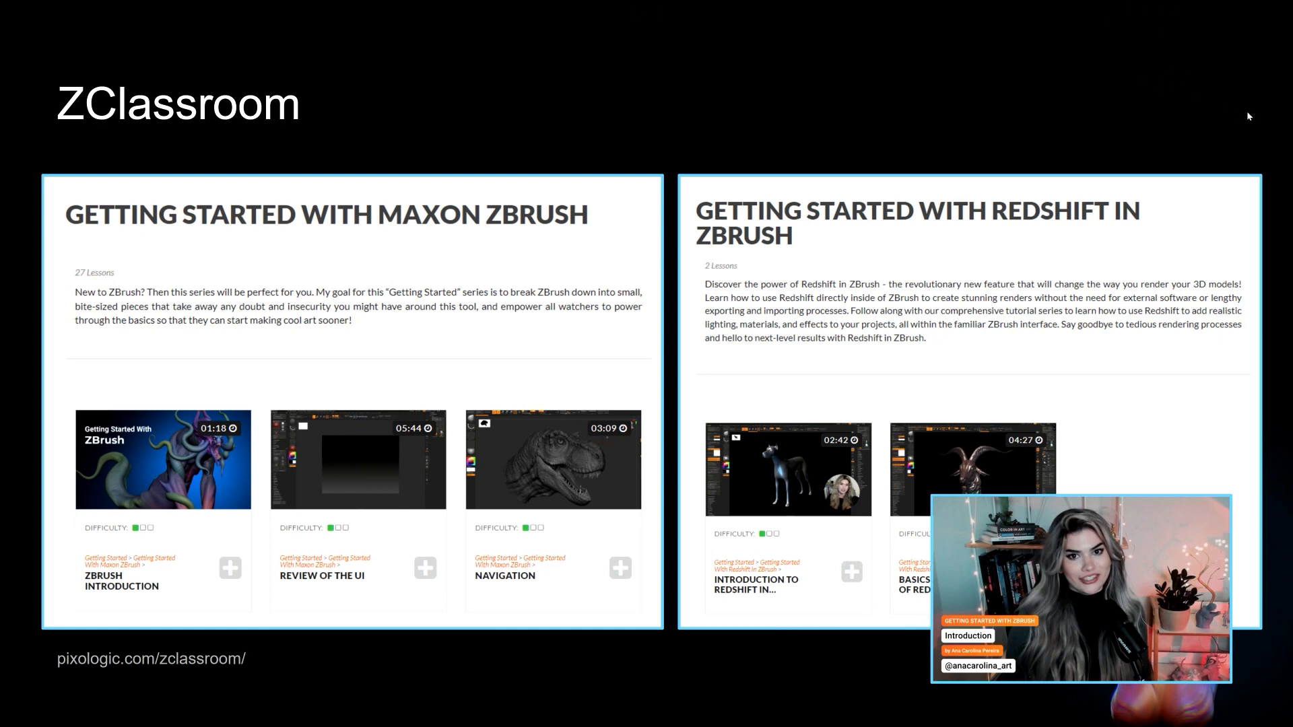
Step: Advance to the Sculpting Process slide and watch its video in full screen at 1080p quality
left_click(1264, 247)
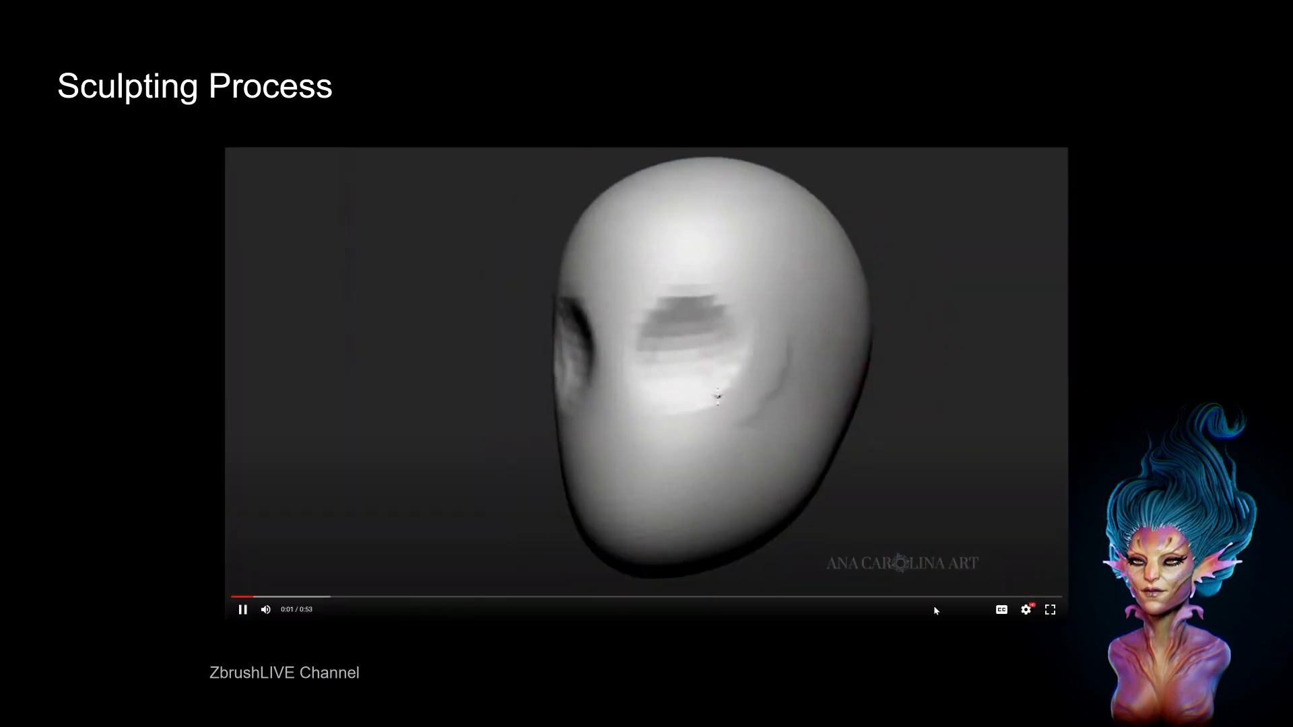
left_click(1025, 609)
left_click(1010, 577)
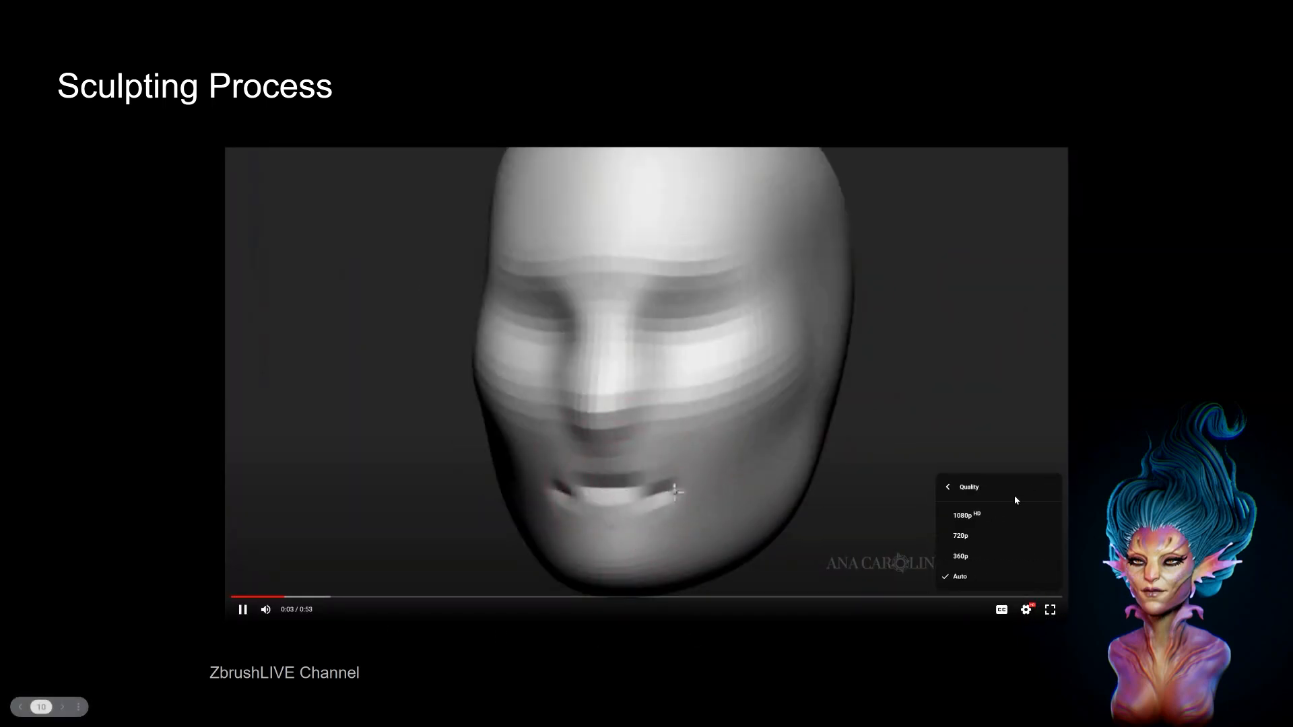
left_click(1001, 517)
left_click(1050, 612)
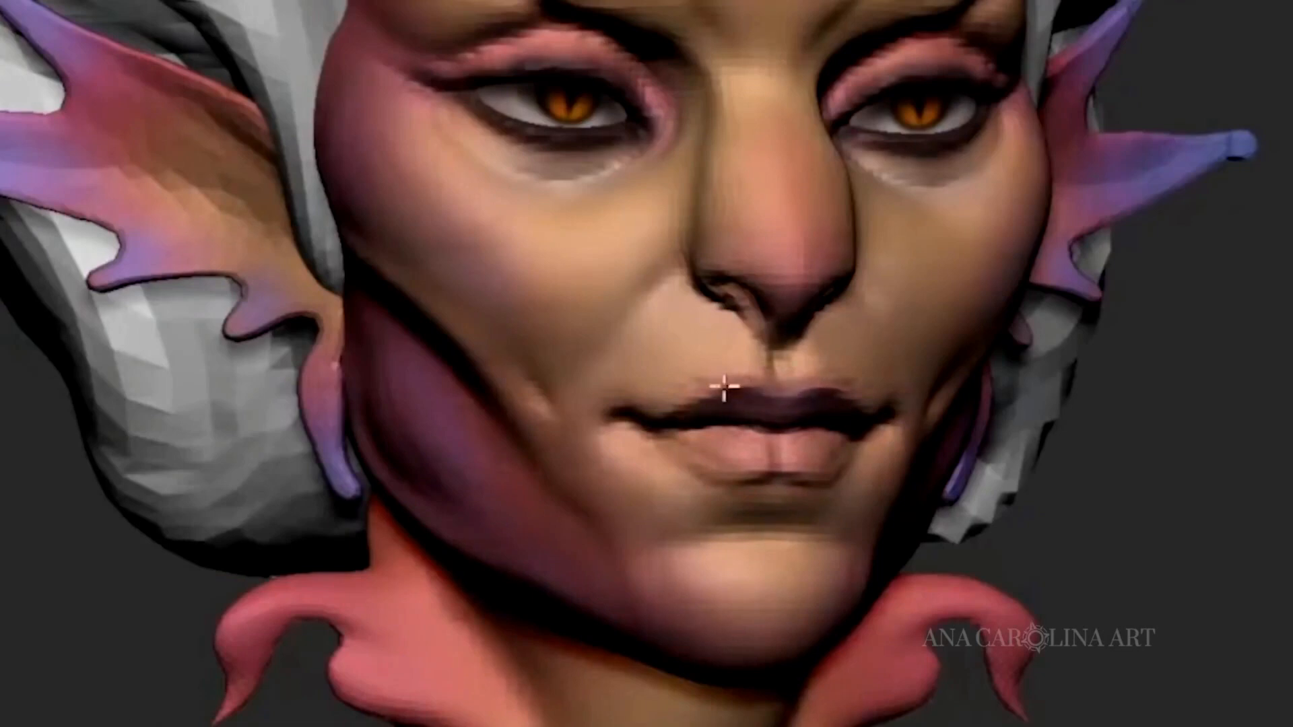
left_click_drag(713, 381, 740, 390)
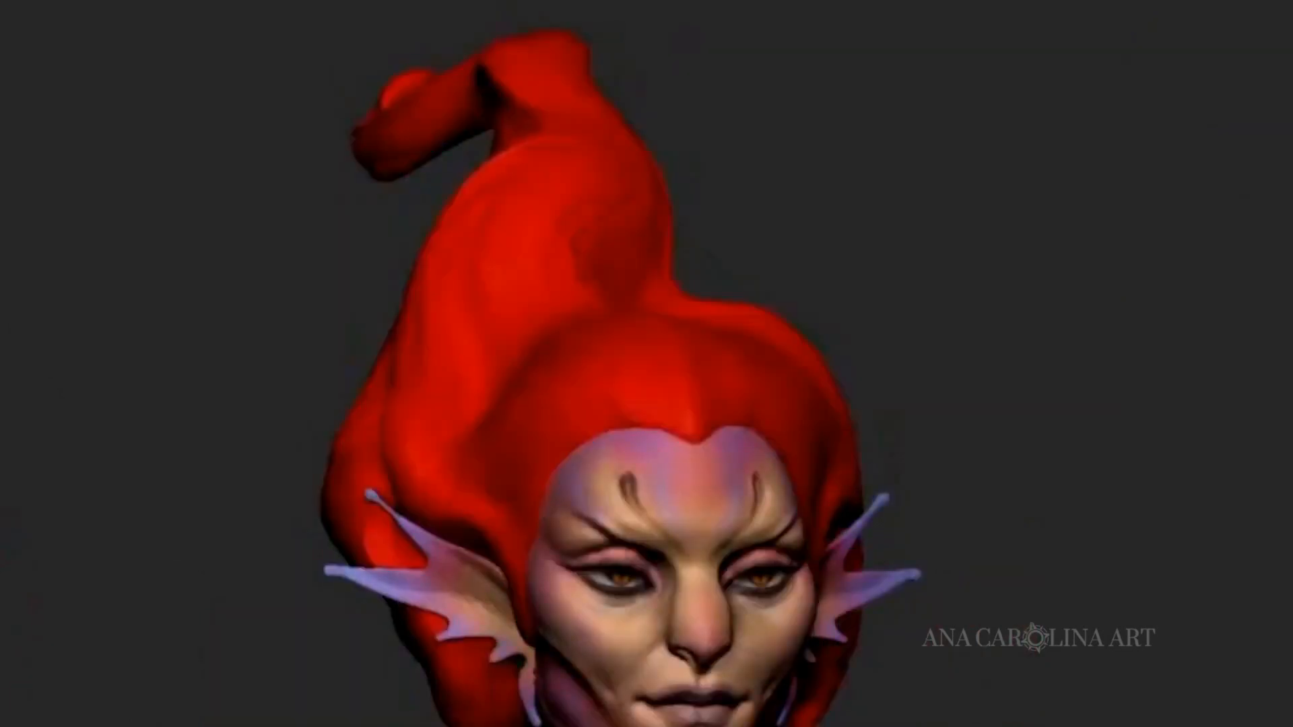
Step: Leave the full-screen video and present the UV Master slide in full screen
mouse_move(1269, 559)
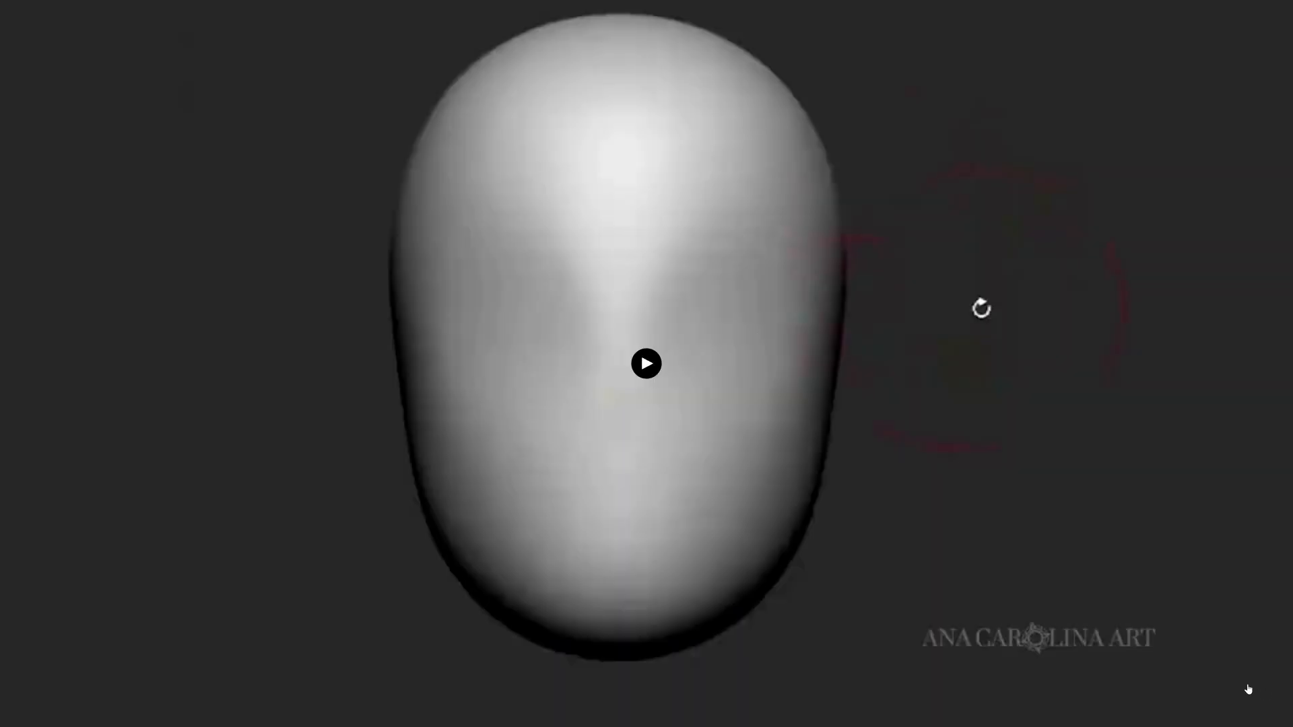
left_click(1248, 689)
key("Right")
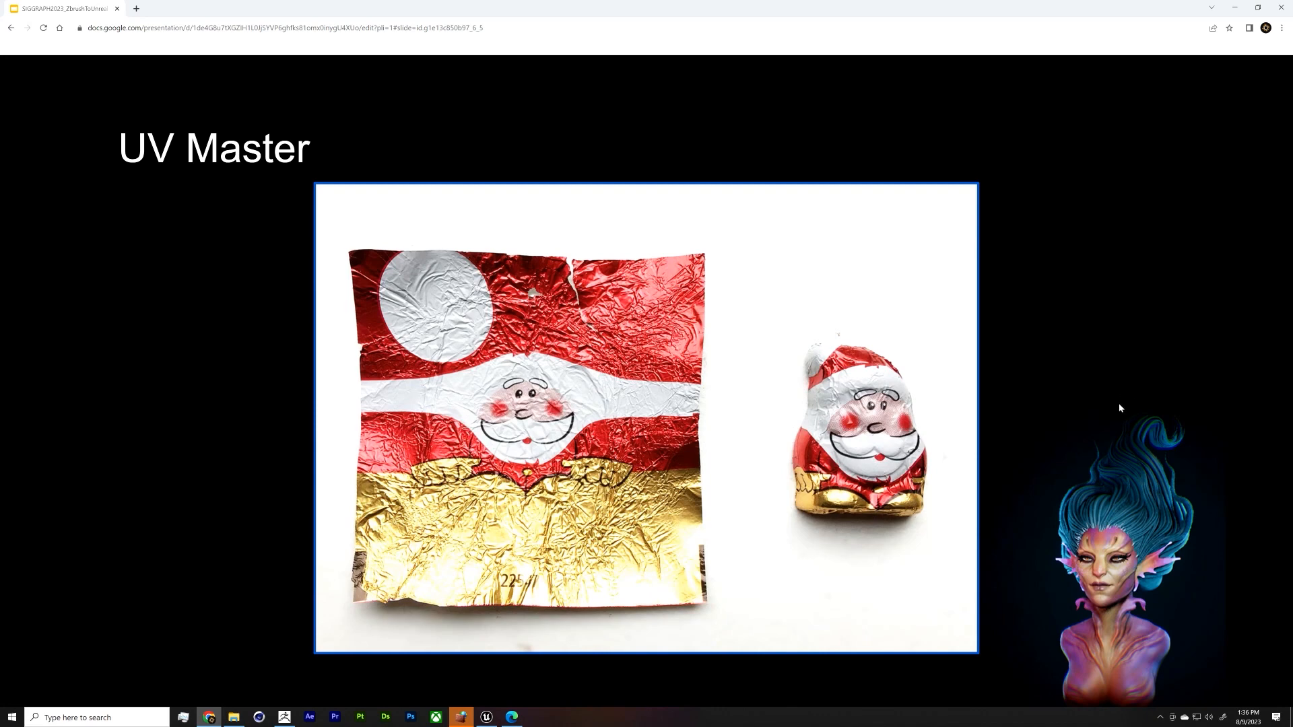
key("ctrl+shift+f")
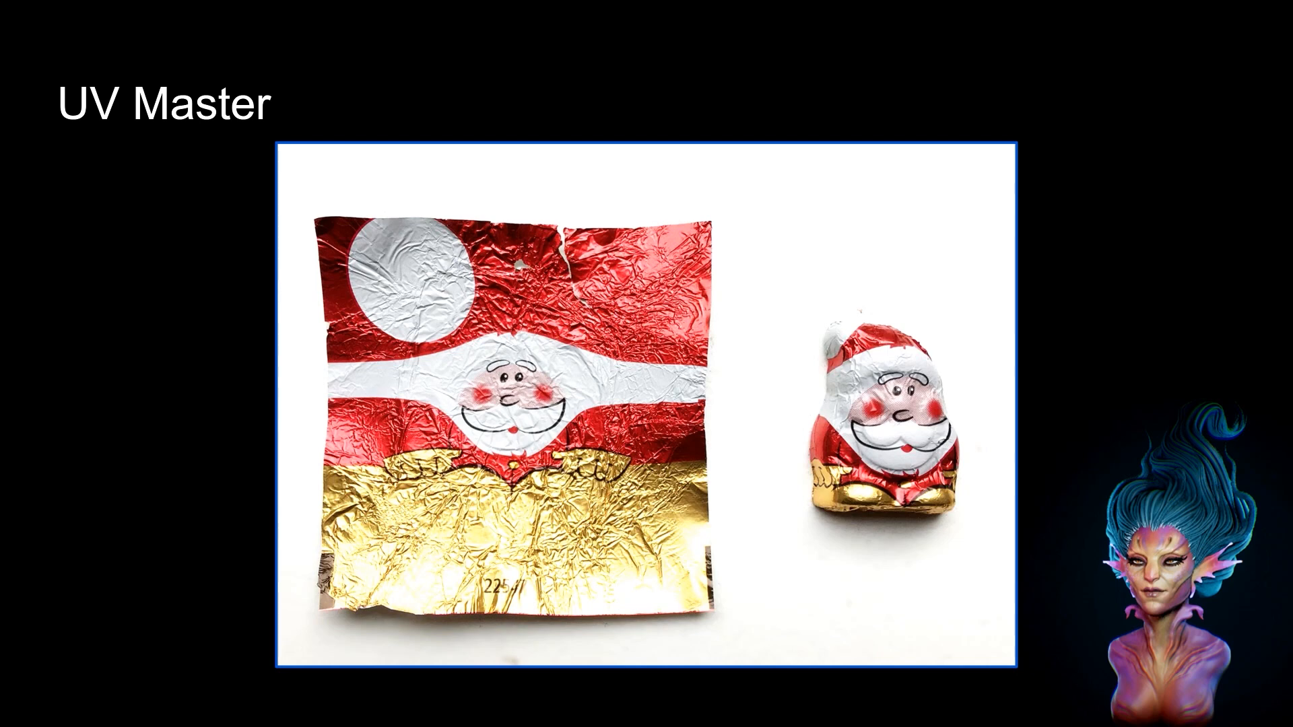
Step: Switch to ZBrush and dock the Zplugin palette above the Tool palette with the UV Master section expanded
key("alt+Tab")
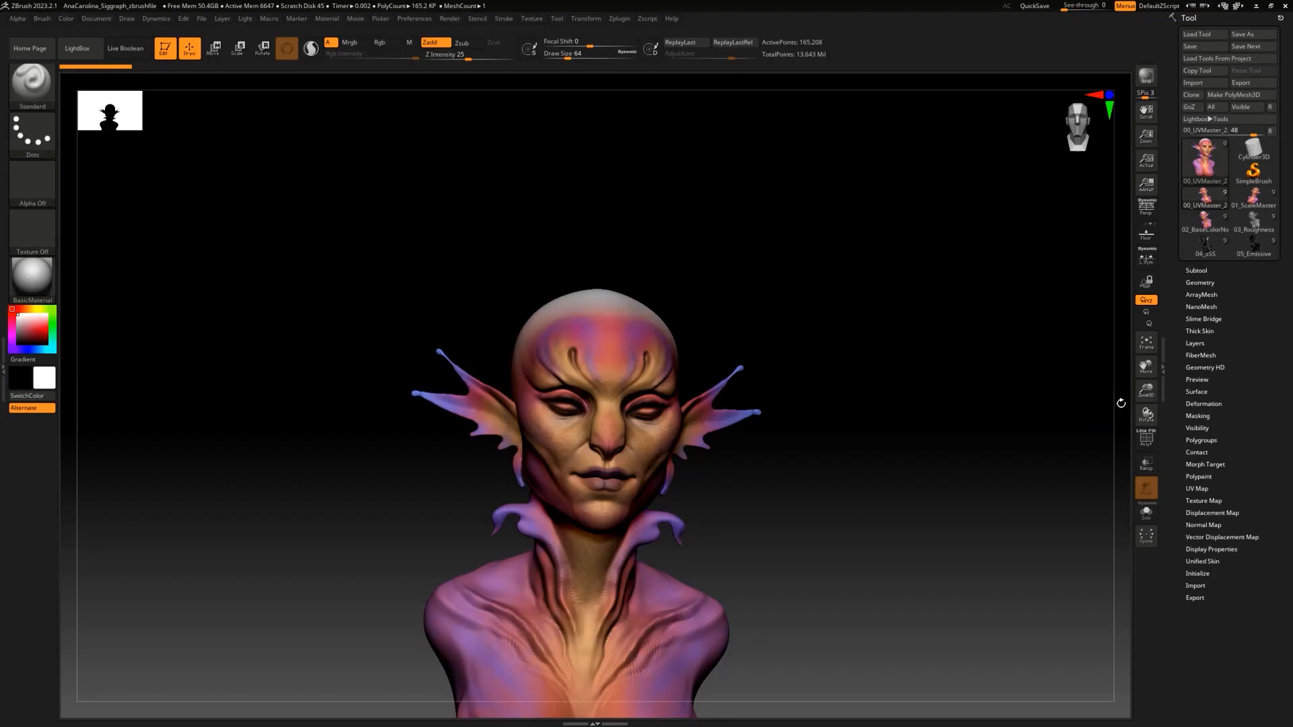
left_click_drag(1023, 431, 974, 452)
left_click_drag(954, 483, 959, 340, "alt")
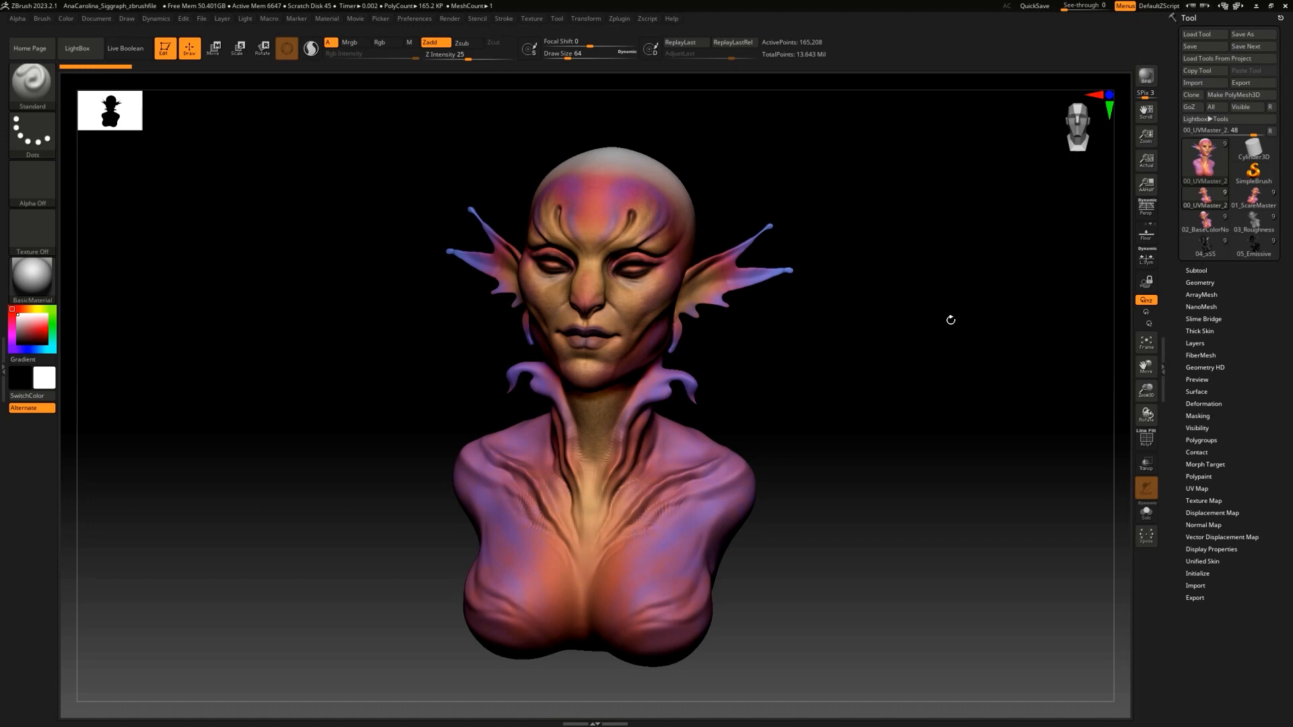
left_click_drag(945, 340, 929, 375)
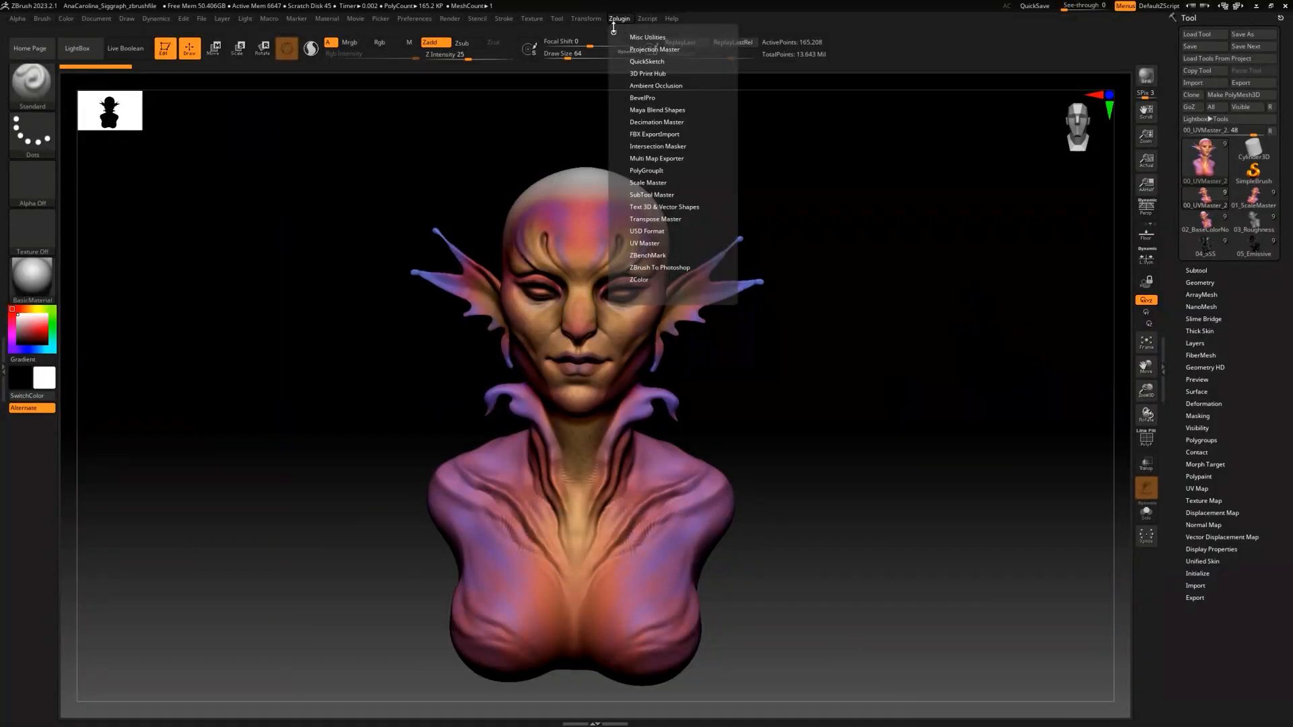
left_click_drag(614, 31, 1183, 48)
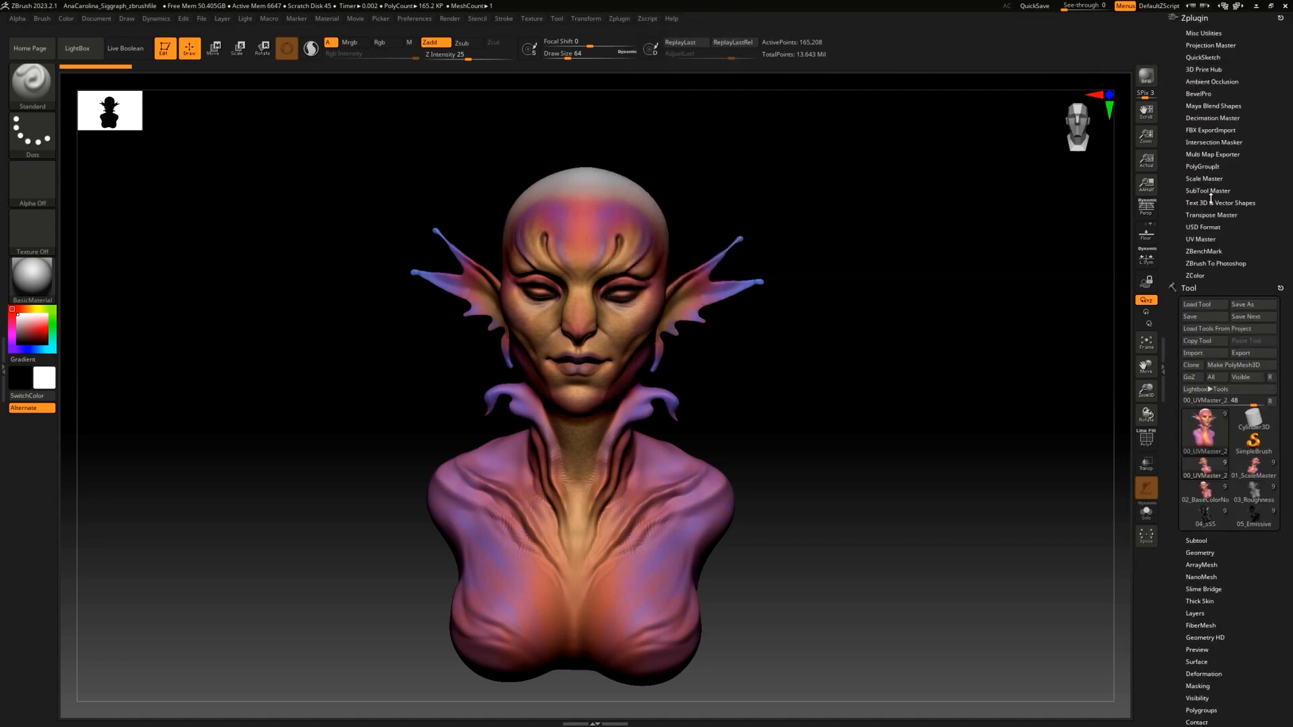
left_click(1201, 239)
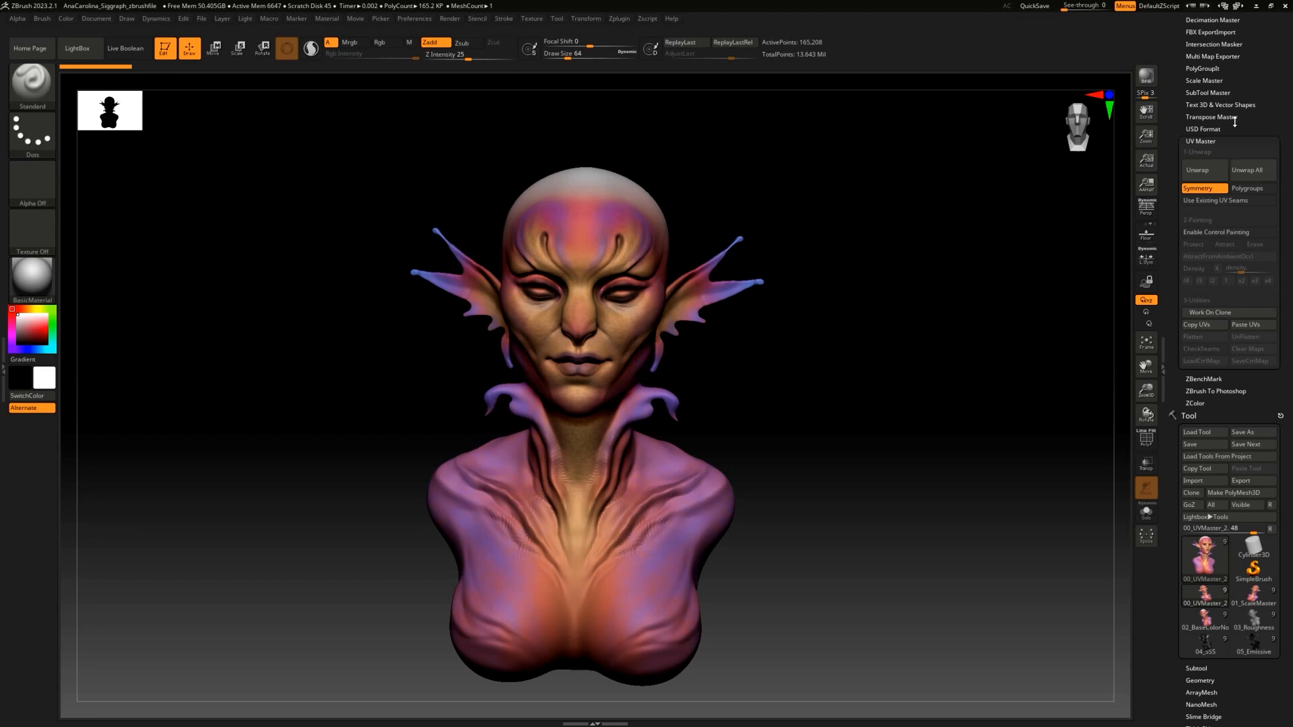
Step: Show all the subtools from the Subtool list to view the full character, and return to the bust alone
left_click(1197, 667)
left_click_drag(1200, 663, 1201, 595)
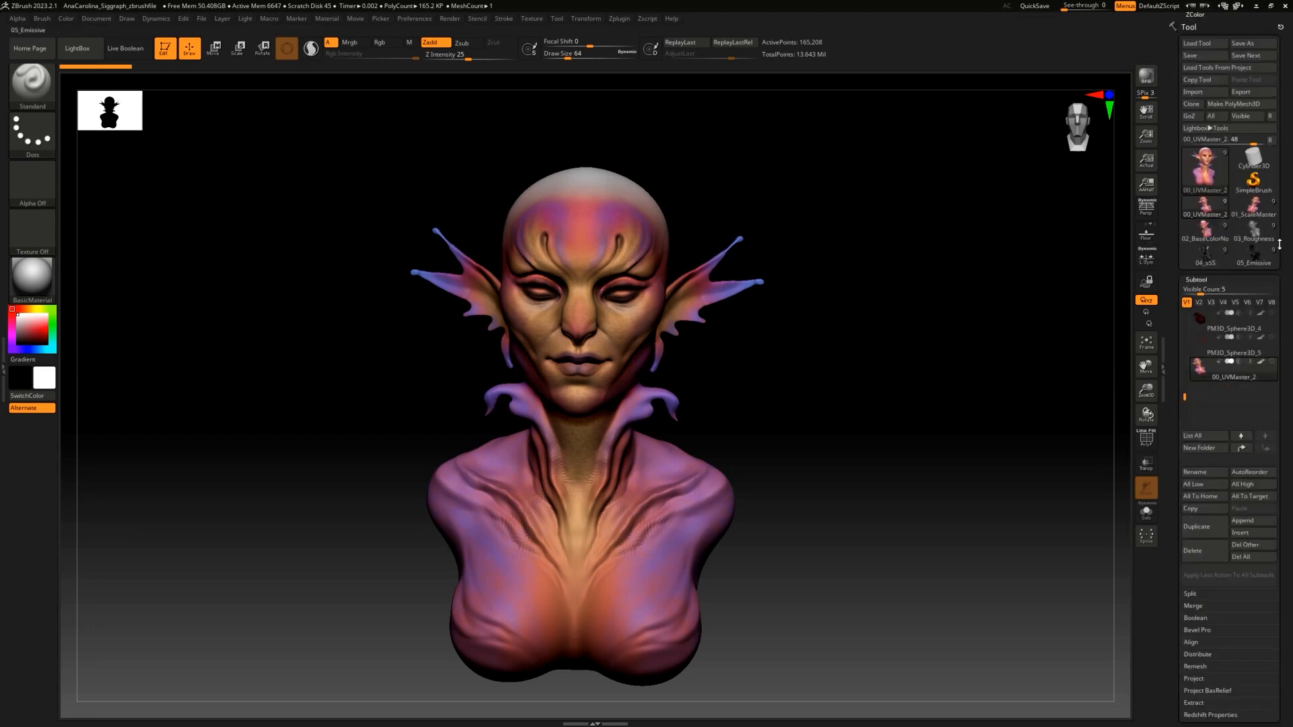
left_click_drag(1185, 398, 1183, 311)
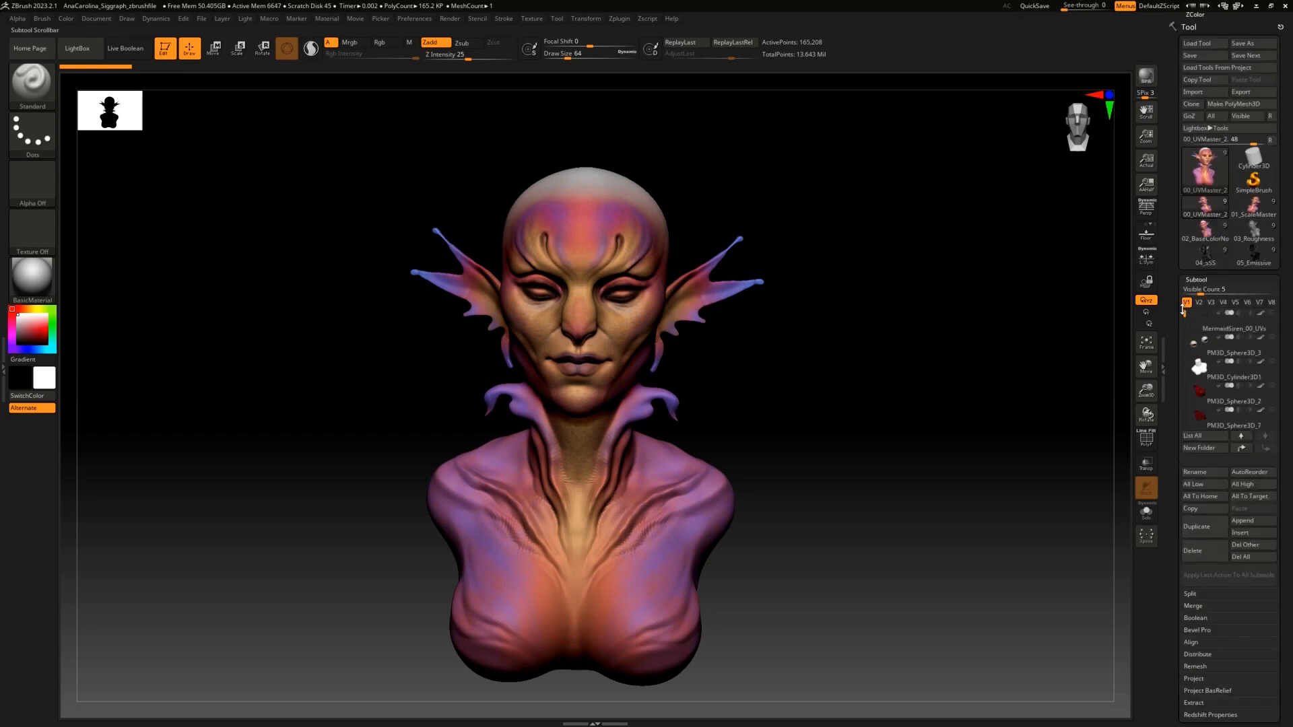
left_click(1272, 361)
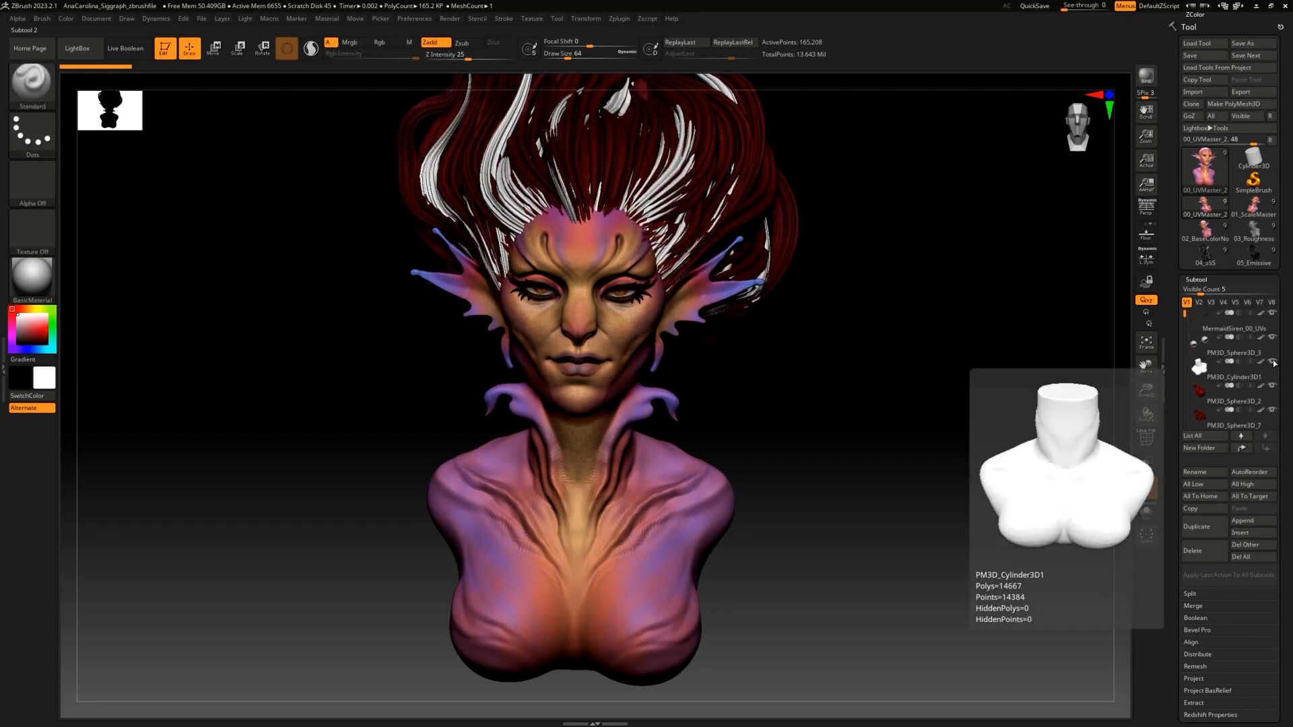
left_click(1272, 361, "shift")
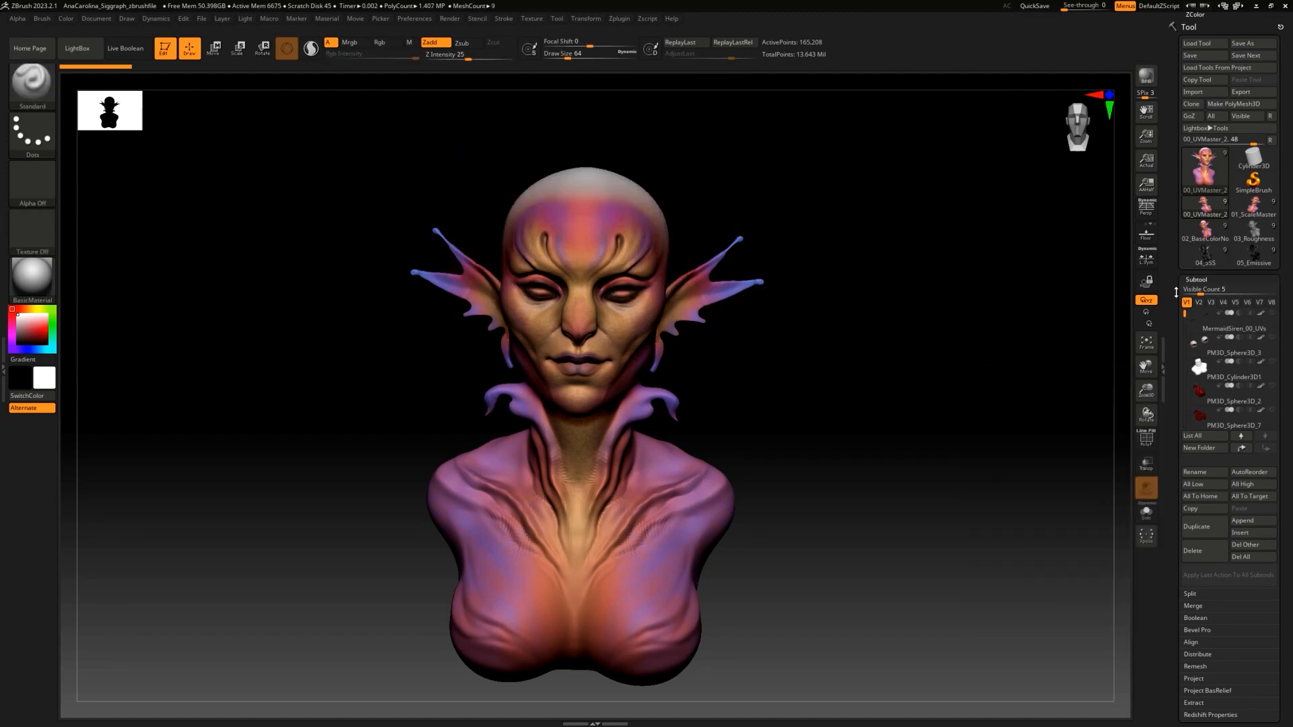
Step: Turn off Symmetry in UV Master and create a working clone of the bust with Work On Clone
scroll(1178, 303, "up", 5)
scroll(1168, 175, "up", 8)
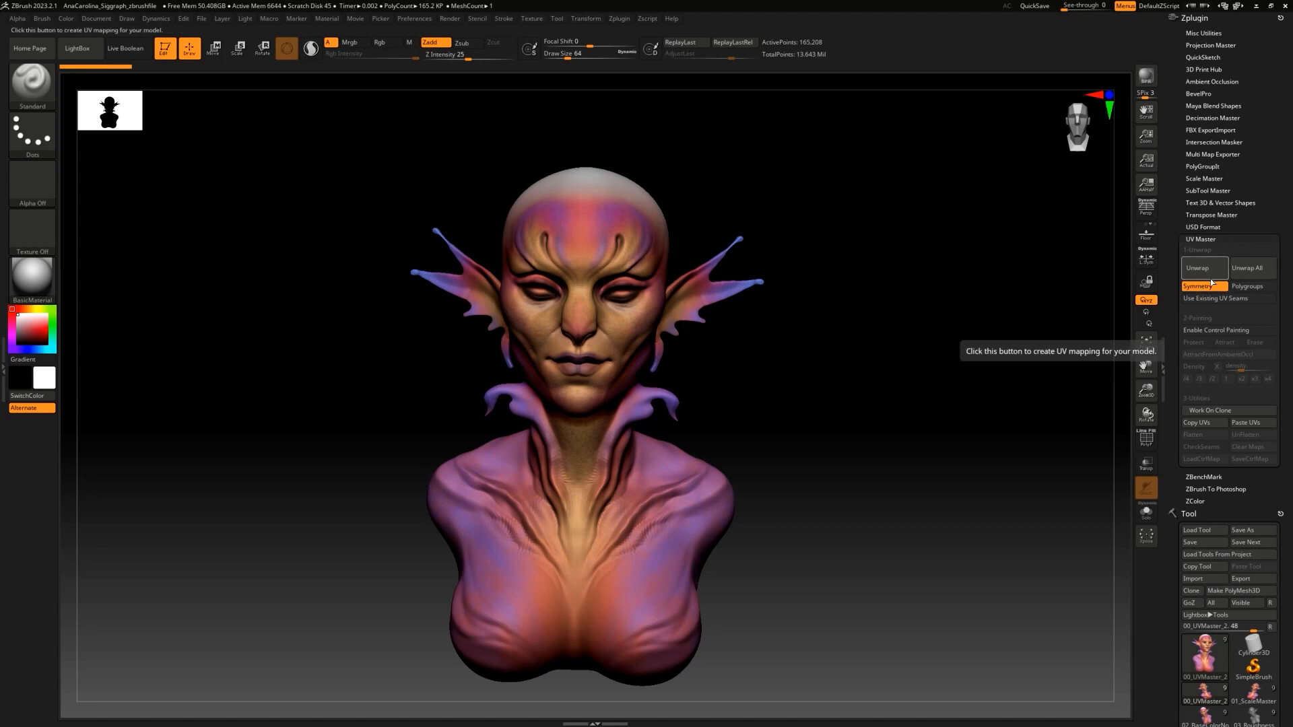
left_click(1210, 286)
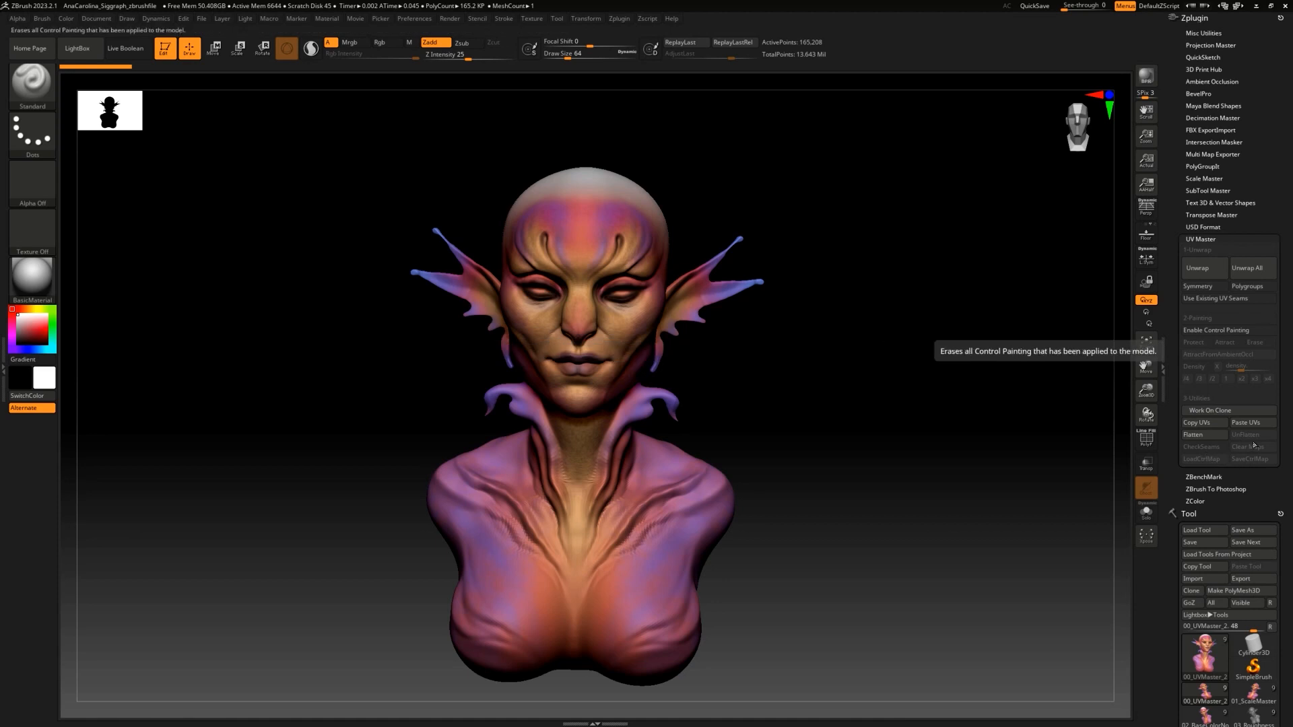
left_click(1222, 411)
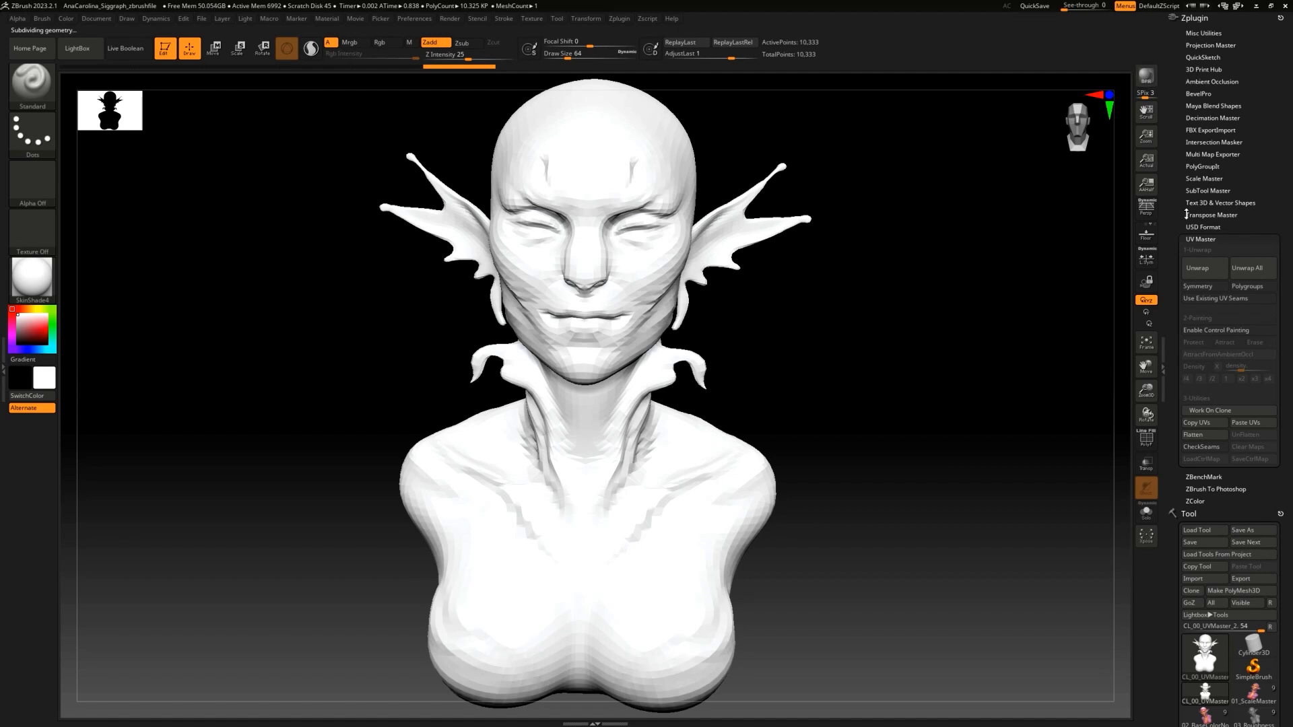
left_click(1193, 18)
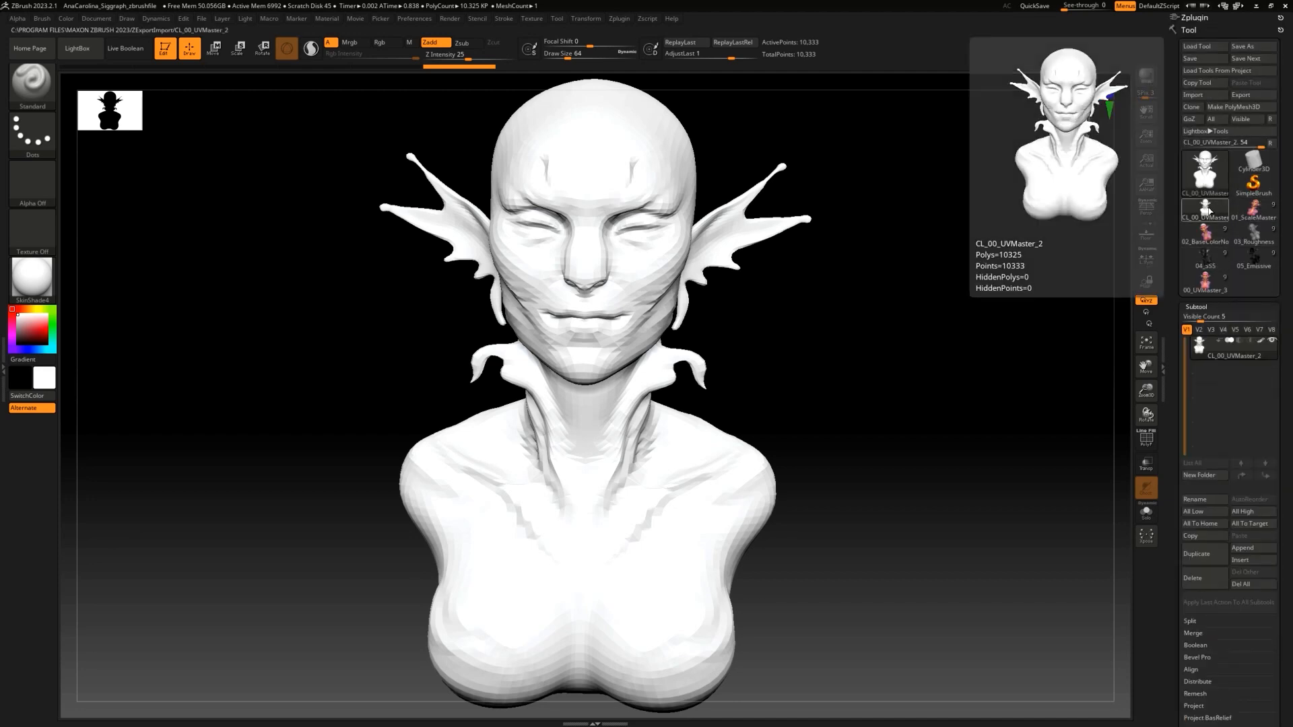
mouse_move(1211, 356)
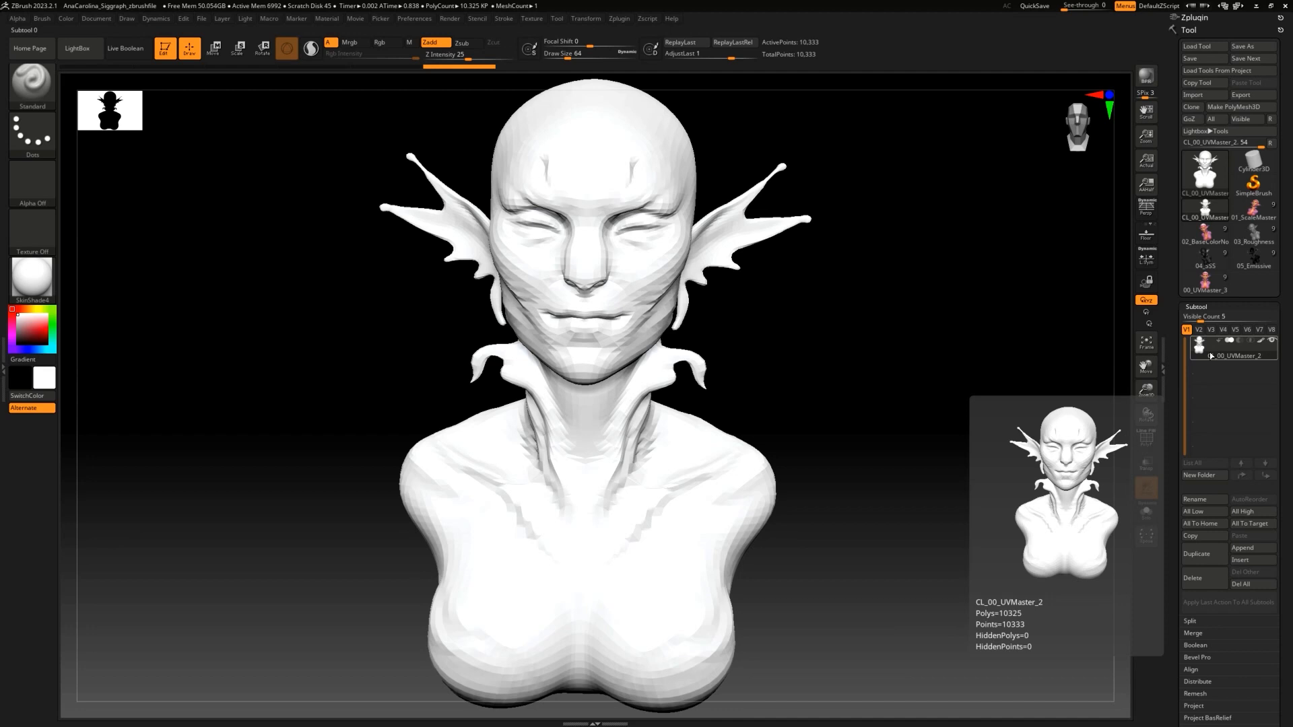
left_click_drag(918, 323, 907, 322)
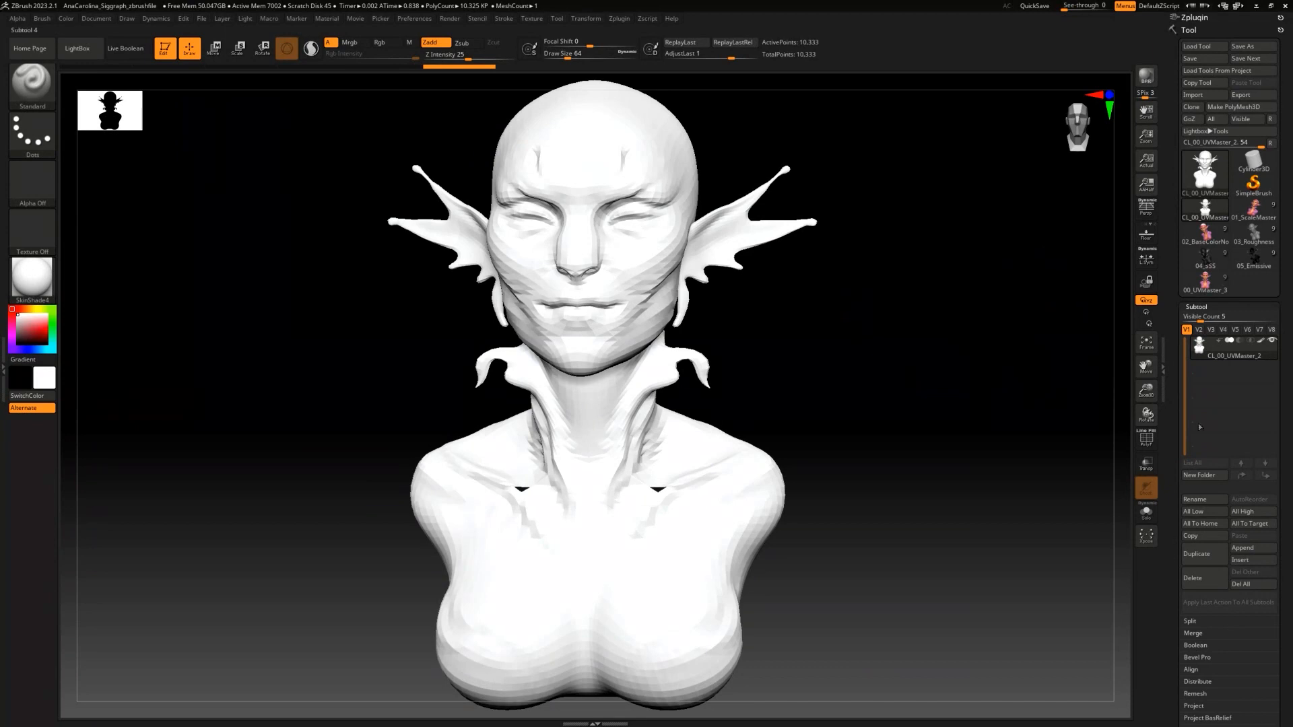
Step: Unwrap the cloned bust with UV Master
left_click(1193, 15)
scroll(1205, 273, "down", 2)
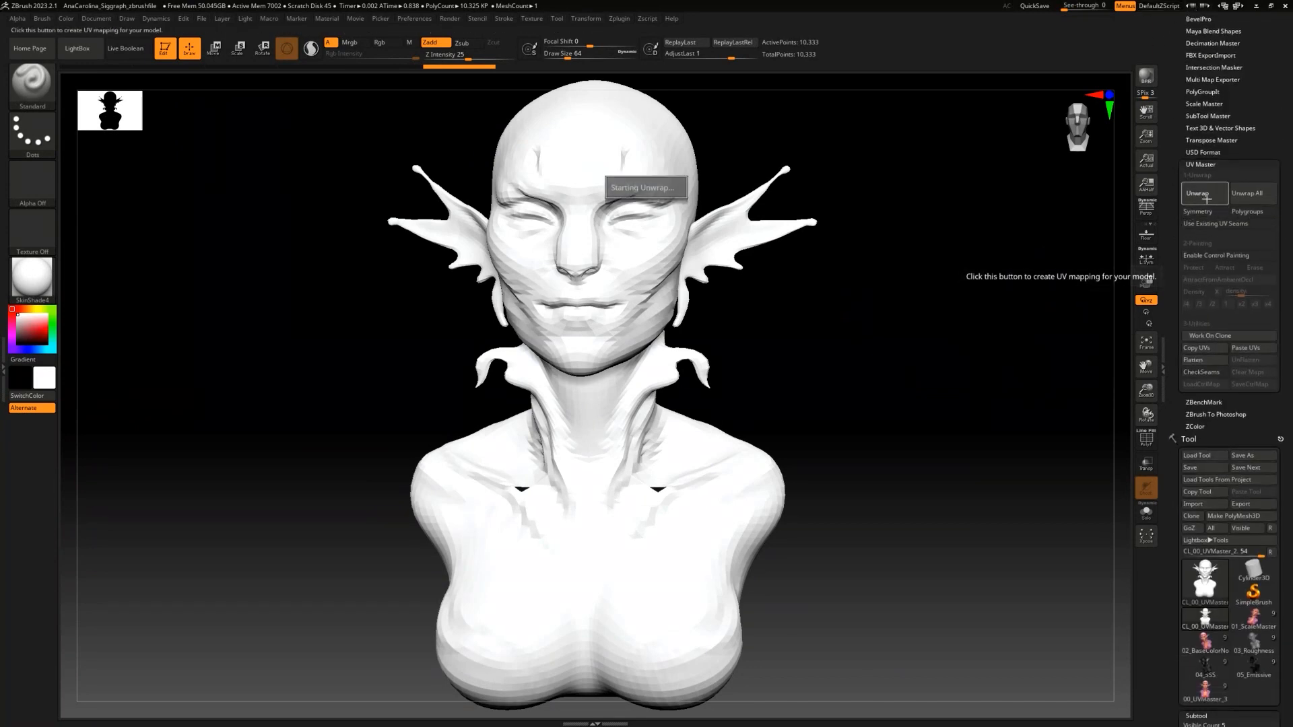
left_click(1205, 196)
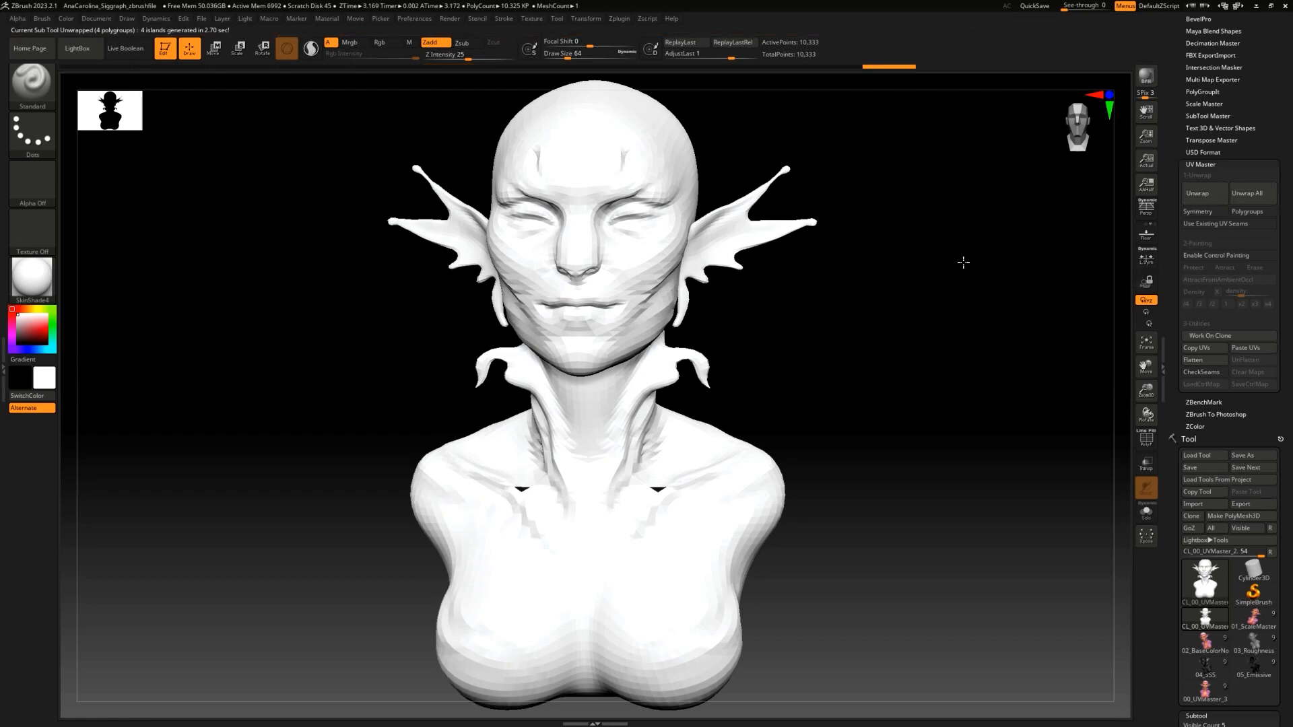
Step: Flatten the clone to inspect its UV island layout, and unflatten it back to the 3D bust
left_click_drag(961, 259, 1061, 309)
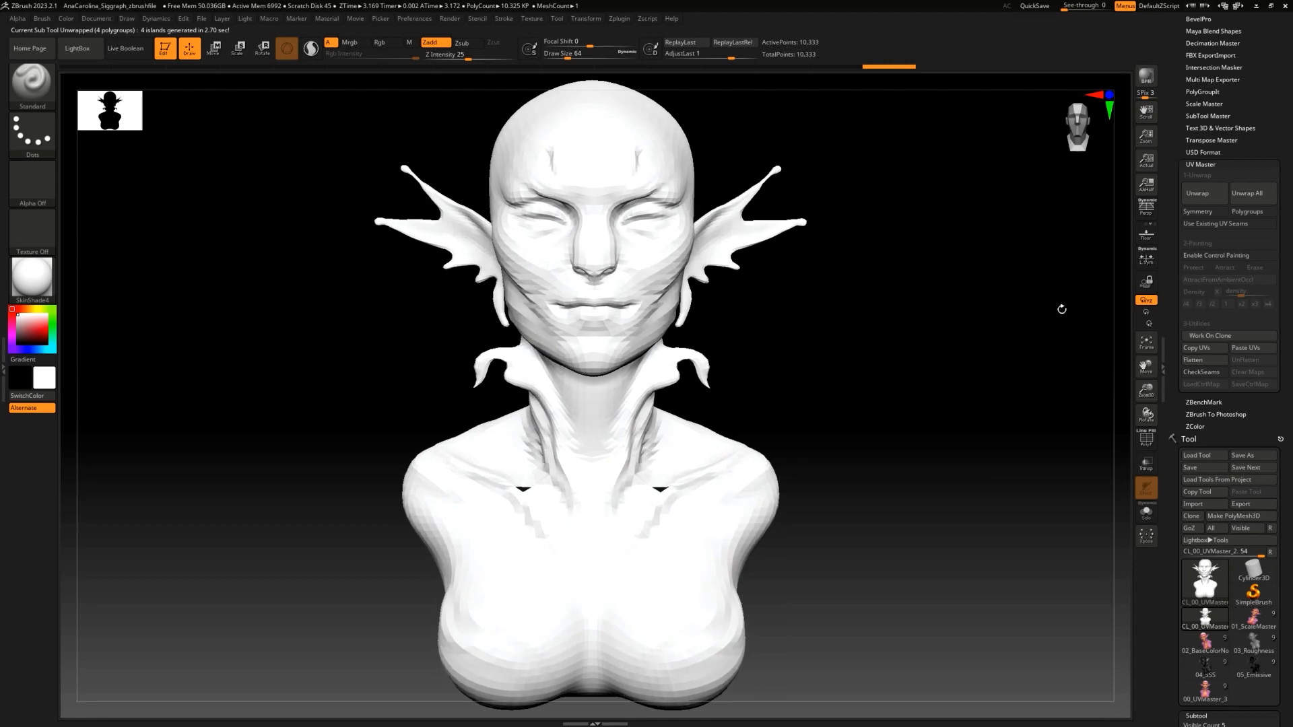
left_click(1209, 361)
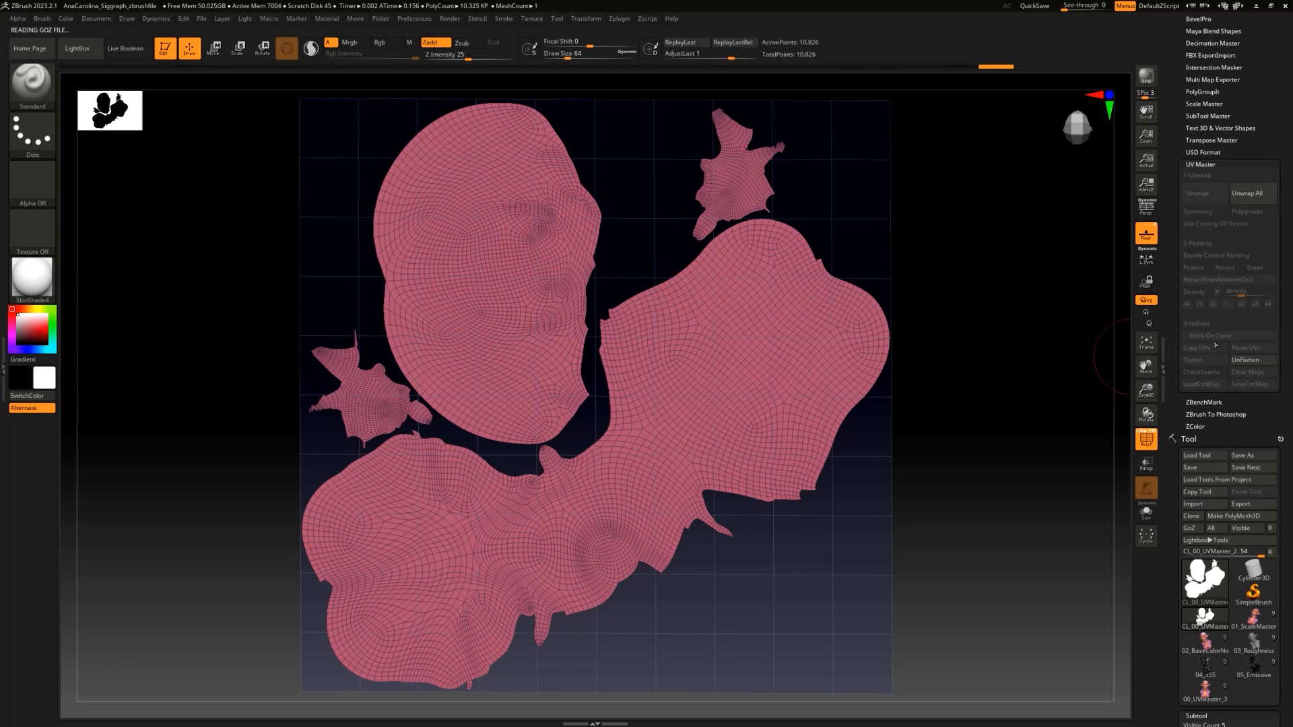
left_click(1253, 361)
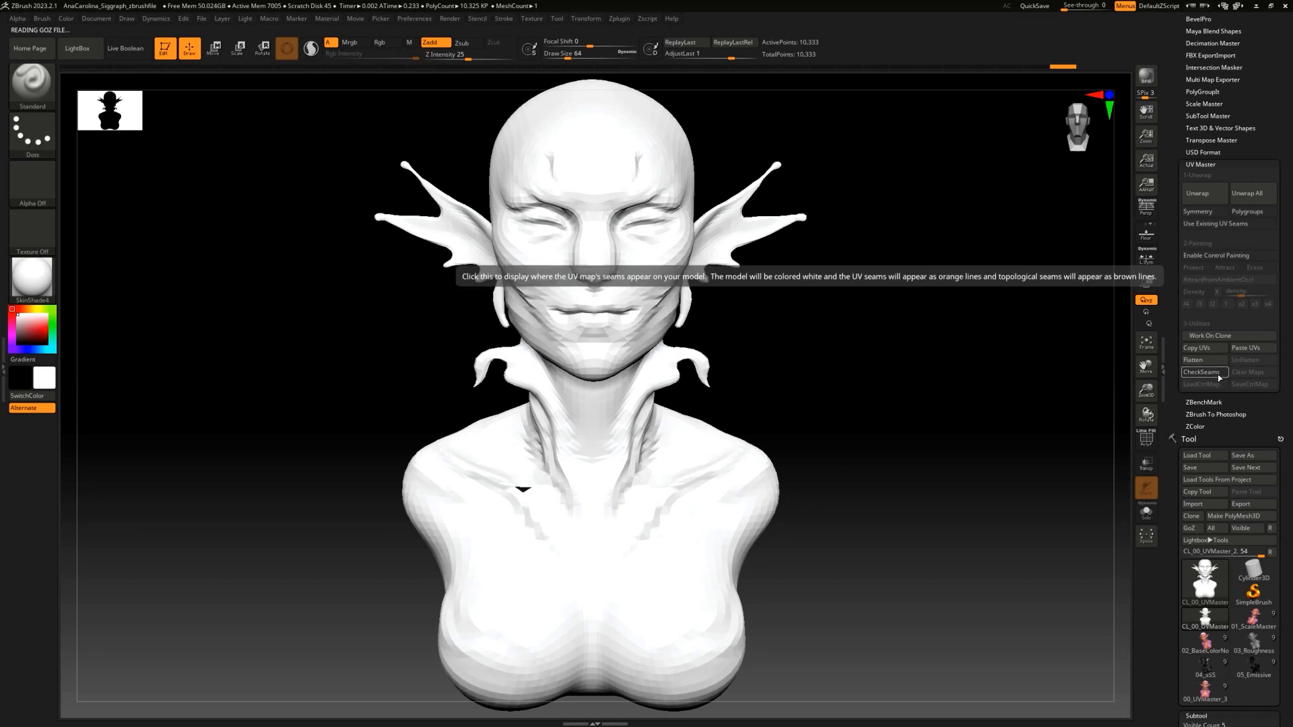
Step: Display the clone's UV seams with CheckSeams and examine where they run across the face, ears and shoulders
left_click(1202, 372)
left_click_drag(986, 379, 920, 352)
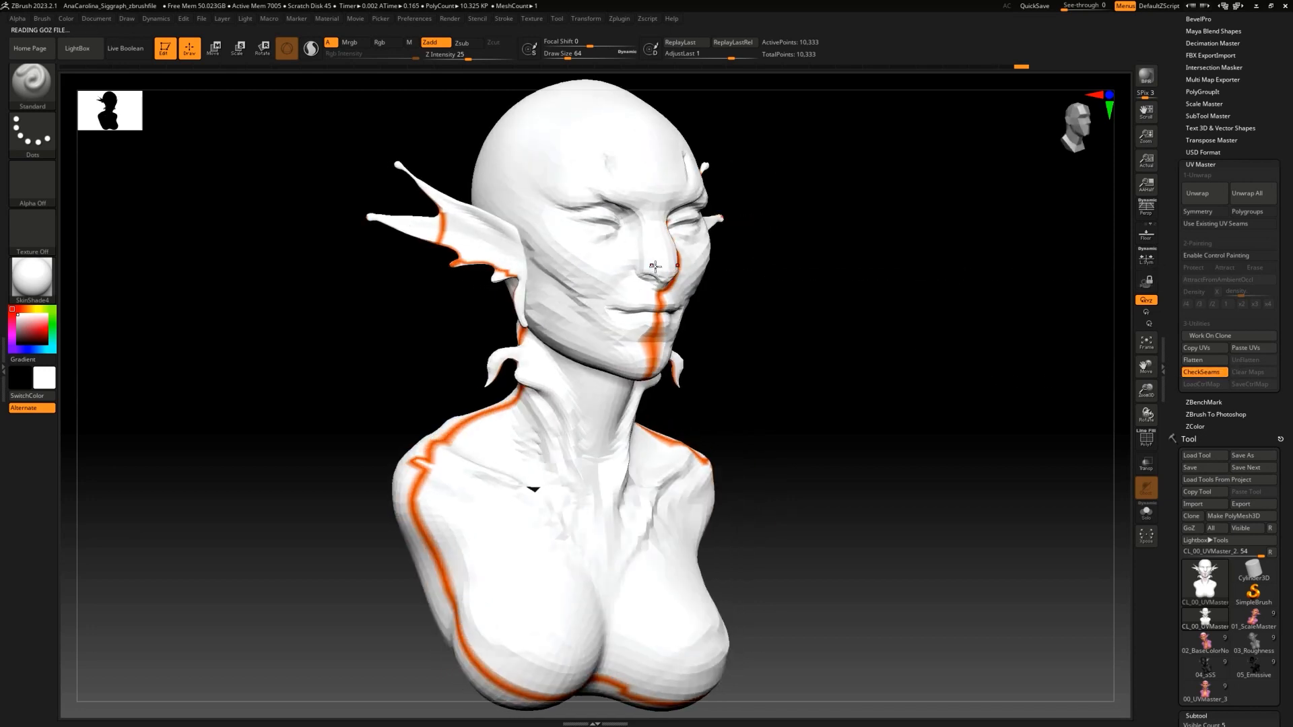
left_click_drag(715, 404, 812, 358)
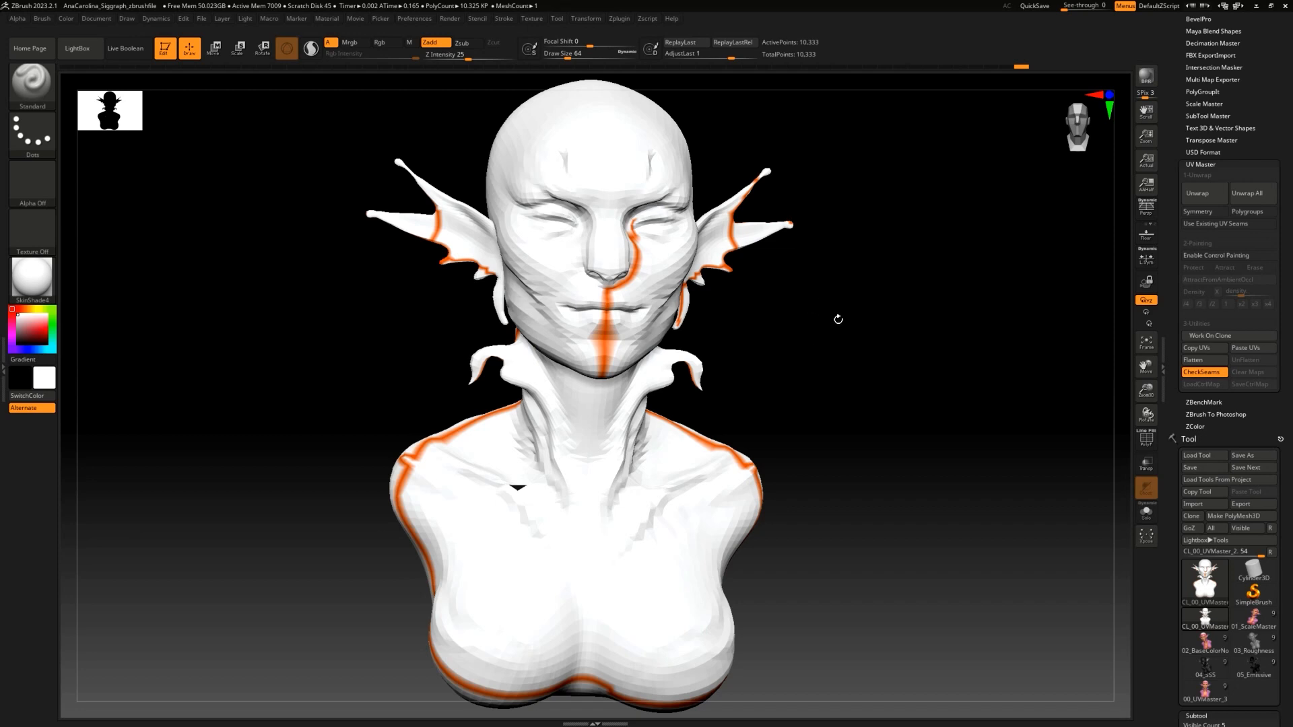
Step: Enable Control Painting and paint a Protect area over the clone's face with a draw size of 1000
left_click(1235, 256)
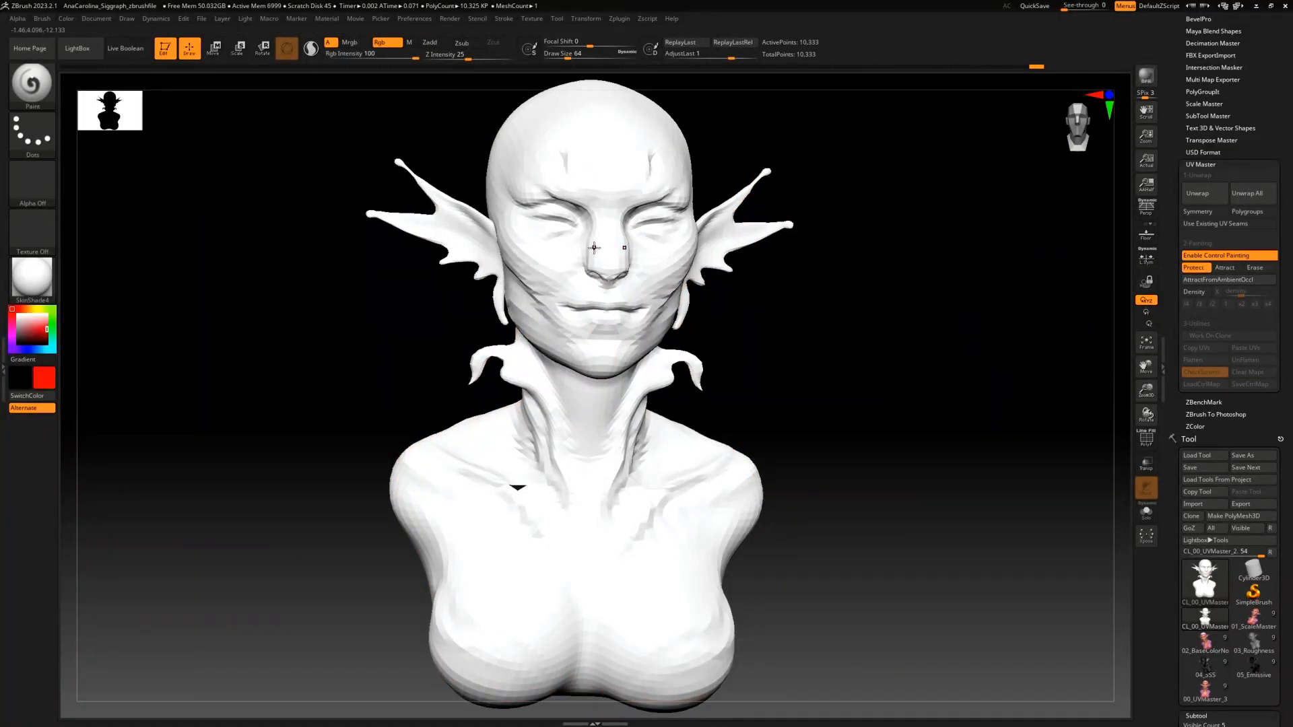
key("space")
mouse_move(579, 250)
left_mouse_down()
mouse_move(636, 251)
mouse_move(595, 205)
mouse_move(645, 260)
mouse_move(592, 175)
mouse_move(599, 145)
mouse_move(539, 283)
mouse_move(606, 323)
mouse_move(600, 373)
mouse_move(541, 278)
mouse_move(522, 178)
mouse_move(573, 134)
mouse_move(542, 144)
mouse_move(519, 251)
mouse_move(535, 336)
left_mouse_up()
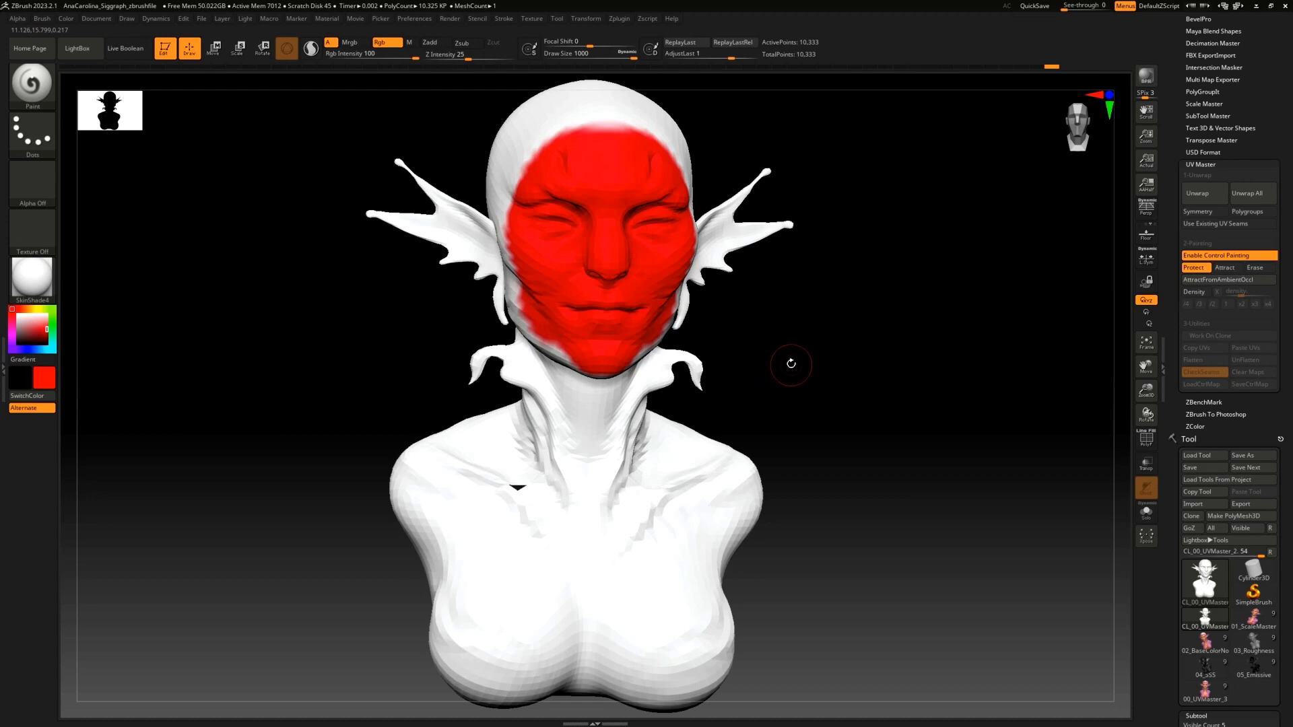
mouse_move(785, 357)
left_mouse_down()
mouse_move(773, 351)
mouse_move(816, 361)
mouse_move(797, 353)
left_mouse_up()
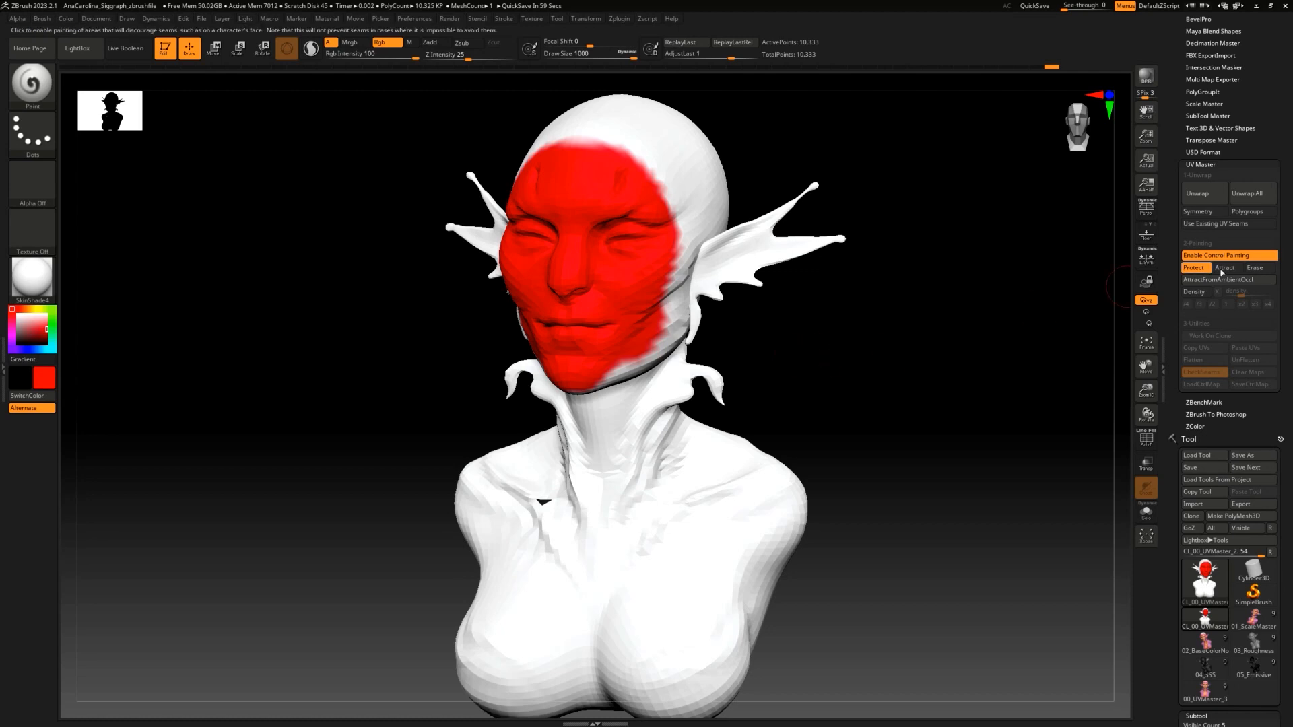
Step: Paint an Attract stroke down the middle of the back of the head, neck and torso
left_click(1229, 270)
left_click_drag(1077, 296, 970, 317)
mouse_move(614, 138)
left_mouse_down()
mouse_move(620, 519)
mouse_move(633, 663)
mouse_move(645, 670)
left_mouse_up()
left_click_drag(929, 530, 1084, 518)
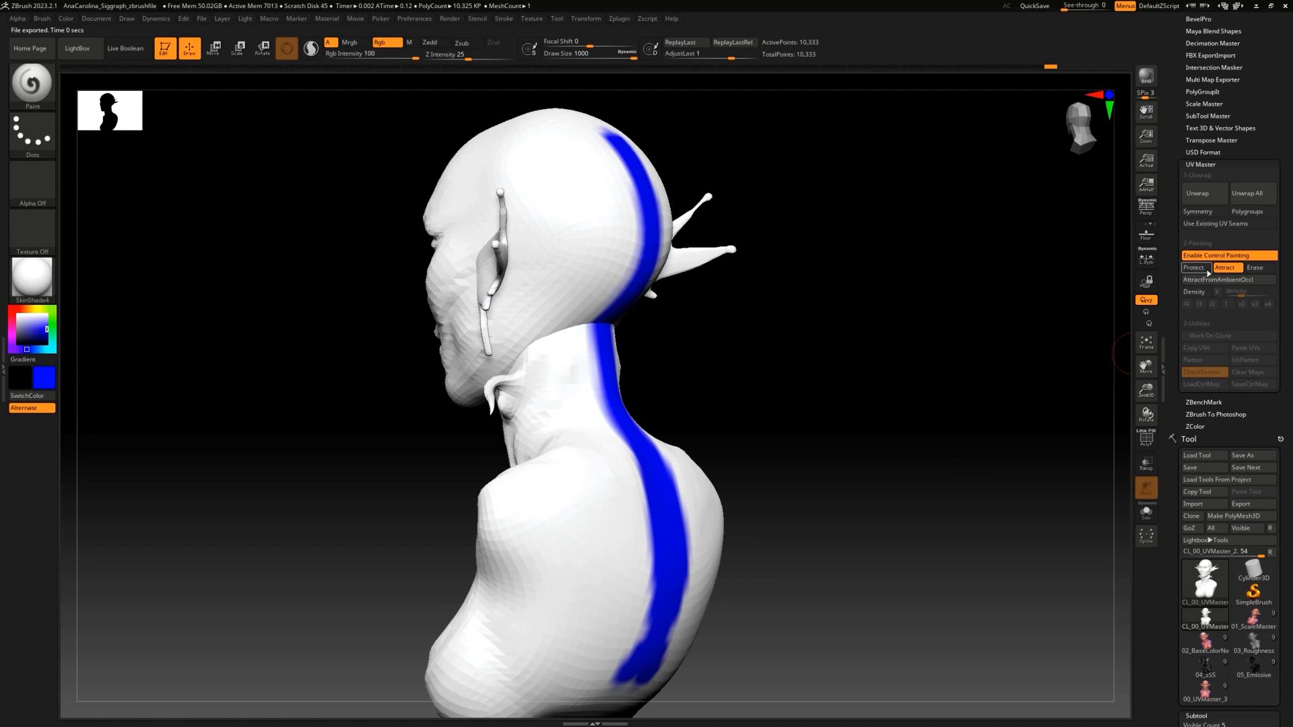
Step: Repaint the Protect area over the whole face, from the forehead down to the chin
left_click(1204, 269)
left_click_drag(873, 288, 1030, 290)
mouse_move(593, 227)
left_mouse_down()
mouse_move(586, 256)
mouse_move(565, 243)
left_mouse_up()
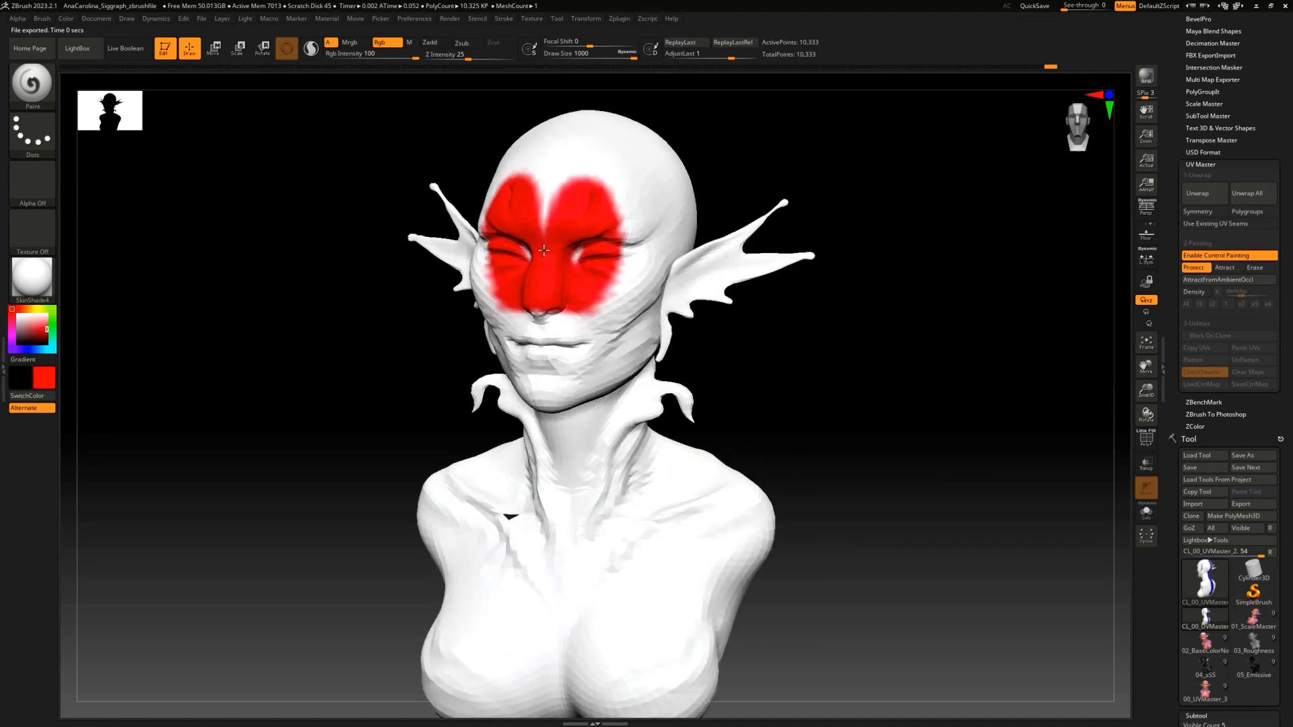
mouse_move(963, 364)
left_mouse_down()
mouse_move(834, 370)
mouse_move(909, 364)
left_mouse_up()
left_click_drag(623, 269, 652, 273)
mouse_move(625, 225)
left_mouse_down()
mouse_move(623, 177)
mouse_move(557, 216)
mouse_move(592, 172)
mouse_move(626, 337)
mouse_move(562, 357)
mouse_move(551, 312)
mouse_move(590, 386)
mouse_move(579, 374)
mouse_move(640, 337)
mouse_move(657, 226)
mouse_move(569, 153)
left_mouse_up()
mouse_move(754, 162)
left_mouse_down()
mouse_move(866, 158)
mouse_move(886, 175)
left_mouse_up()
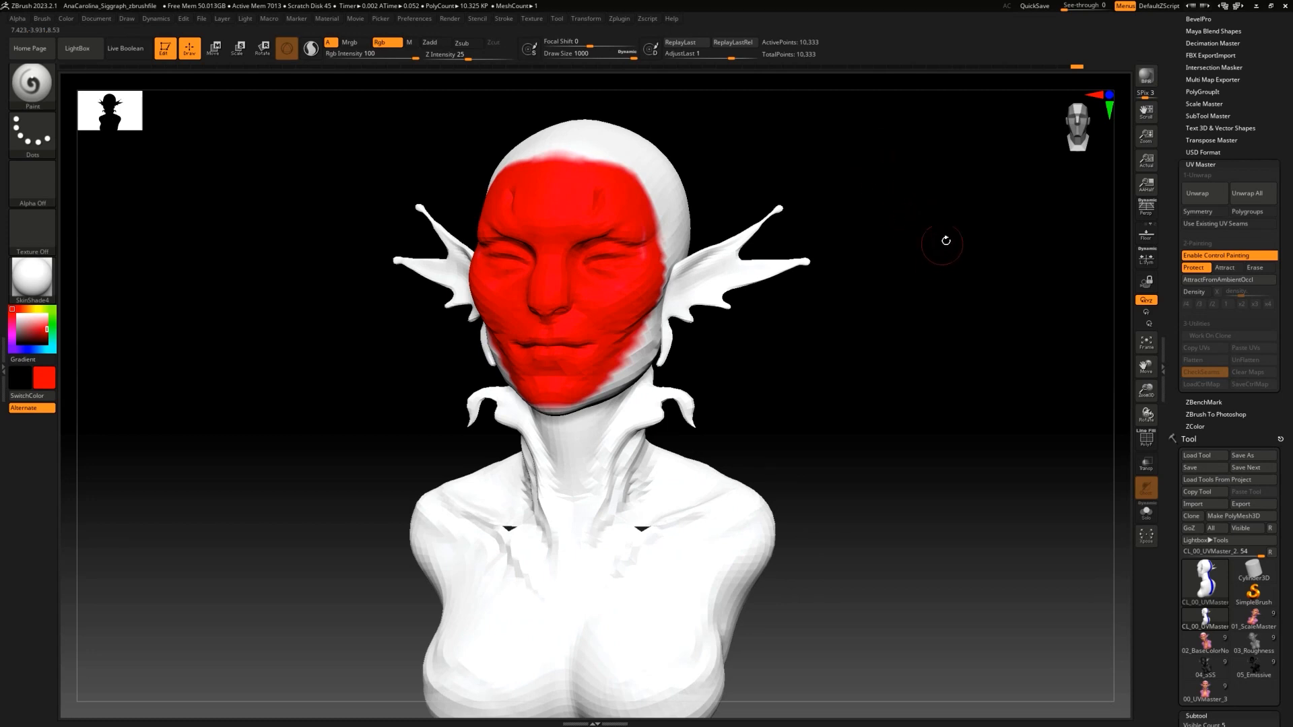
Step: Unwrap the clone with the painted Protect area and inspect the resulting seams with CheckSeams around the eye and ears
mouse_move(1091, 274)
left_mouse_down()
mouse_move(1099, 254)
mouse_move(1091, 268)
left_mouse_up()
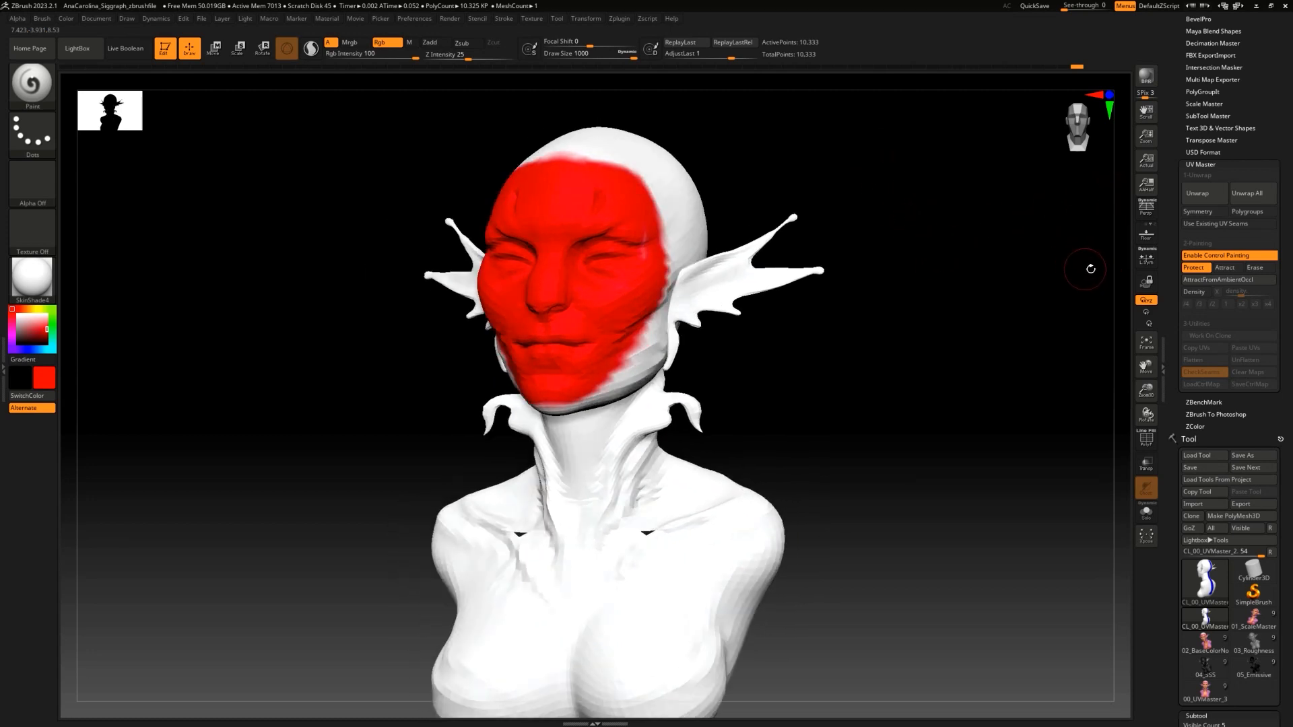
left_click(1205, 194)
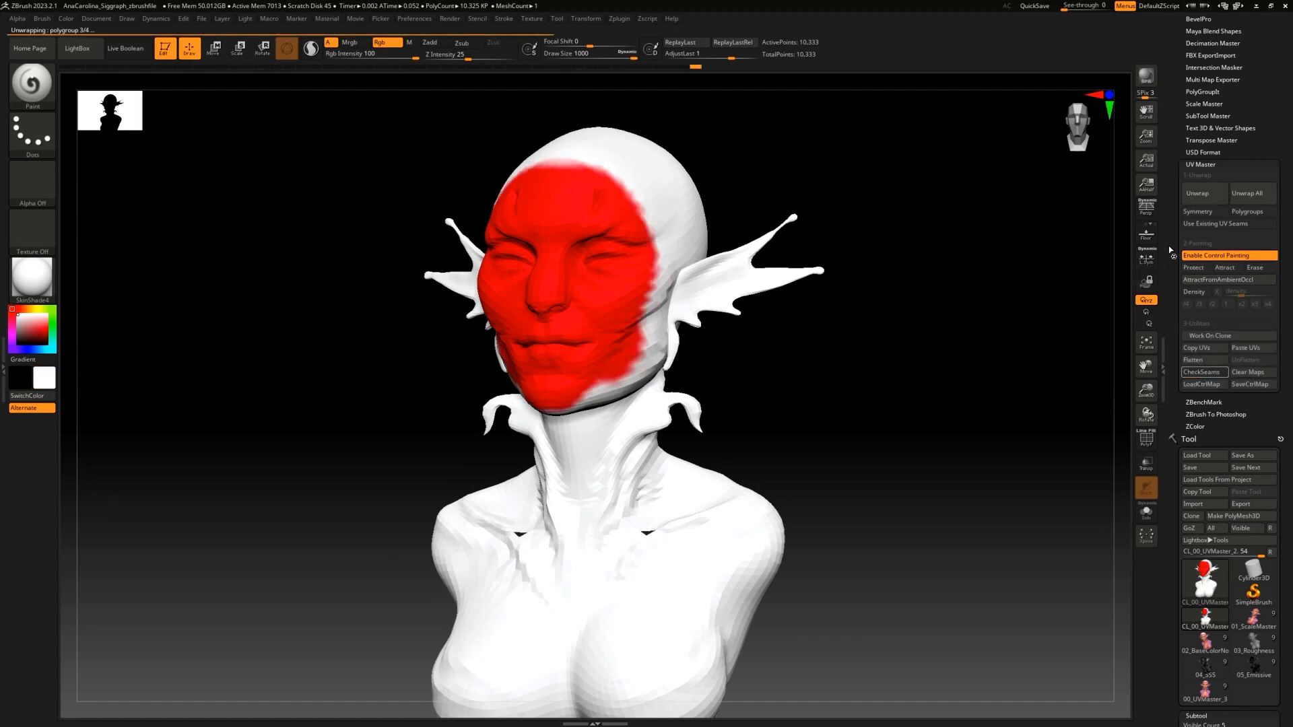
left_click(1210, 370)
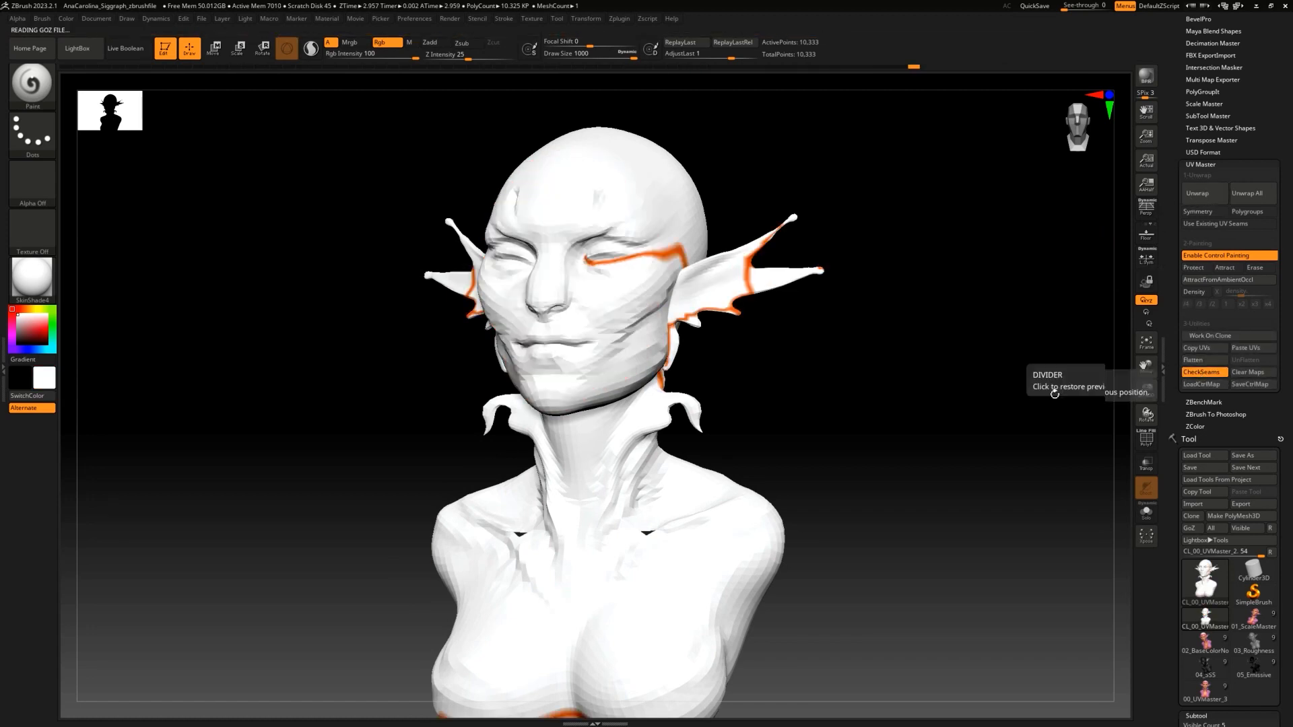
left_click_drag(1049, 392, 898, 418)
left_click_drag(726, 317, 620, 274)
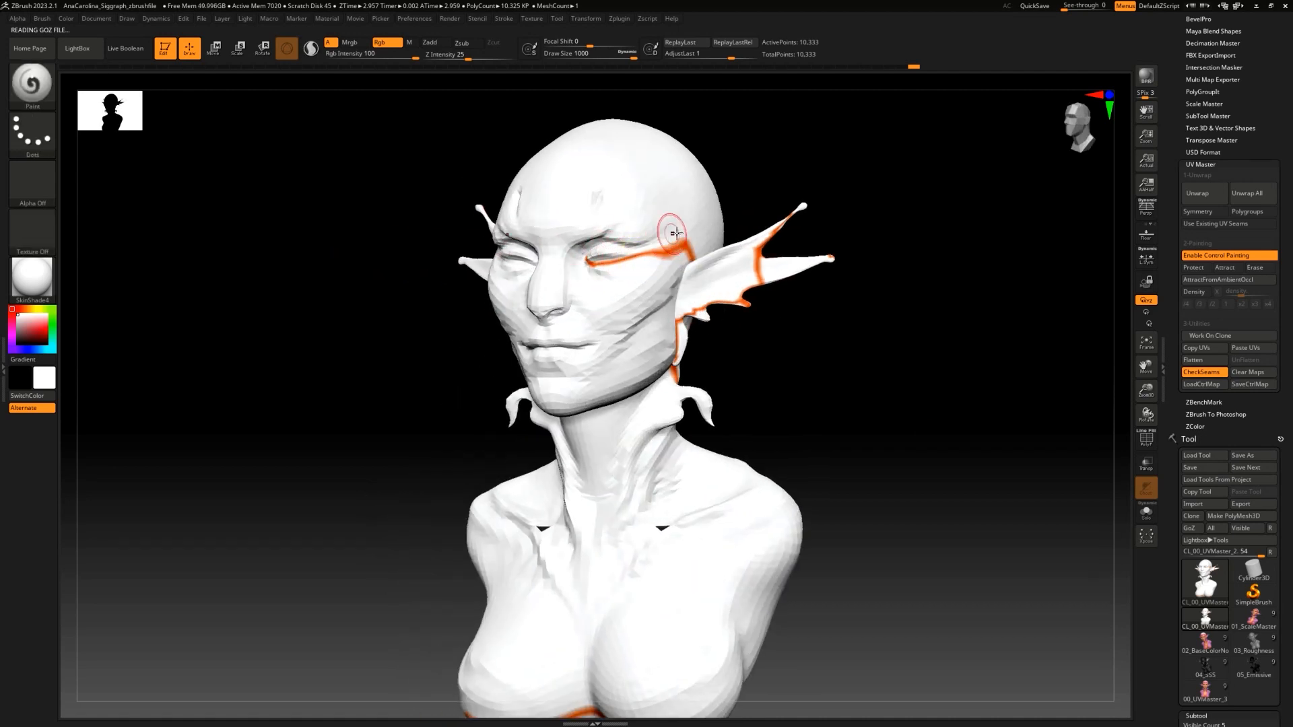
left_click_drag(909, 288, 978, 273)
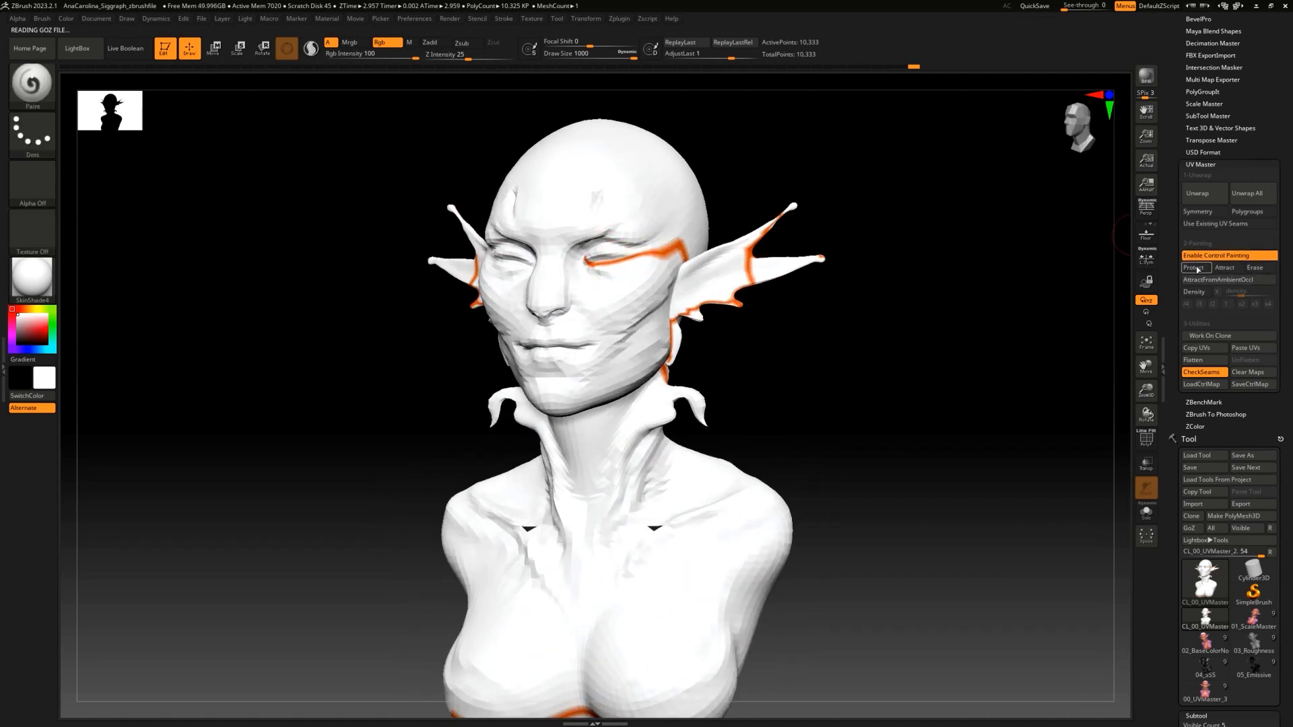
left_click(1222, 267)
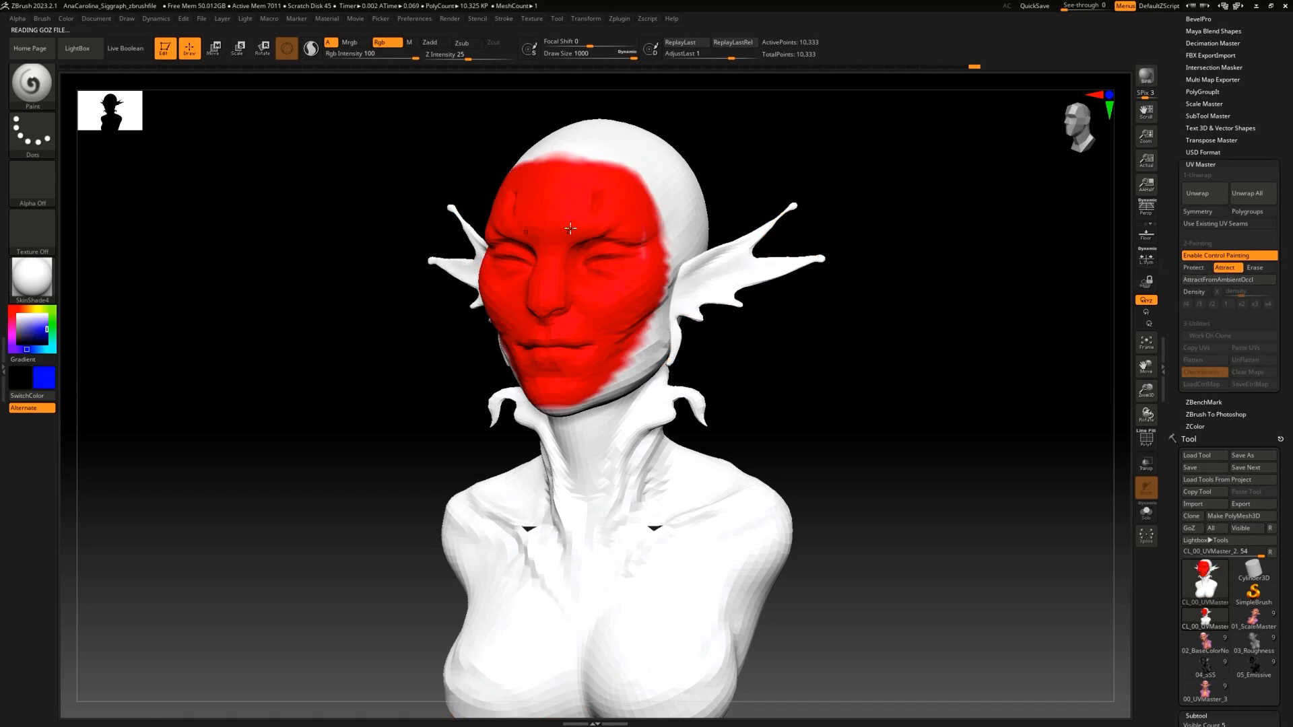
mouse_move(635, 215)
left_mouse_down()
mouse_move(676, 254)
mouse_move(656, 337)
mouse_move(629, 377)
left_mouse_up()
key("ctrl+z")
Step: Extend the Protect area over the temple and upper forehead and unwrap the clone again
left_click(1193, 268)
mouse_move(657, 233)
left_mouse_down()
mouse_move(529, 150)
mouse_move(609, 150)
left_mouse_up()
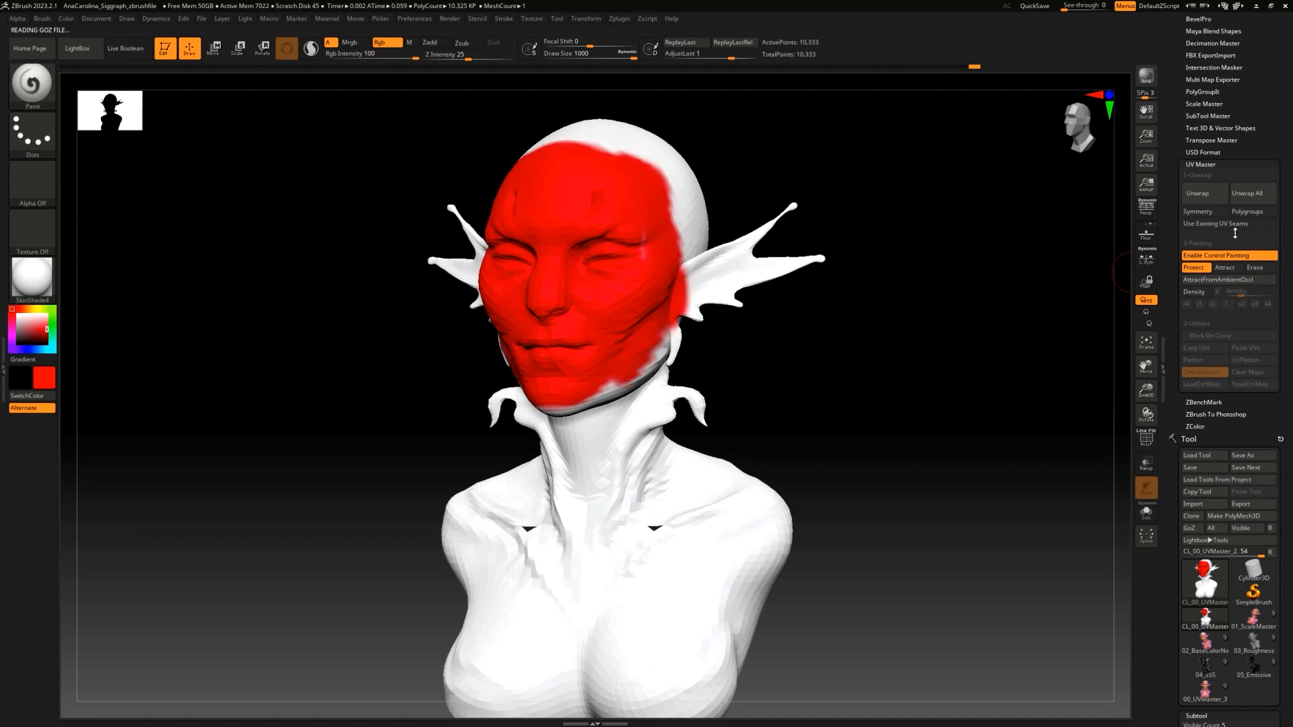
left_click(1197, 193)
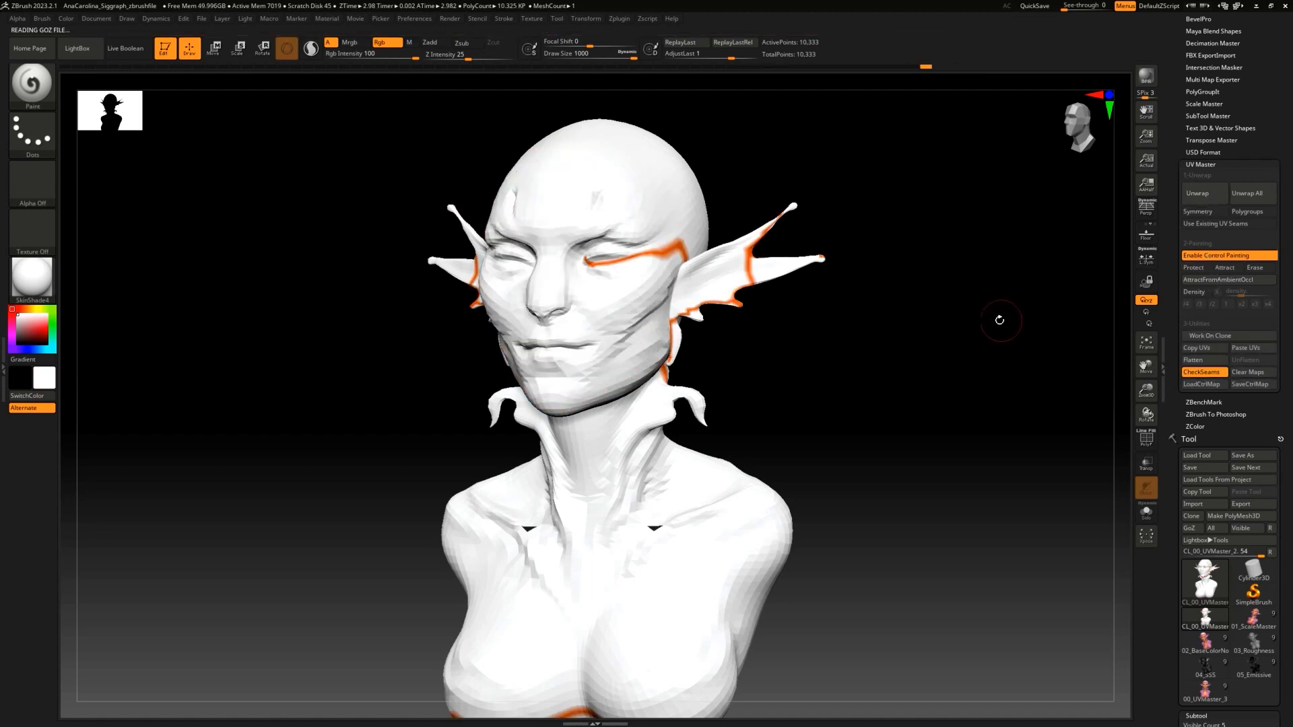
Step: Inspect the new seams on the face, ears and chest and copy the clone's UVs
mouse_move(999, 320)
left_mouse_down()
mouse_move(911, 341)
mouse_move(885, 309)
mouse_move(875, 321)
left_mouse_up()
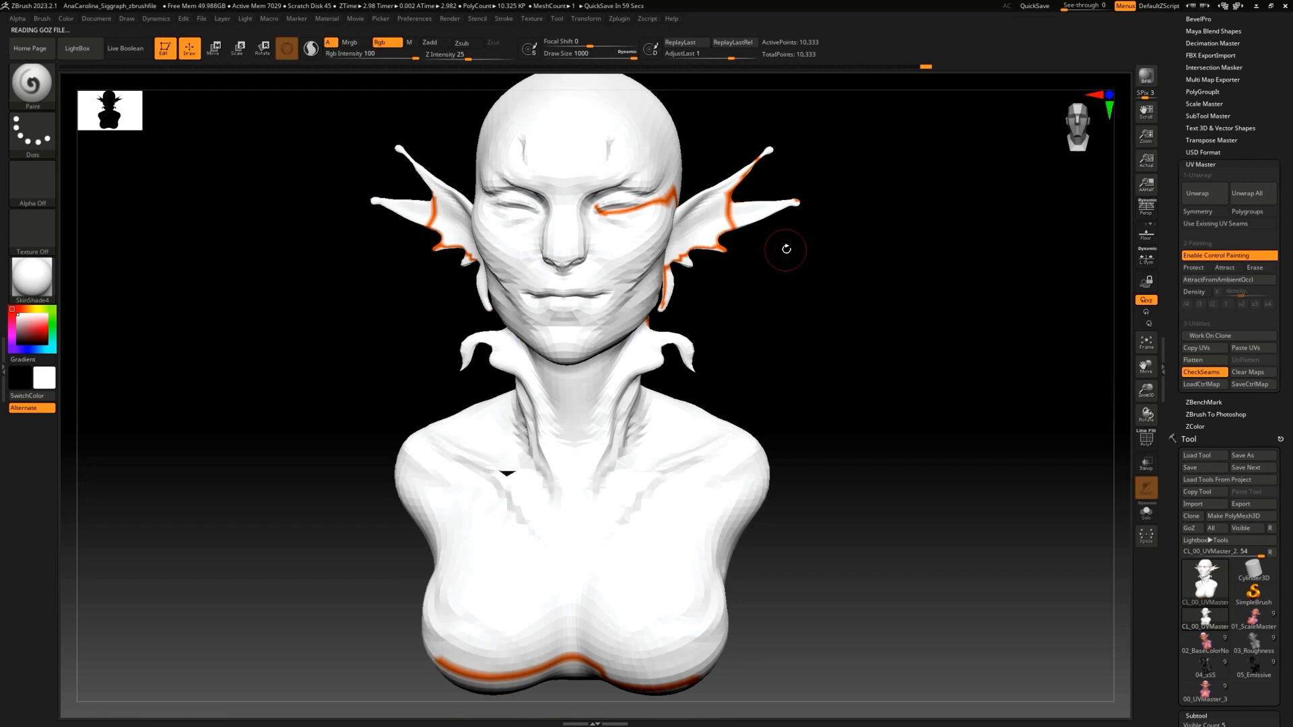
left_click_drag(753, 228, 868, 321)
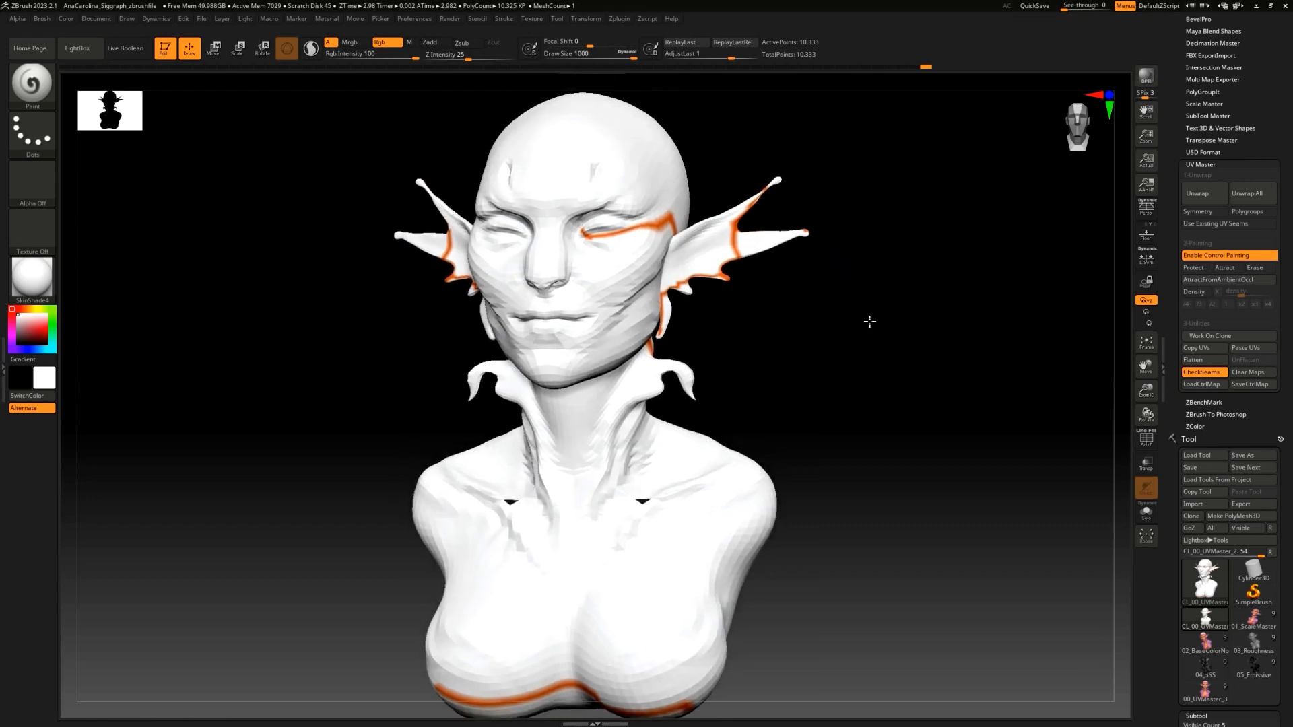
left_click_drag(926, 360, 890, 375)
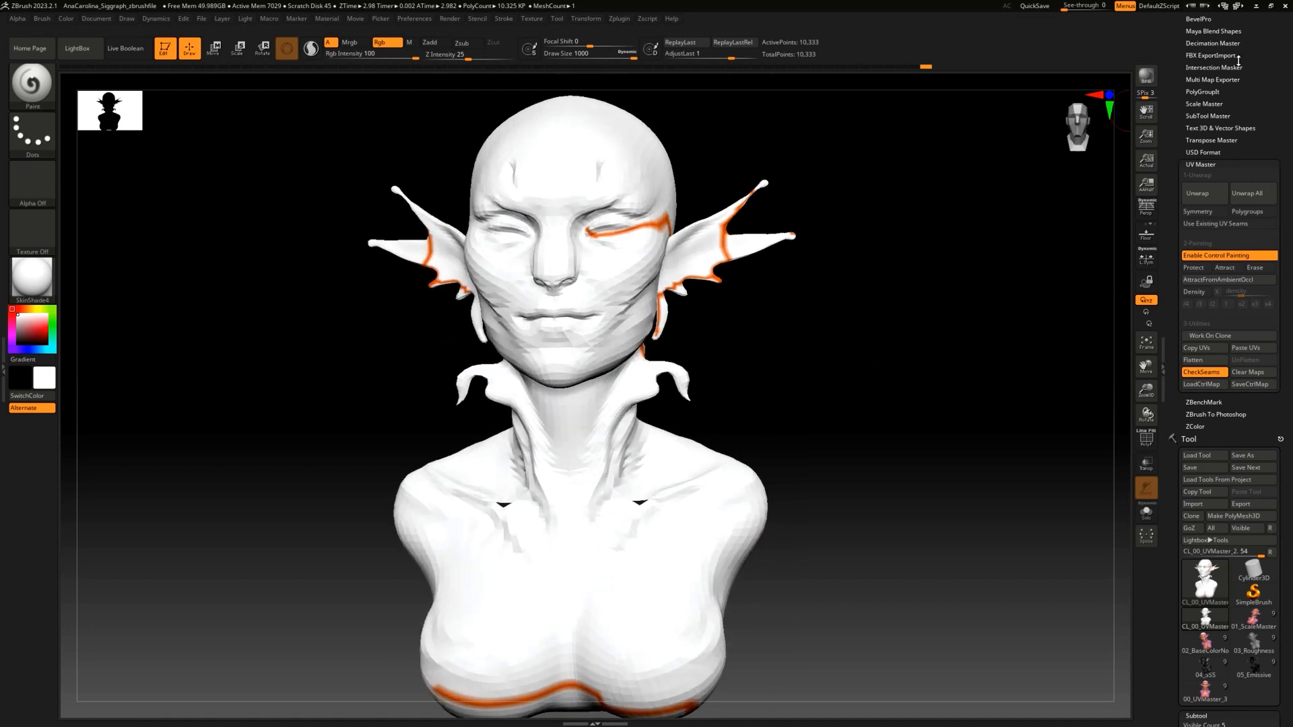
scroll(1205, 417, "up", 3)
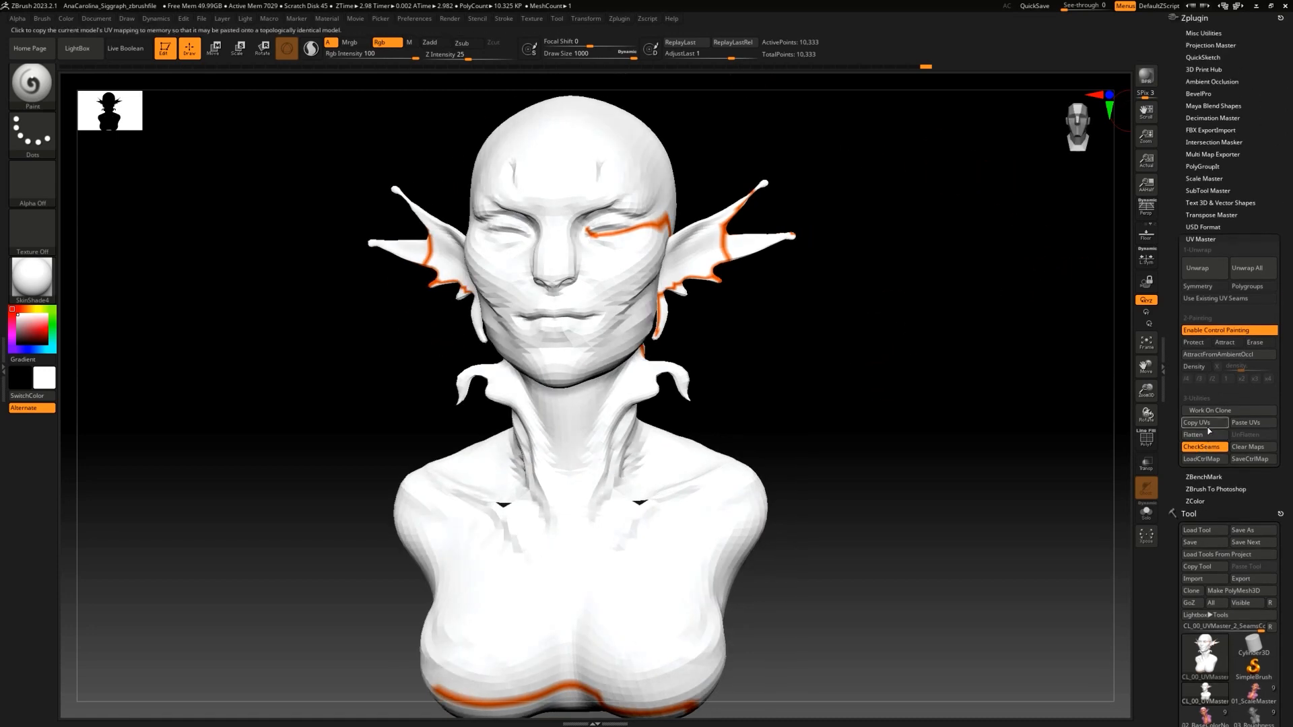
left_click(1205, 422)
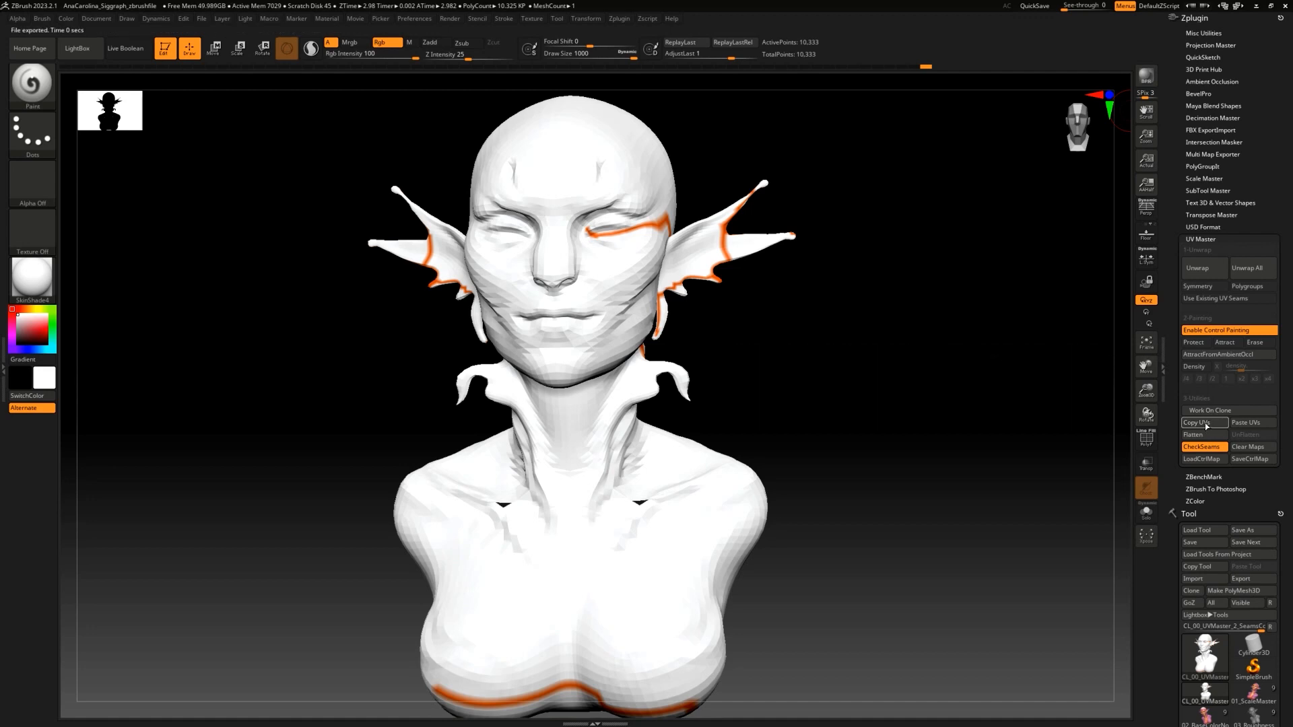
Step: Switch to the original 00_UVMaster_3 tool and paste the copied UVs onto it
scroll(1171, 555, "down", 5)
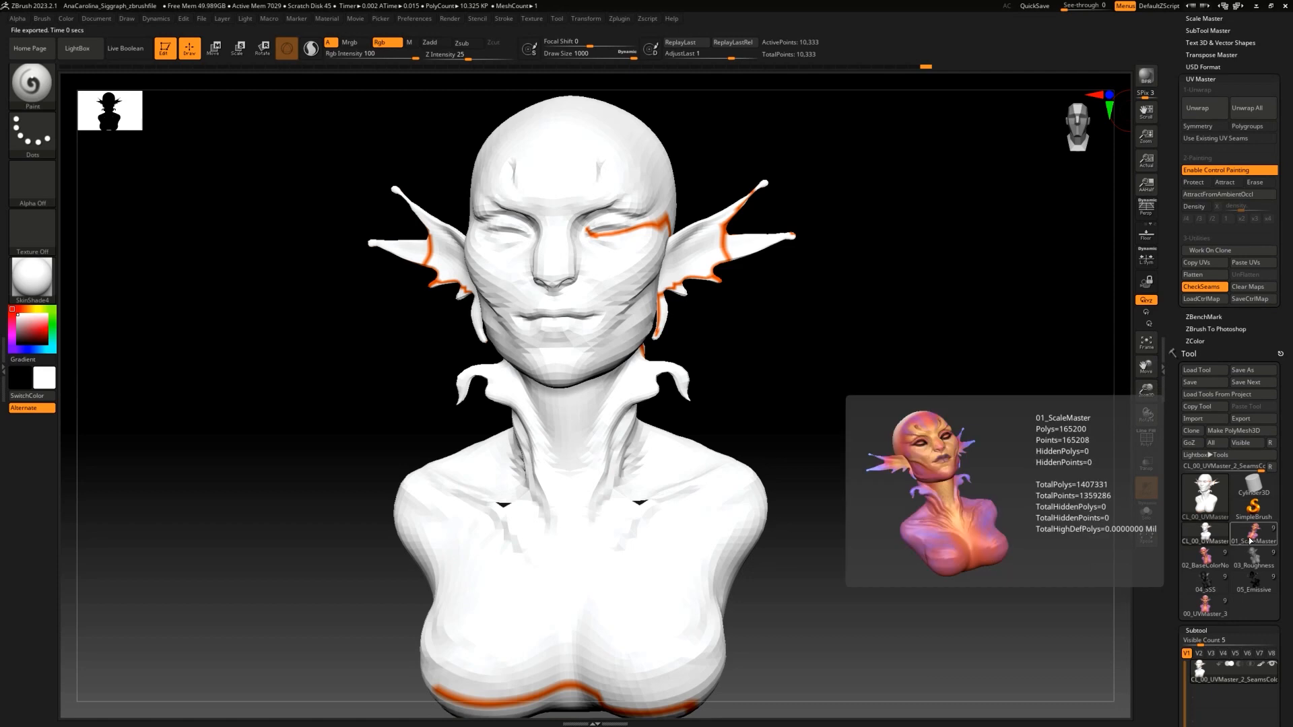
mouse_move(1246, 538)
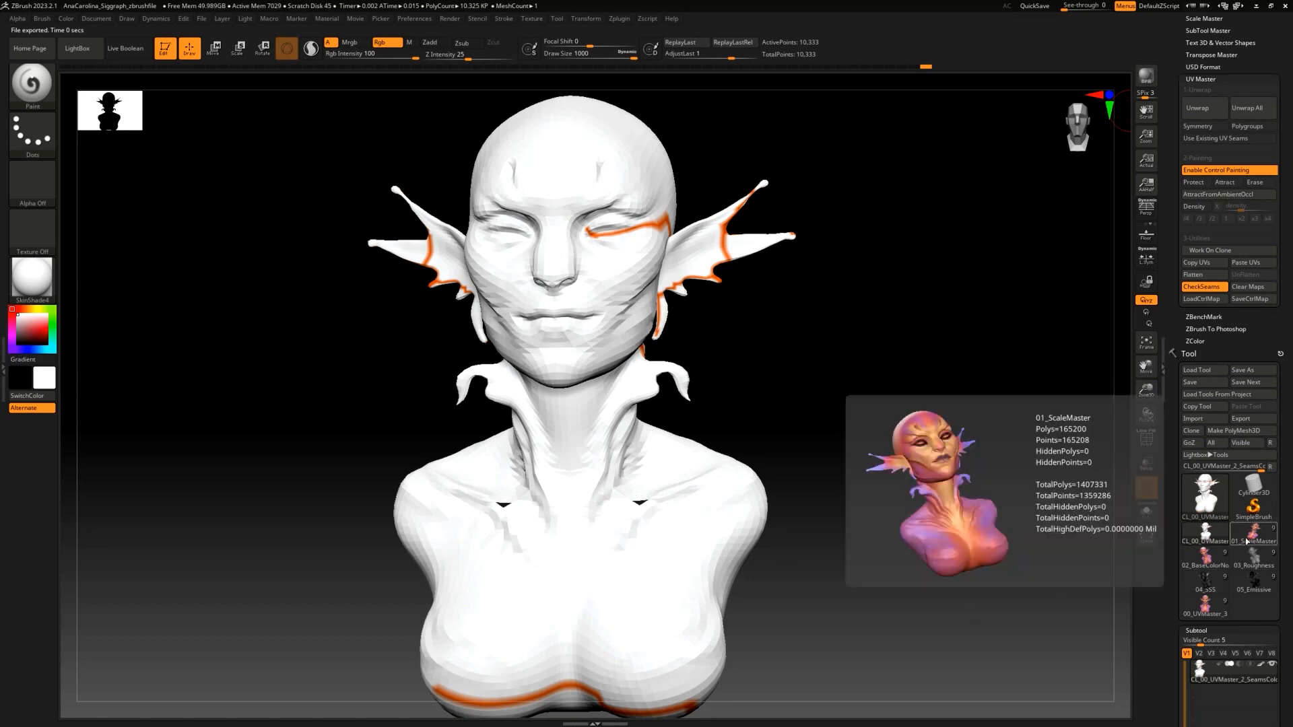
left_click(1209, 613)
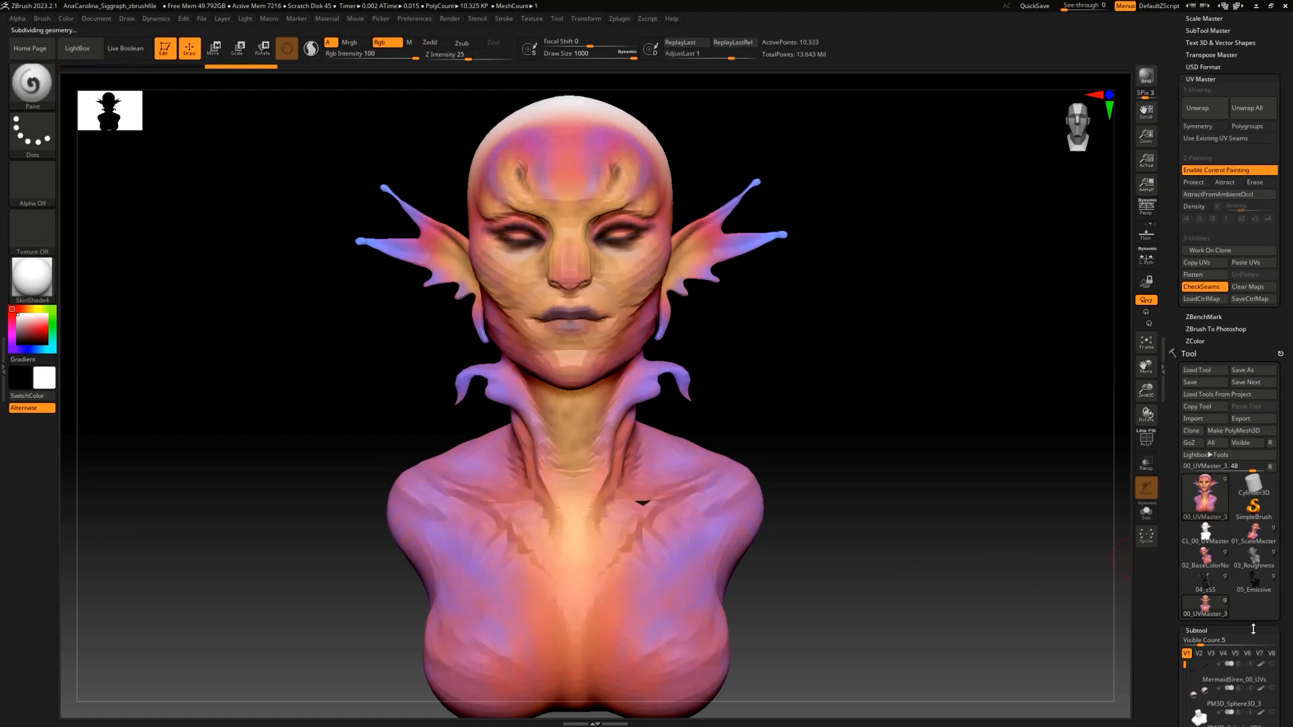
scroll(1176, 626, "up", 1)
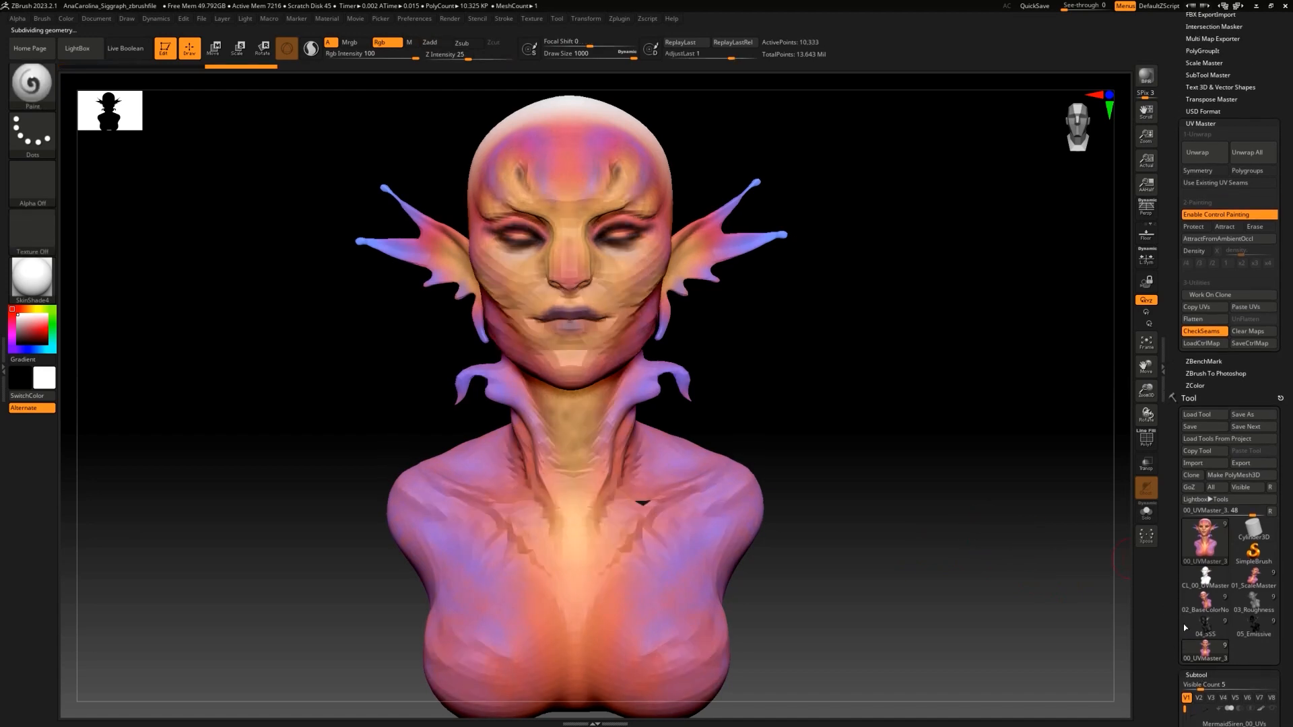
left_click(1257, 307)
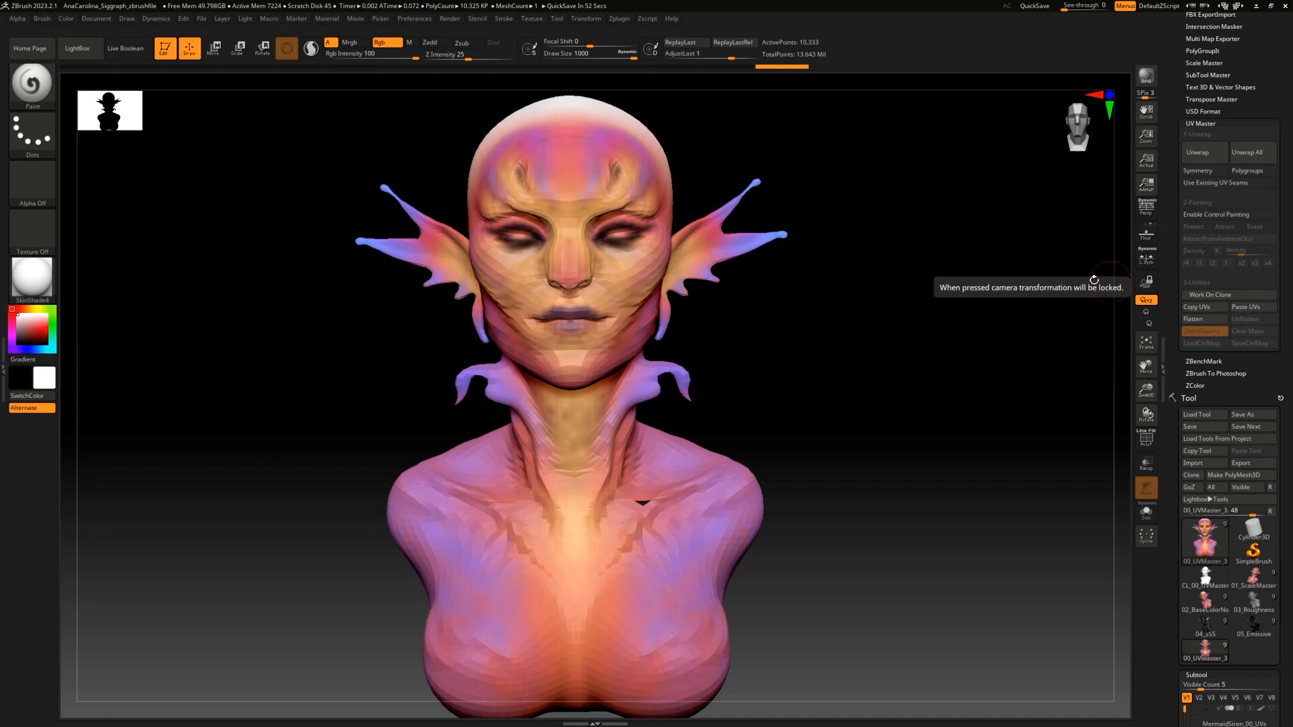
left_click_drag(1040, 322, 1013, 328)
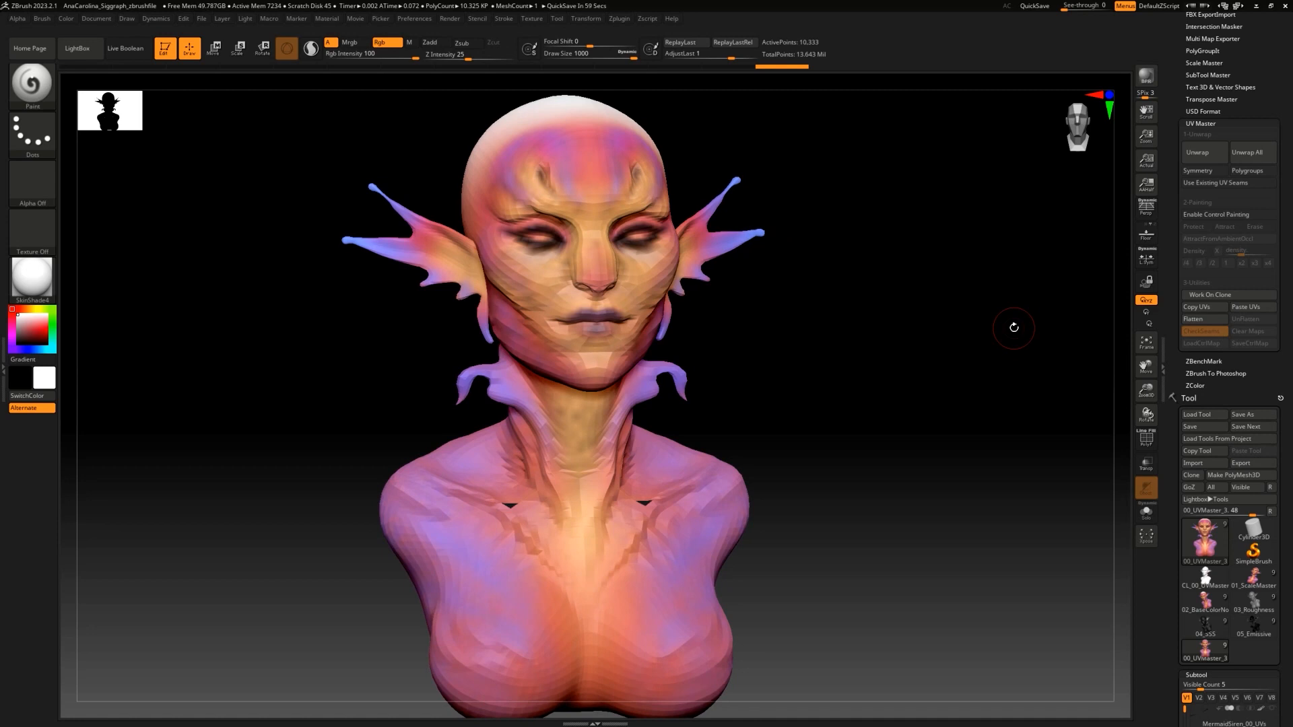
left_click_drag(1013, 328, 804, 393)
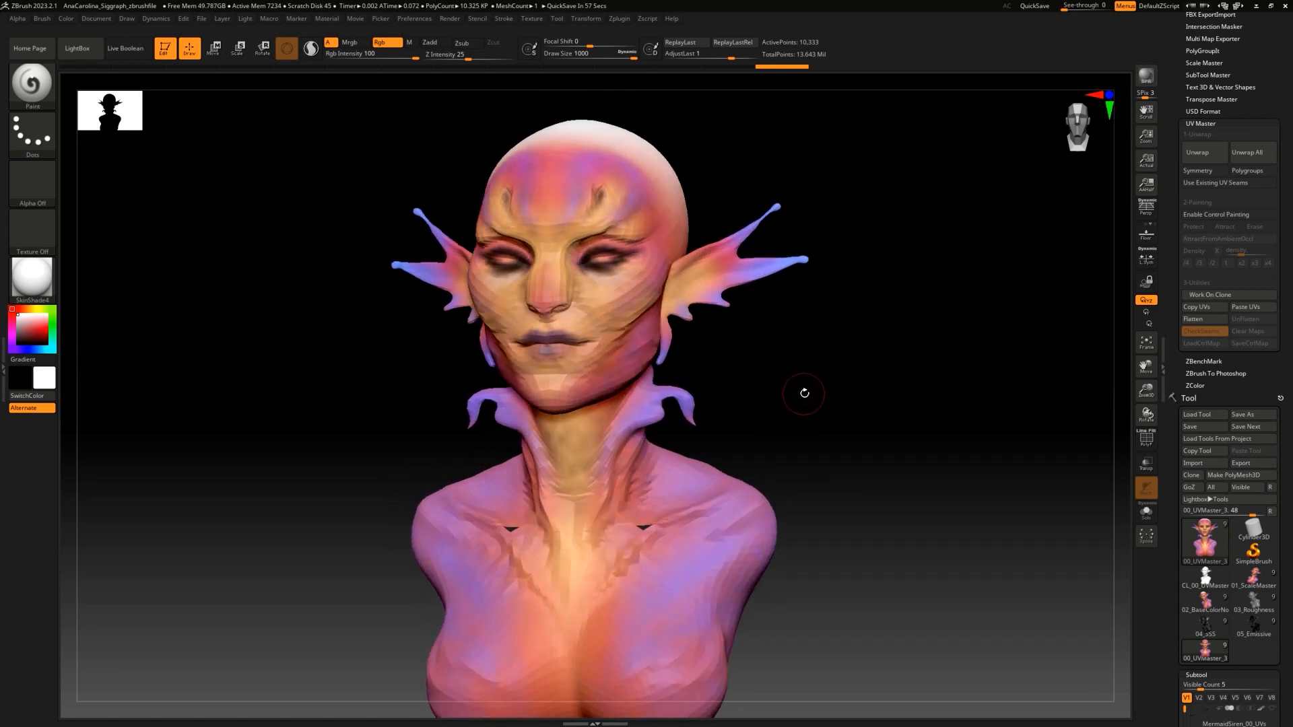
Step: Flatten the bust with UV Master and display its UV layout with Morph UV
left_click(1211, 318)
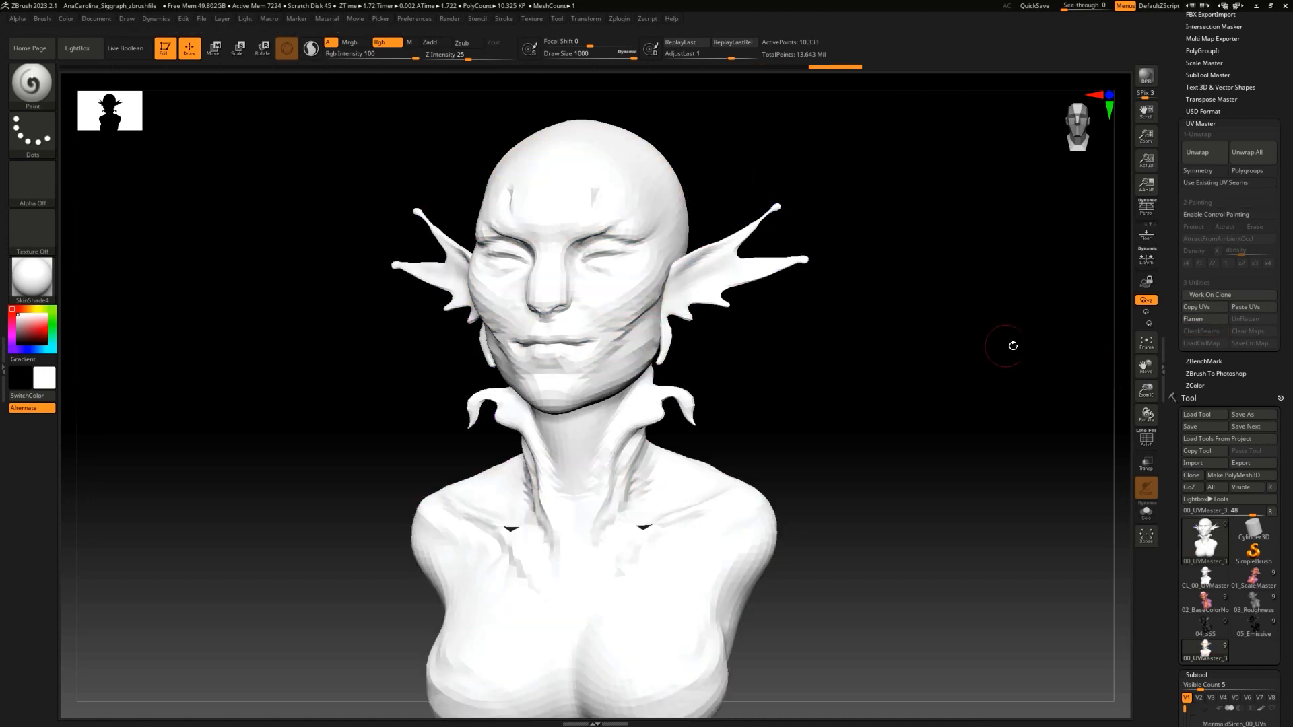
left_click_drag(948, 337, 969, 340)
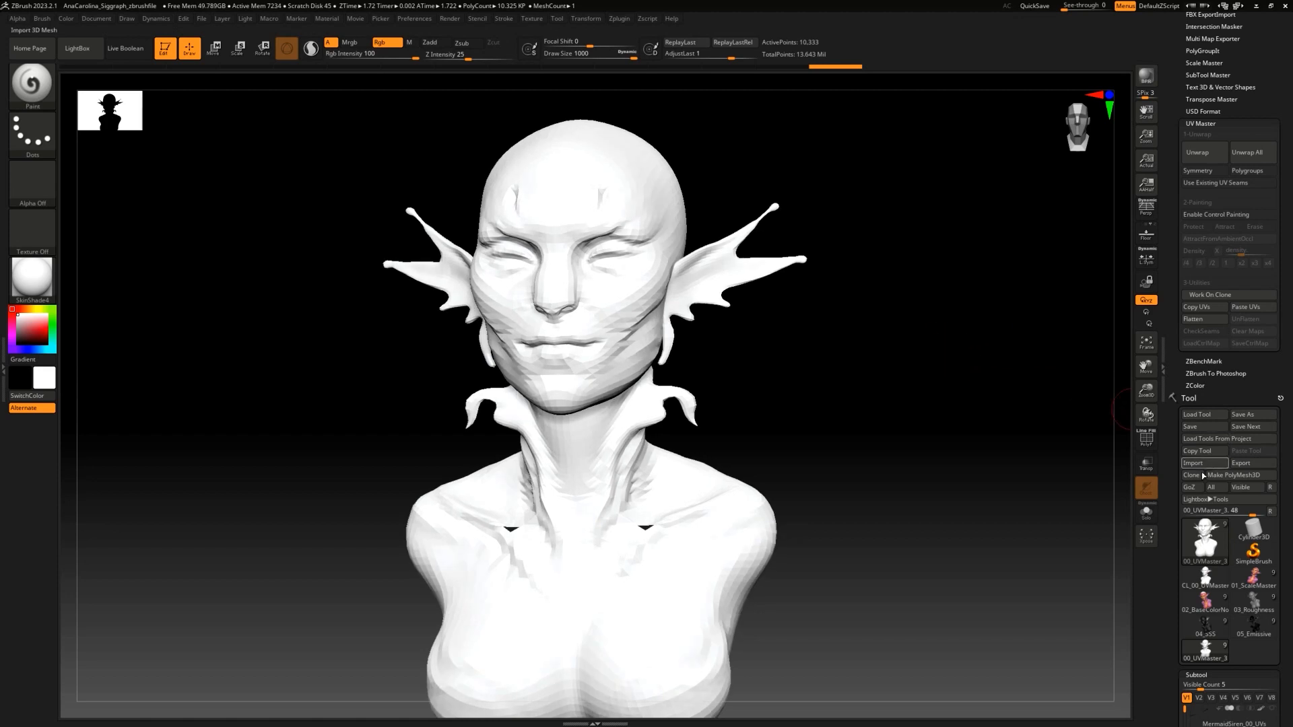
left_click(1189, 22)
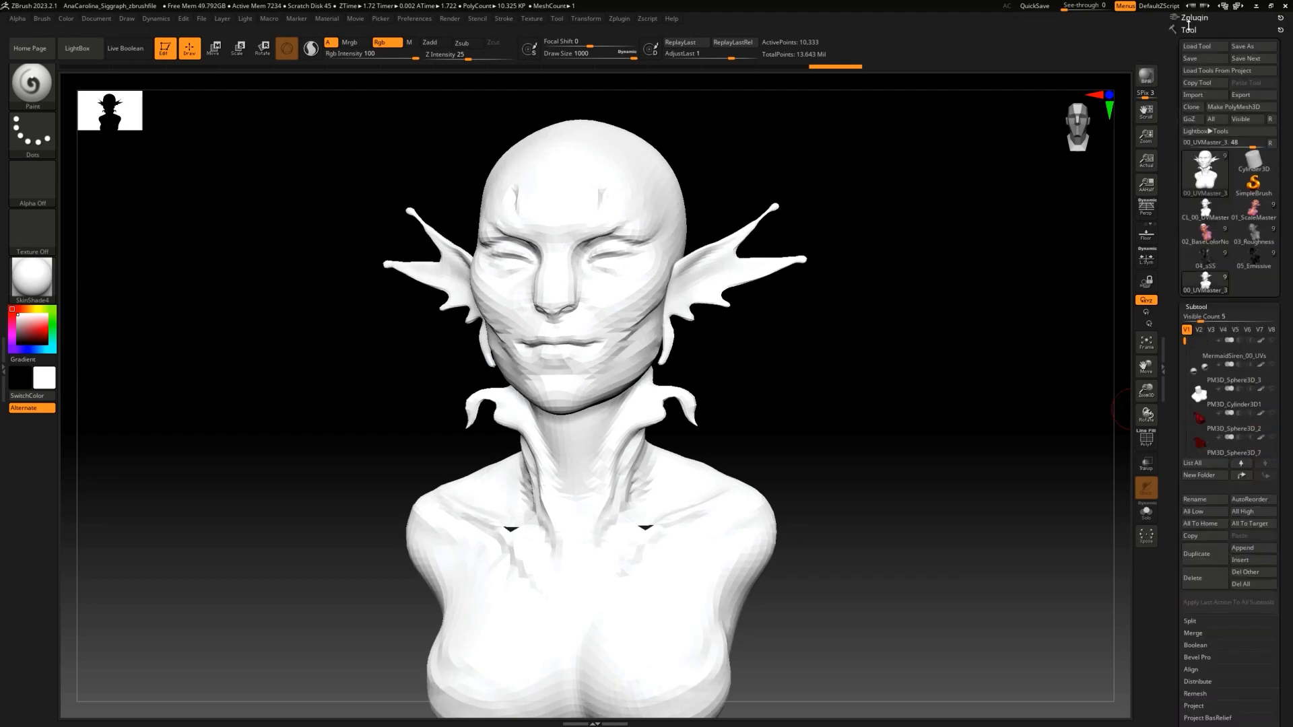
scroll(1159, 516, "down", 10)
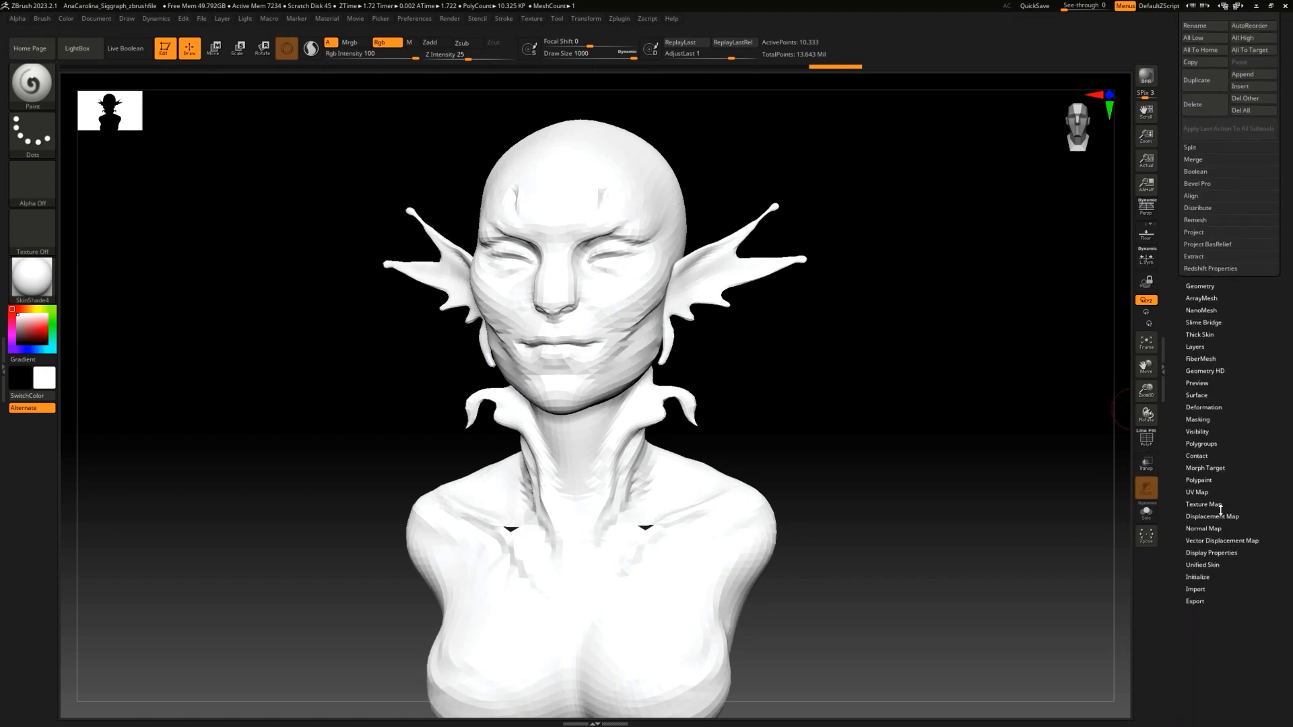
left_click(1197, 492)
left_click(1193, 247)
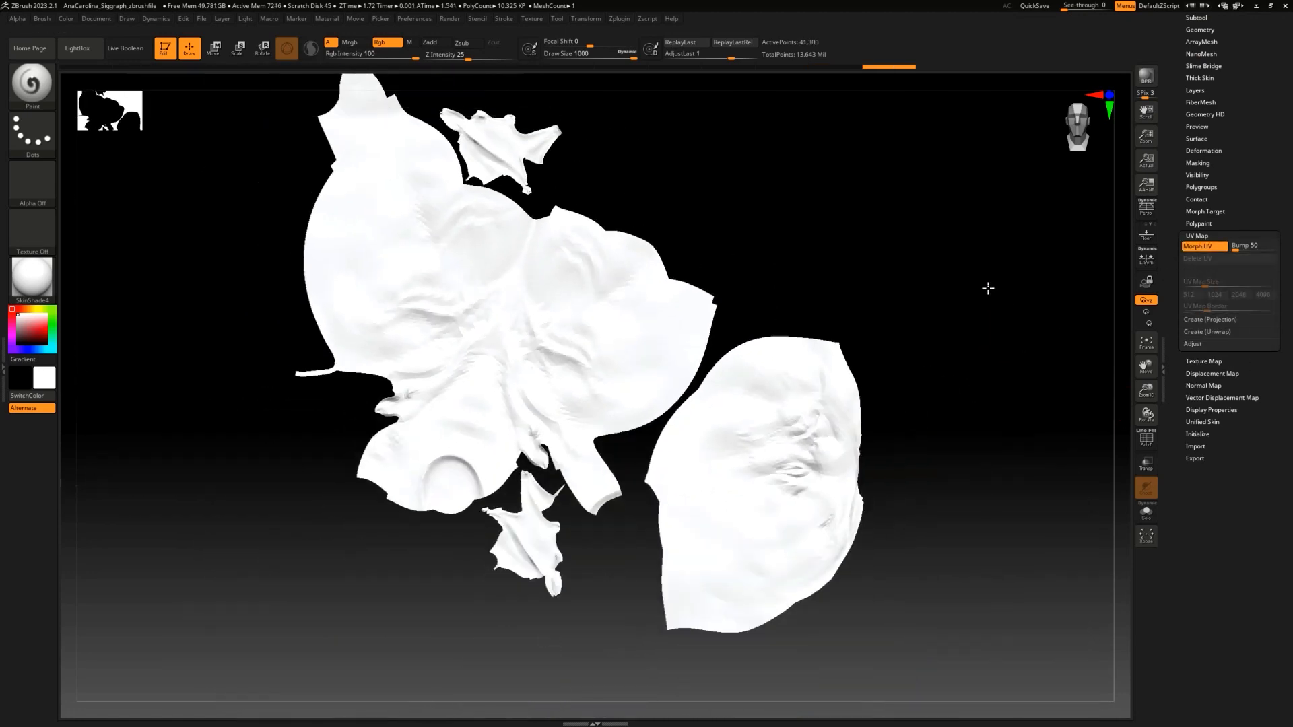
left_click_drag(935, 296, 880, 377, "shift")
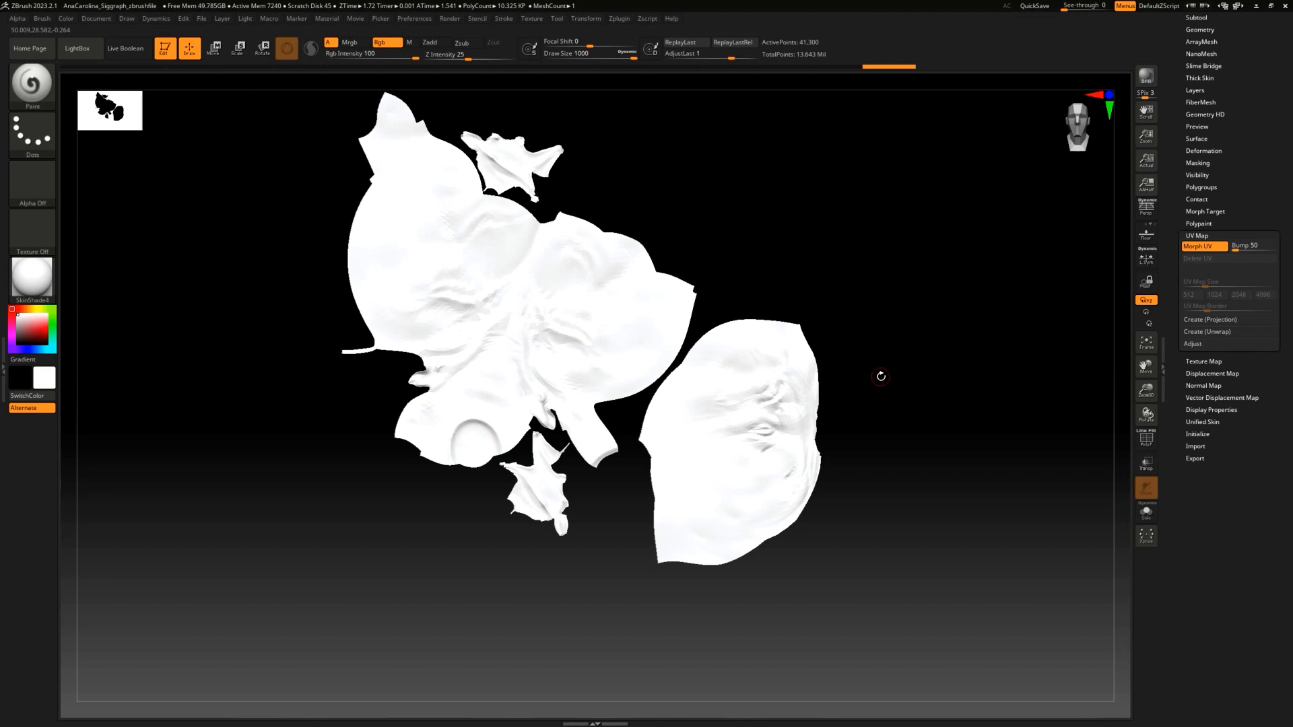
Step: Select the DamStandard brush and try it on the flattened UV shells
left_click(607, 310)
key("b")
key("d")
key("s")
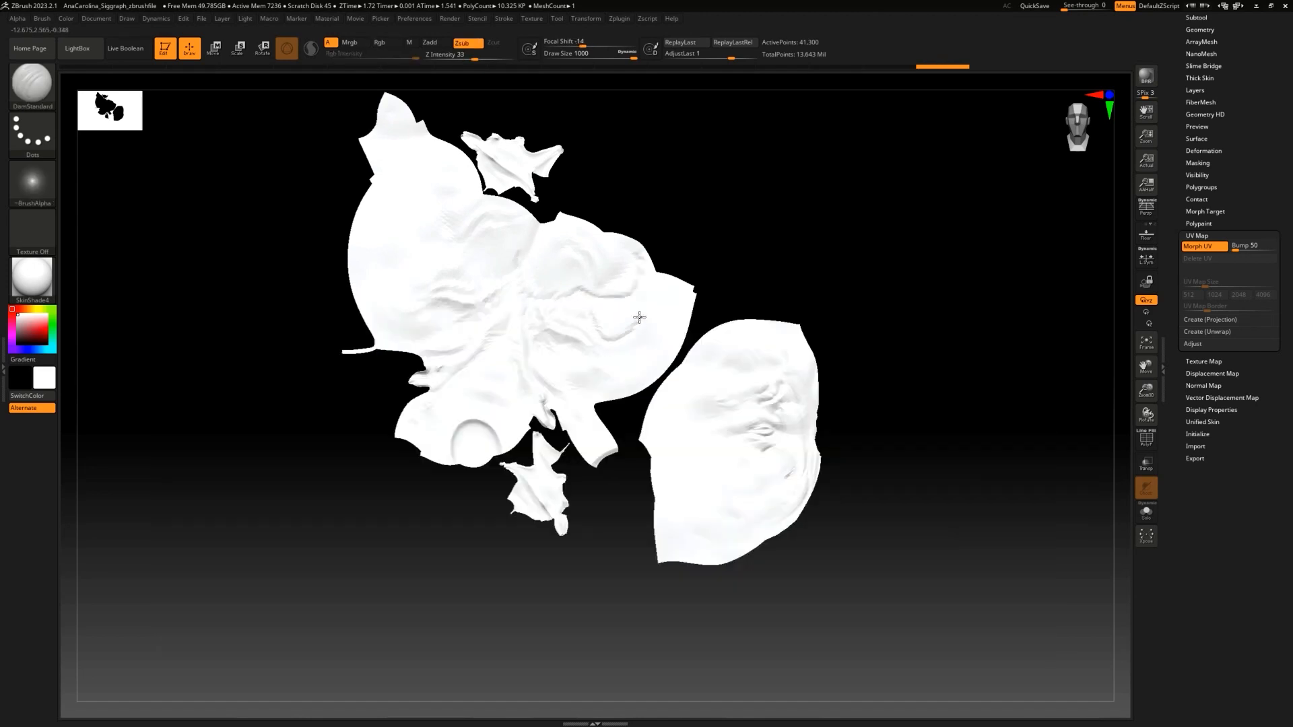
left_click_drag(747, 266, 760, 269)
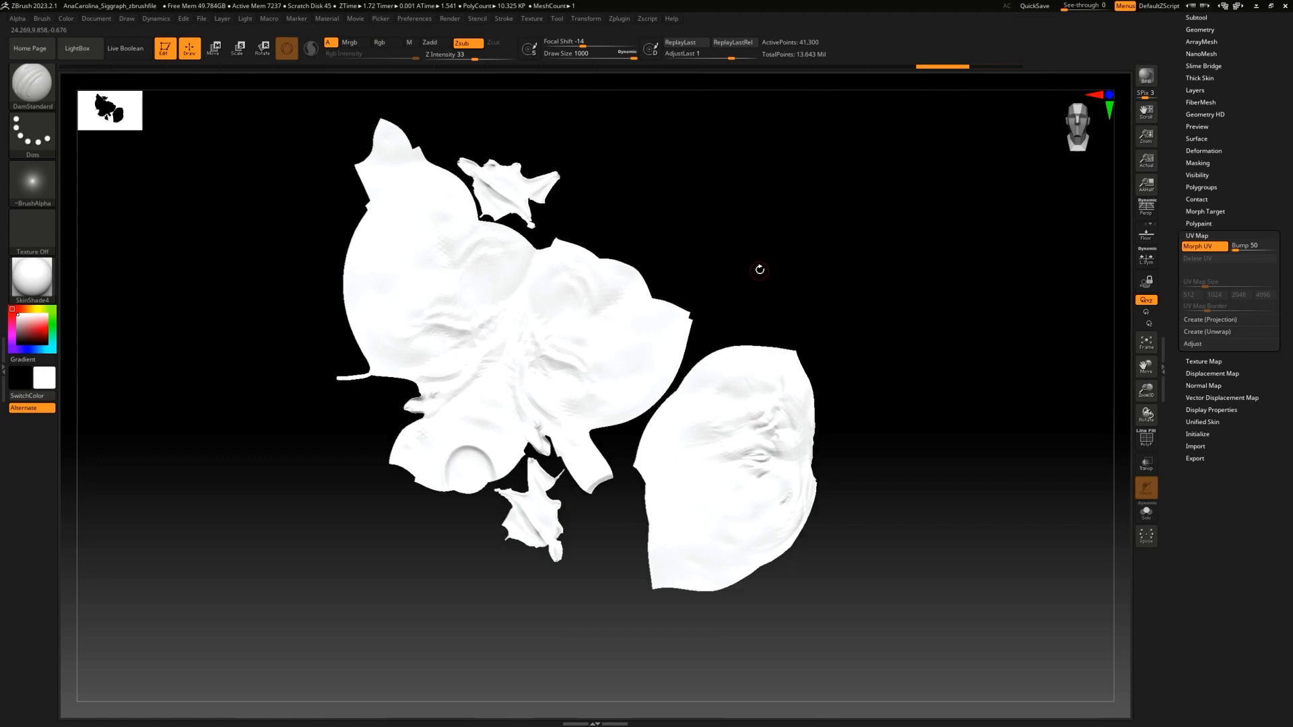
left_click_drag(686, 301, 730, 317)
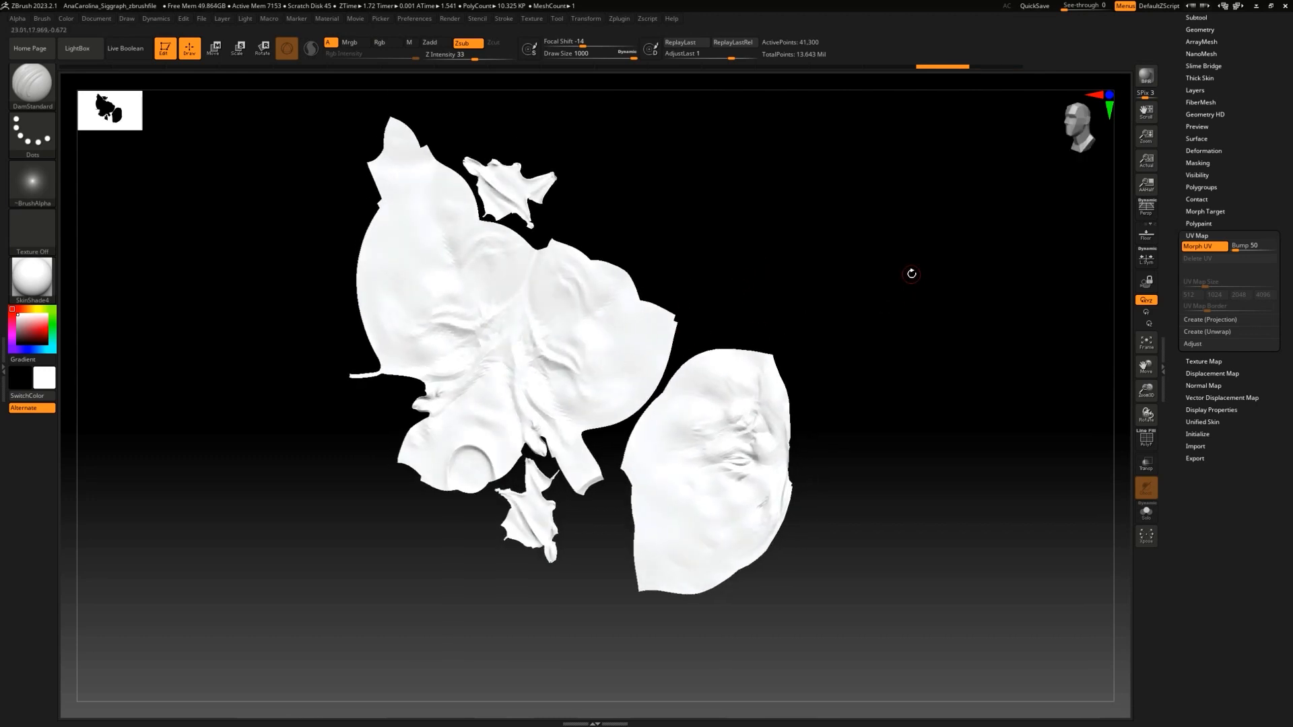
Step: Turn off Morph UV and frame the restored 3D bust
left_click(1205, 247)
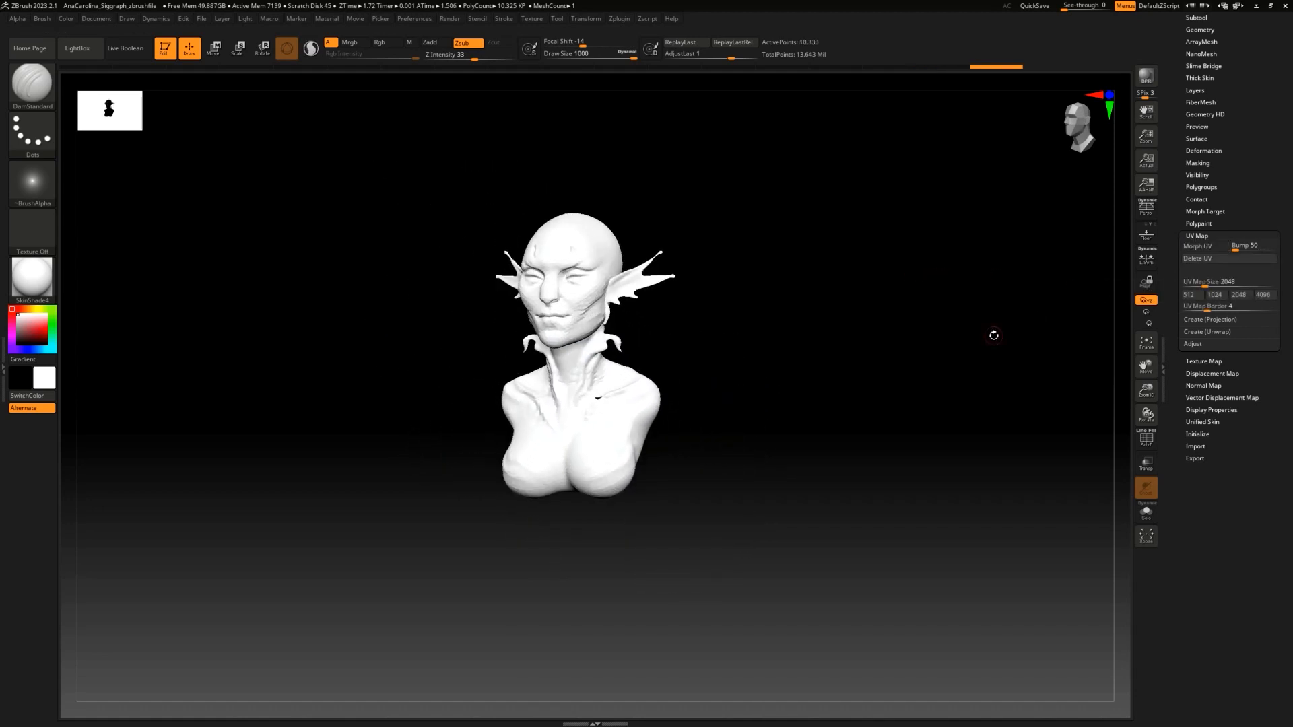
key("f")
left_click_drag(922, 350, 887, 371)
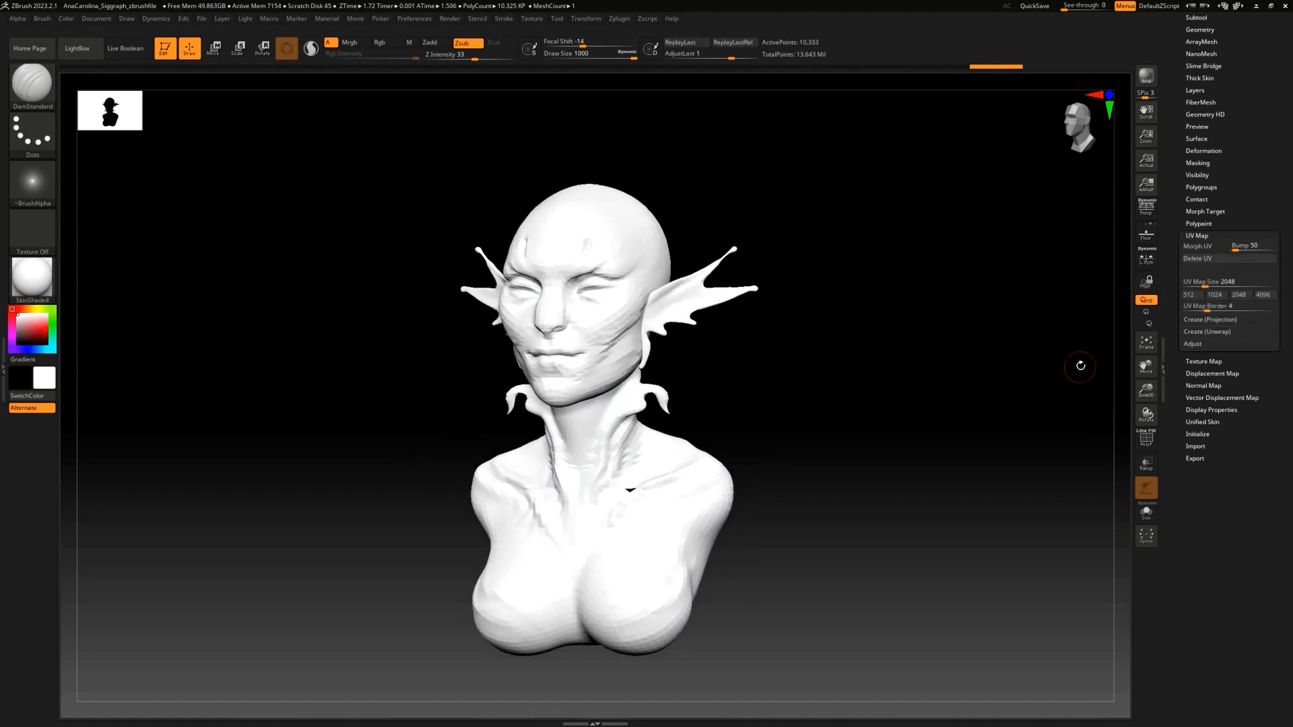
Step: Switch to the 01_ScaleMaster tool and bring the full mermaid with hair into view from the front
scroll(1273, 128, "up", 5)
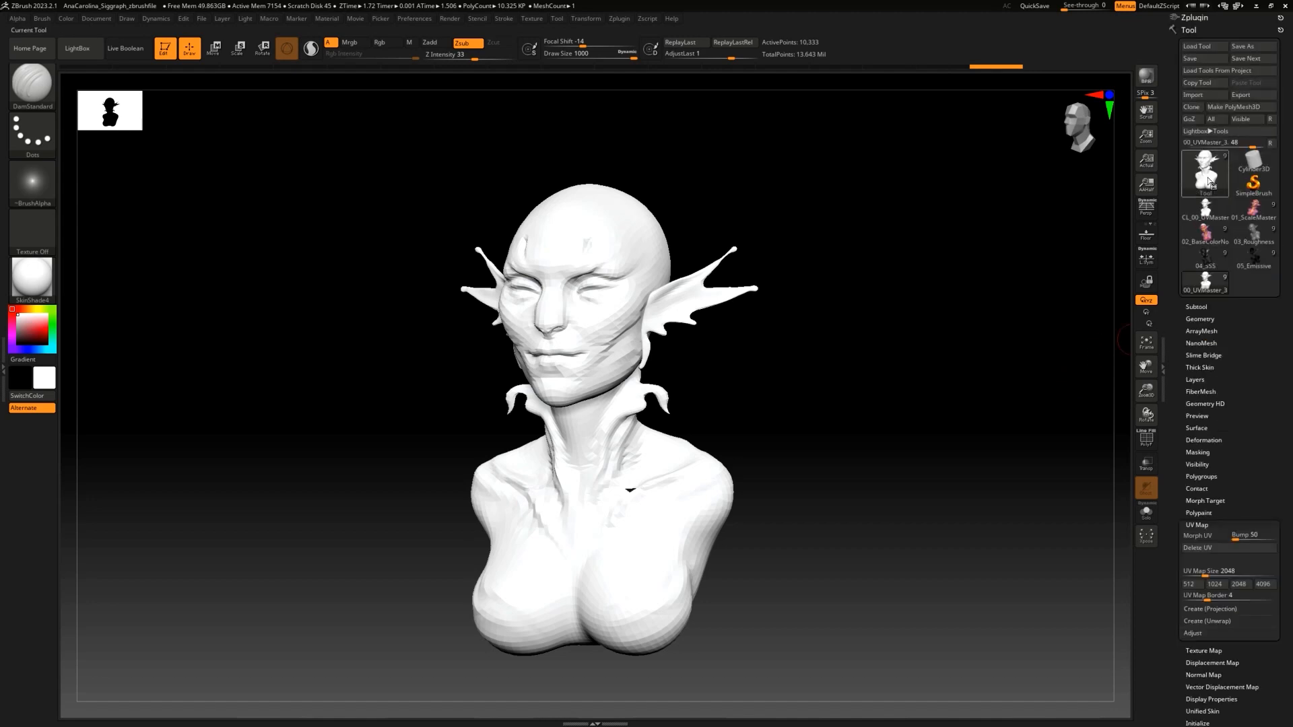
left_click(1254, 209)
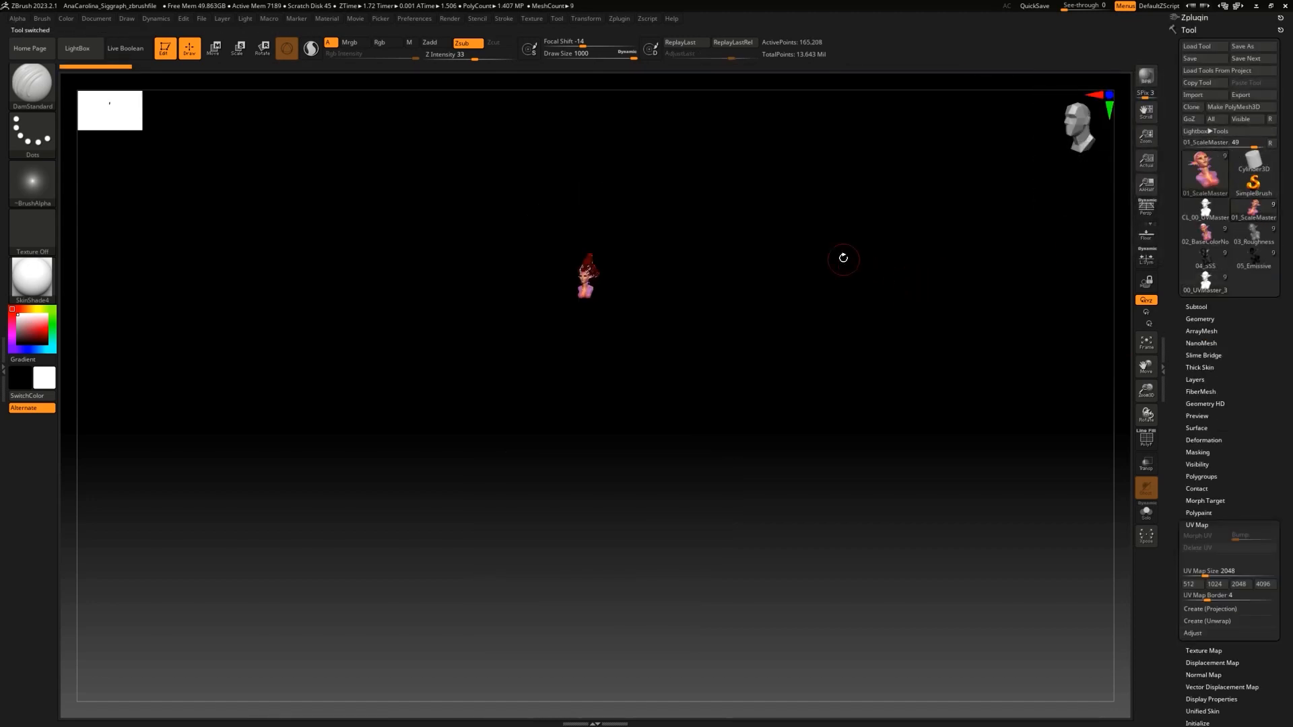
left_click_drag(832, 303, 900, 417, "alt")
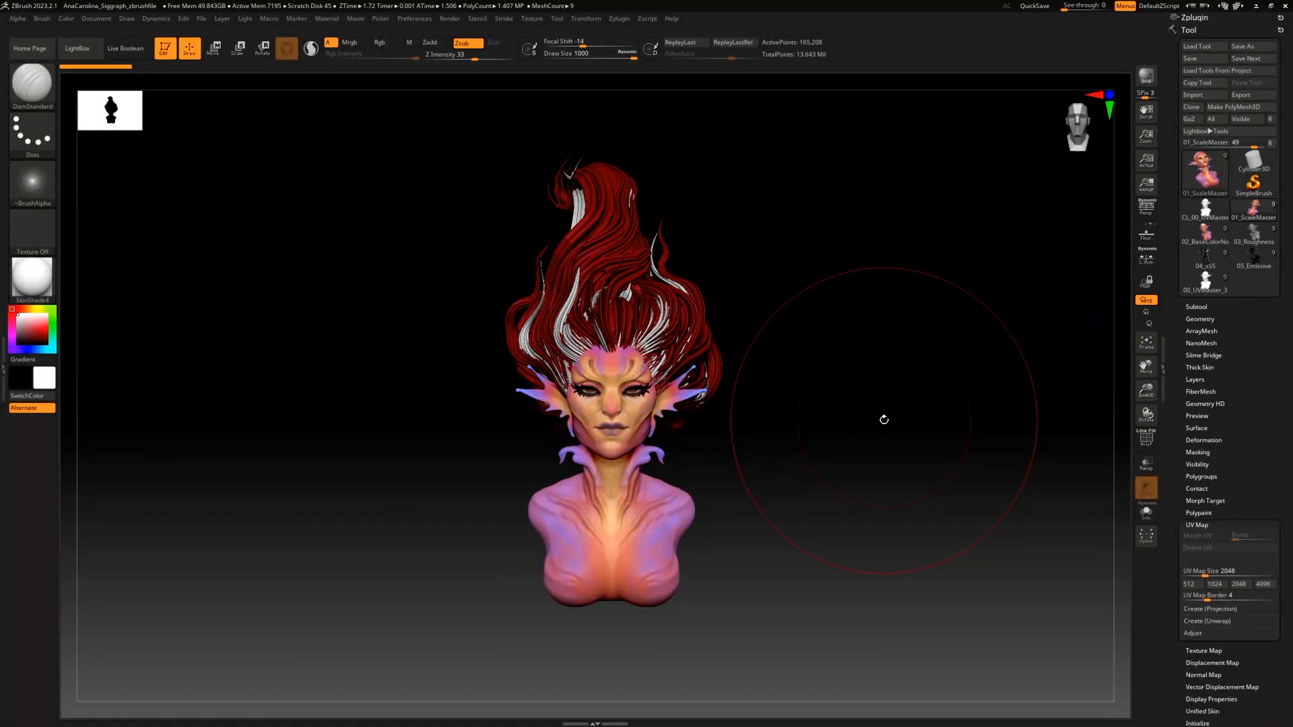
Step: Switch to the presentation and show the Scale Master slide
key("alt+Tab")
left_click(1174, 442)
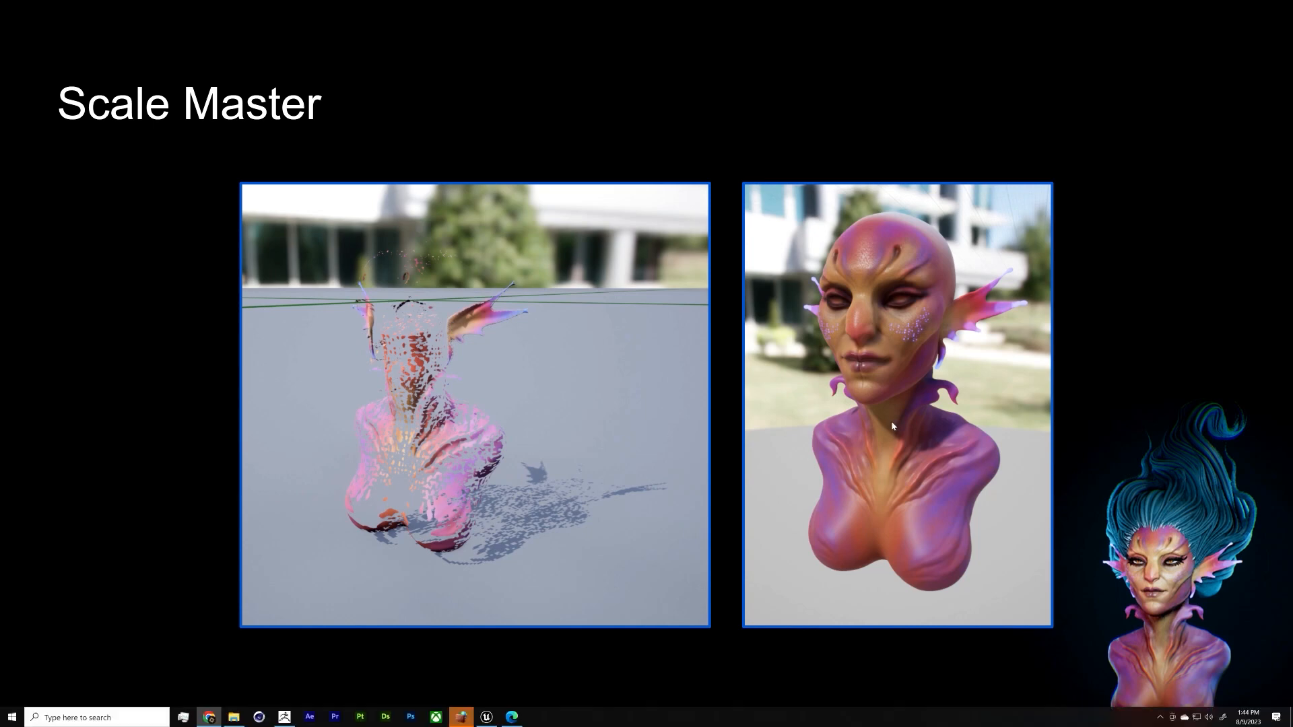
Step: Return to ZBrush and centre the full mermaid with hair in the view
key("alt+Tab")
mouse_move(798, 233)
left_mouse_down("alt")
mouse_move(790, 266)
mouse_move(743, 262)
left_mouse_up("alt")
key("space")
left_click_drag(795, 280, 792, 322, "alt")
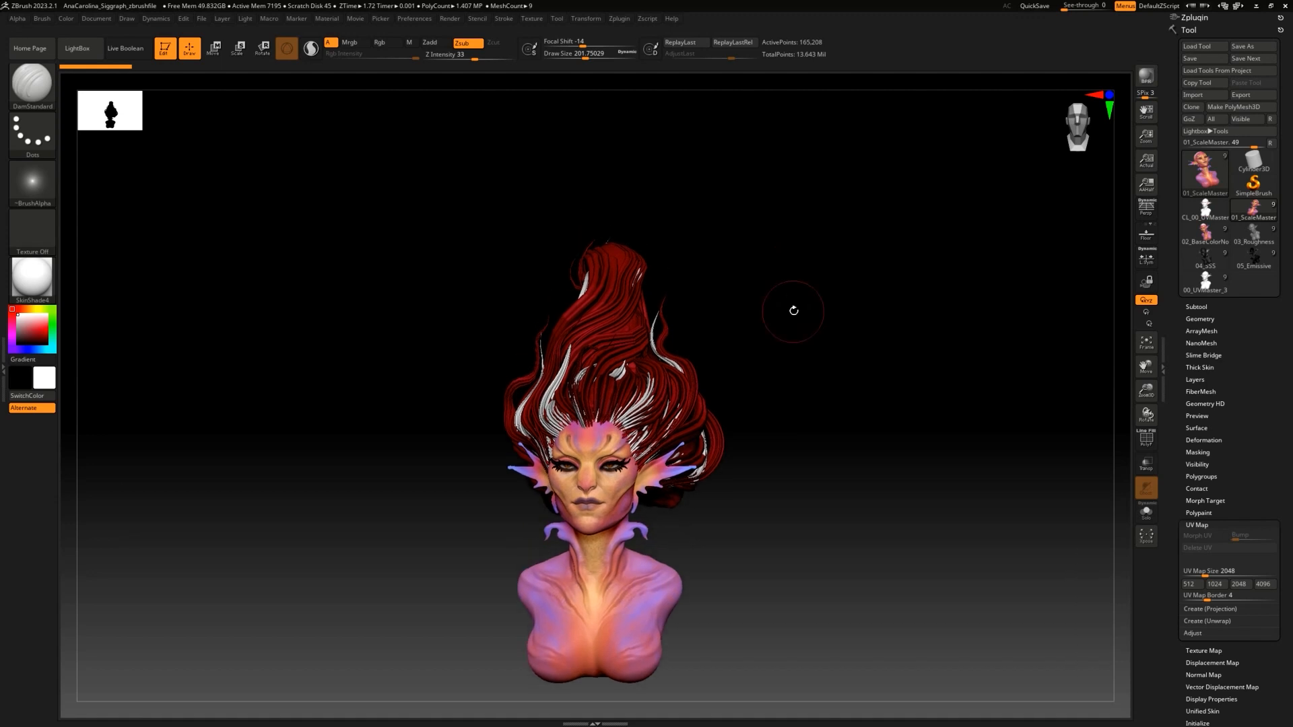
left_click_drag(806, 239, 802, 151, "alt")
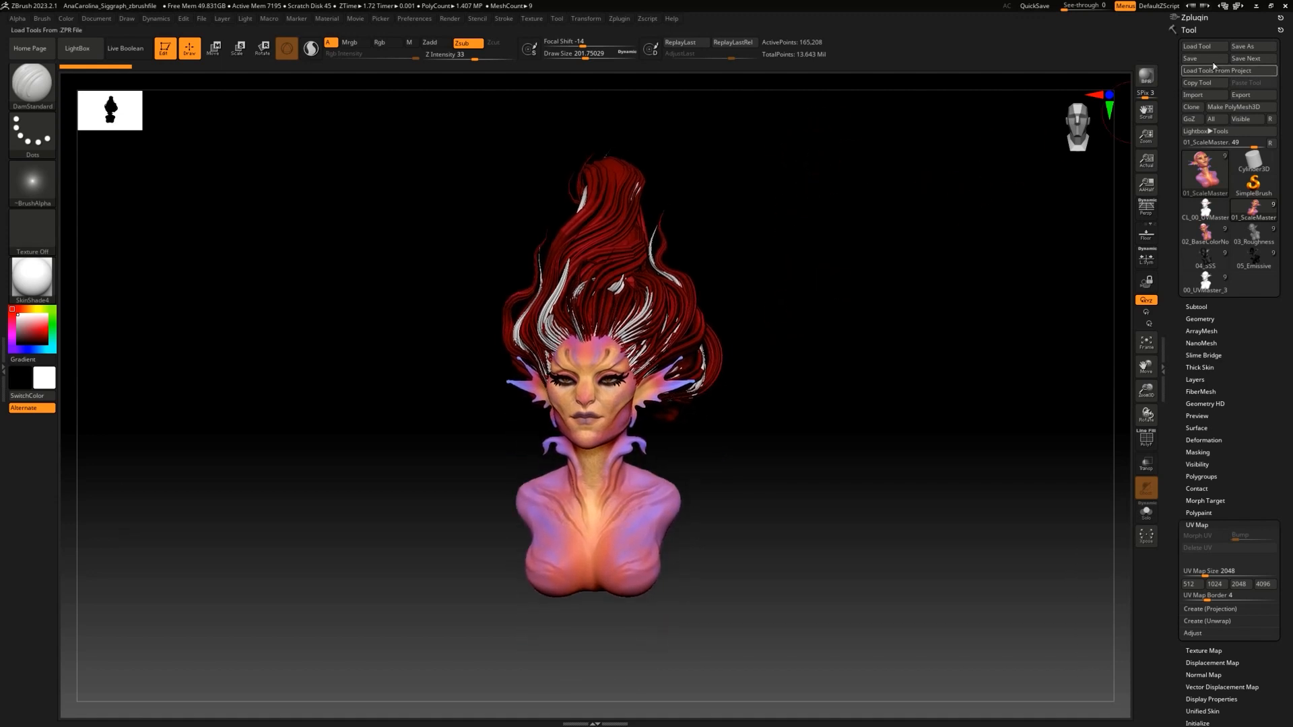
Step: Set the scene scale with Scale Master, choosing the 23.001 x 33.512 x 15.092 cm size
left_click(1226, 16)
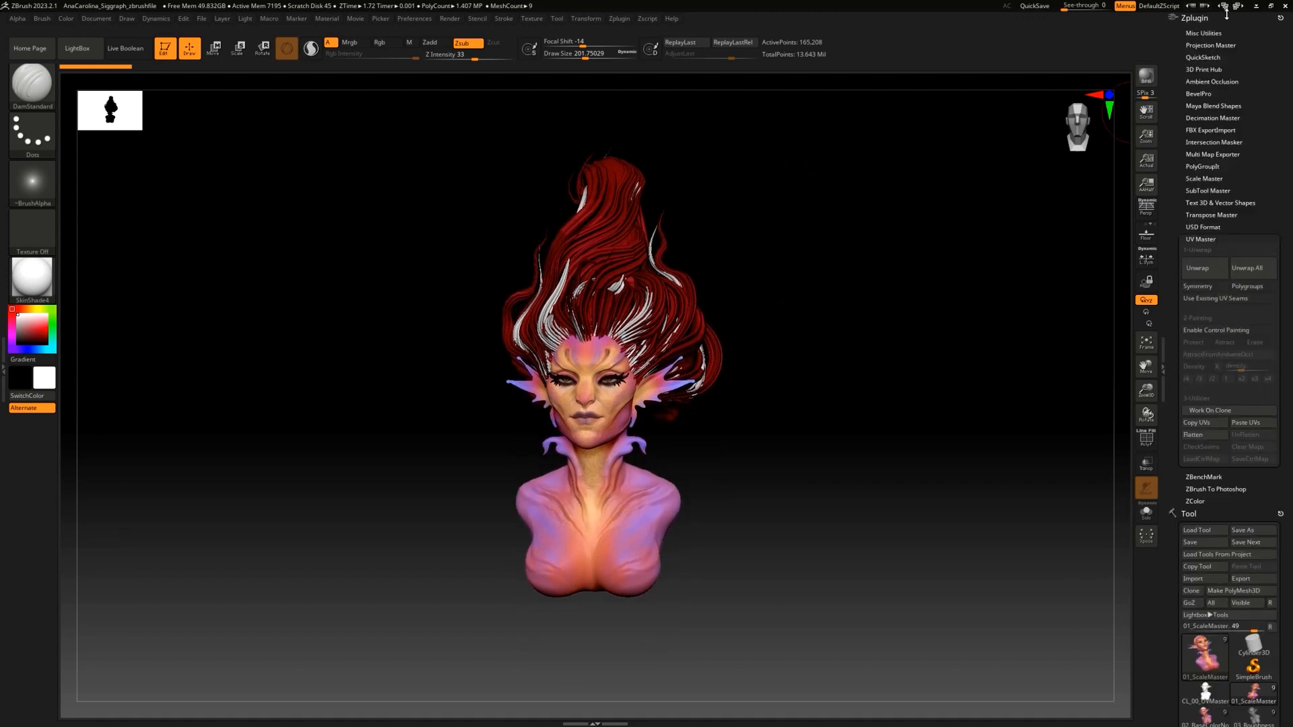
left_click(1215, 178)
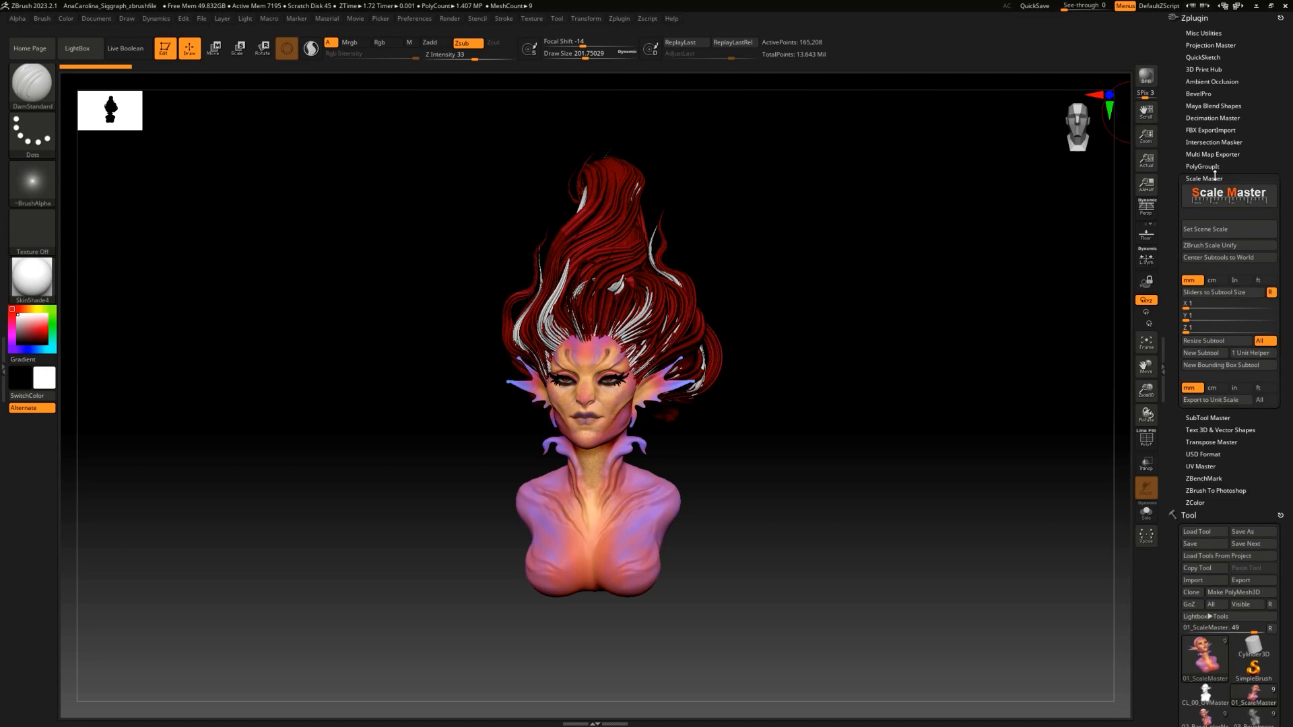
left_click(1219, 233)
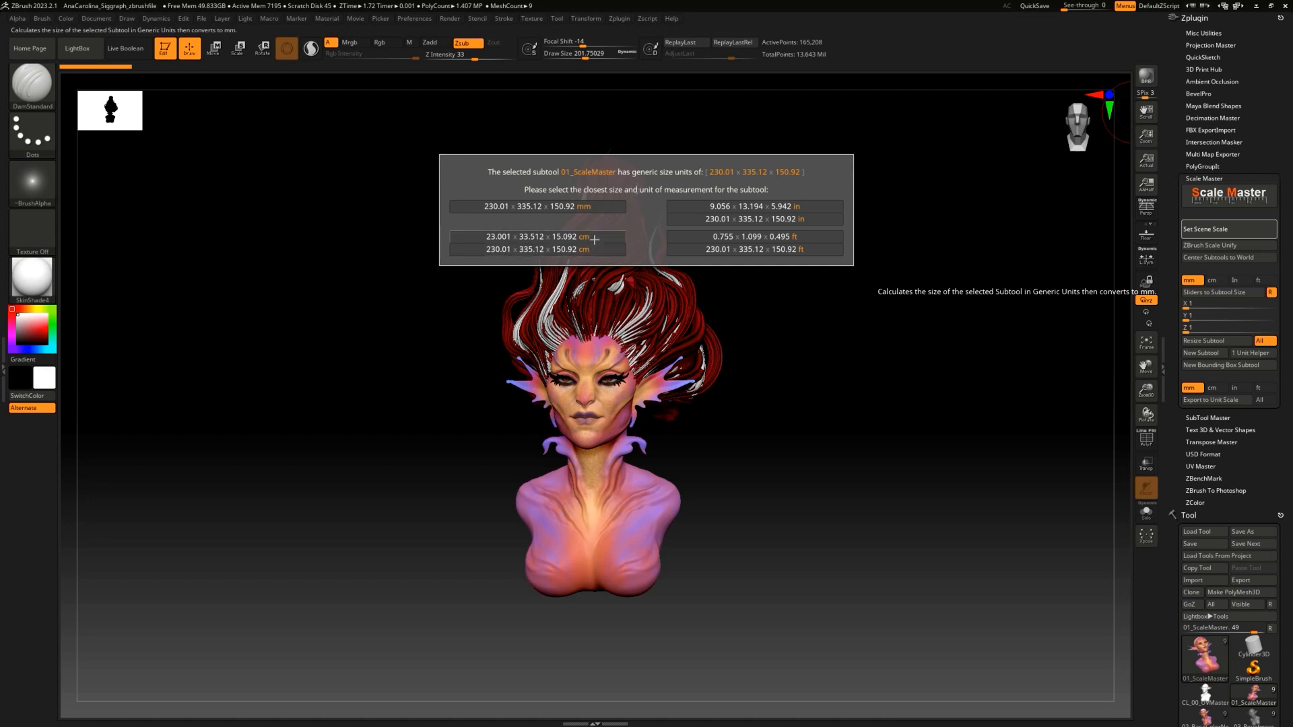
left_click(518, 237)
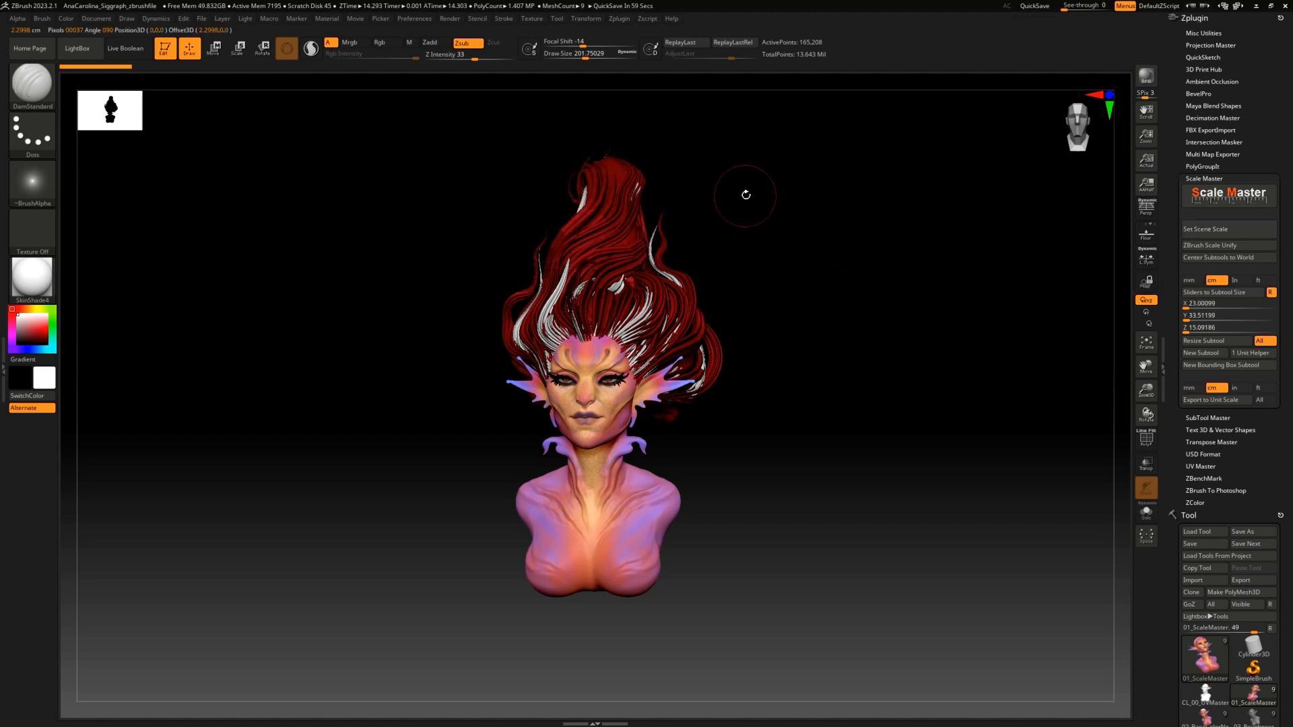
Step: Try a Scale Master X size of 114.95725 cm for the mermaid
left_click_drag(744, 194, 724, 219)
left_click(1225, 302)
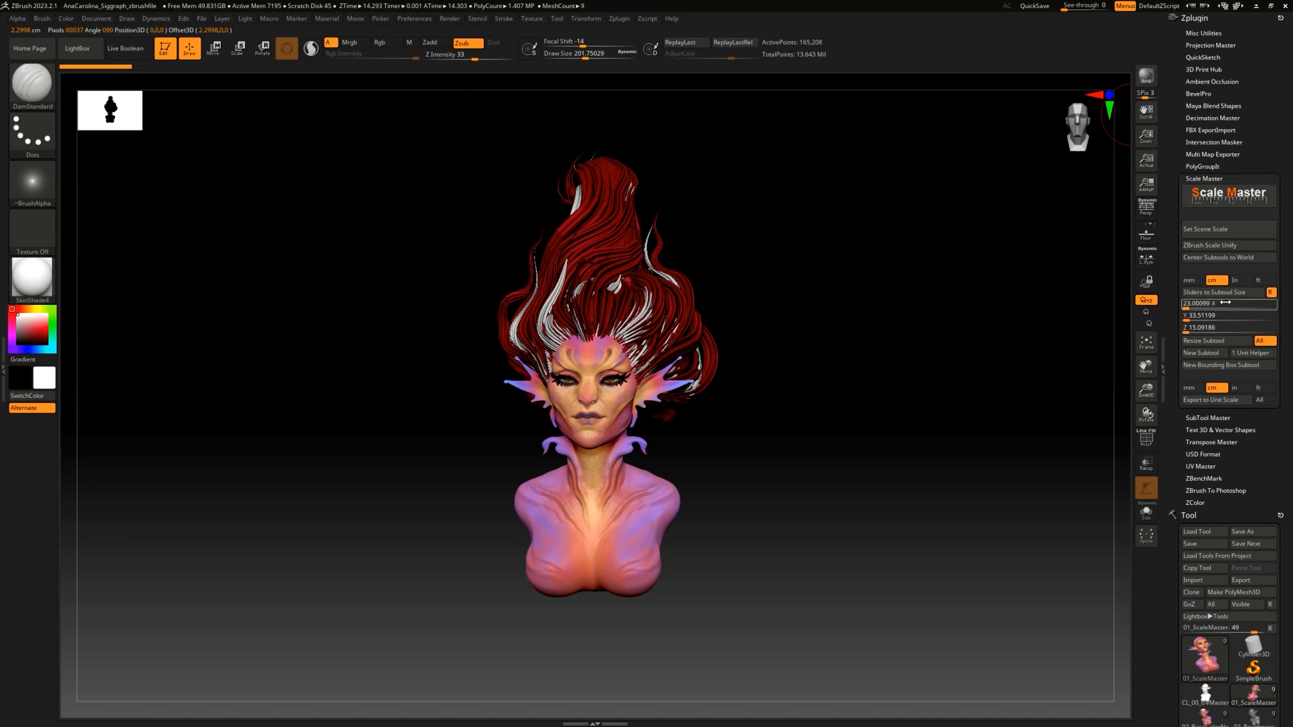
left_click(1195, 315)
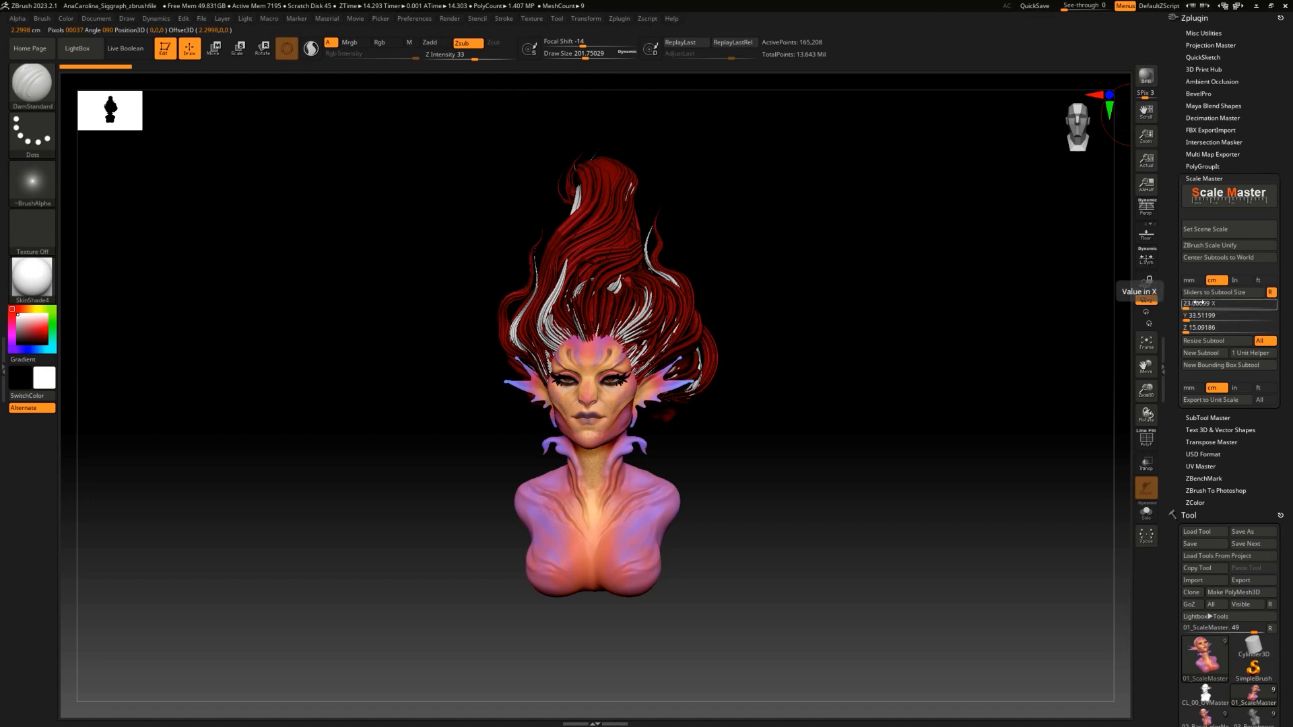
left_click(1184, 327)
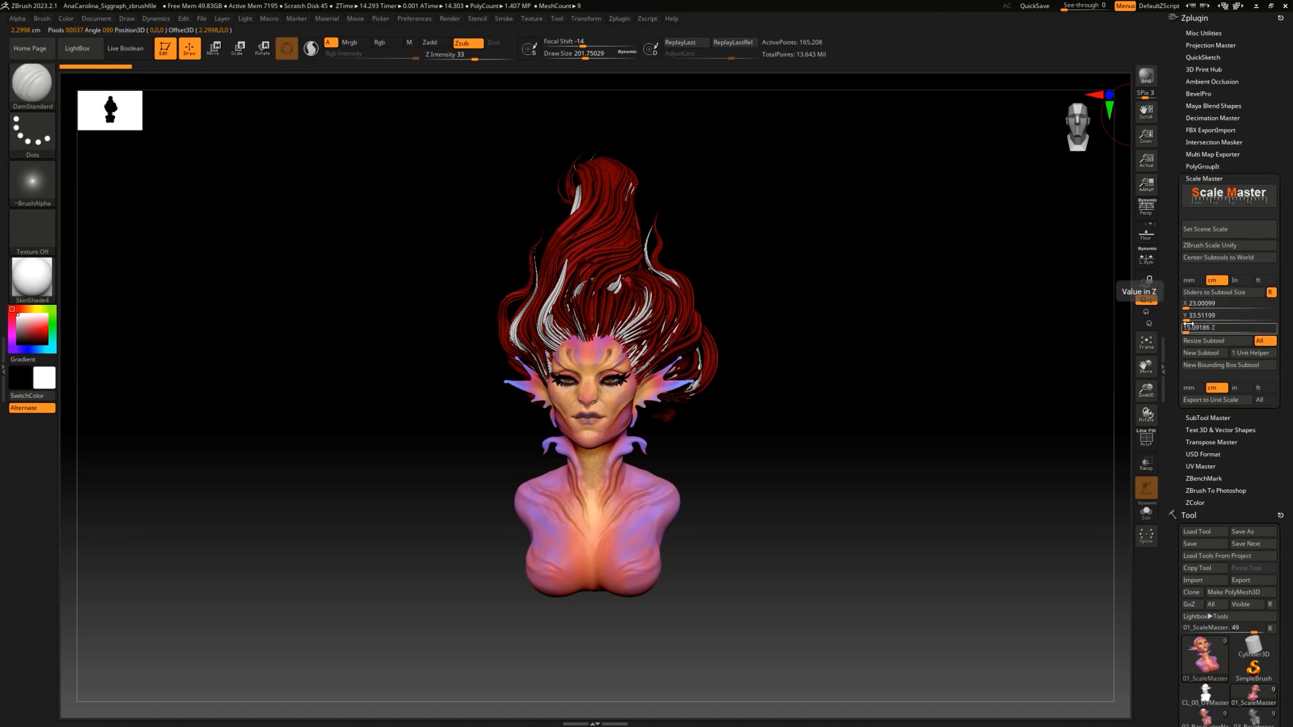
left_click(1187, 302)
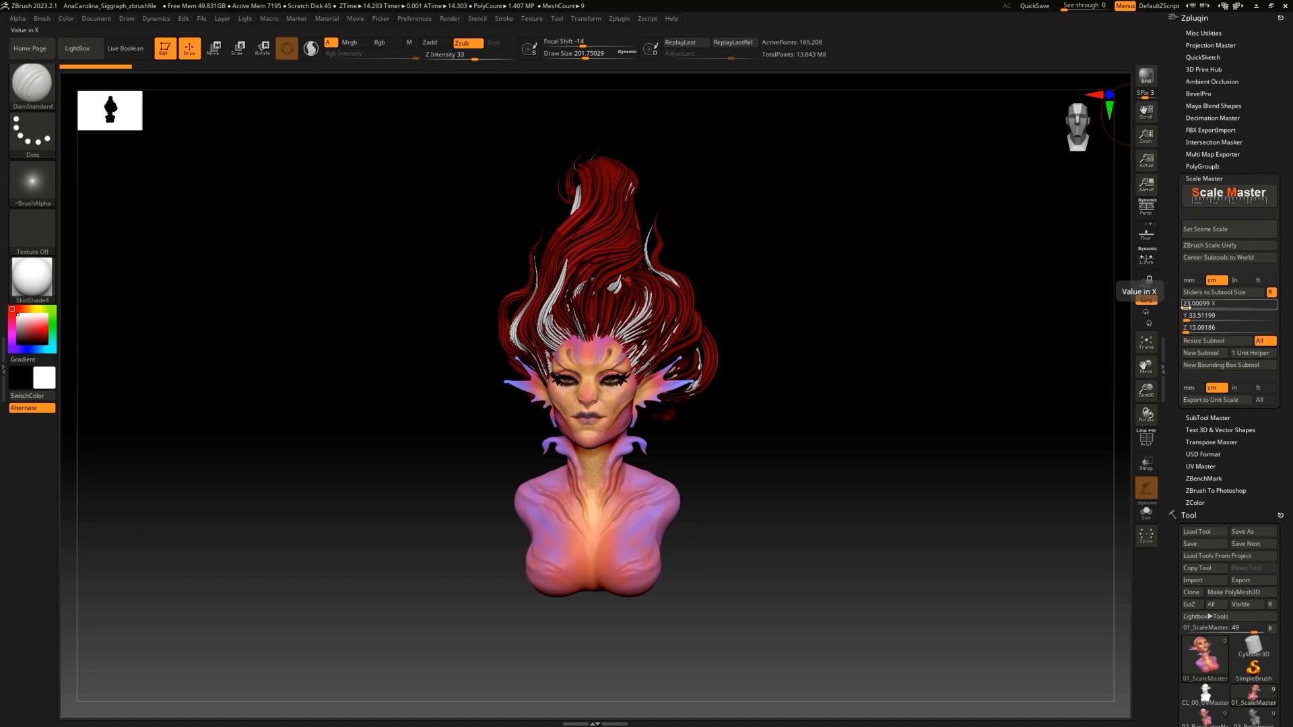
type("68.9806")
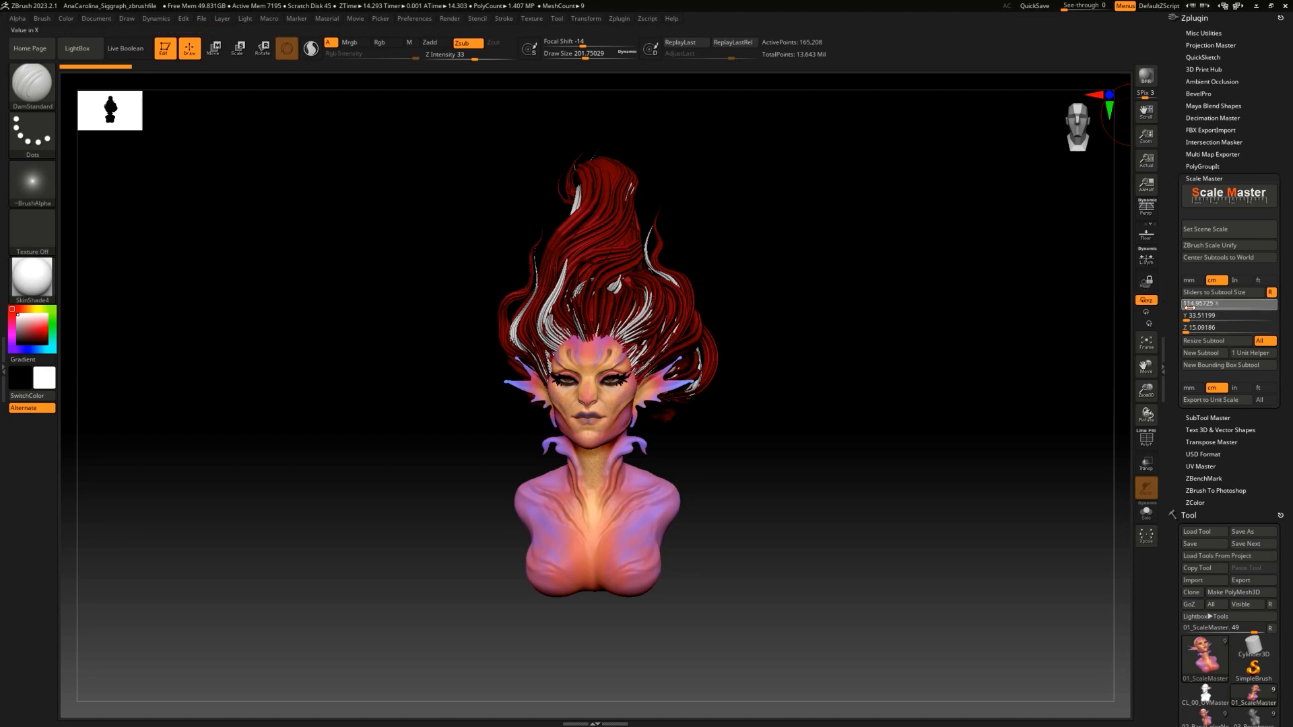
key("Return")
left_click(1191, 328)
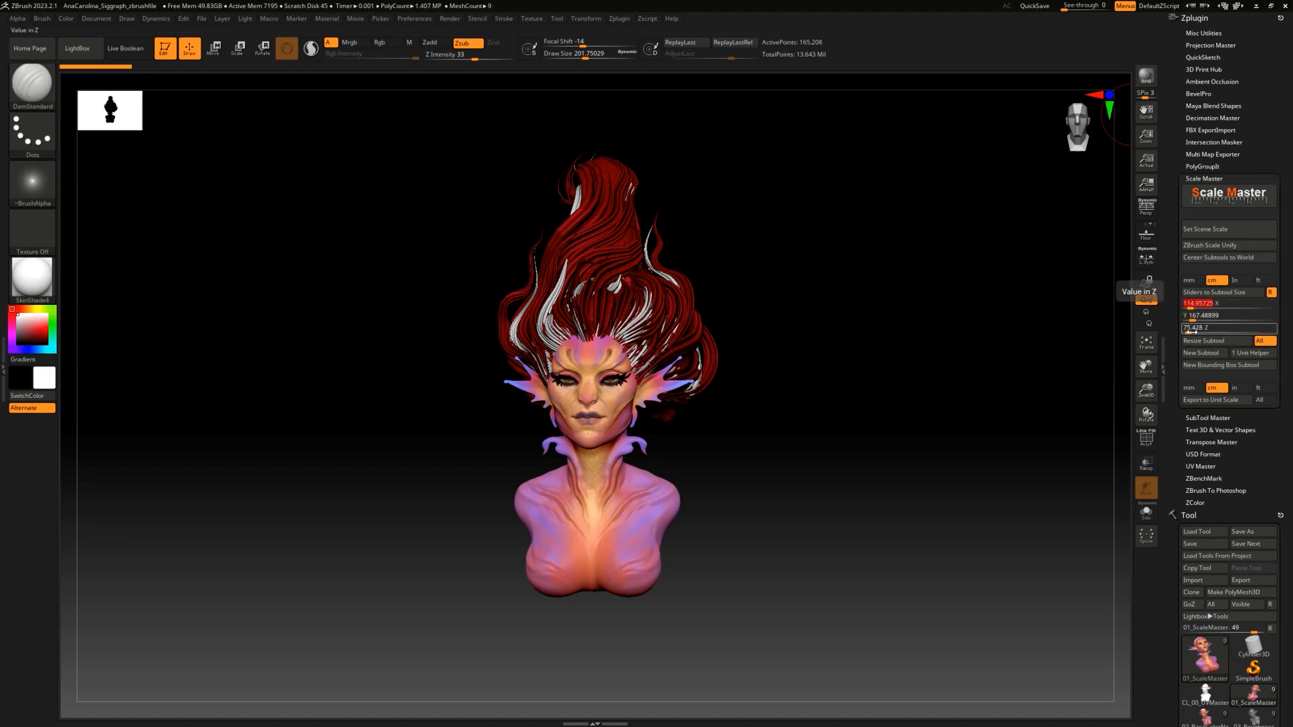
Step: Set the Scale Master X size to 68.9806 cm and resize all subtools to it
left_click(1188, 304)
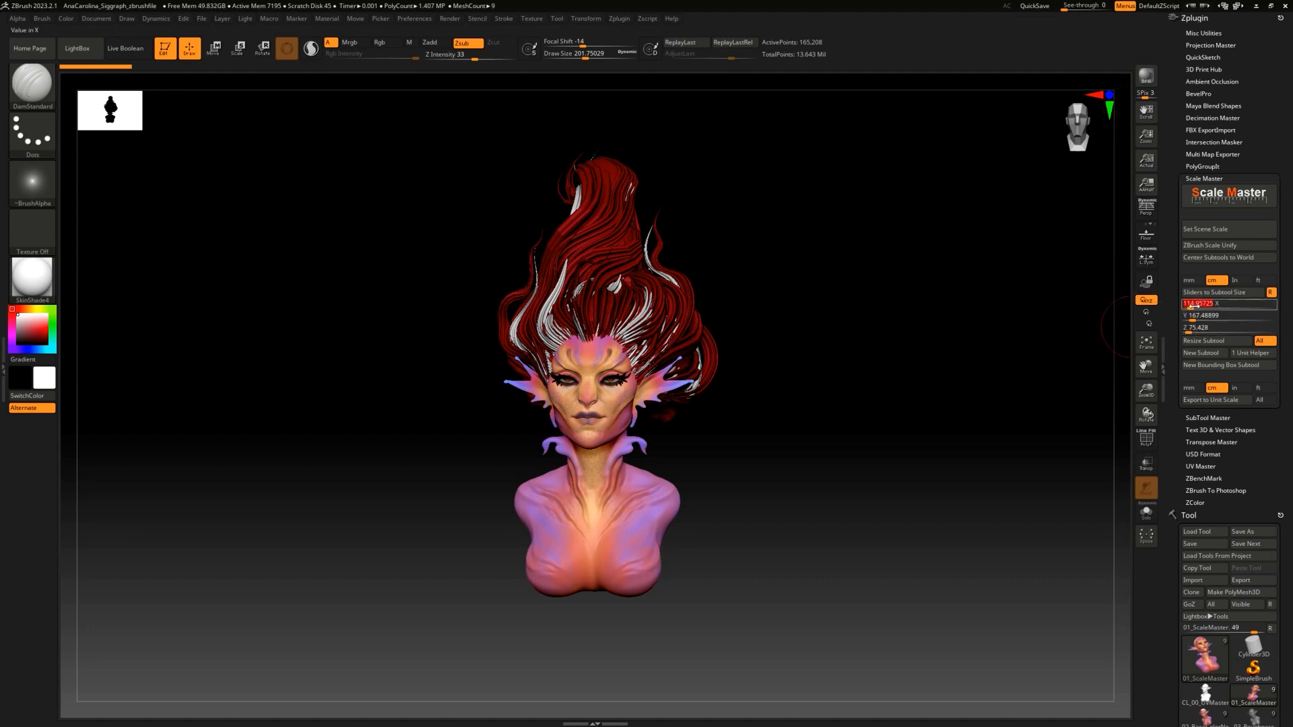
type("68.9806")
key("Return")
left_click(1234, 315)
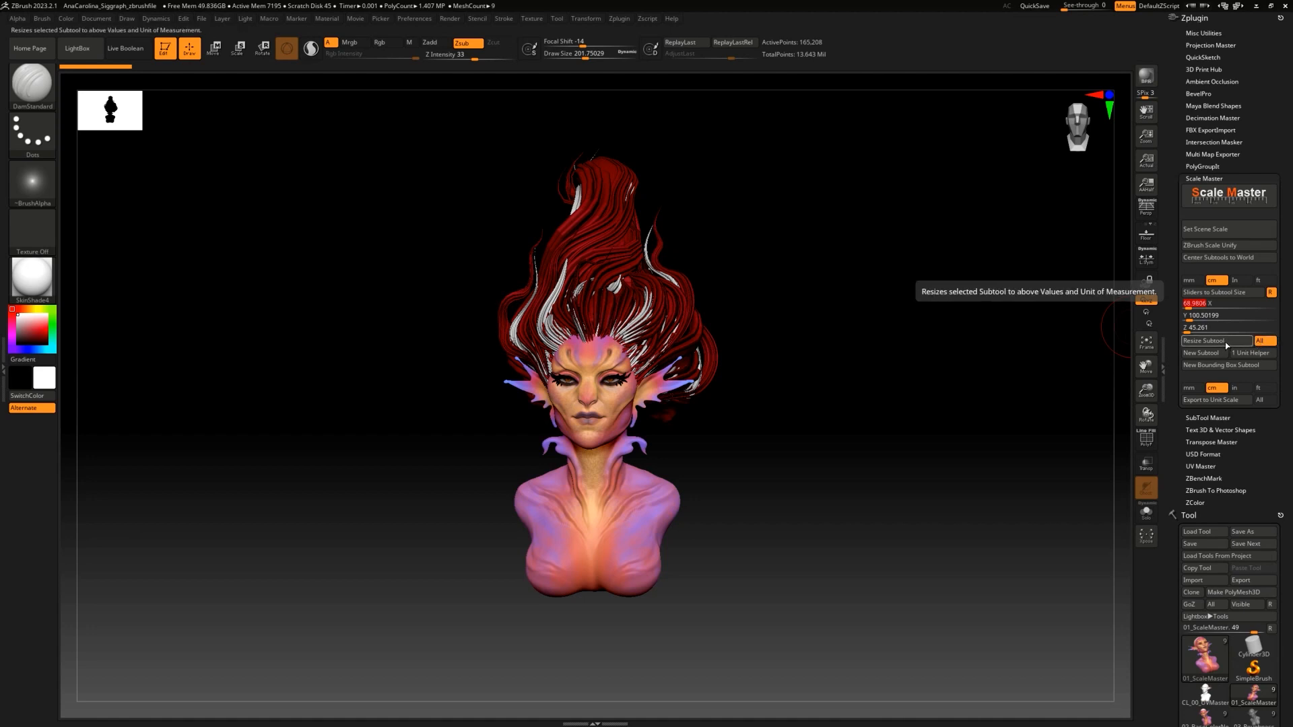
left_click(1224, 342)
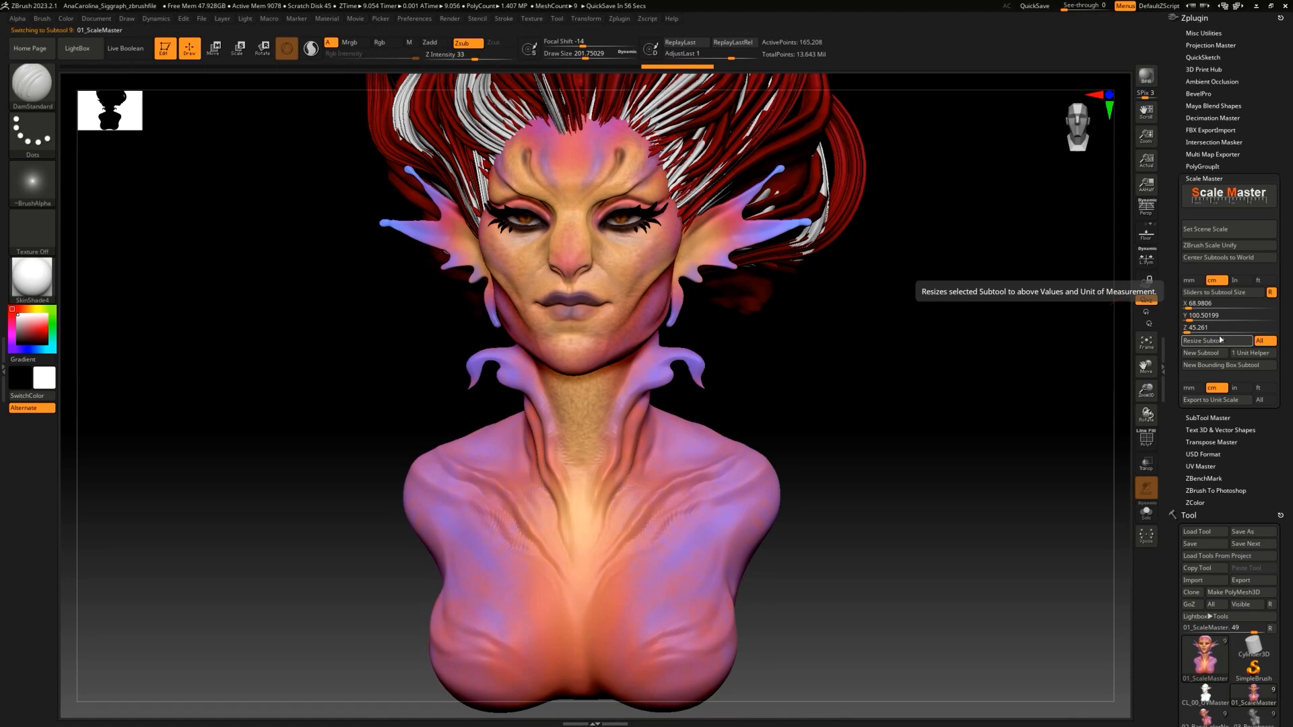
mouse_move(959, 364)
left_mouse_down("alt")
mouse_move(943, 478)
mouse_move(918, 436)
mouse_move(940, 424)
left_mouse_up("alt")
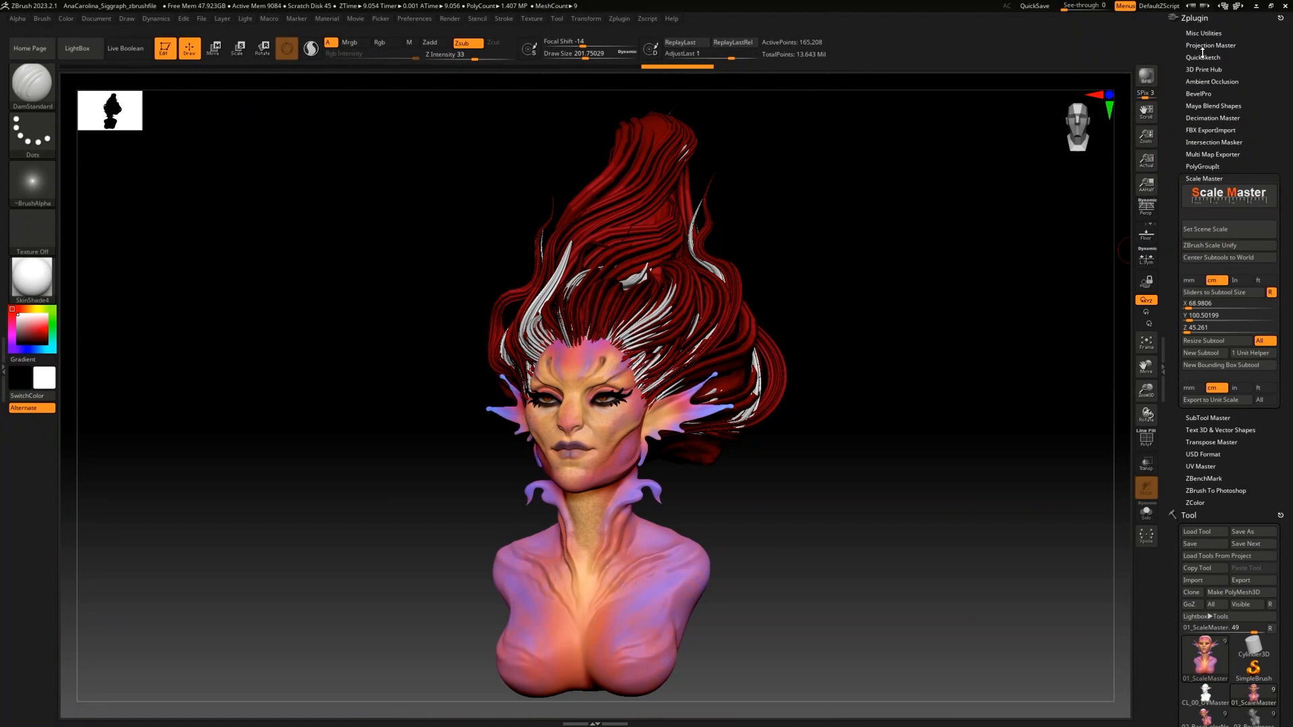
Step: Switch to the 02_BaseColorNormal tool and view the mermaid's face from the front
left_click(1194, 18)
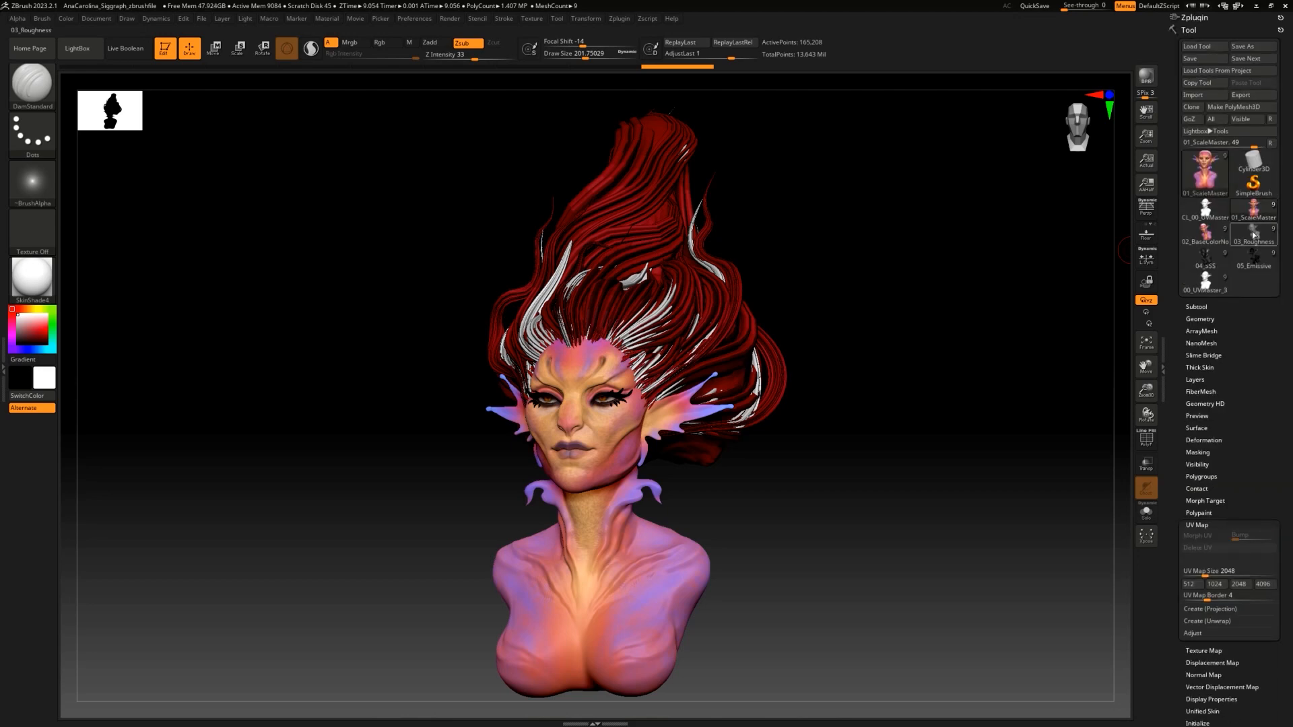
left_click(1205, 232)
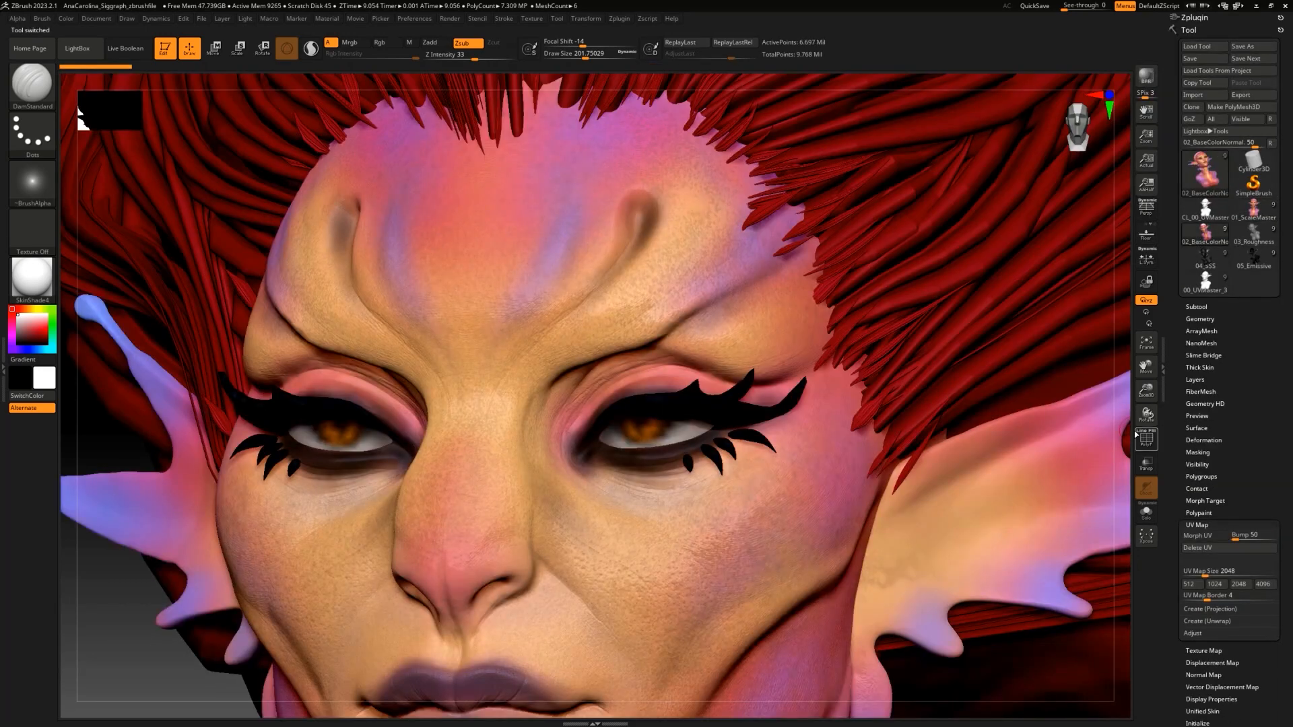
key("f")
left_click_drag(1004, 424, 907, 364)
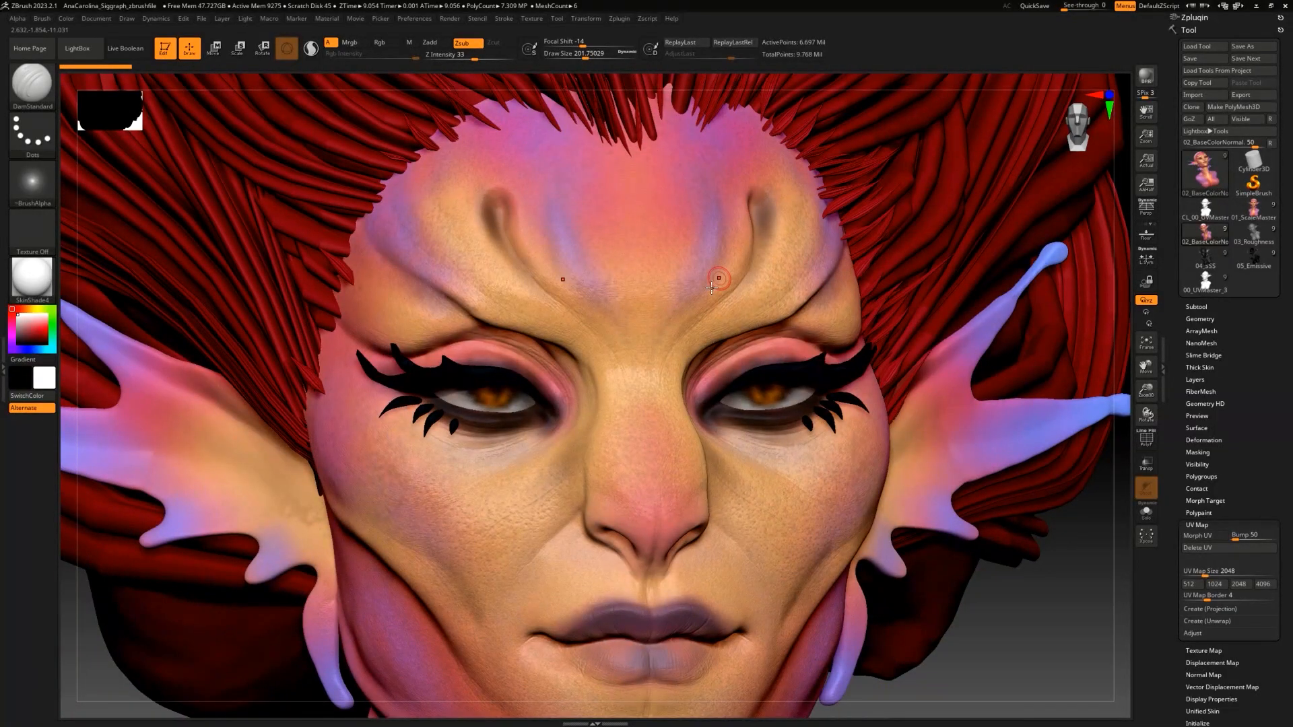
Step: Create a new texture map from polypaint for the mermaid bust and check its preview
scroll(1185, 461, "down", 2)
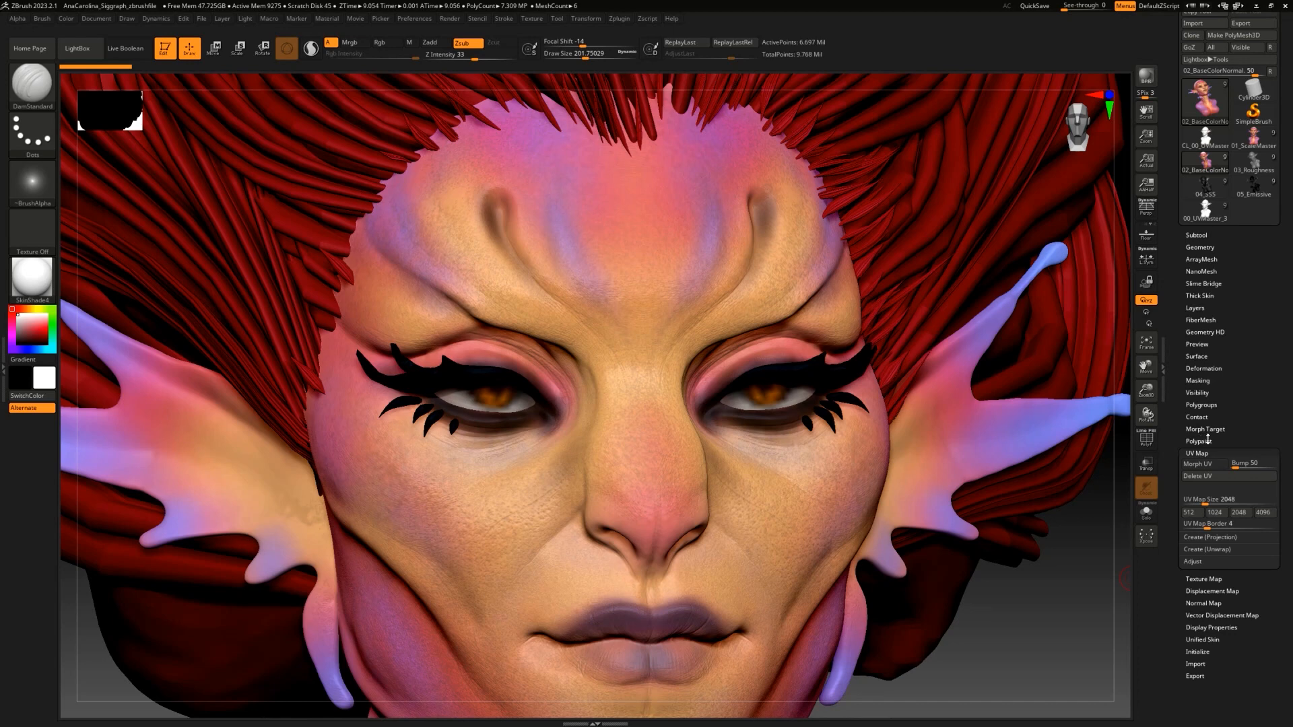
left_click(1207, 453)
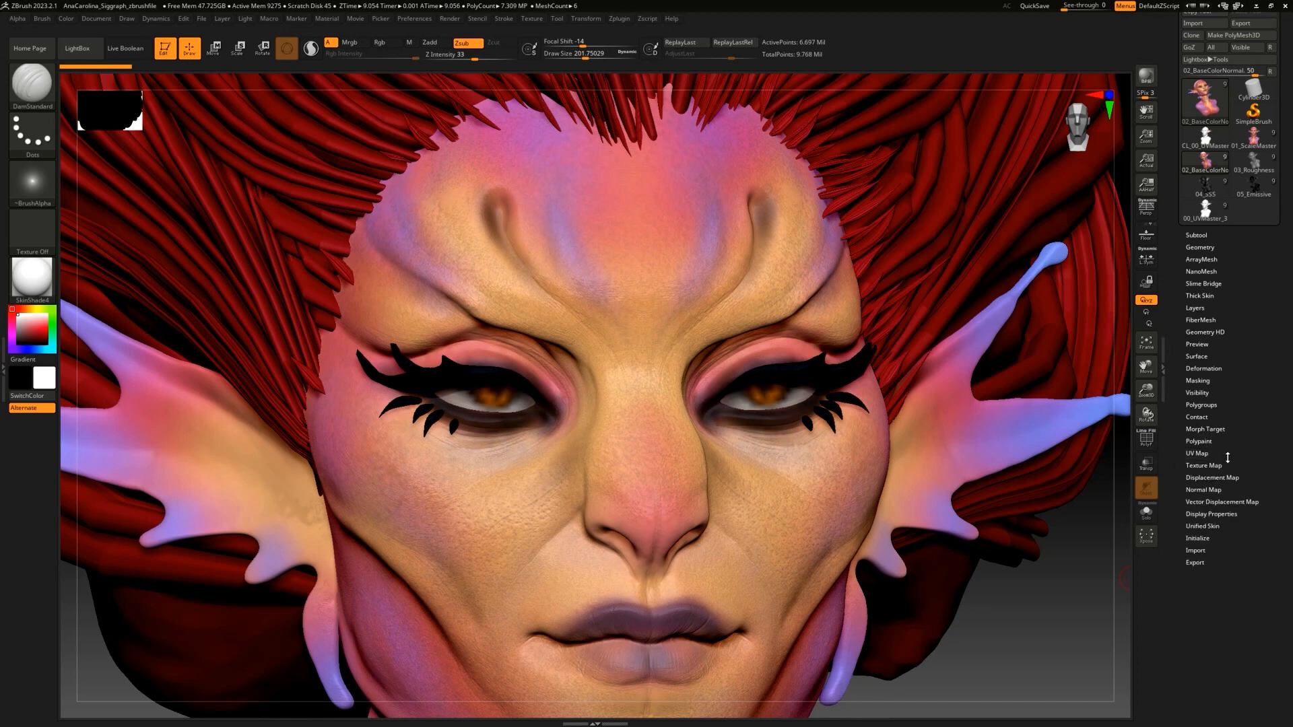
left_click(1217, 465)
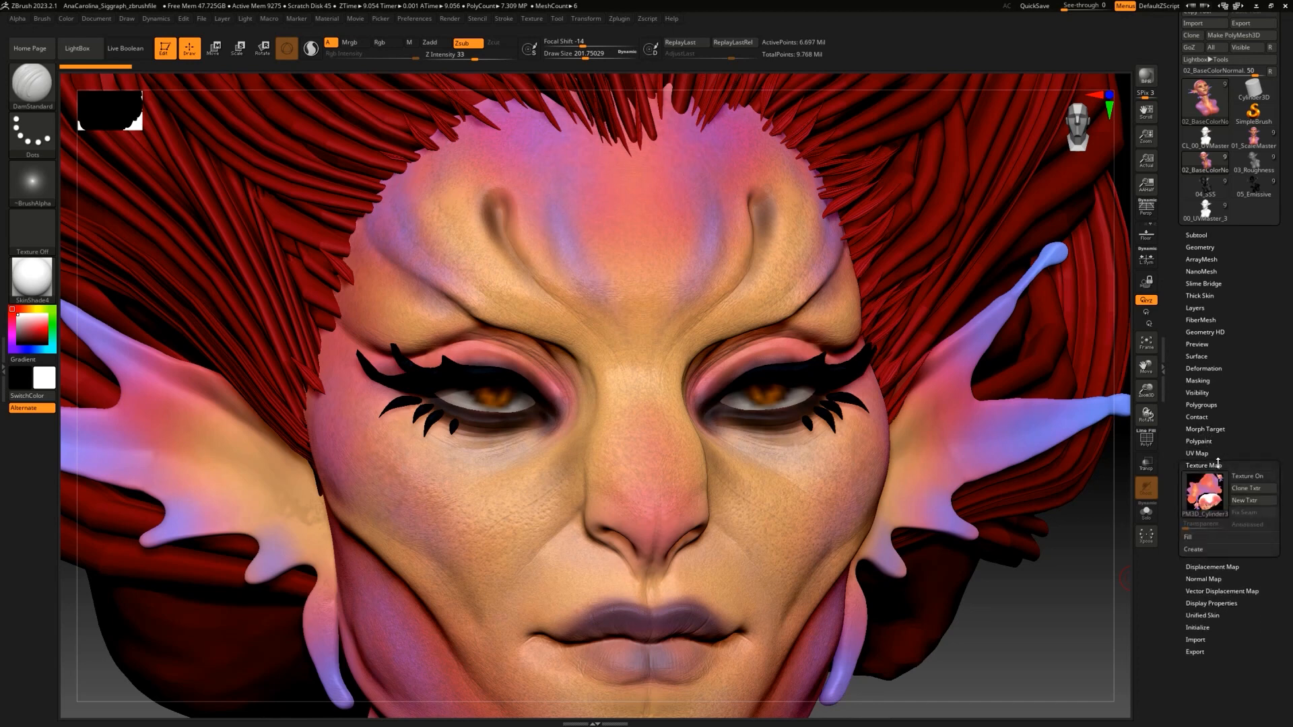
left_click(1209, 550)
left_click(1232, 565)
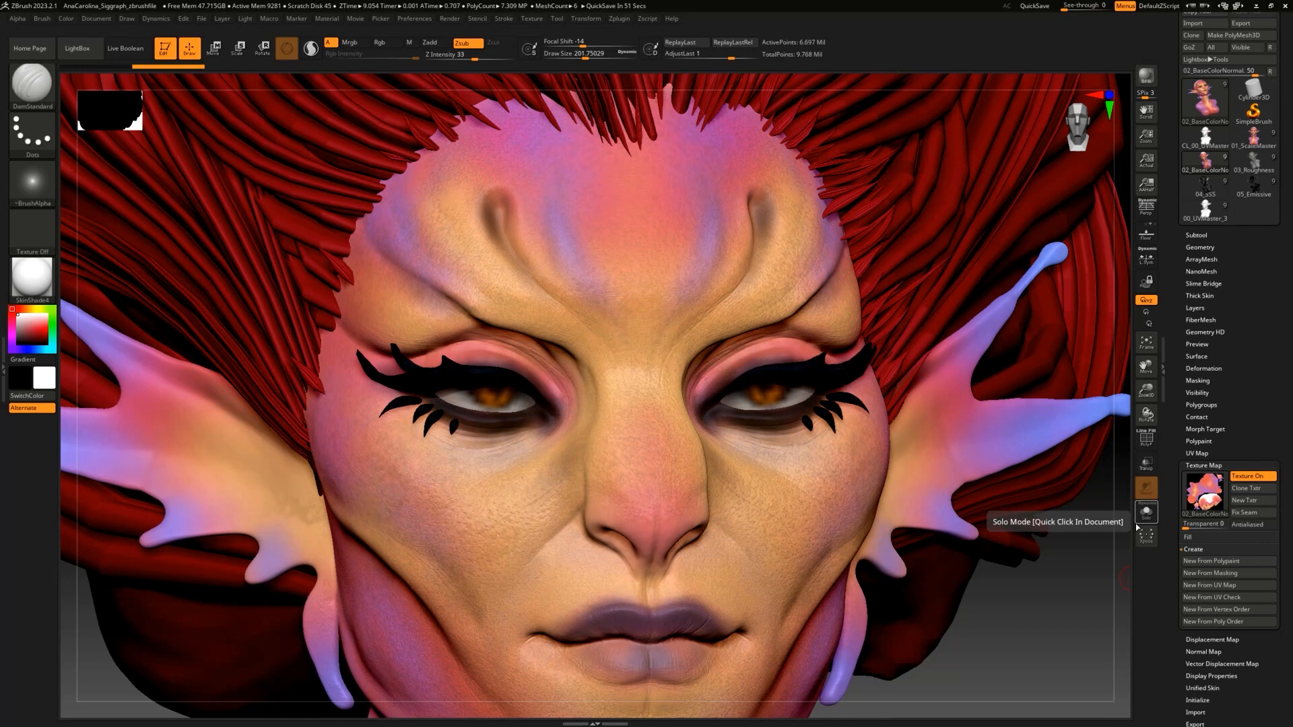
mouse_move(1210, 490)
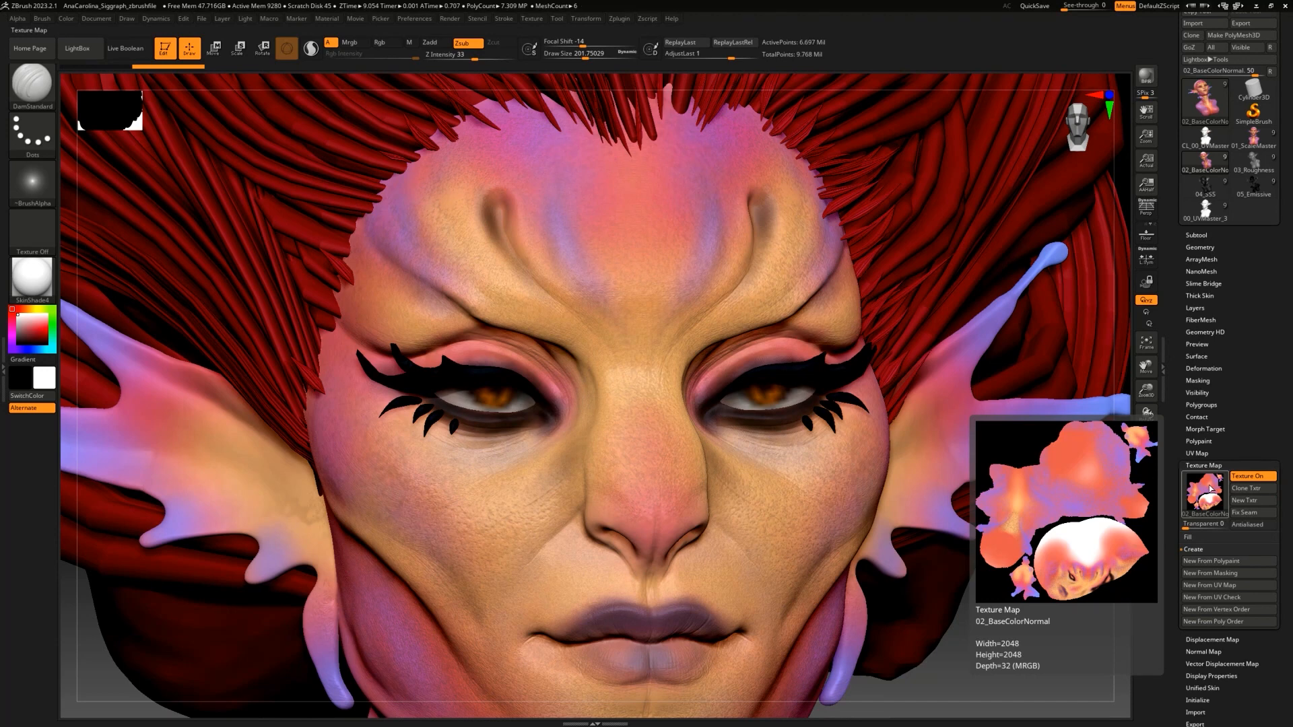
Step: Try black Paint brush strokes across the forehead with the texture map display off
key("b")
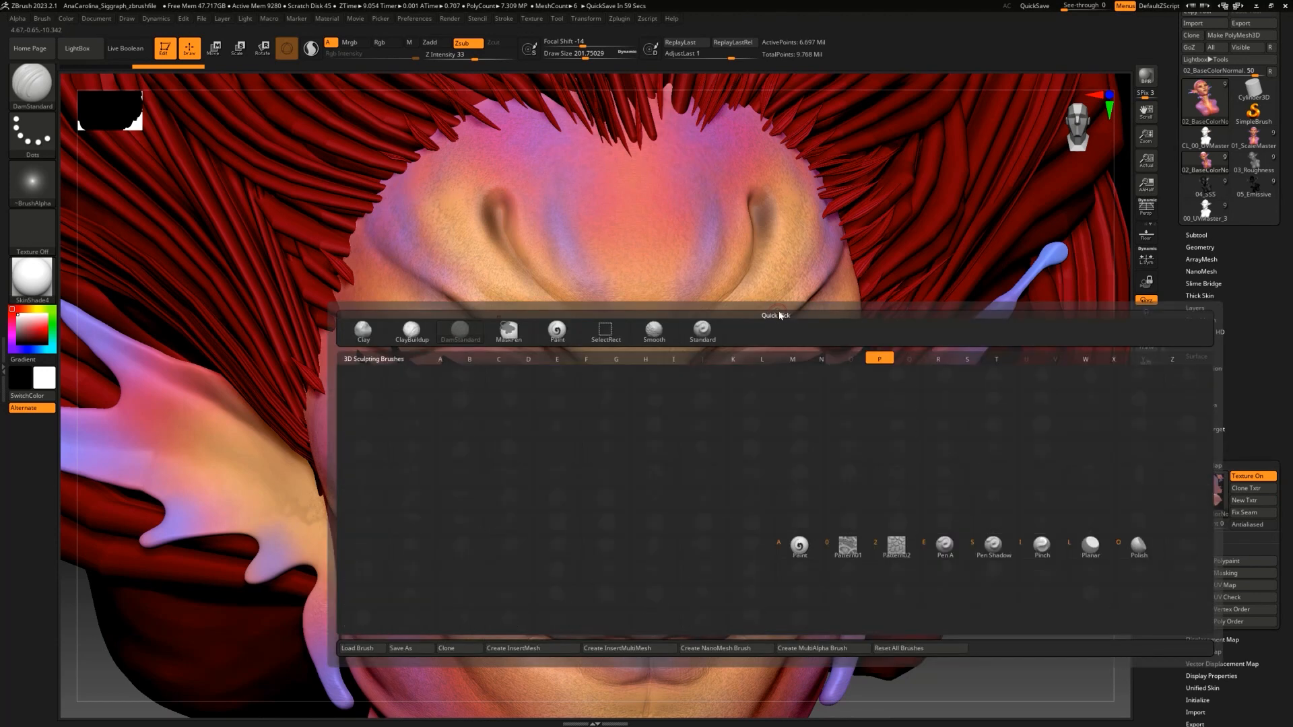
key("a")
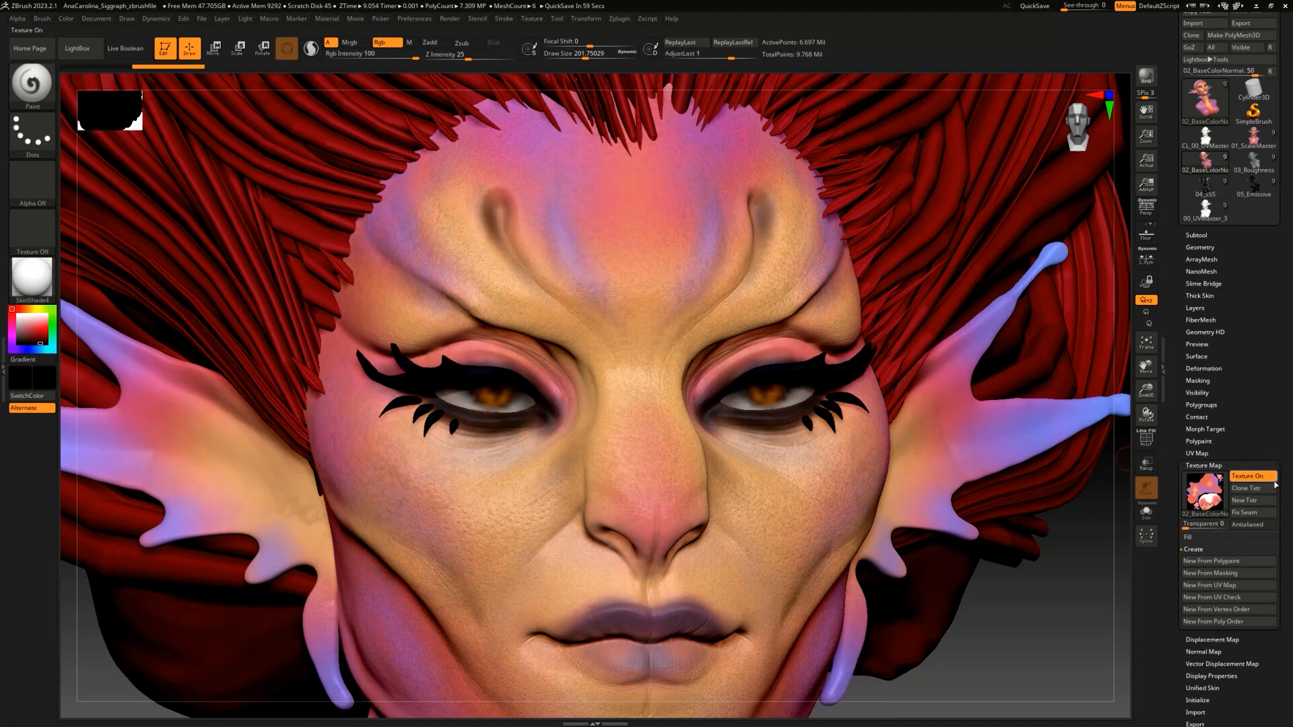
left_click(1253, 476)
left_click_drag(660, 196, 757, 225)
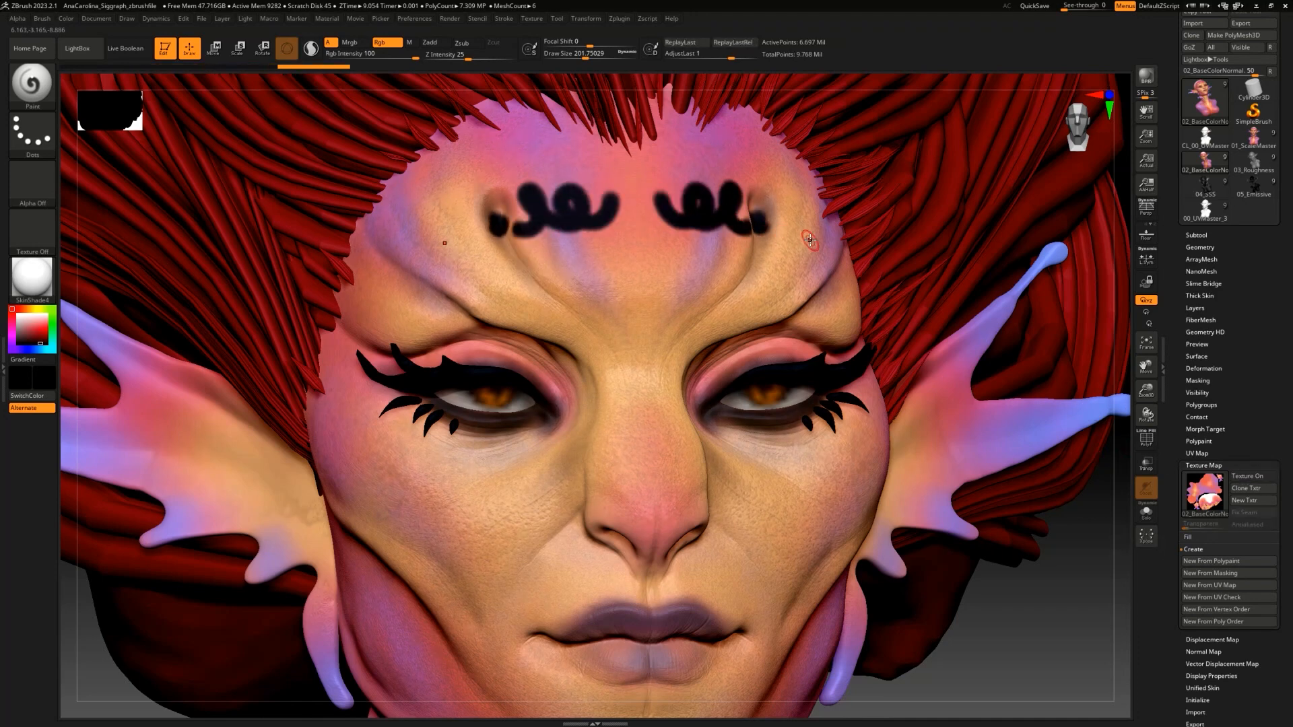
key("ctrl+z")
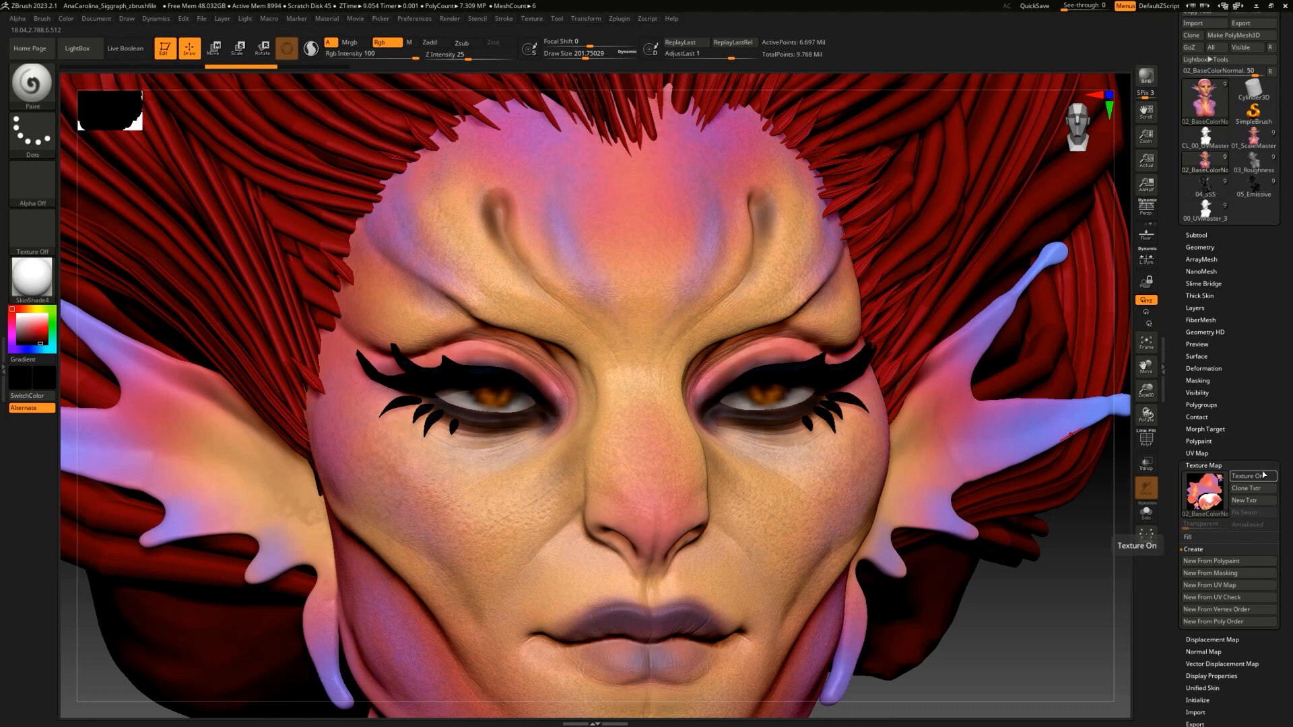
left_click(1261, 478)
Step: Configure FBX ExportImport to embed maps and export the visible subtools
right_click_drag(1092, 601, 1047, 504, "ctrl")
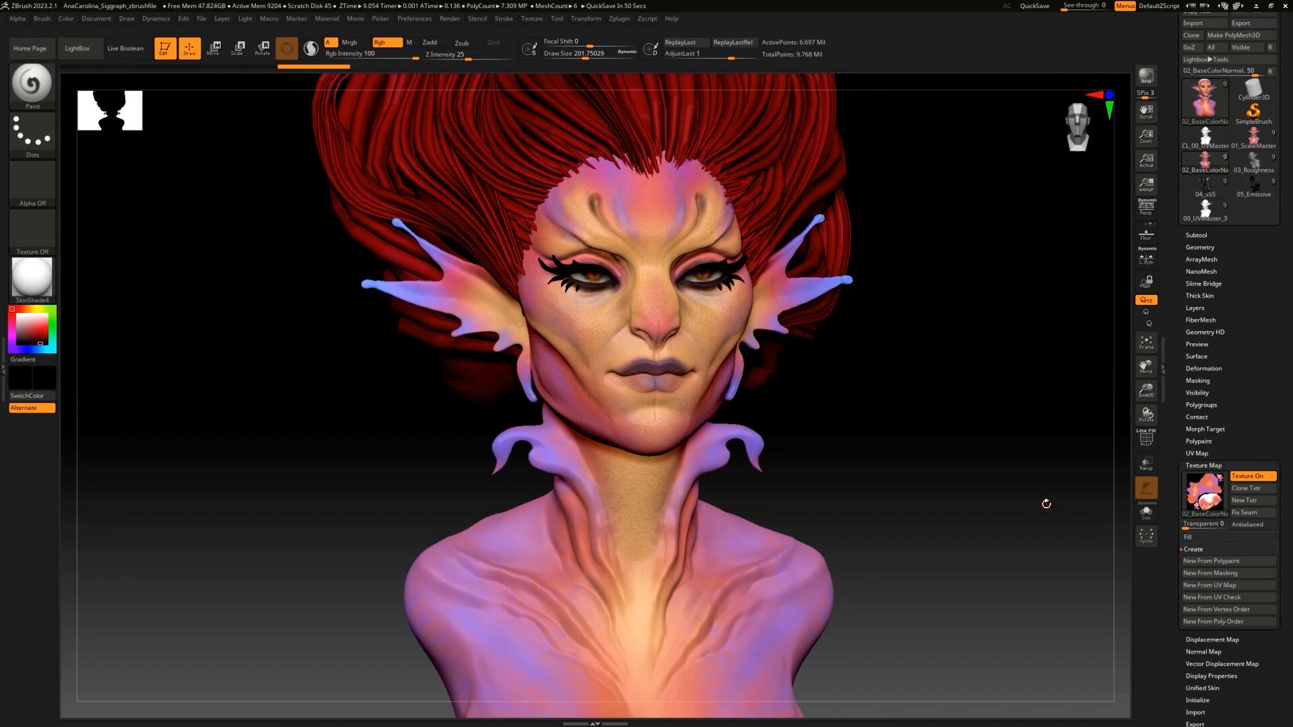
left_click_drag(961, 360, 958, 430, "alt")
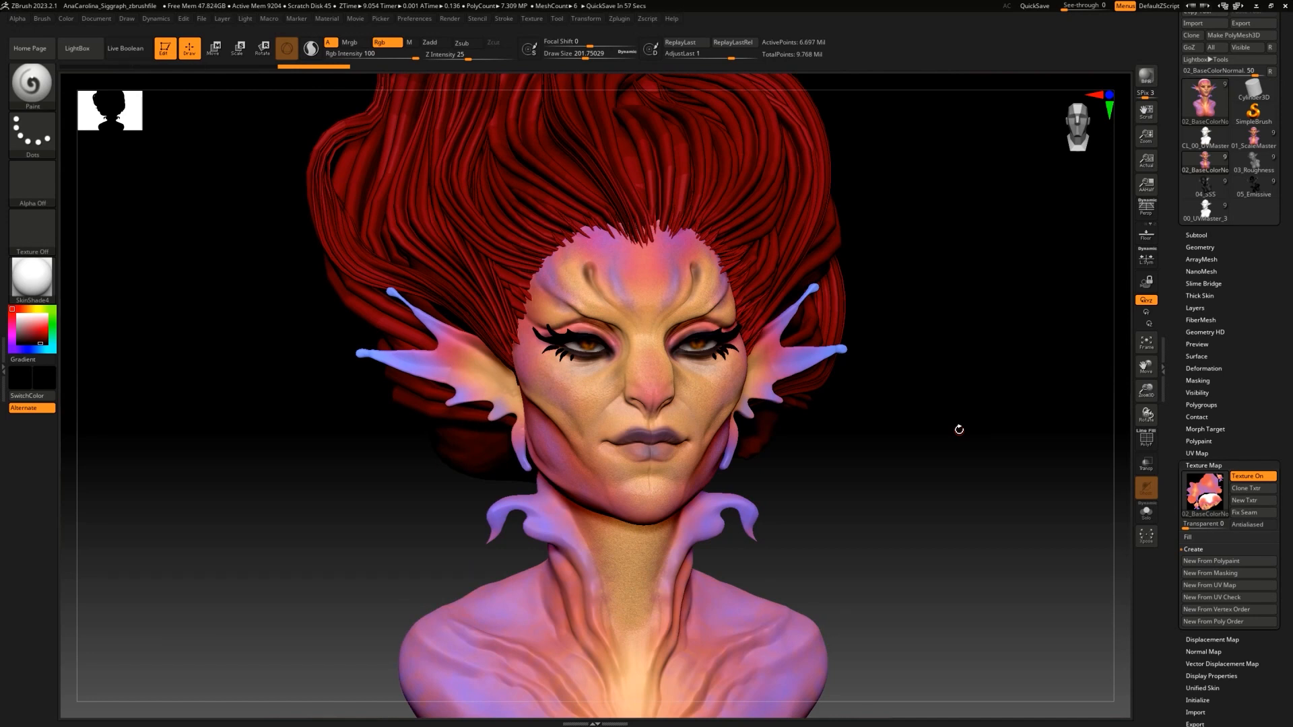
scroll(1187, 194, "up", 3)
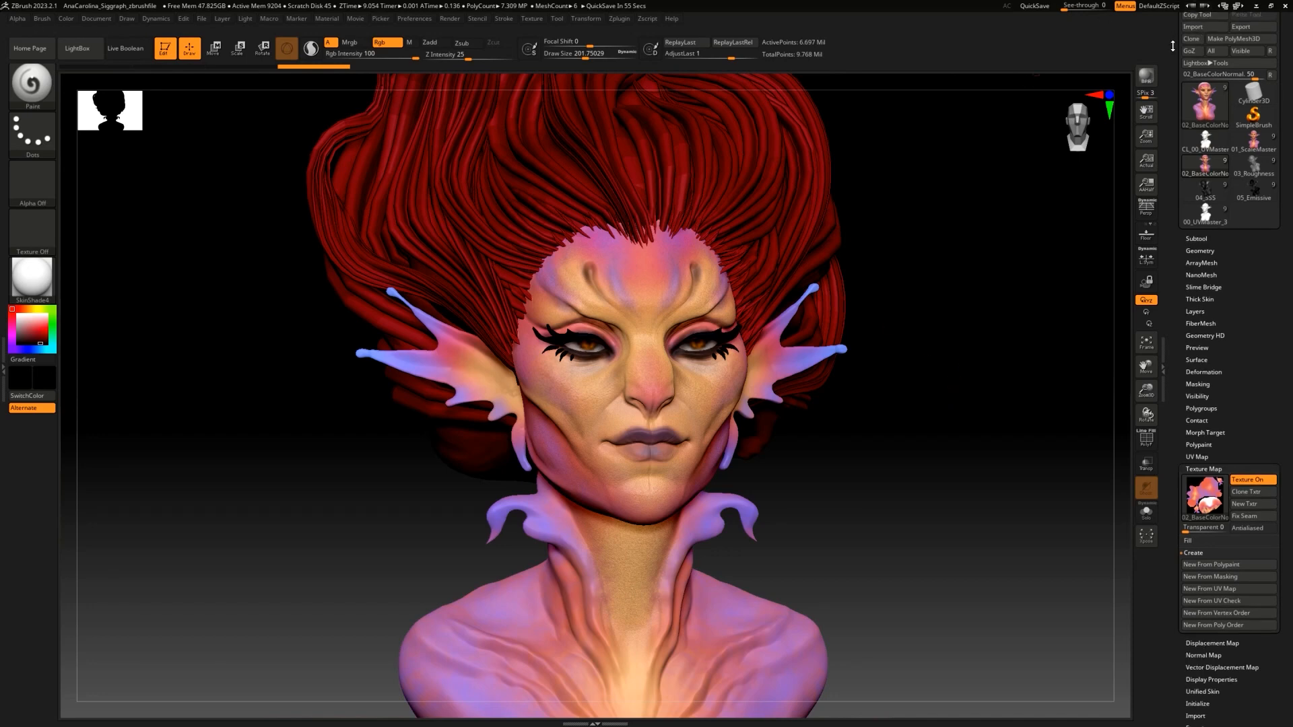
left_click(1197, 17)
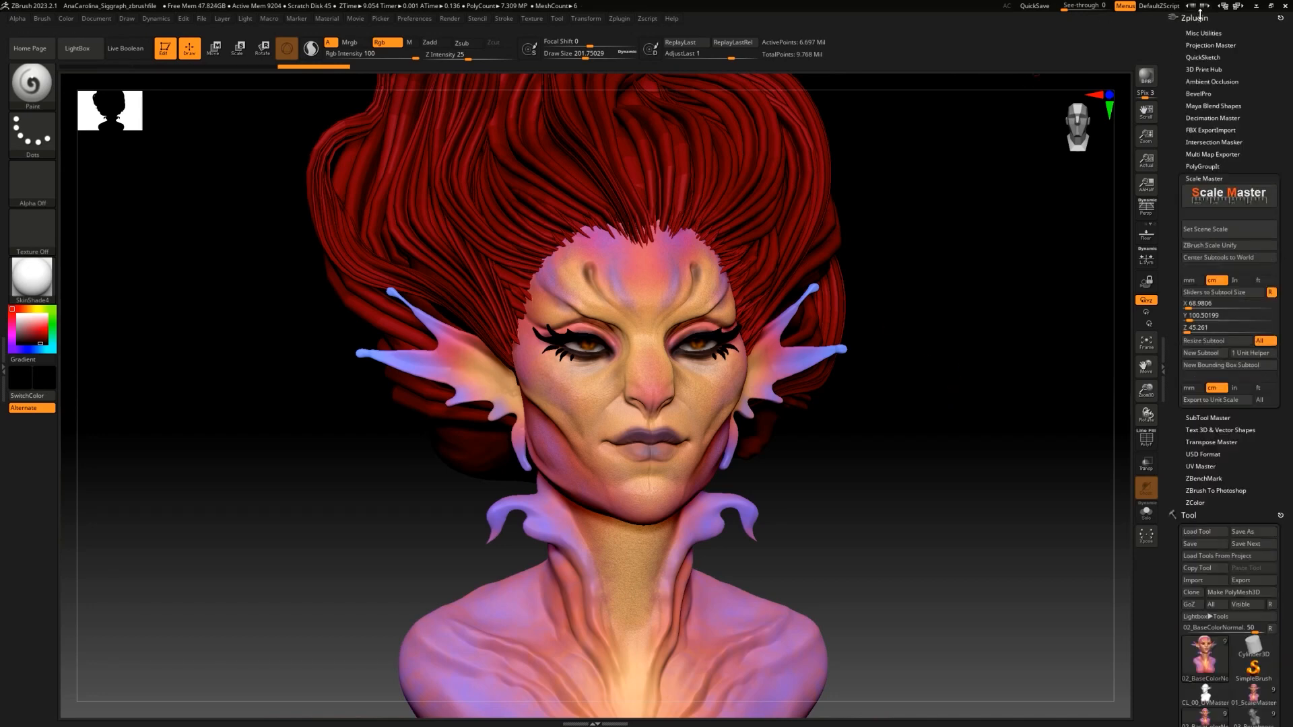
left_click(1238, 130)
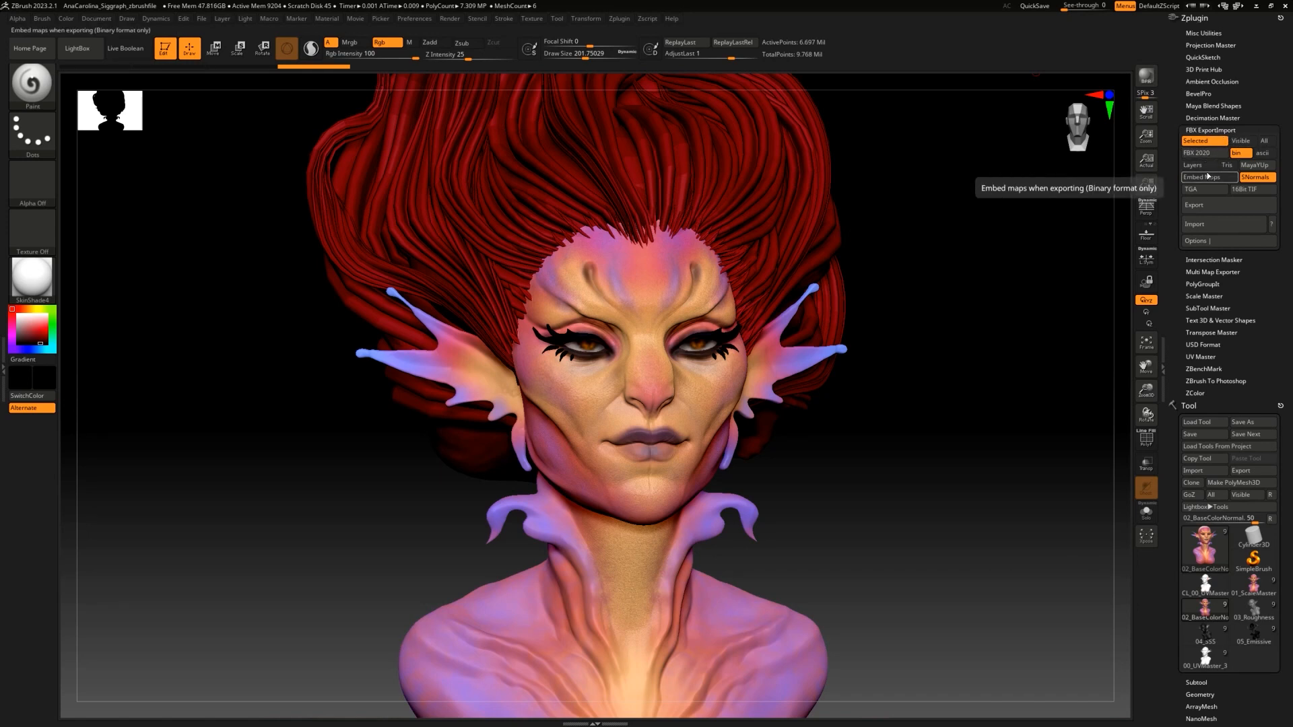
left_click(1208, 179)
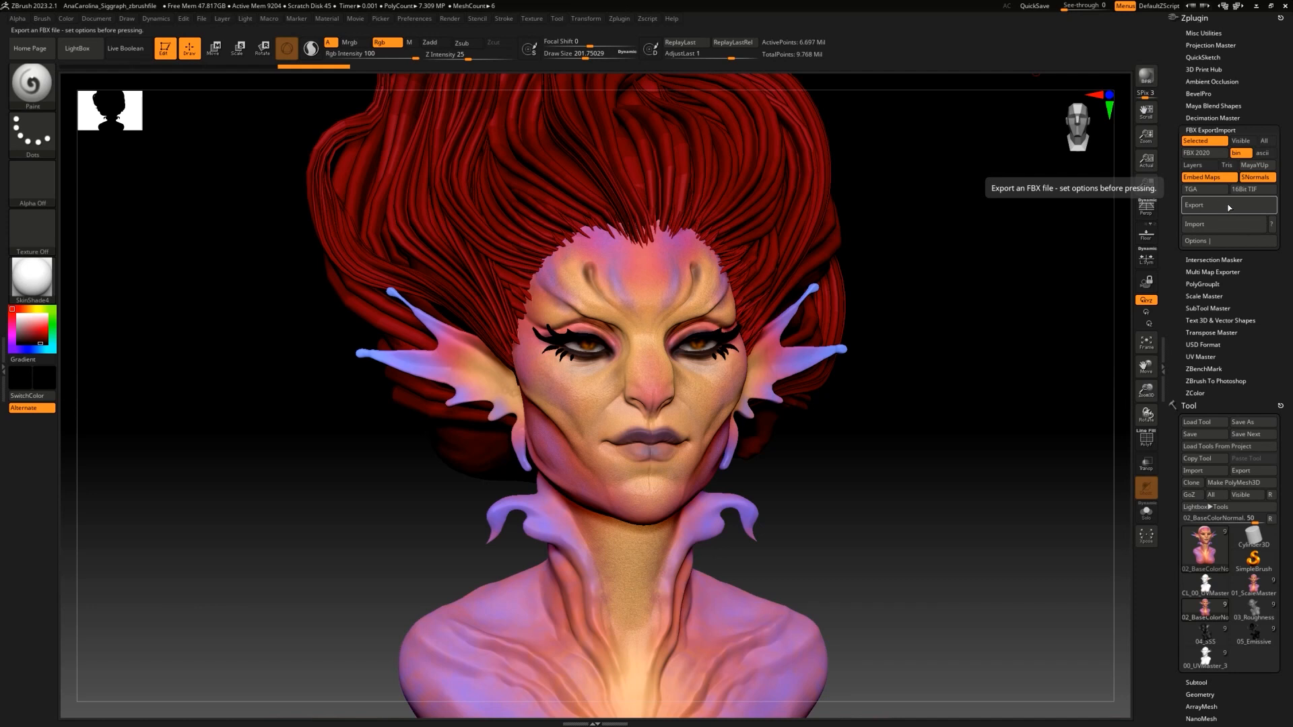
left_click(1240, 140)
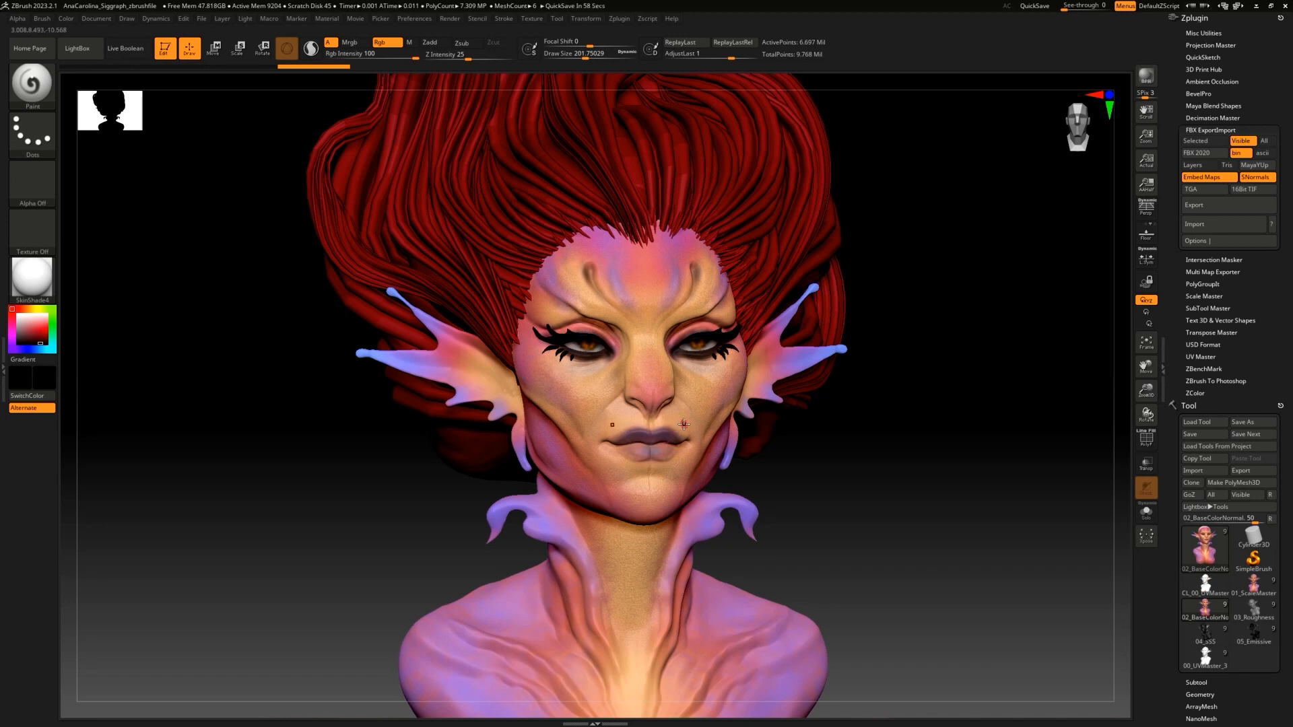
Step: Export the visible mermaid subtools as FBX file SM_Mermaid_01 into the SIGGRAPH_v2 folder on Local Disk (D:)
left_click(1237, 202)
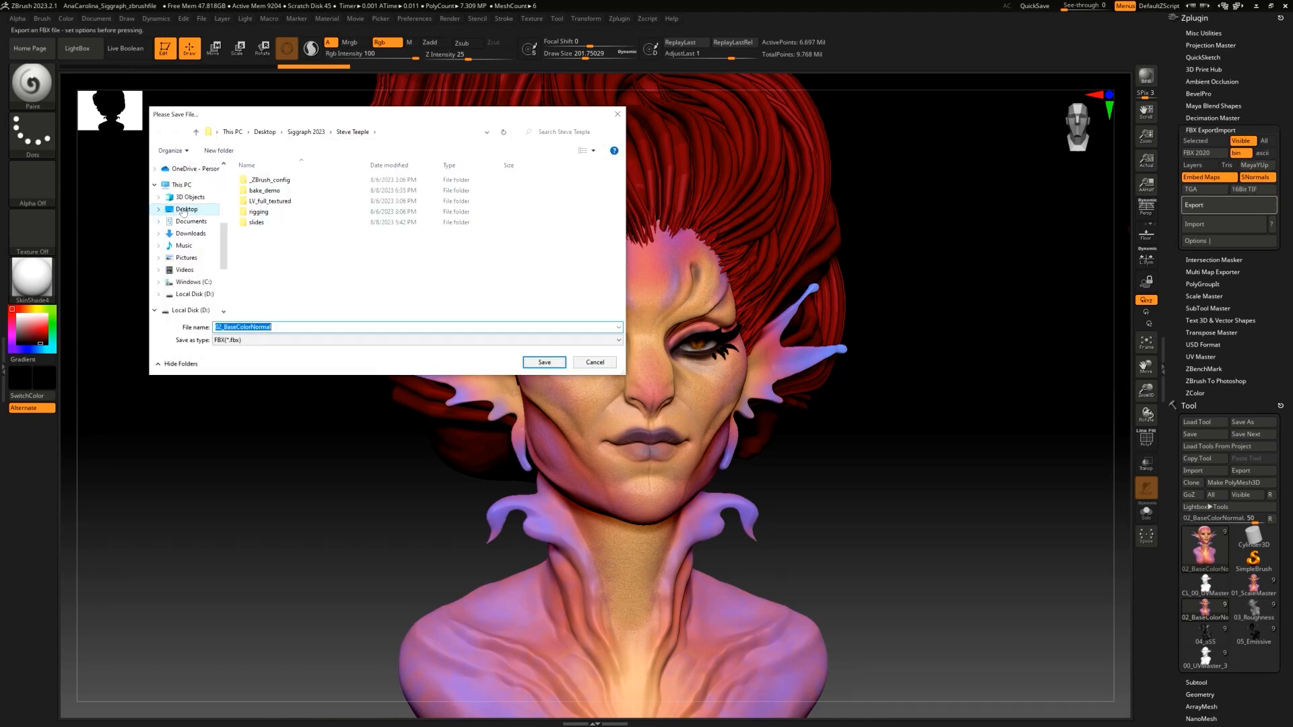
scroll(199, 259, "down", 1)
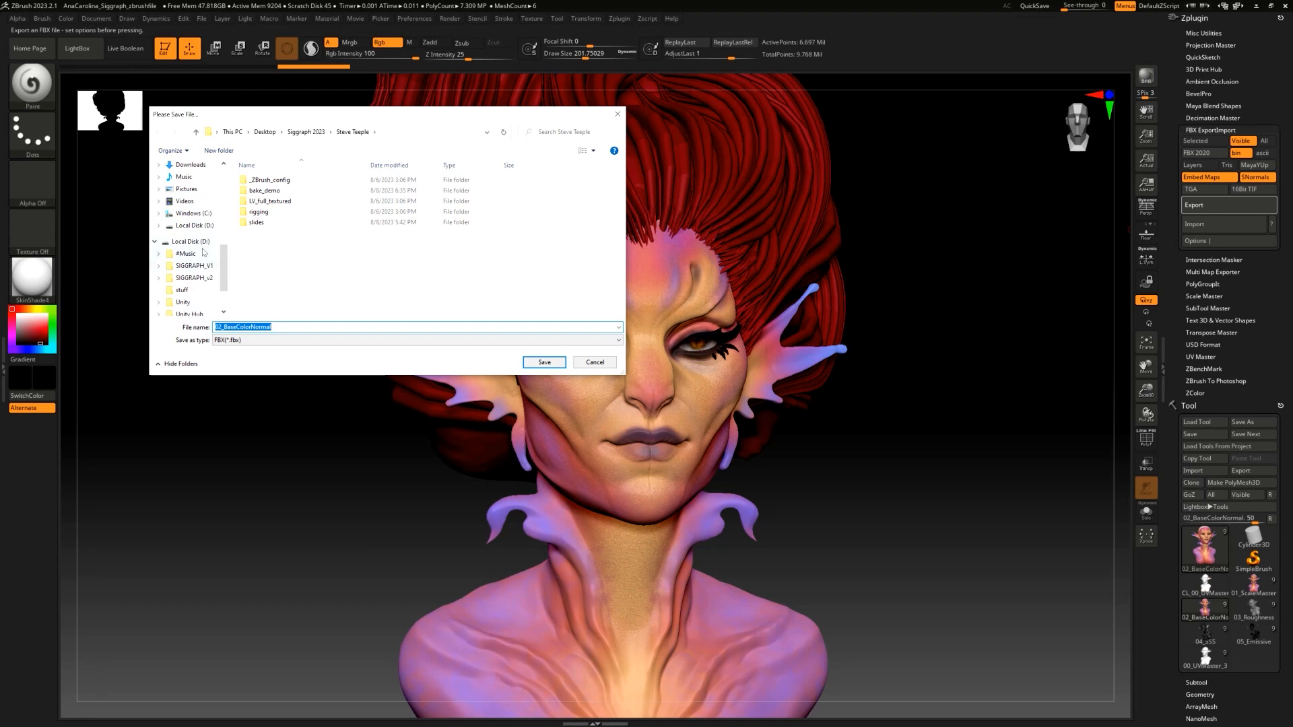
scroll(201, 265, "down", 1)
left_click(194, 253)
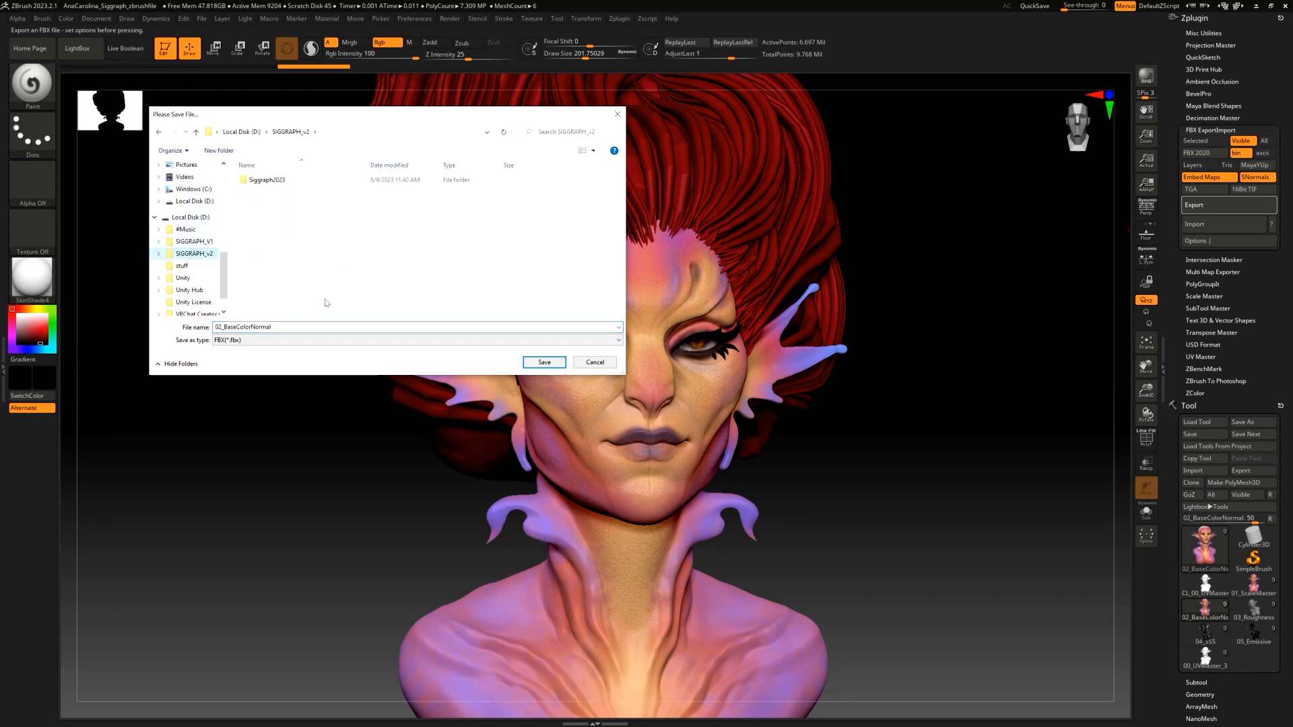
left_click_drag(279, 326, 200, 330)
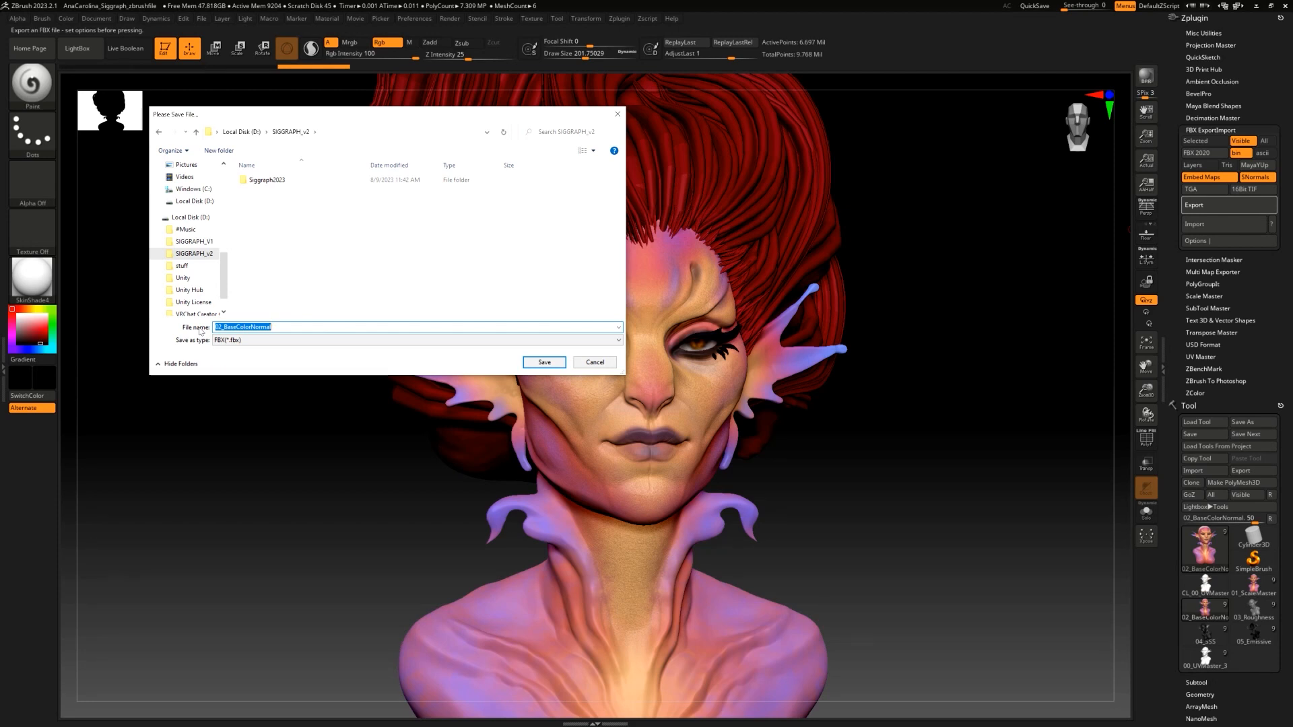
type("SM_Mermaid_")
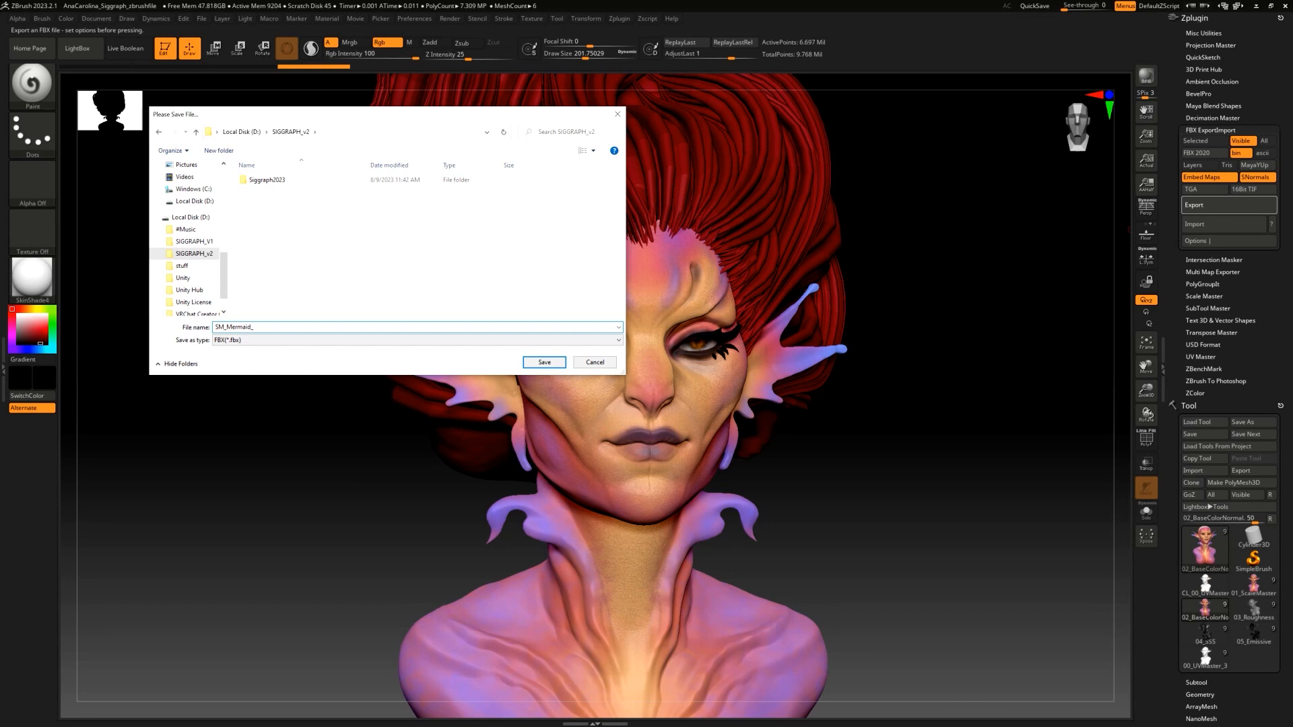
type("01")
key("Return")
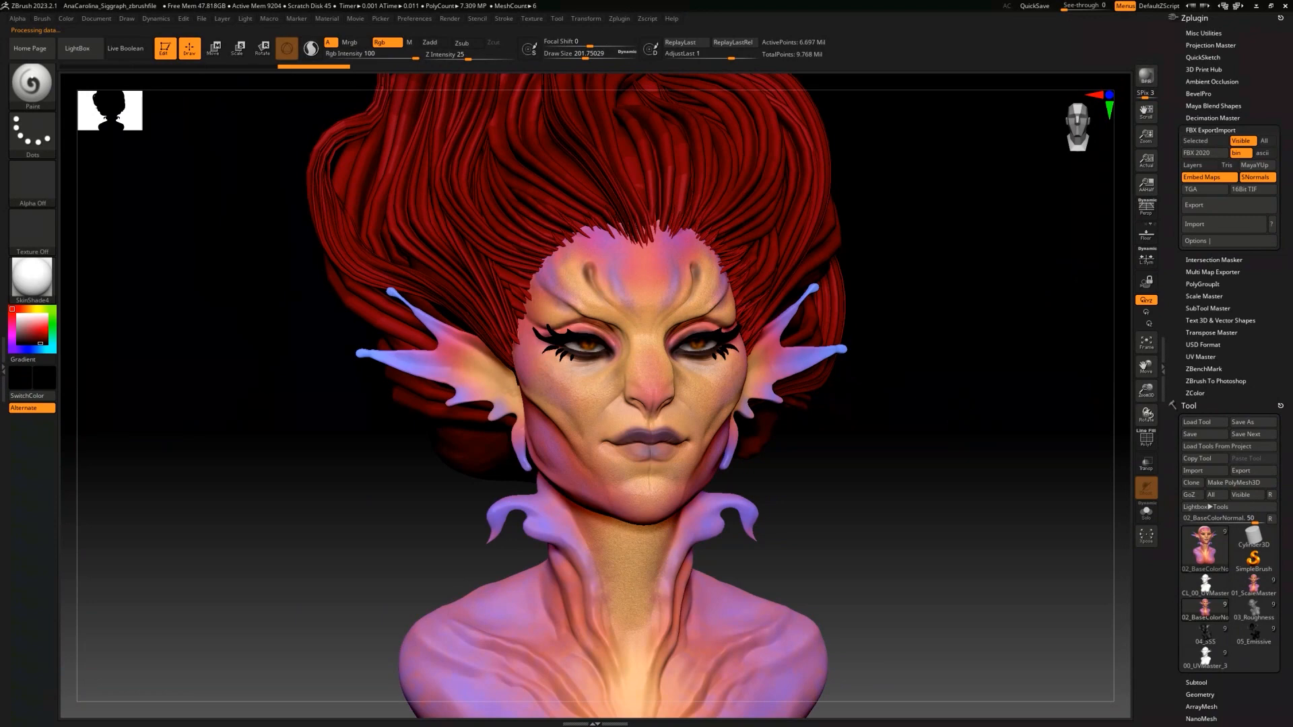
Step: Switch to the Unreal Editor and select the mermaid's body mesh in the Level_03_Final level
key("alt+Tab")
key("alt+Tab")
key("alt+Tab")
key("alt+Tab")
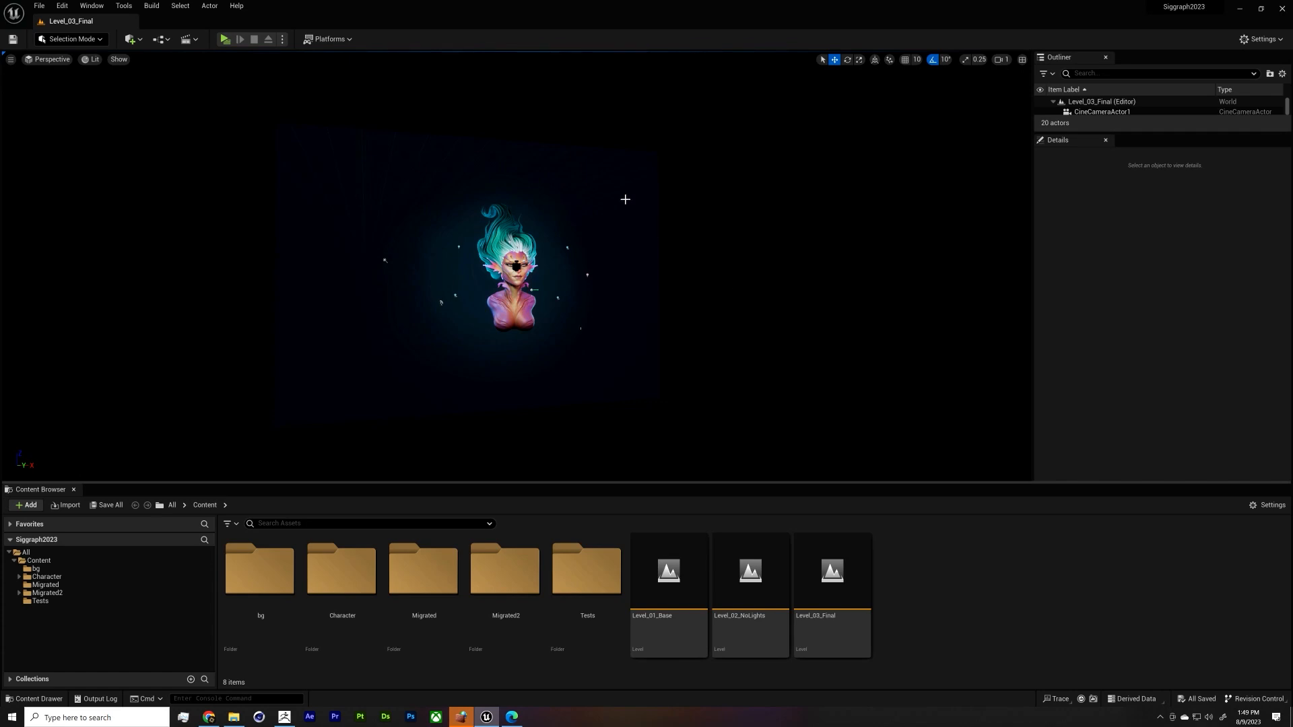
scroll(677, 370, "up", 2)
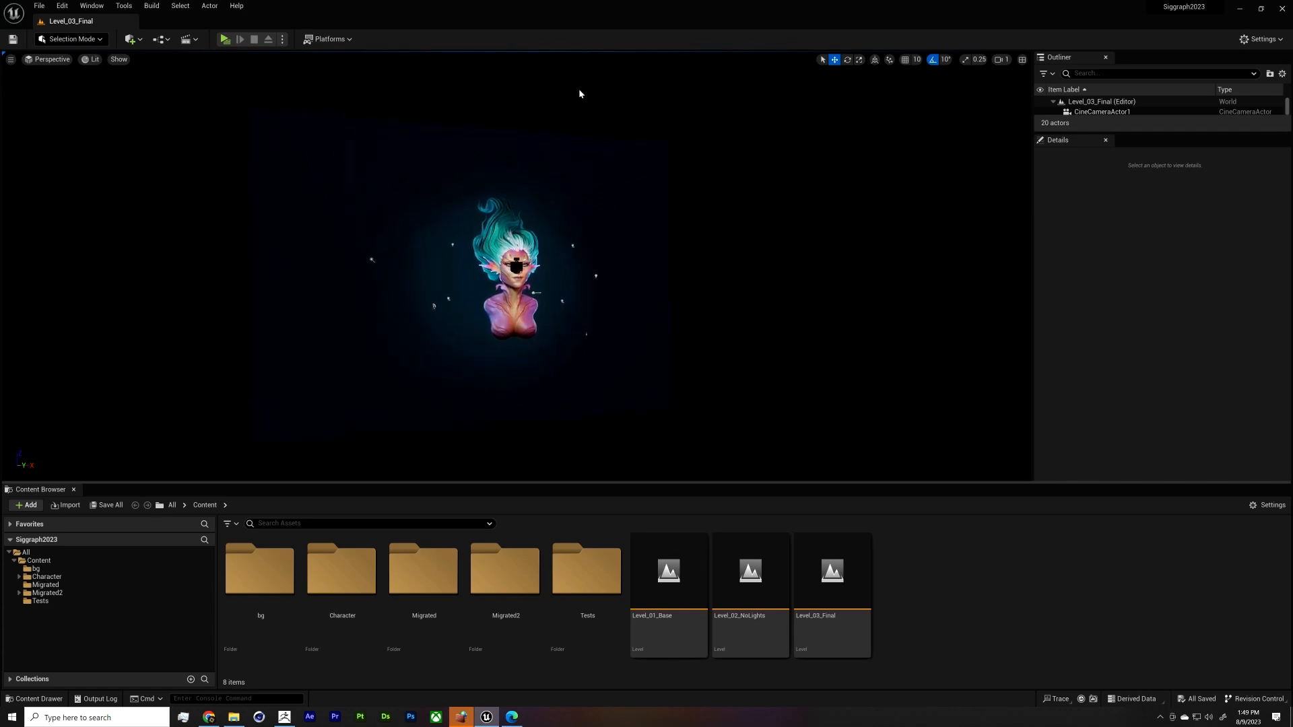
right_click_drag(680, 273, 617, 287)
left_click(740, 259)
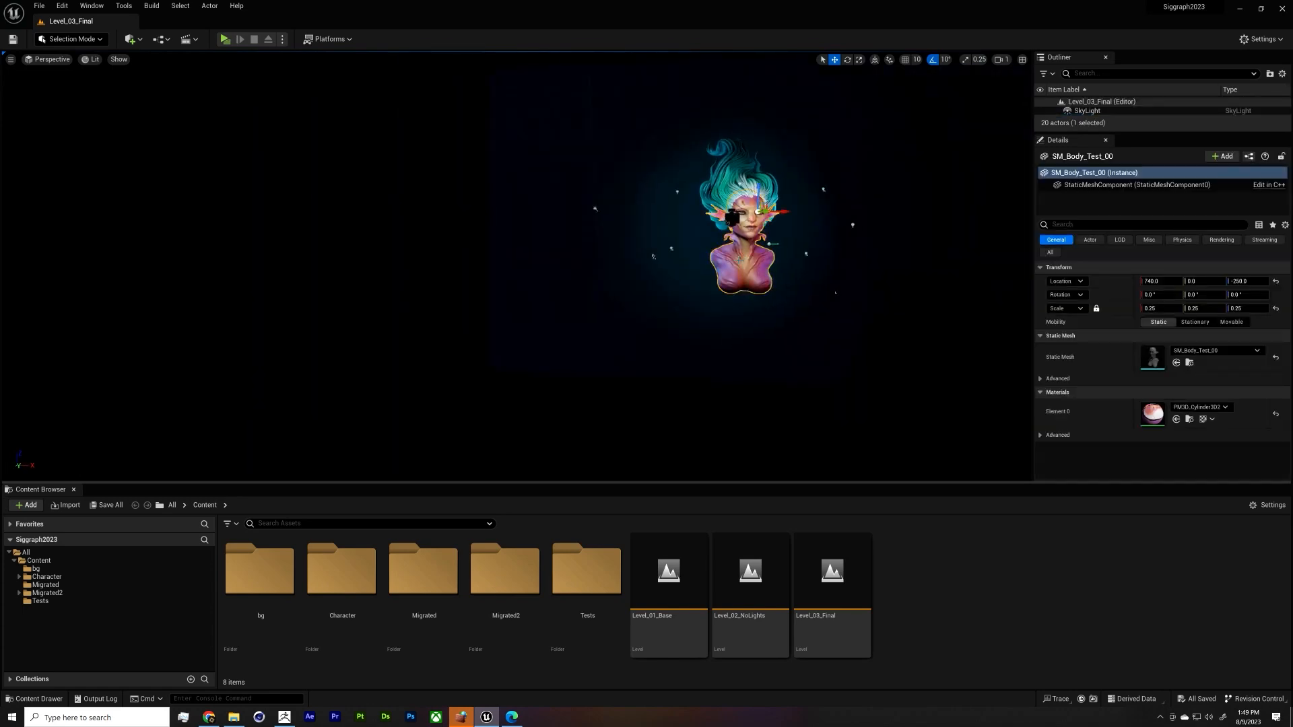
Step: Frame the selected body mesh in game view and examine the mermaid bust and hair up close
key("f")
key("g")
left_click_drag(594, 294, 635, 302, "alt")
scroll(636, 302, "down", 1)
scroll(637, 305, "up", 2)
scroll(638, 308, "down", 2)
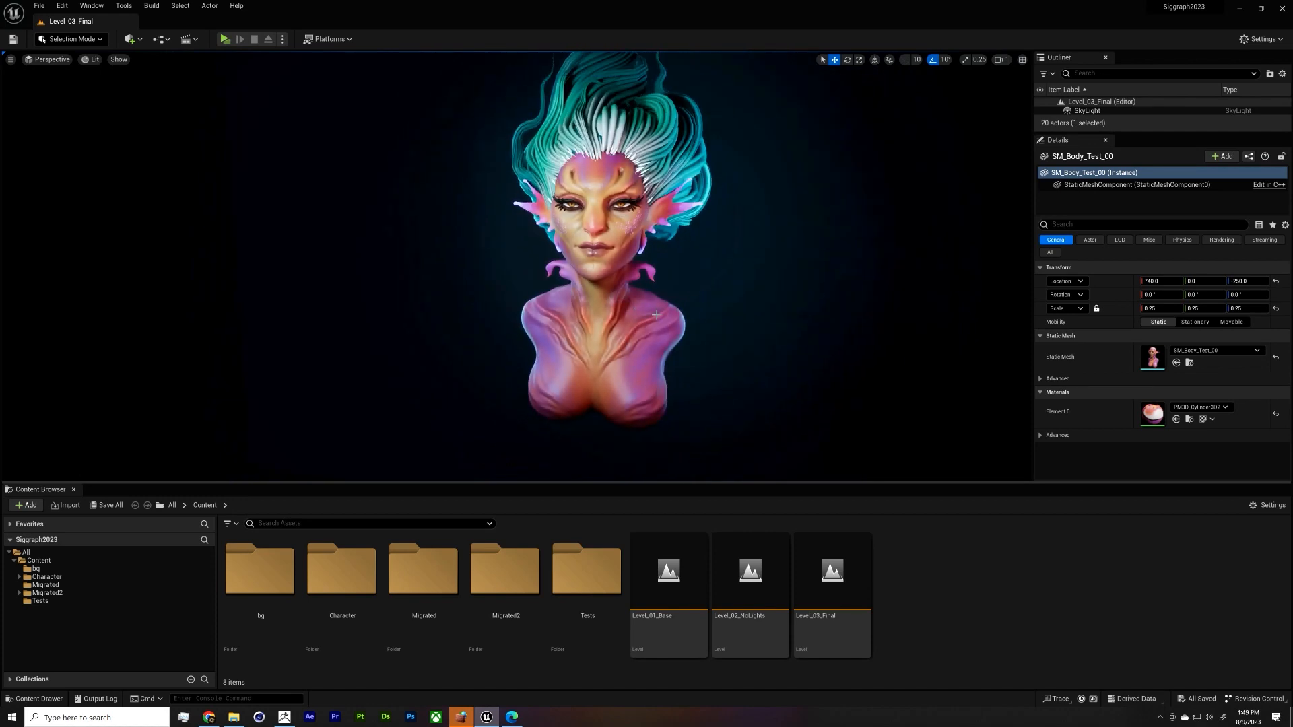
scroll(655, 315, "up", 1)
scroll(650, 311, "down", 2)
scroll(653, 307, "up", 1)
middle_click_drag(654, 306, 715, 300)
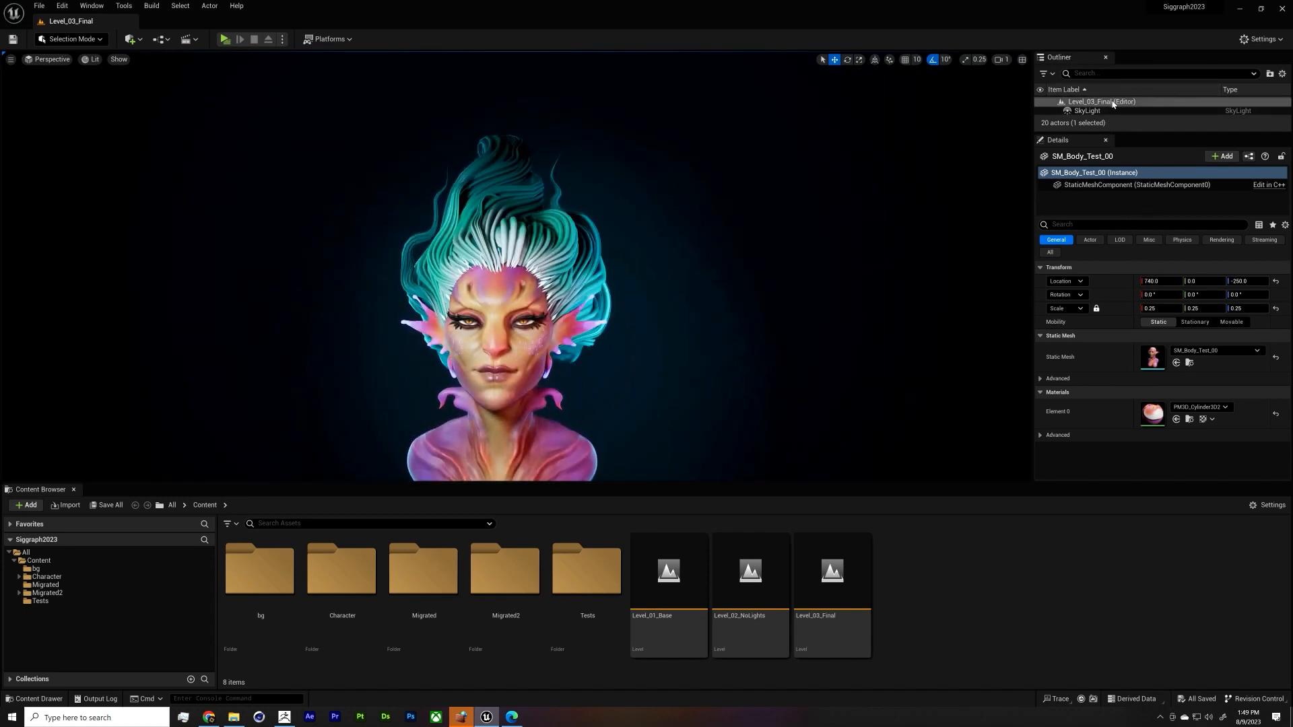
Step: Enlarge the Outliner and select the mermaid's hair mesh to inspect its static mesh and material details
left_click_drag(1115, 132, 1116, 232)
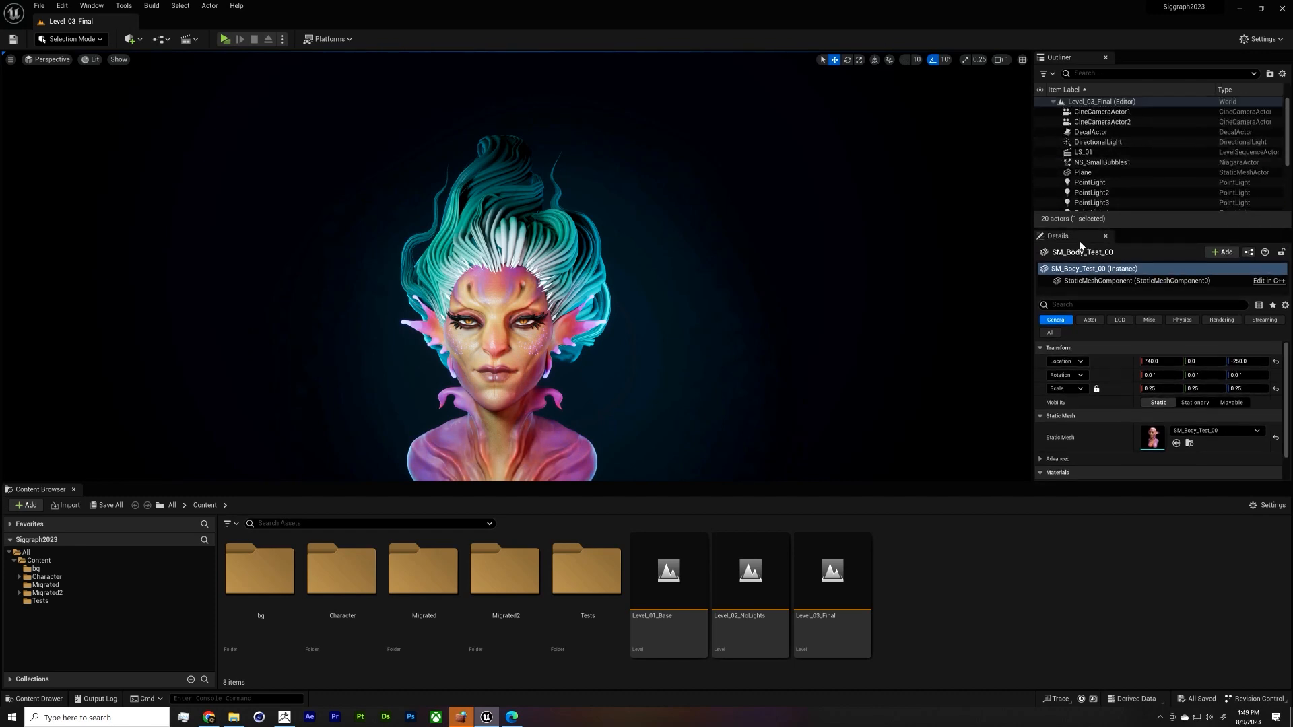
left_click(574, 264)
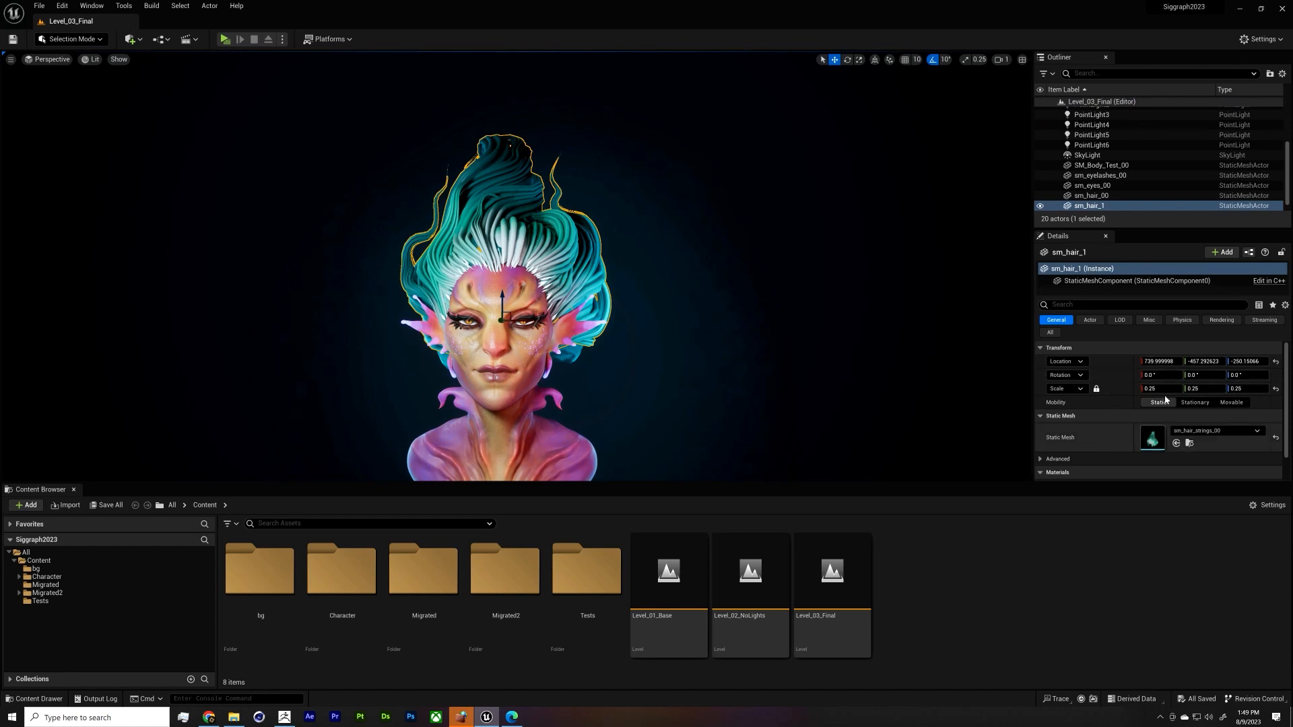
scroll(1163, 431, "down", 2)
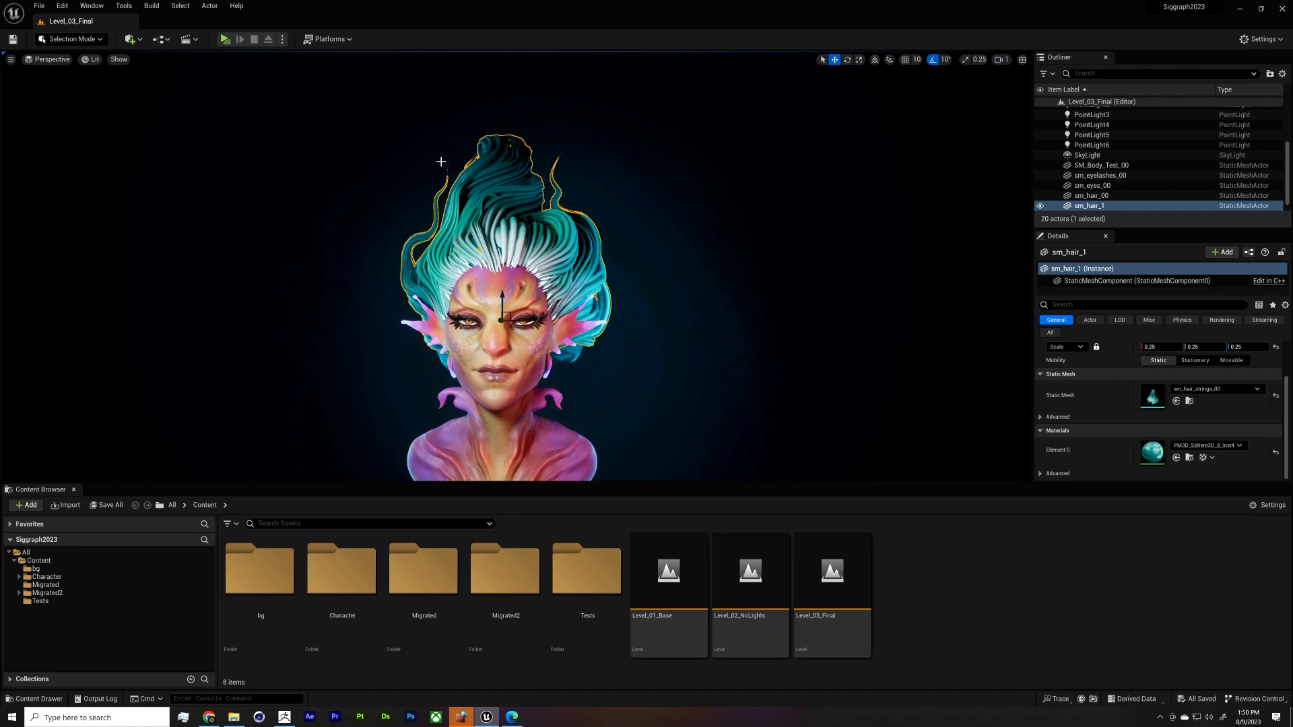
Step: Switch to the Google Slides presentation and show the Creating a New Unreal Project slide
key("alt+Tab")
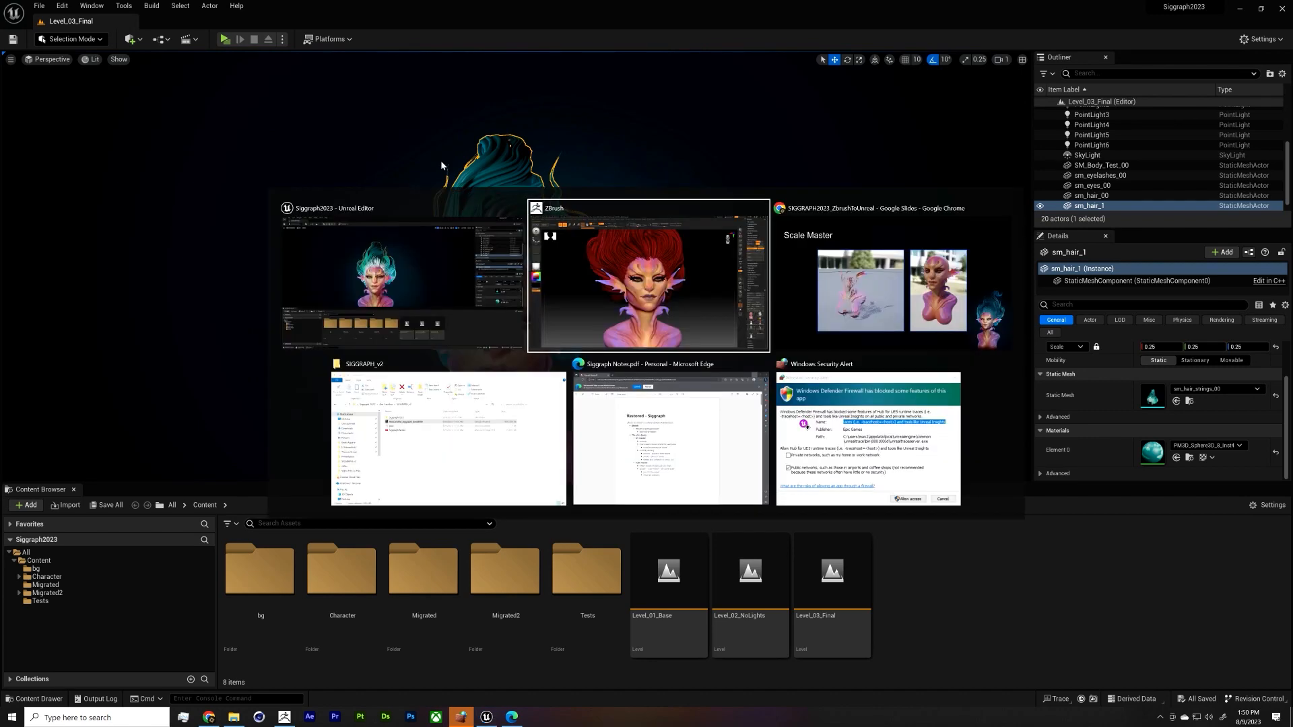
key("alt+Tab")
key("Right")
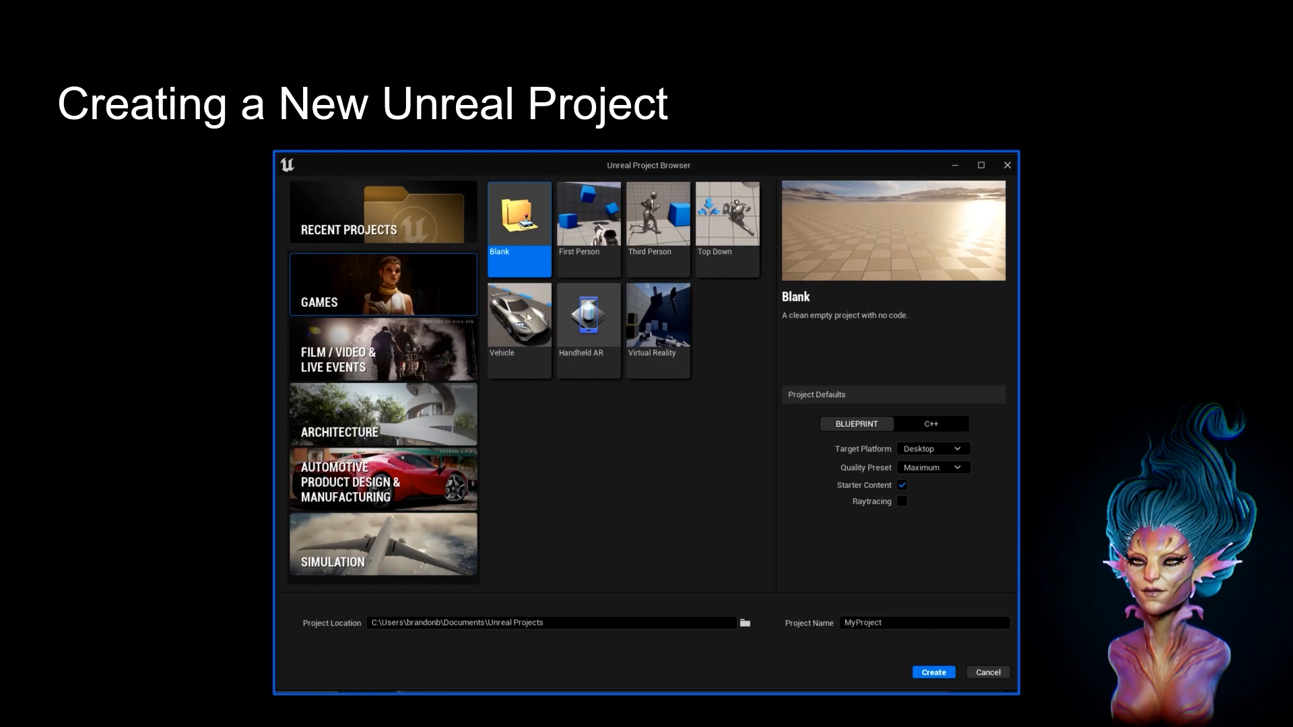
Step: Return to the Unreal Editor, create a folder named Demo in the project's Content folder, and open it
key("alt+Tab")
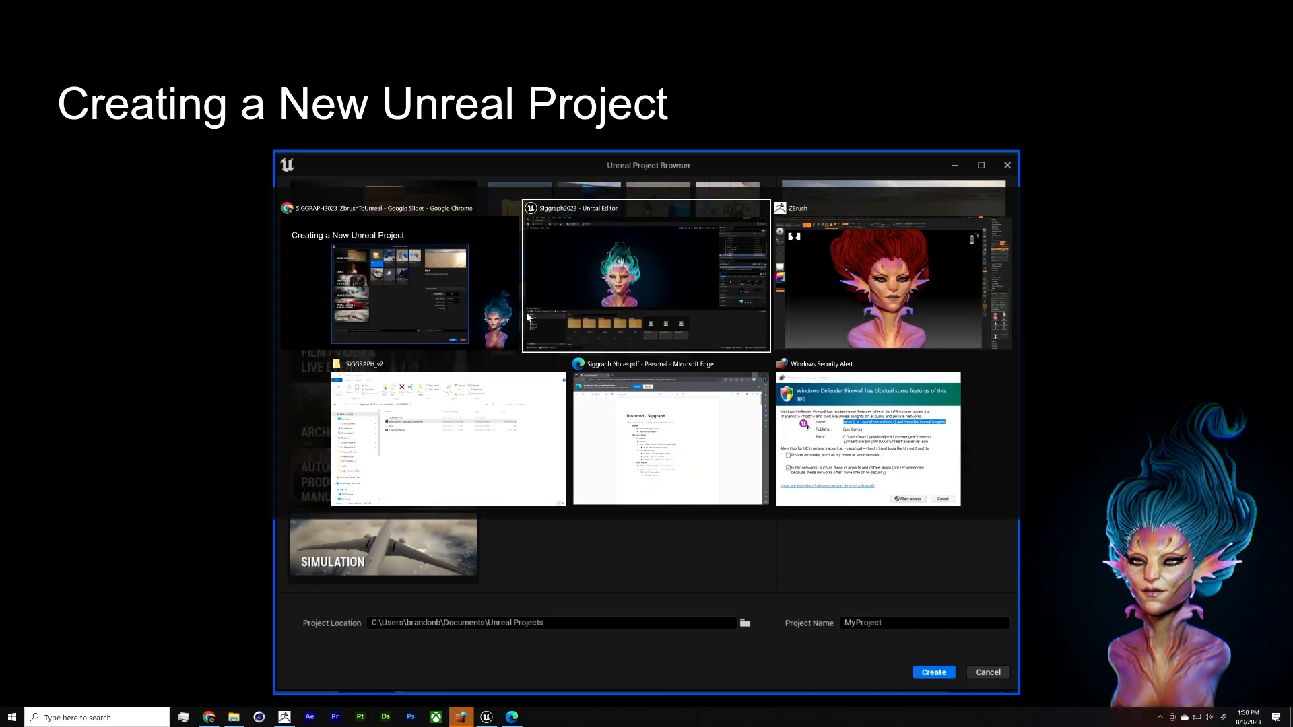
mouse_move(657, 361)
right_mouse_down()
mouse_move(632, 408)
mouse_move(653, 362)
right_mouse_up()
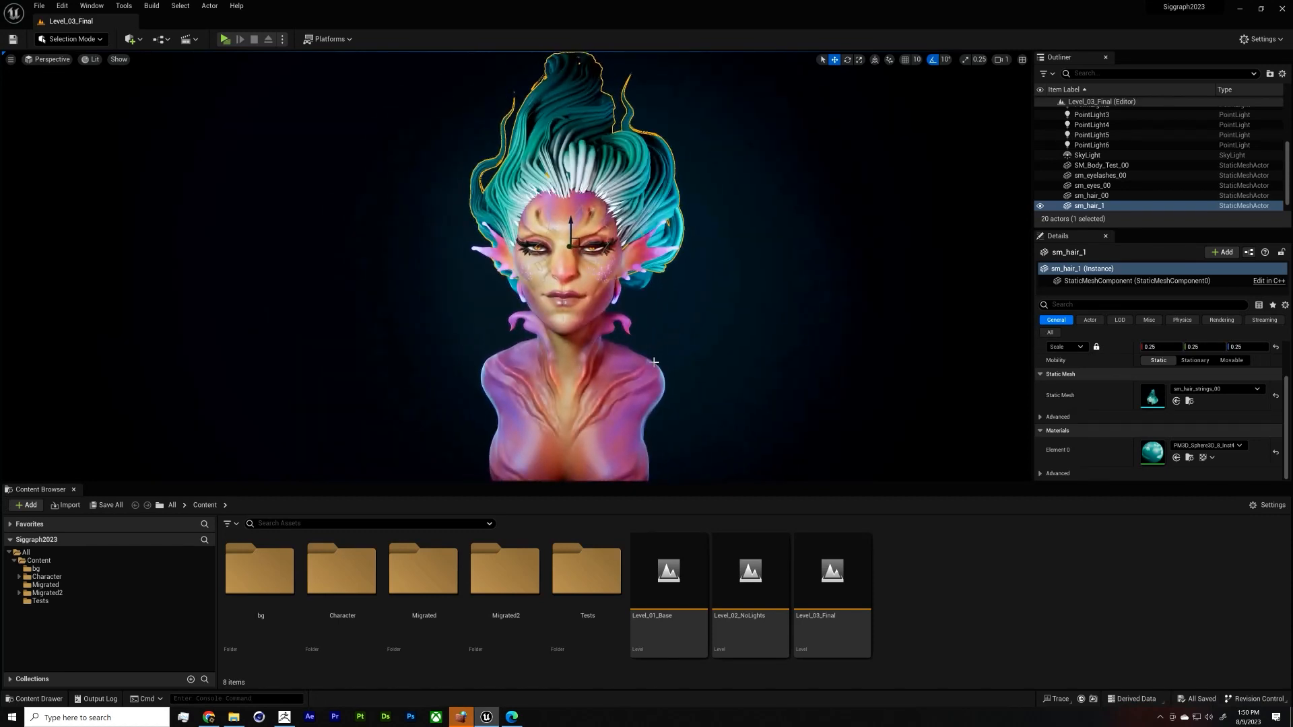
key("g")
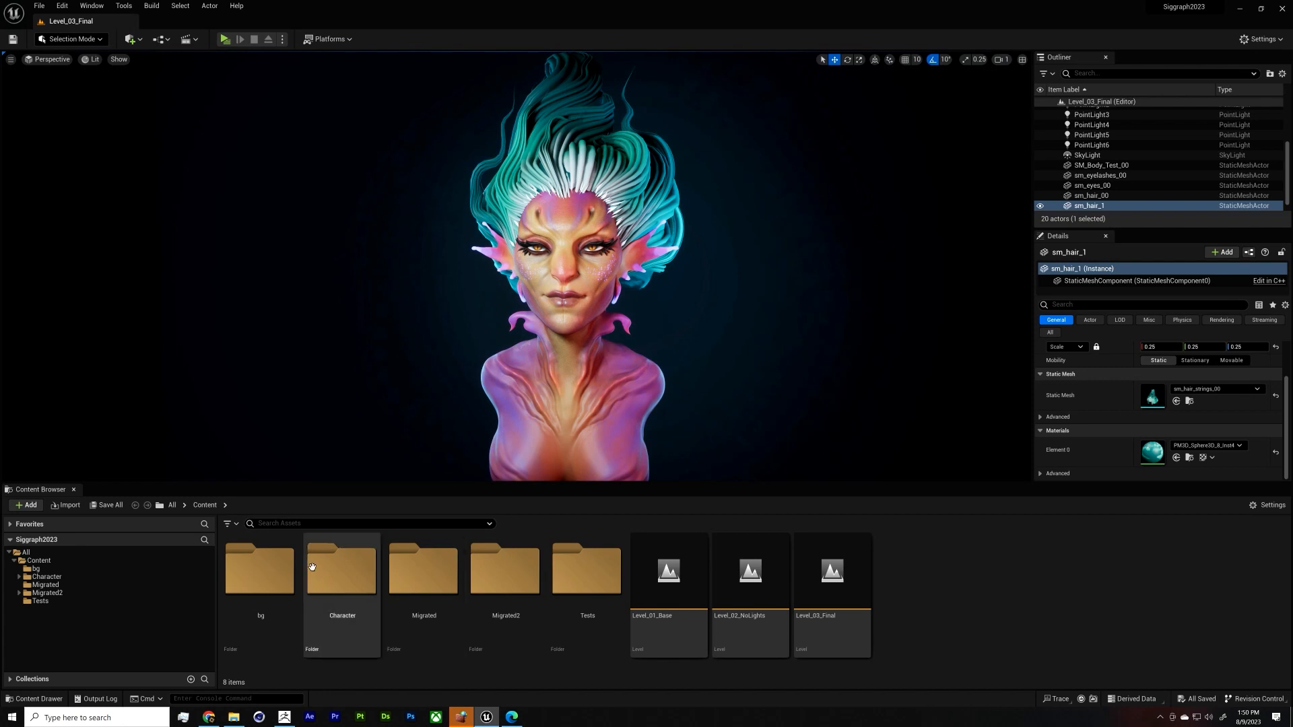
right_click(933, 589)
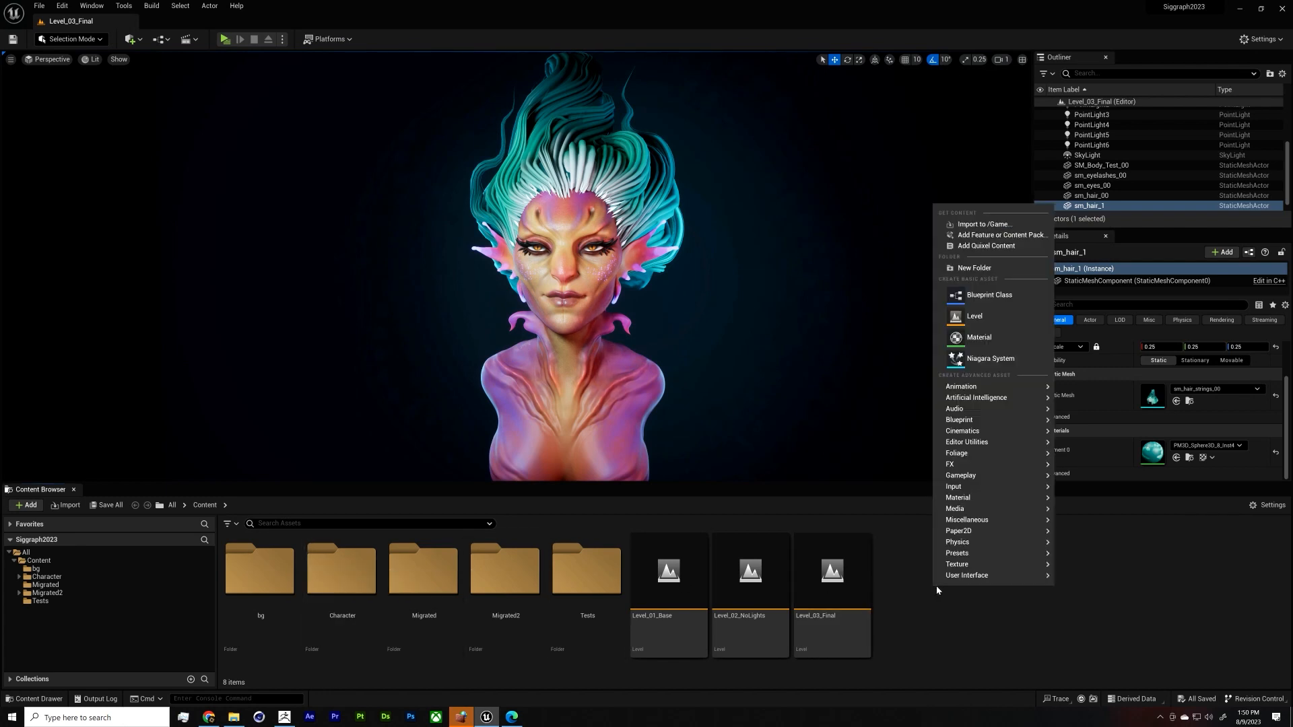
left_click(1013, 268)
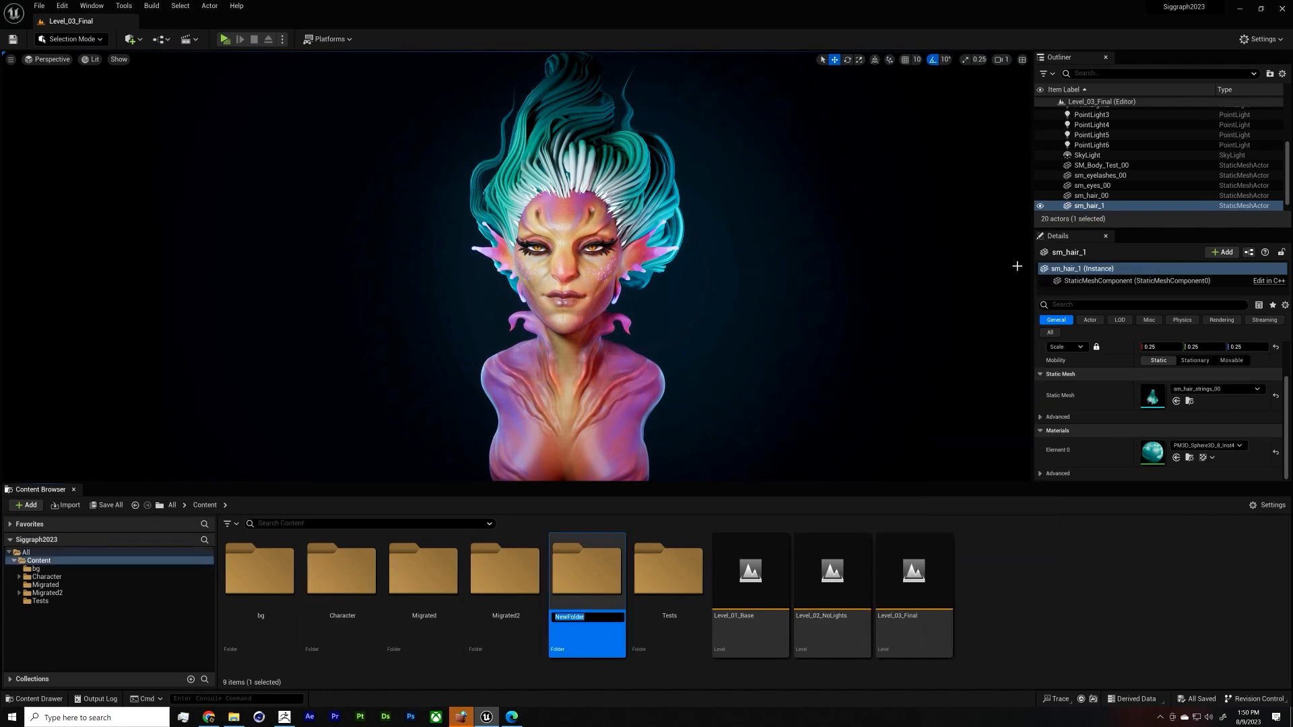
type("Demo")
key("Return")
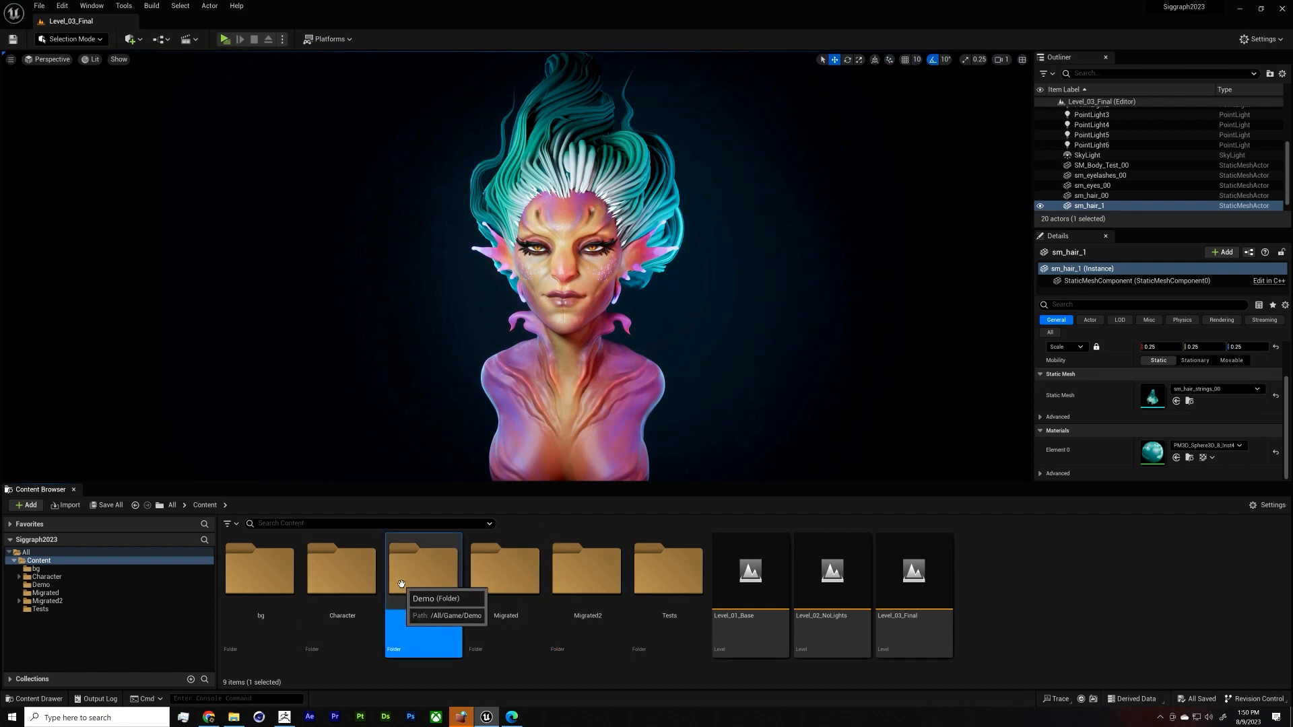
double_click(438, 571)
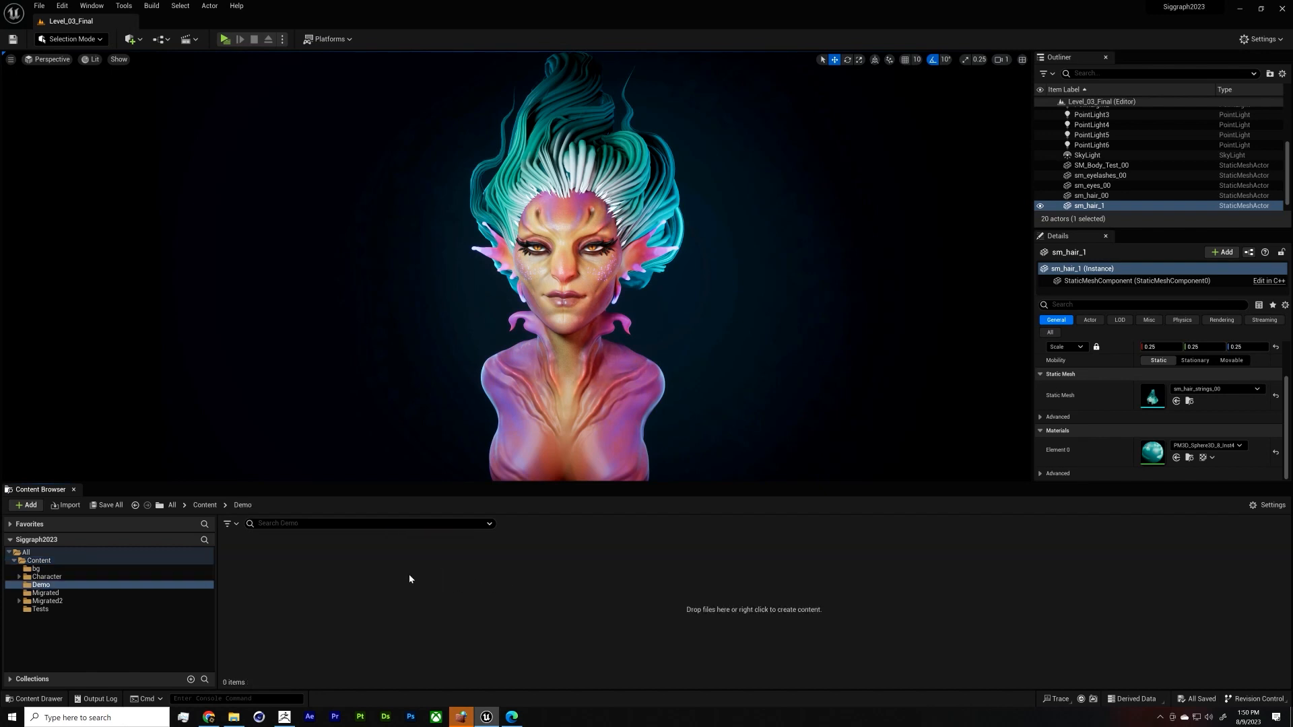
Step: Look for the exported FBX in File Explorer, browsing the SIGGRAPH_v2 folder and its Siggraph2023 project folder
left_click(233, 717)
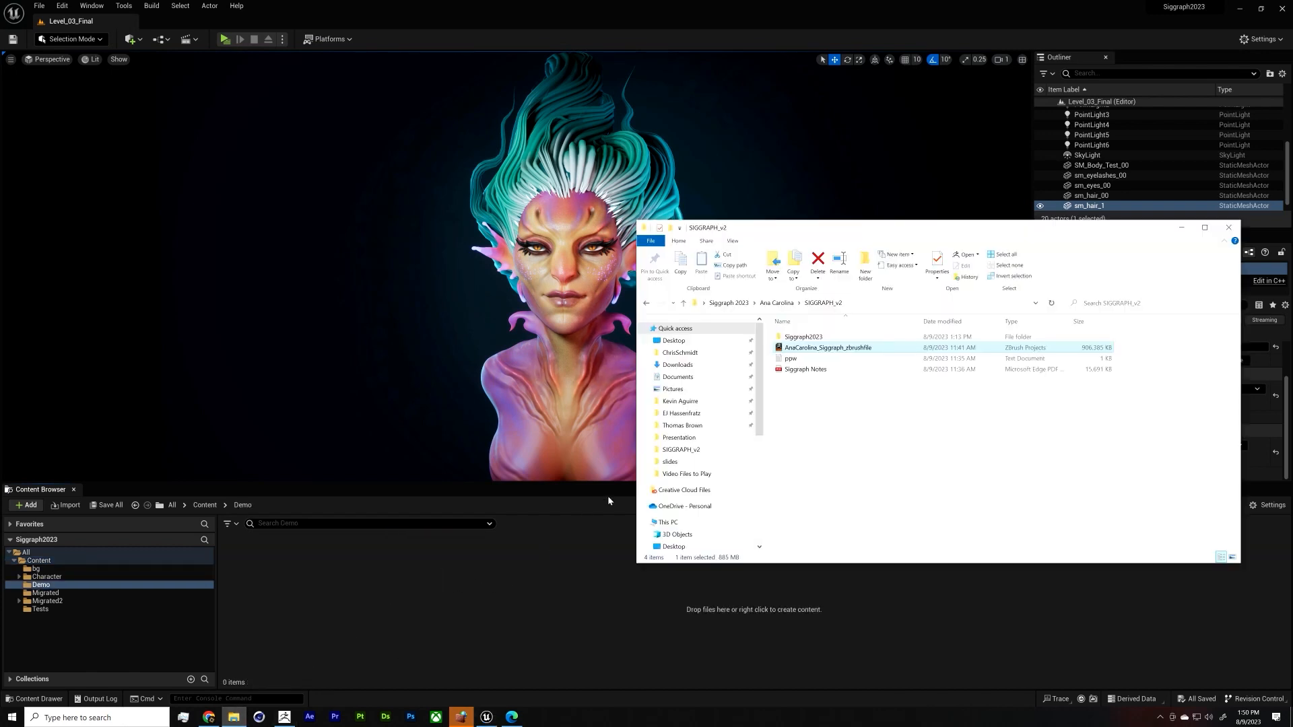
left_click(812, 373)
left_click(776, 303)
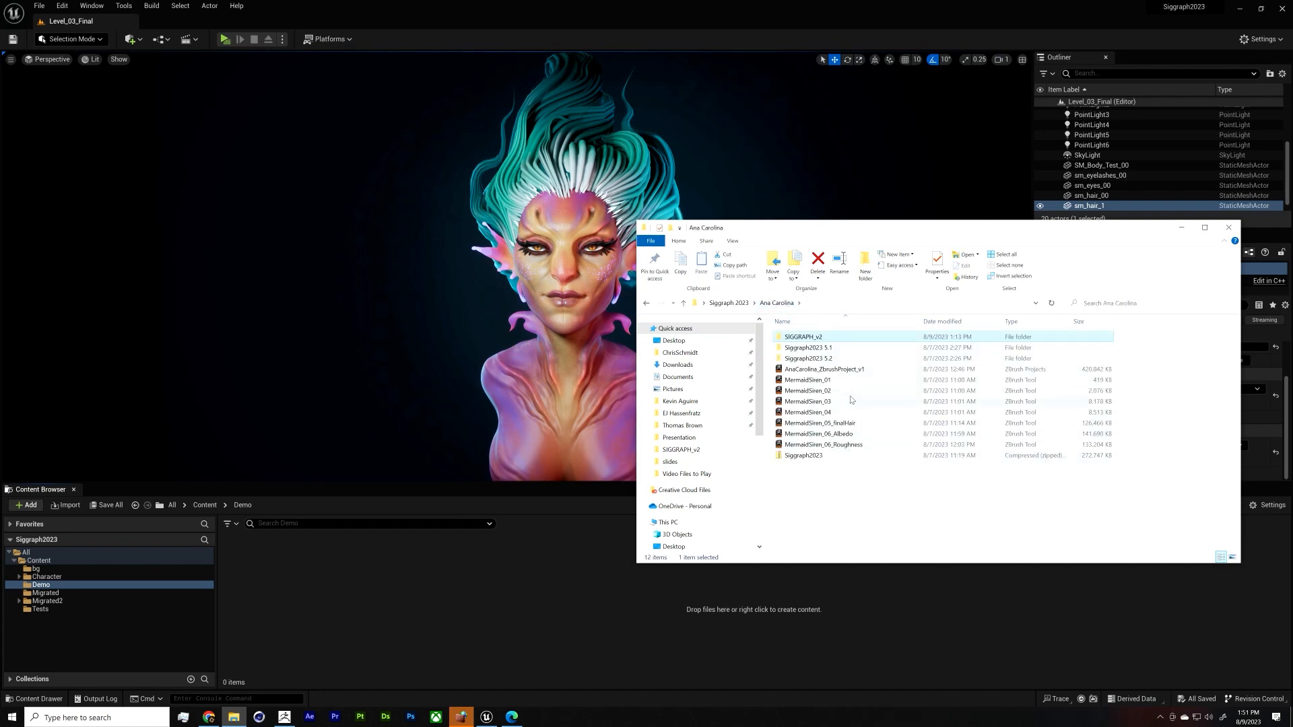
left_click(836, 348)
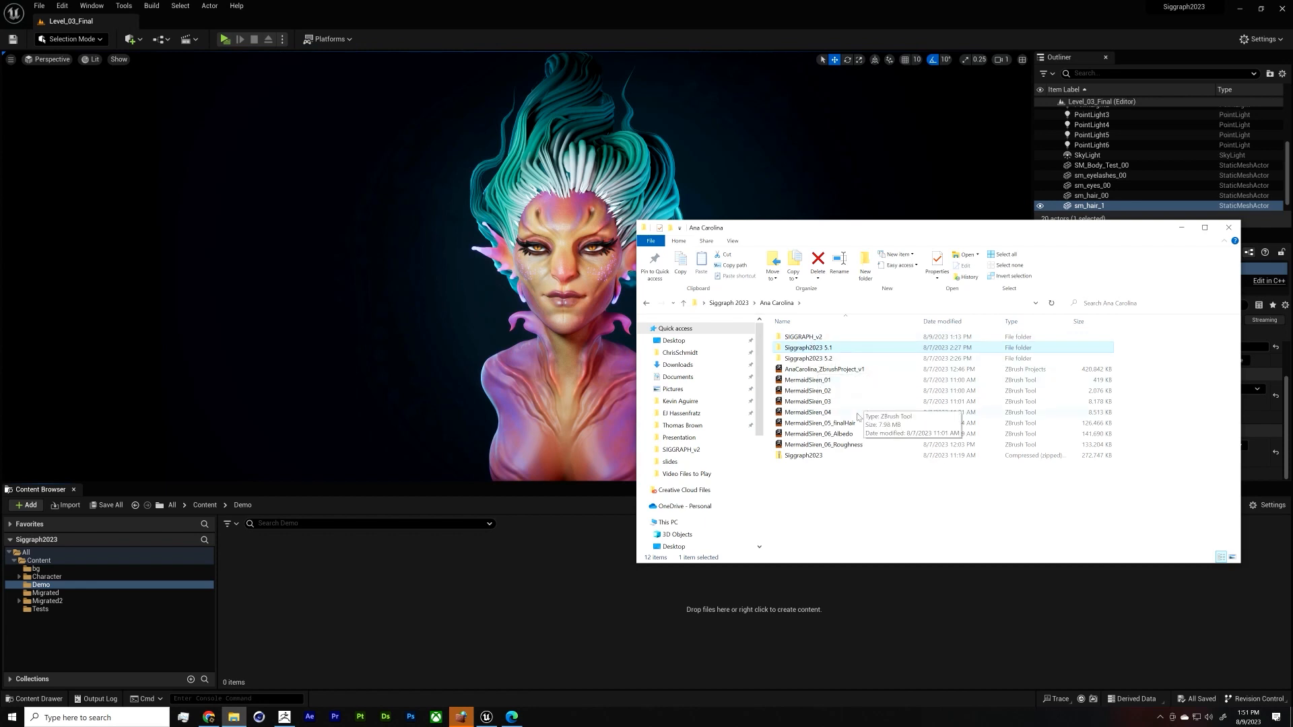
double_click(817, 337)
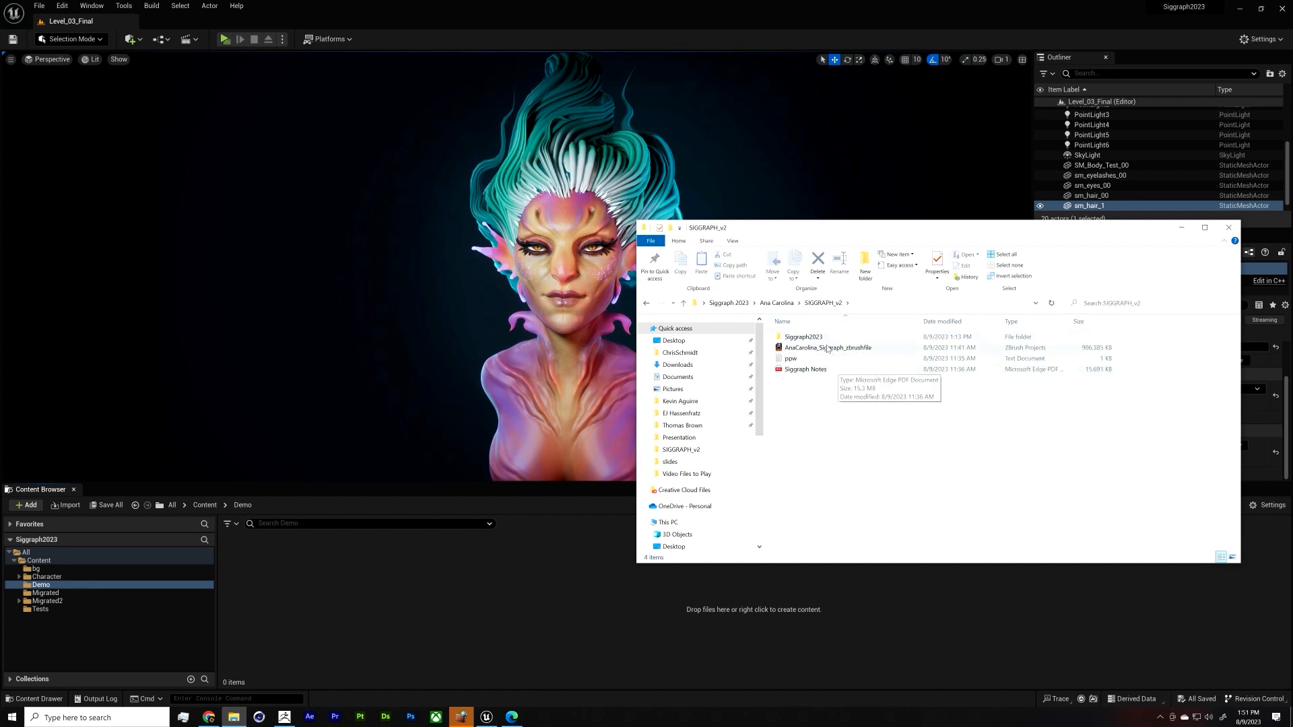
double_click(804, 338)
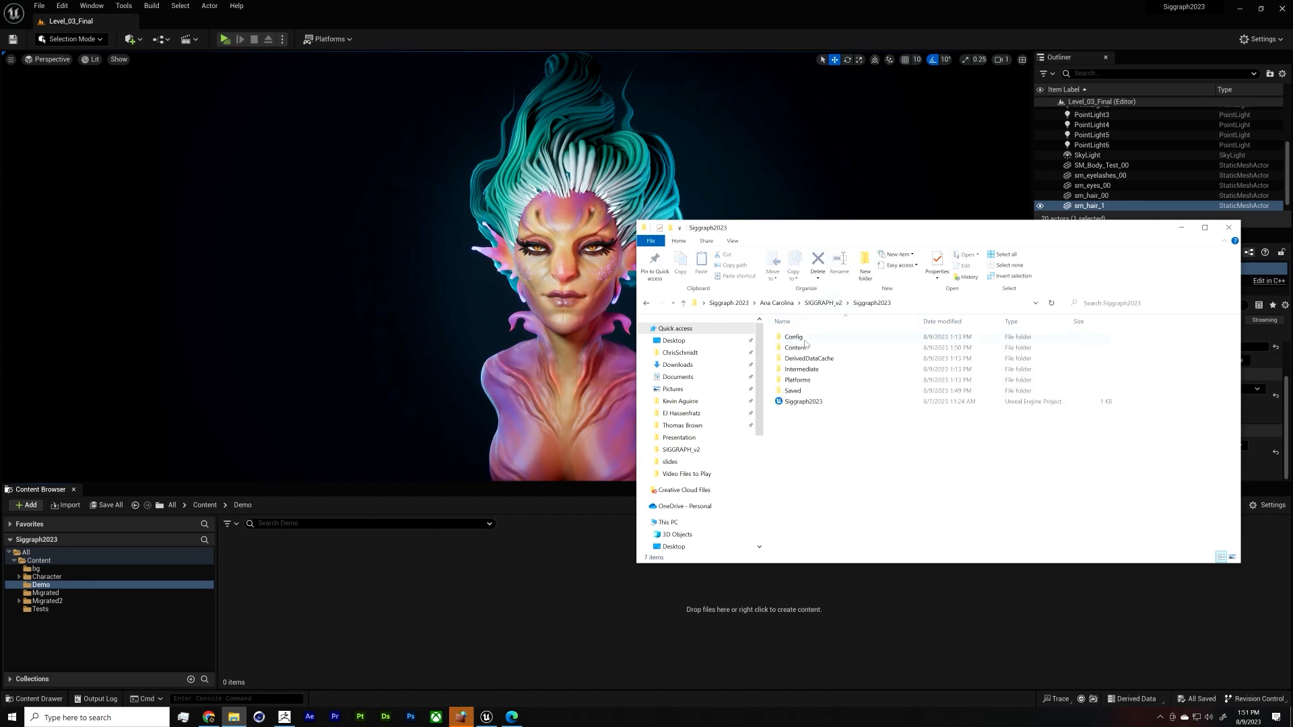
Step: Switch to ZBrush and check the exported file's location in the FBX export save dialog, leaving without exporting
left_click(284, 717)
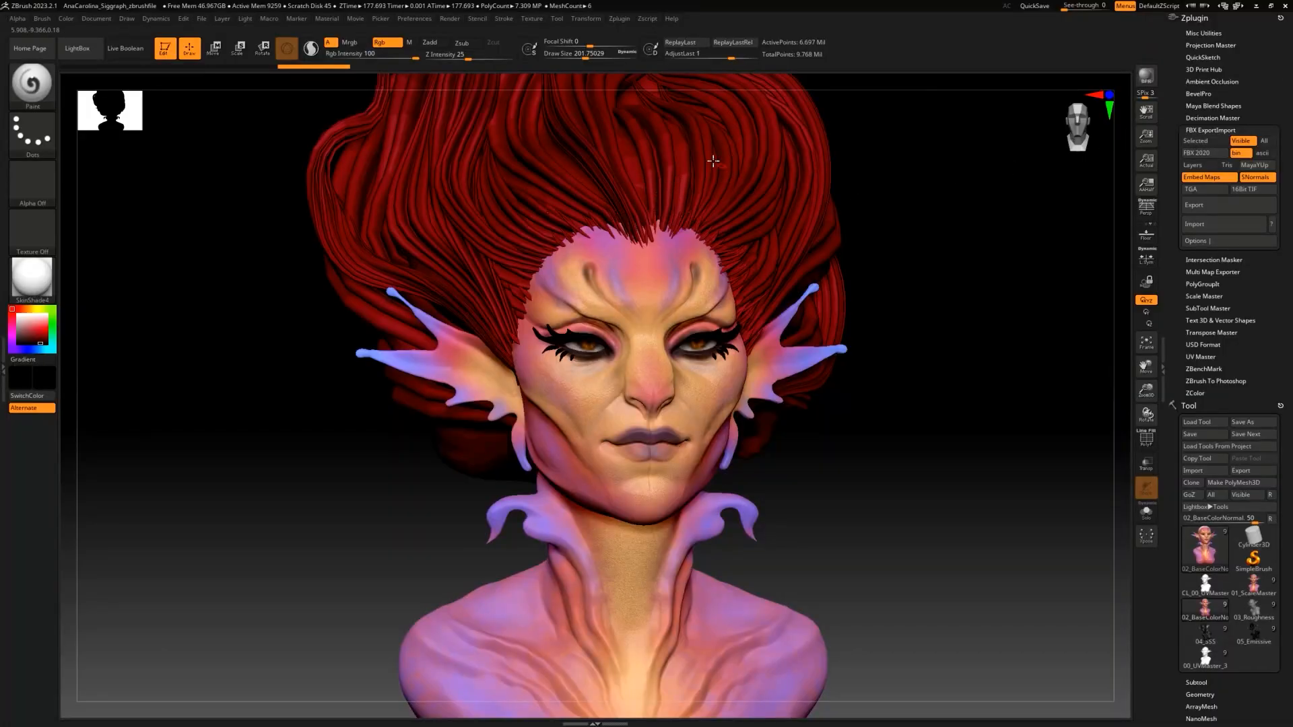
left_click_drag(950, 196, 942, 198)
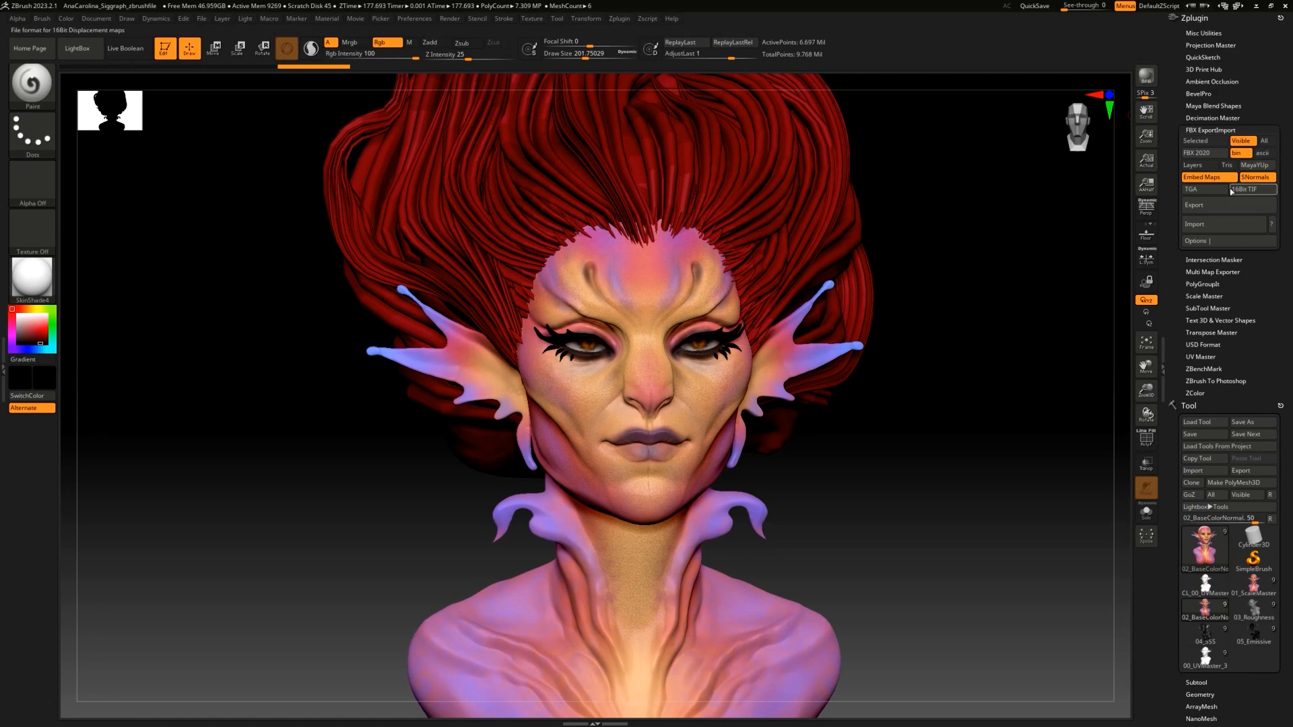
left_click(1223, 205)
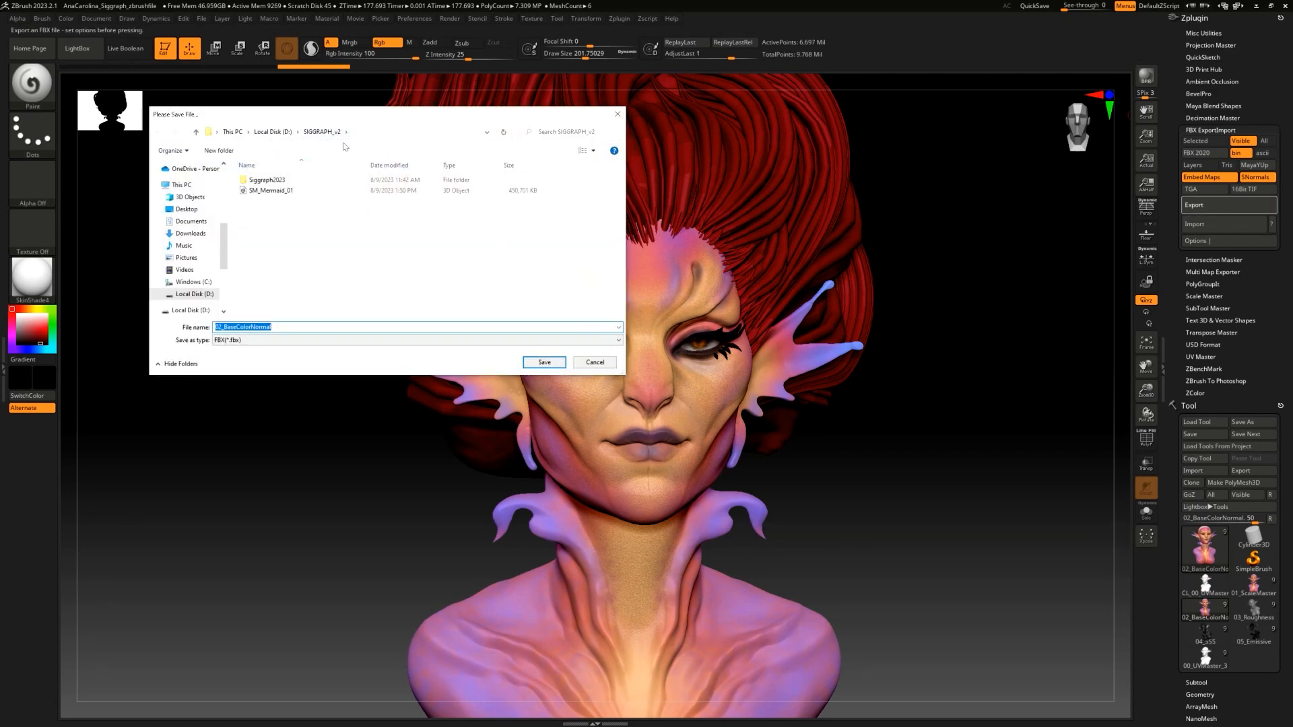
left_click(594, 361)
Step: Switch to File Explorer and open Local Disk (D:), which holds the SIGGRAPH_v2 export folder
key("alt+Tab")
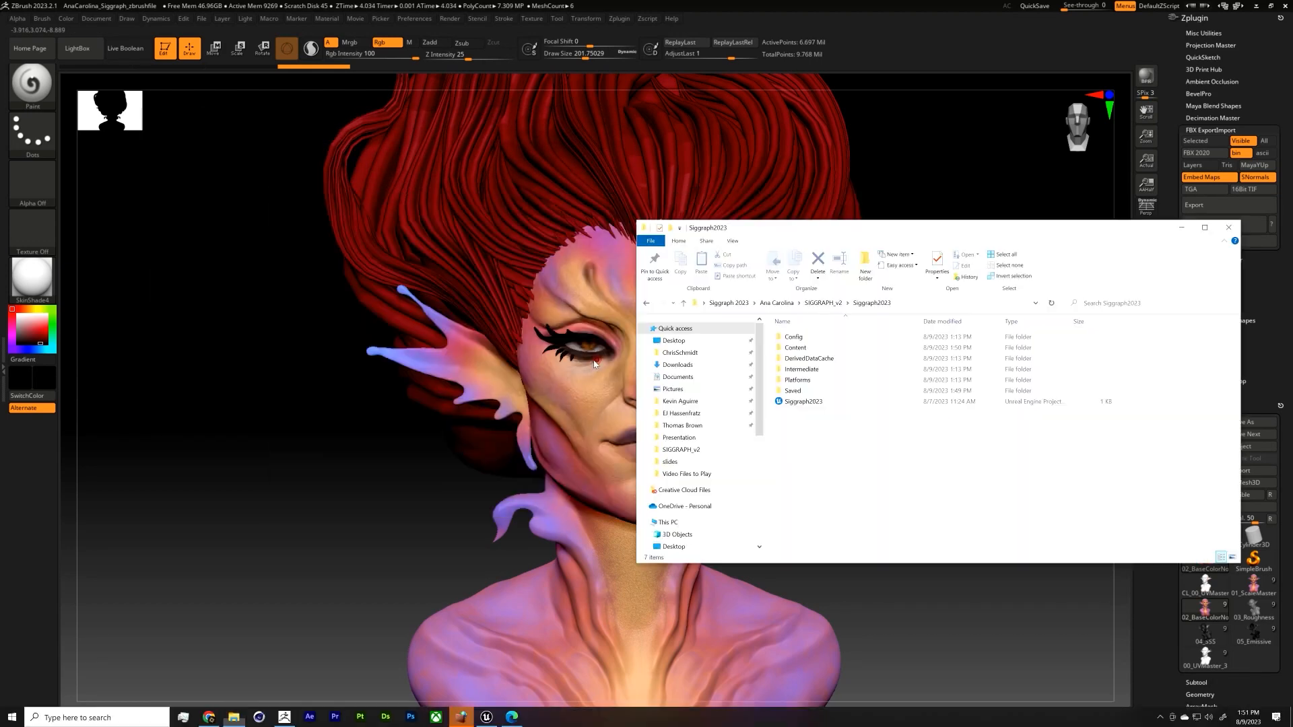
scroll(681, 508, "down", 3)
scroll(681, 508, "down", 2)
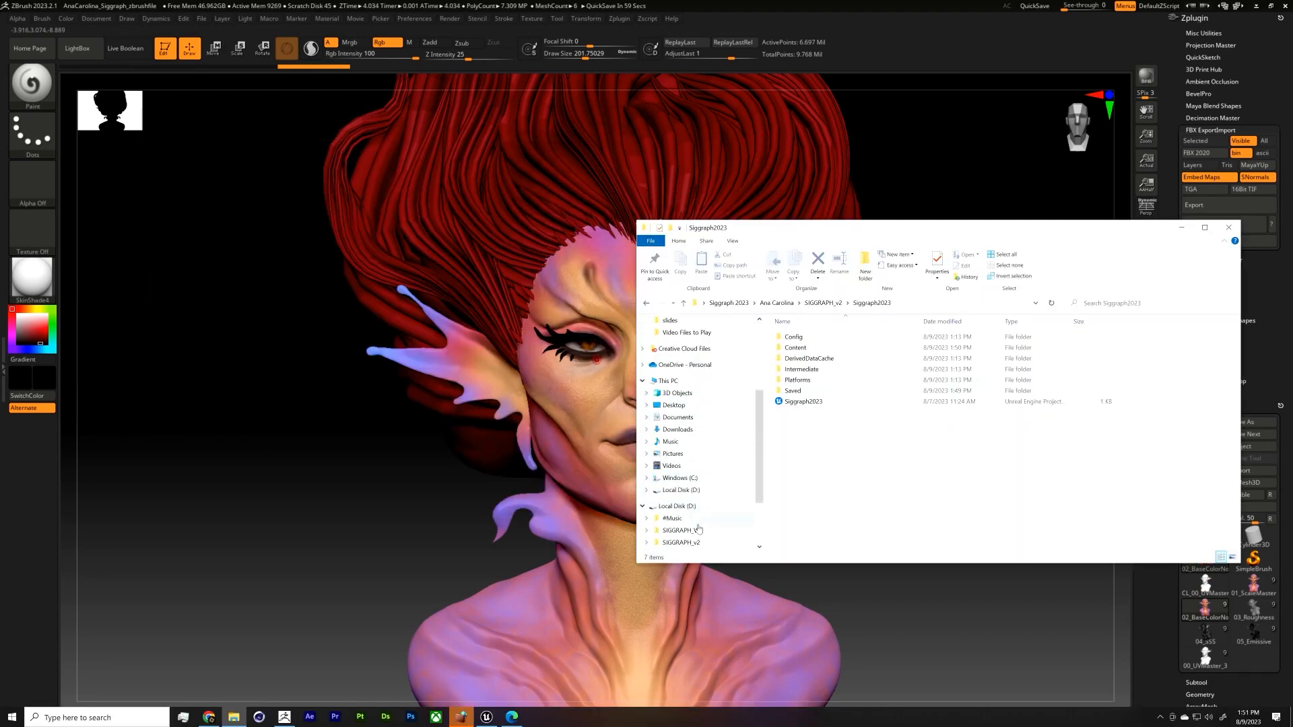
left_click(678, 482)
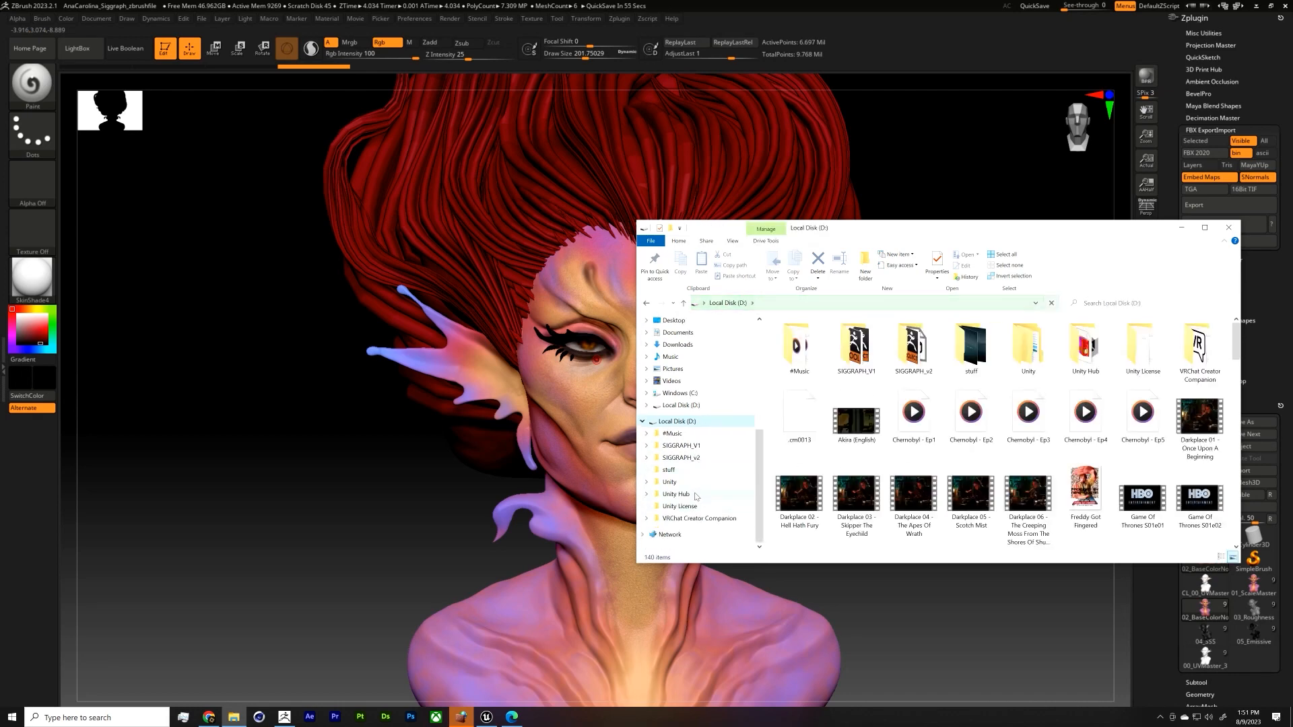
left_click_drag(922, 232, 883, 233)
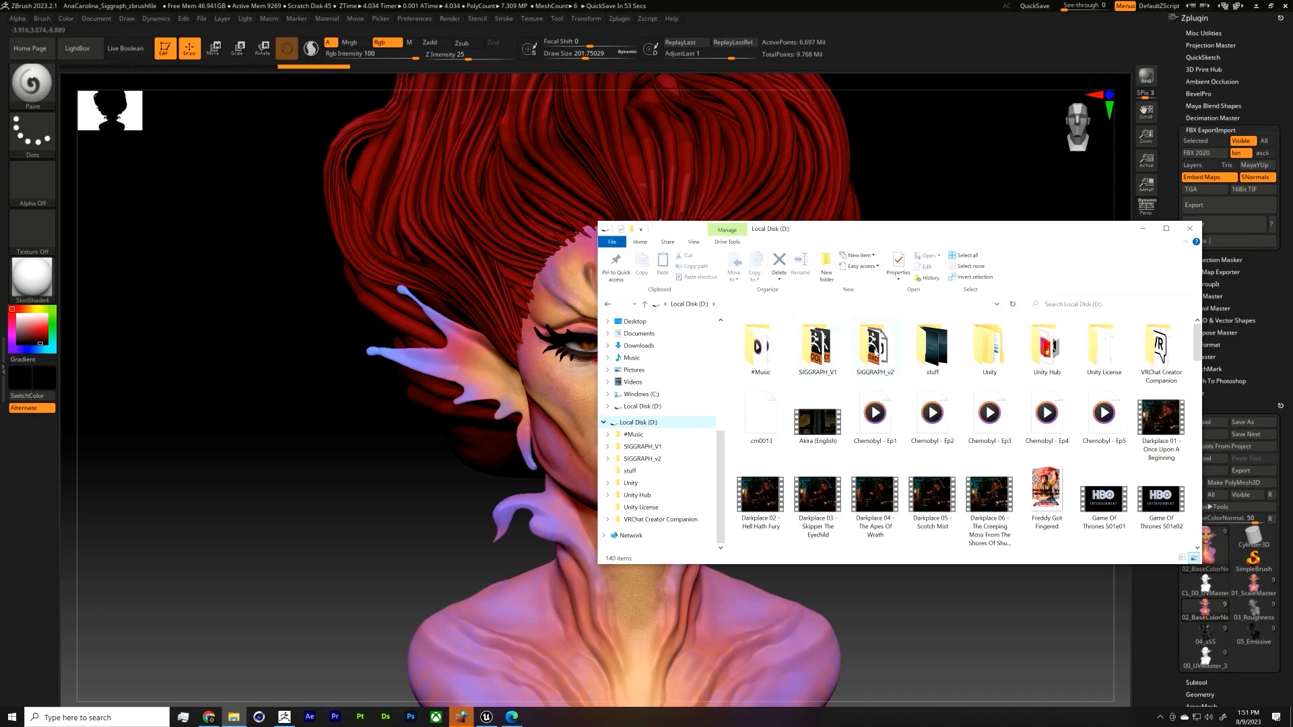
Step: Bring the exported SM_Mermaid_01 FBX from the SIGGRAPH_v2 folder on drive D into the Demo folder in Unreal Editor
double_click(872, 347)
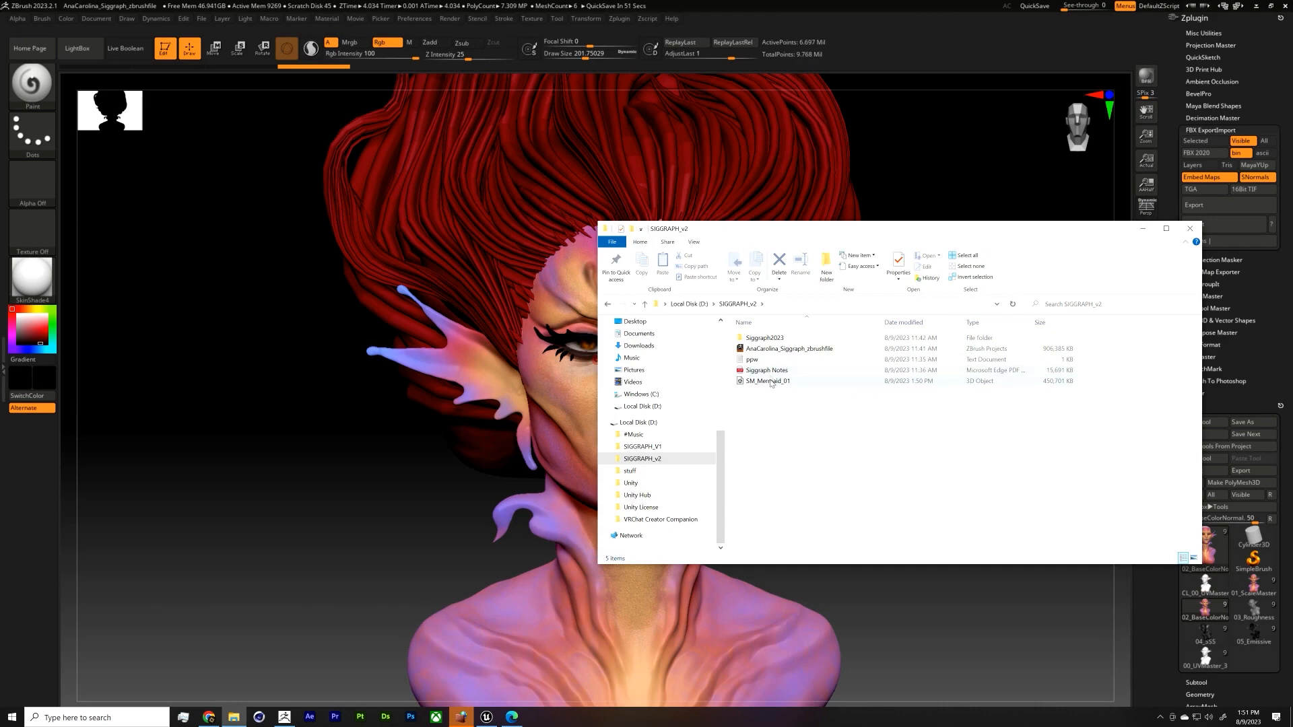
key("alt+Tab")
key("alt+Tab")
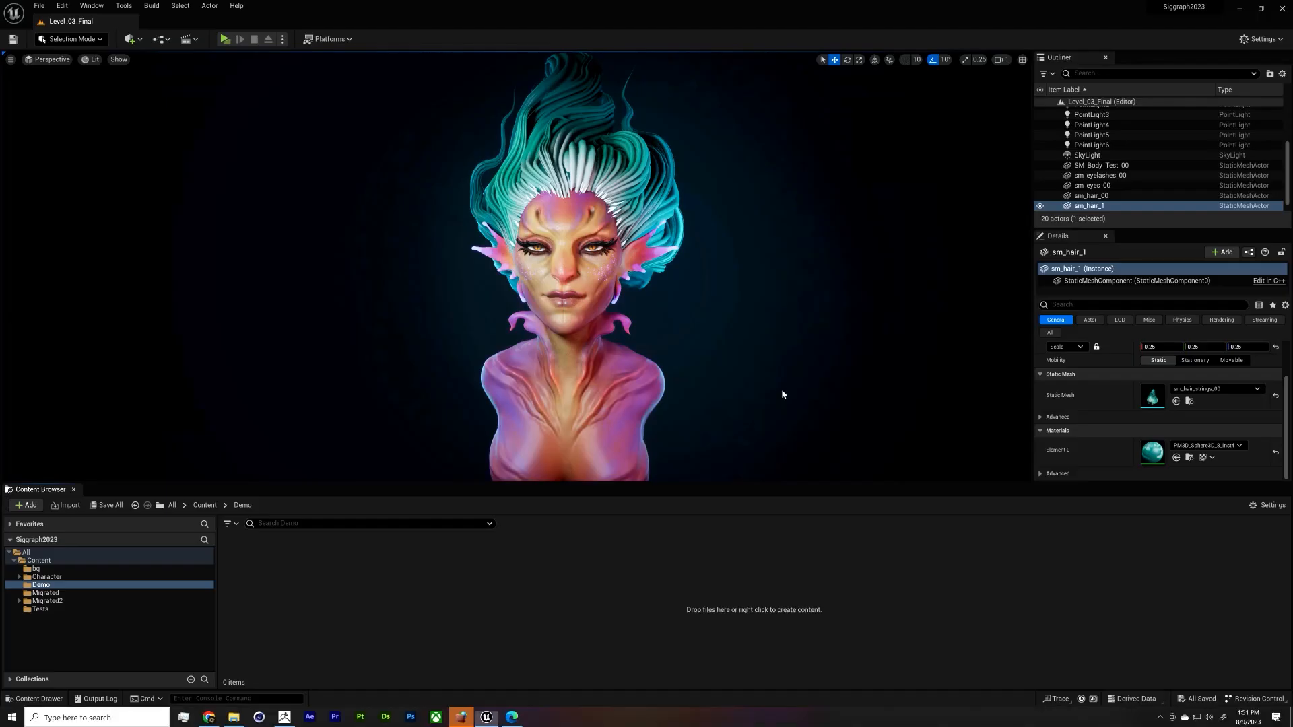
left_click(233, 717)
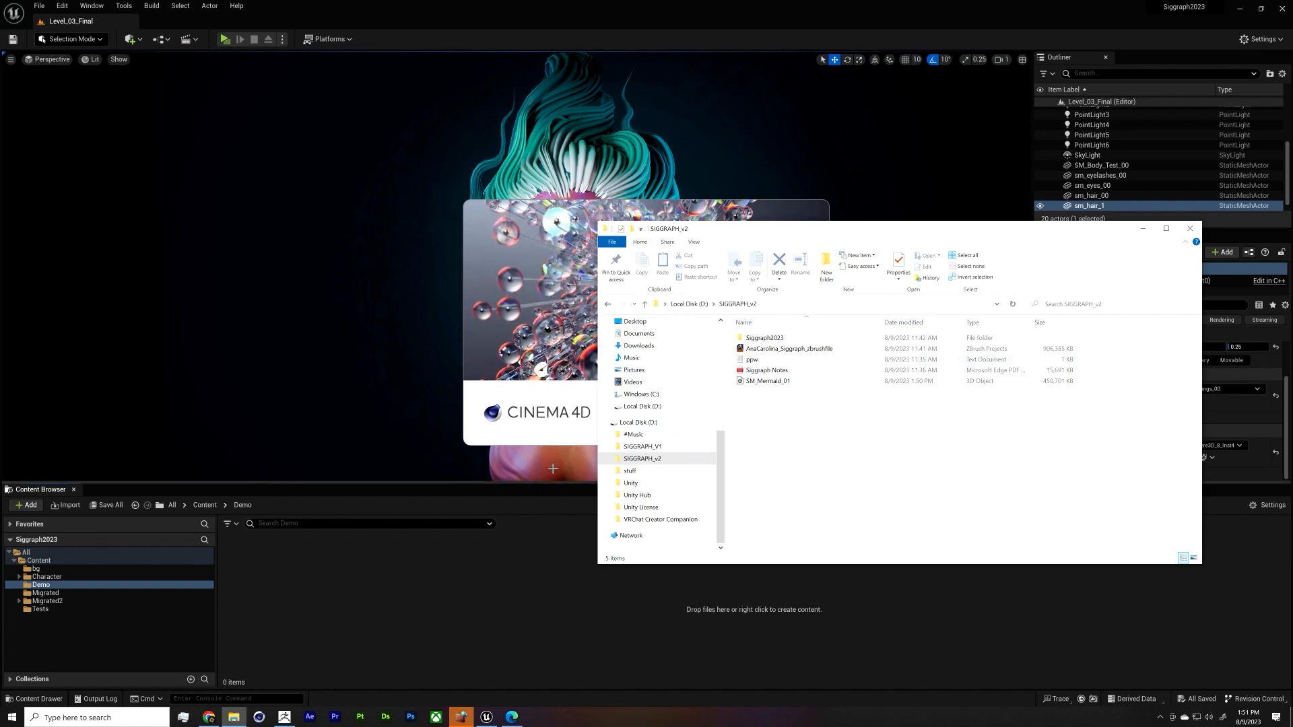
left_click(555, 494)
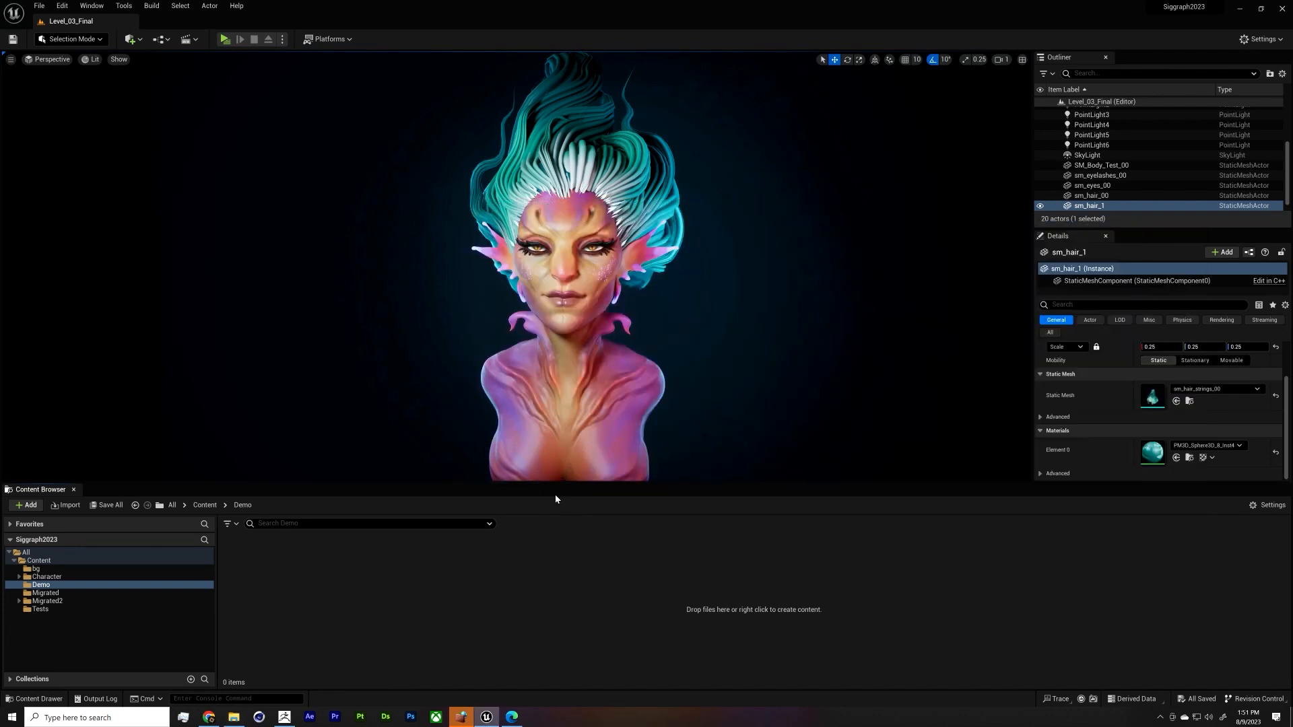
key("alt+Tab")
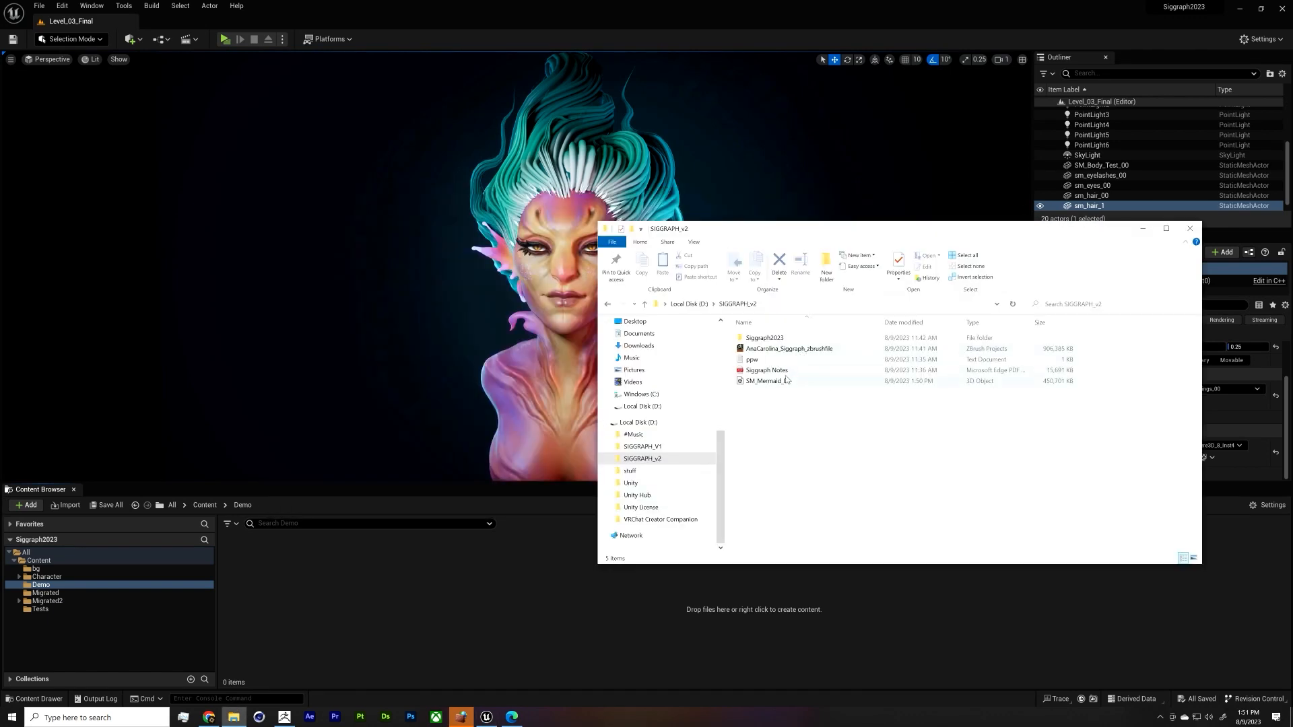
left_click_drag(775, 382, 480, 589)
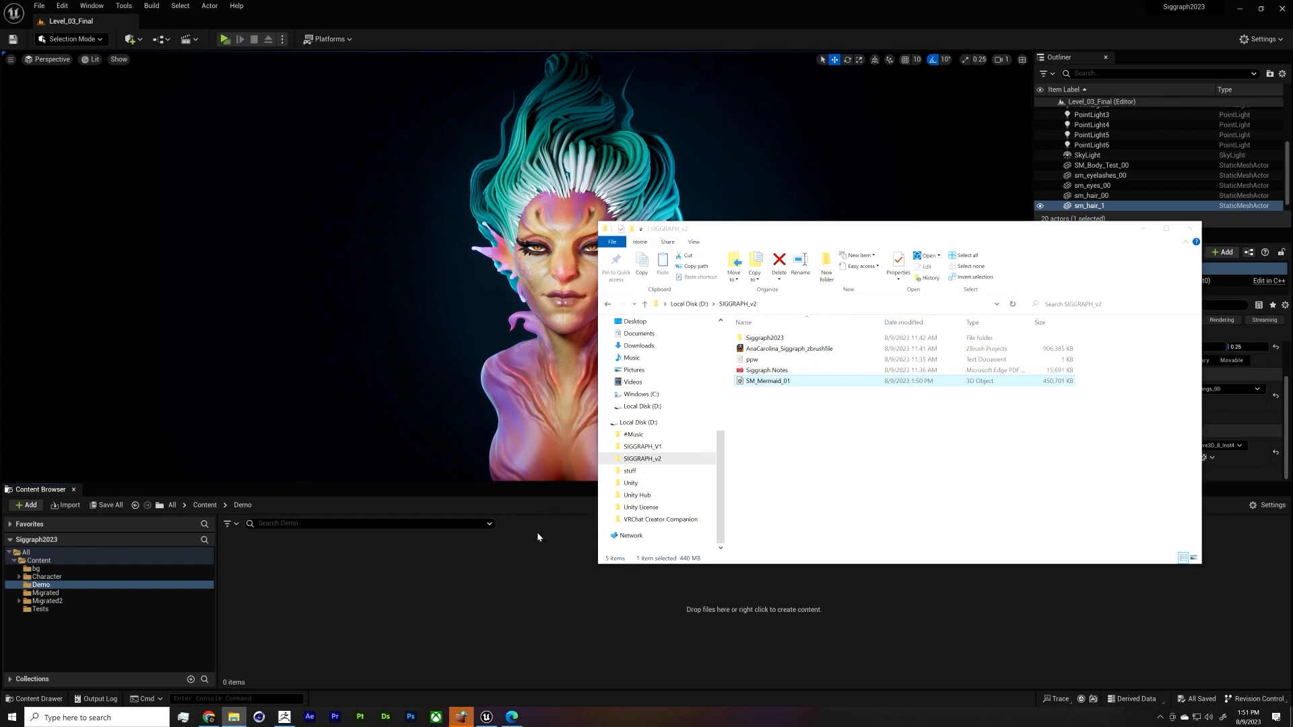
Step: Minimize File Explorer and import all of SM_Mermaid_01 as a static mesh with Create New Materials and the existing import options
left_click(1139, 229)
left_click_drag(623, 177, 817, 154)
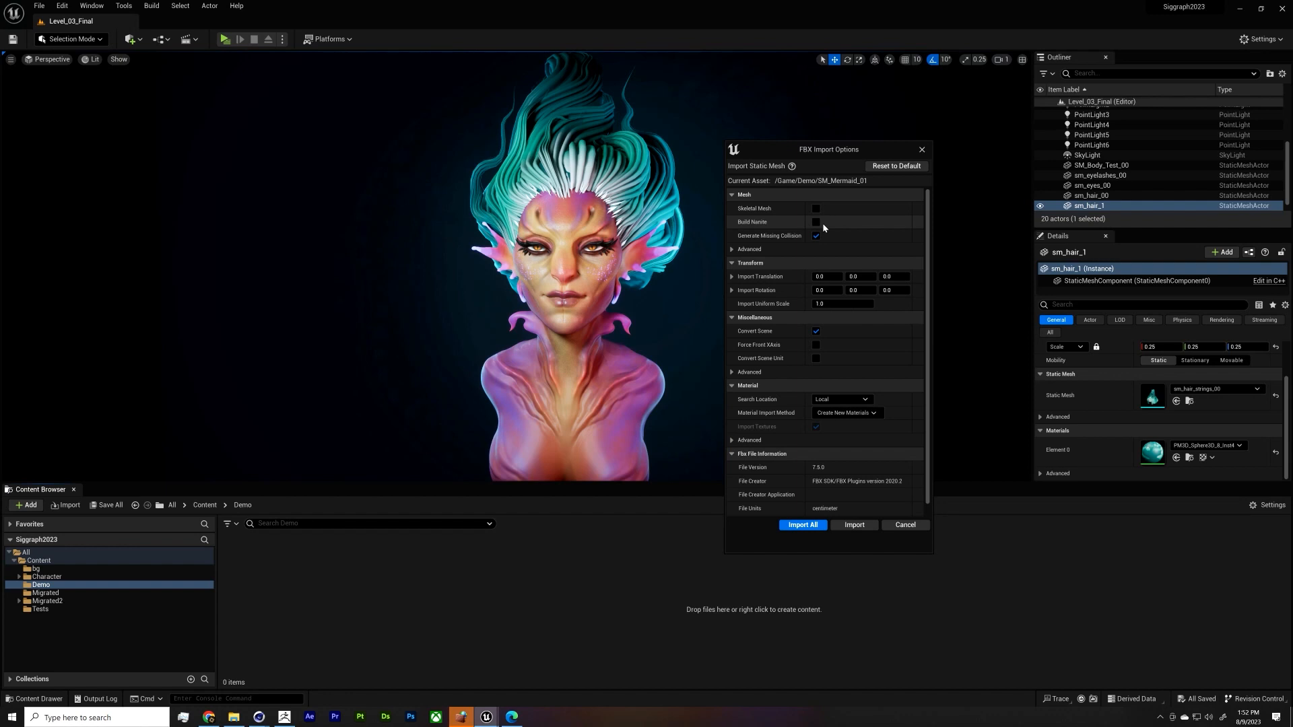
scroll(815, 272, "down", 1)
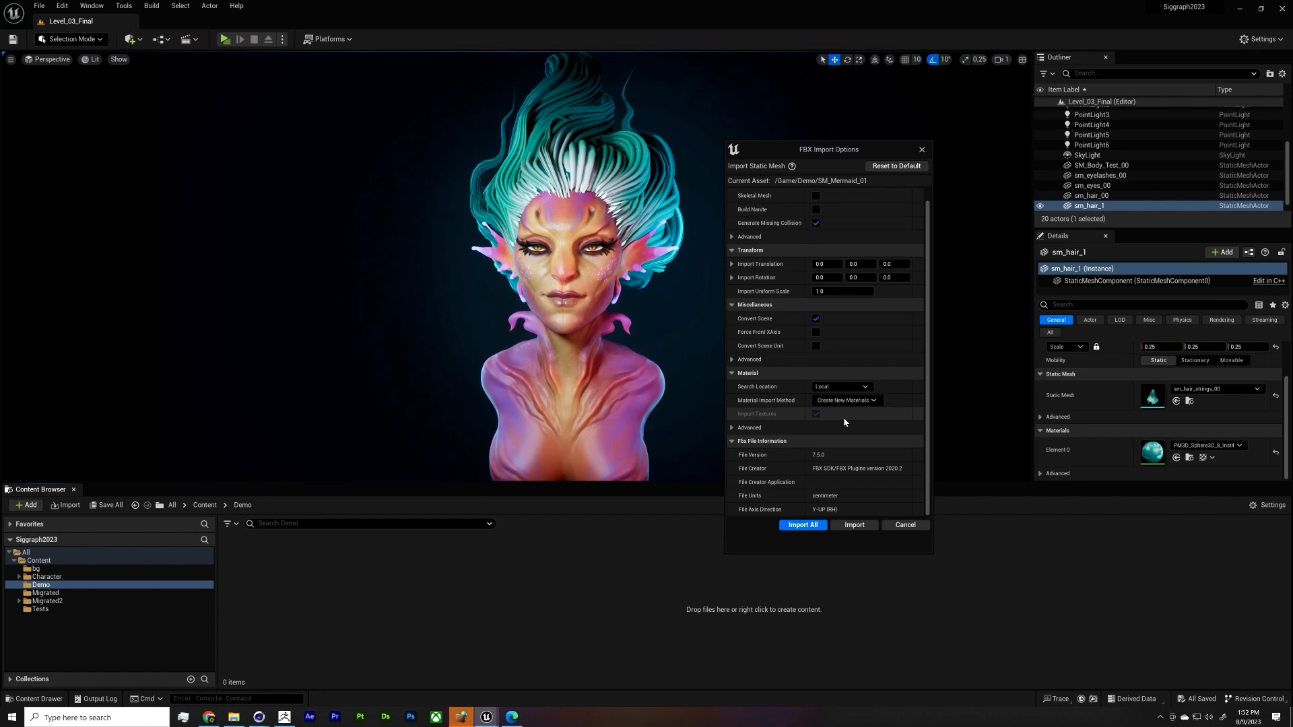
left_click(813, 524)
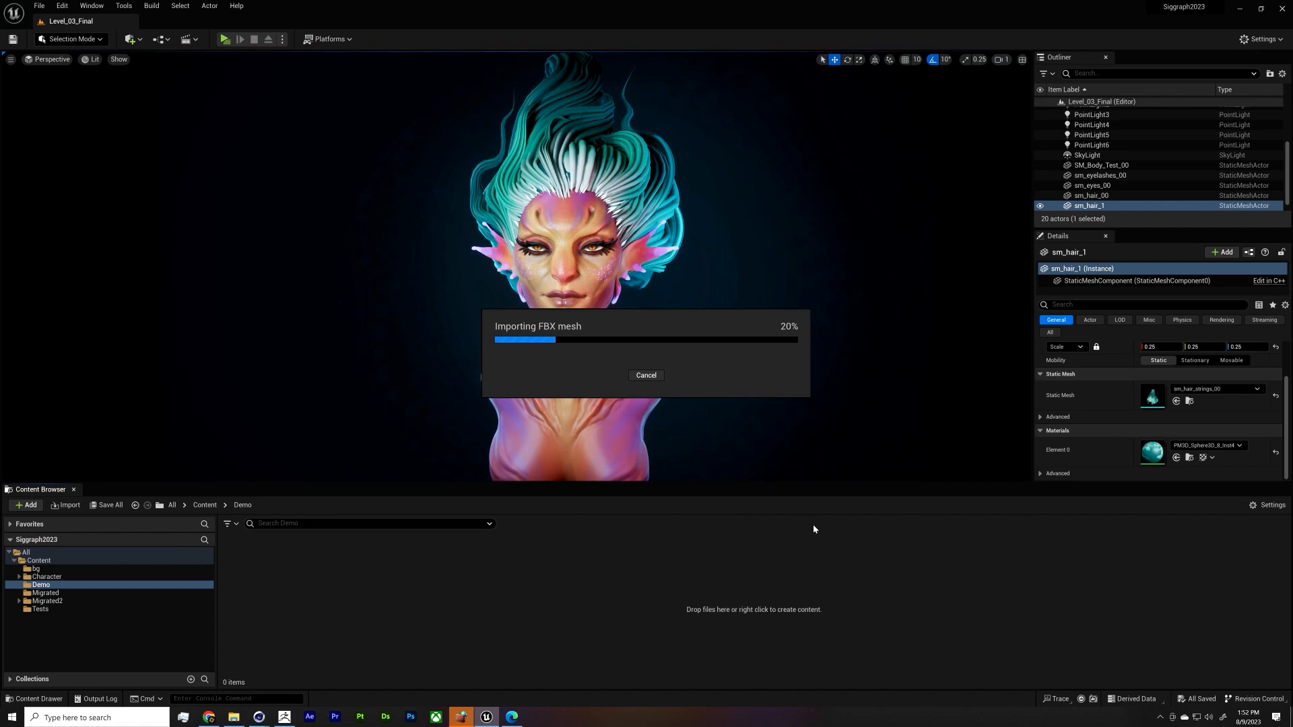
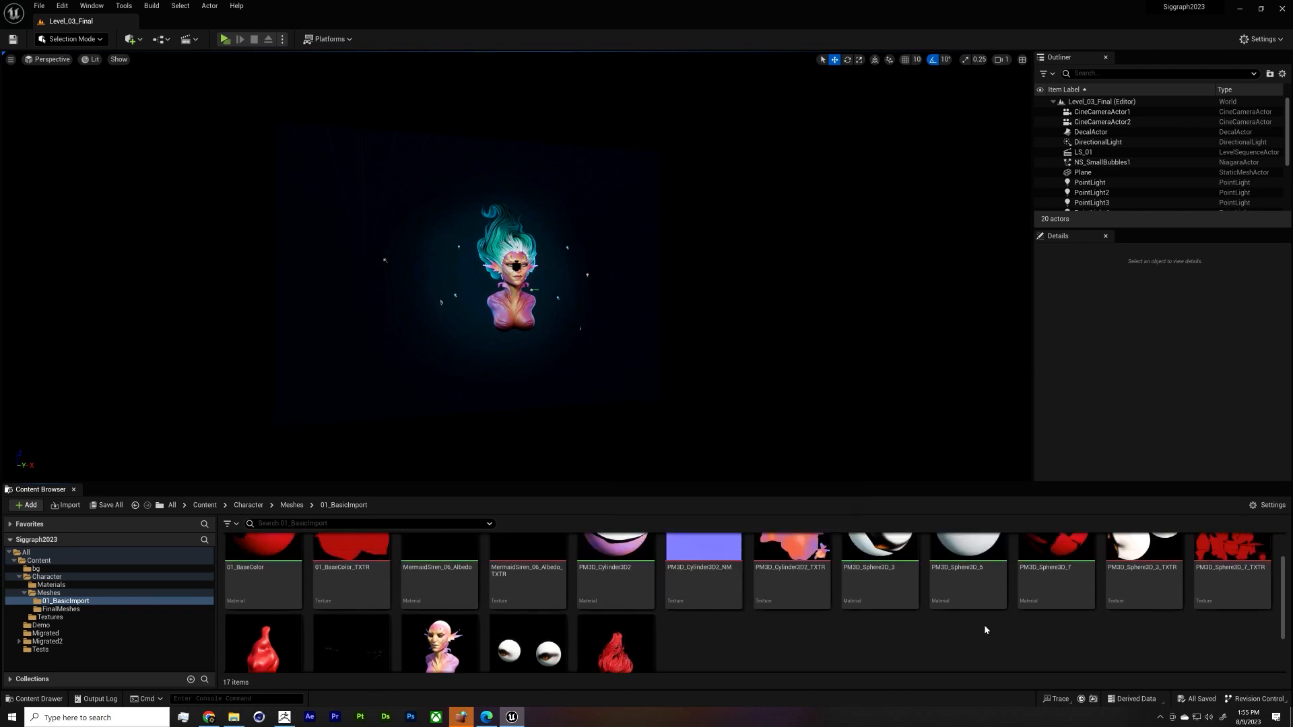
Step: Examine the SM_Mermaid_00 static meshes in the 01_BasicImport folder
scroll(984, 629, "down", 2)
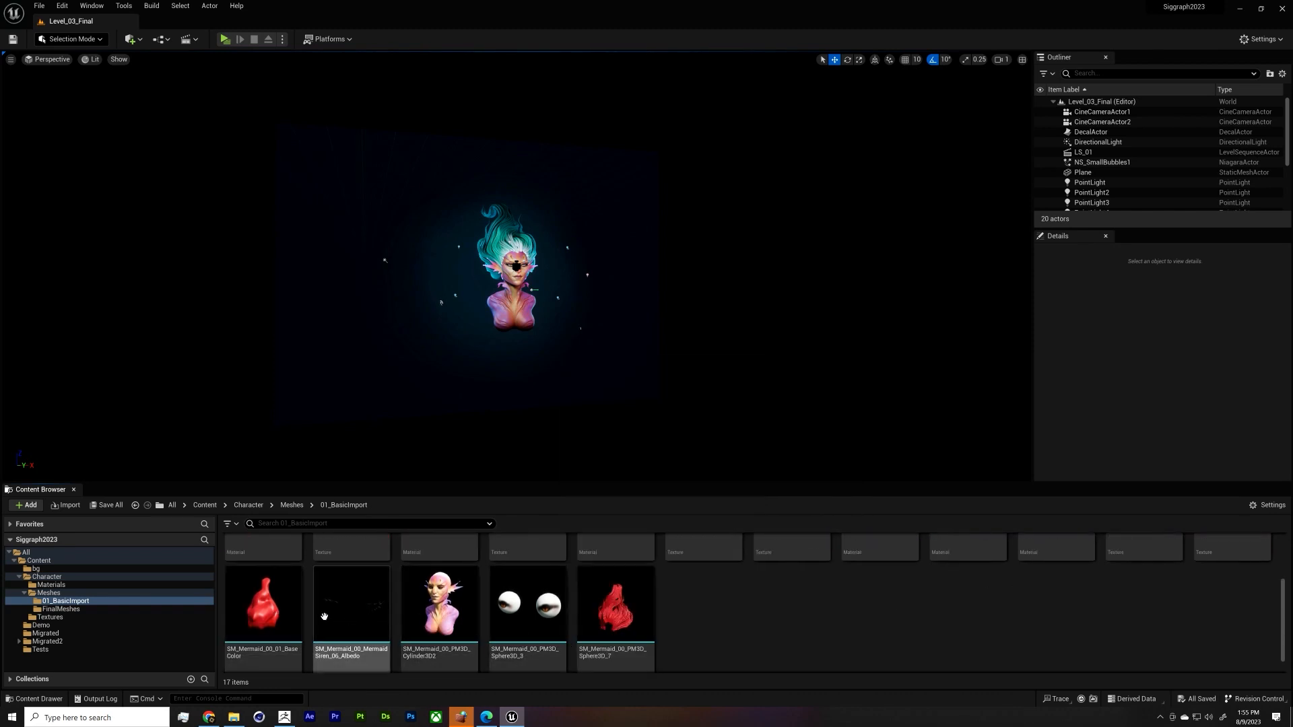
mouse_move(278, 601)
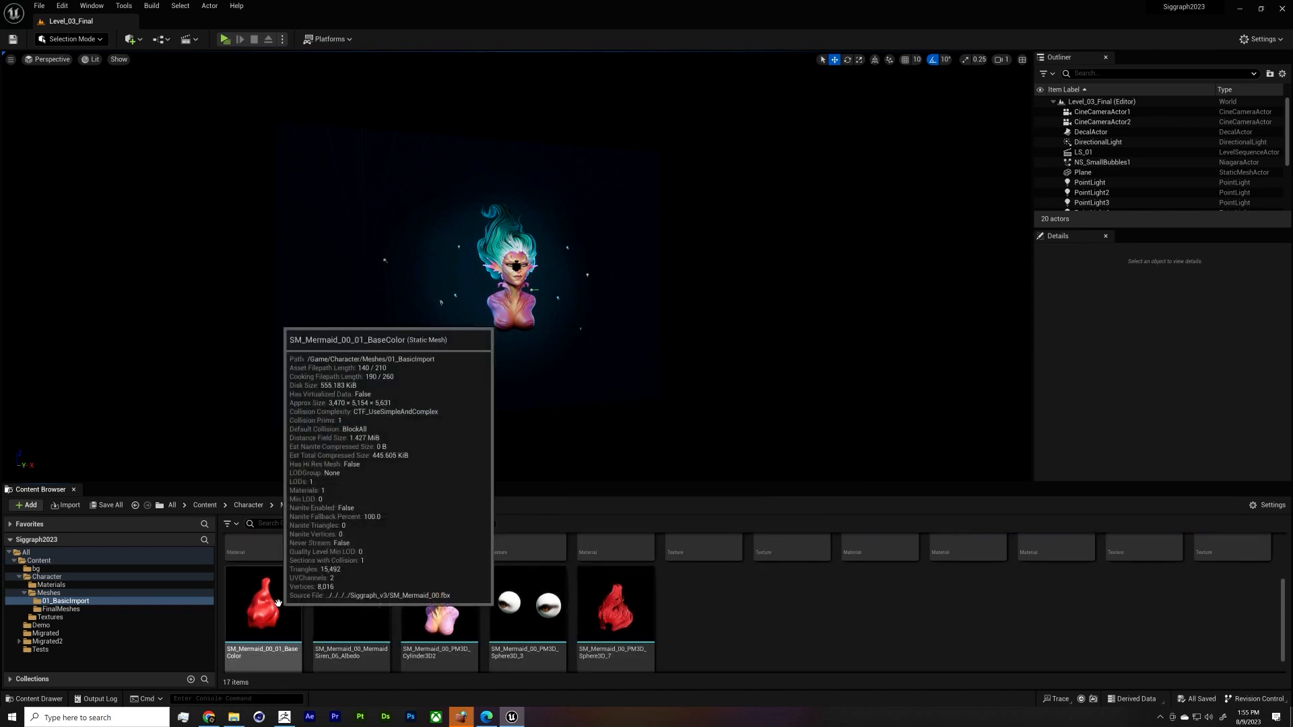
mouse_move(612, 591)
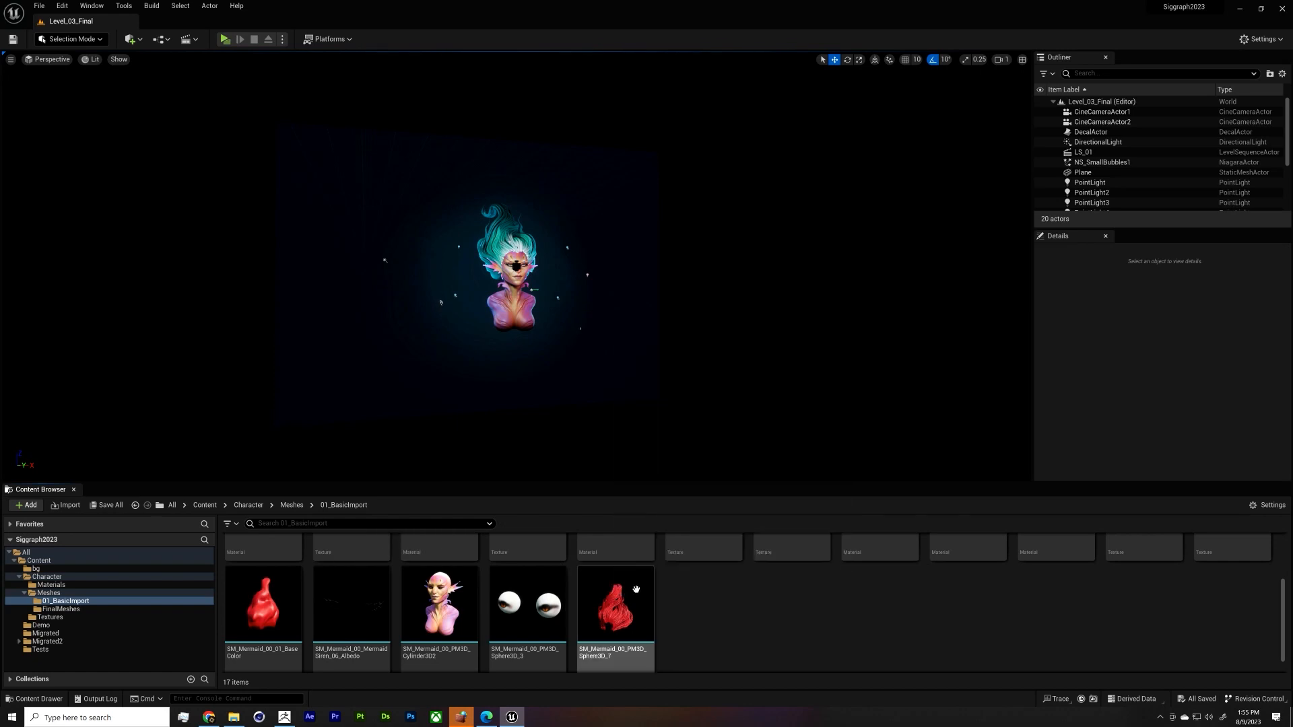
Step: Create a new level named Level_01_base2 in the Content folder, save it and open it
left_click(248, 505)
left_click(206, 506)
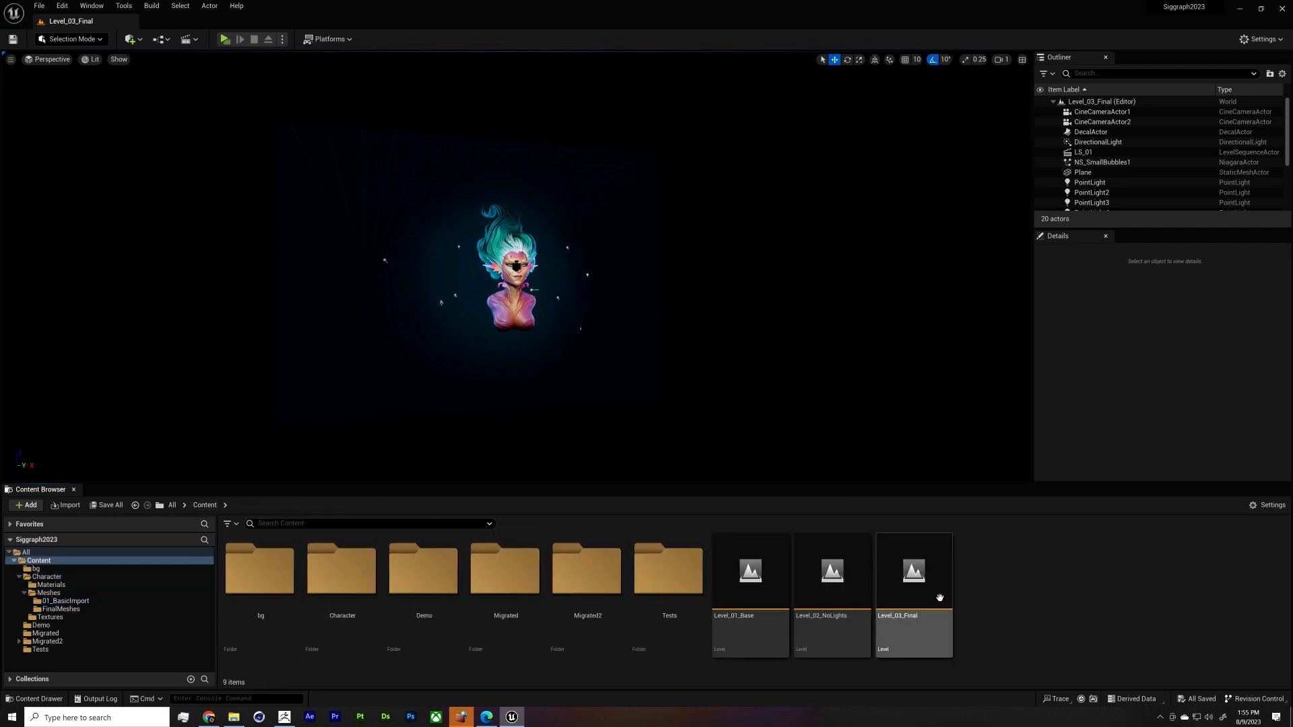
right_click(978, 599)
left_click(1079, 329)
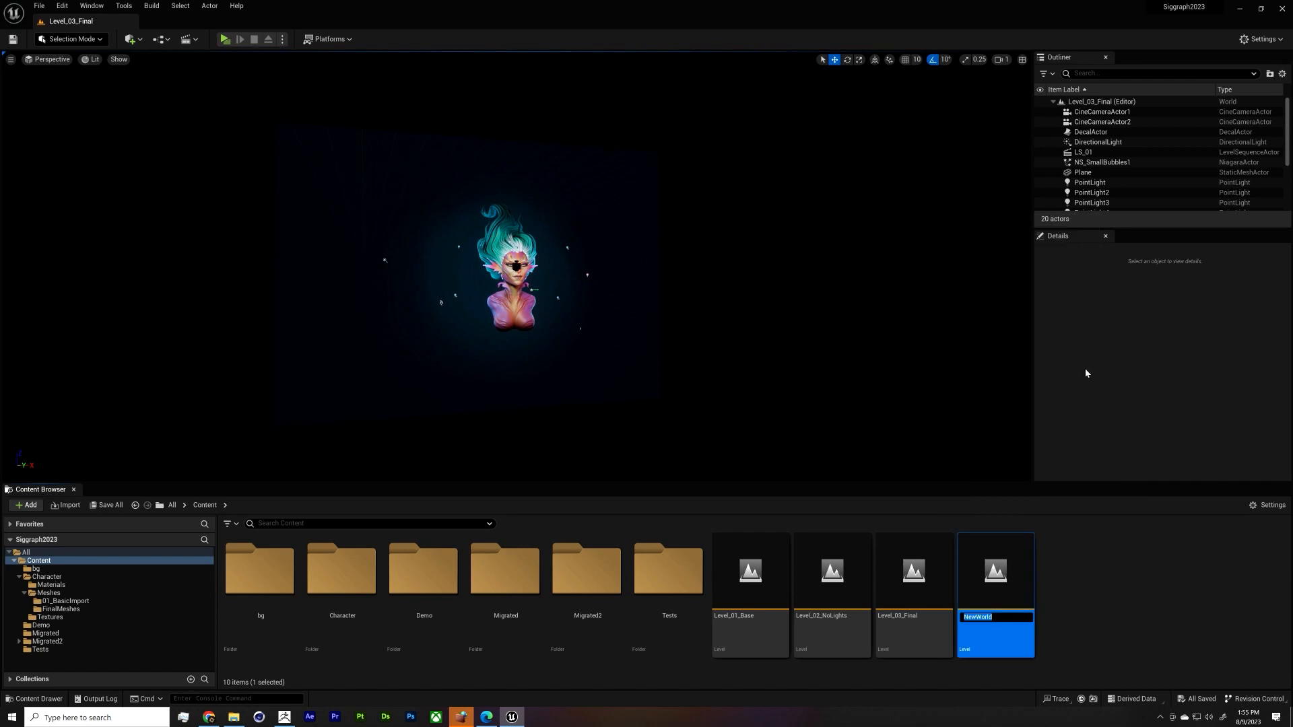
type("Level_01_base2")
key("Return")
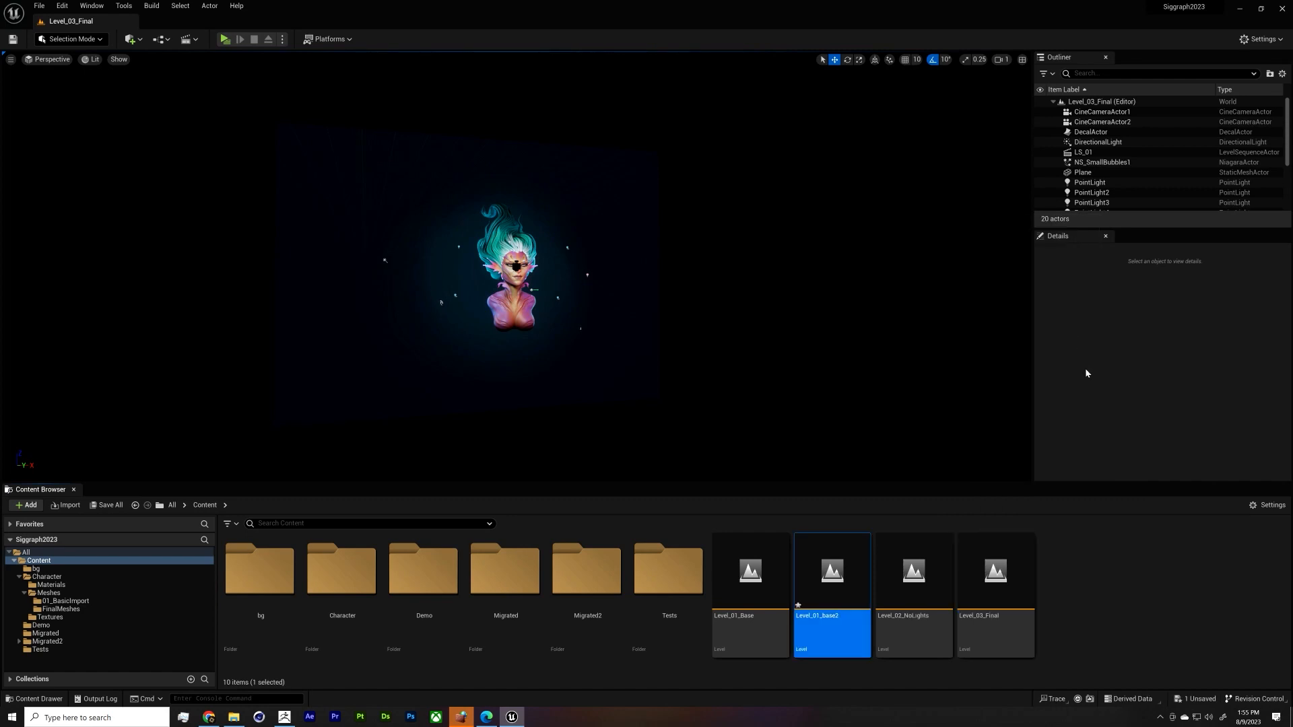
double_click(841, 542)
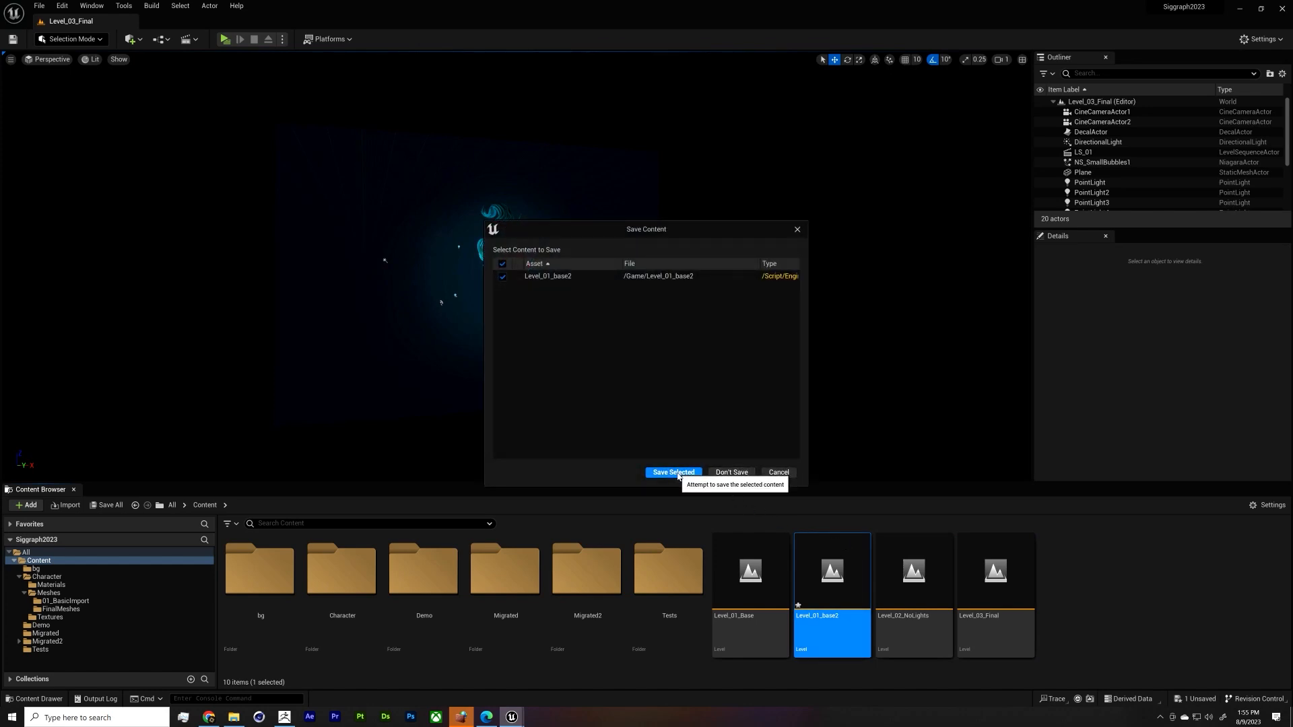
left_click(720, 474)
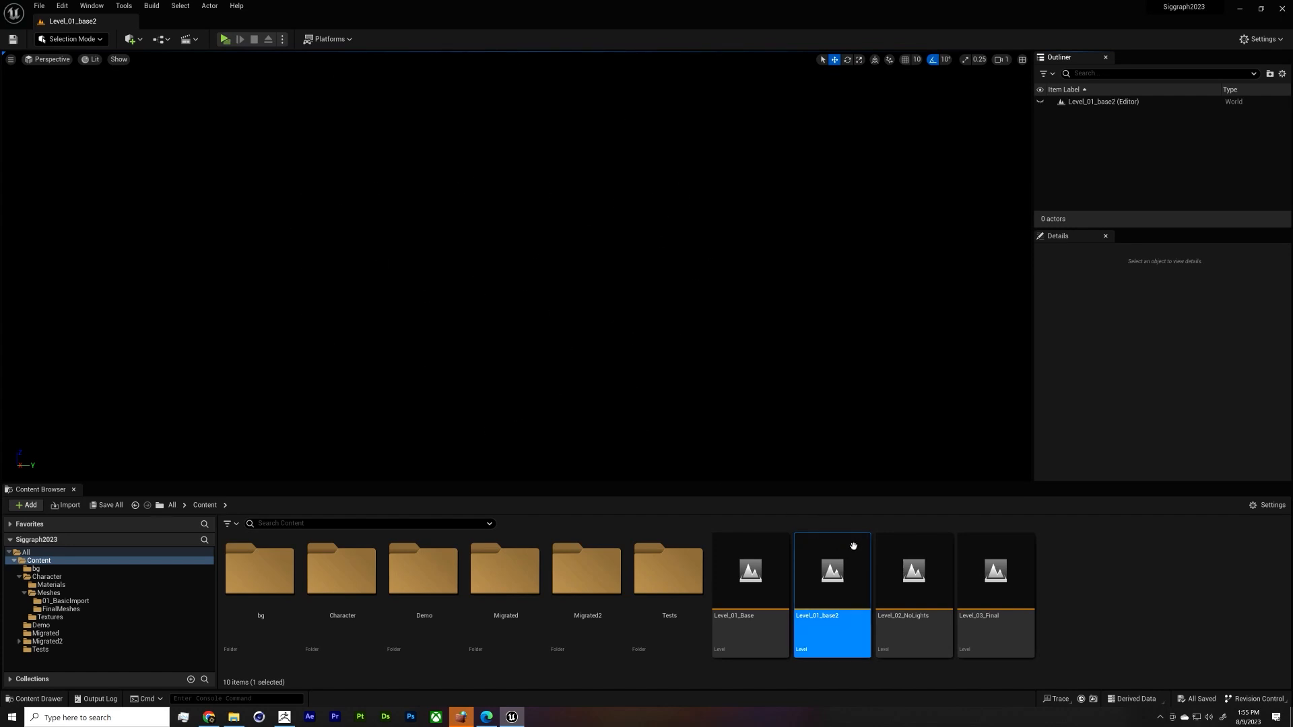
right_click(1129, 569)
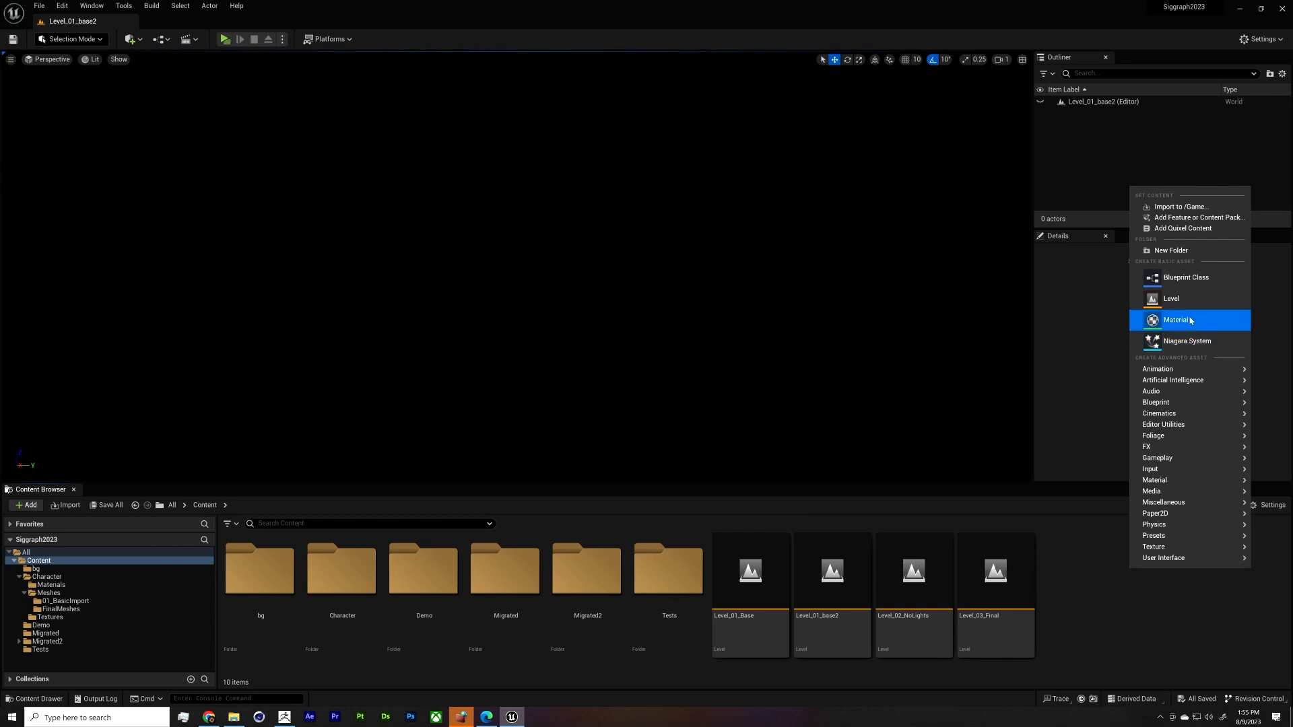
left_click(1071, 629)
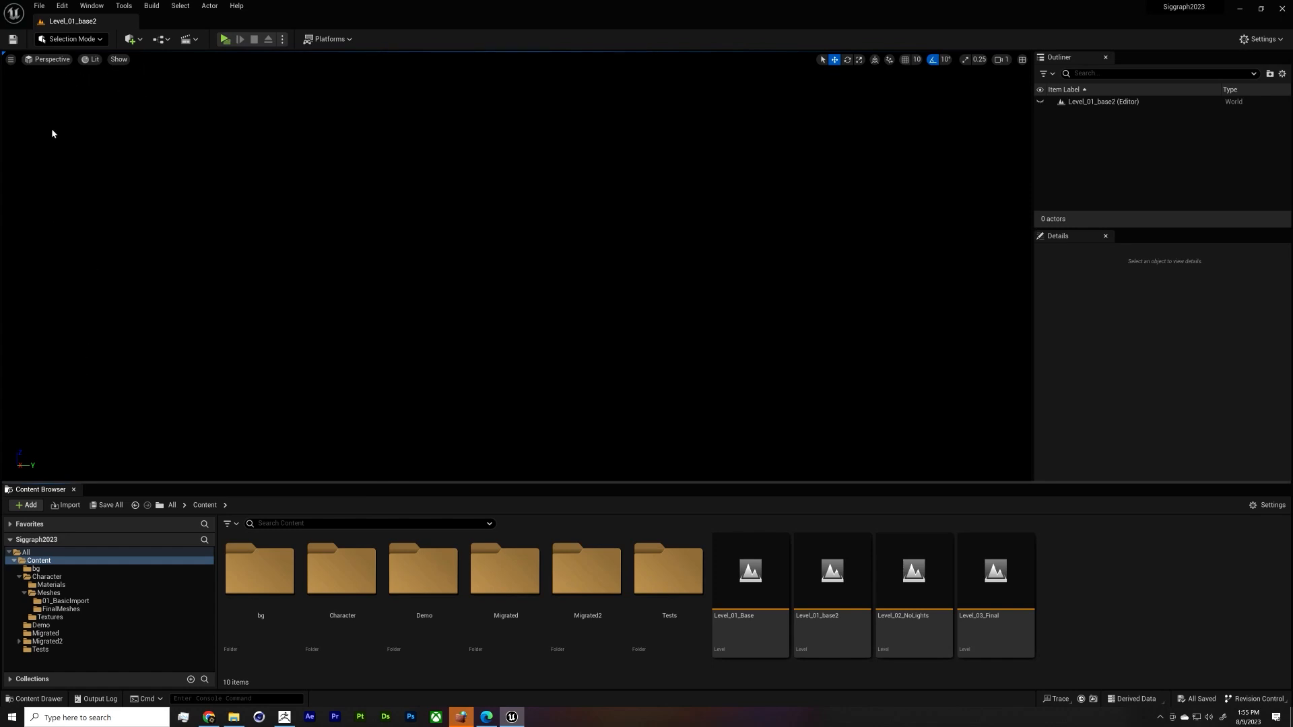
Step: Show the placeable actors and add a Directional Light and a Sky Light to the empty level
left_click(141, 40)
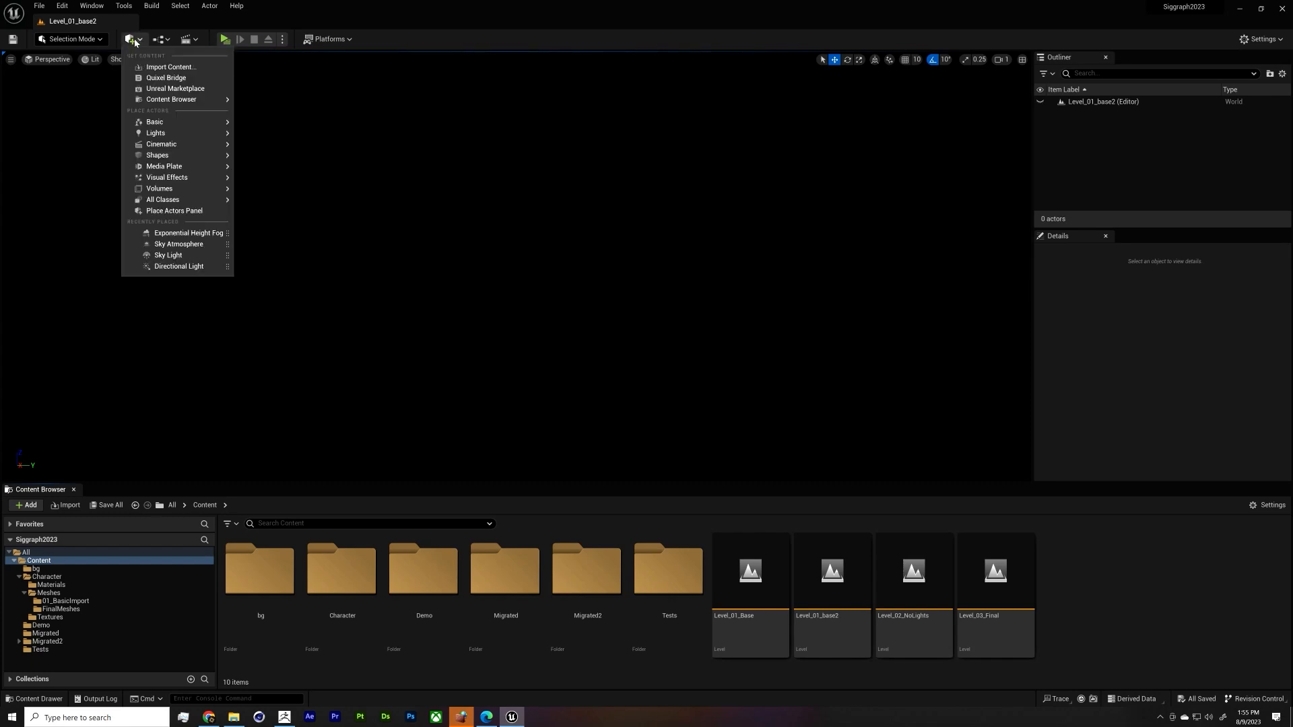
left_click(181, 215)
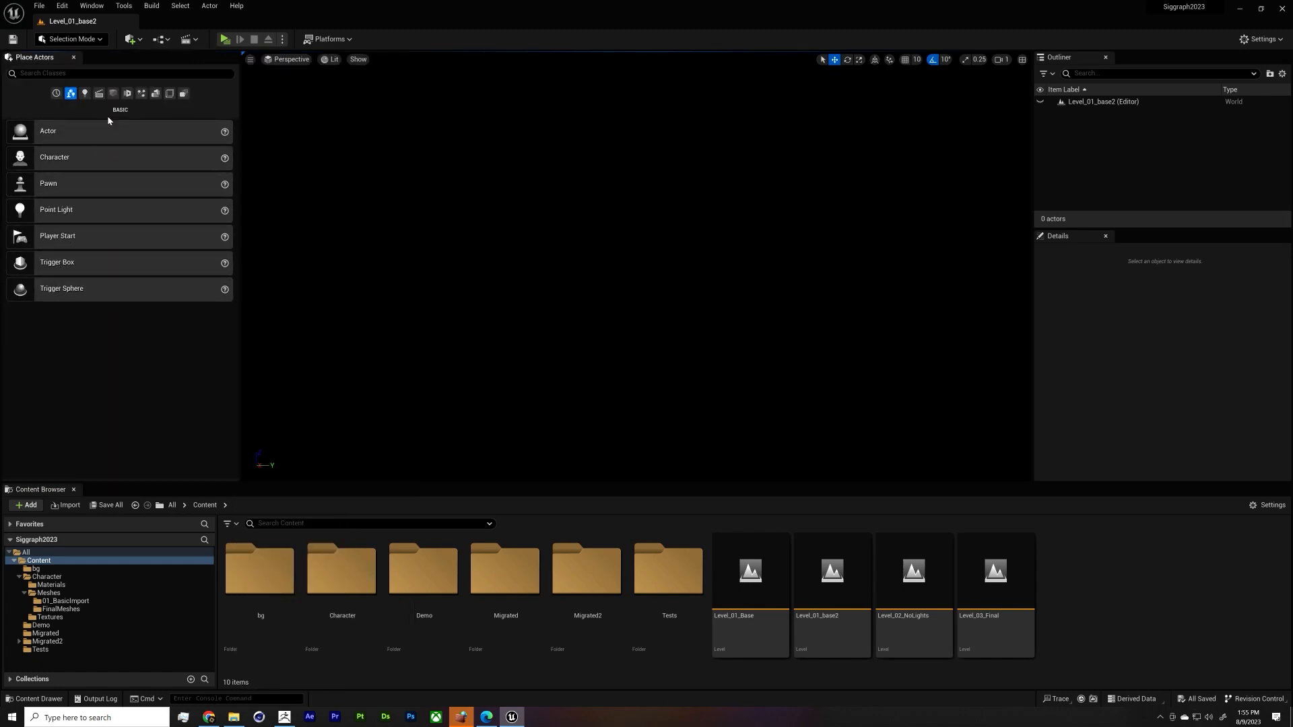
left_click(85, 93)
left_click_drag(86, 131, 371, 168)
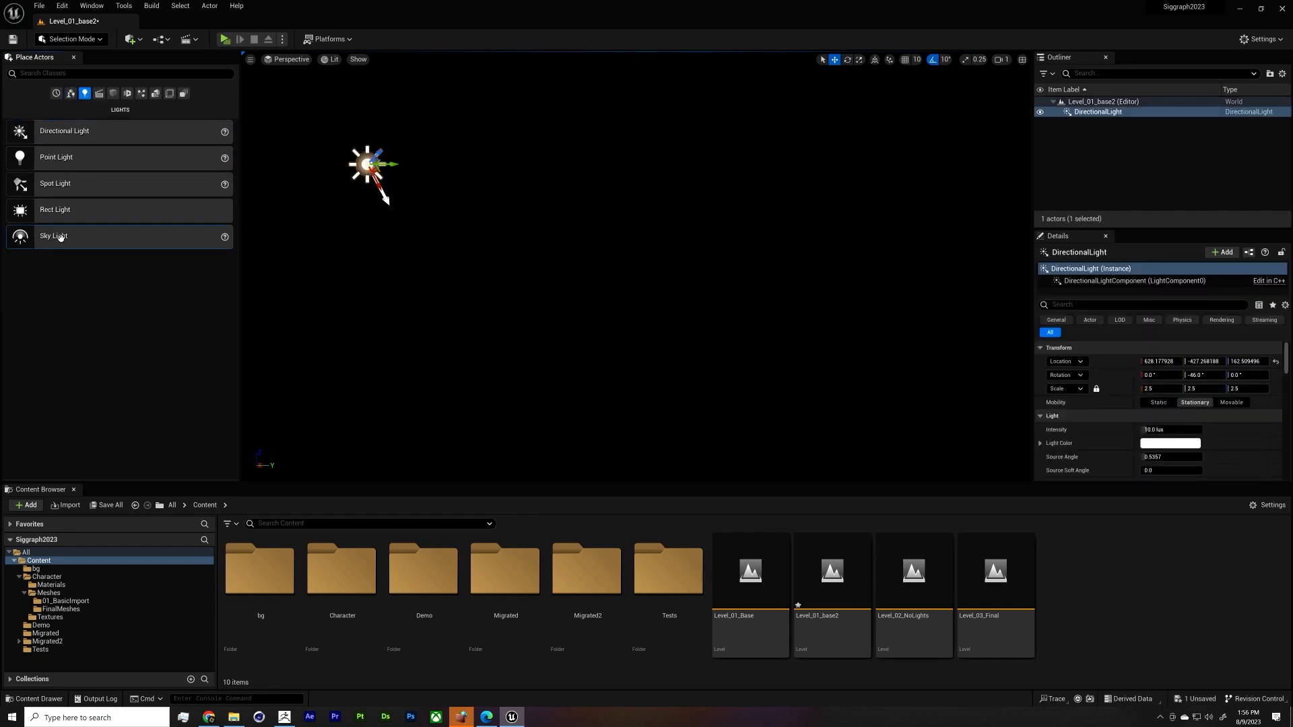
left_click_drag(91, 236, 343, 235)
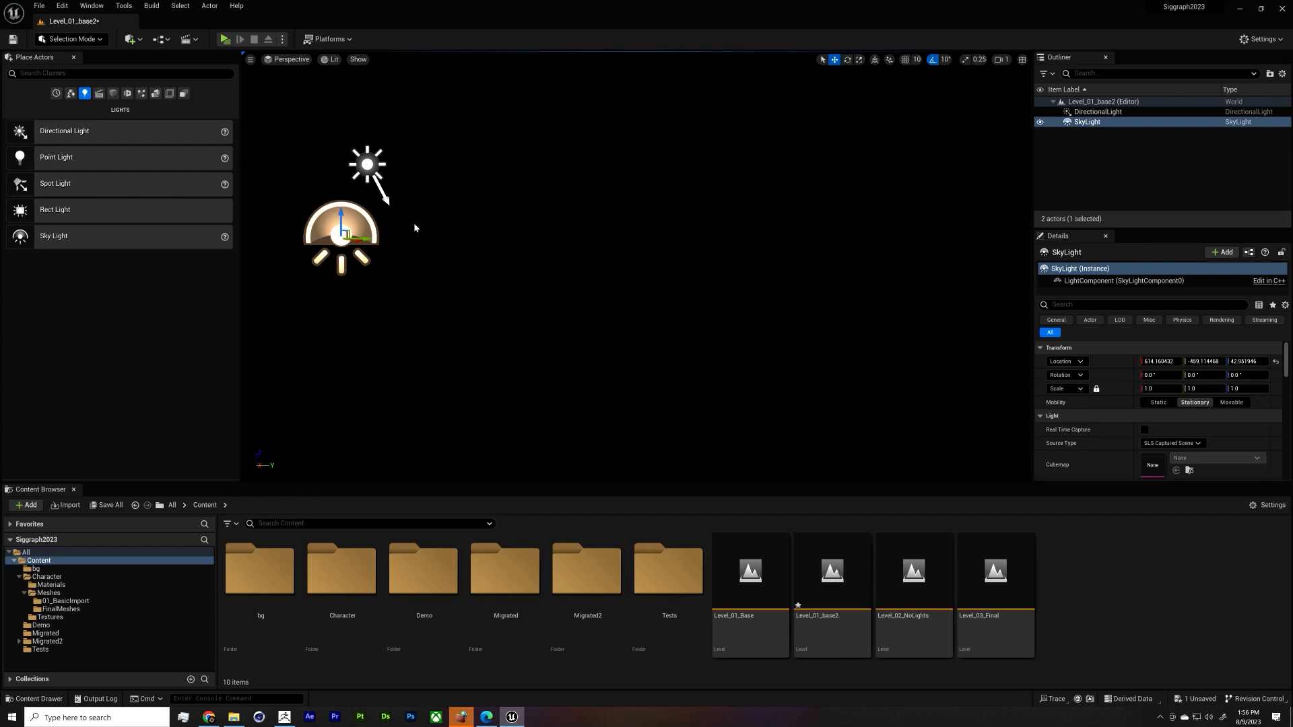
Step: Find and add a Sky Atmosphere and an Exponential Height Fog to the level
left_click(48, 73)
type("sky")
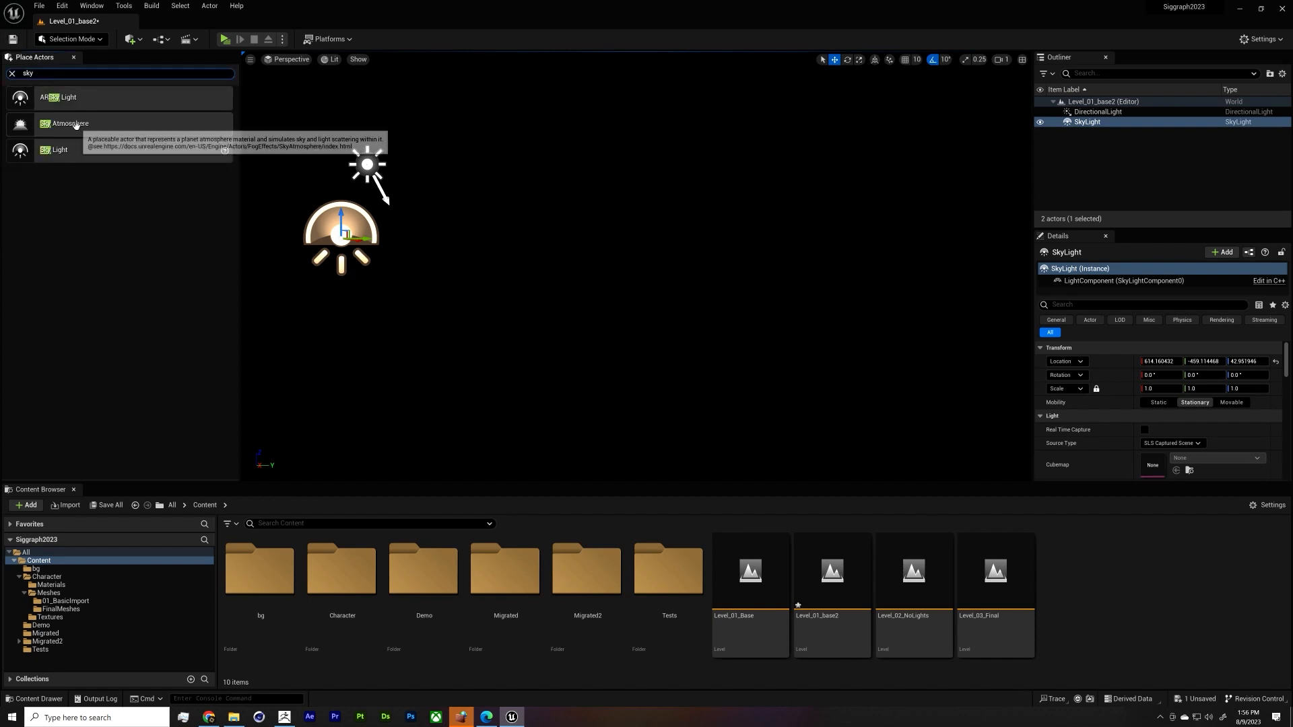
left_click_drag(76, 125, 490, 183)
right_click_drag(543, 220, 536, 210)
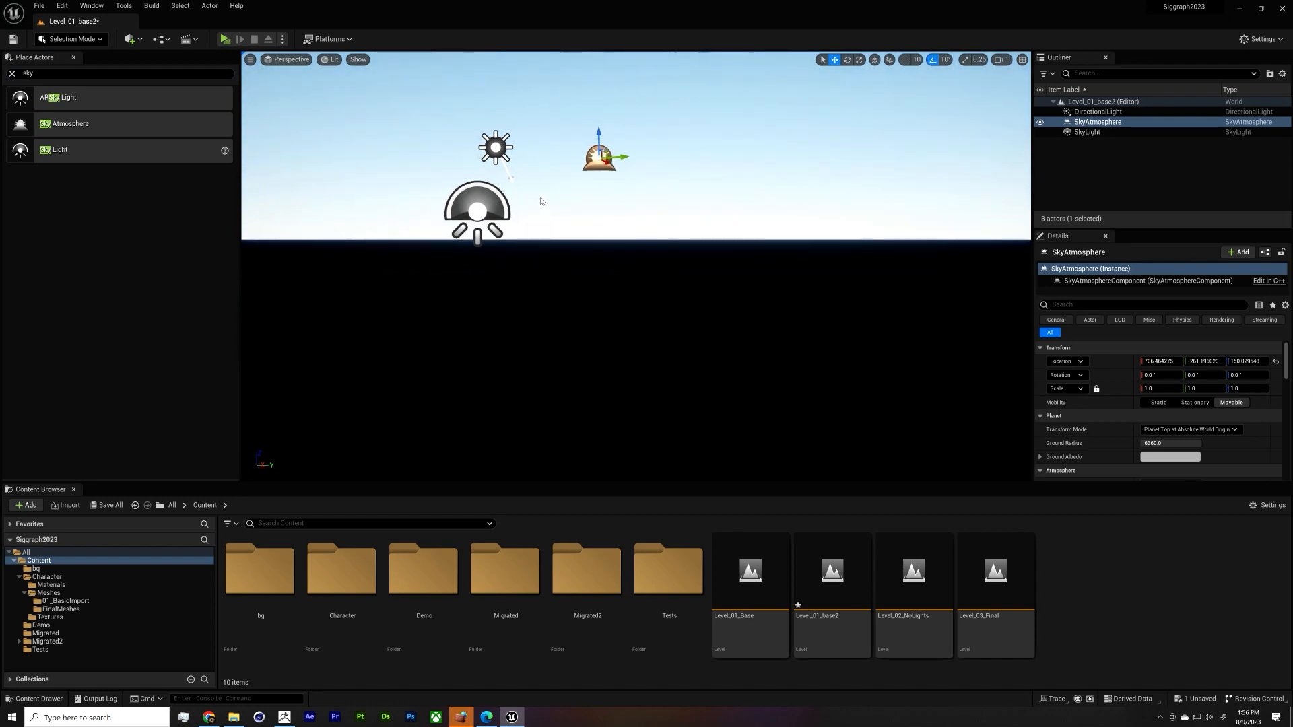
left_click(24, 73)
type("fog")
left_click_drag(73, 111, 443, 221)
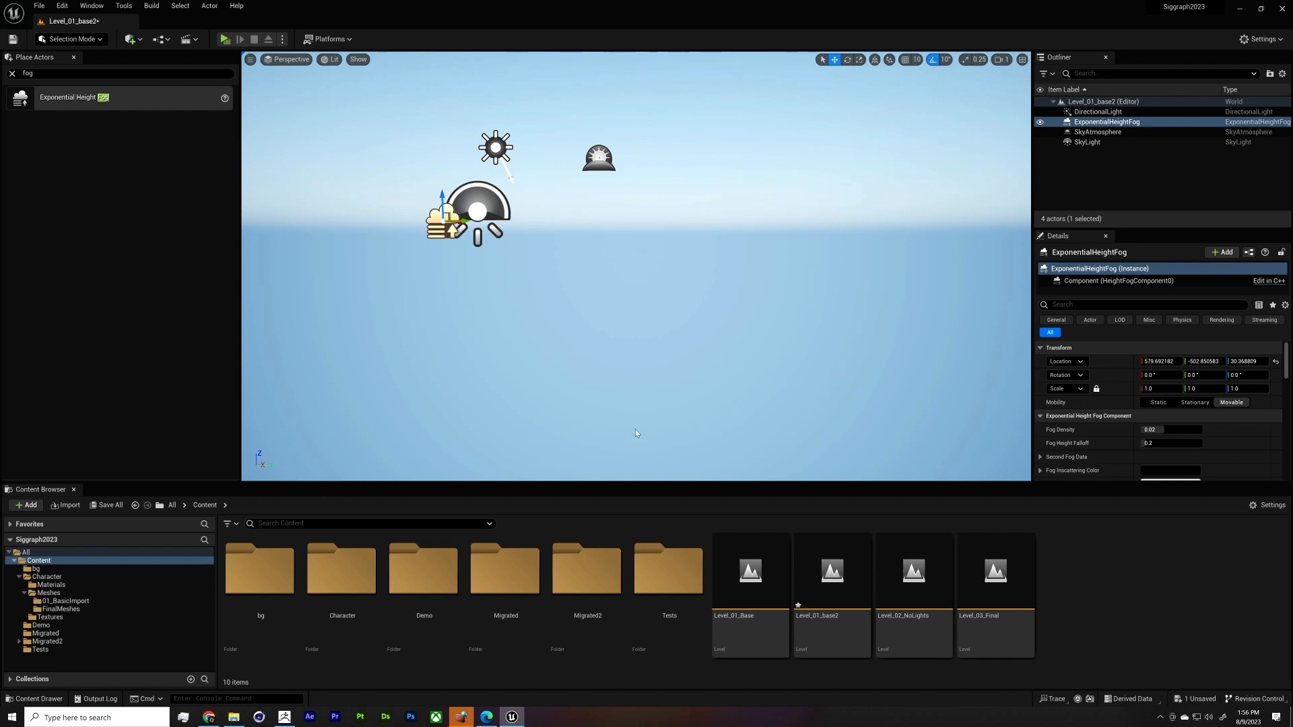
Step: Place all five SM_Mermaid_00 static meshes from the Character folder's Meshes/01_BasicImport subfolder together in the level
double_click(344, 585)
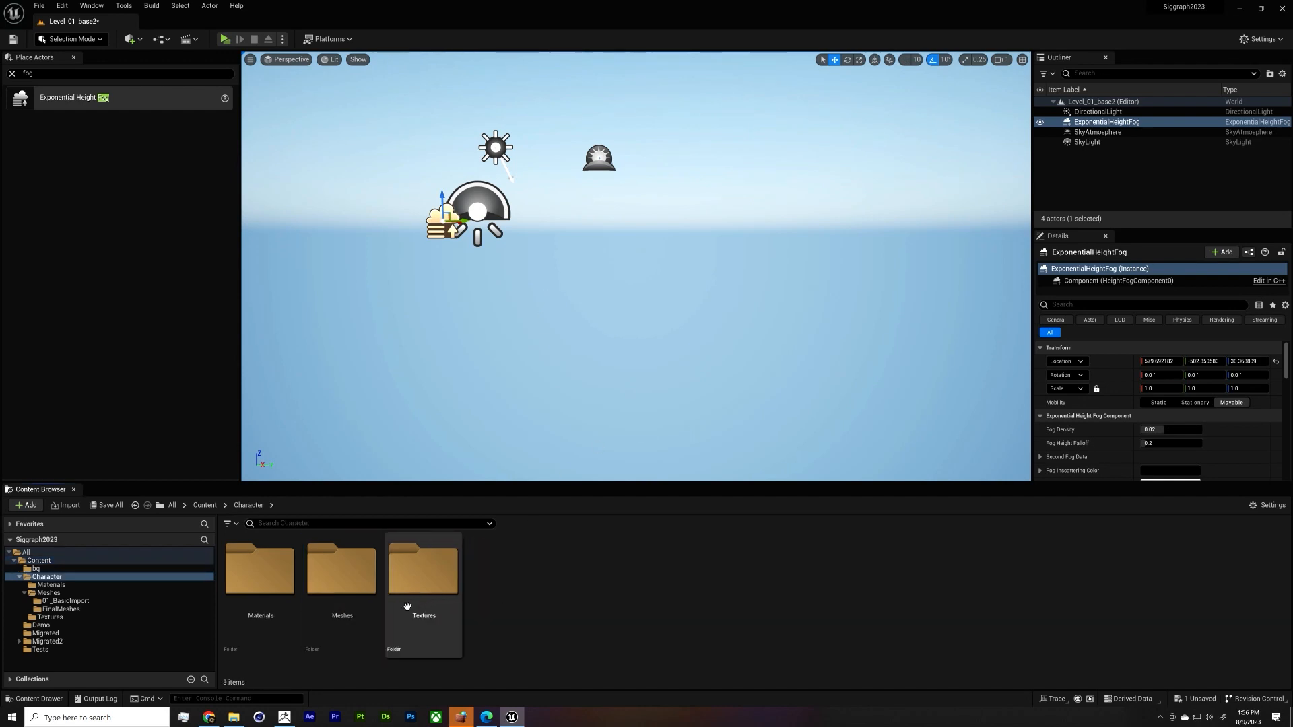
double_click(351, 593)
double_click(266, 578)
scroll(613, 640, "down", 1)
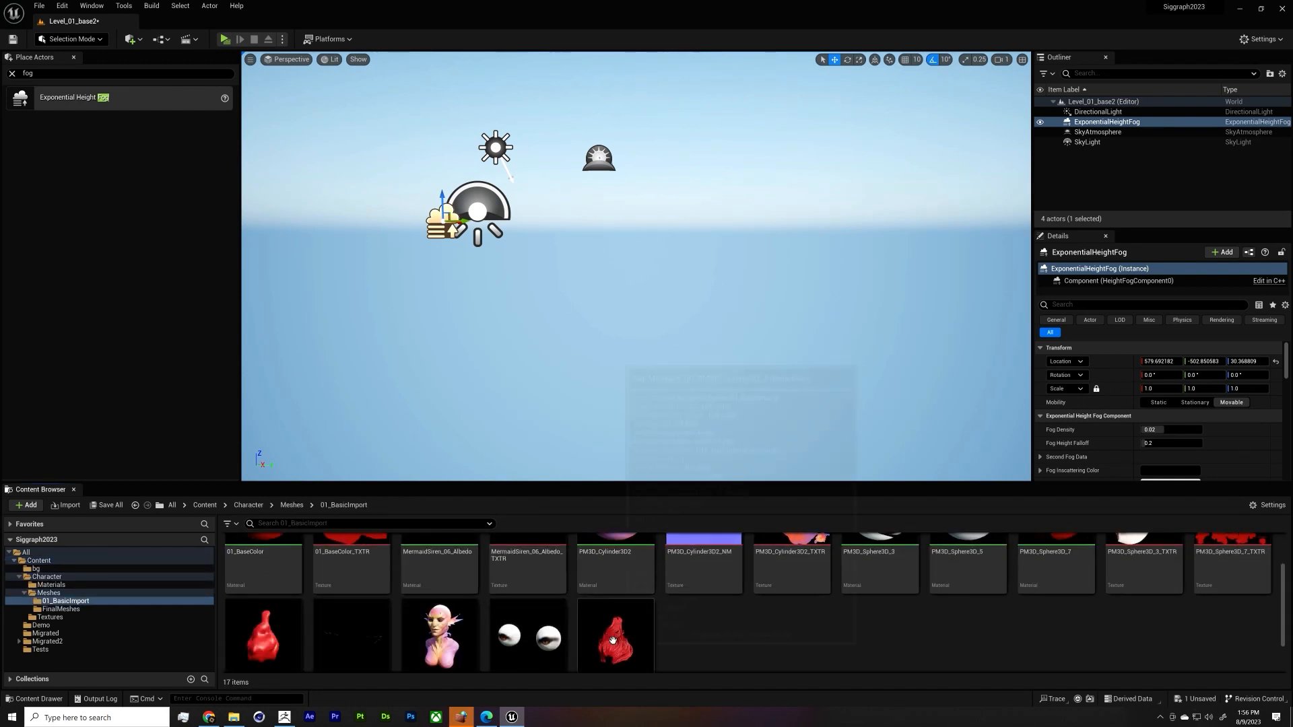
left_click(613, 640)
left_click(273, 618, "shift")
scroll(453, 627, "down", 1)
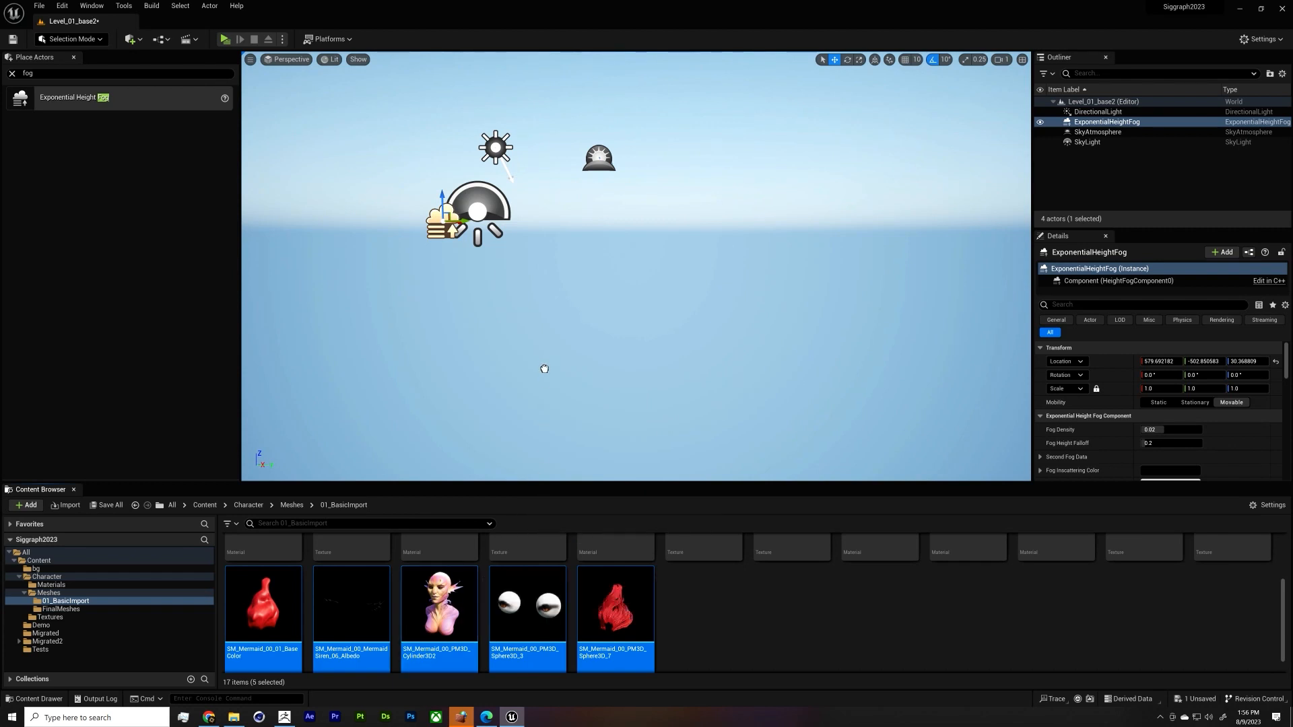
left_click_drag(549, 359, 556, 372)
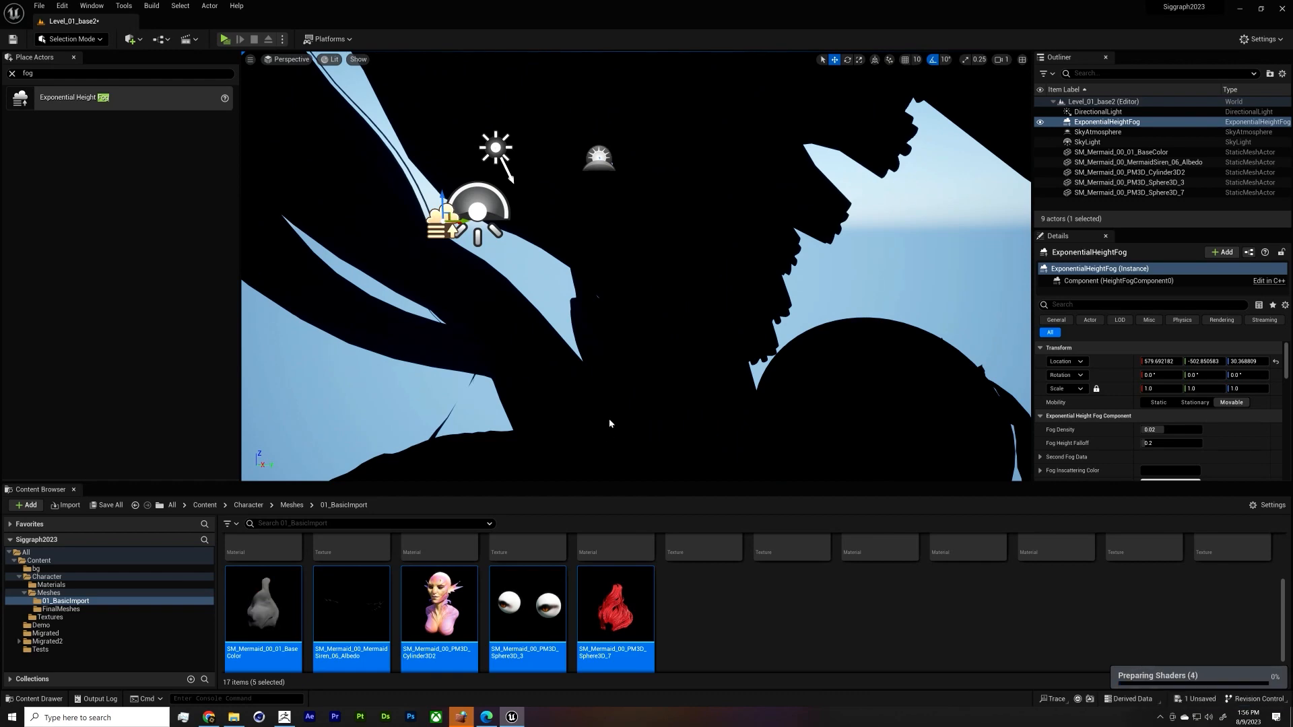
scroll(609, 422, "down", 8)
left_click_drag(607, 379, 579, 286, "alt")
key("e")
key("r")
scroll(571, 267, "up", 2)
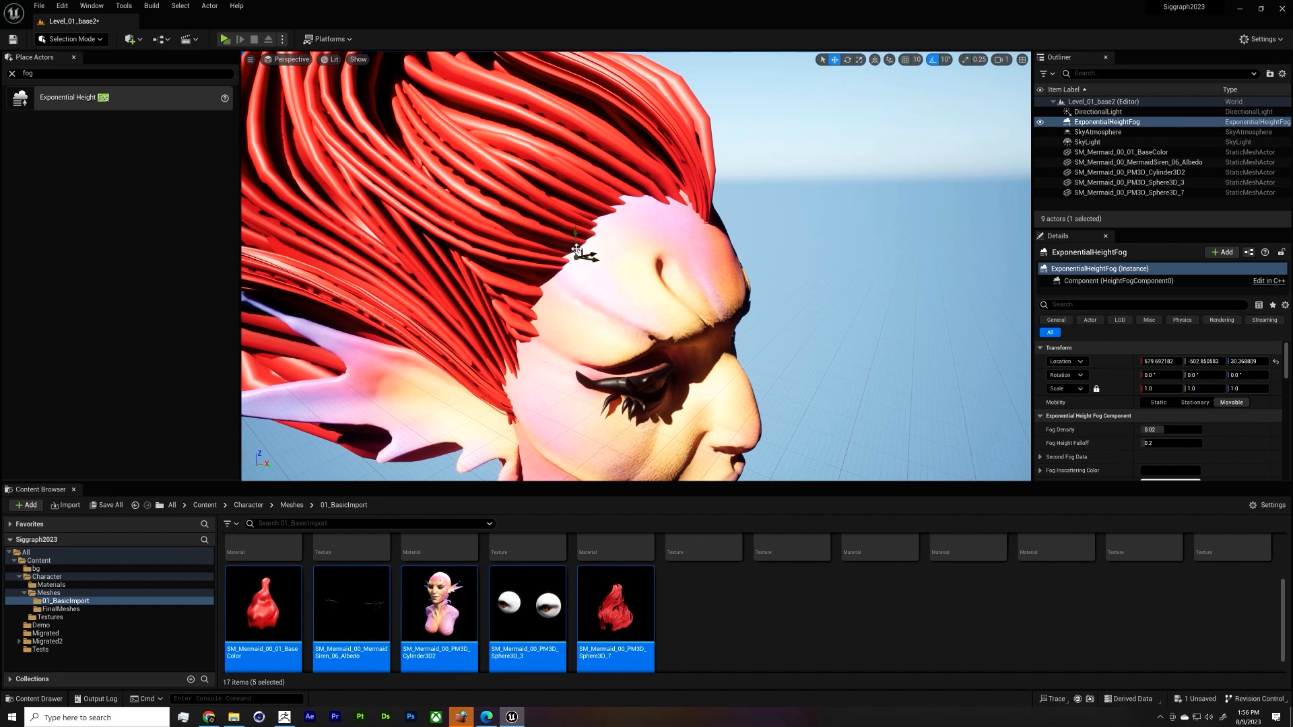
key("w")
key("e")
key("r")
key("w")
left_click_drag(598, 257, 595, 270)
key("e")
key("r")
Step: Scale the five SM_Mermaid_00 meshes down together to about 0.05 and frame them in the viewport
left_click(1118, 153)
left_click(1145, 192, "shift")
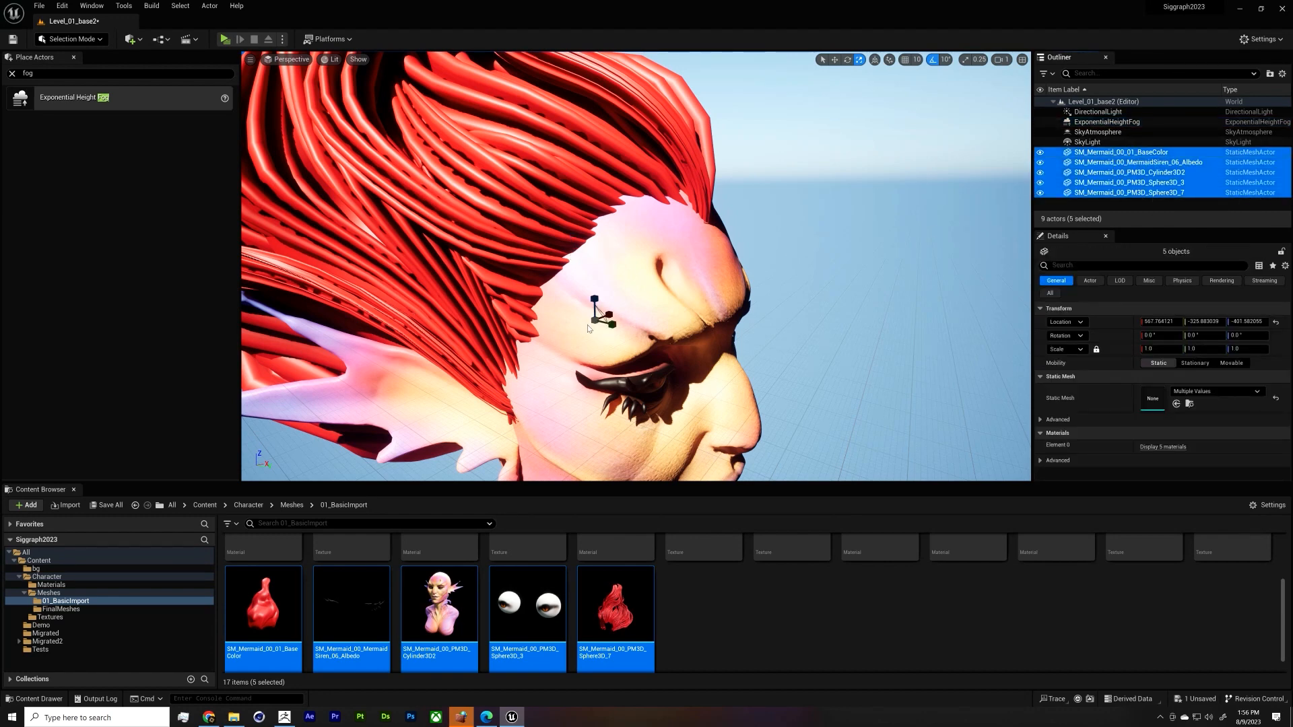
left_click_drag(587, 327, 538, 347)
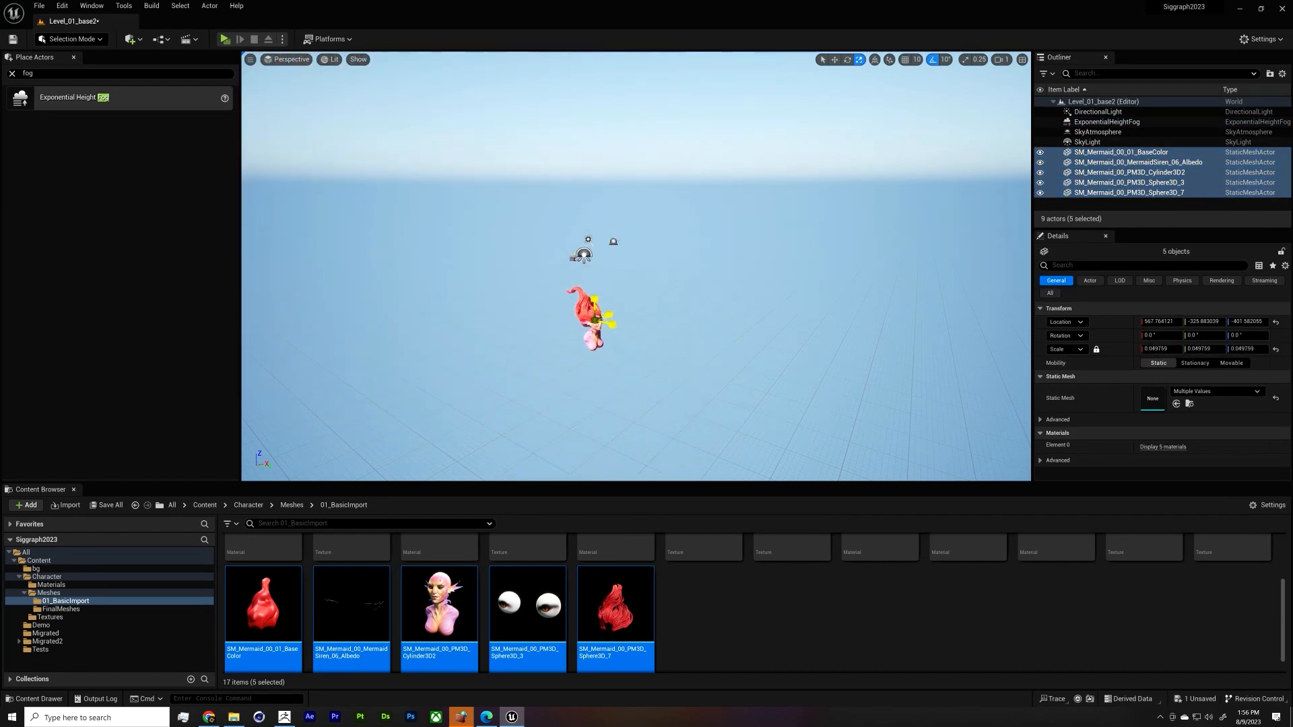
key("f")
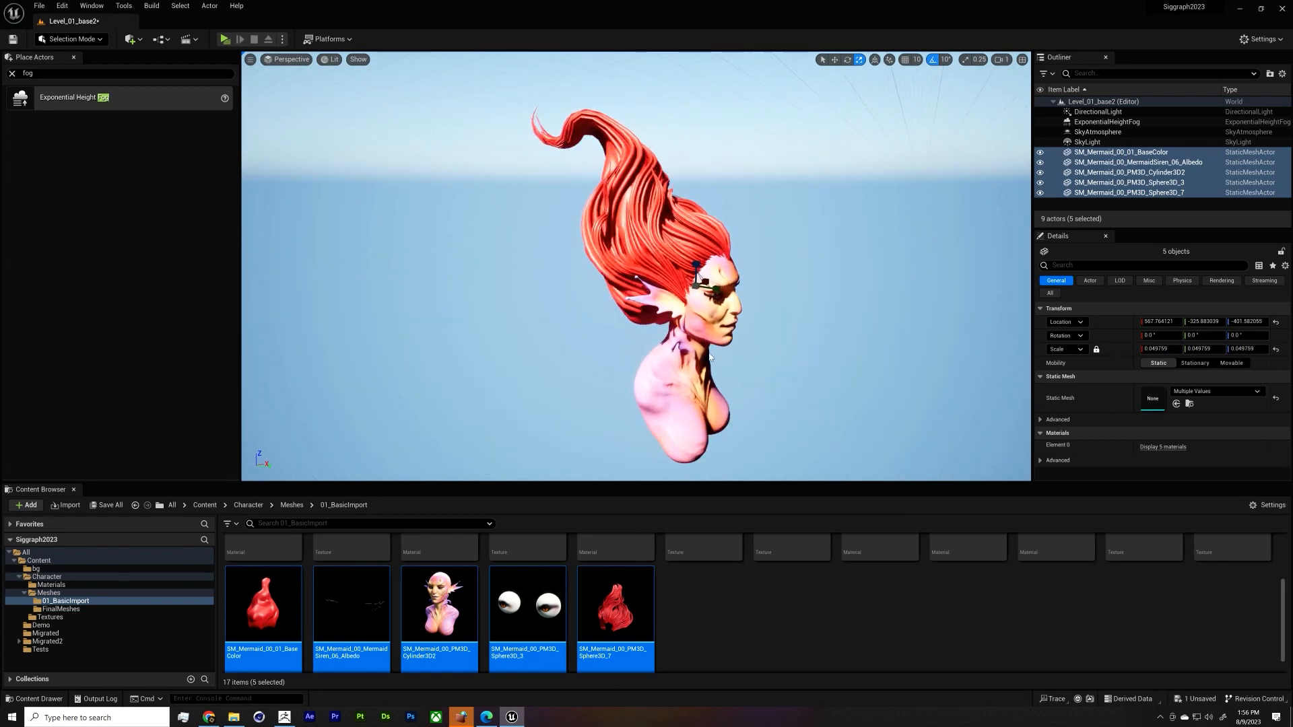
Step: Undo the last changes to the five mermaid meshes
left_click_drag(710, 356, 652, 314, "alt")
key("ctrl+z")
key("ctrl+z")
key("ctrl+z")
key("ctrl+z")
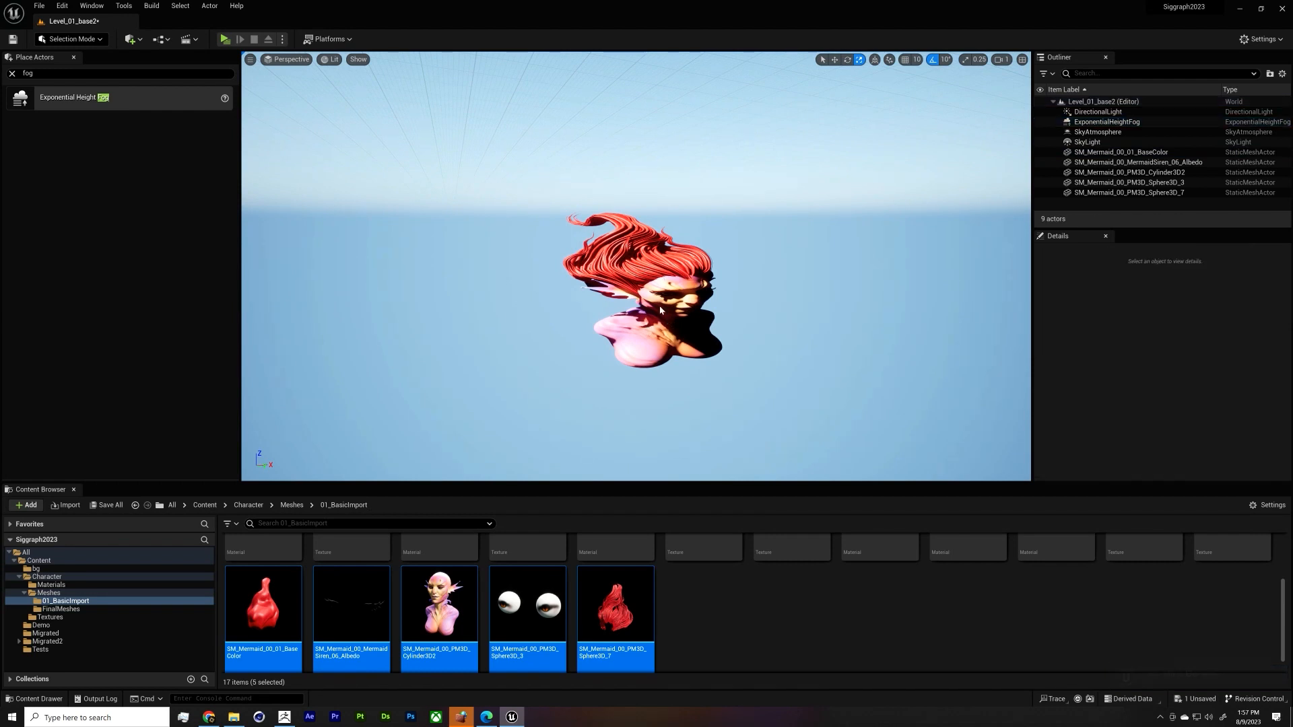
scroll(652, 283, "up", 2)
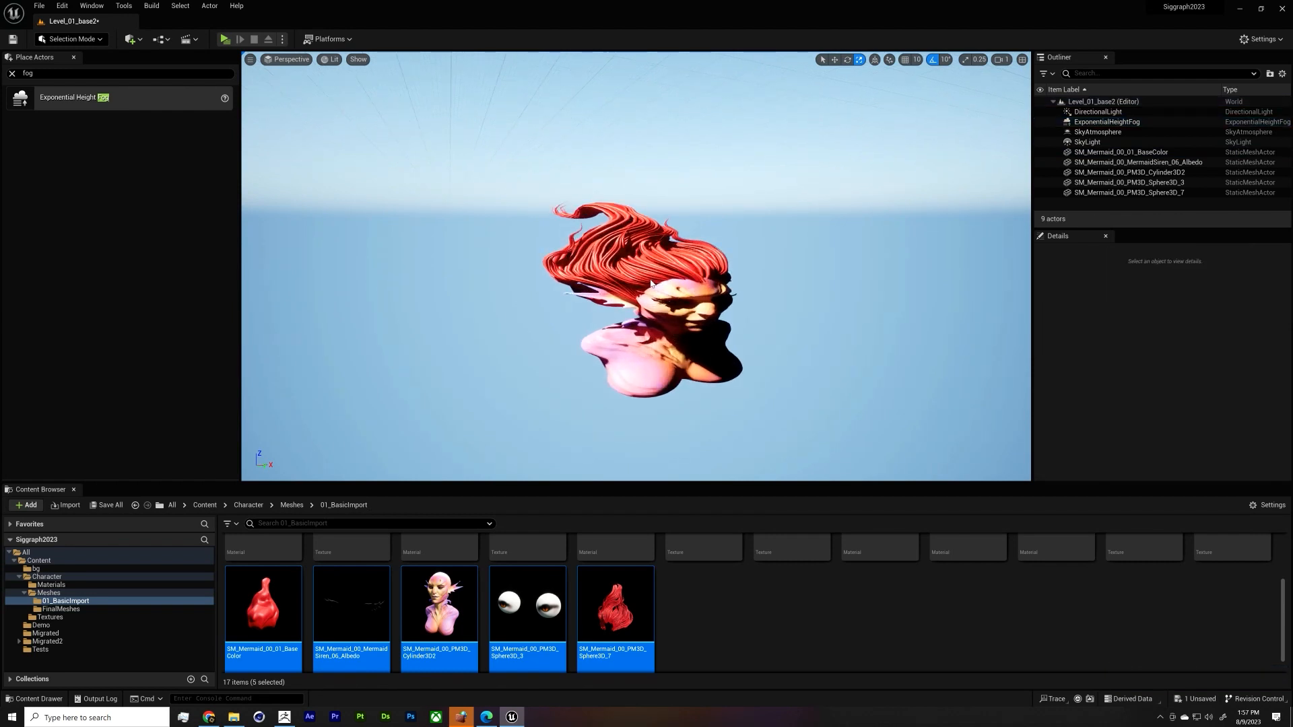
Step: Undo the recent edits back past the placement of the Exponential Height Fog and the Sky Atmosphere
key("w")
left_click(1121, 153)
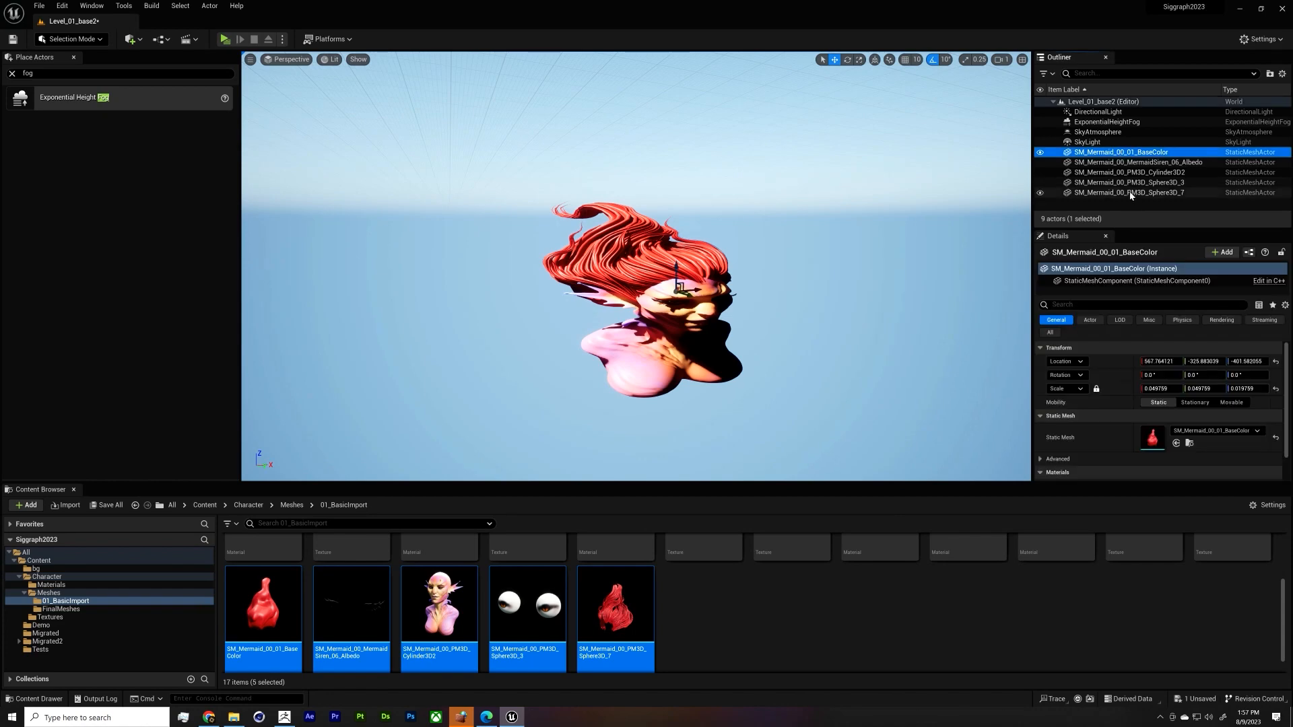
left_click(1129, 193, "shift")
key("ctrl+z")
key("ctrl+z")
key("ctrl+z")
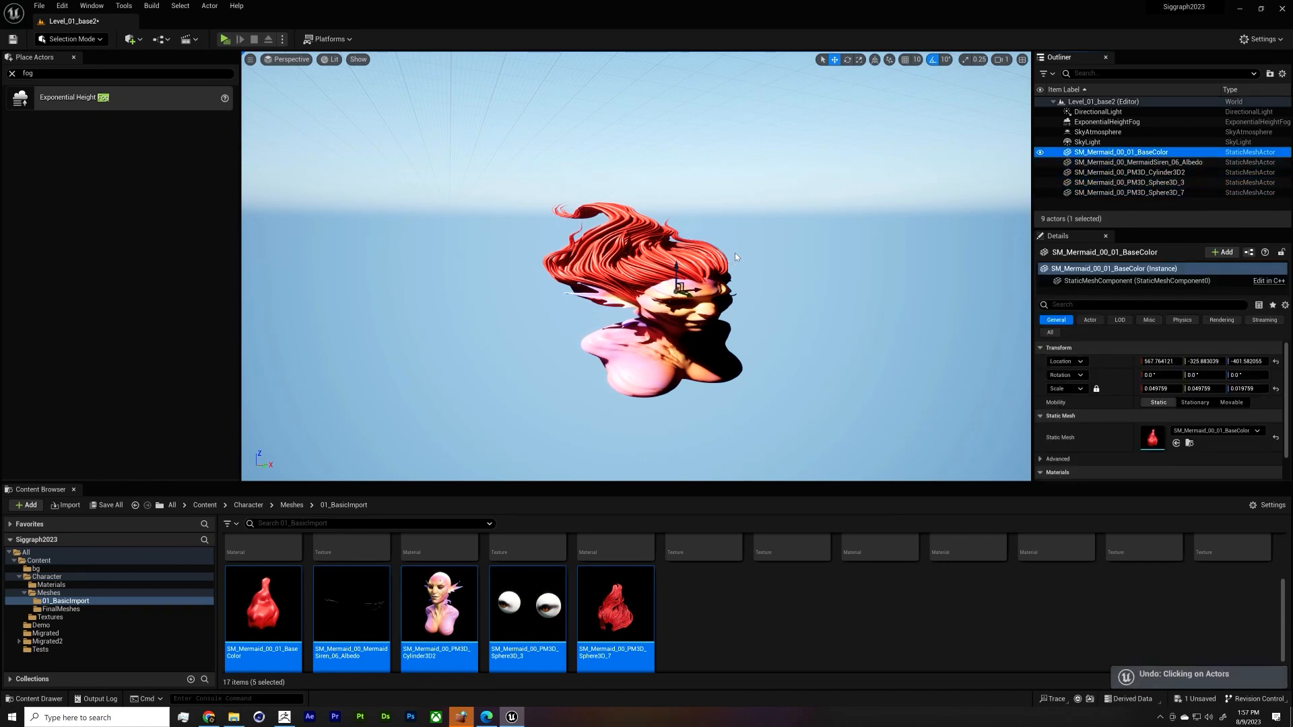
key("ctrl+z")
key("ctrl+z")
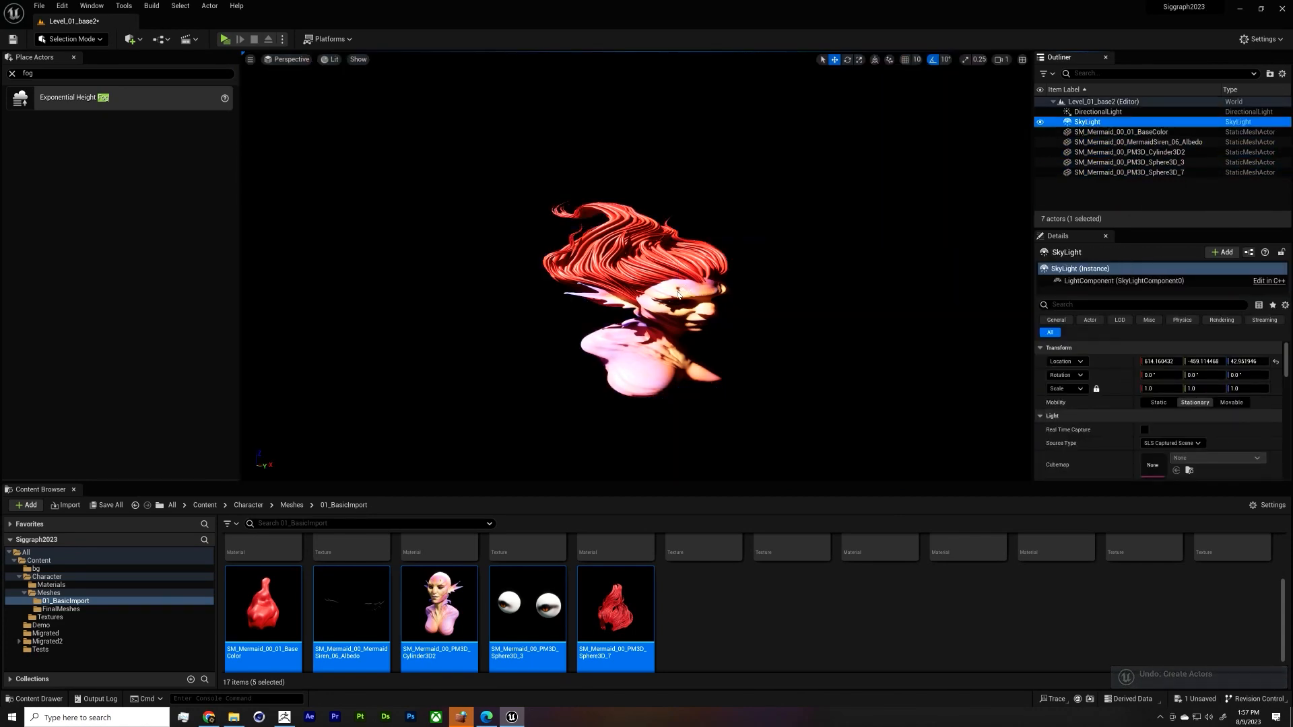
Step: Find and add an Exponential Height Fog, a Directional Light, a Sky Light and a Sky Atmosphere to the level again
left_click_drag(123, 91, 396, 149)
left_click(23, 75)
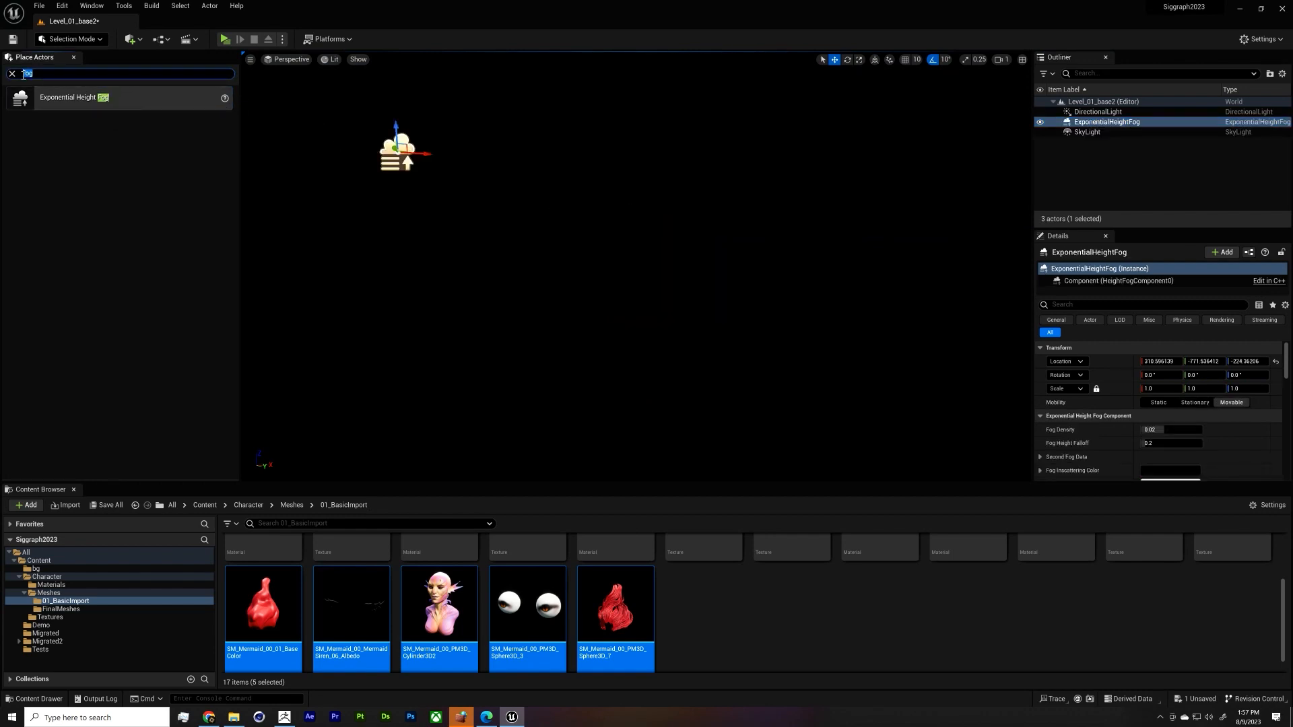
left_click_drag(47, 96, 357, 131)
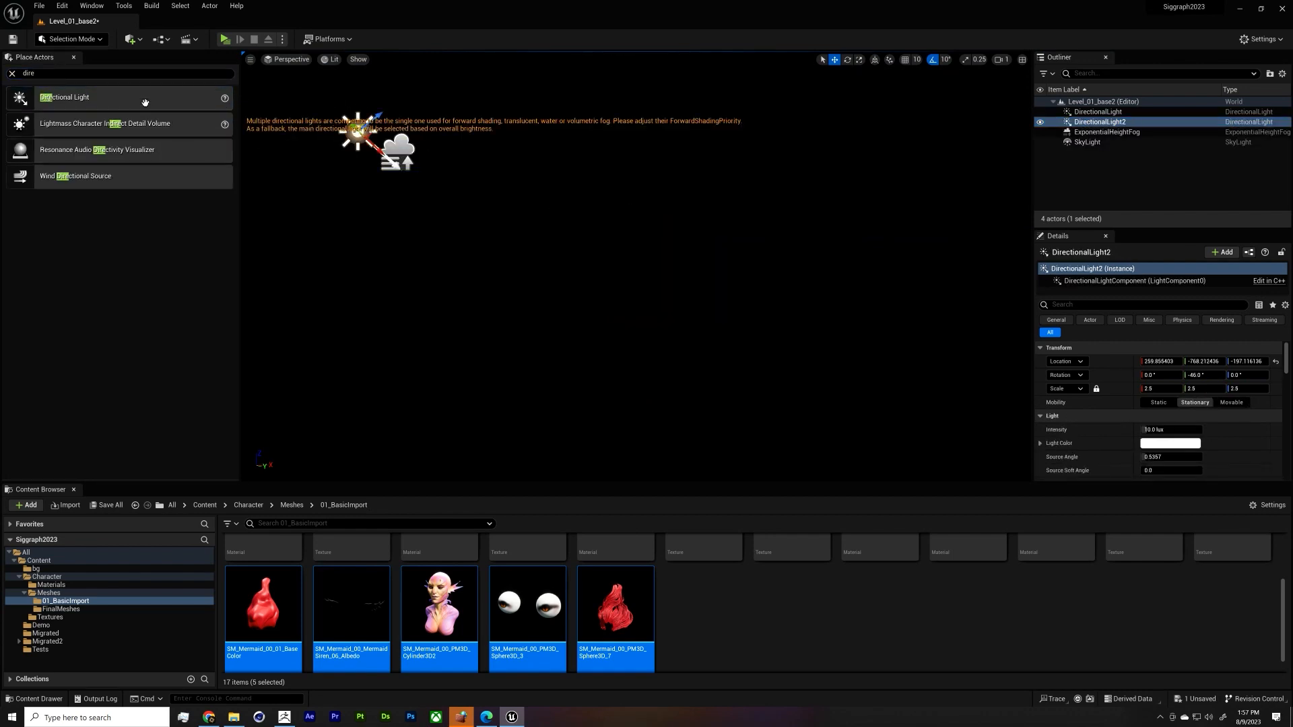
type("sky")
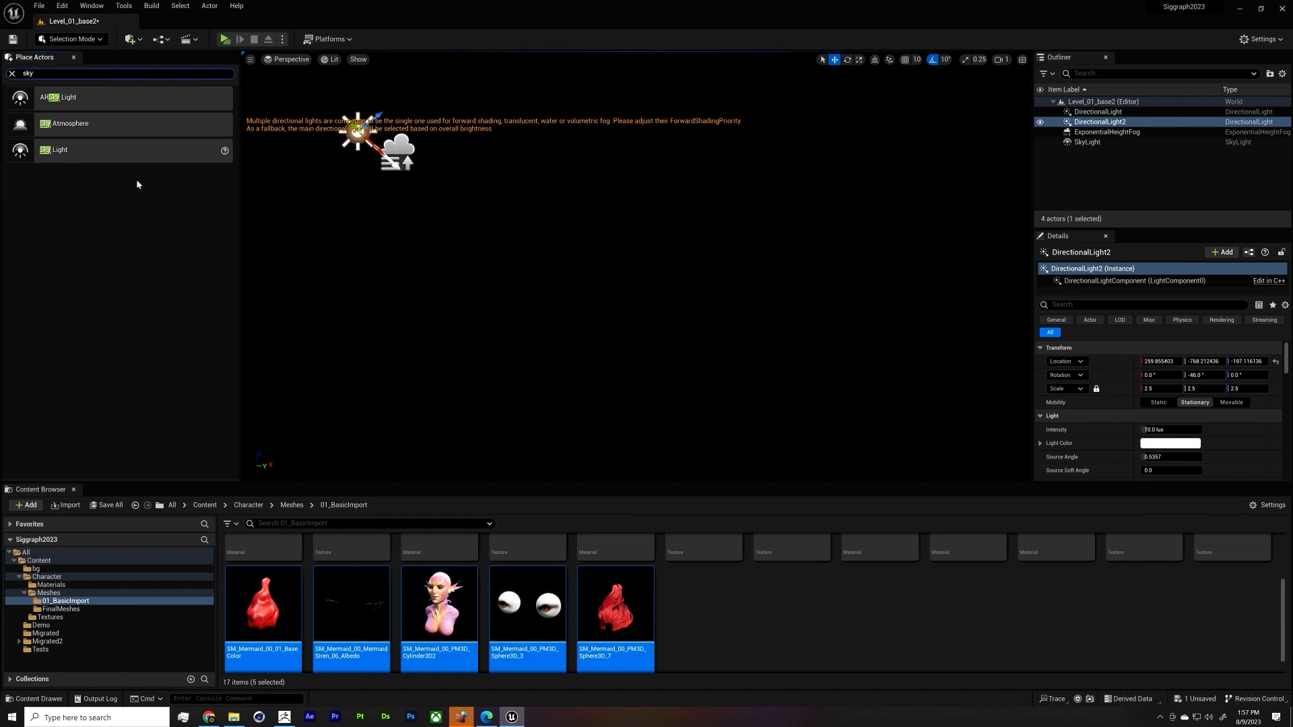
left_click_drag(103, 158, 384, 209)
left_click_drag(112, 130, 566, 252)
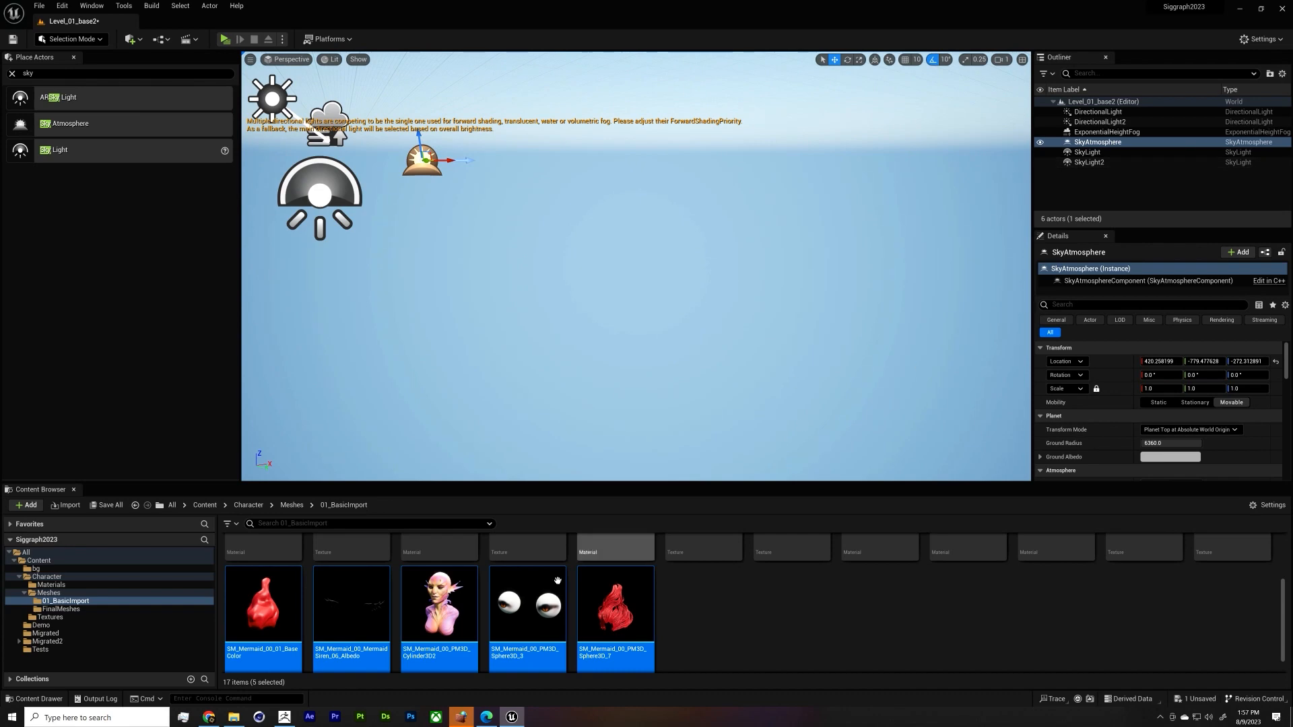
Step: Place the five SM_Mermaid_00 static meshes together in the level, scale them uniformly to about 0.19 and frame them
left_click_drag(618, 601, 563, 358)
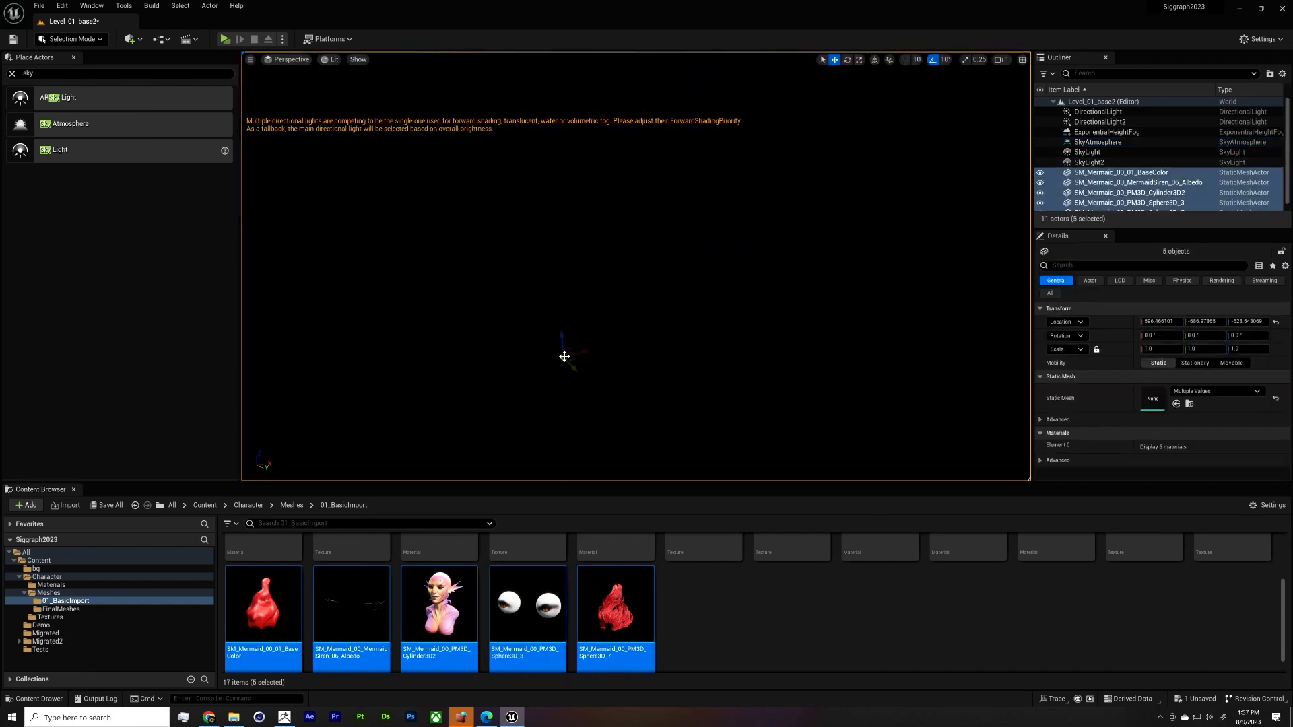
key("r")
key("f")
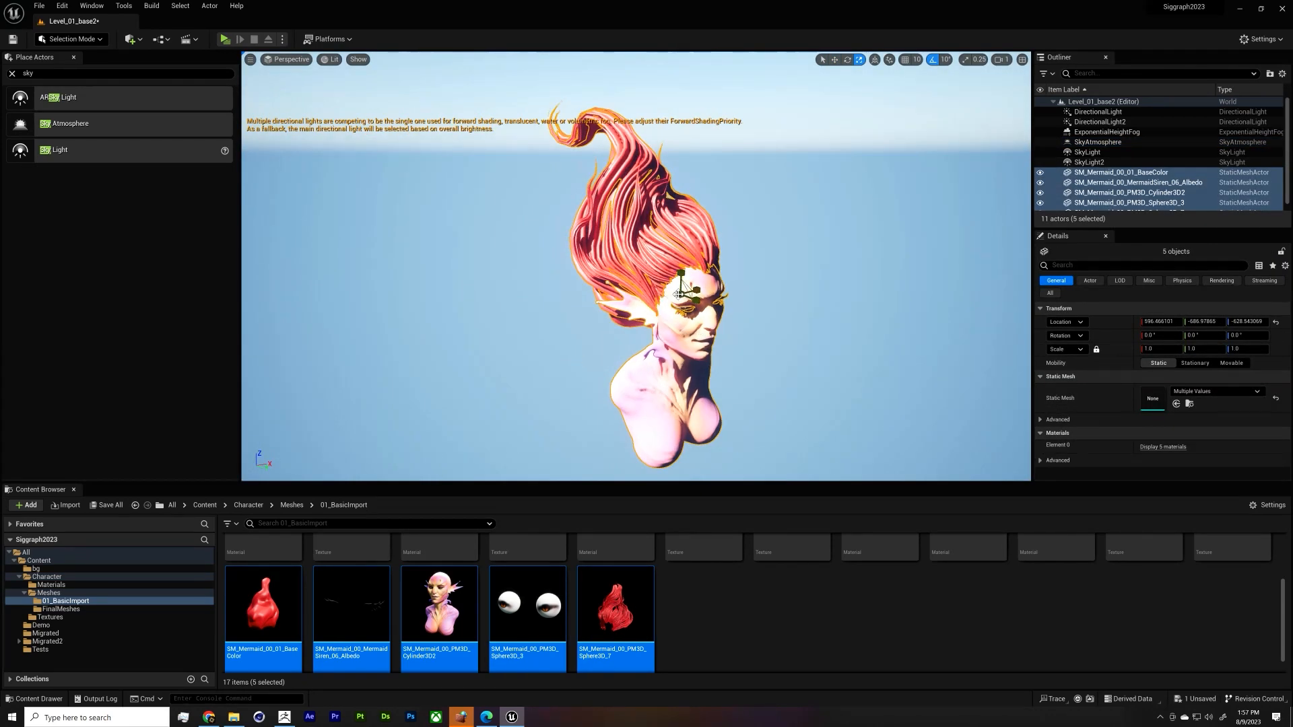
left_click_drag(678, 294, 688, 267)
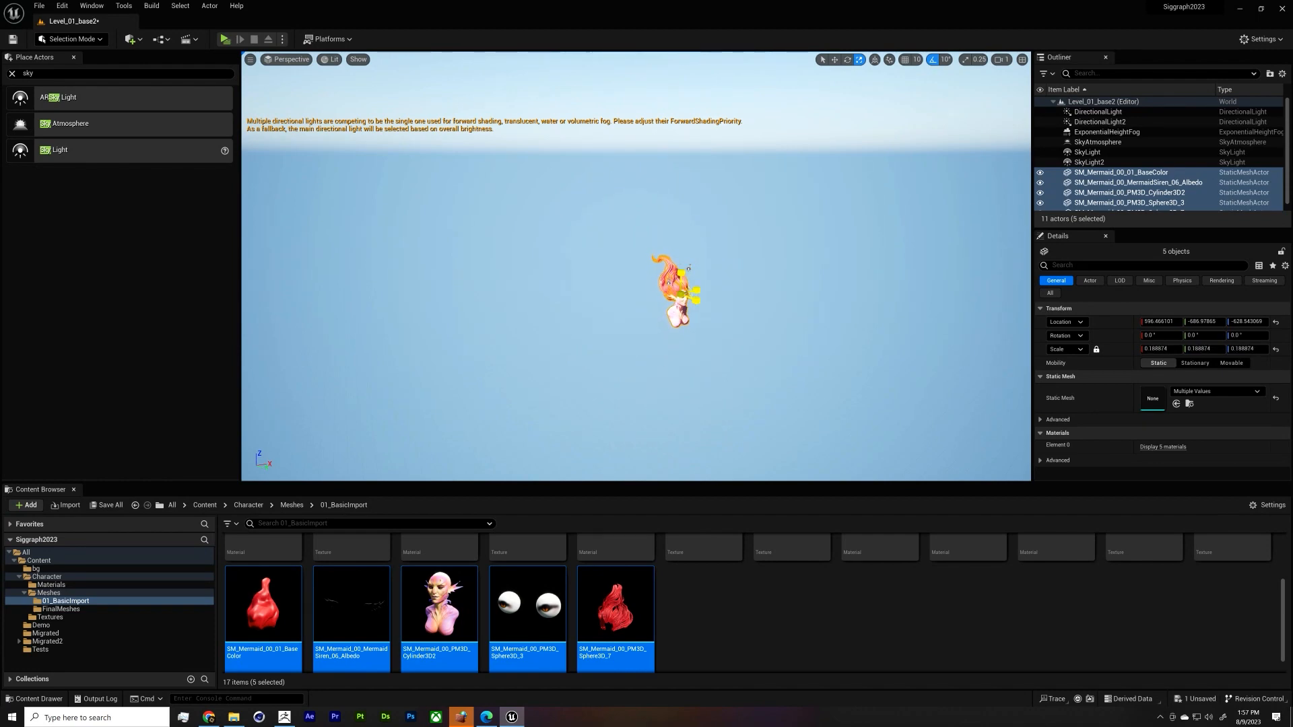
key("f")
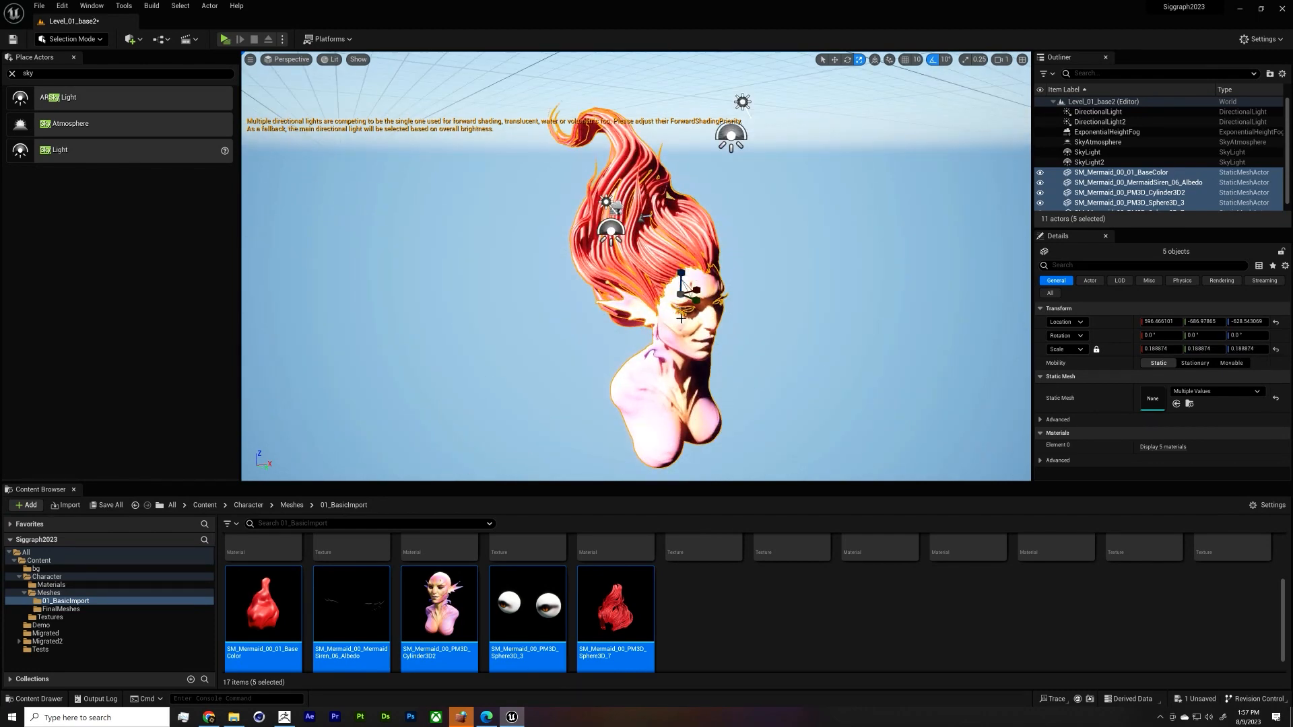
Step: Rotate the five mermaid meshes 80° about the Z axis, group them and view the bust from the front without editor overlays
key("e")
left_click_drag(704, 309, 645, 344)
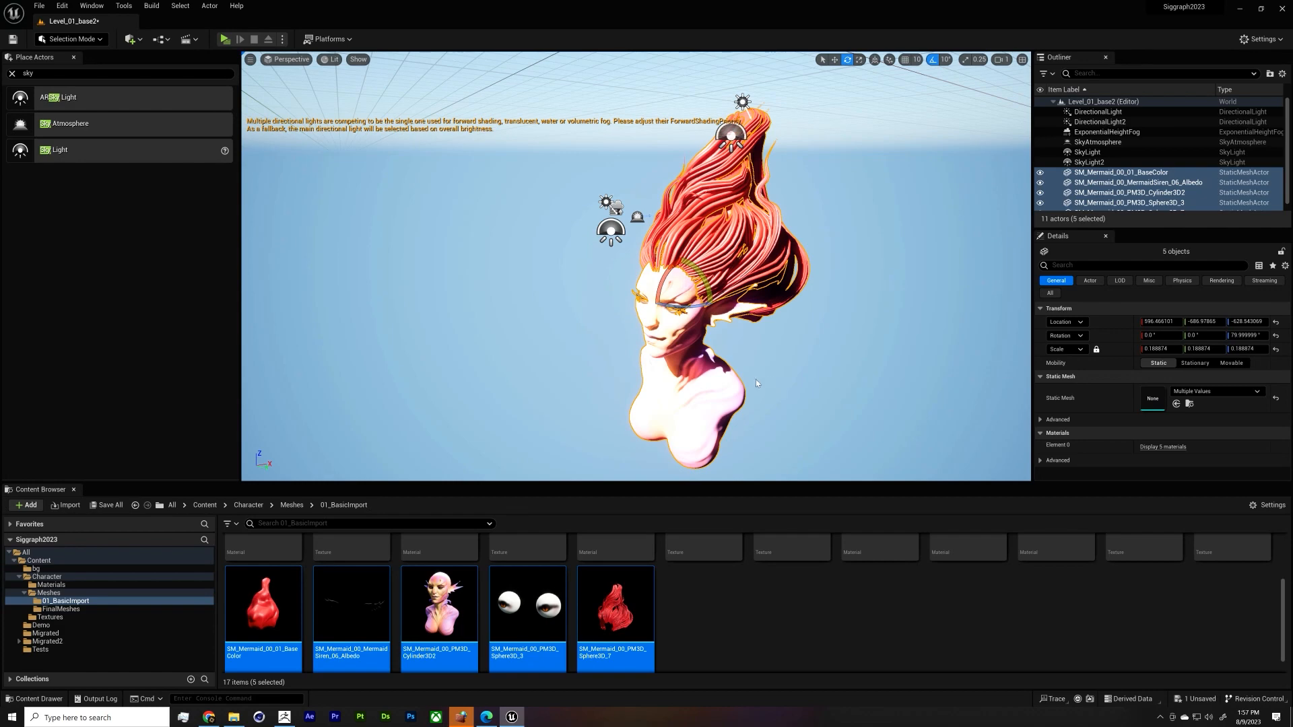
key("ctrl+g")
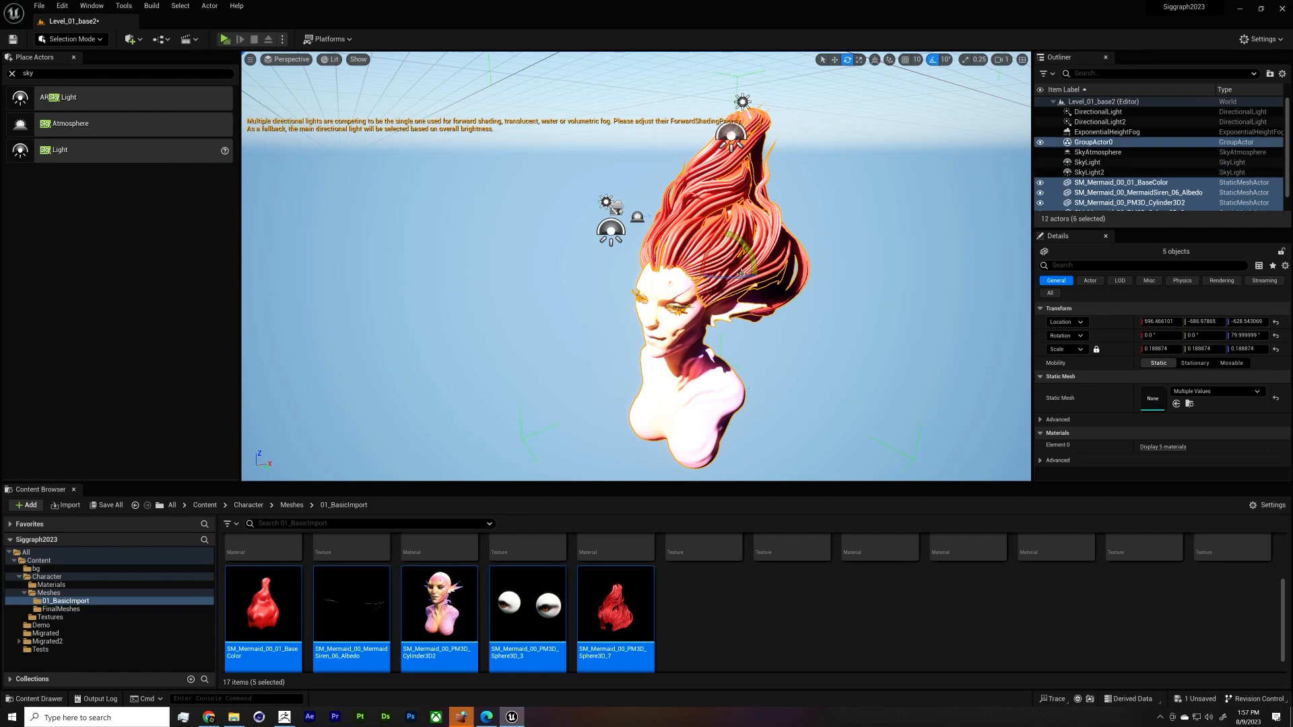
mouse_move(735, 277)
left_mouse_down()
mouse_move(774, 278)
mouse_move(739, 277)
left_mouse_up()
right_click_drag(767, 280, 760, 286)
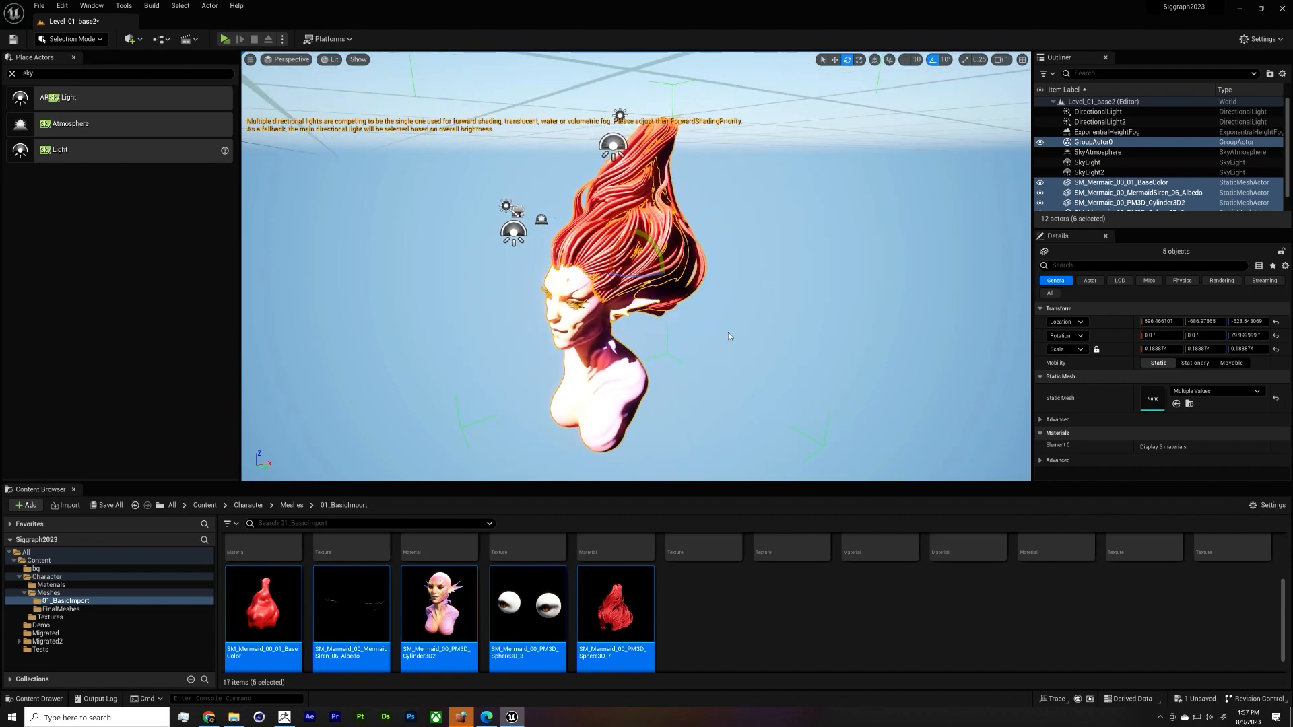
left_click_drag(696, 397, 794, 370, "alt")
key("g")
left_click_drag(673, 377, 724, 377, "alt")
right_click_drag(673, 377, 714, 377, "alt")
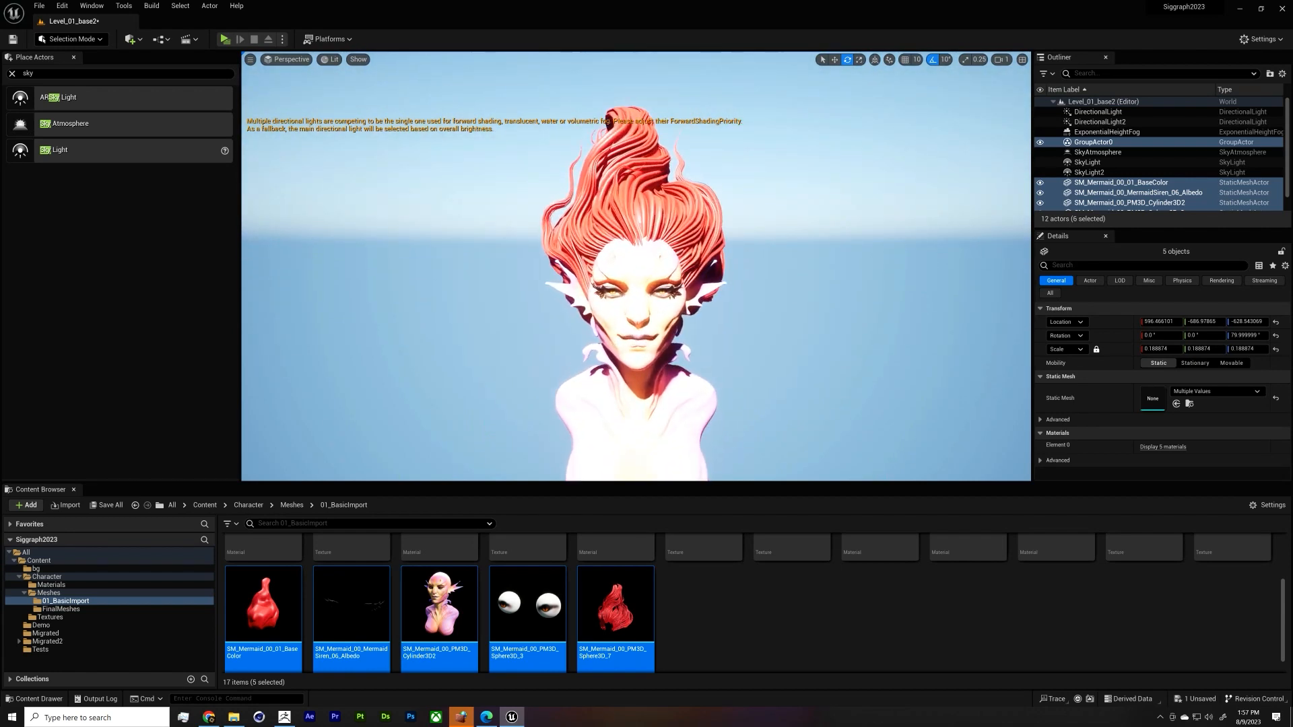
Step: Delete the duplicate DirectionalLight2 and lower the remaining Directional Light's intensity to about 4.95 lux
left_click(1111, 124)
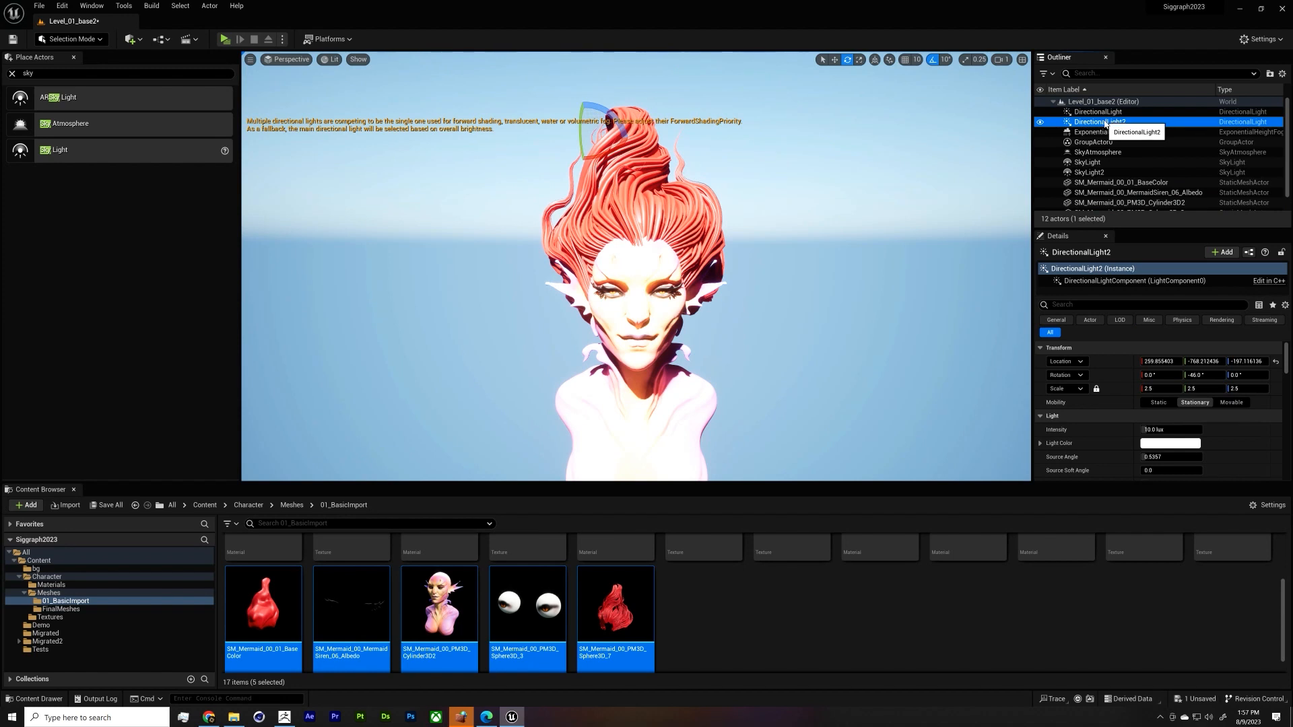
key("Delete")
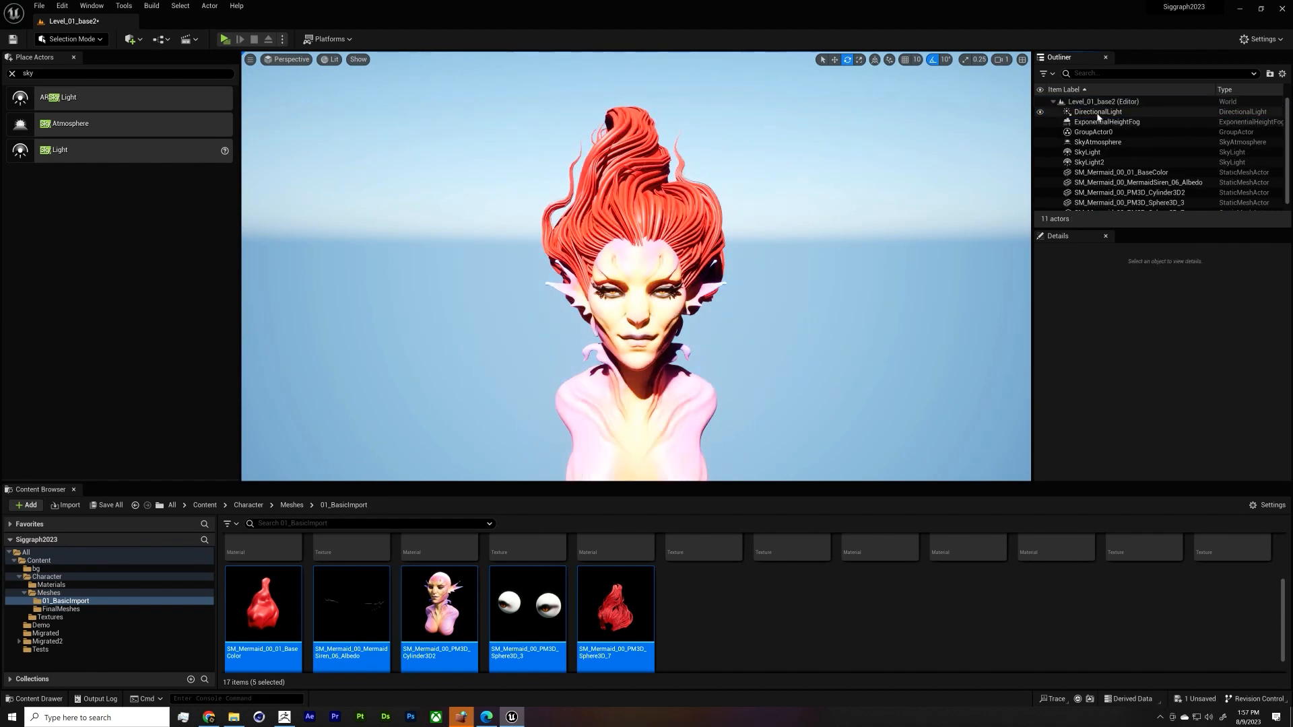
left_click(1097, 112)
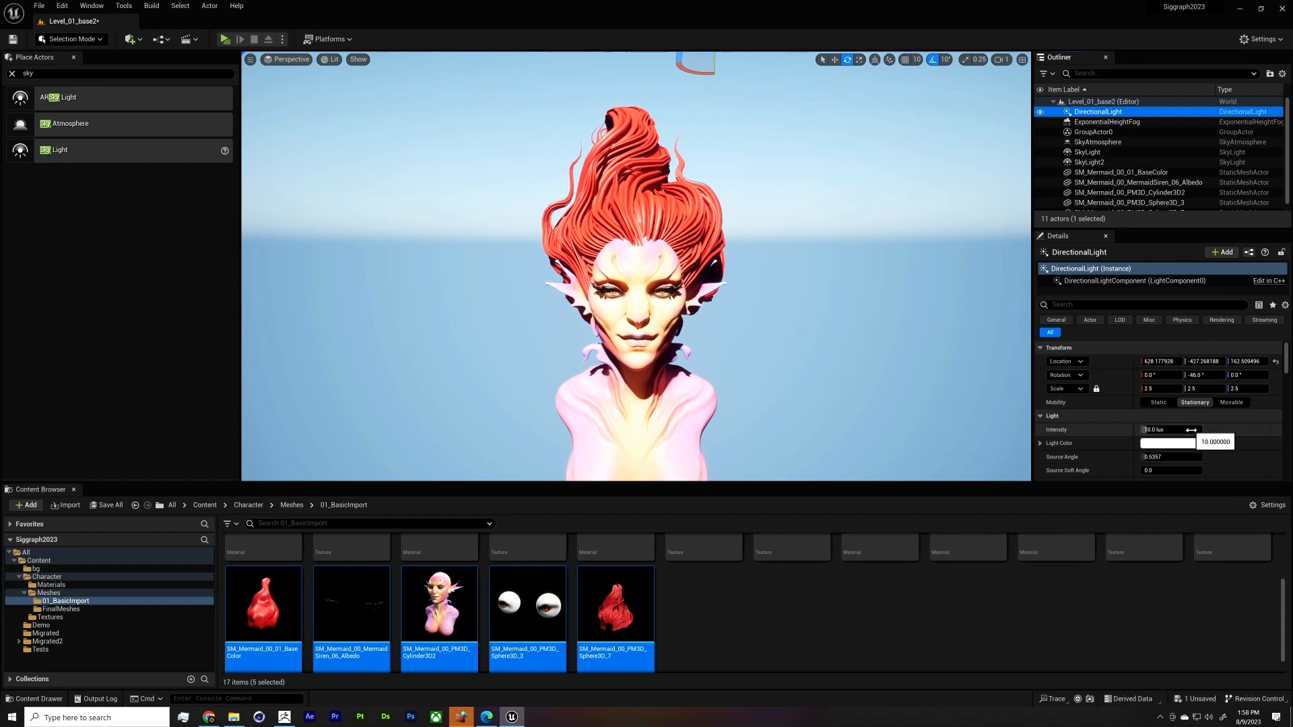
left_click_drag(1177, 430, 1149, 429)
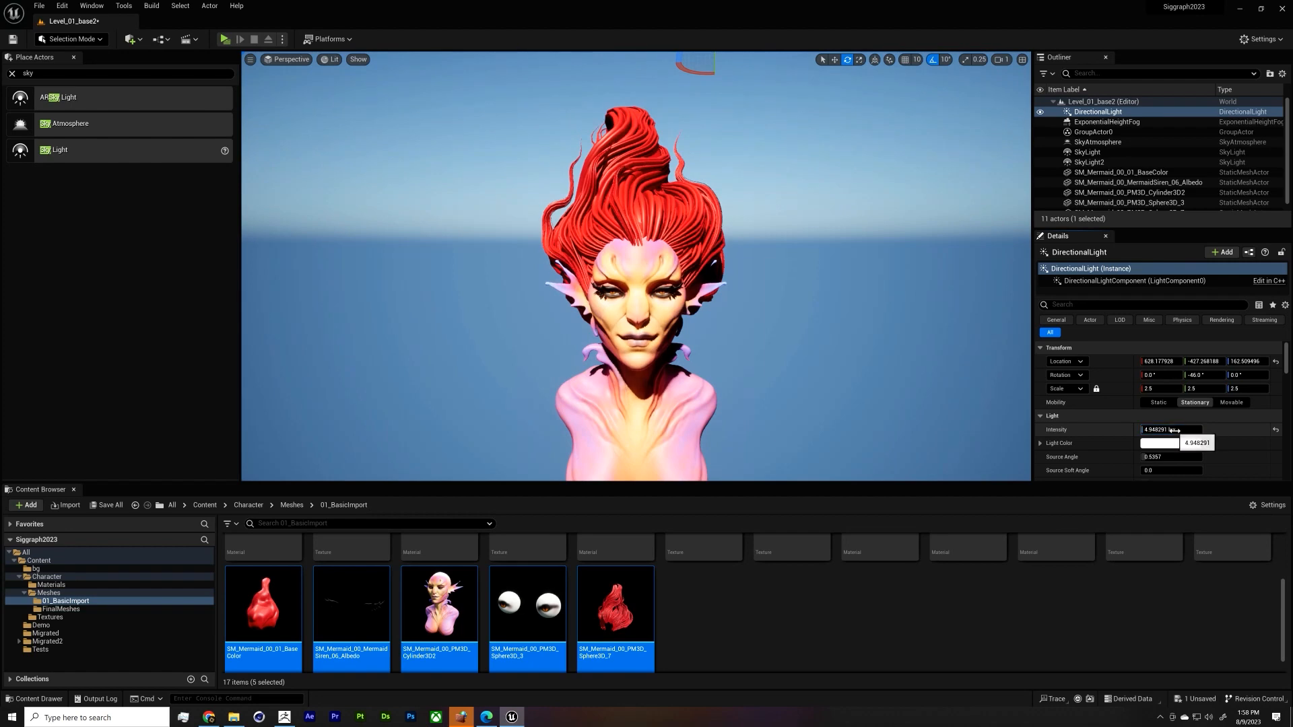
left_click_drag(874, 304, 929, 283, "alt")
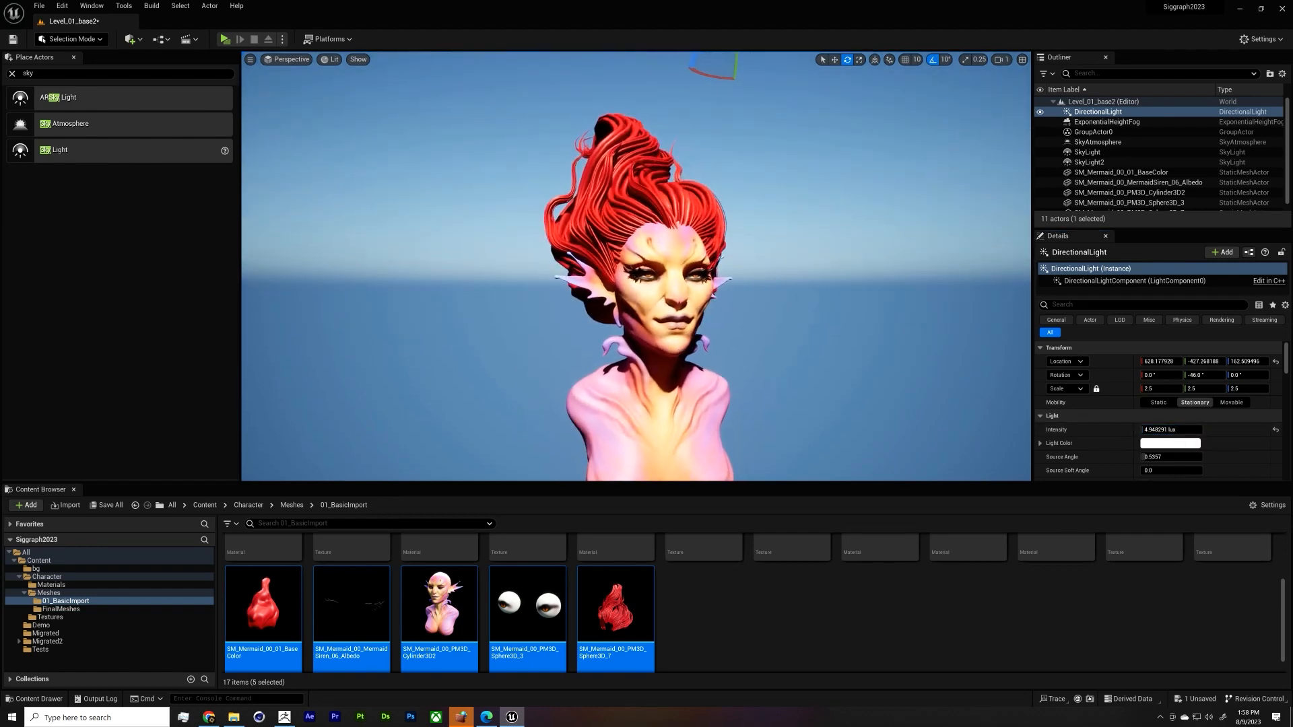
right_click_drag(874, 304, 942, 304, "alt")
middle_click_drag(683, 354, 681, 350, "alt")
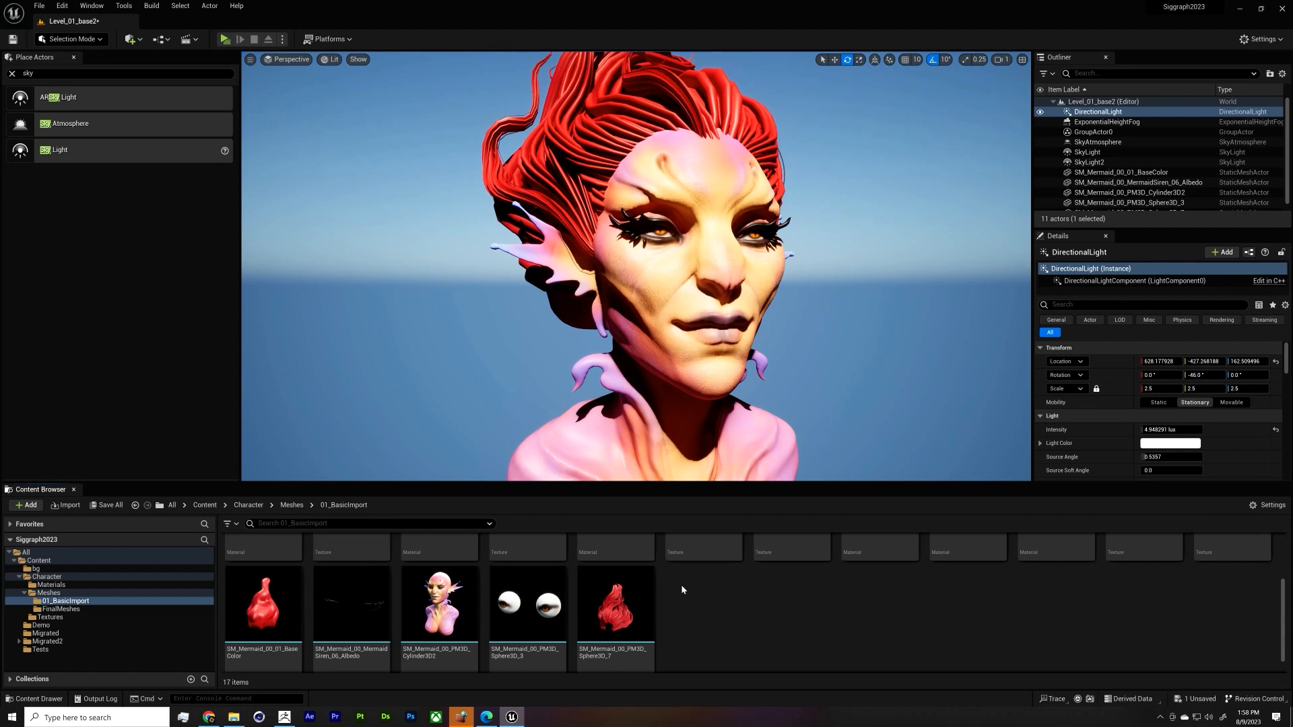
Step: Open the PM3D_Cylinder3D2 material from 01_BasicImport and spread its two Texture Sample nodes apart, away from the material output node
scroll(680, 589, "up", 3)
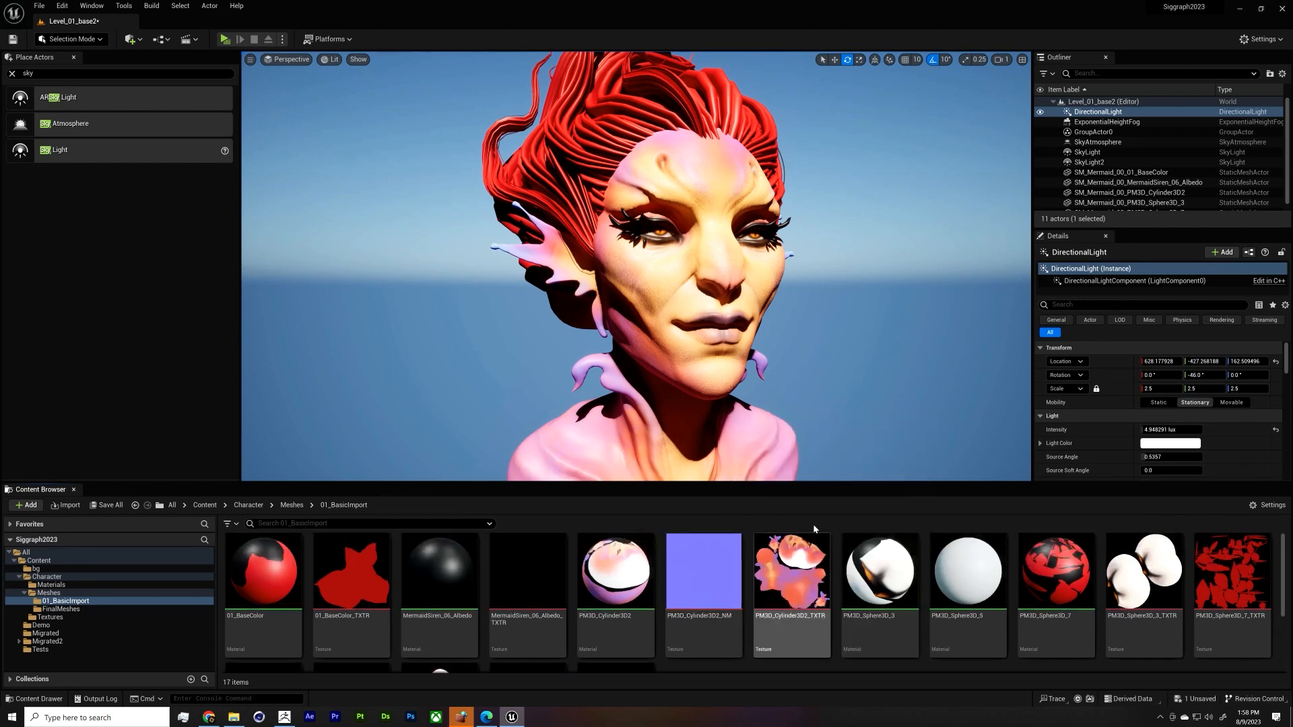
mouse_move(632, 562)
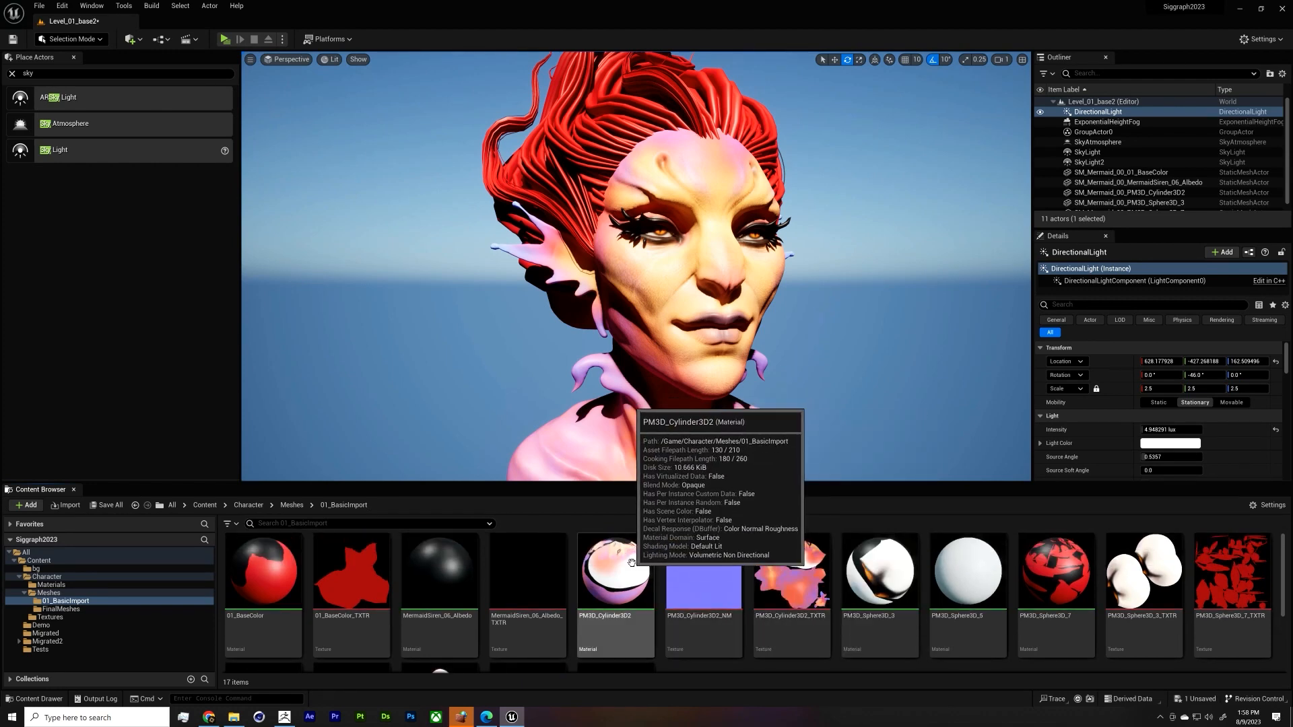
double_click(631, 563)
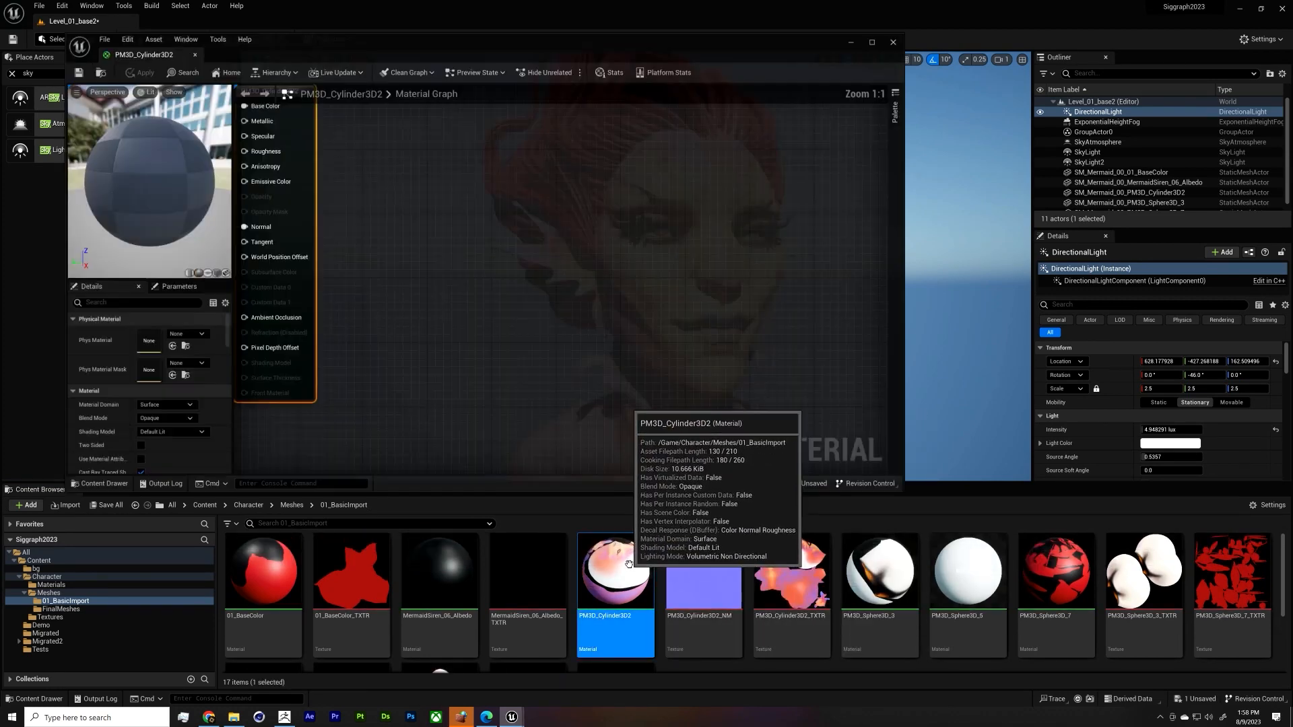
left_click_drag(535, 41, 777, 72)
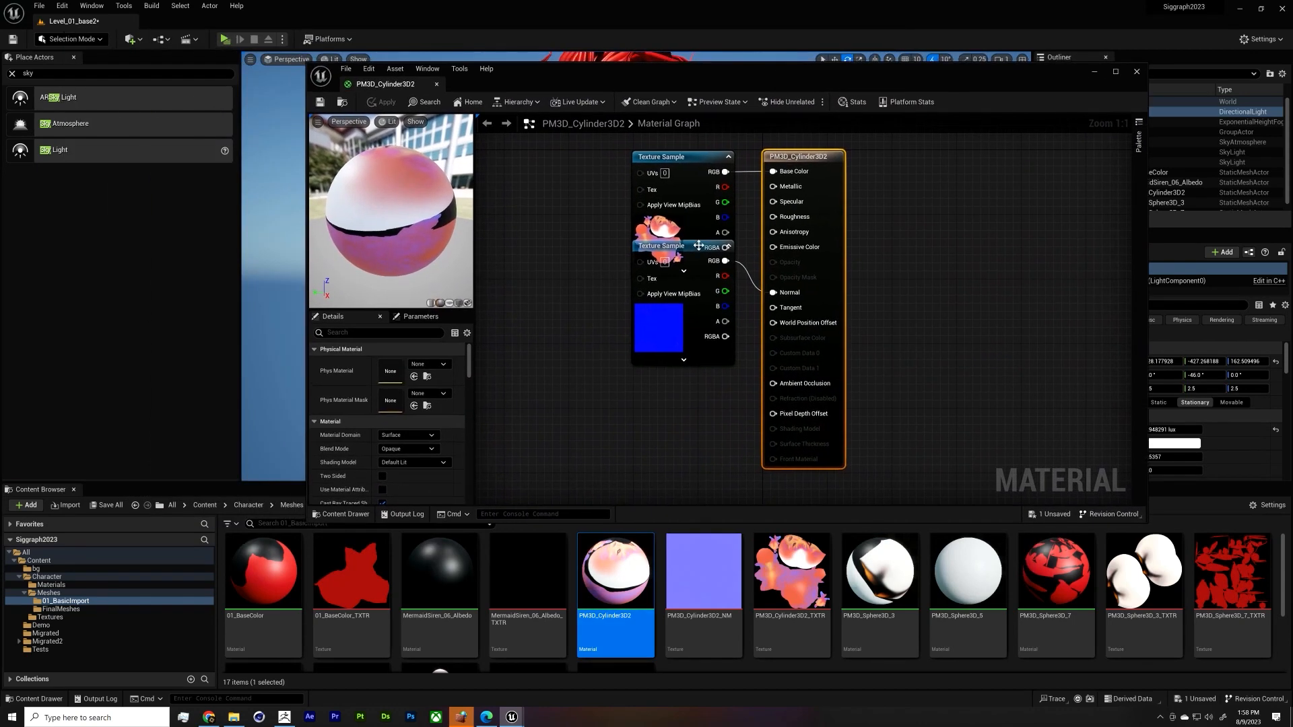
left_click_drag(696, 246, 624, 294)
left_click_drag(658, 189, 587, 189)
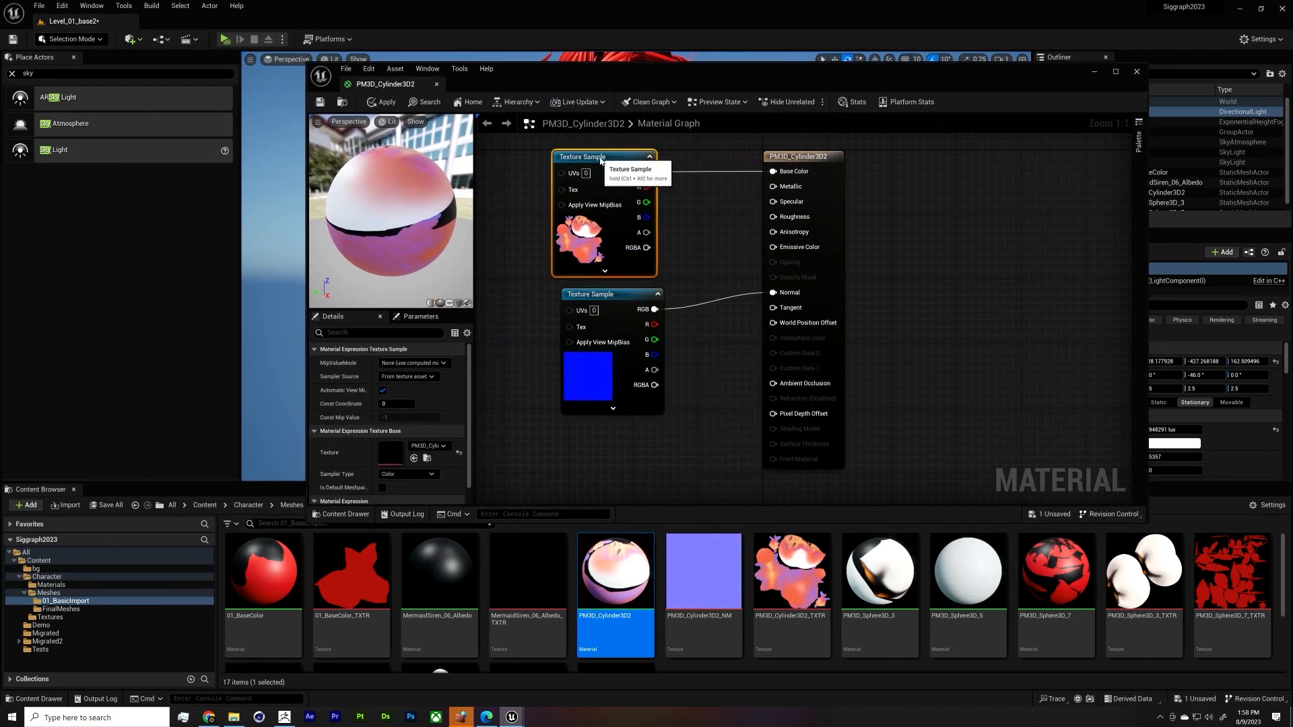
left_click(820, 161)
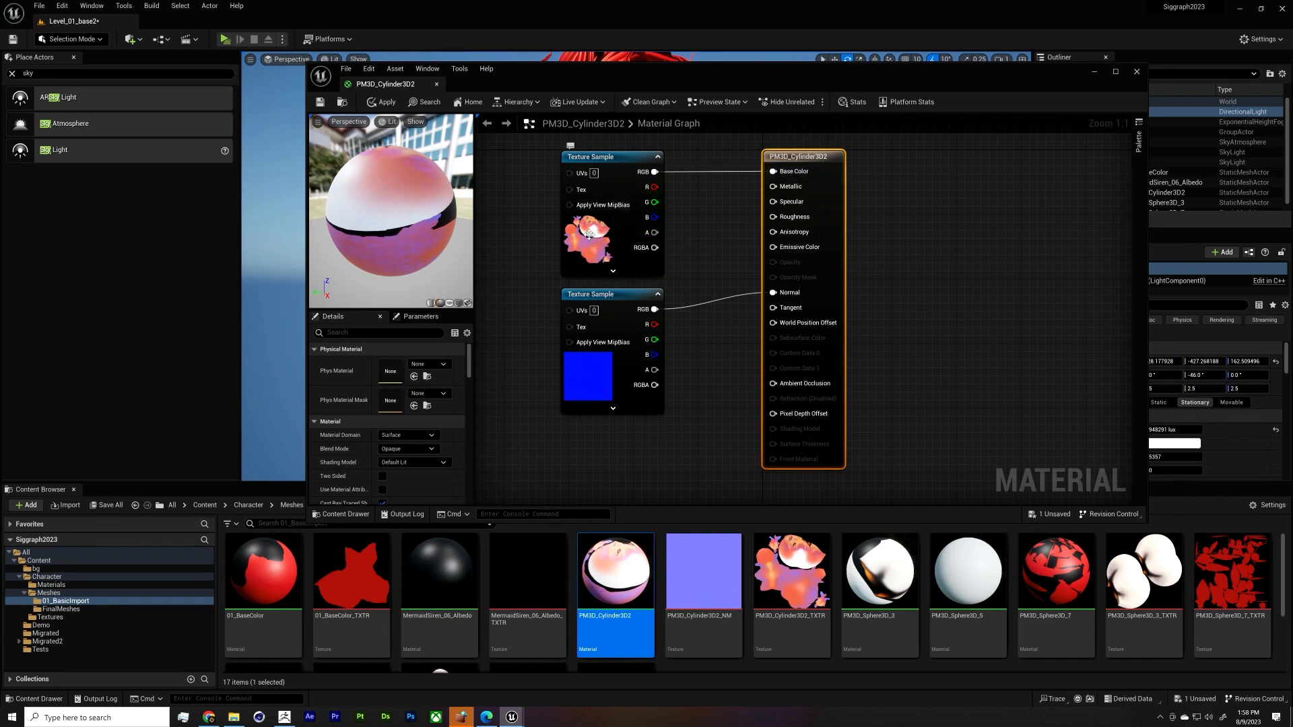
Step: Delete the normal map's Texture Sample from the material, apply the change and inspect the face in the level
left_click(591, 383)
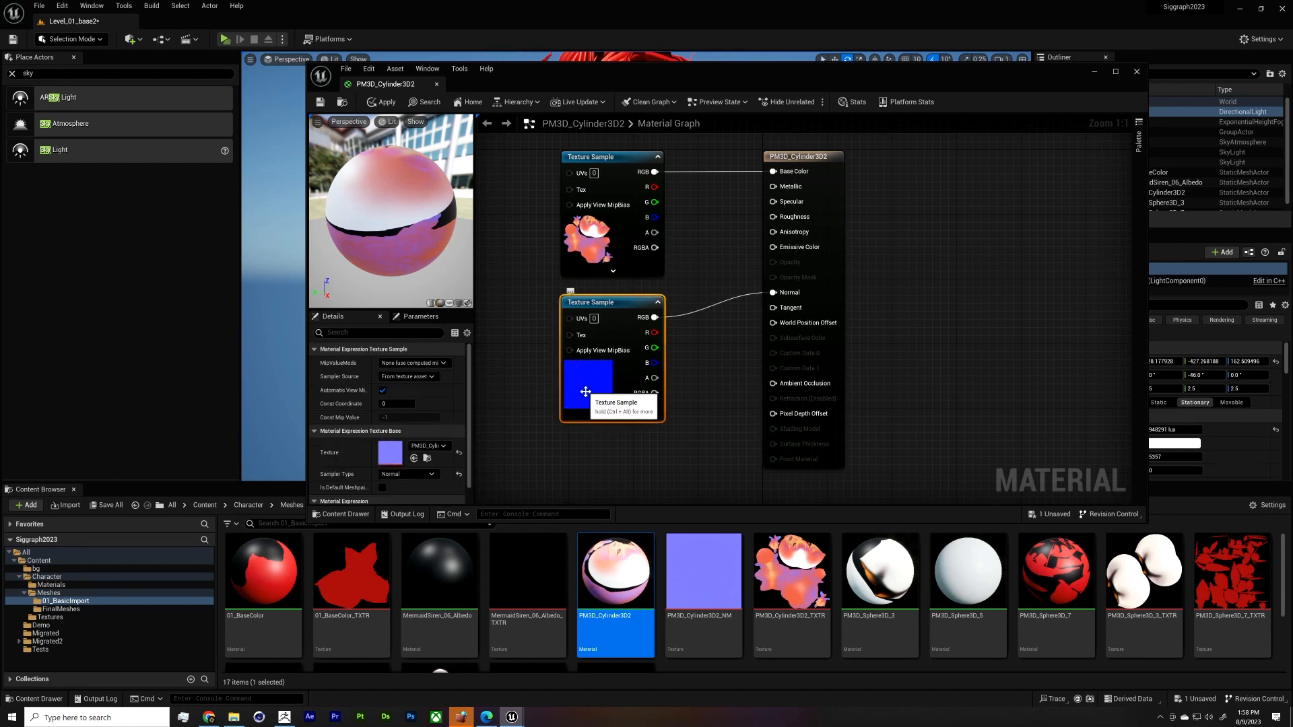
key("Delete")
left_click(381, 101)
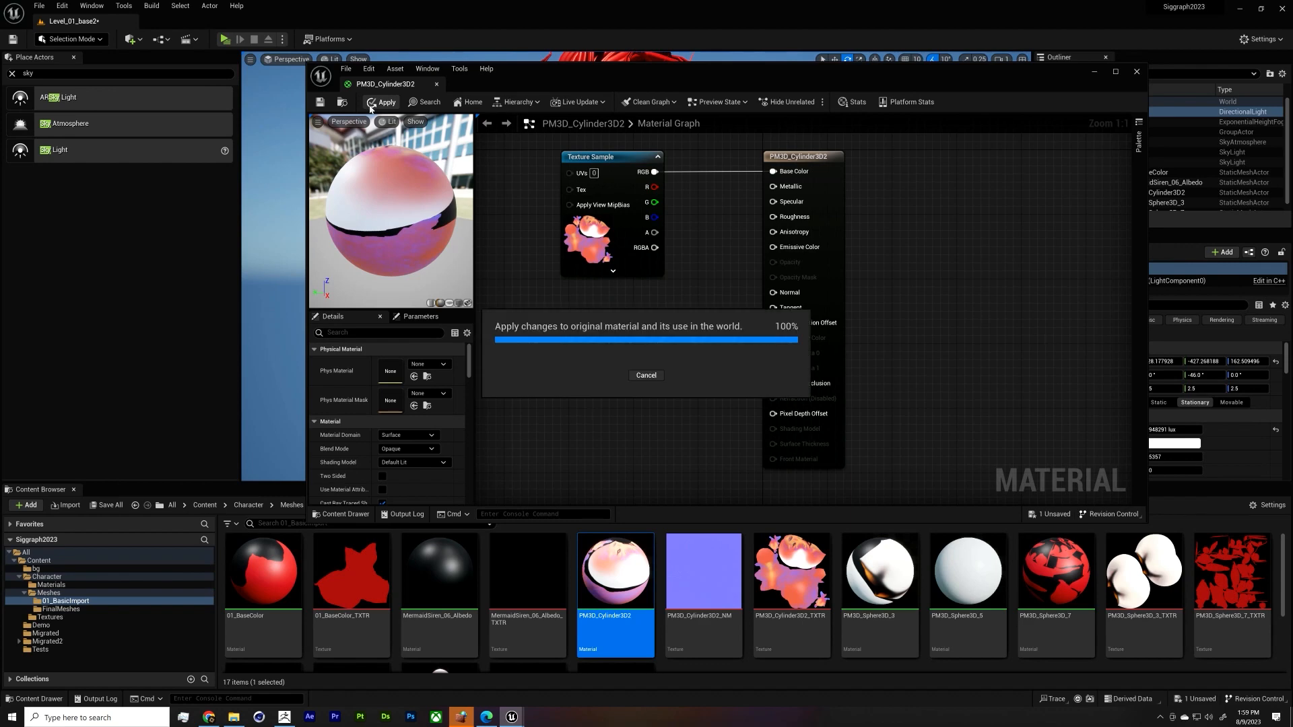
left_click_drag(591, 80, 587, 349)
mouse_move(693, 251)
right_mouse_down("alt")
mouse_move(815, 251)
mouse_move(700, 251)
right_mouse_up("alt")
left_click_drag(677, 345, 684, 135)
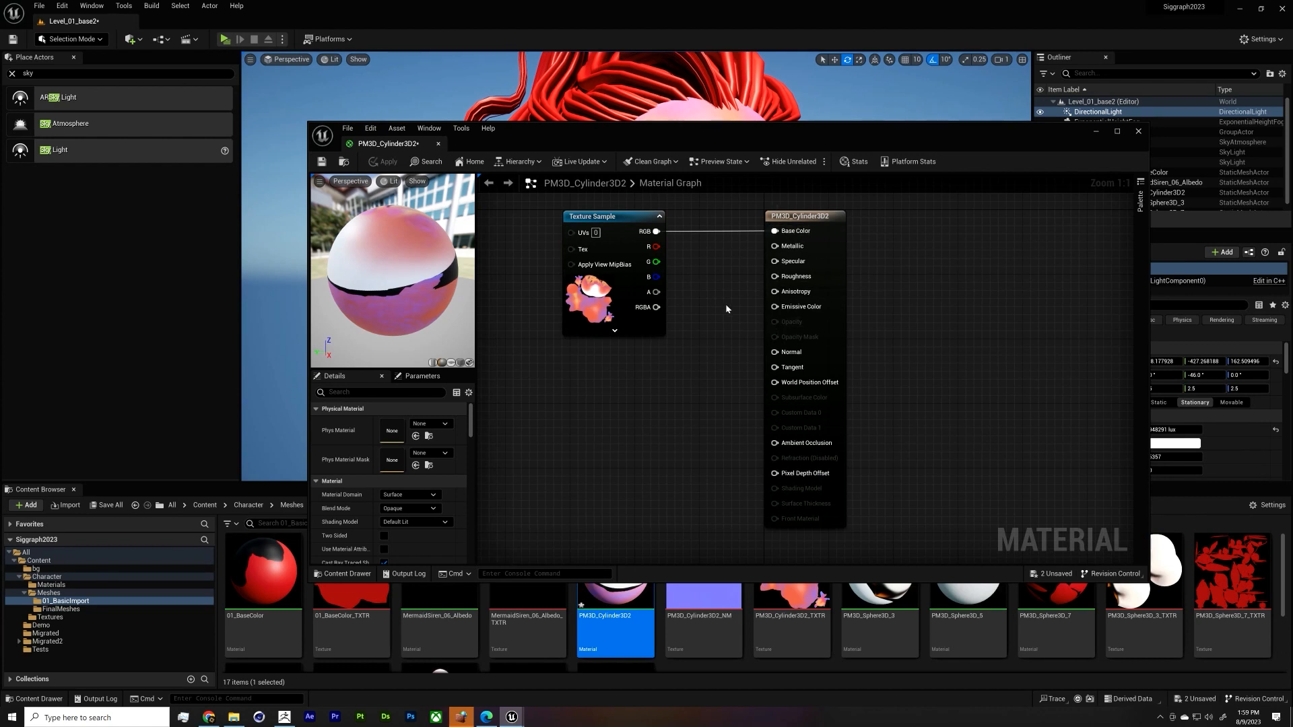
Step: Narrow the material editor to uncover the mermaid's face and add a scalar parameter named Roughness to the graph
mouse_move(726, 302)
right_mouse_down()
mouse_move(738, 262)
mouse_move(736, 314)
right_mouse_up()
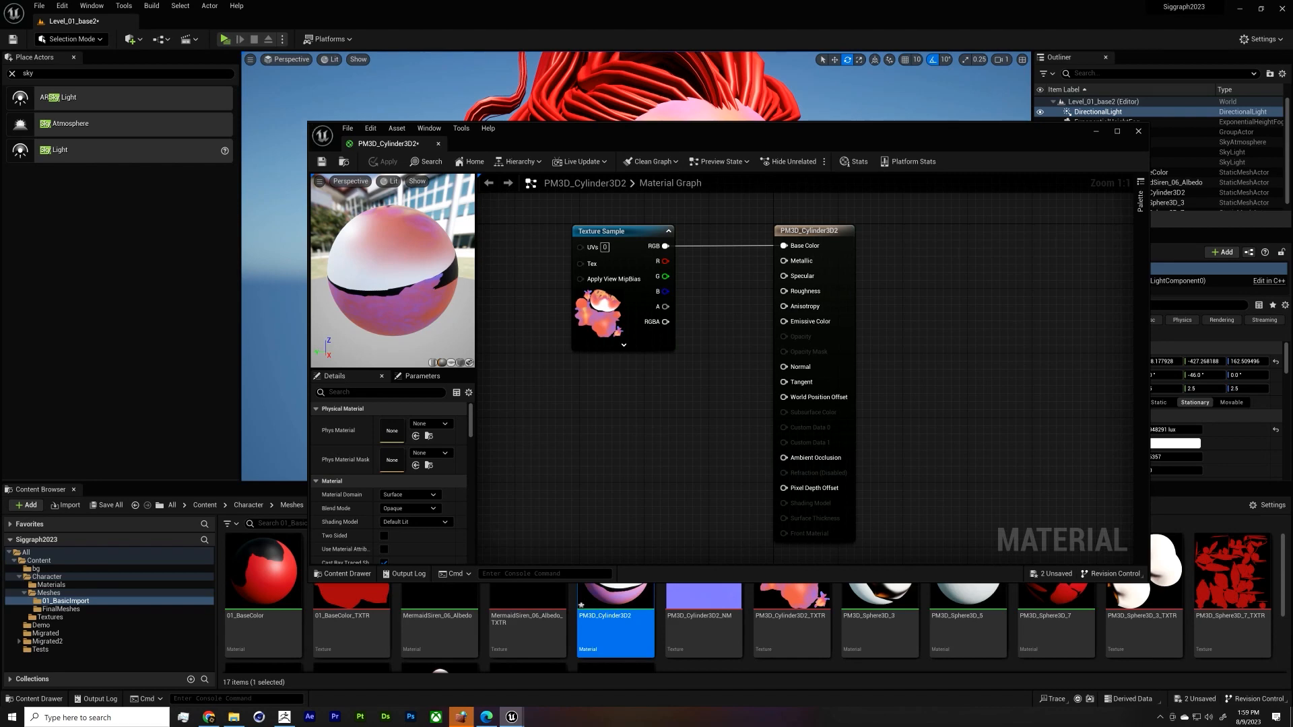
left_click_drag(308, 124, 675, 126)
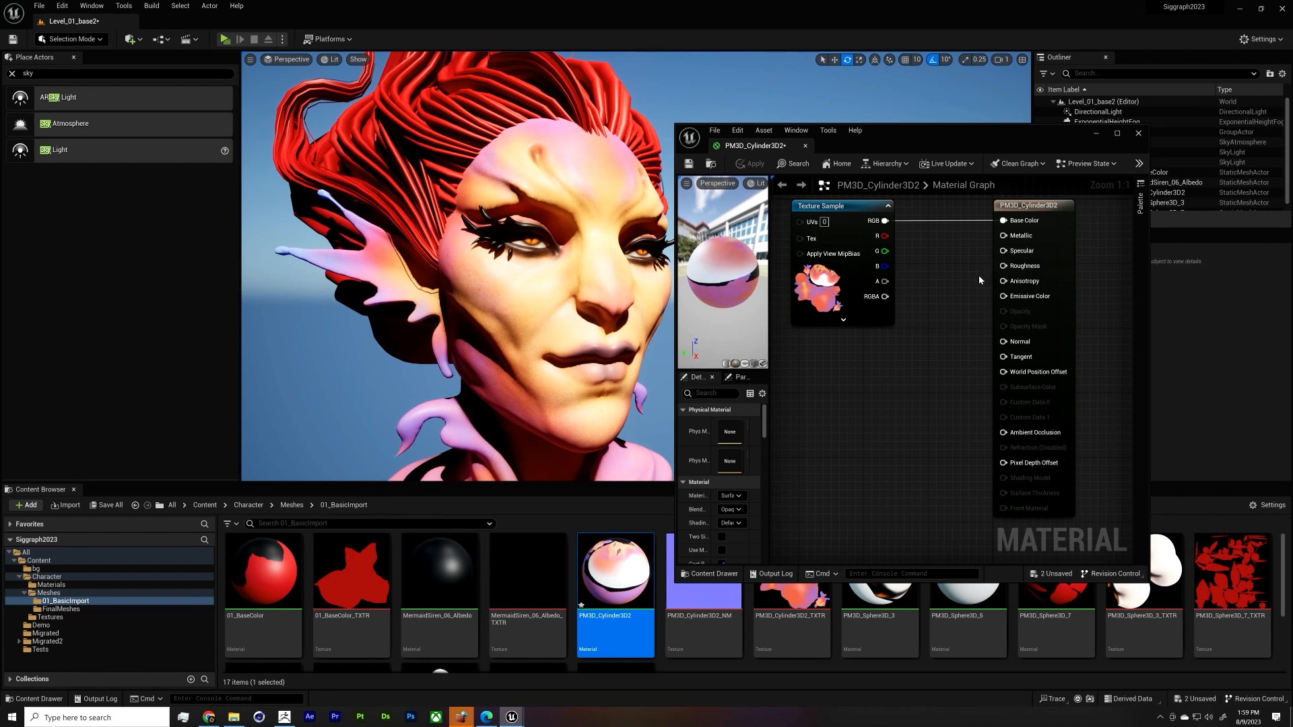
left_click(875, 369)
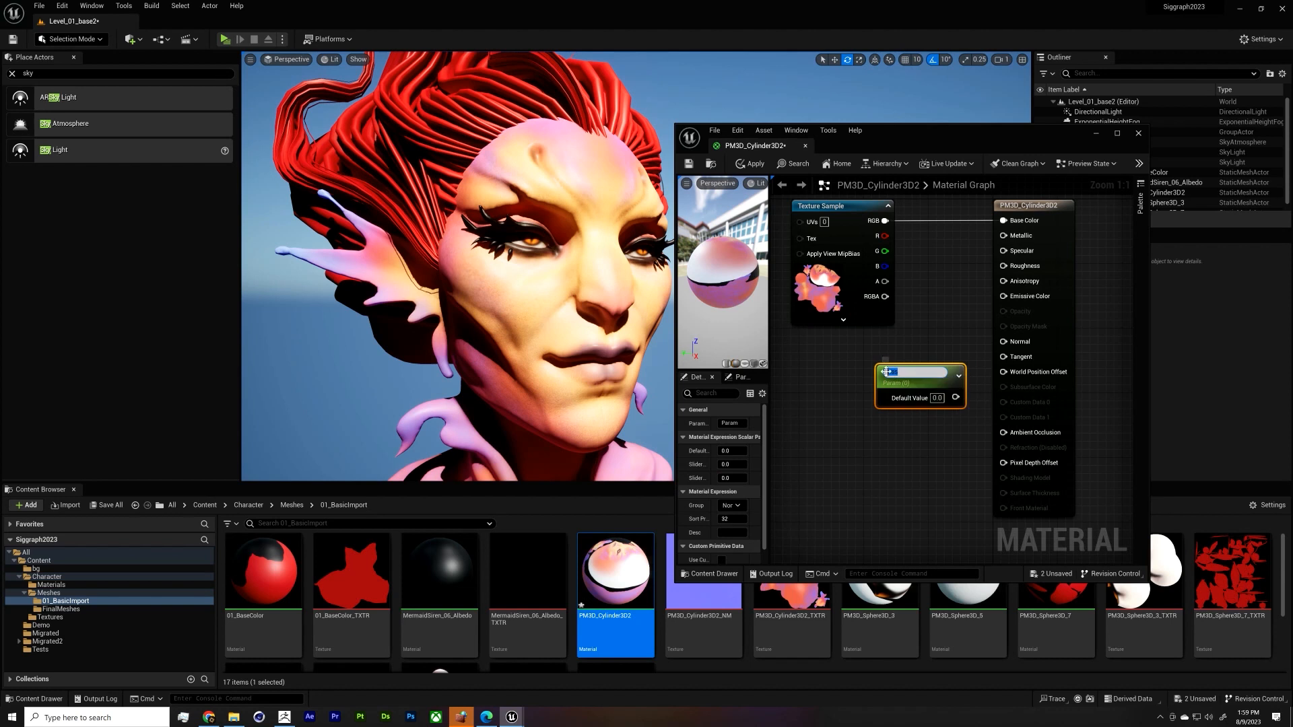
key("BackSpace")
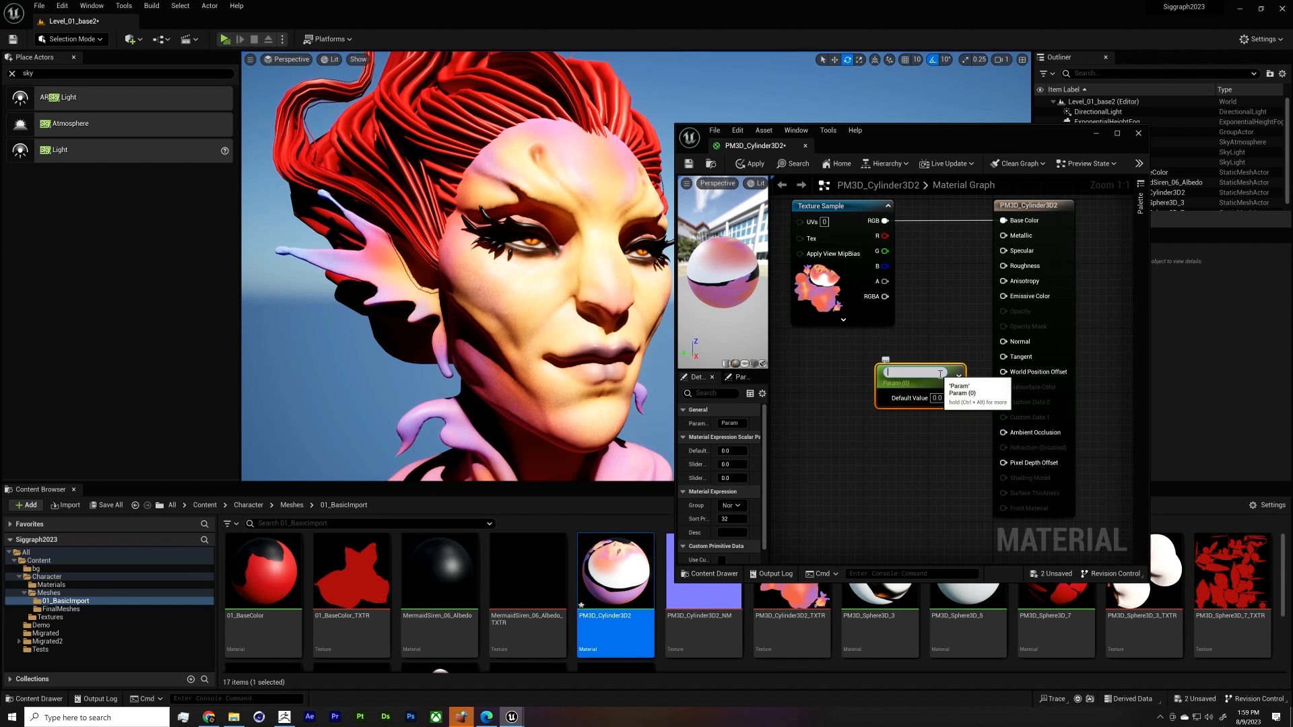
type("Roughness")
key("Return")
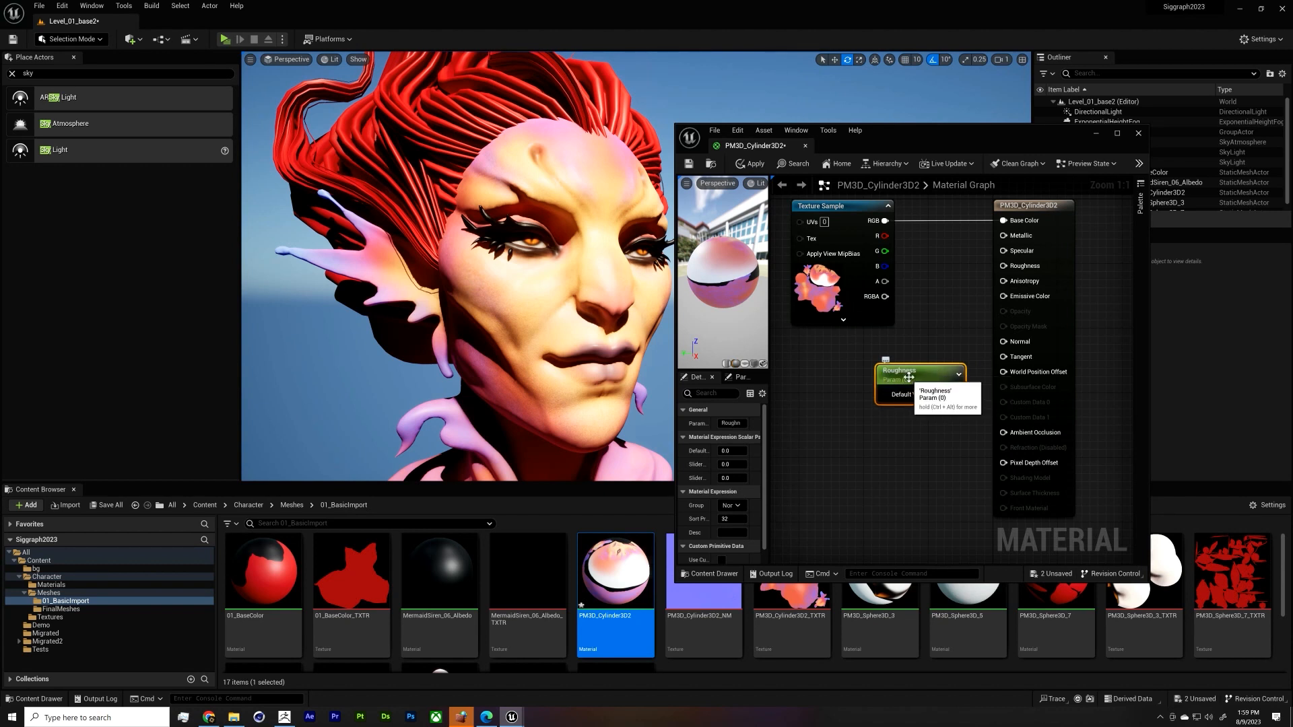
Step: Place the Roughness parameter below the Texture Sample, connect it to the material's Roughness input, apply and inspect the skin
left_click_drag(940, 374, 862, 347)
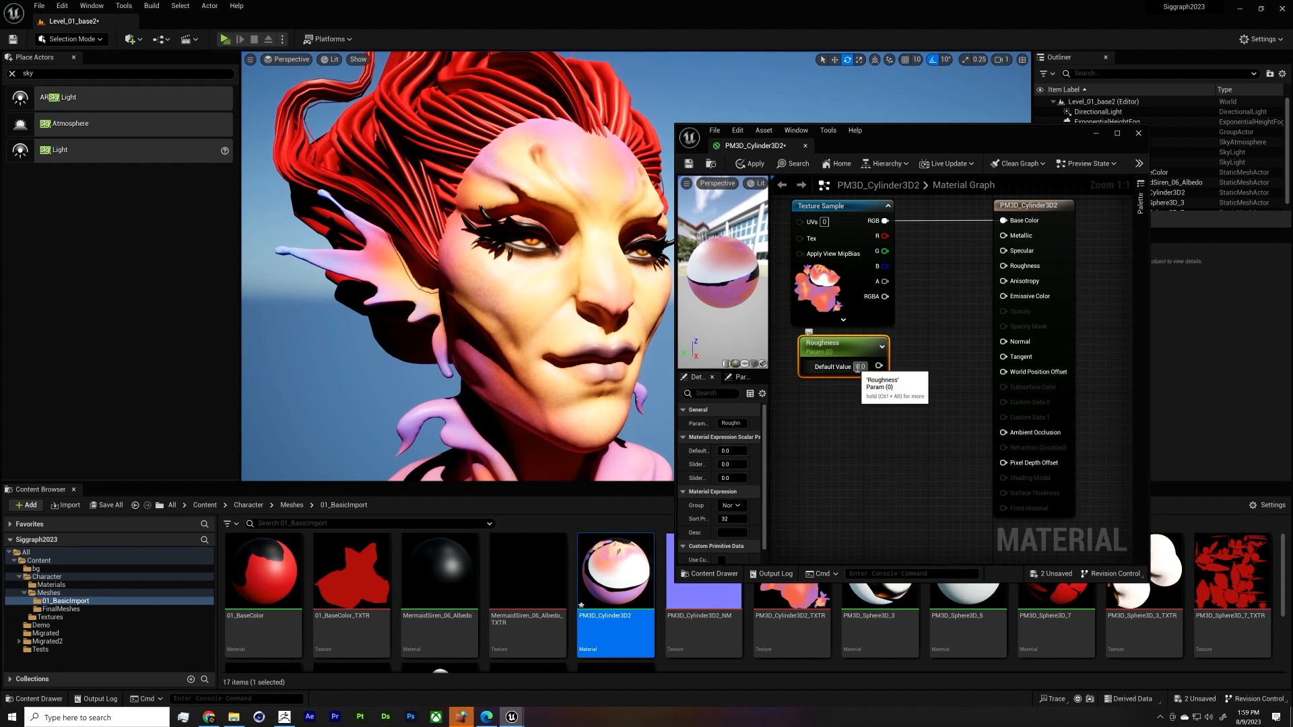
left_click_drag(878, 366, 1010, 267)
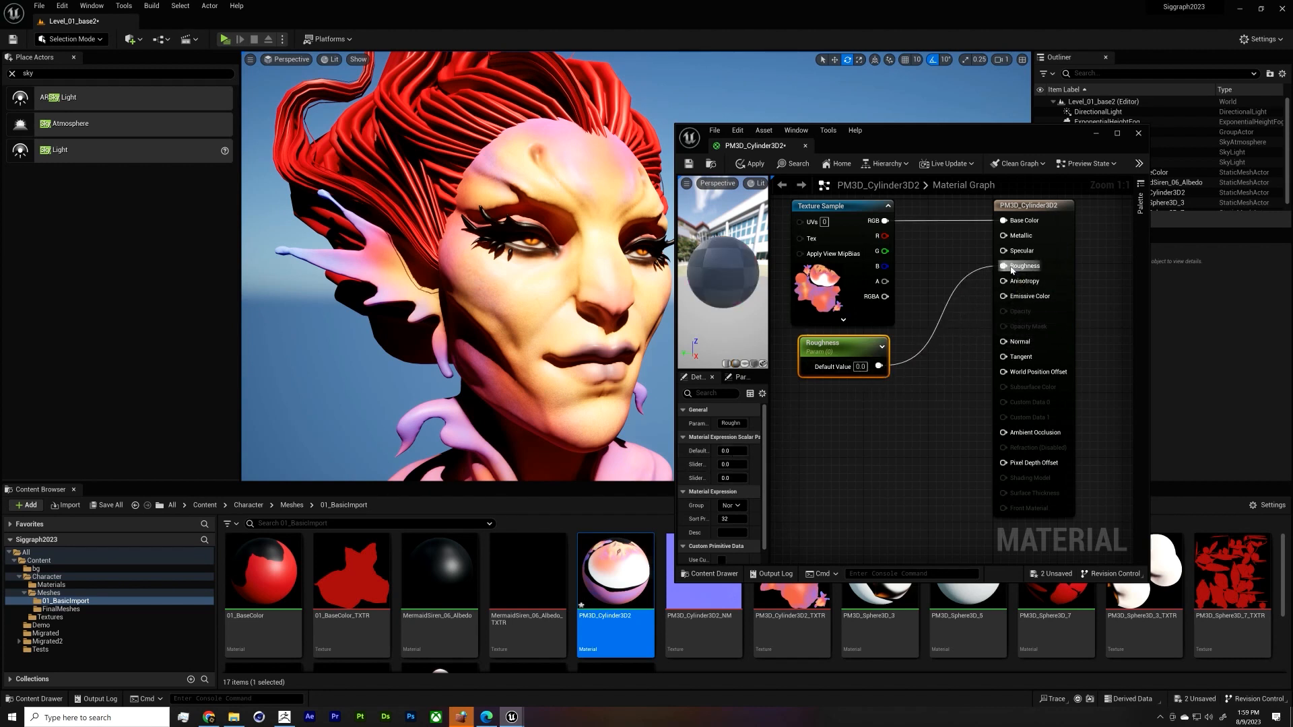
left_click(752, 164)
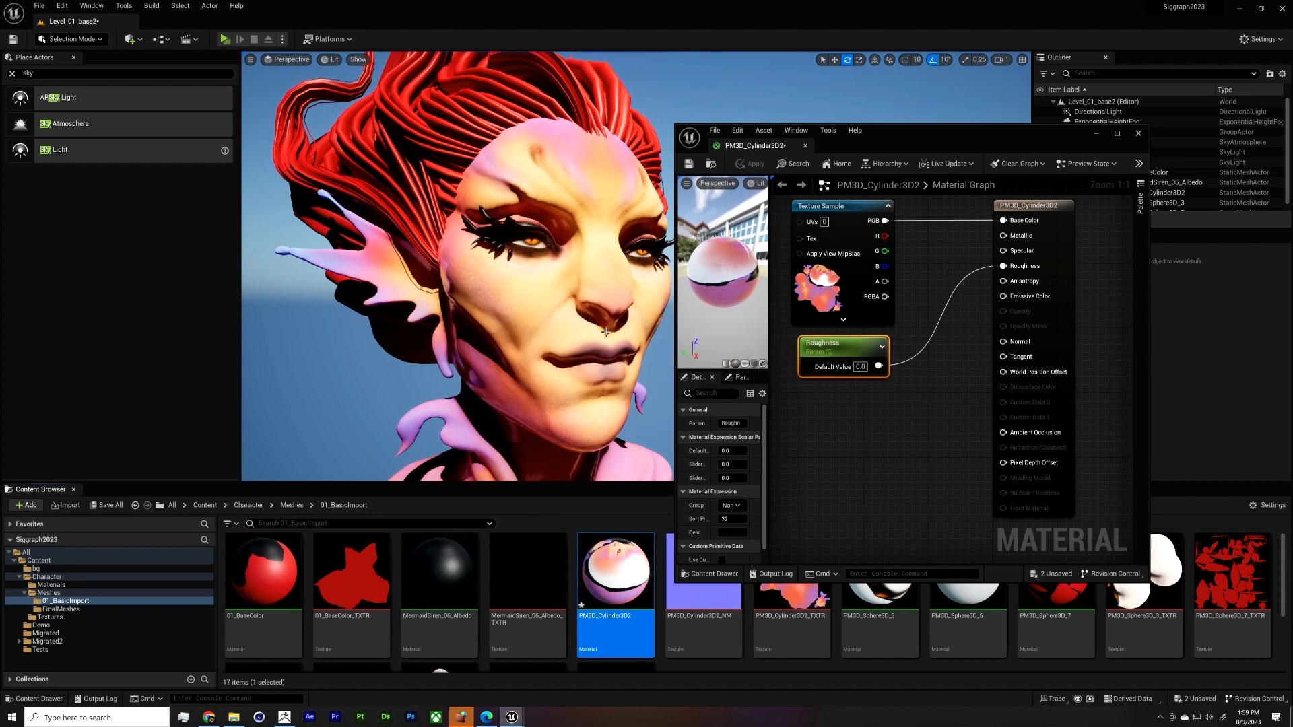
left_click_drag(595, 335, 585, 377, "alt")
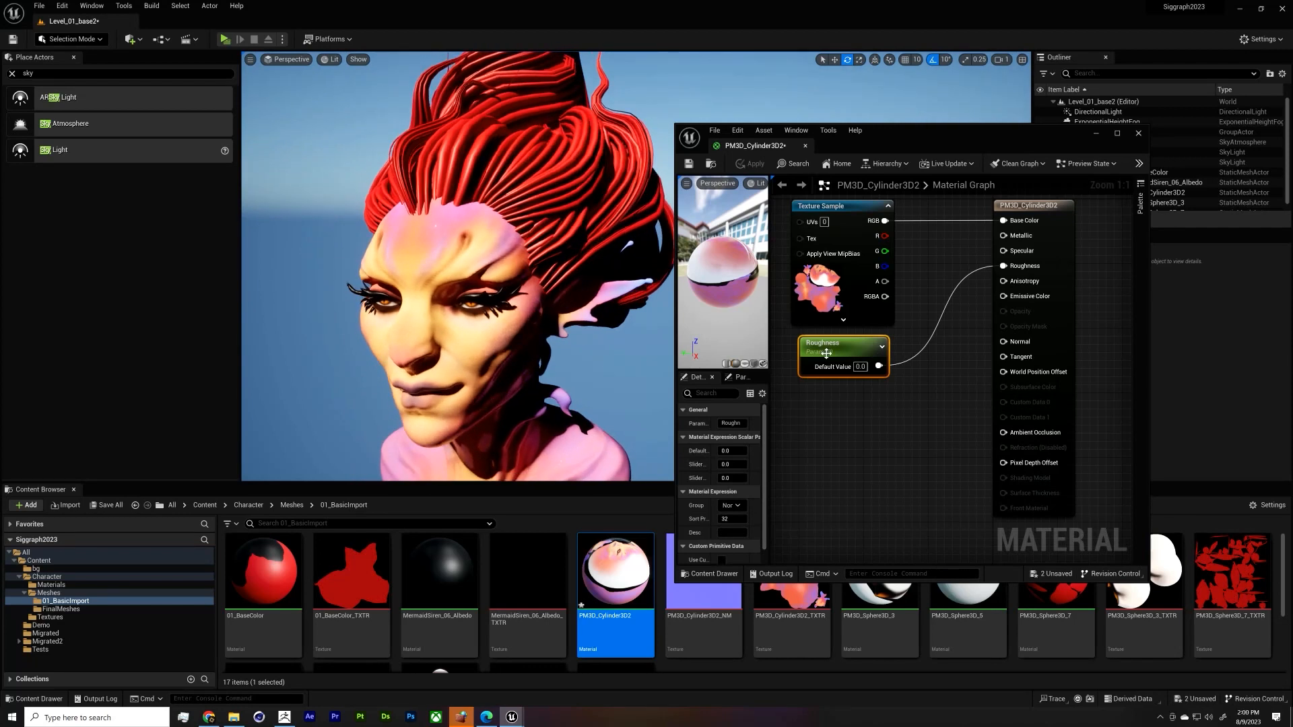
Step: Try a default value of 0.5 for the Roughness parameter, and finish with it set to 1
left_click(859, 366)
type("0.5")
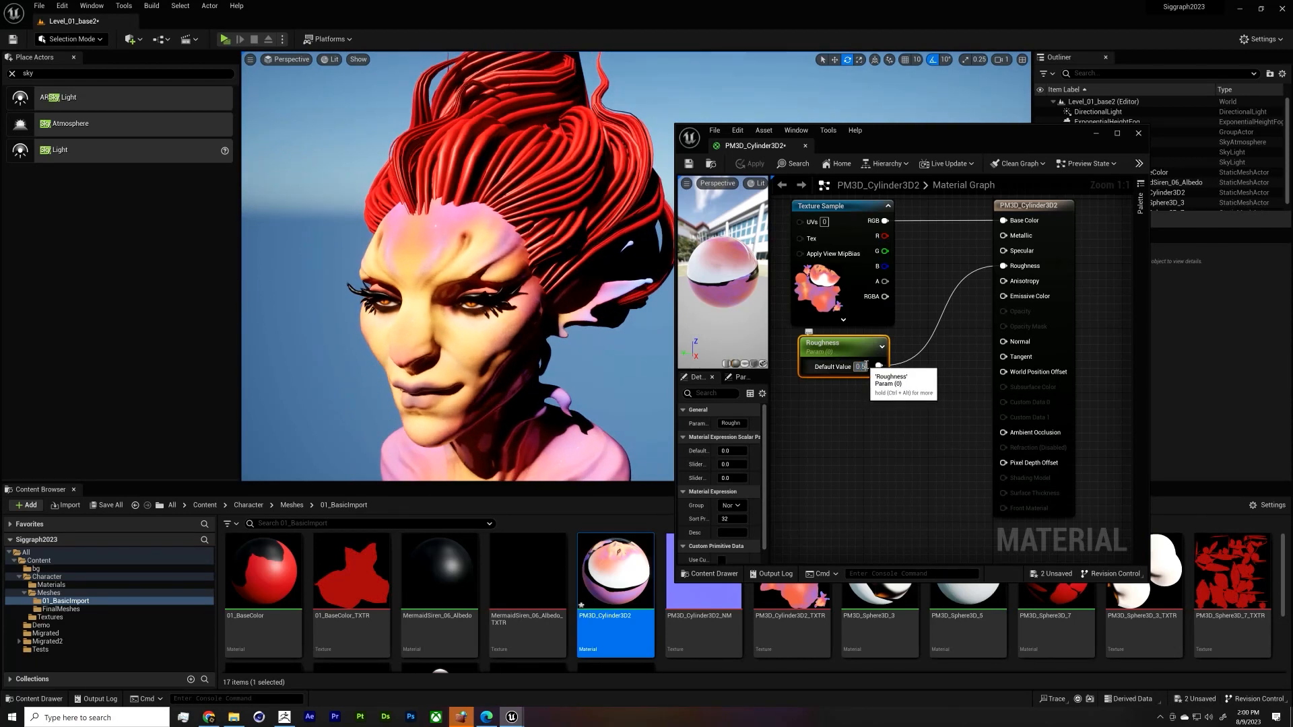
key("Return")
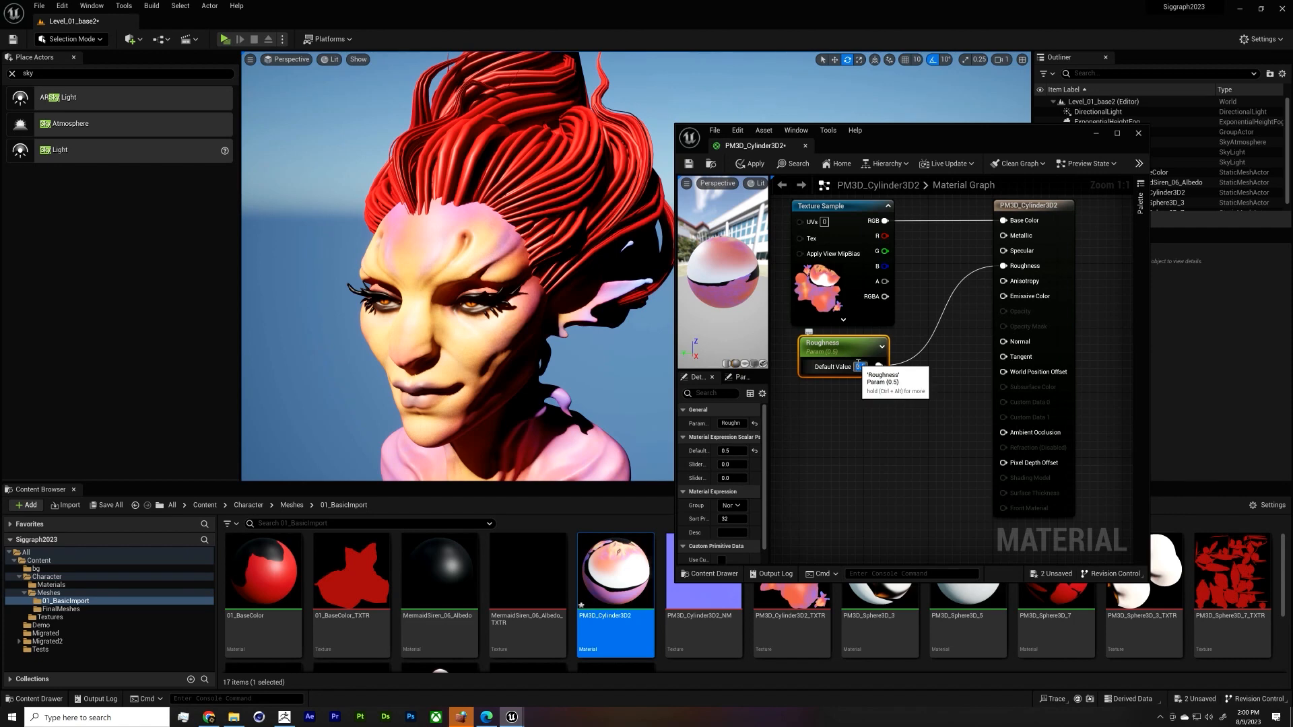
type("1")
key("Return")
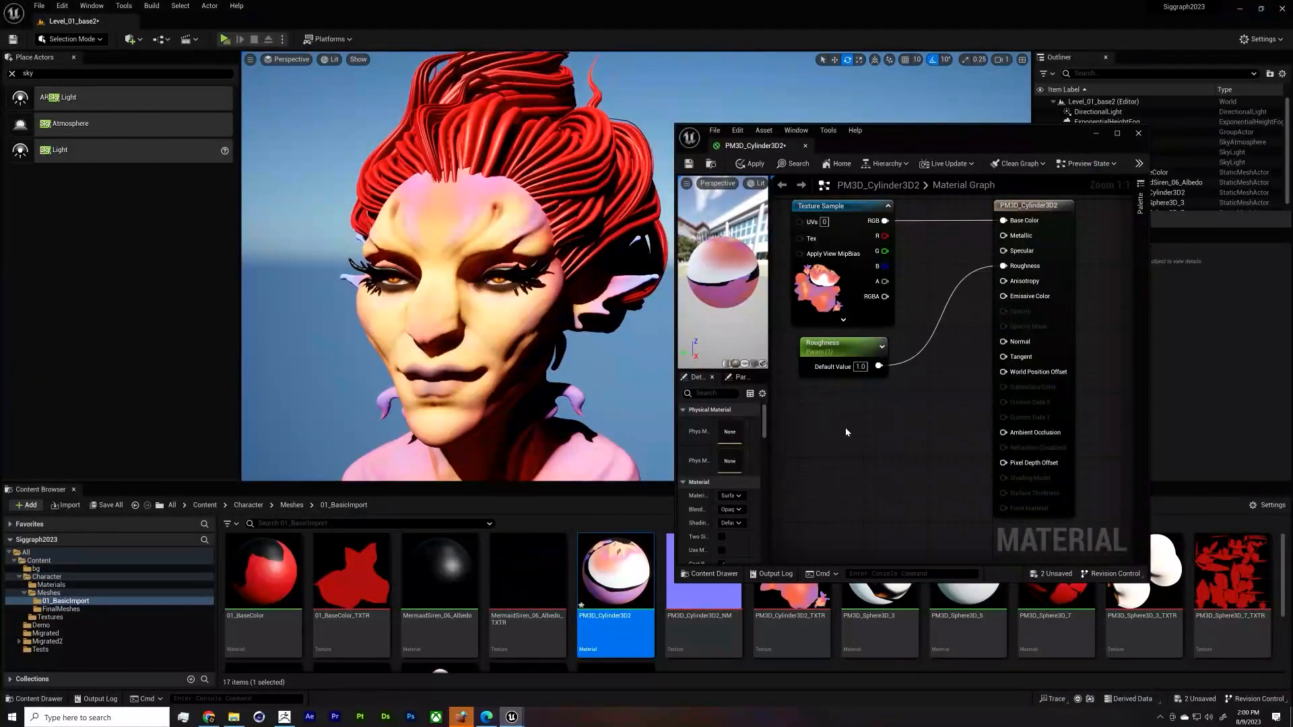
Step: Add a scalar parameter named Metallic, connect it to the material's Metallic input and place it under the Roughness parameter
left_click(846, 427)
type("Metal")
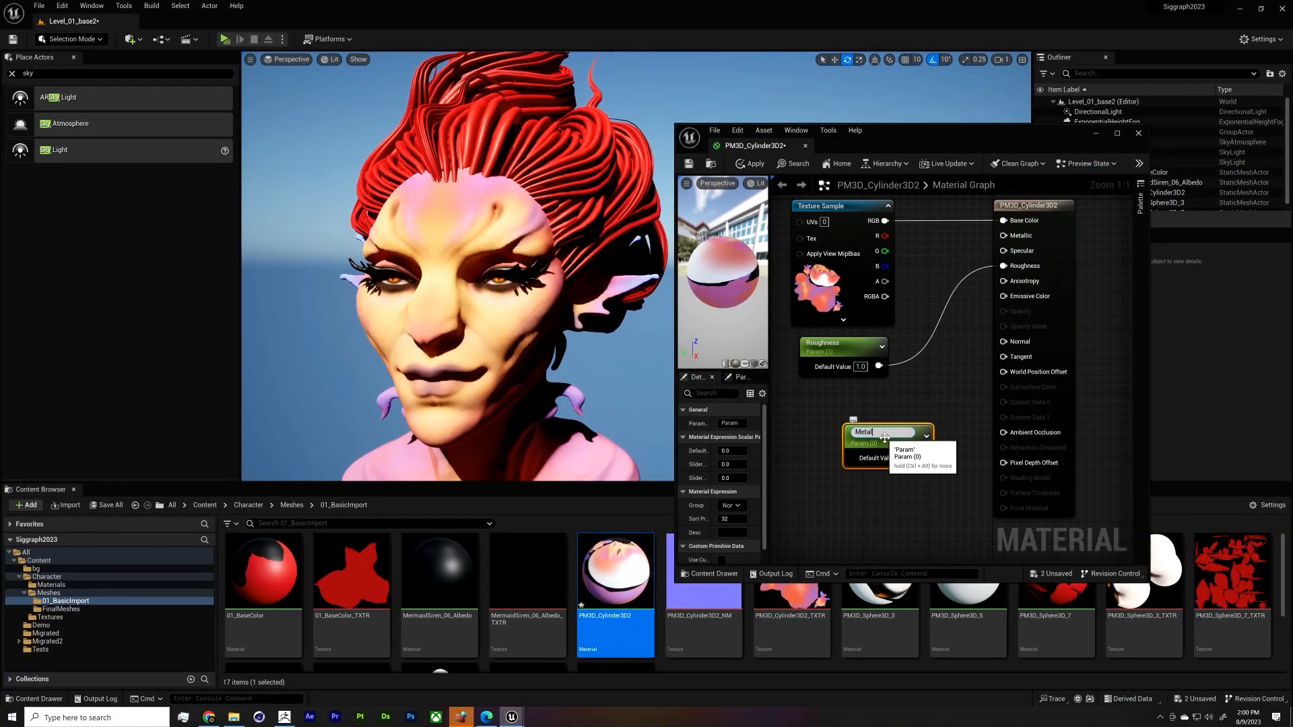
type("lic")
key("Return")
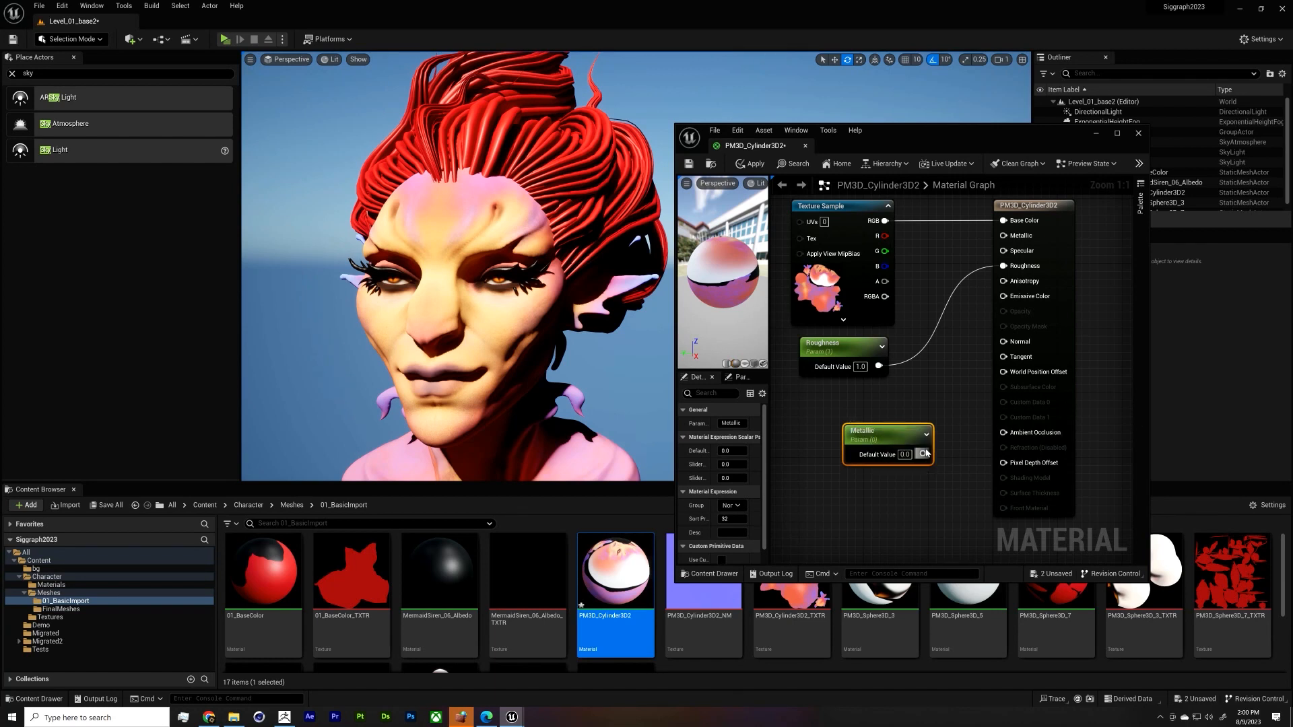
left_click_drag(923, 453, 1003, 236)
left_click_drag(888, 433, 836, 376)
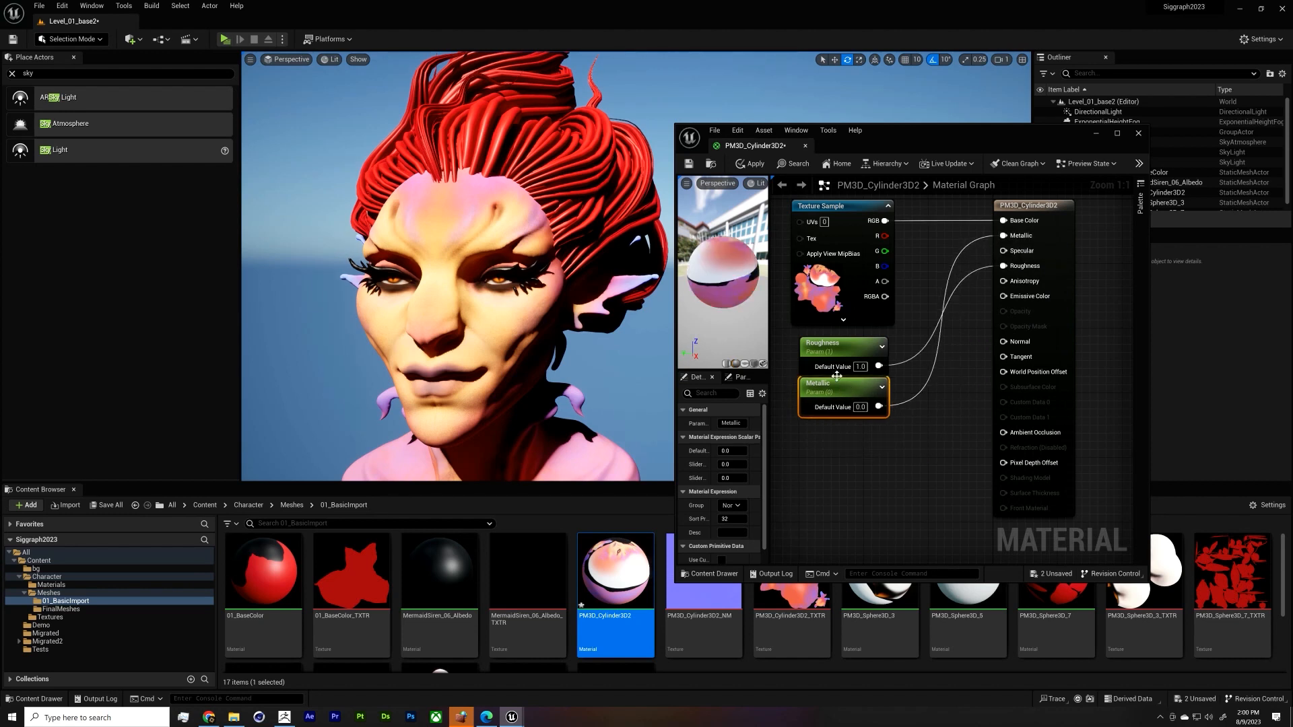
Step: Set the Metallic parameter's default value to 1, apply the material and inspect the face in the level
left_click(736, 165)
left_click(860, 407)
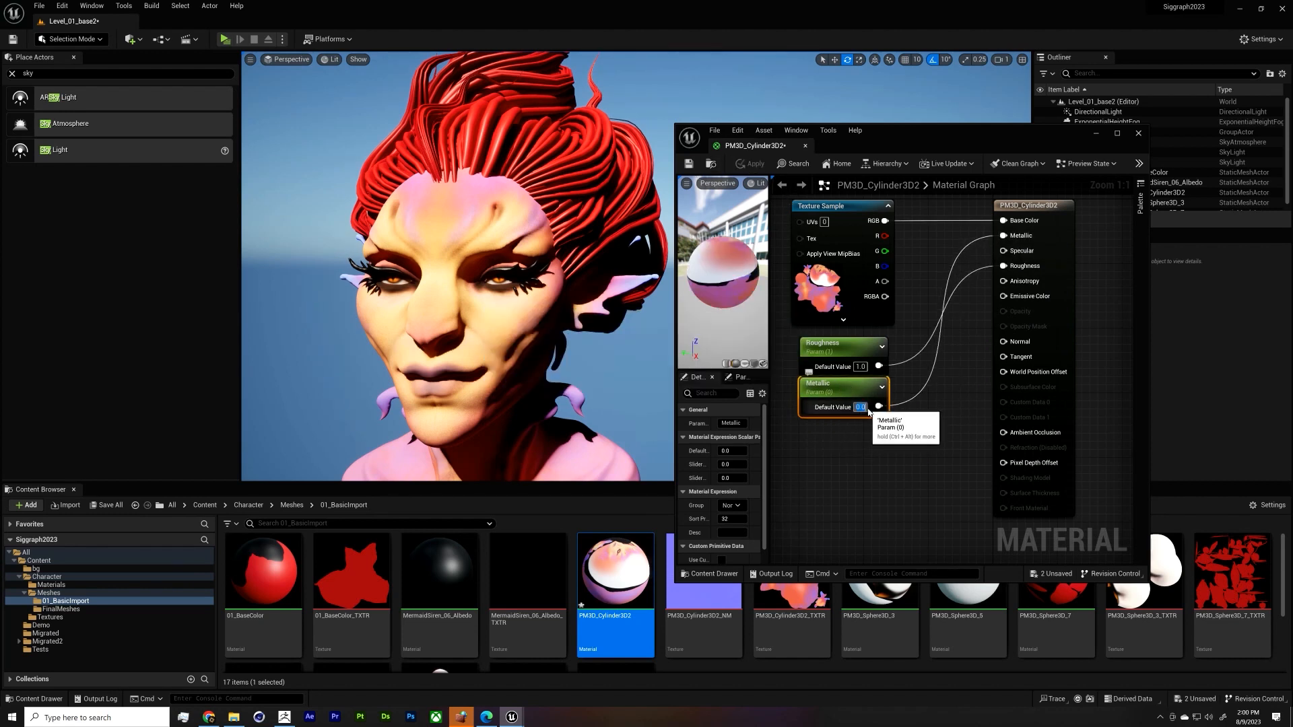
type("1")
key("Return")
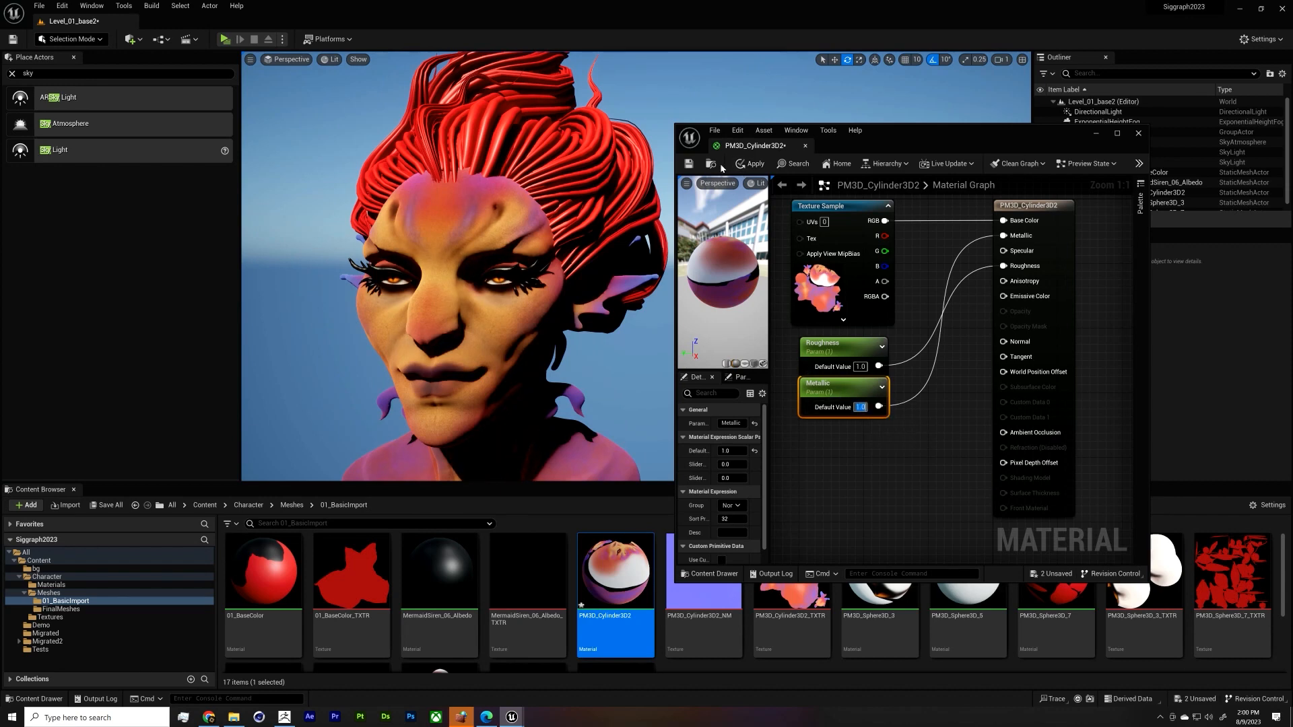
left_click(749, 164)
left_click_drag(558, 316, 589, 320, "alt")
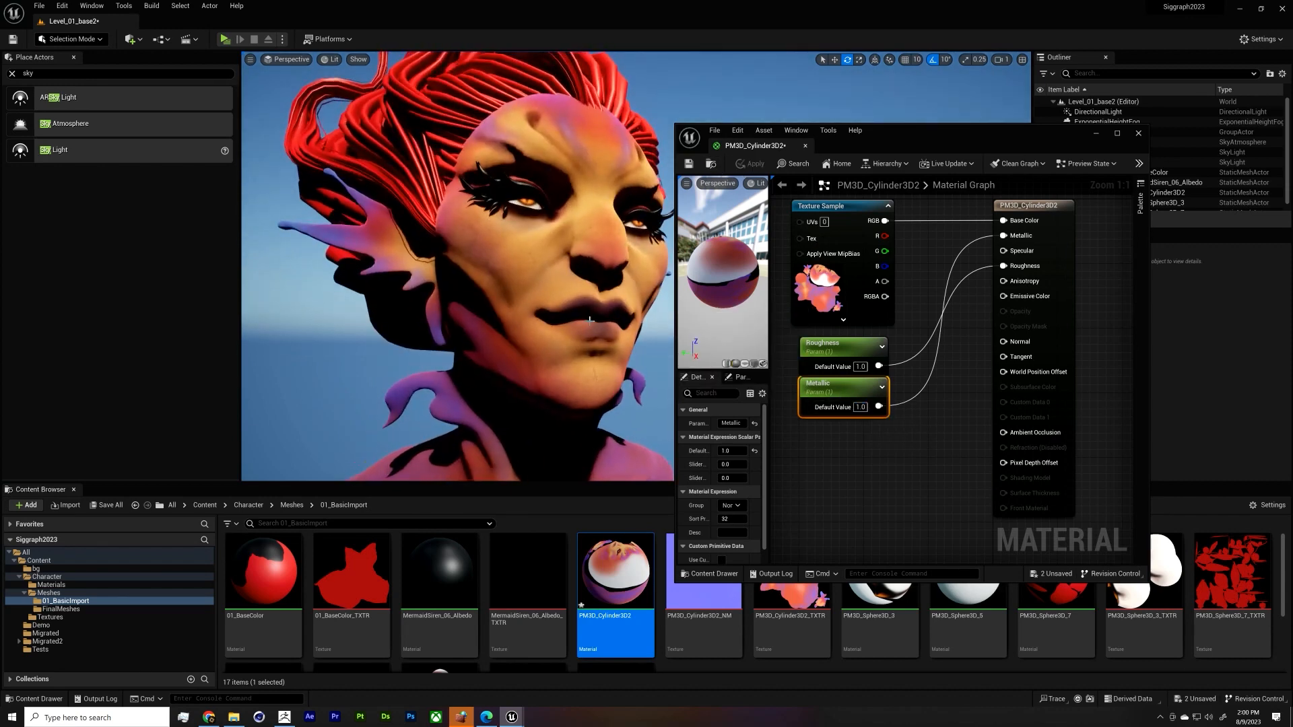
Step: Try Roughness default values of 0 and 0.5 on the metallic skin, inspecting the bust in the level
left_click(860, 366)
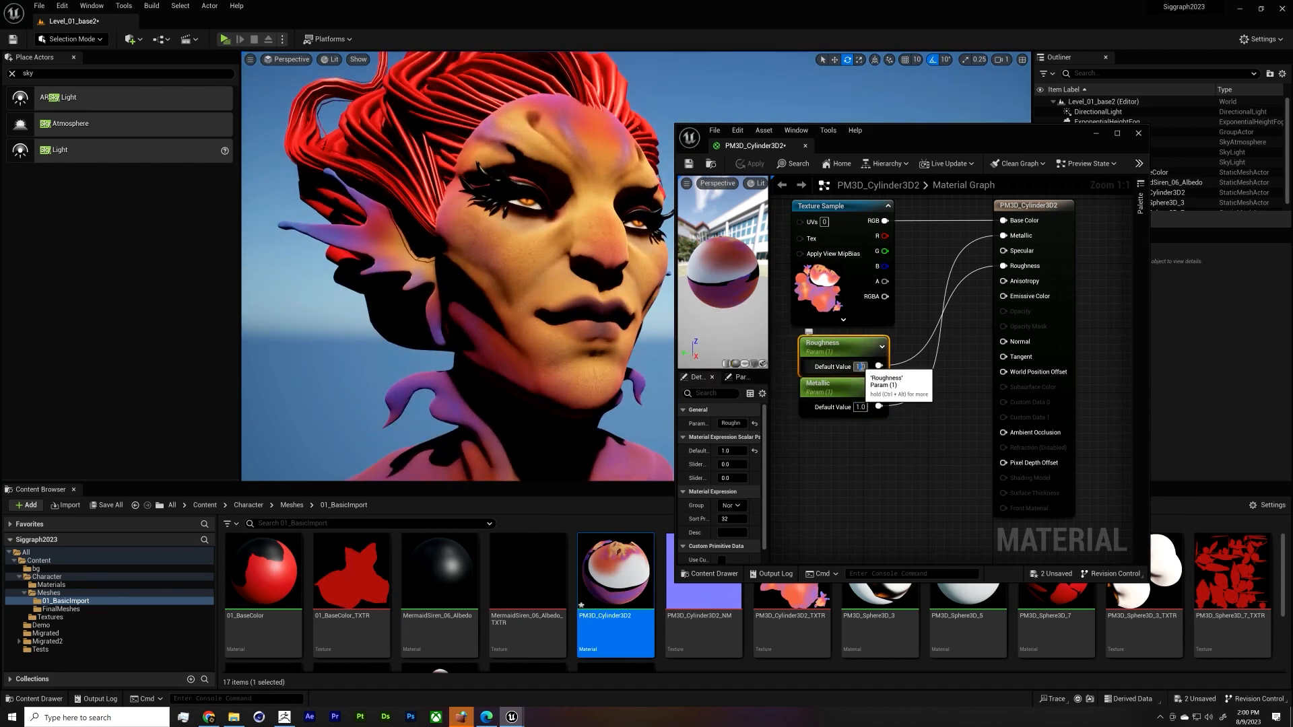
type("0")
key("Return")
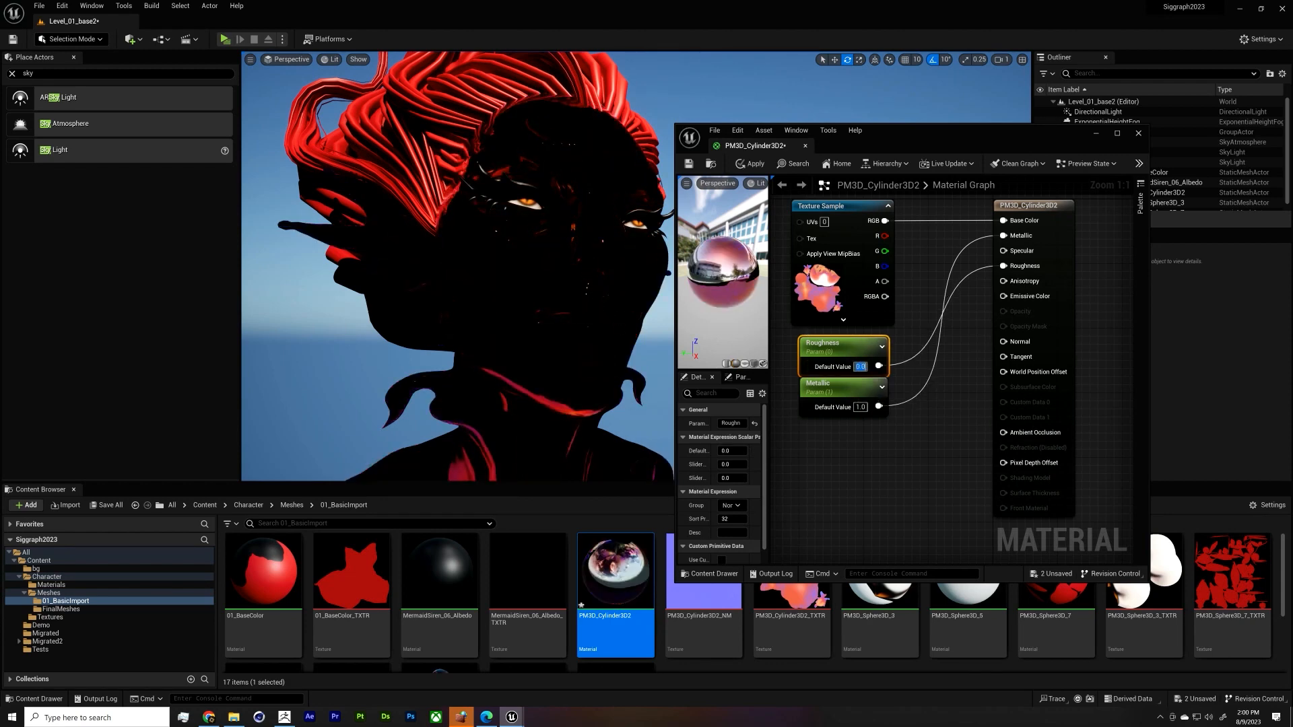
left_click_drag(557, 317, 472, 316, "alt")
left_click(860, 366)
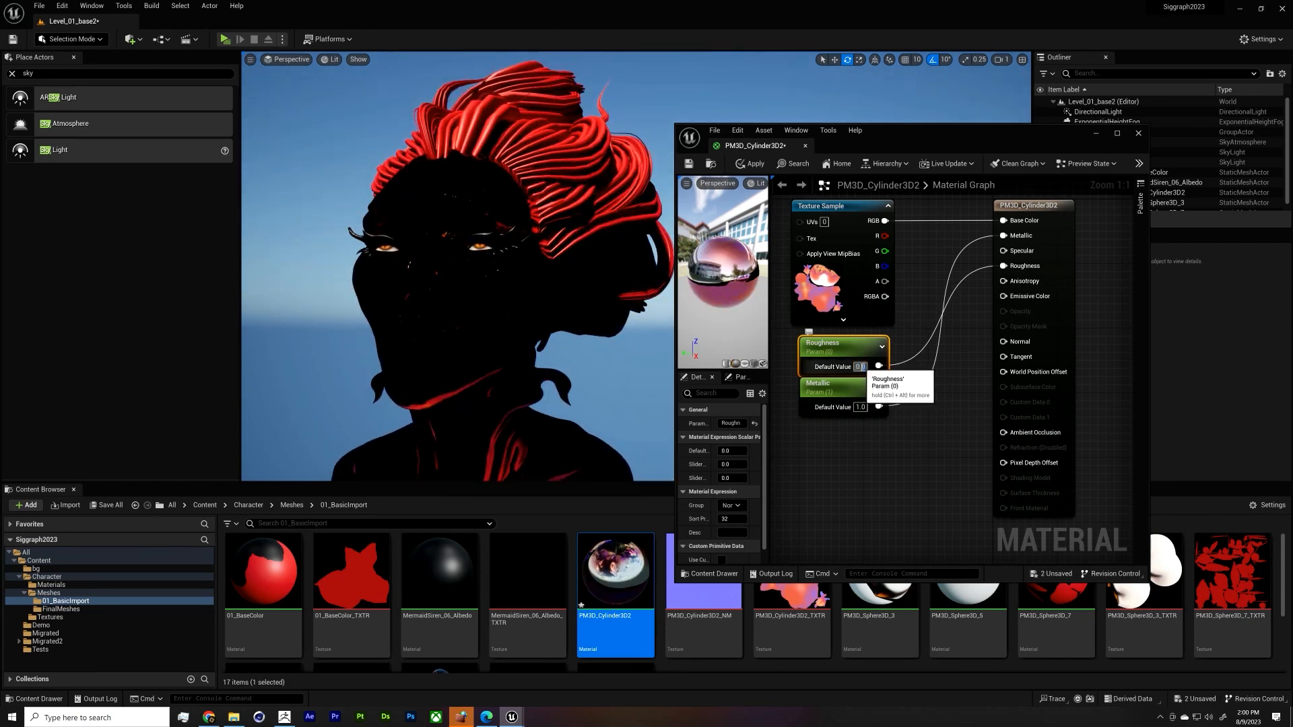
type("0.5")
key("Return")
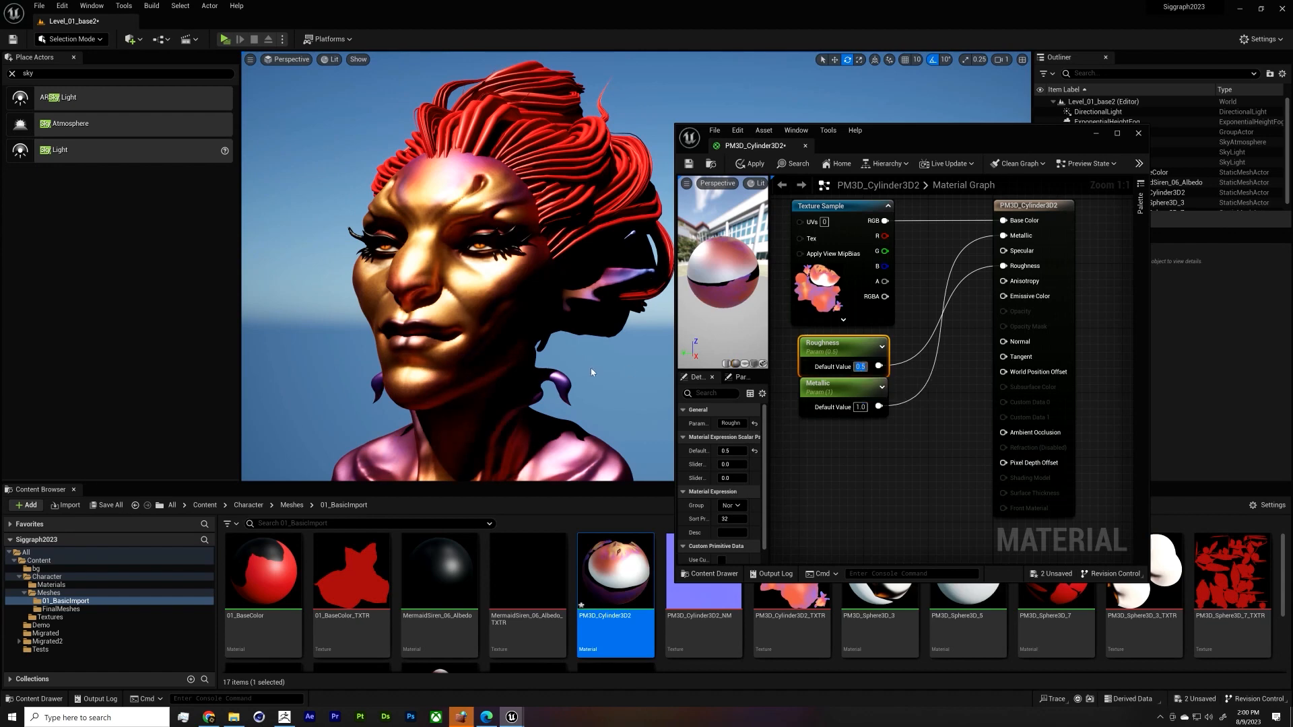
mouse_move(593, 371)
left_mouse_down("alt")
mouse_move(613, 369)
mouse_move(590, 351)
left_mouse_up("alt")
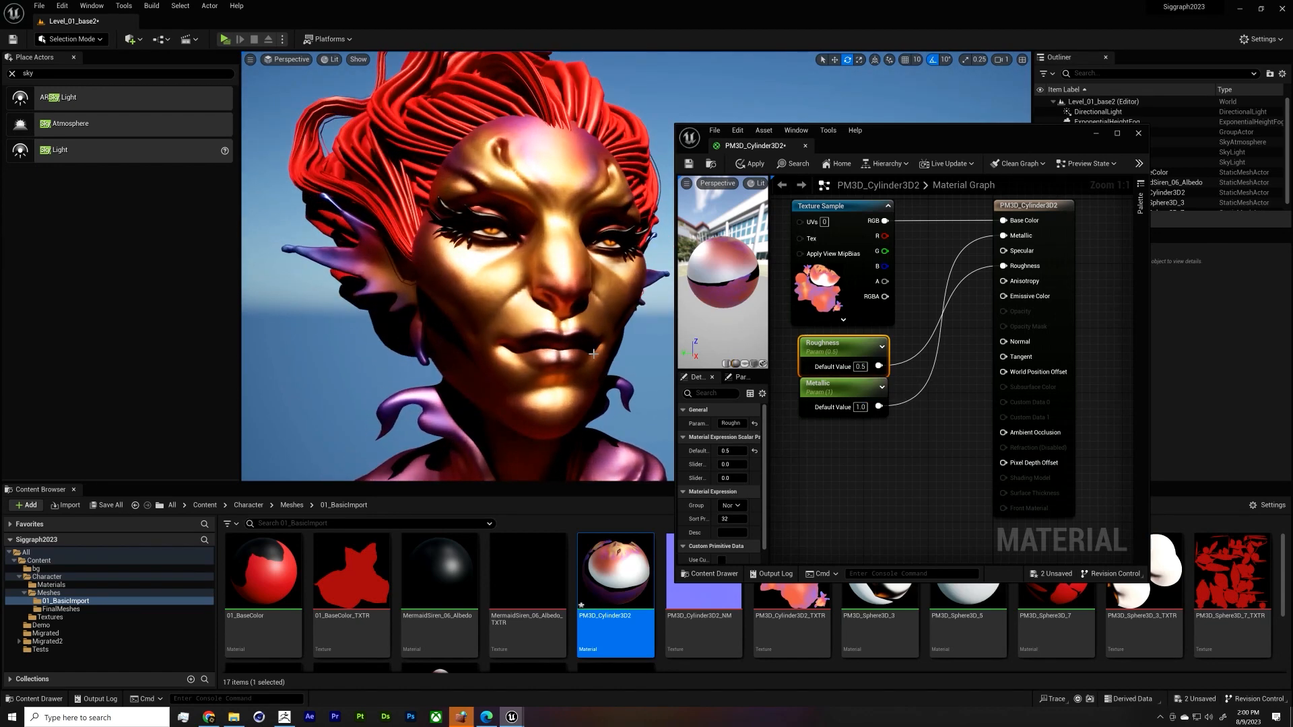
Step: Delete the Roughness and Metallic parameters together, apply and save the material, and move its editor clear of the content thumbnails
left_click_drag(905, 432, 835, 360)
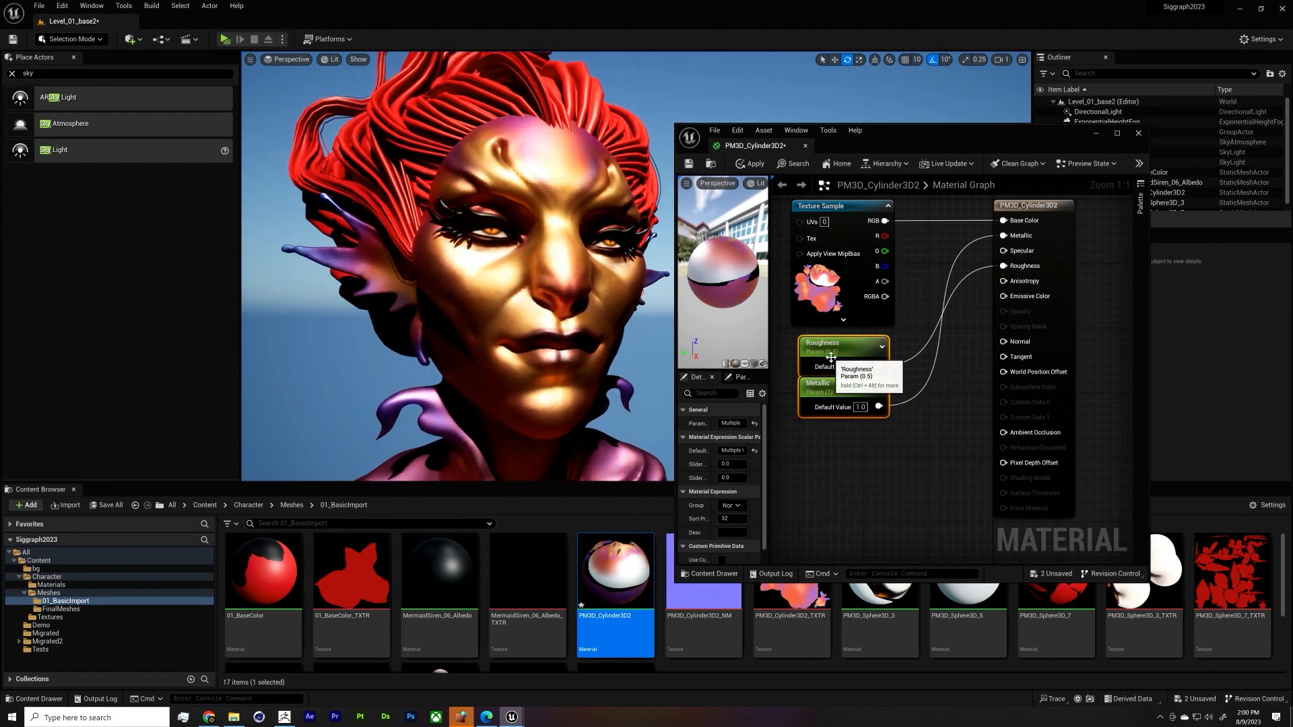
key("Delete")
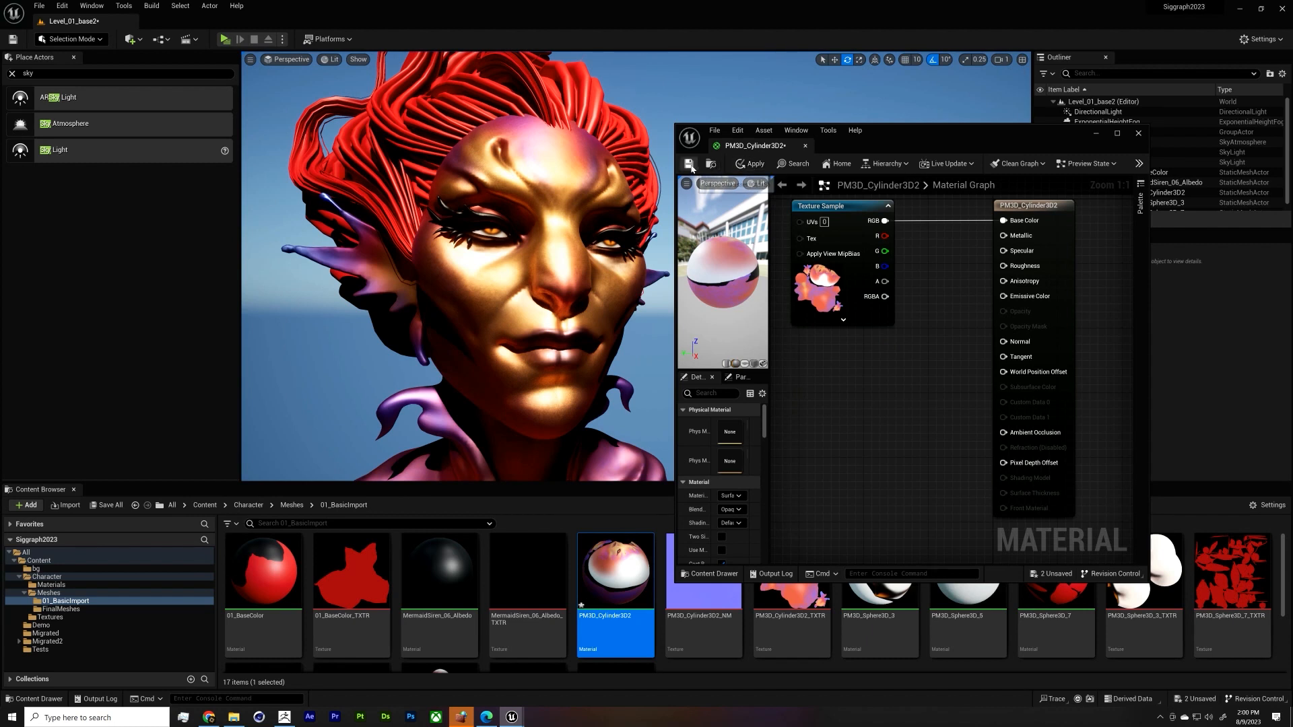
left_click(756, 166)
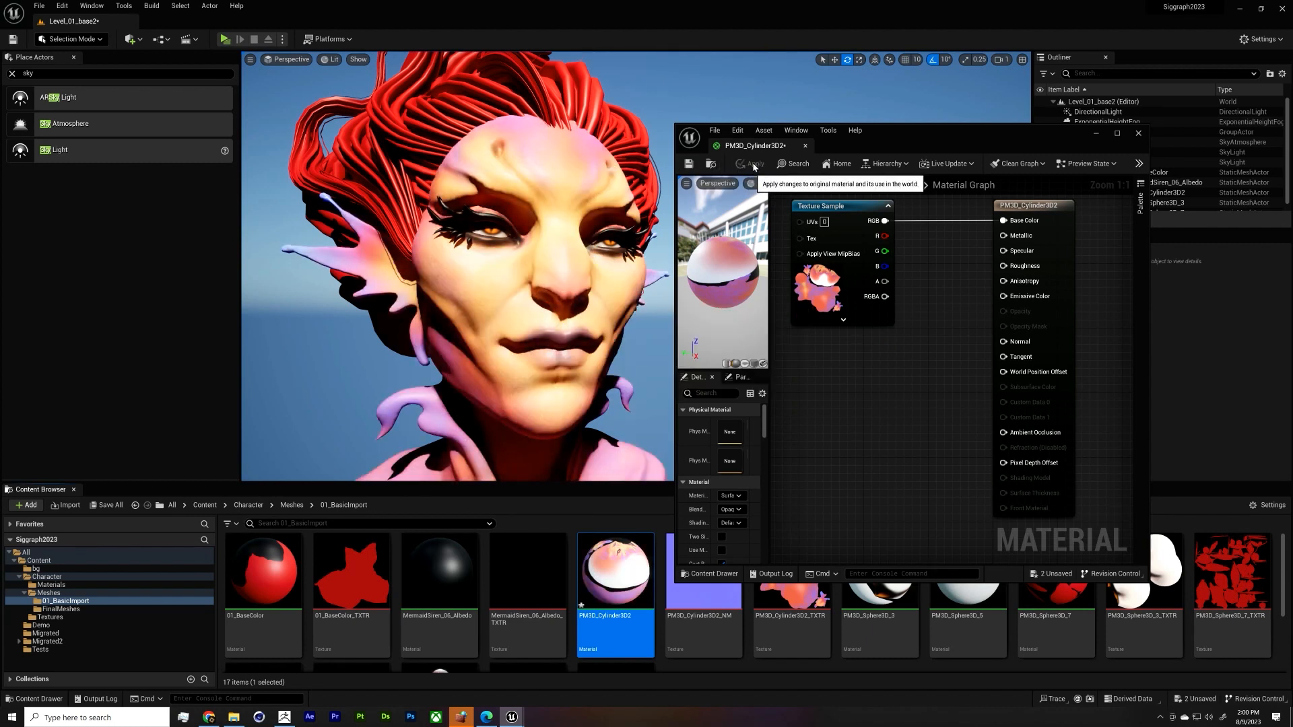
left_click(688, 163)
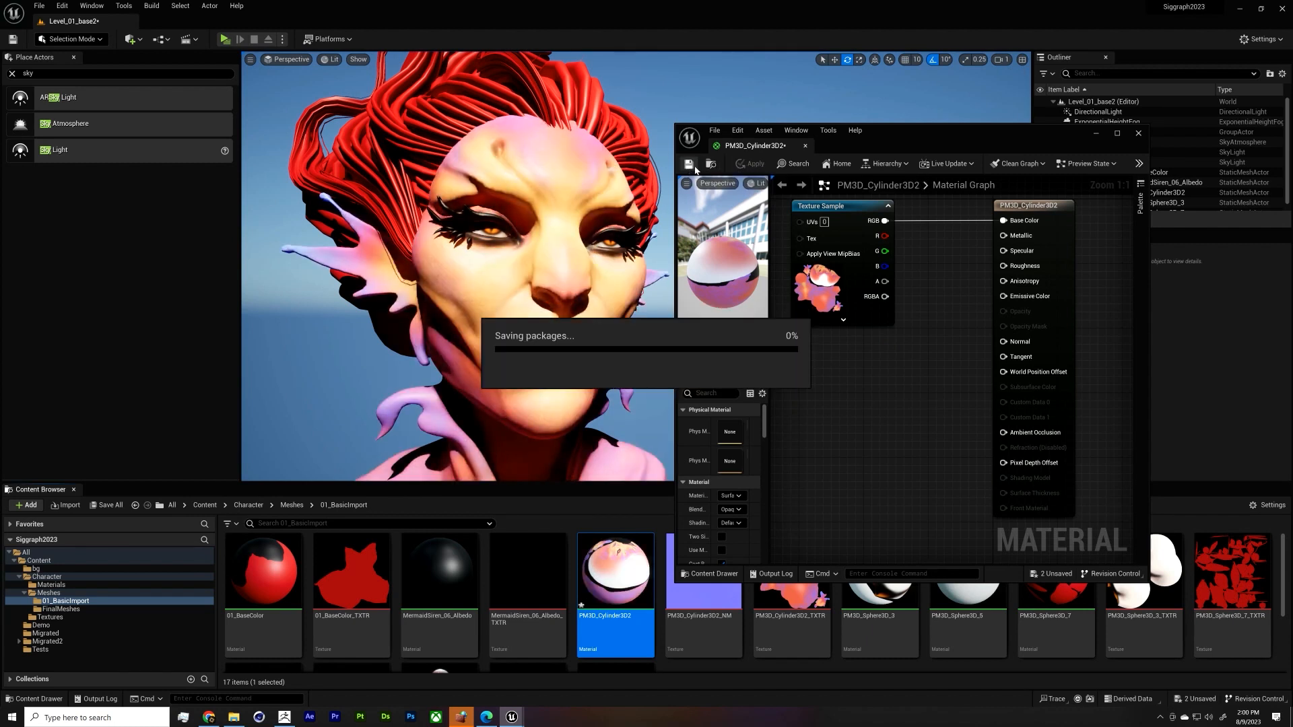
left_click_drag(894, 135, 903, 97)
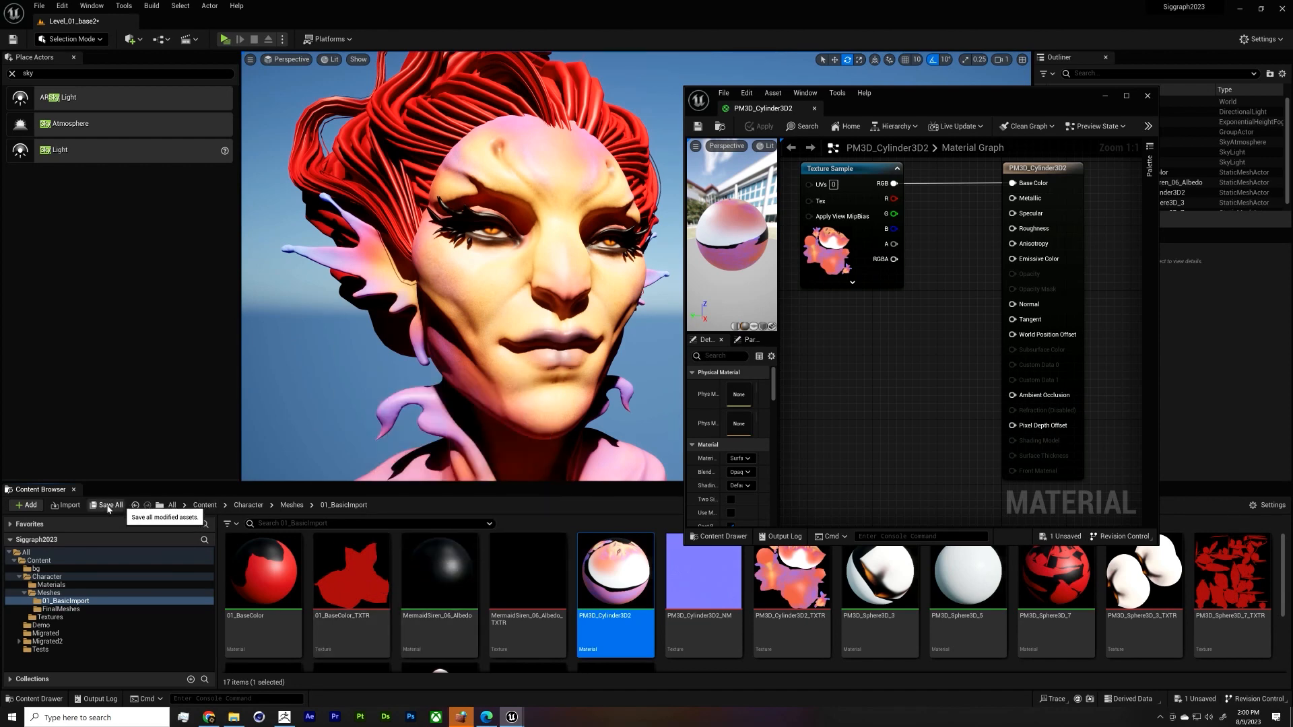
right_click_drag(640, 284, 619, 346)
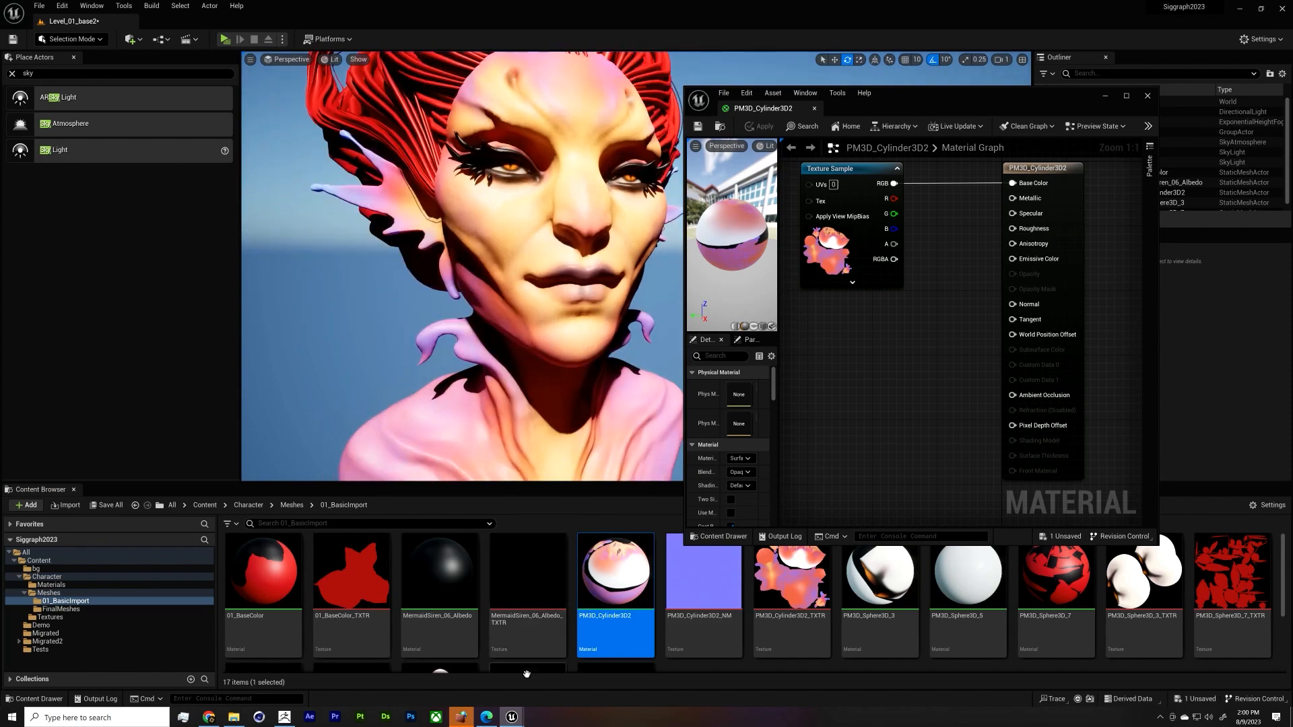
Step: Switch to ZBrush and examine the bust's skin detail up close around the forehead, eyes, mouth and chin
left_click(285, 717)
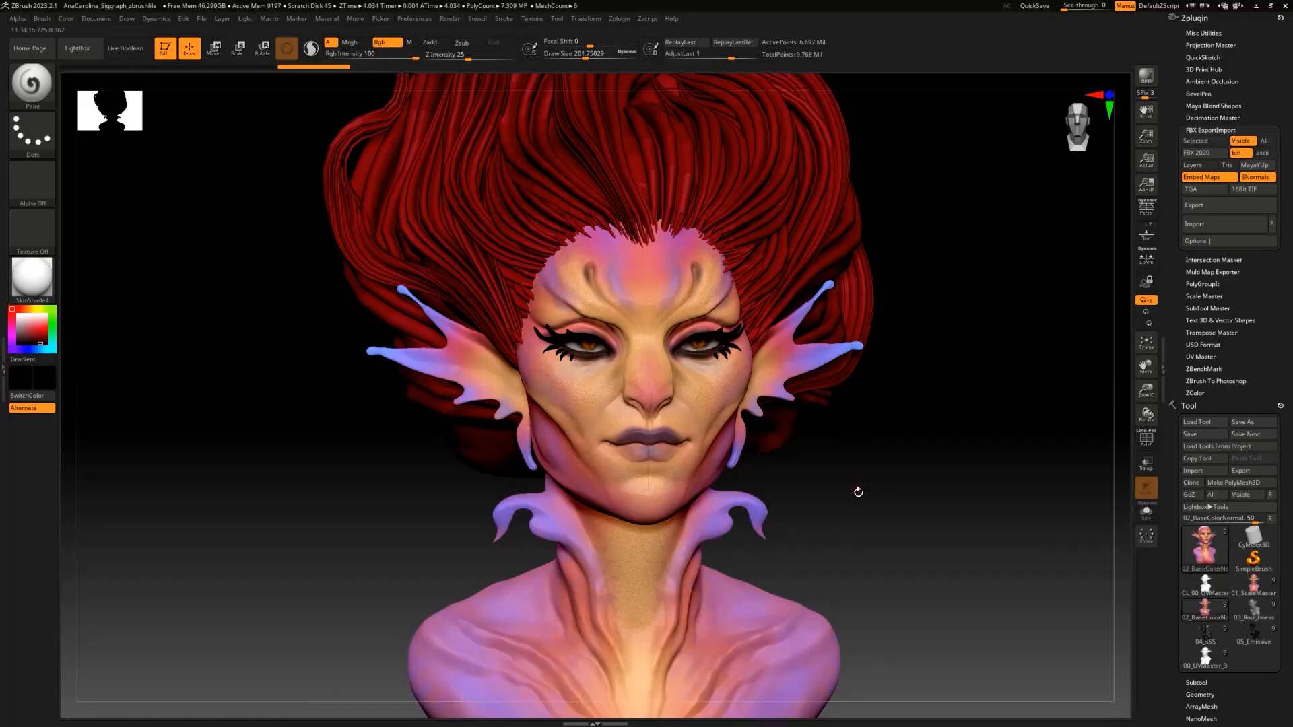
left_click_drag(857, 490, 854, 511)
left_click_drag(906, 348, 988, 566, "alt")
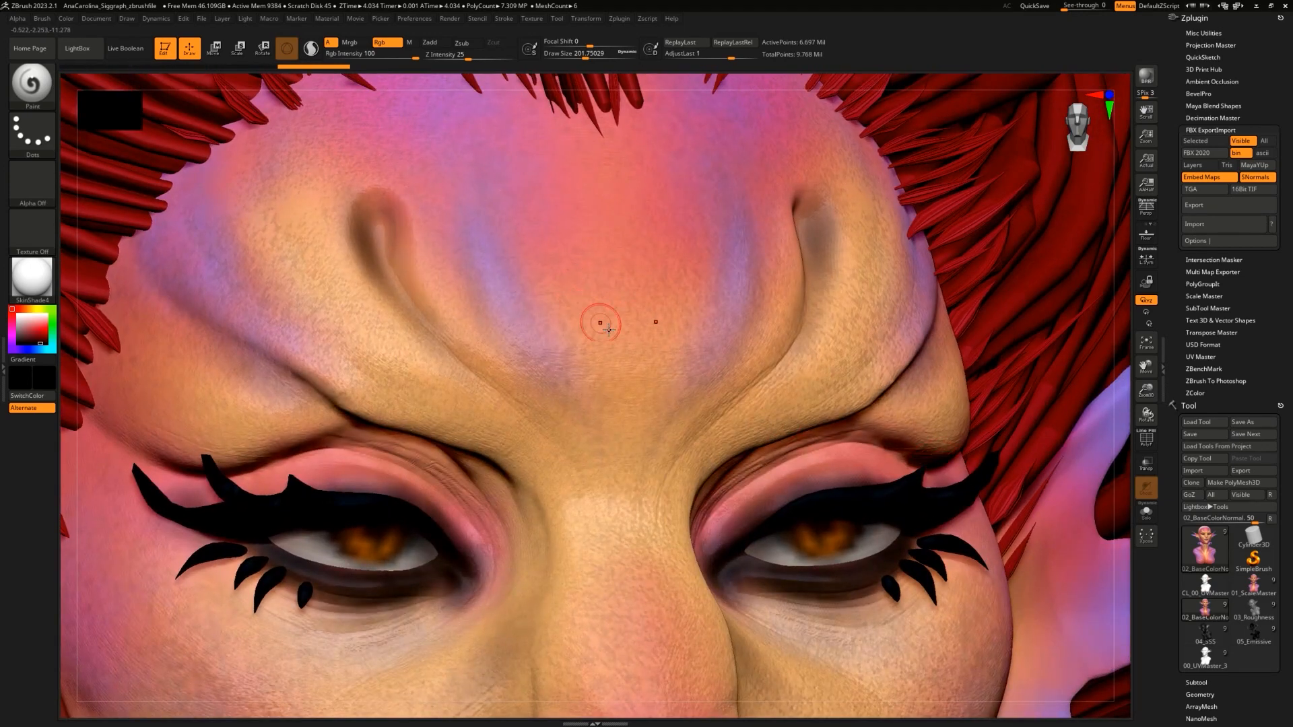
key("f")
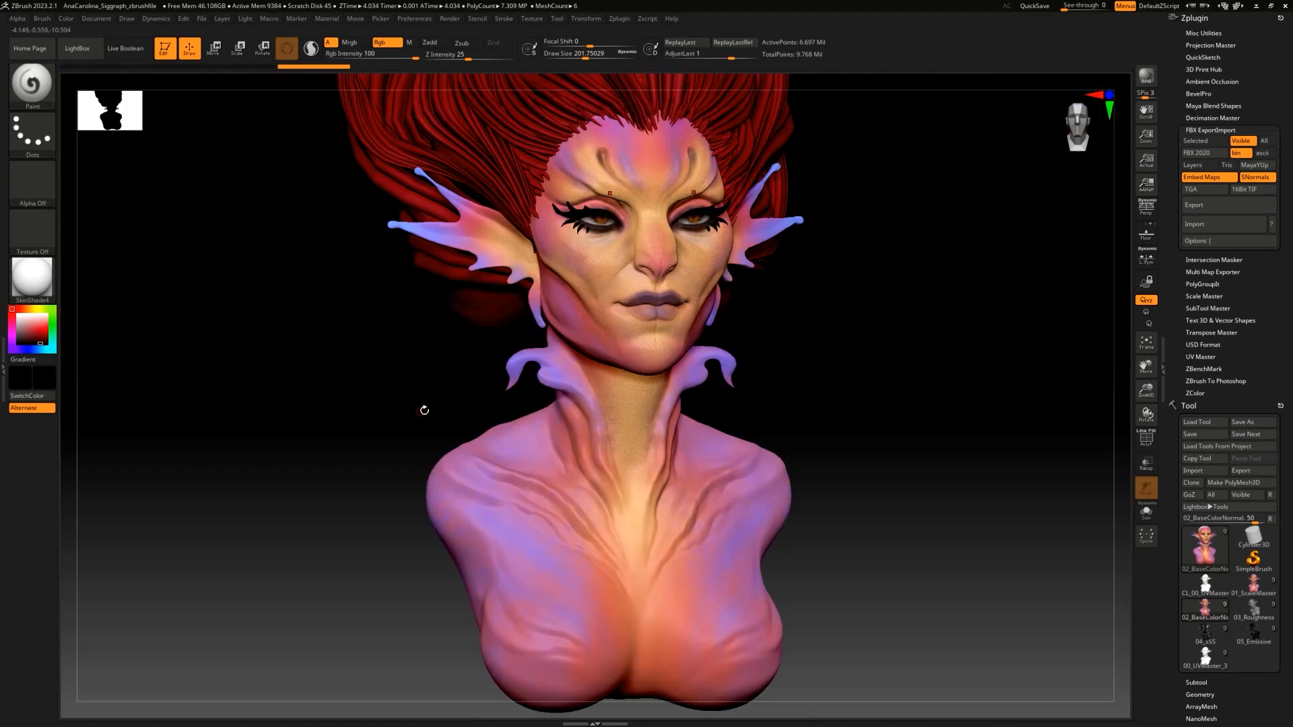
left_click_drag(938, 358, 997, 525, "alt")
left_click_drag(962, 397, 955, 681, "alt")
left_click_drag(1060, 303, 1036, 434, "alt")
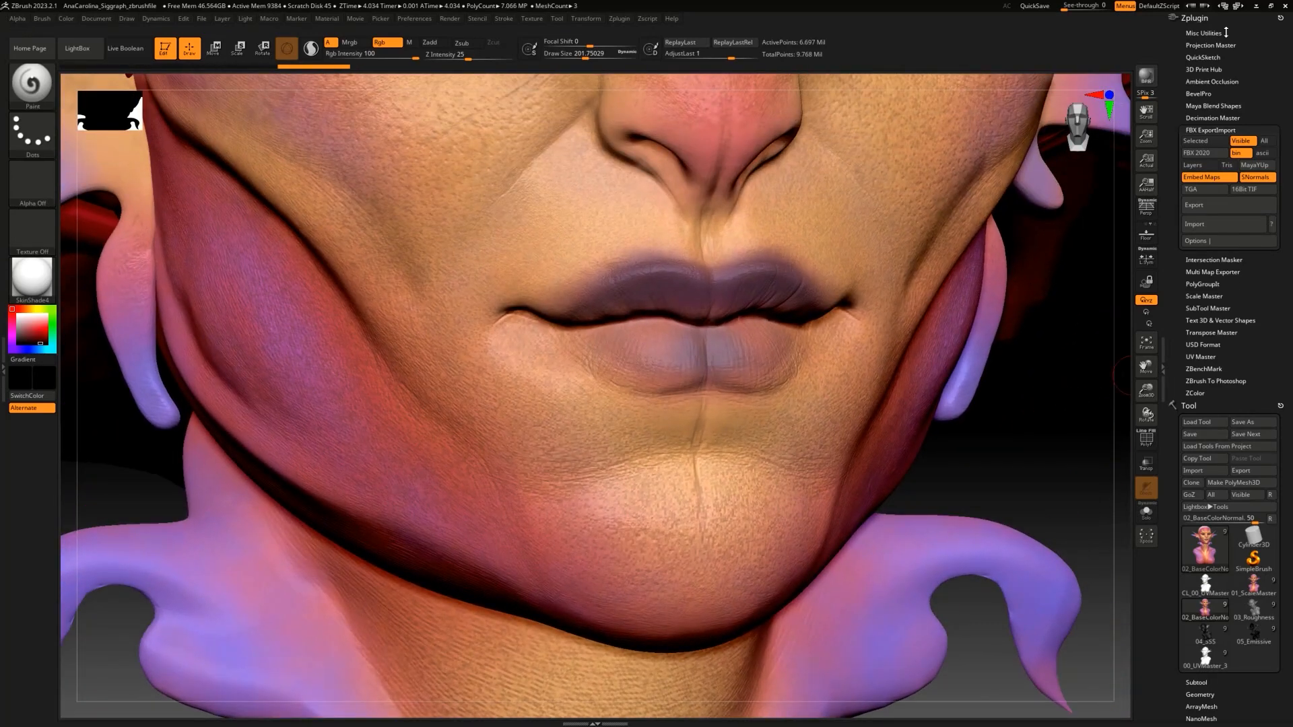
Step: Bring the mesh's Texture Map settings into view and lower the skin mesh to a coarser subdivision level
left_click(1195, 18)
left_click_drag(1077, 236, 1099, 235)
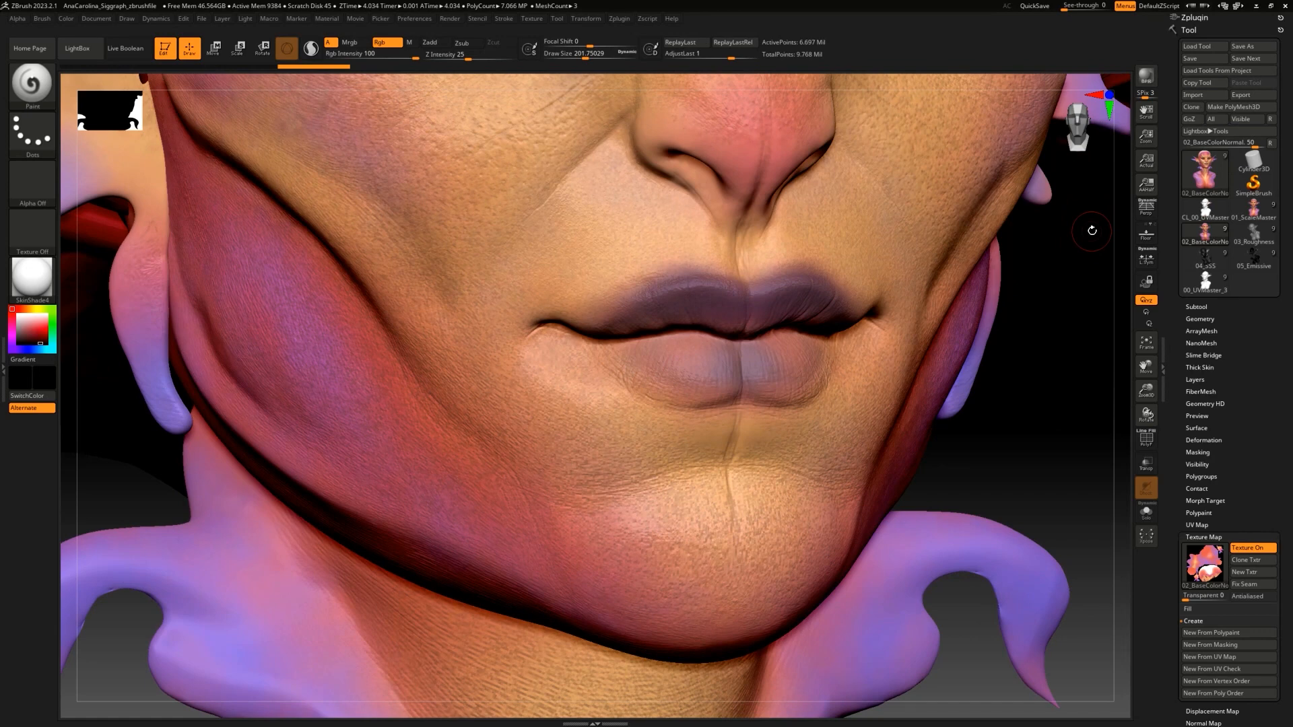
key("shift")
key("shift+d")
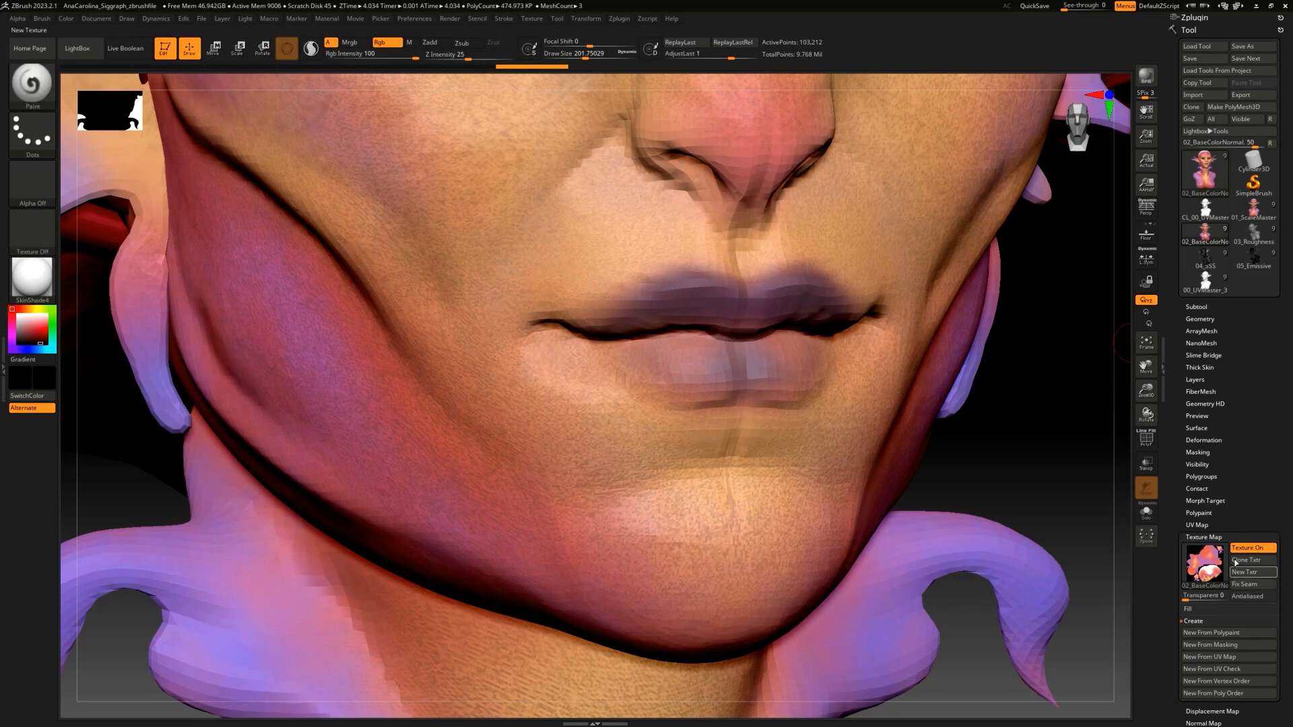
Step: Create a tangent-space normal map for the skin mesh and clone it to the texture palette
left_click(1217, 536)
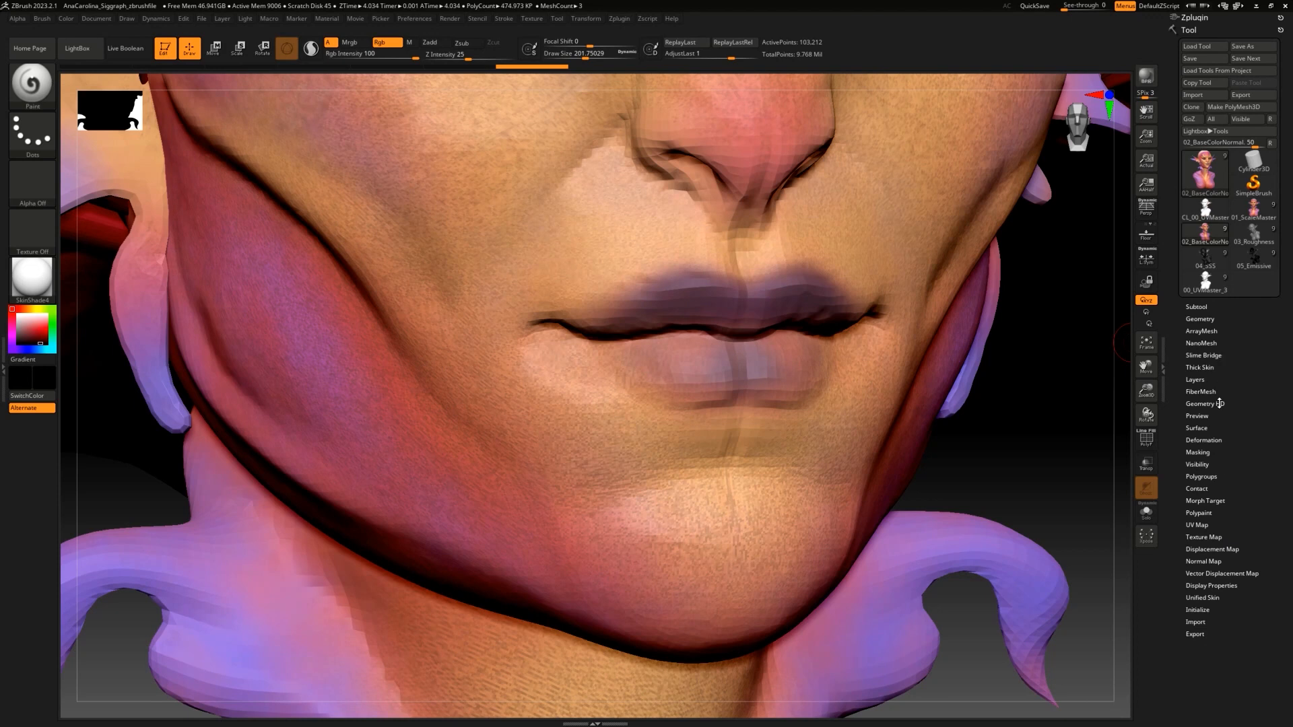
left_click(1200, 560)
left_click(1199, 645)
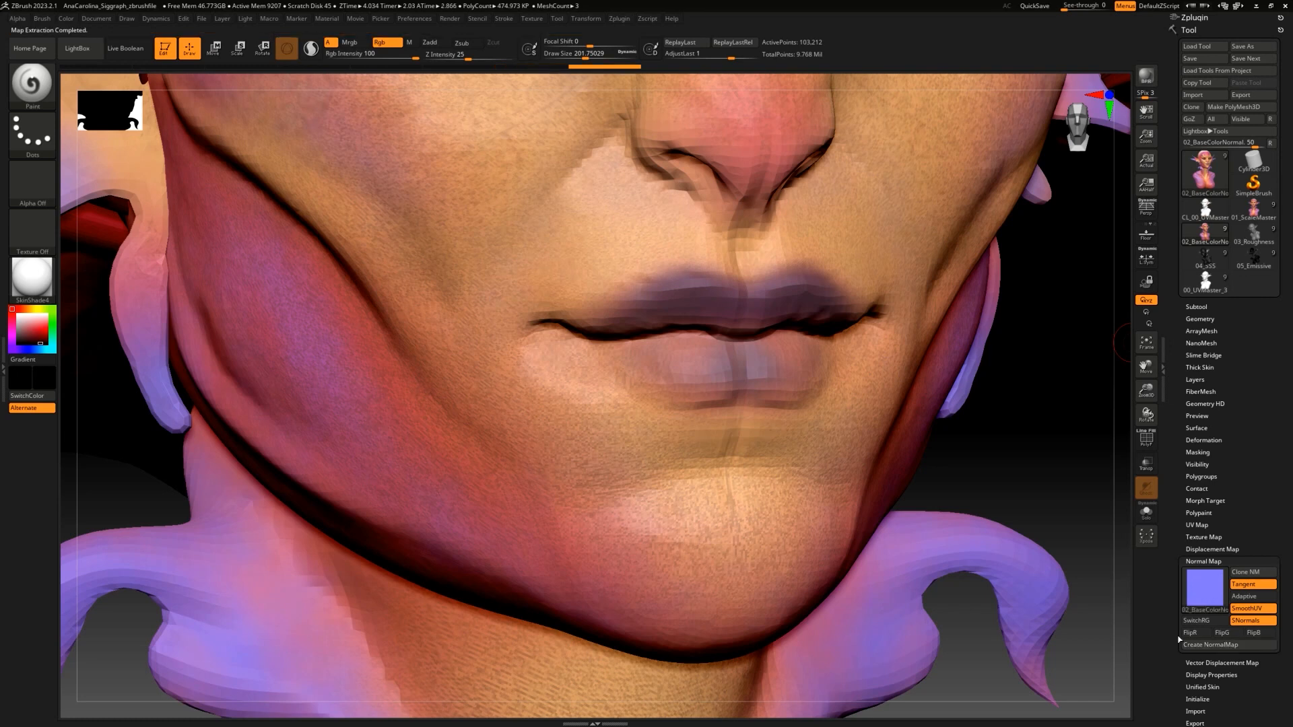
left_click(1245, 571)
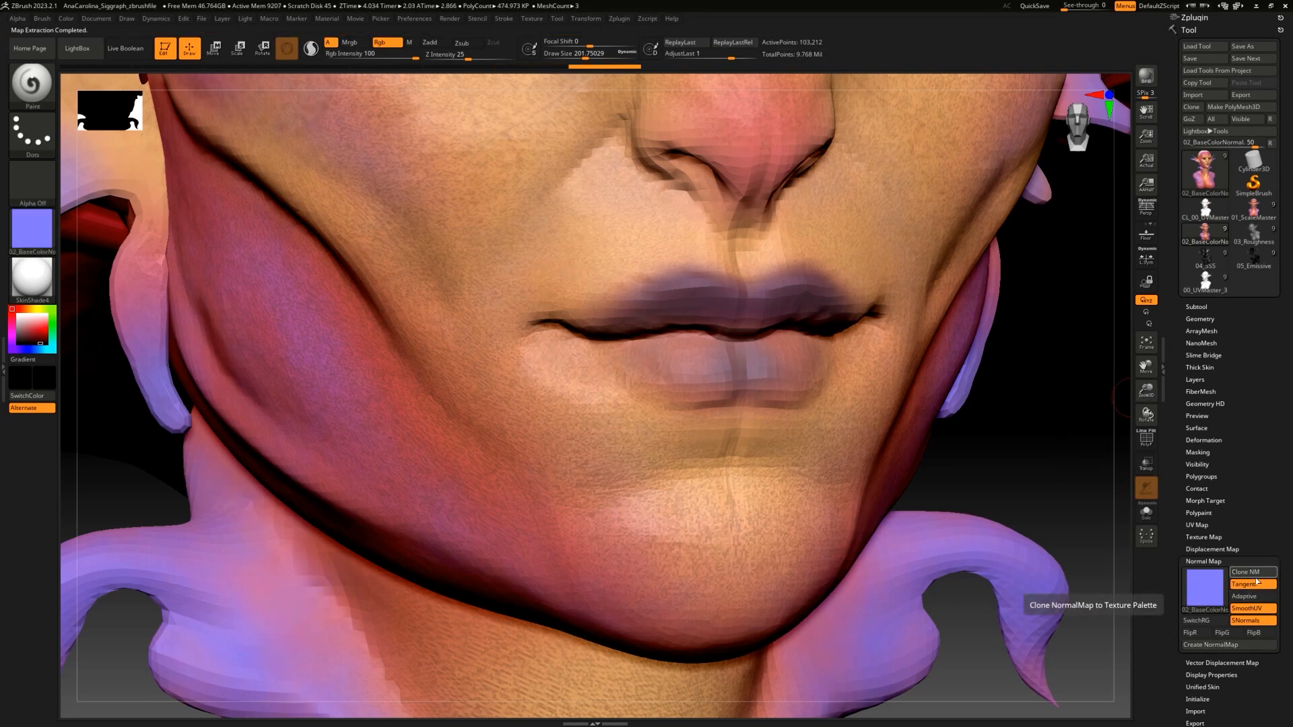
Step: Export the cloned normal map as a JPEG named T_MermaidSkin_N into the SIGGRAPH_v2 folder, keeping the default image settings
left_click(532, 19)
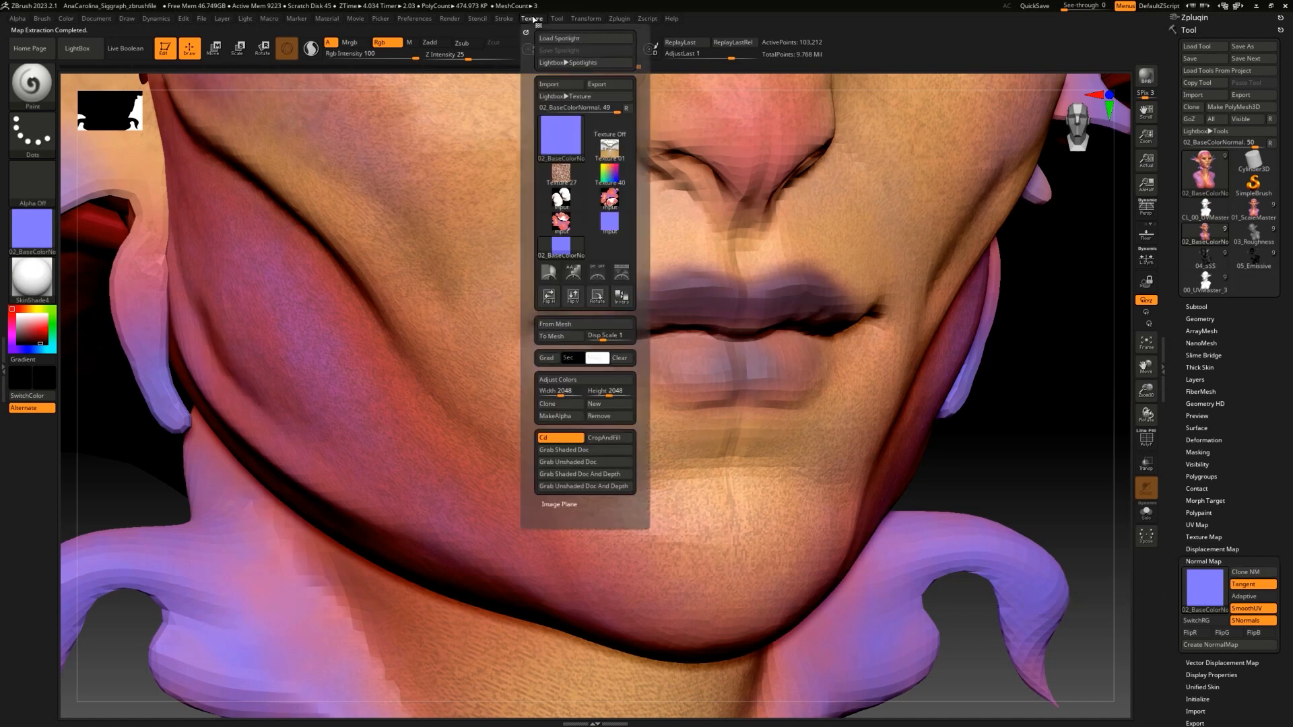
mouse_move(551, 138)
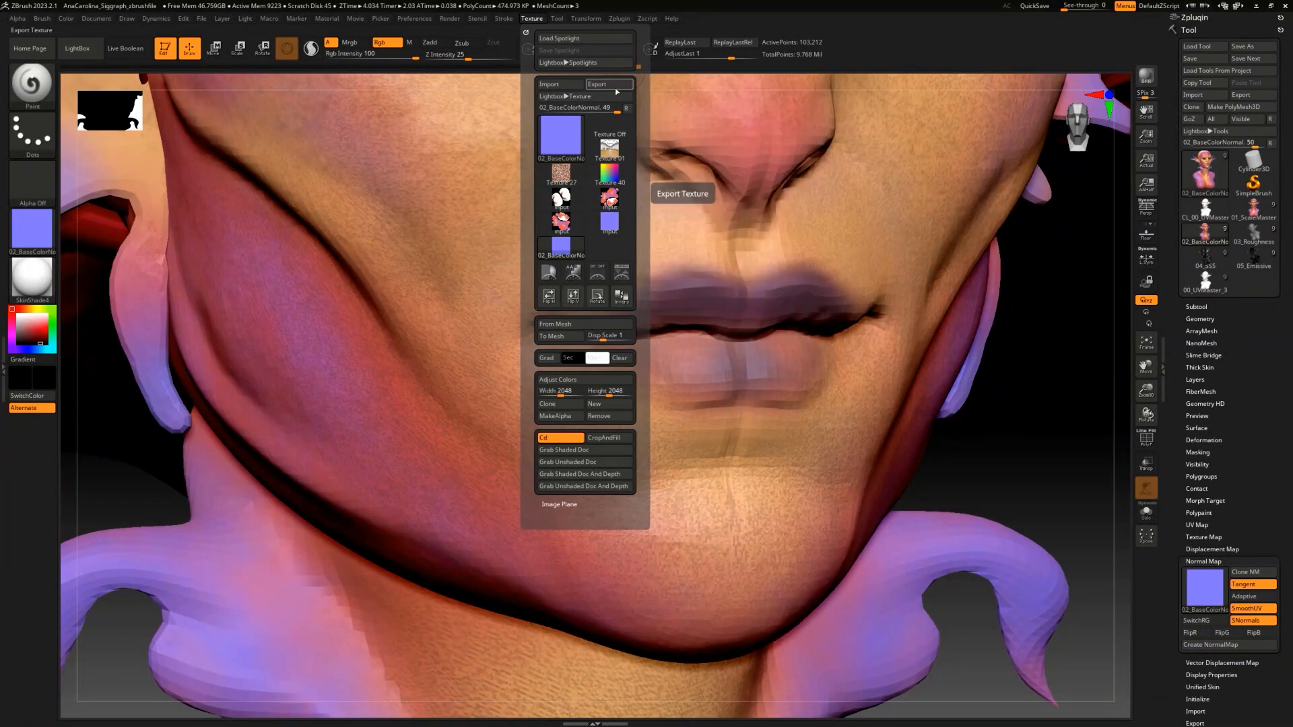
left_click(614, 86)
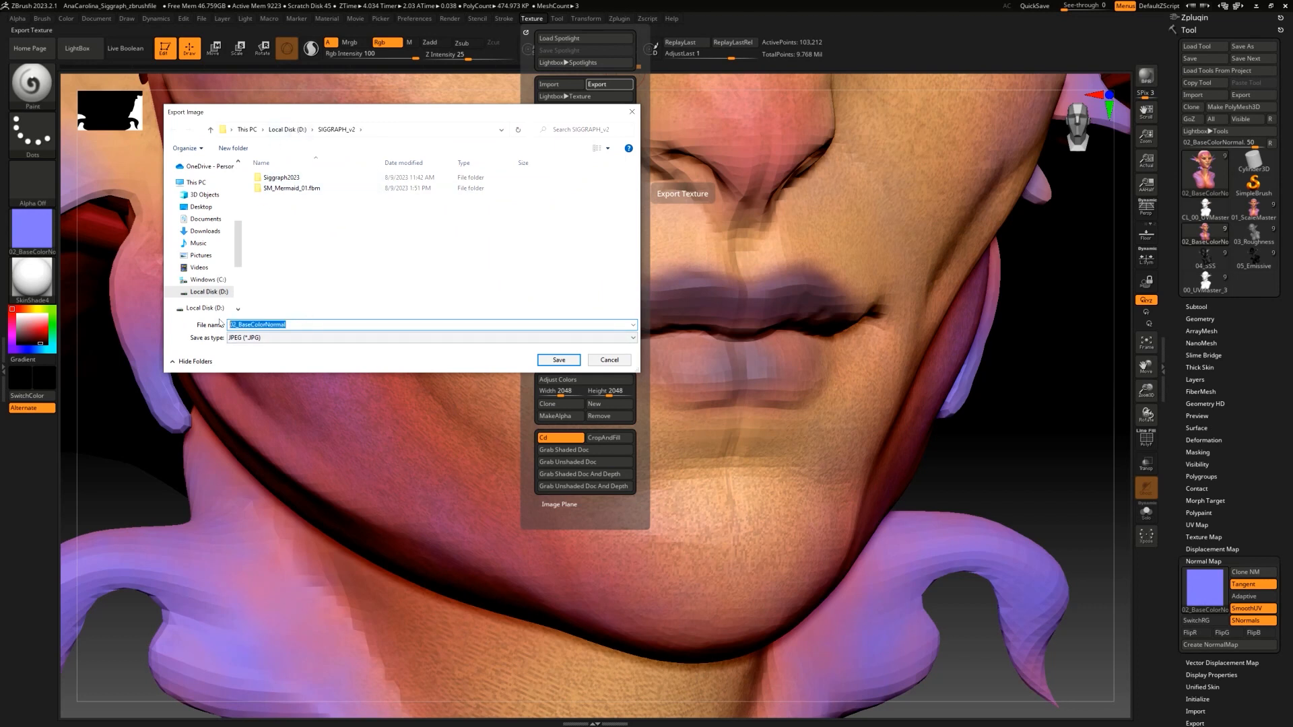
type("T_MermaidSkin_N")
left_click(269, 337)
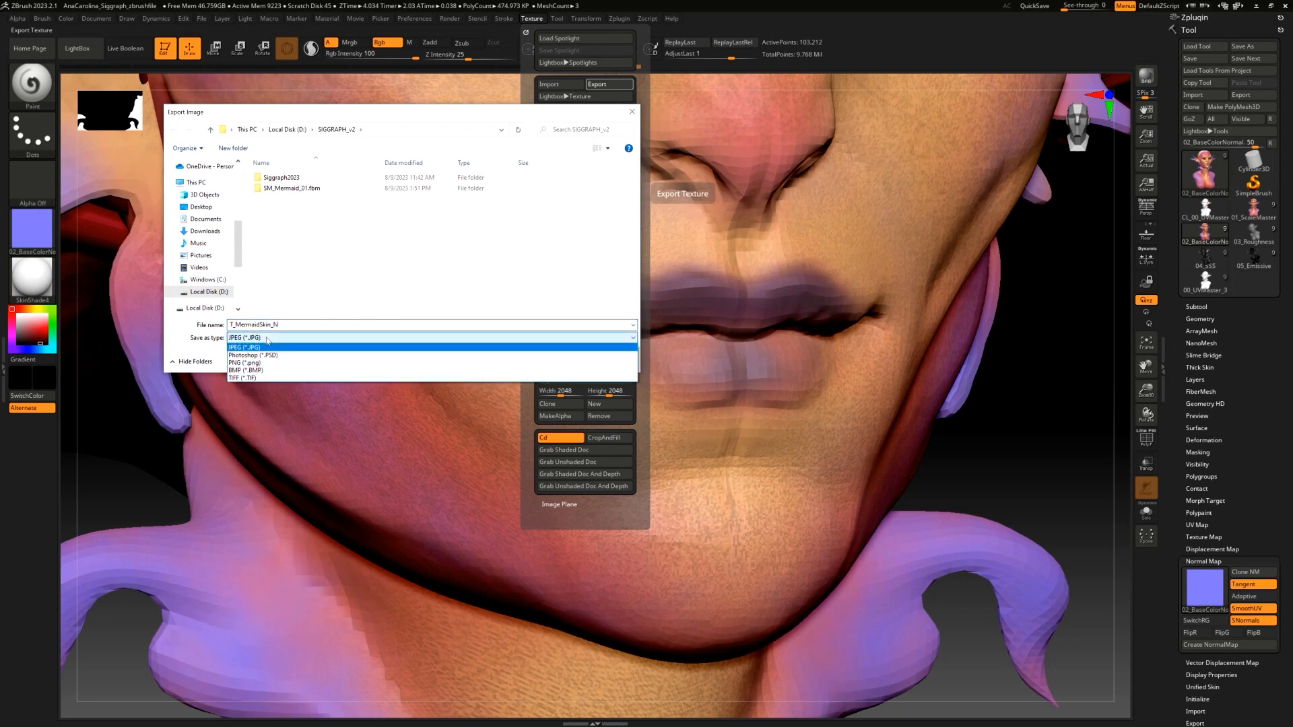
left_click(335, 347)
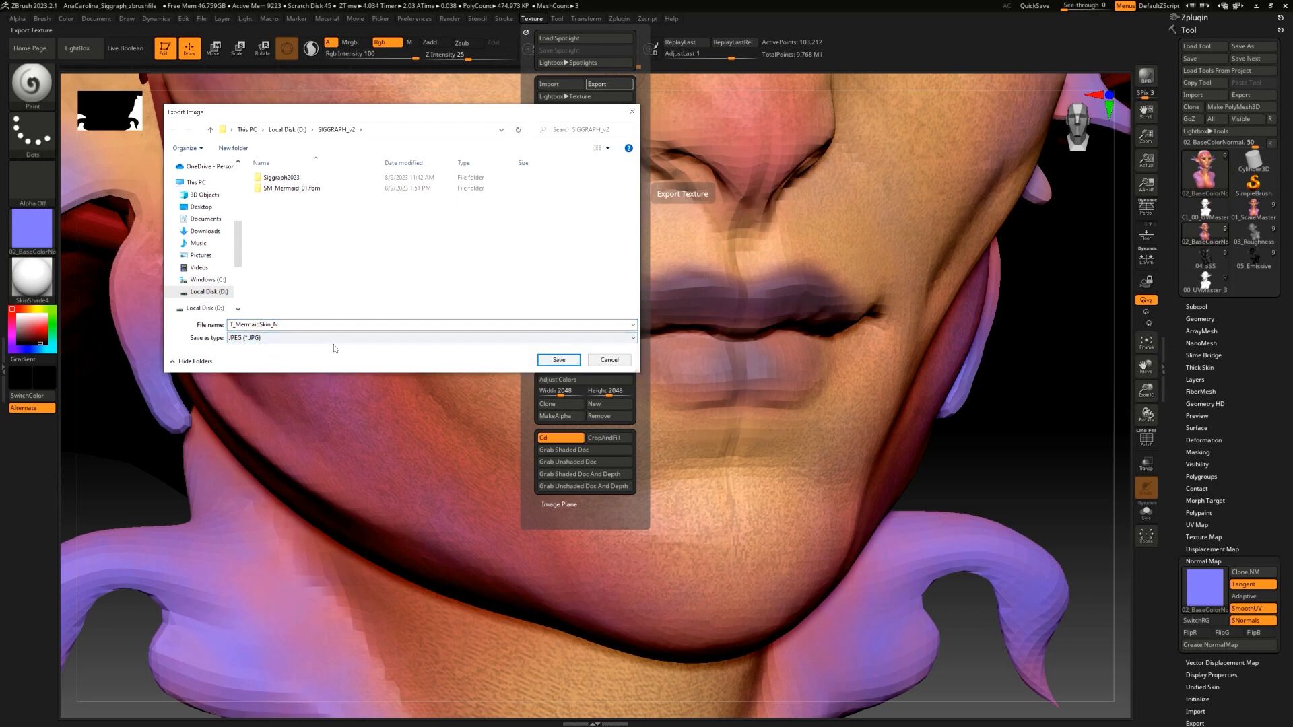
left_click(559, 360)
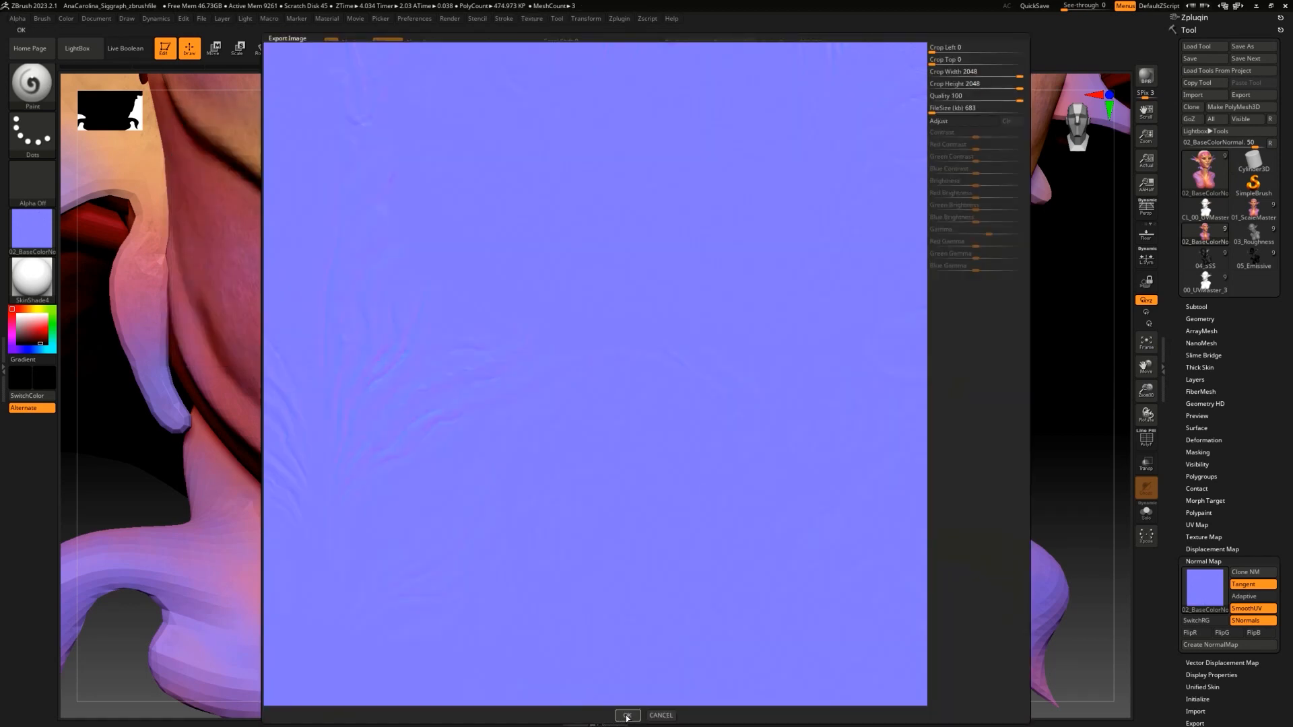
left_click(627, 715)
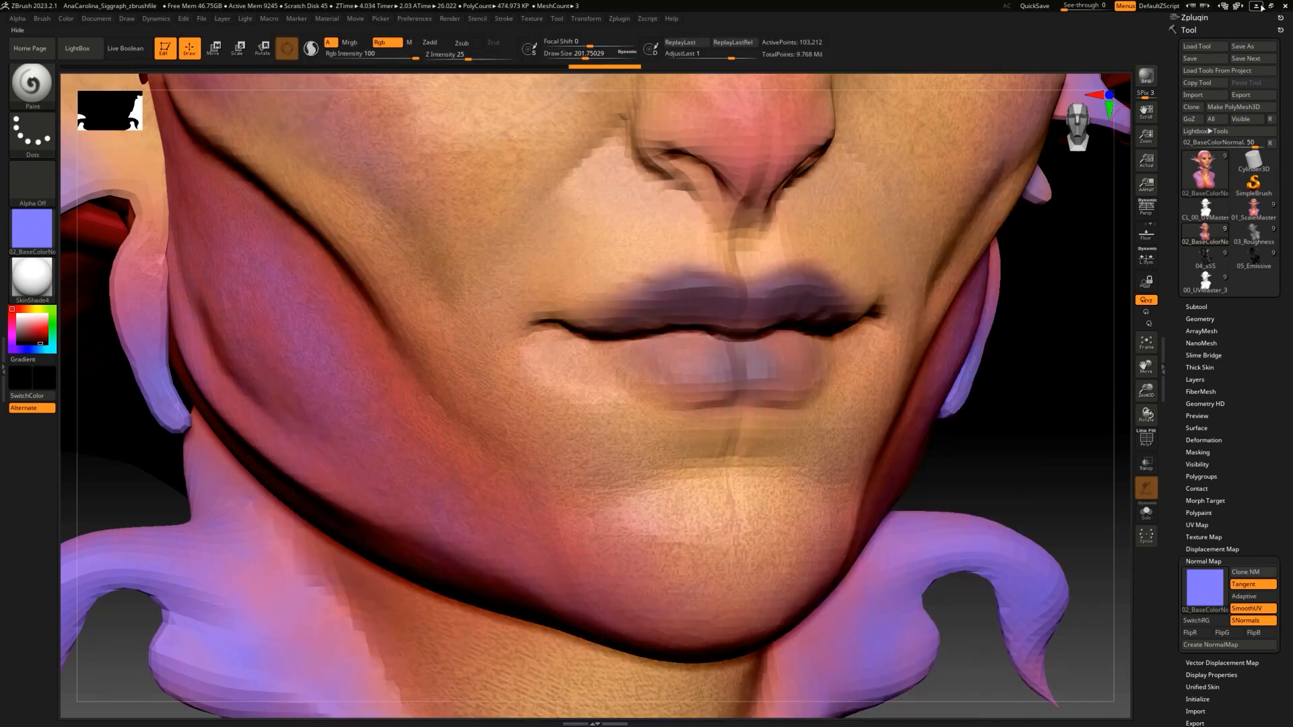
Step: Switch to Unreal, add the PM3D_Cylinder3D2_NM texture to the skin material graph, connect its RGB output to Normal, and apply
left_click(1260, 6)
left_click(692, 588)
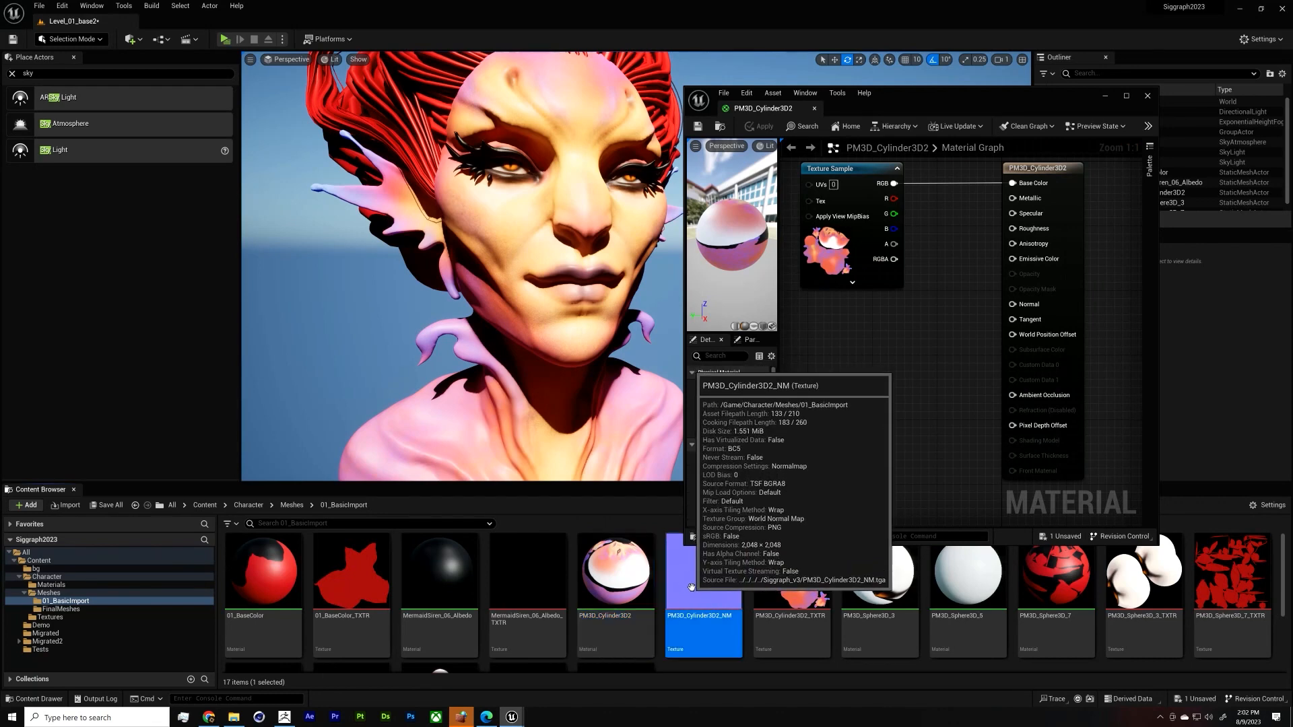
left_click_drag(691, 587, 824, 322)
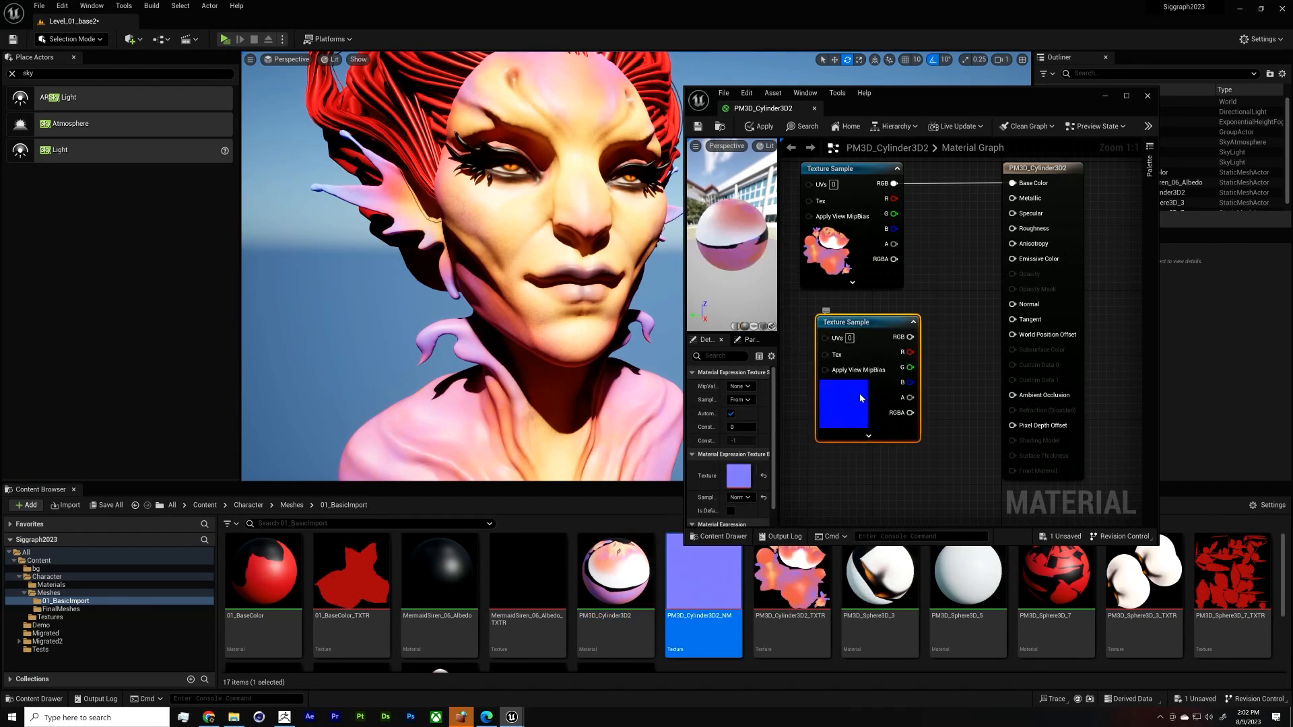
left_click_drag(859, 398, 844, 382)
left_click_drag(894, 320, 1012, 304)
scroll(484, 240, "up", 5)
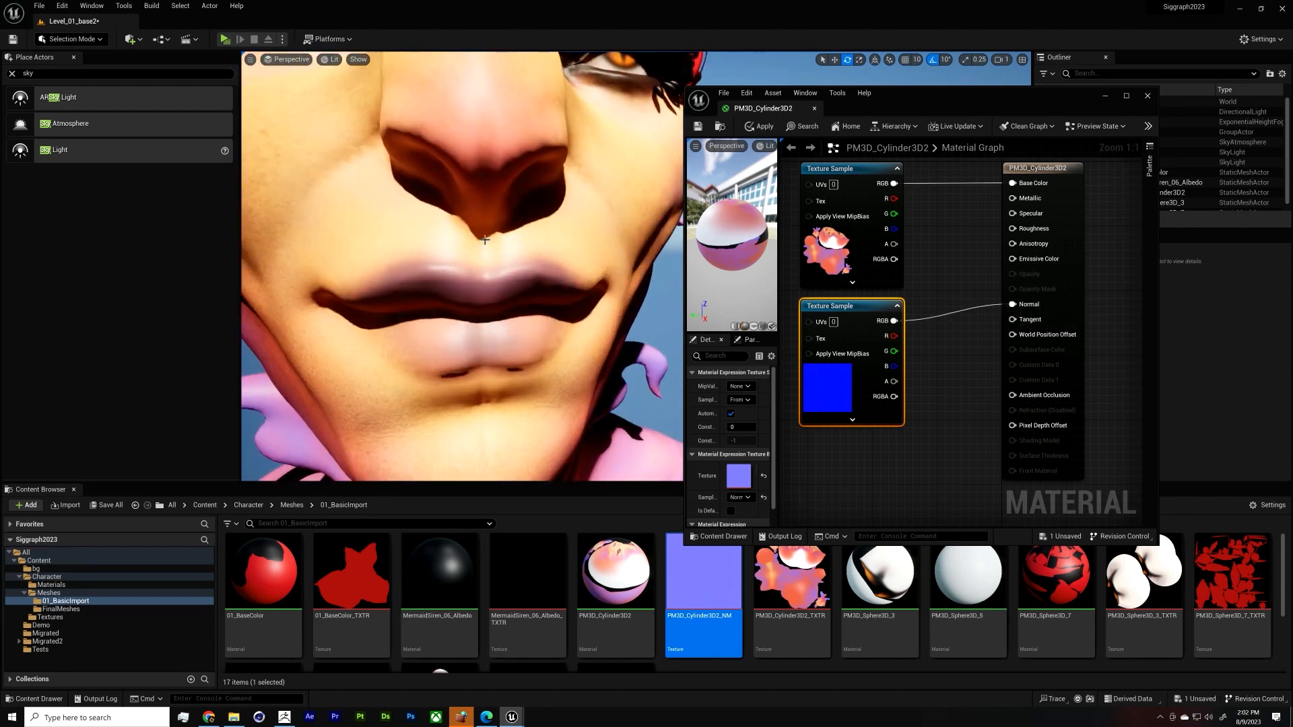
middle_click_drag(485, 240, 500, 254)
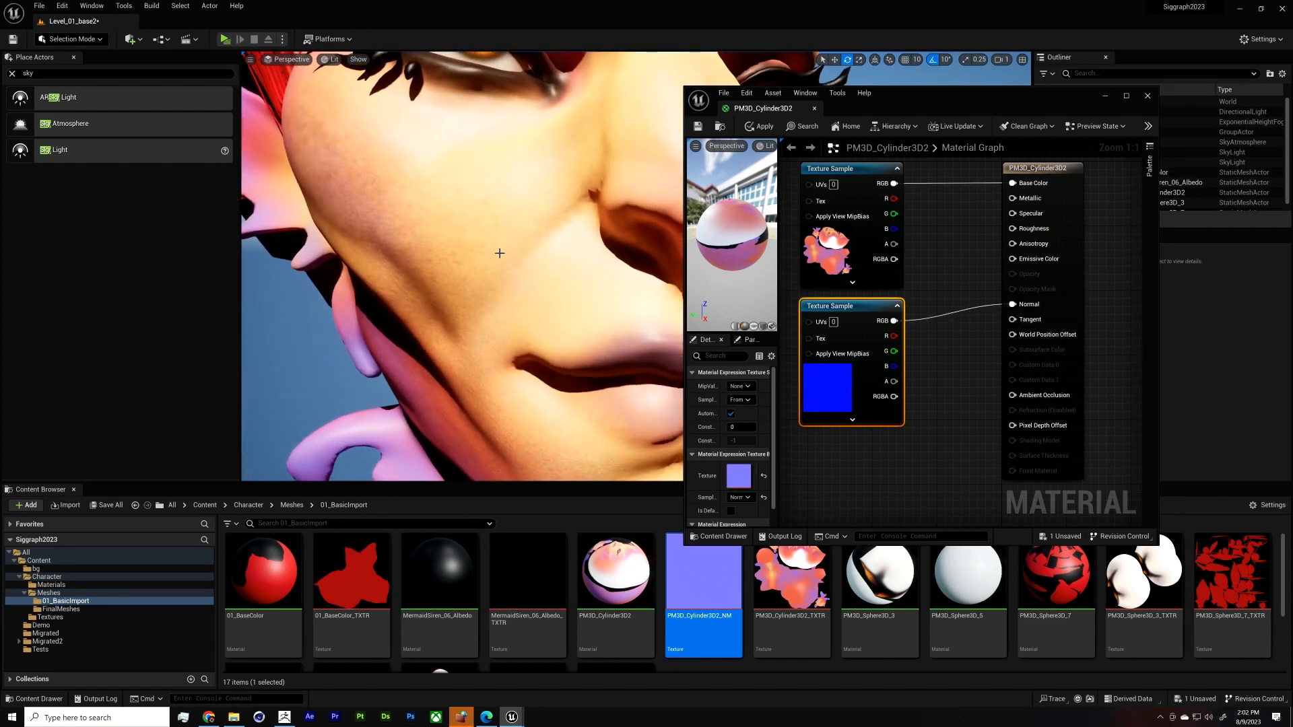
left_click(758, 127)
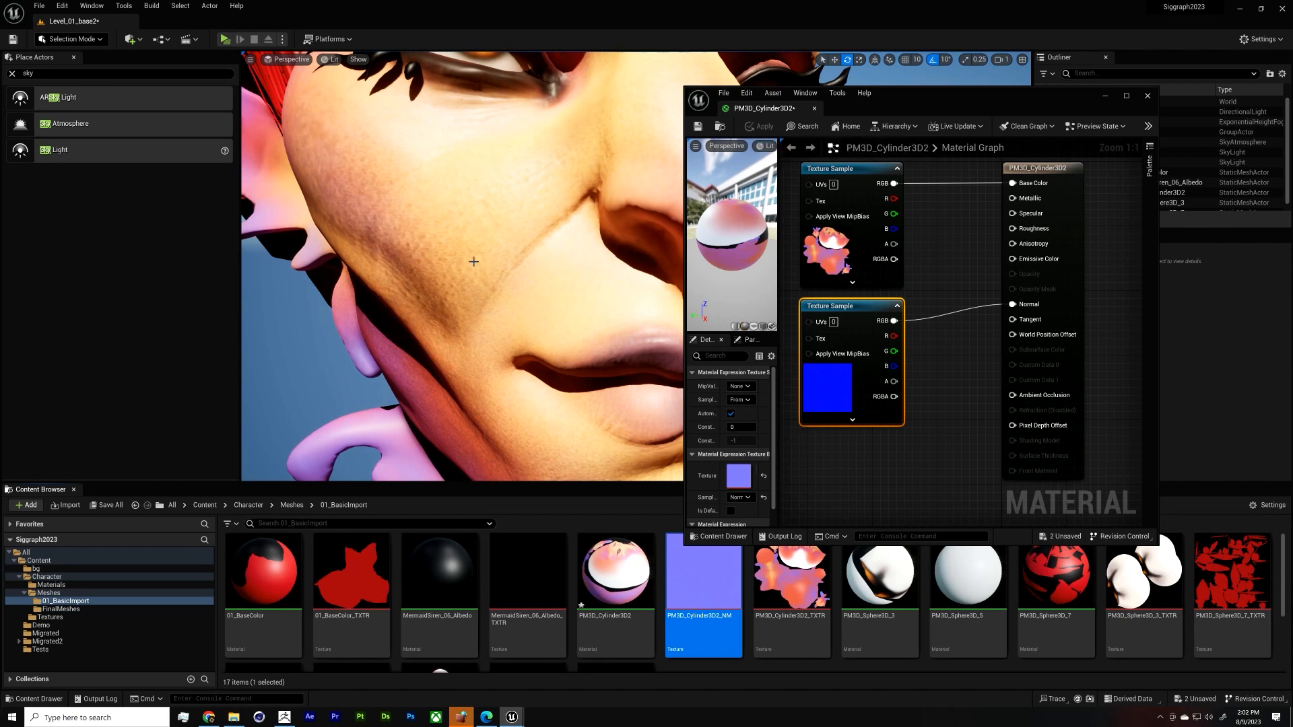
Step: Compare the normal-mapped cheek and face detail in the Unreal level with the sculpted skin in ZBrush
scroll(480, 277, "down", 5)
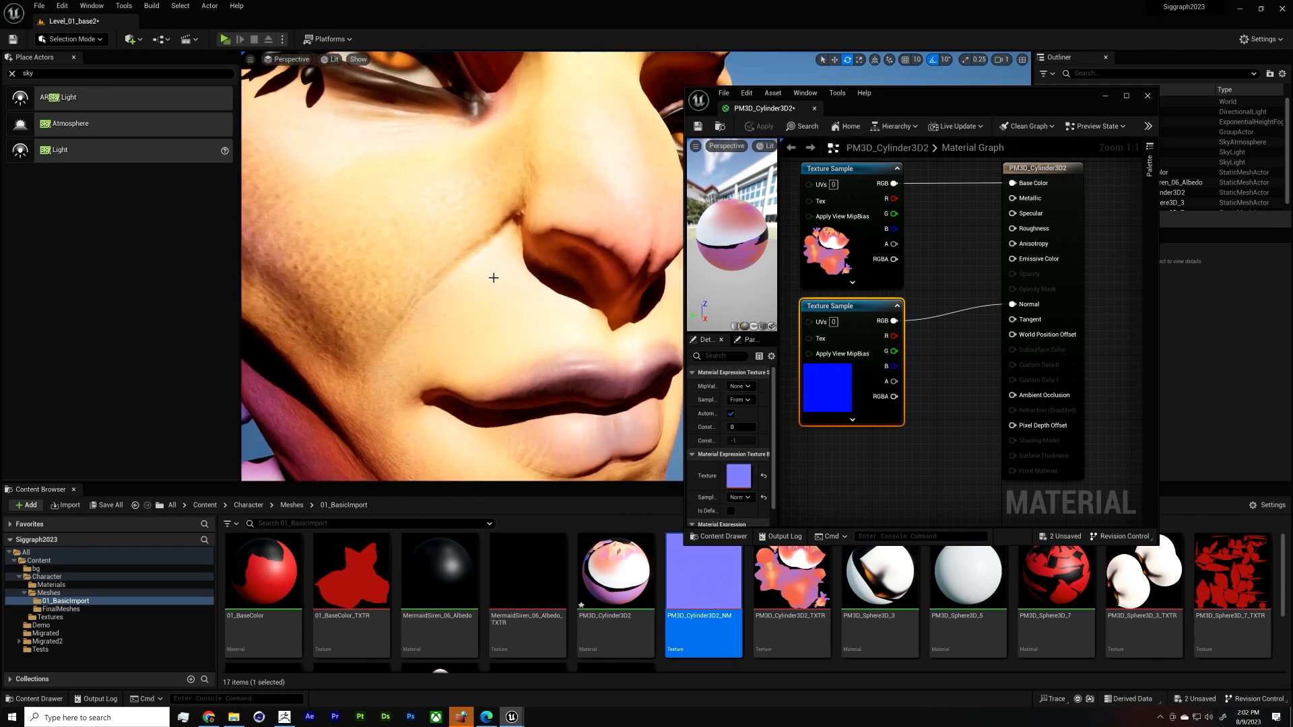
middle_click_drag(507, 272, 507, 273)
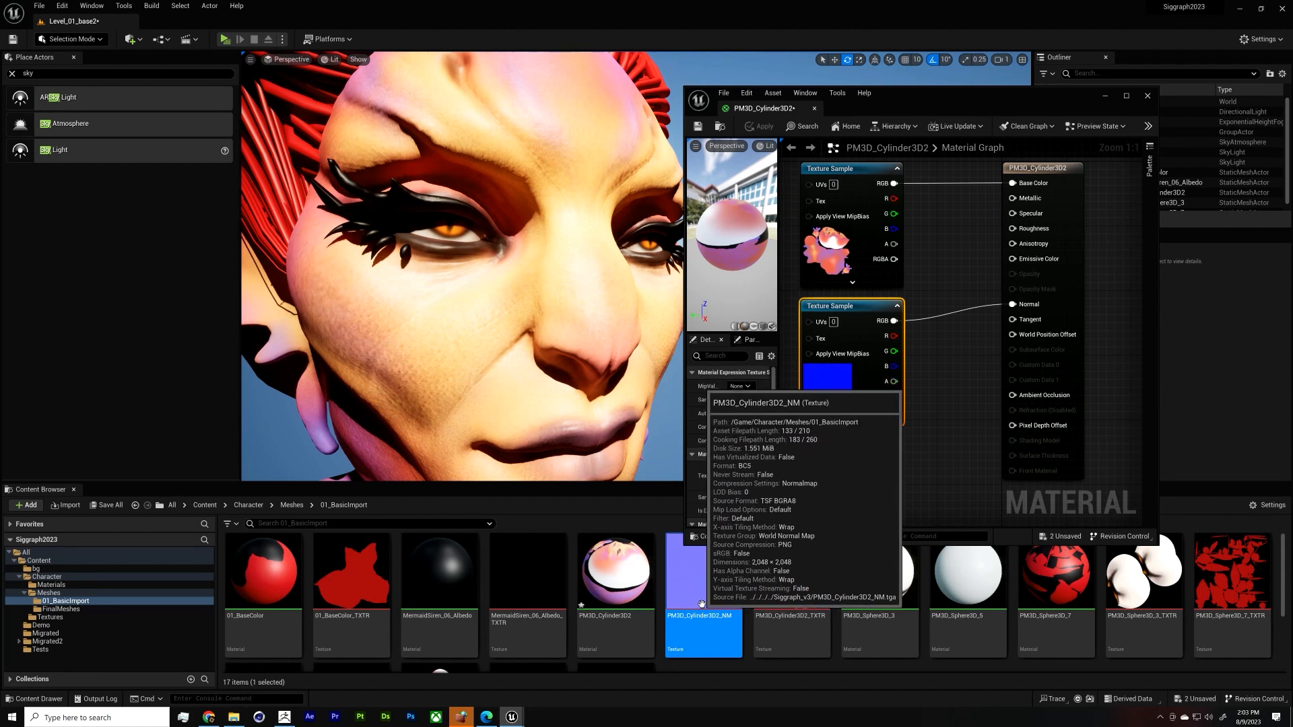
right_click_drag(367, 400, 329, 421)
scroll(413, 375, "down", 2)
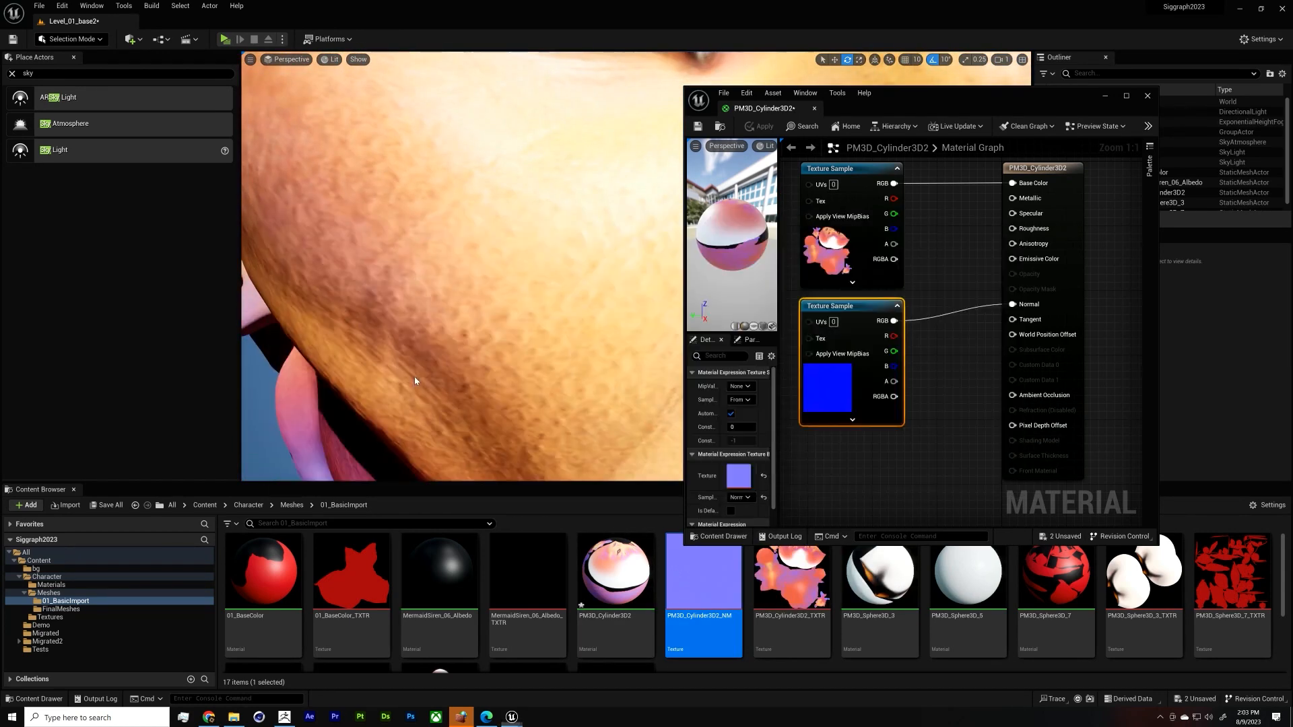
key("alt+Tab")
key("alt+Tab")
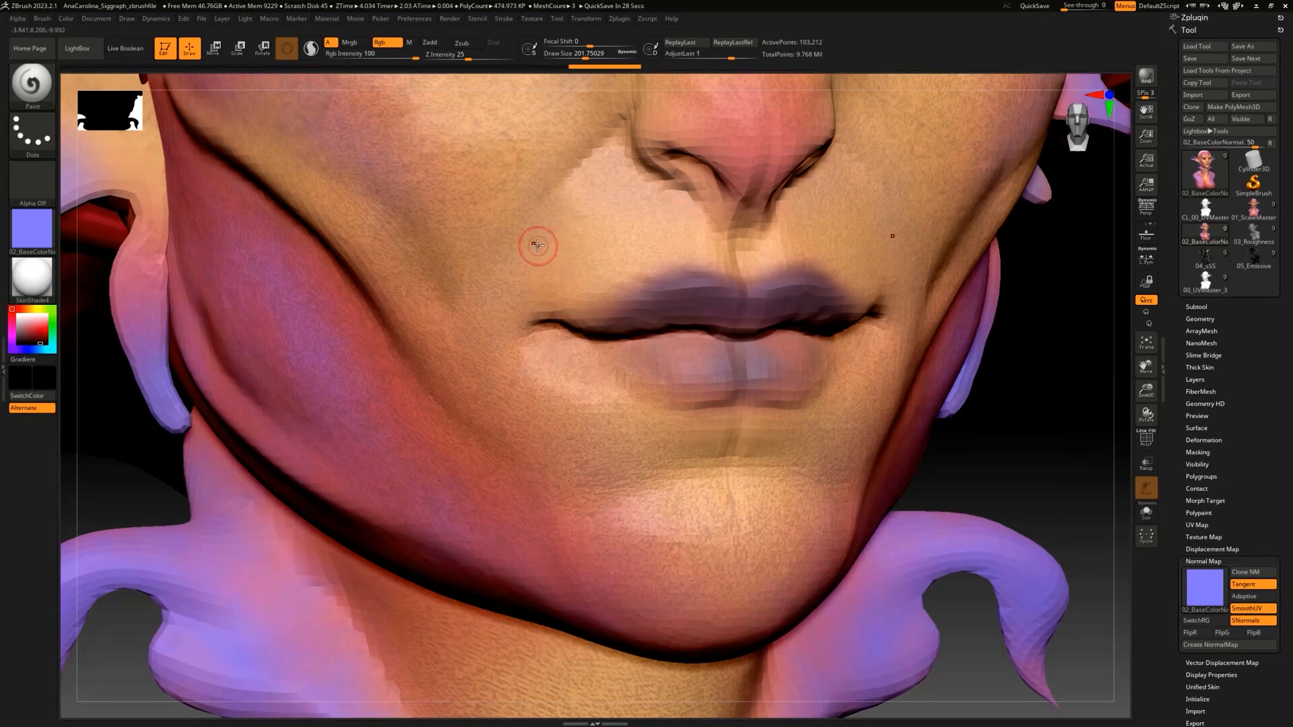
key("f")
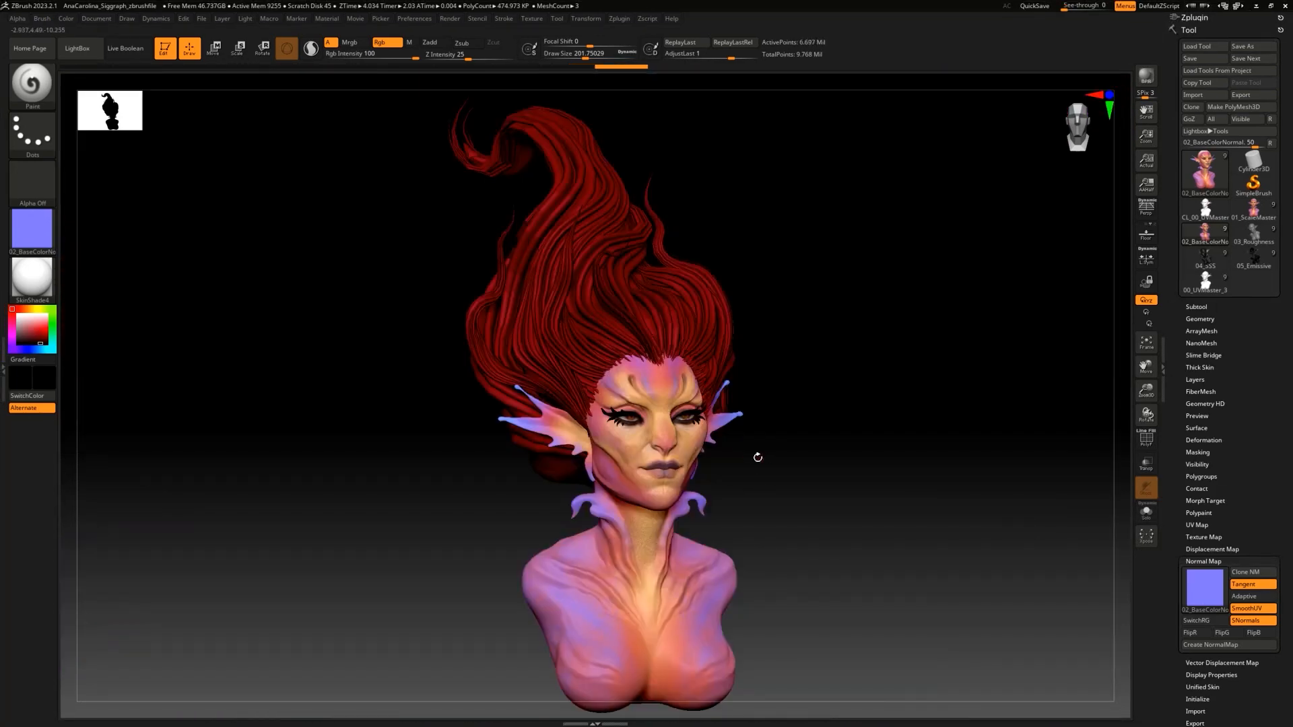
right_click_drag(756, 459, 1111, 643, "ctrl")
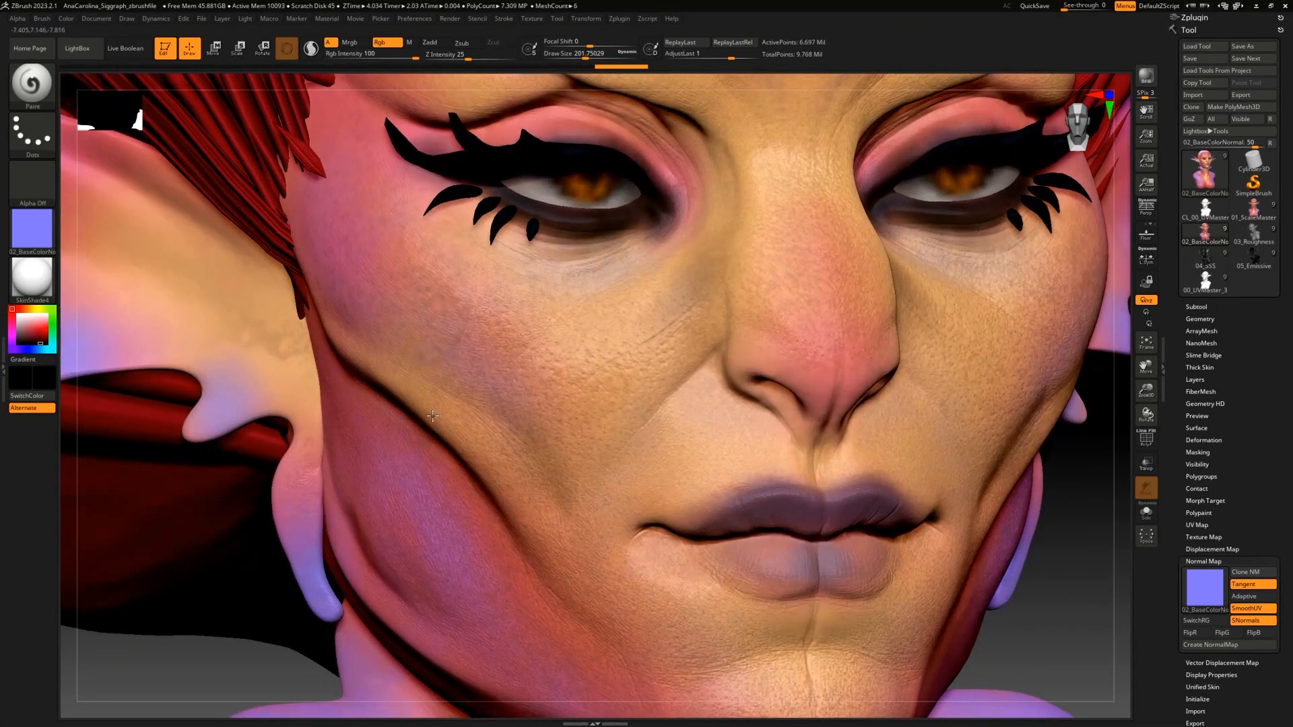
right_click_drag(187, 688, 431, 703, "ctrl")
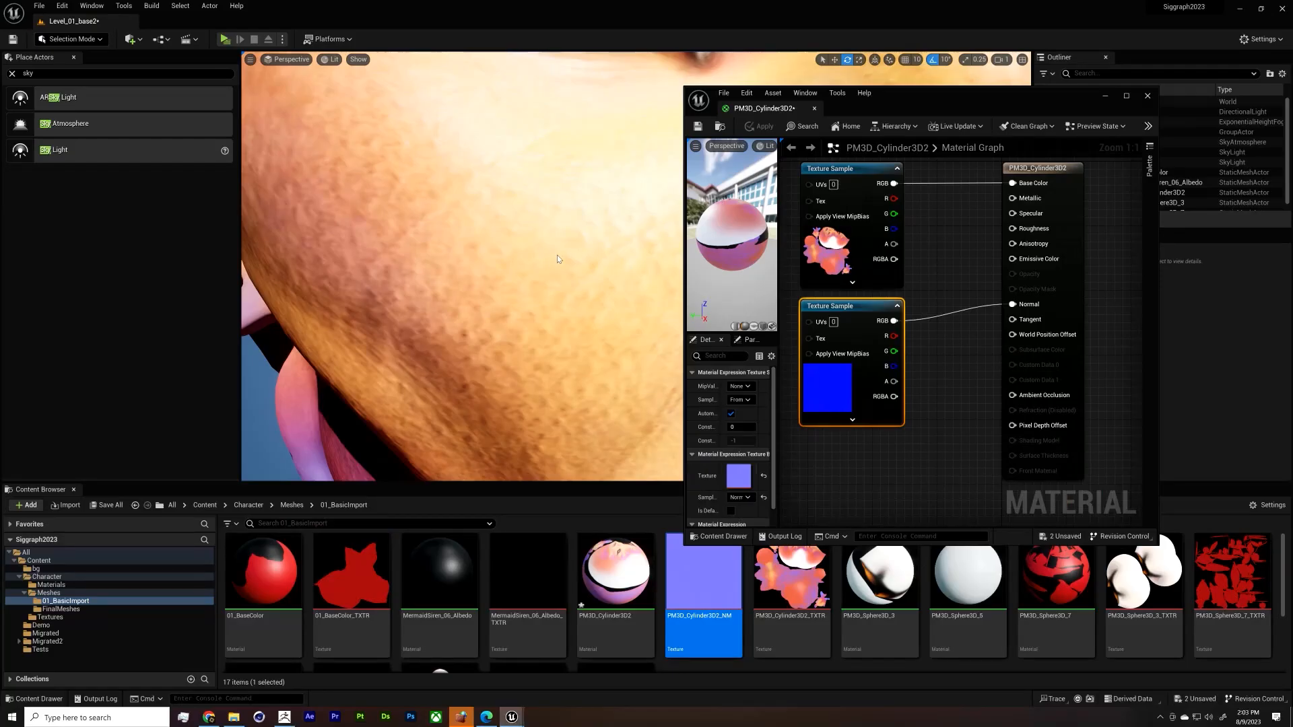
middle_click_drag(554, 254, 525, 265)
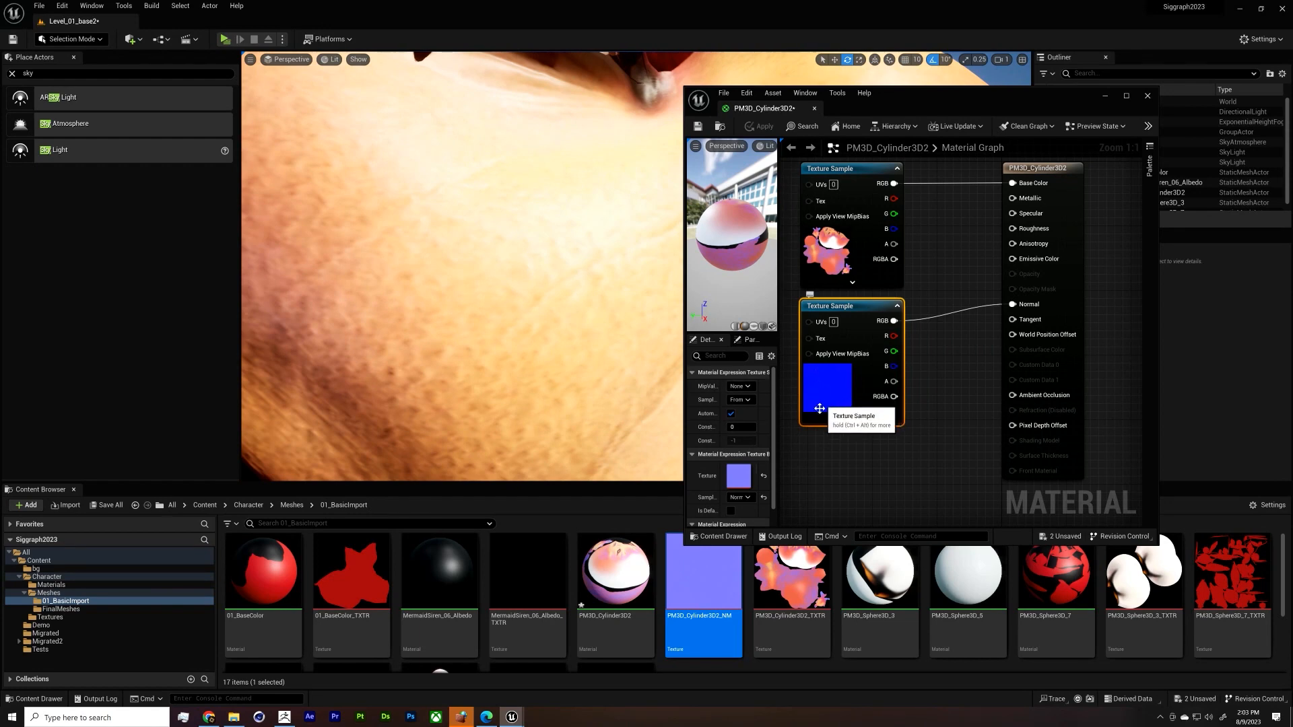
Step: Open the PM3D_Cylinder3D2_NM texture and dock the floating material editor as a tab alongside it, keeping the texture in front
double_click(718, 592)
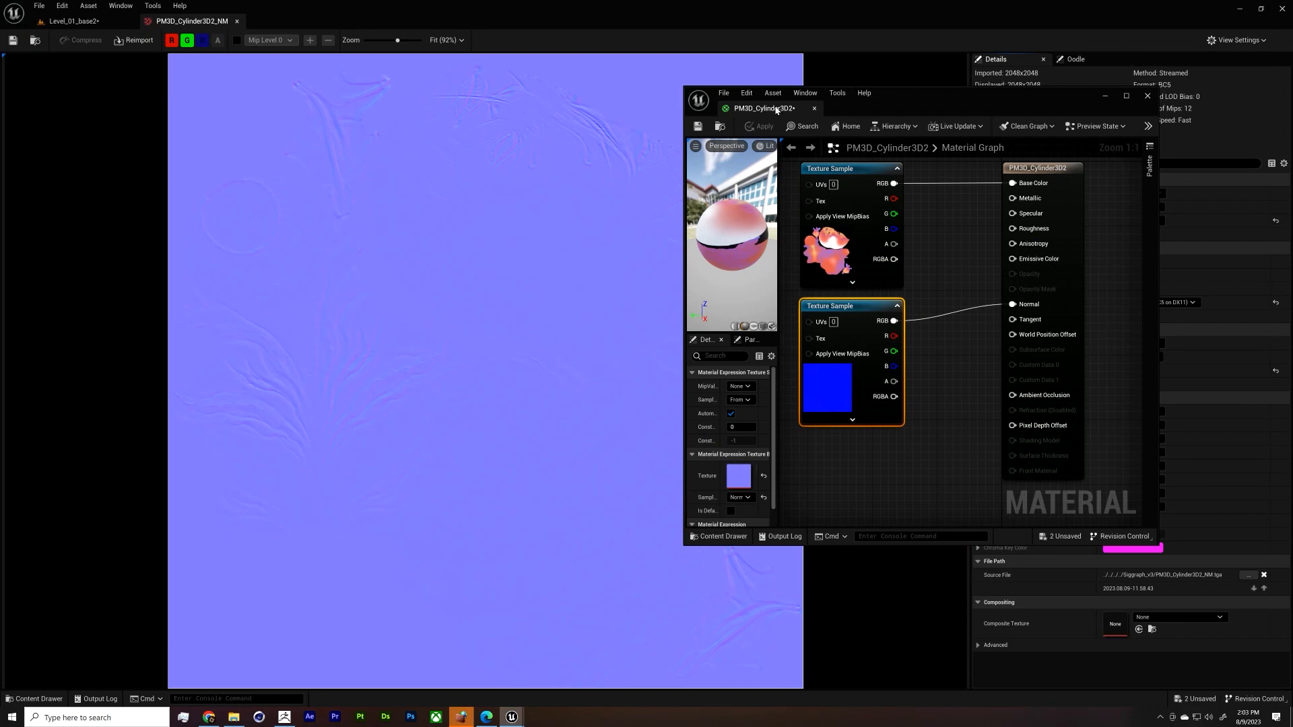
left_click_drag(776, 109, 301, 7)
left_click(195, 20)
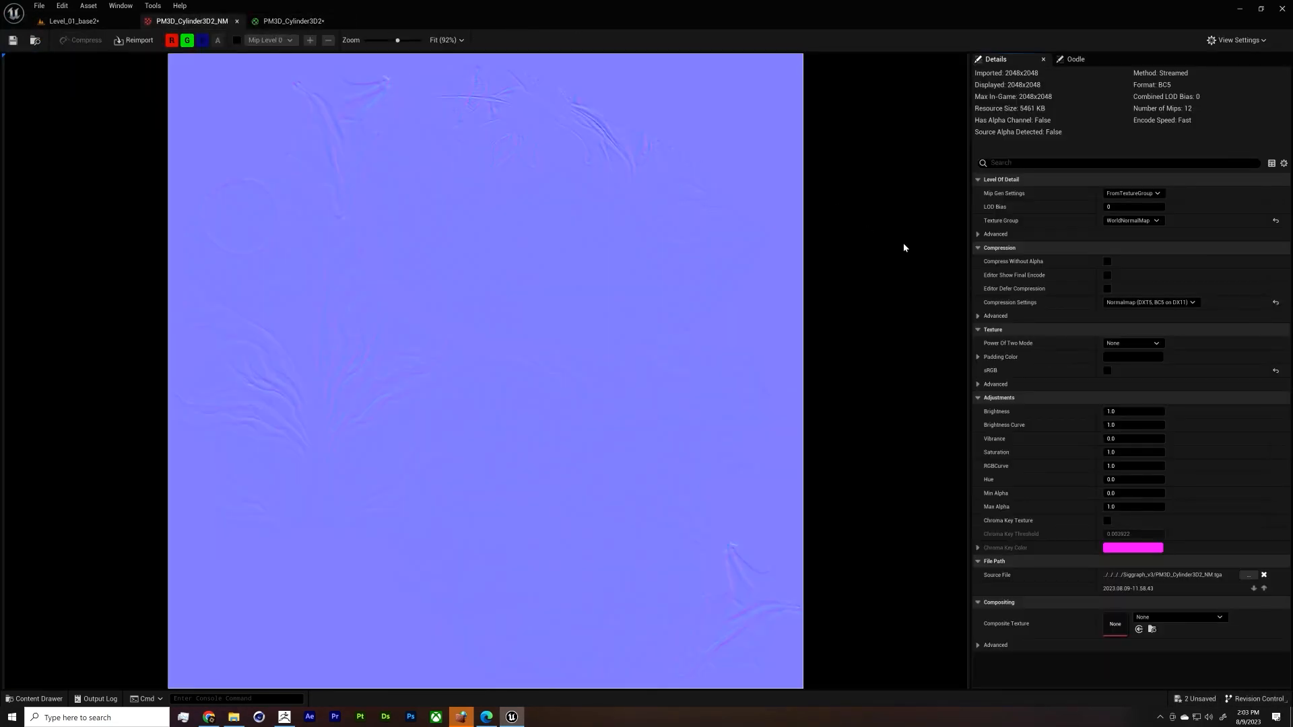
Step: Find and enable Flip Green Channel on the normal map texture, save it, and return to the Level_01_base2 level
left_click(1084, 164)
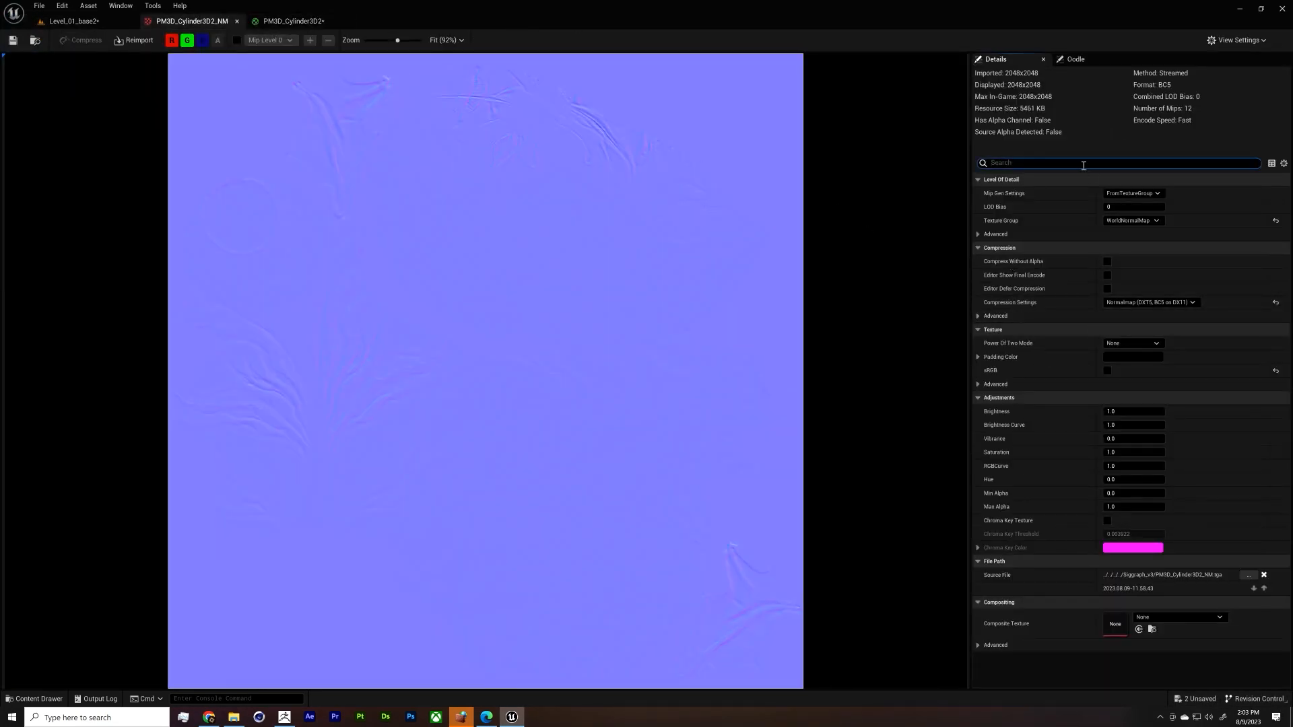
type("flip")
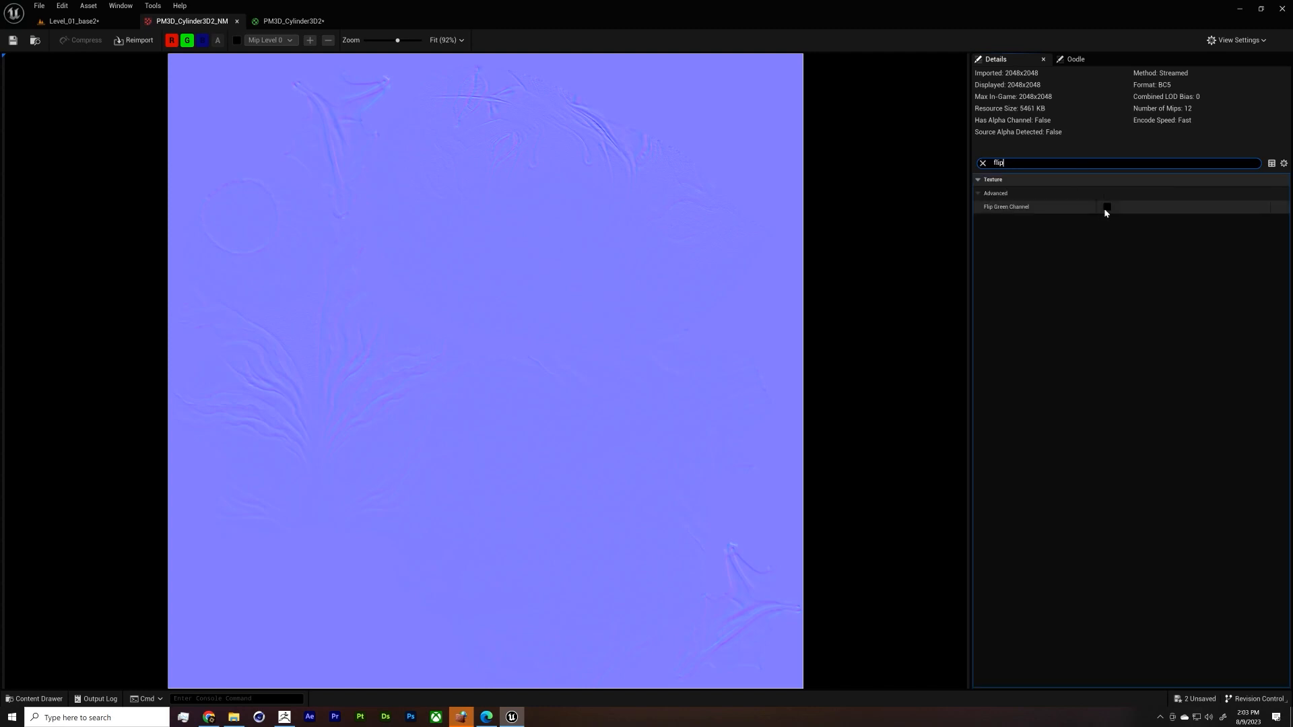
left_click(1107, 206)
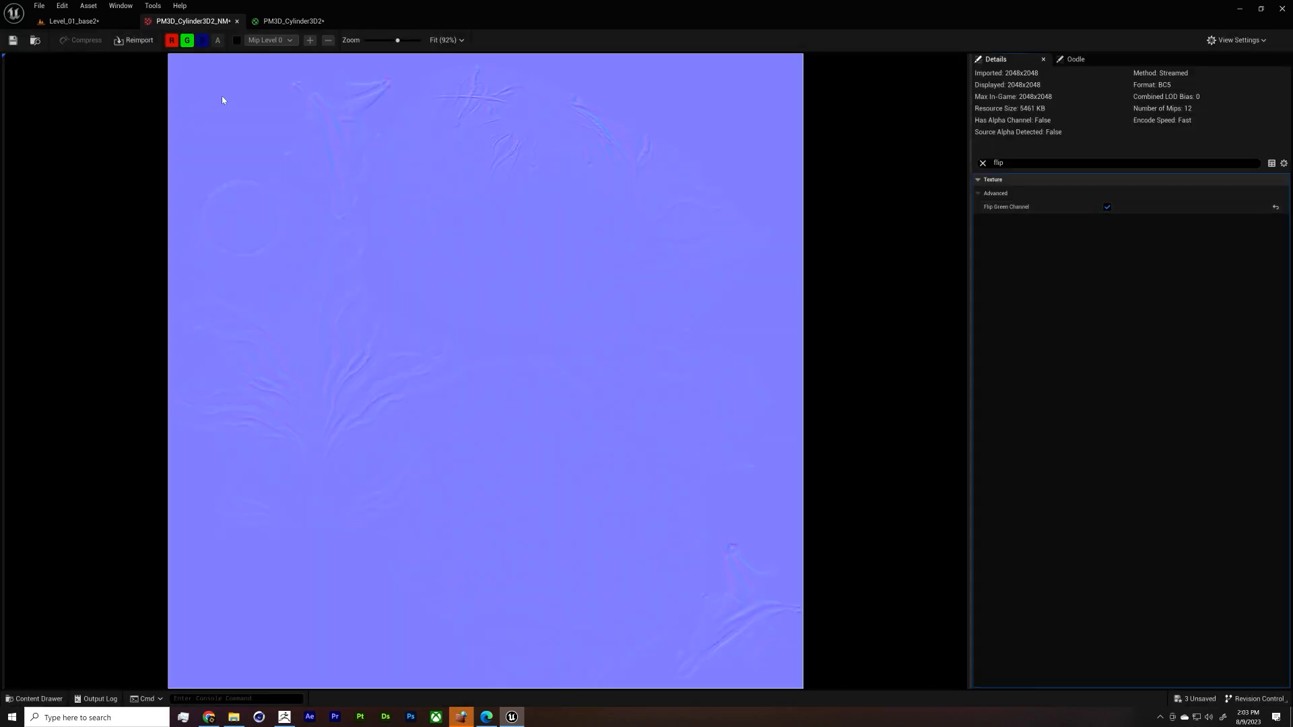
left_click(13, 39)
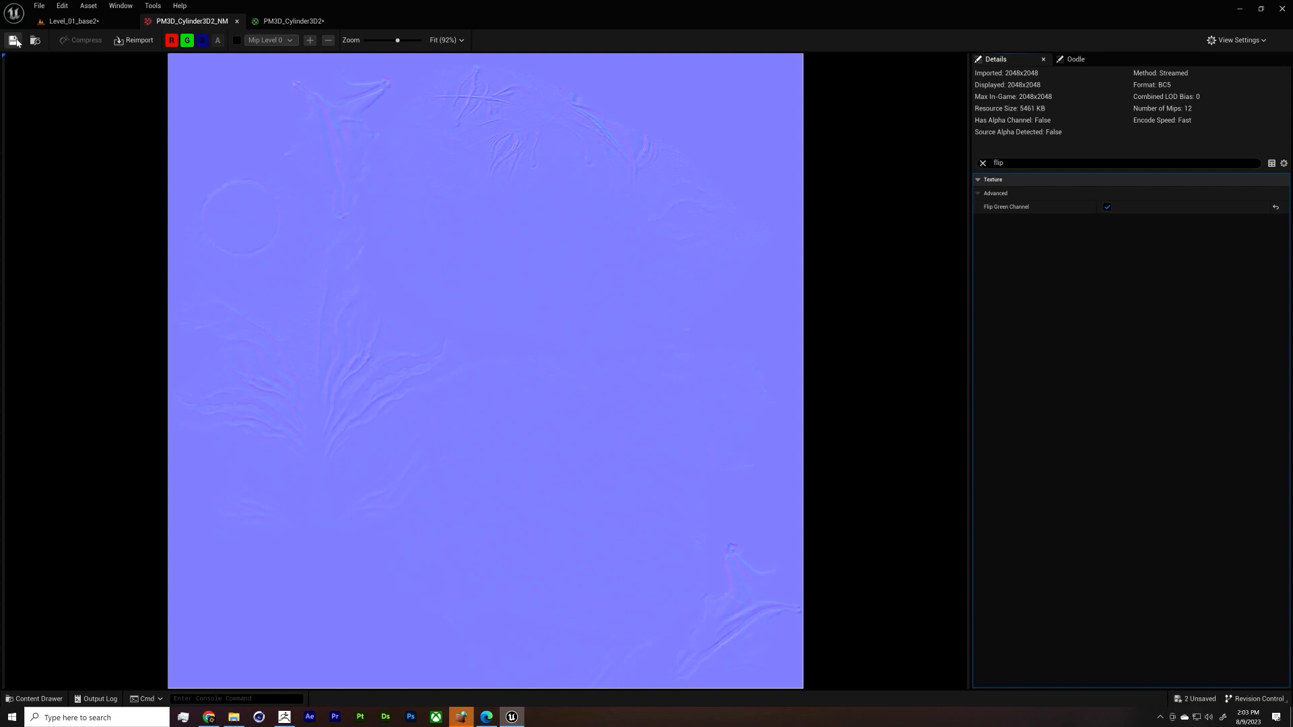
left_click(71, 21)
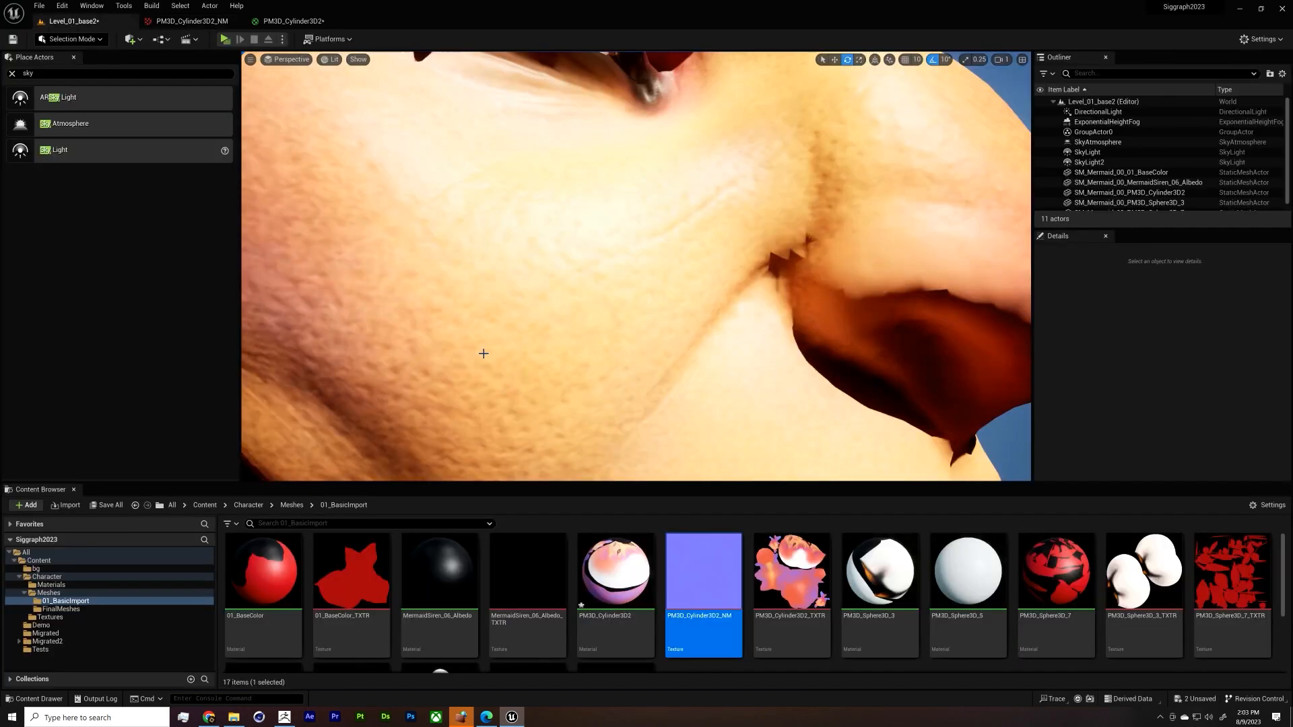
Step: Check the mermaid's face in the level, then switch to ZBrush, frame the head and expand the Texture Map settings
scroll(748, 410, "down", 5)
left_click_drag(747, 410, 698, 397, "alt")
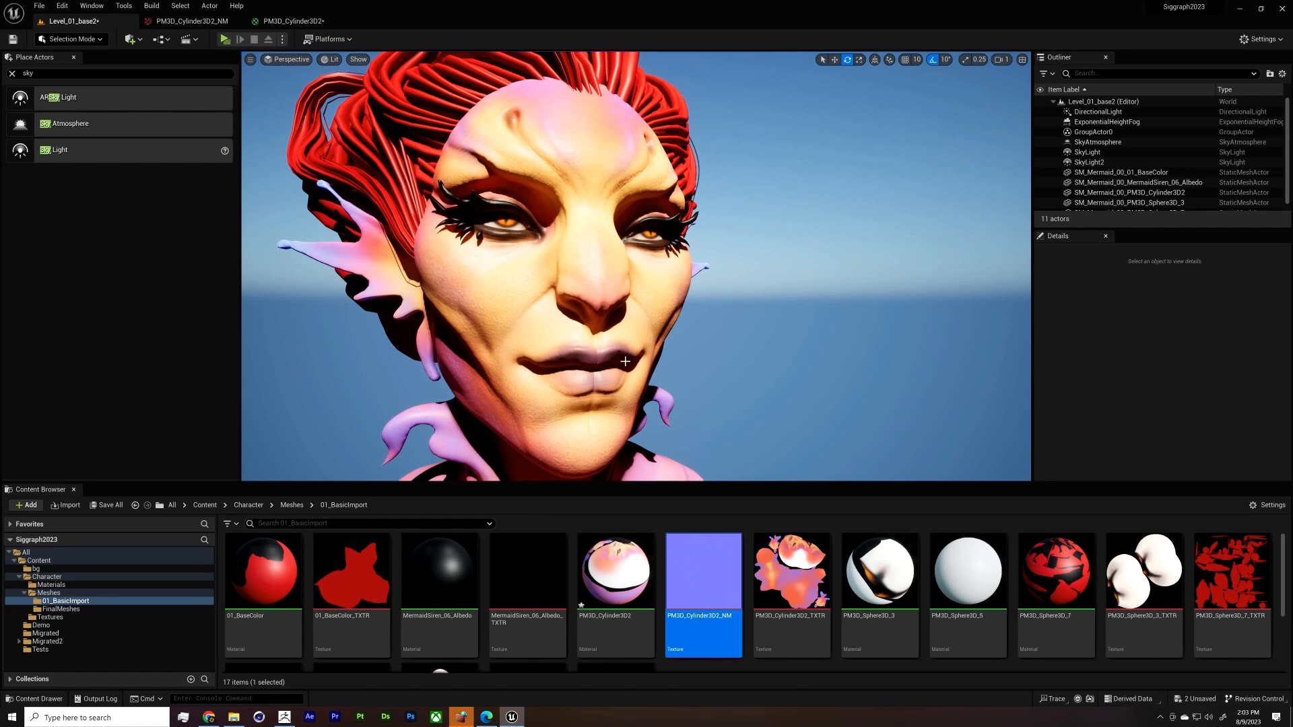
left_click_drag(665, 284, 661, 313, "alt")
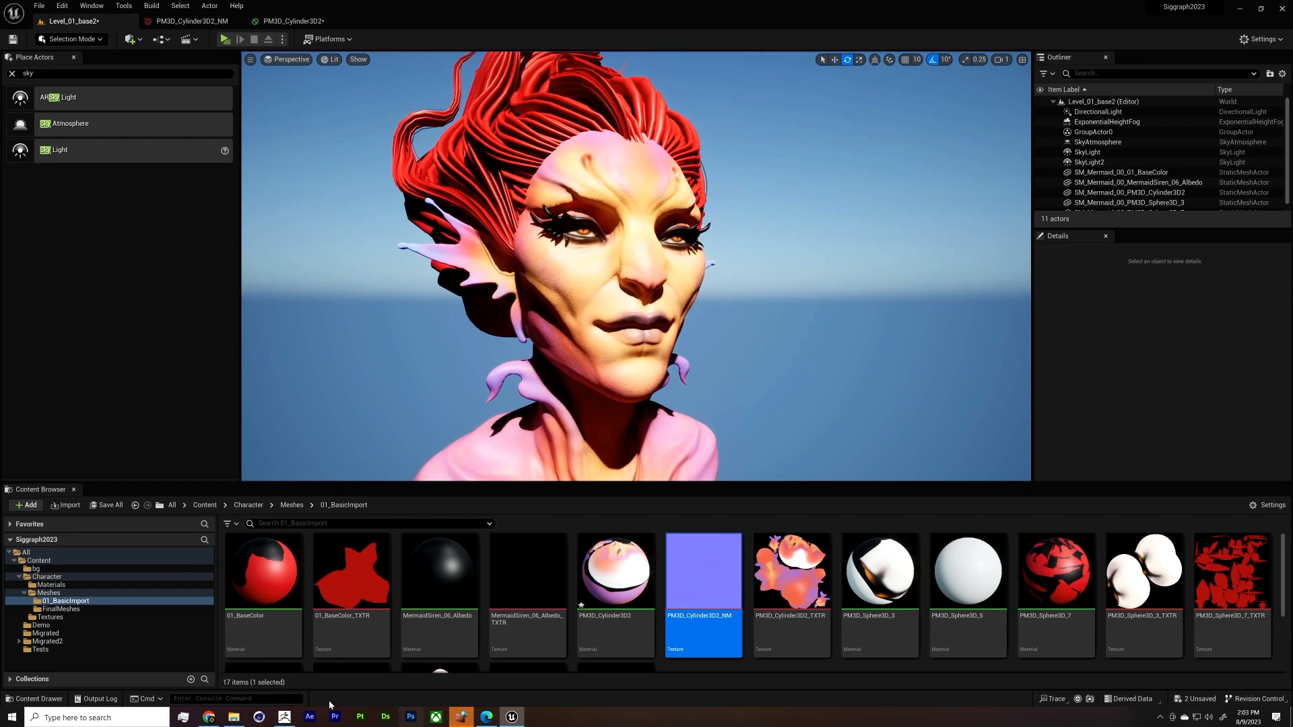
left_click(284, 717)
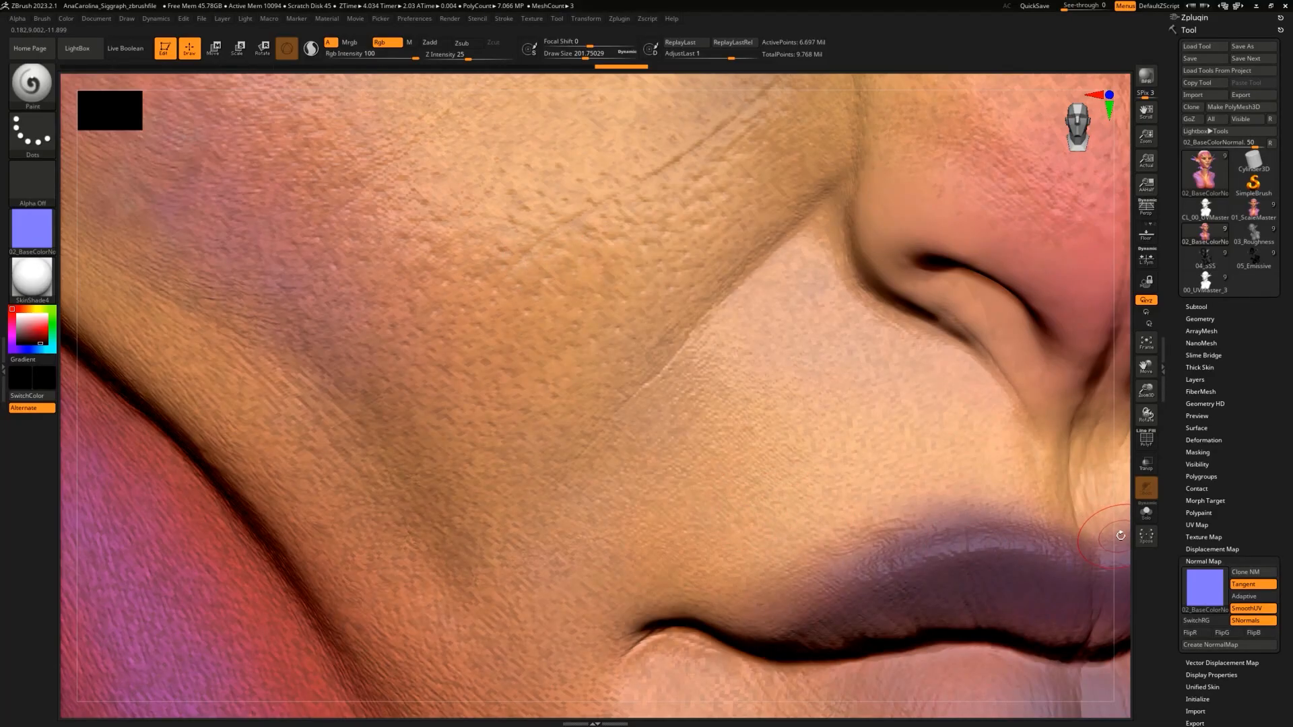
left_click_drag(1119, 522, 851, 378, "alt")
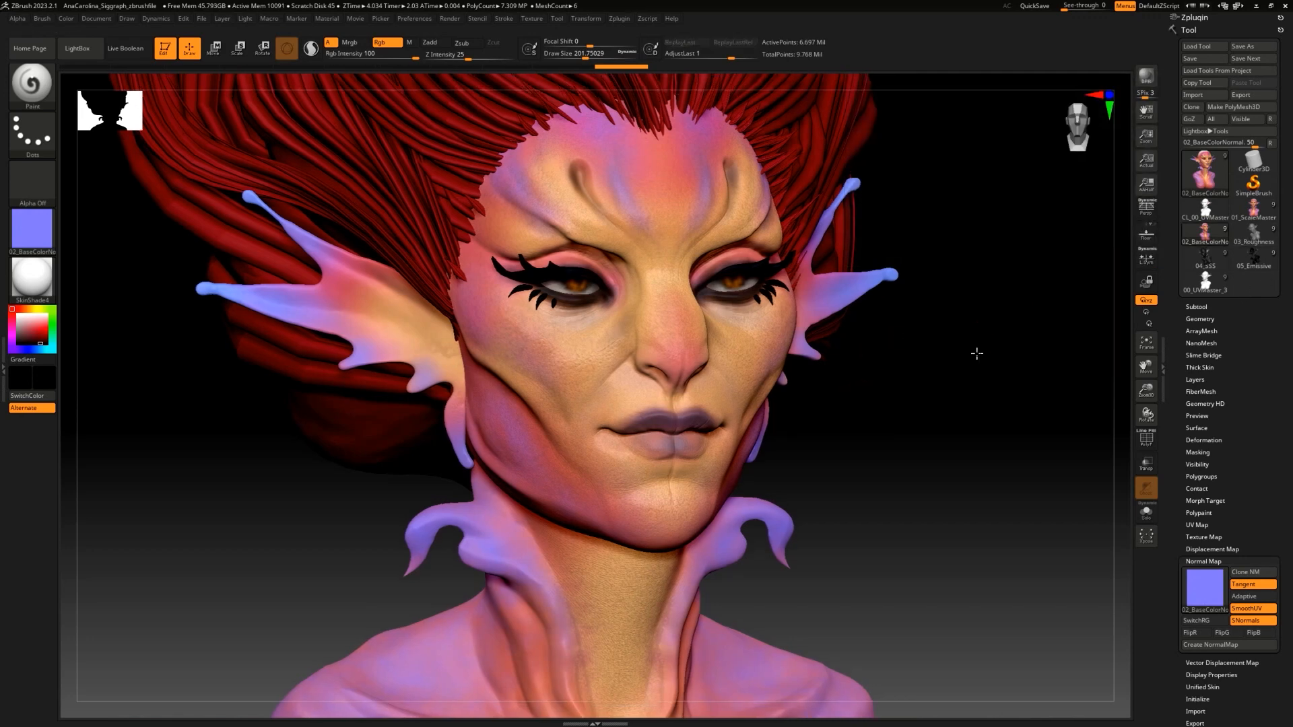
left_click_drag(976, 352, 969, 381, "alt")
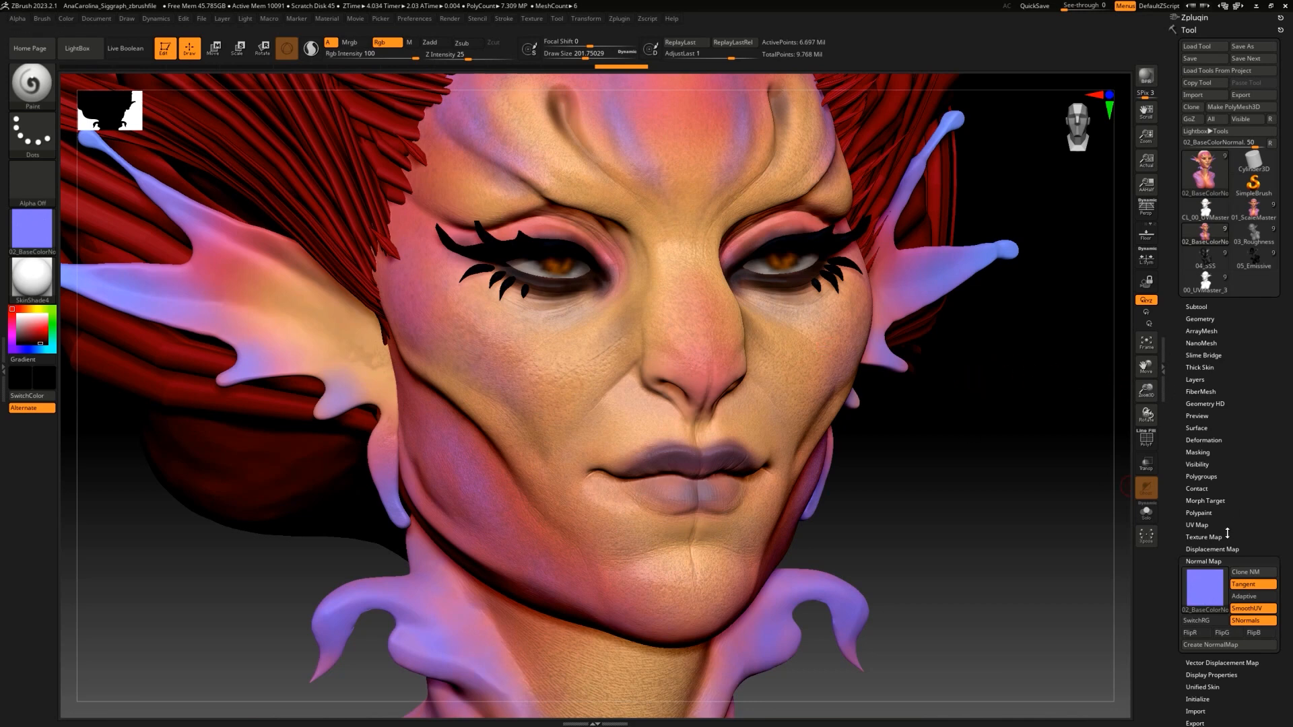
left_click(1203, 537)
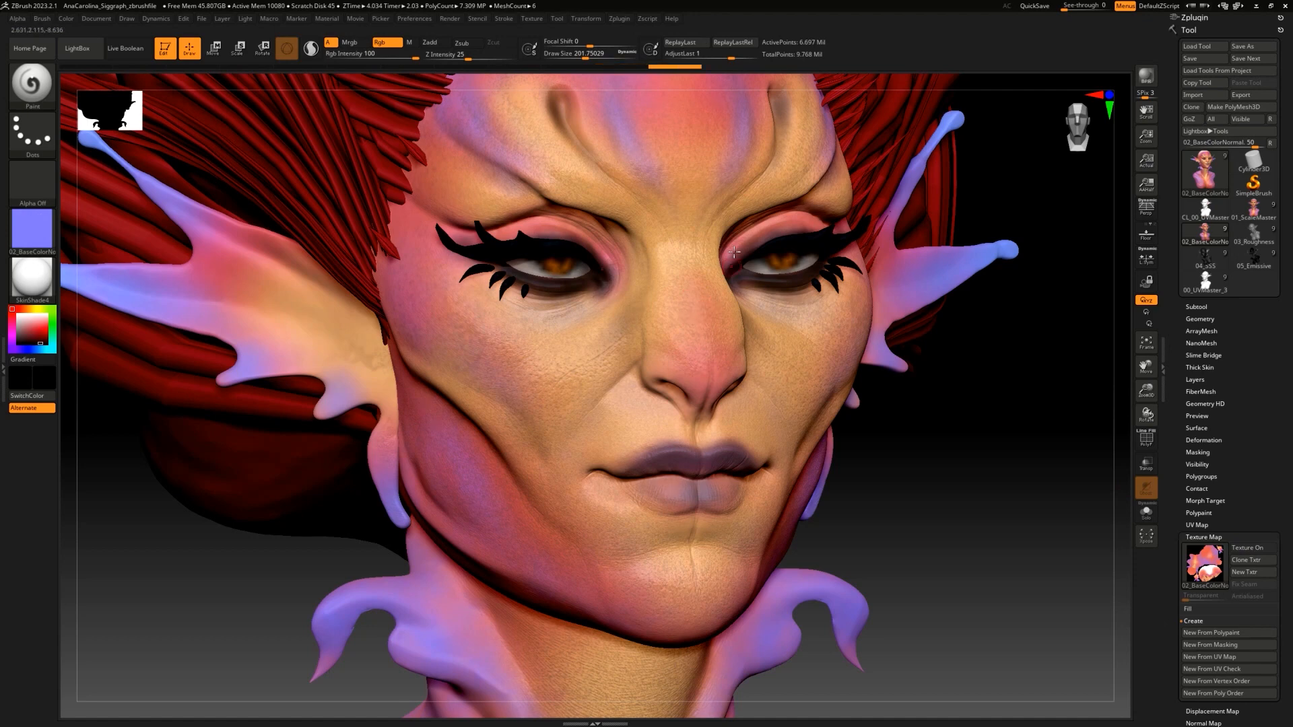
Step: Undo a test stroke on the forehead and turn off the texture used for painting
mouse_move(747, 138)
left_mouse_down()
mouse_move(739, 165)
mouse_move(753, 181)
left_mouse_up()
key("ctrl+z")
left_click(31, 229)
left_click(80, 238)
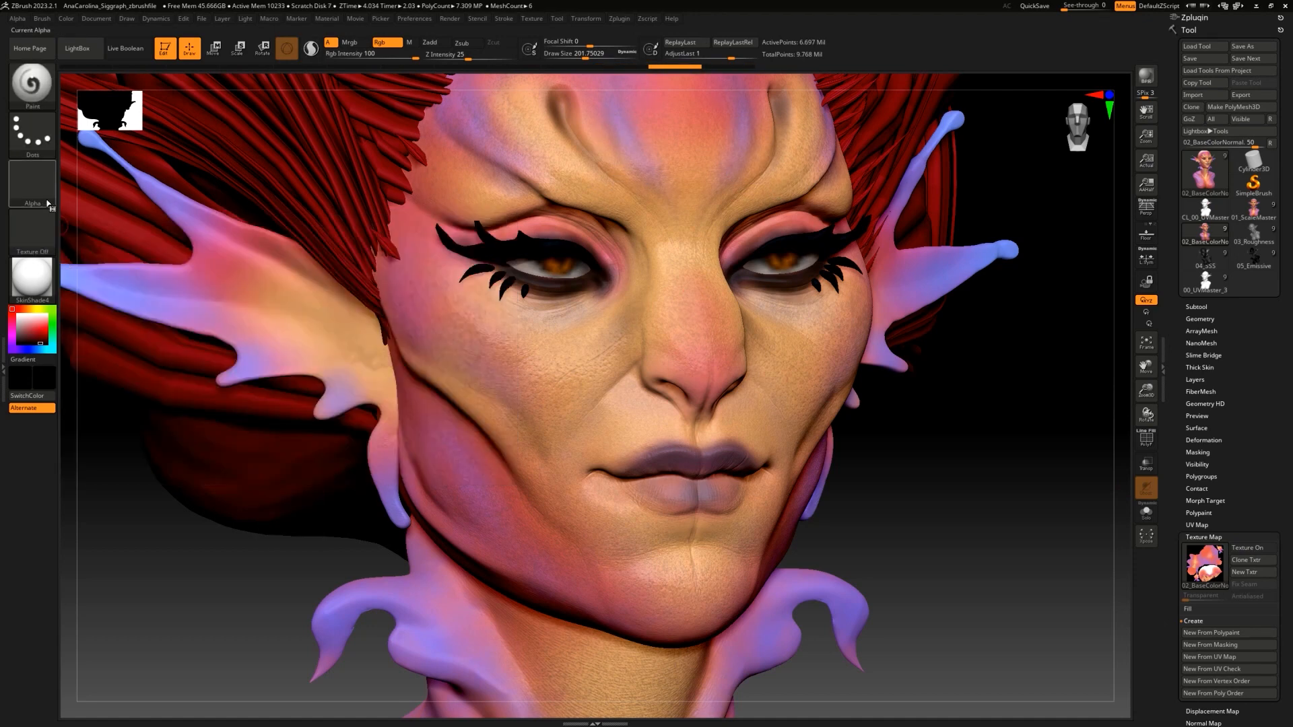
Step: Choose a mid grey and fill the mermaid's skin with it
left_click(19, 330)
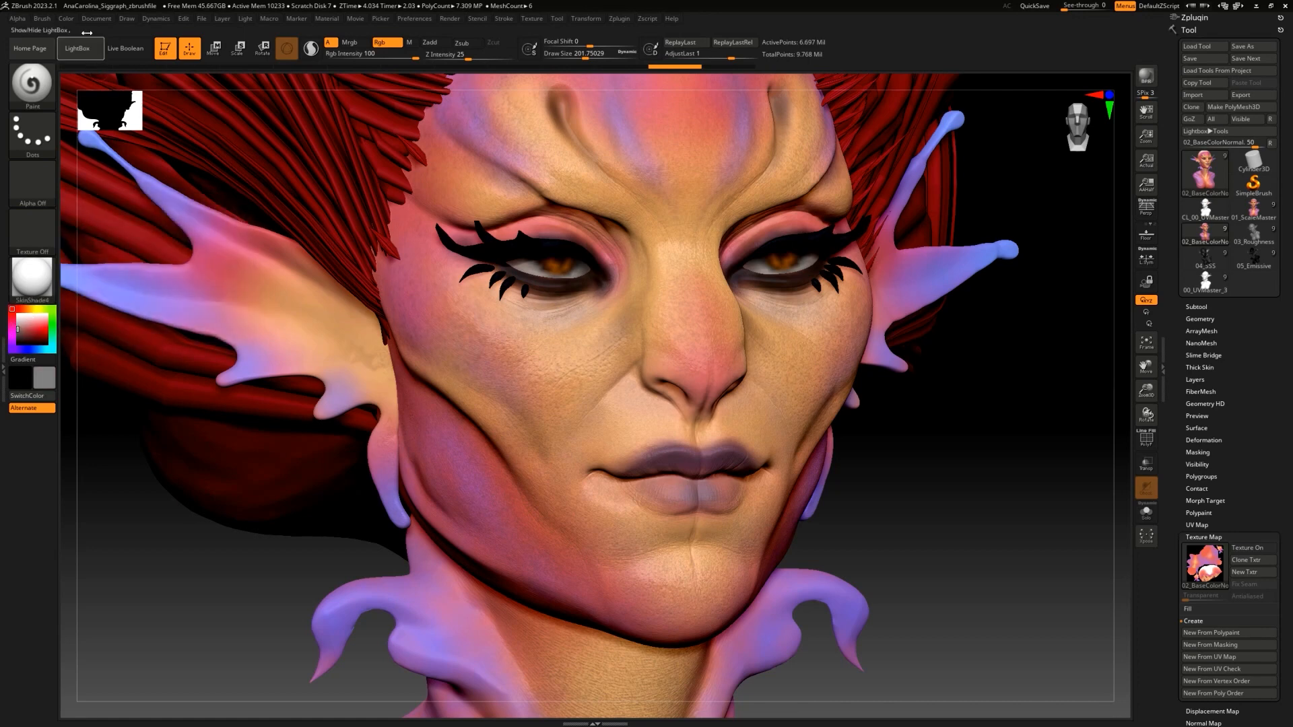
left_click(66, 18)
left_click(90, 234)
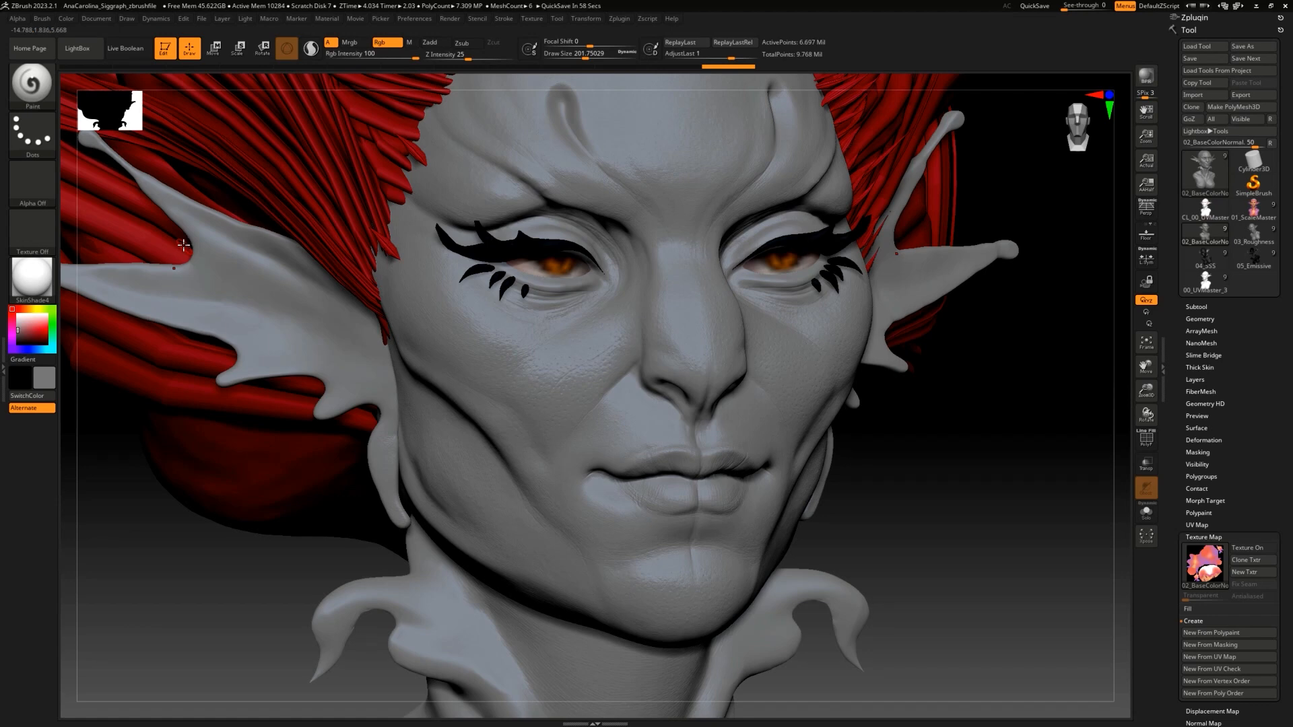
Step: Set the brush Draw Size to 1000 and try a dark grey stroke down the nose, undoing the stroke
left_click_drag(1015, 382, 969, 393)
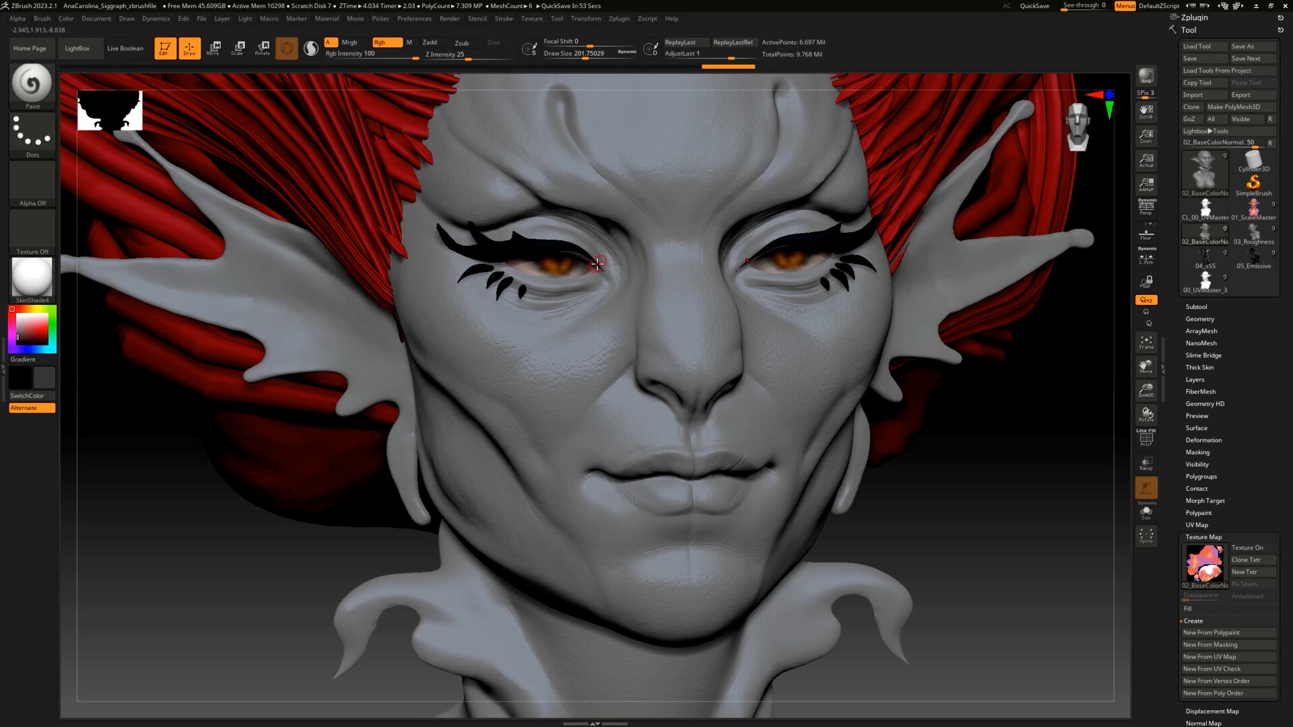
left_click_drag(943, 466, 950, 446)
key("space")
left_click_drag(715, 304, 766, 304)
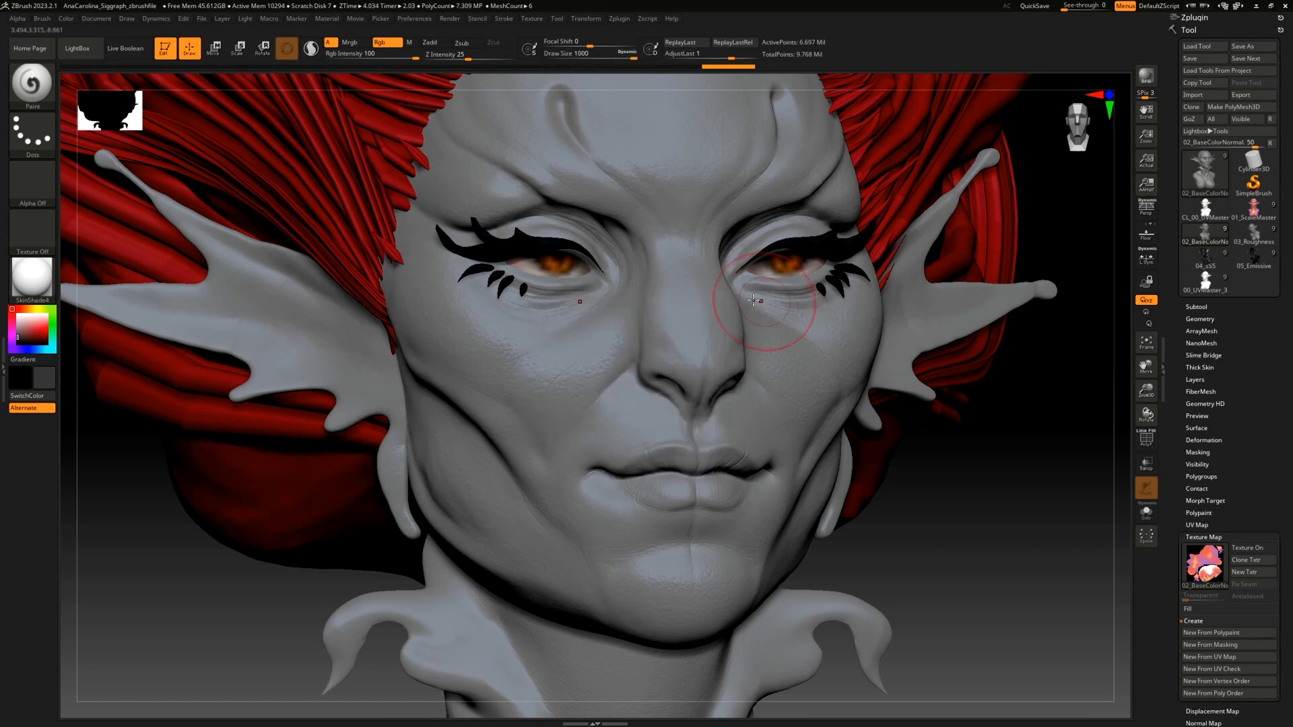
left_click_drag(697, 280, 705, 388)
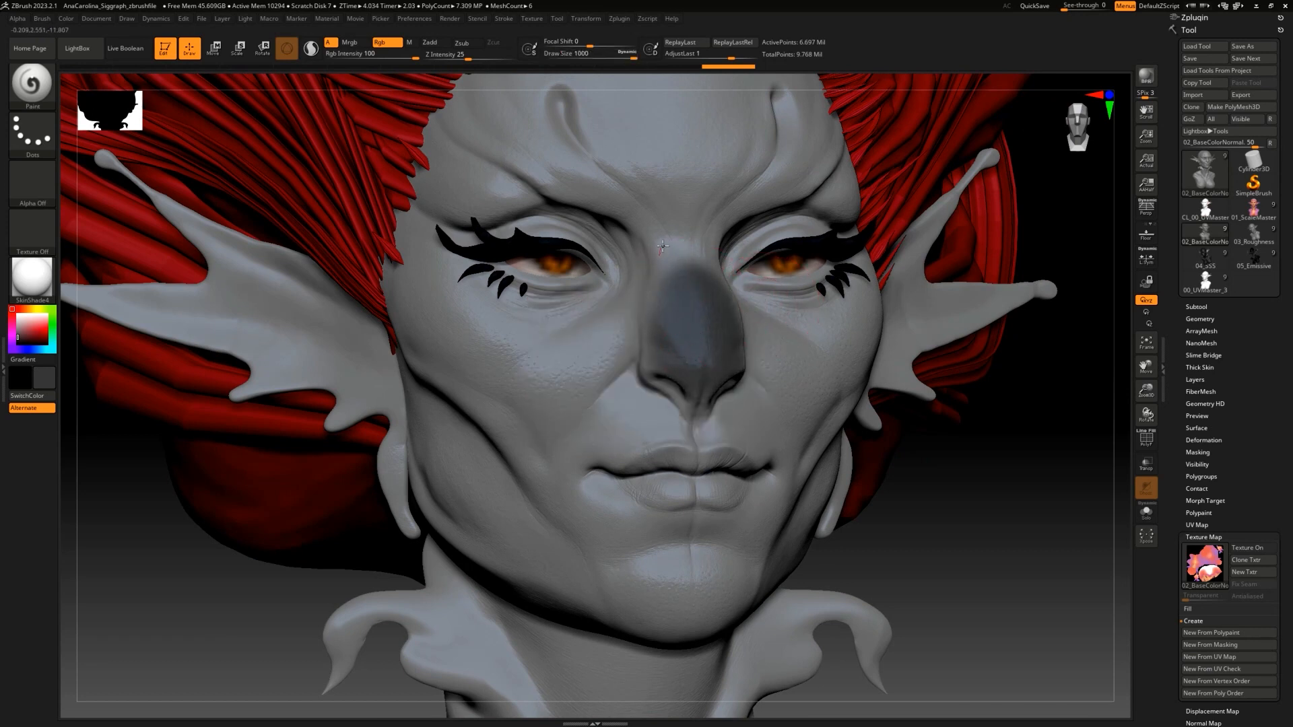
key("ctrl+z")
Step: Paint a slightly darker grey over the nose, cheeks, mouth area and forehead
left_click_drag(19, 337, 18, 331)
mouse_move(694, 322)
left_mouse_down()
mouse_move(679, 222)
mouse_move(641, 162)
mouse_move(574, 125)
left_mouse_up()
mouse_move(677, 301)
left_mouse_down()
mouse_move(580, 369)
mouse_move(588, 304)
left_mouse_up()
mouse_move(669, 463)
left_mouse_down()
mouse_move(645, 475)
mouse_move(710, 453)
mouse_move(751, 413)
left_mouse_up()
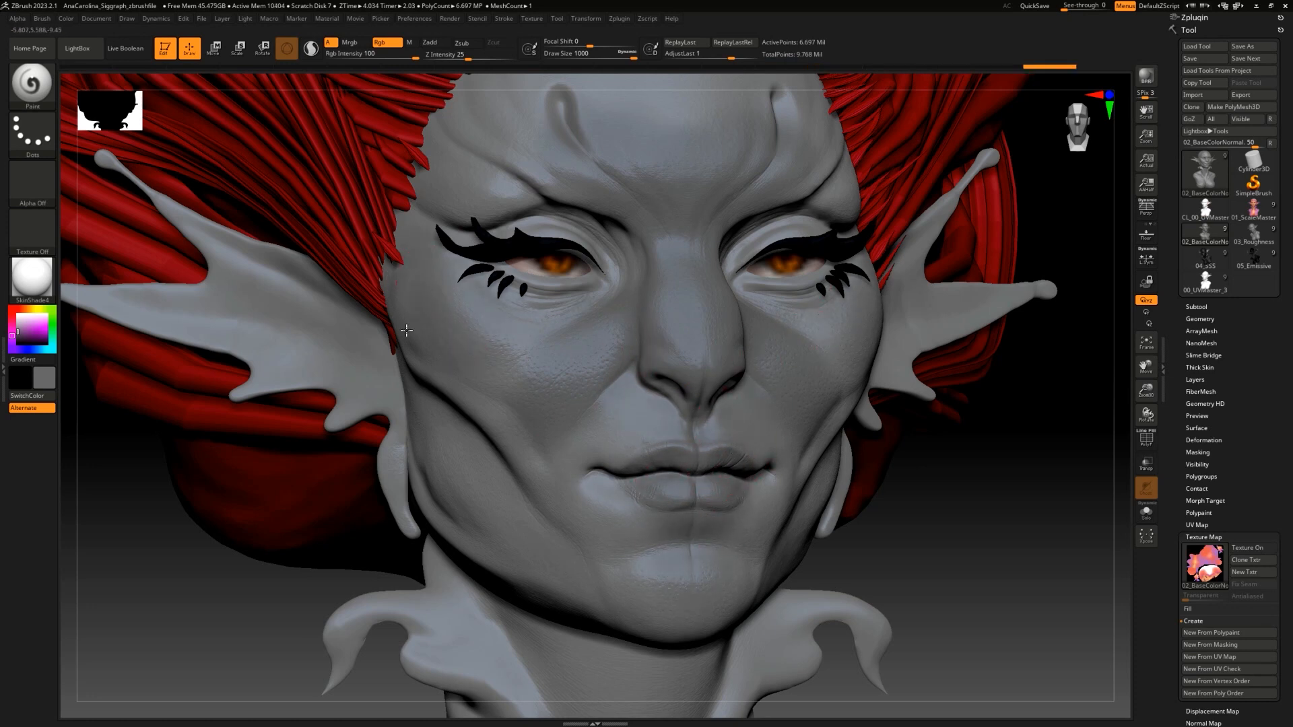
left_click_drag(611, 127, 602, 161)
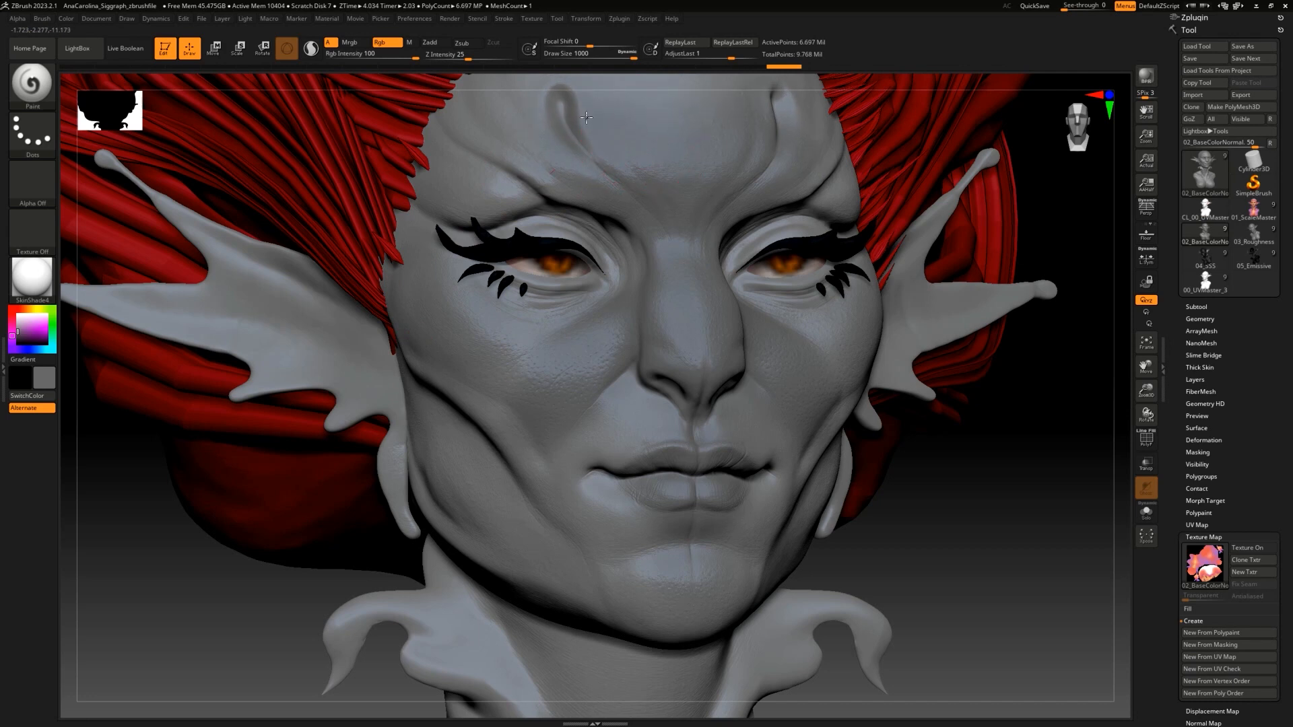
Step: Choose a deeper grey and build up shading on the nose, cheeks, lips, chin and brow area
left_click_drag(19, 333, 17, 335)
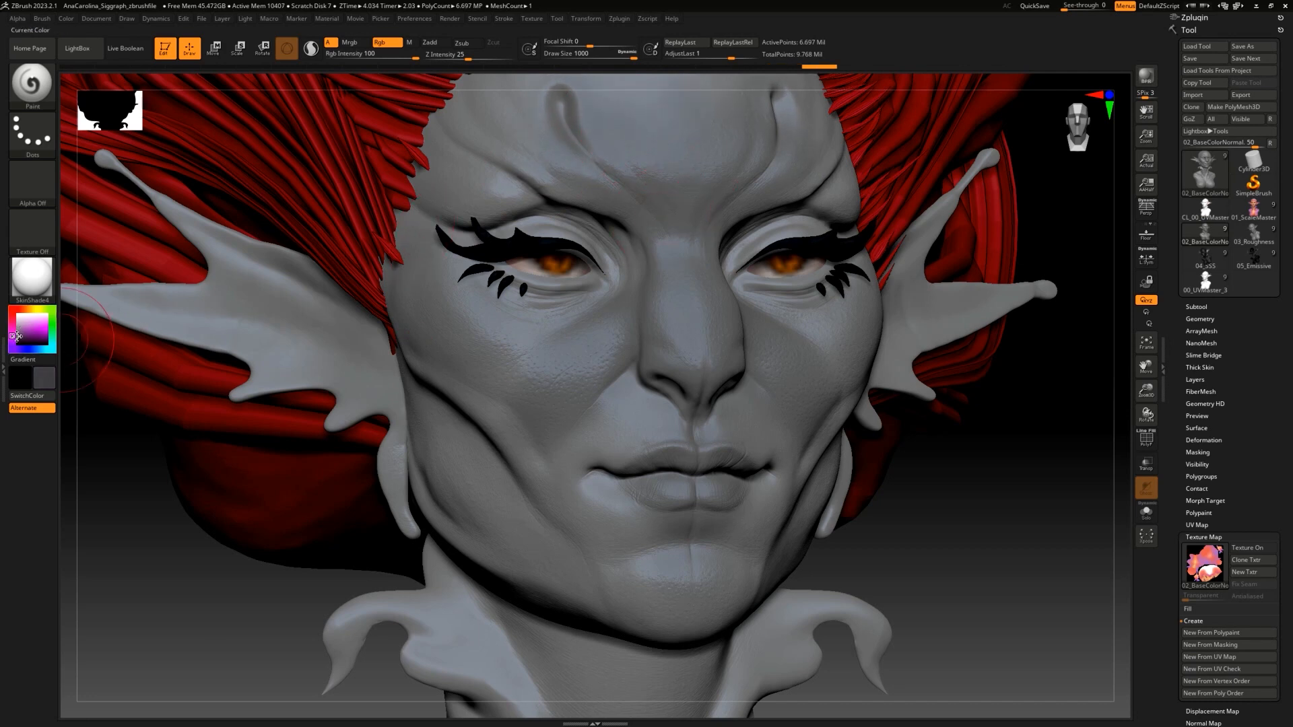
mouse_move(656, 313)
left_mouse_down()
mouse_move(700, 340)
mouse_move(645, 322)
mouse_move(633, 357)
mouse_move(592, 337)
left_mouse_up()
mouse_move(691, 248)
left_mouse_down()
mouse_move(688, 152)
mouse_move(691, 195)
mouse_move(556, 145)
mouse_move(492, 154)
left_mouse_up()
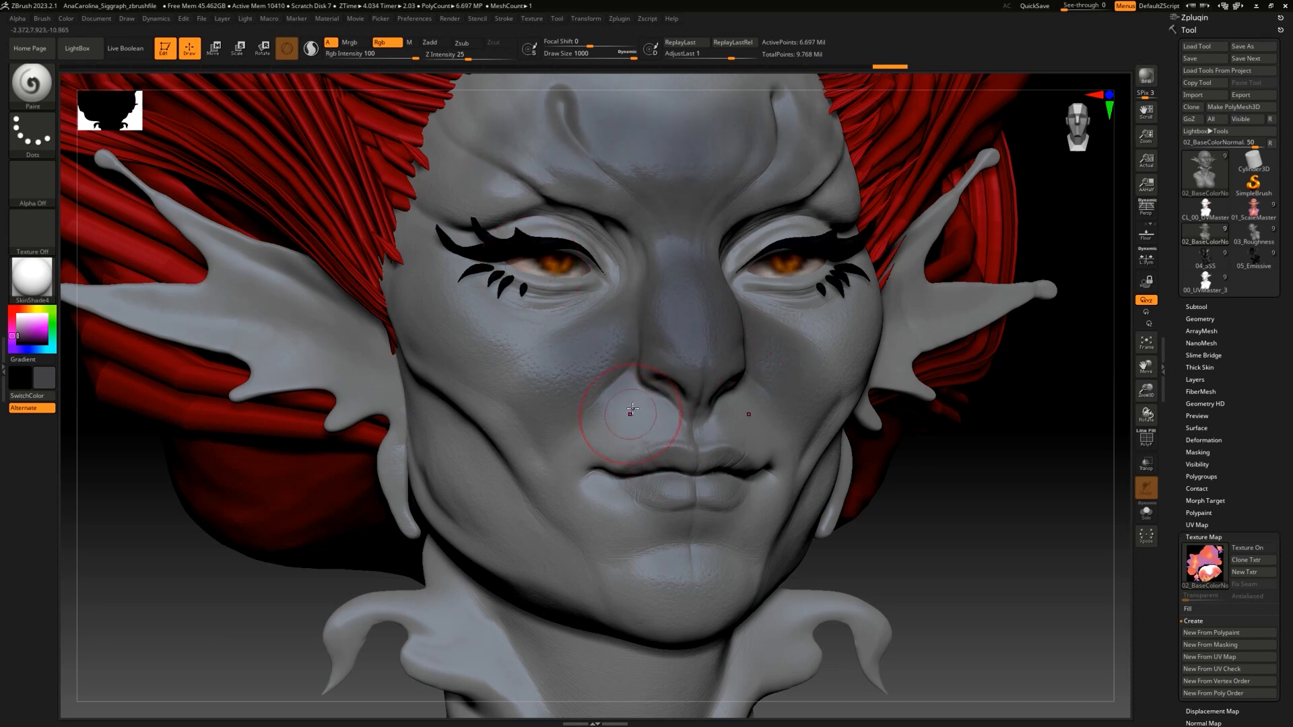
mouse_move(677, 465)
left_mouse_down()
mouse_move(663, 478)
mouse_move(693, 464)
left_mouse_up()
mouse_move(663, 596)
left_mouse_down()
mouse_move(750, 578)
mouse_move(728, 575)
left_mouse_up()
mouse_move(467, 347)
left_mouse_down()
mouse_move(497, 331)
mouse_move(419, 286)
left_mouse_up()
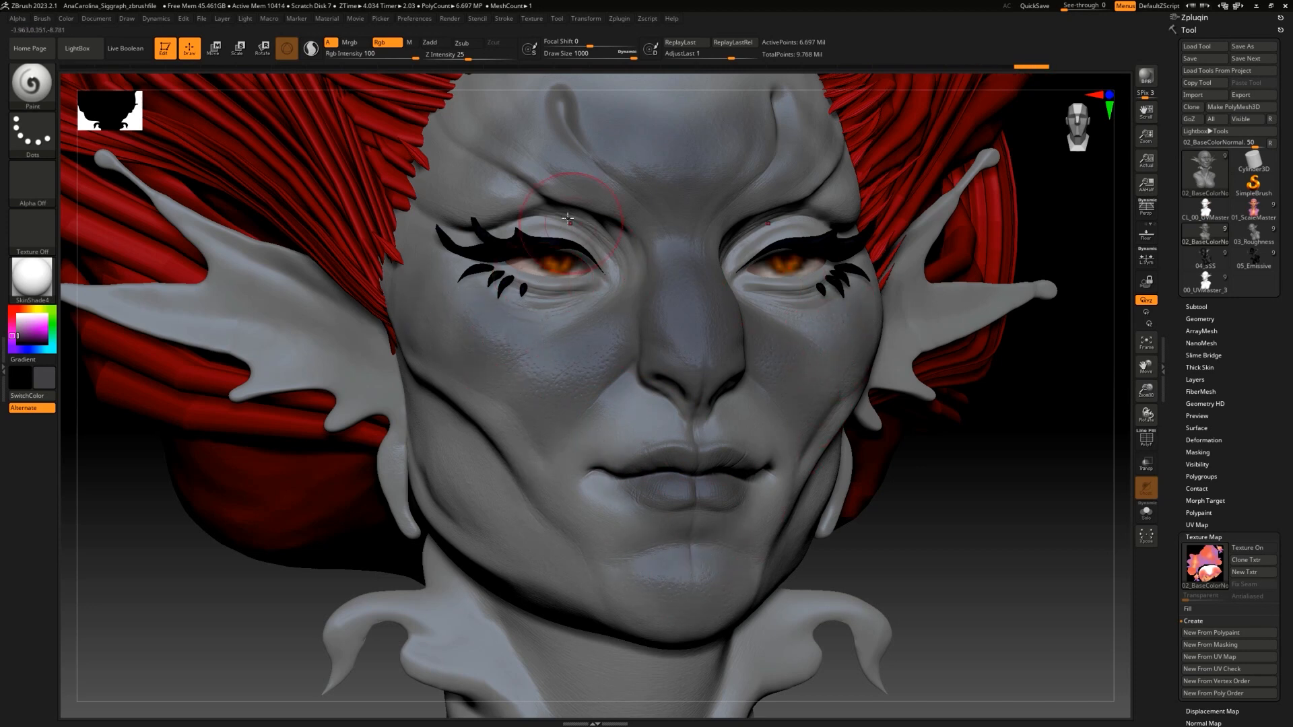
mouse_move(476, 172)
left_mouse_down()
mouse_move(425, 167)
mouse_move(507, 210)
mouse_move(551, 202)
left_mouse_up()
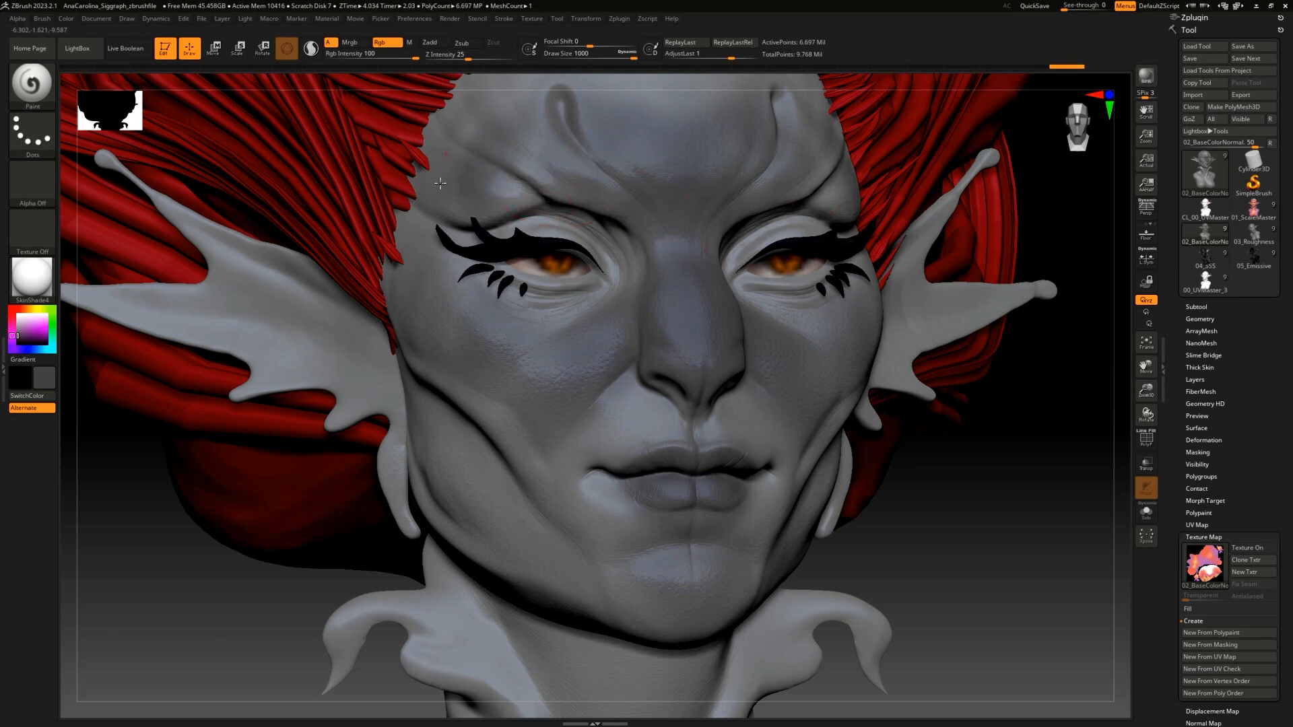
left_click_drag(525, 156, 602, 170)
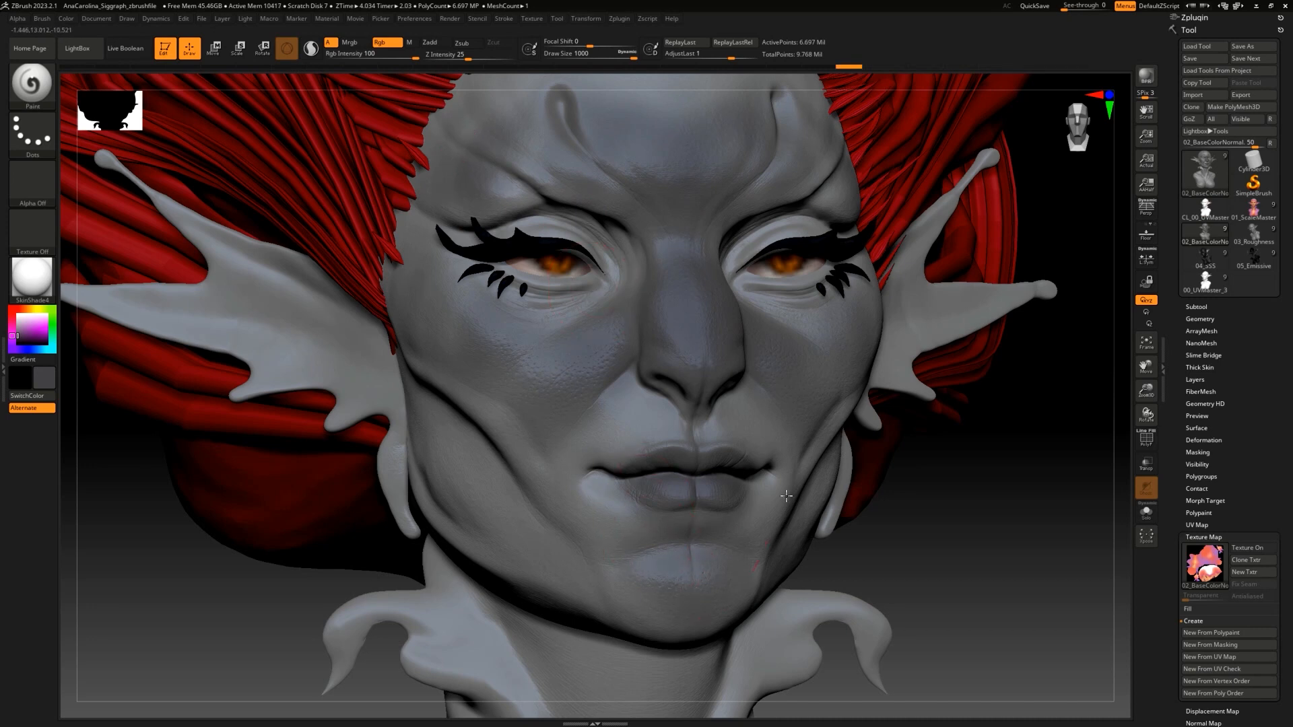
Step: Sample the surface colour, darken it and paint the lips with the darker grey
key("c")
left_click_drag(19, 335, 17, 338)
mouse_move(643, 461)
left_mouse_down()
mouse_move(663, 458)
mouse_move(689, 491)
mouse_move(736, 449)
mouse_move(680, 458)
mouse_move(720, 482)
mouse_move(686, 451)
mouse_move(657, 458)
mouse_move(734, 457)
mouse_move(705, 494)
left_mouse_up()
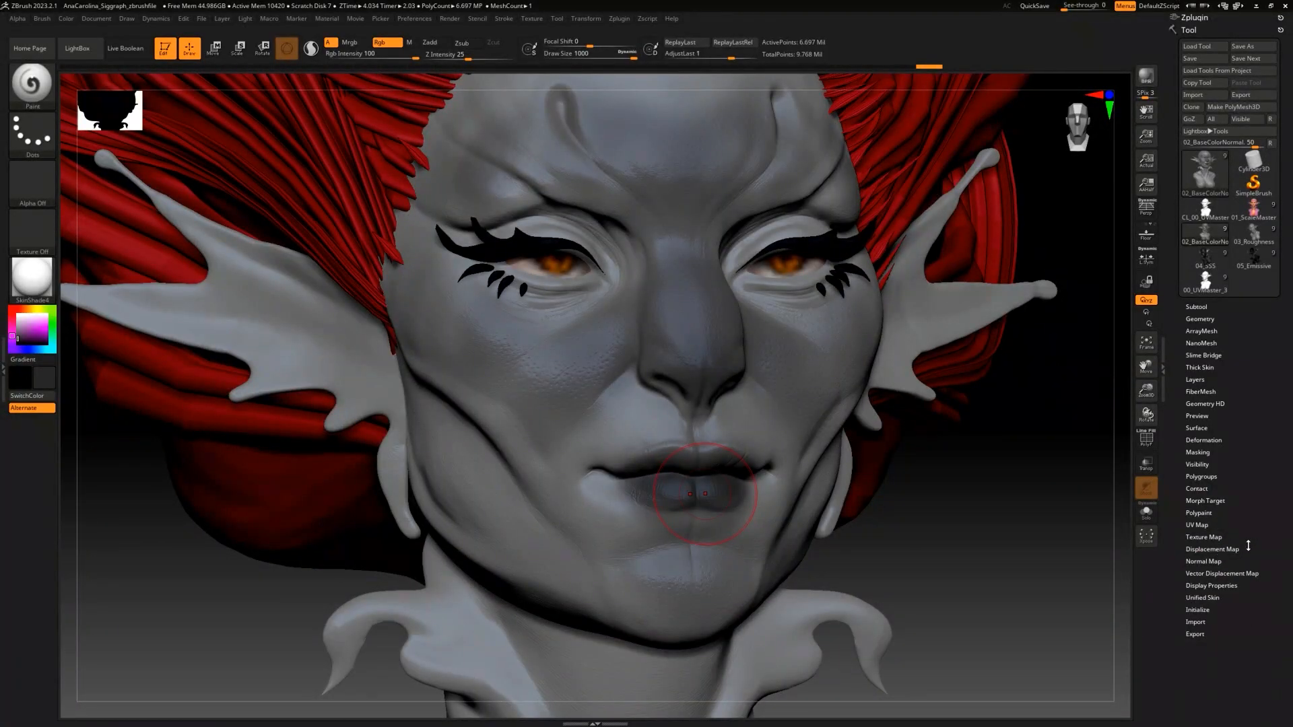
Step: Mask the skin by cavity with Blur 2 and Intensity 100, then invert the mask
left_click(1205, 453)
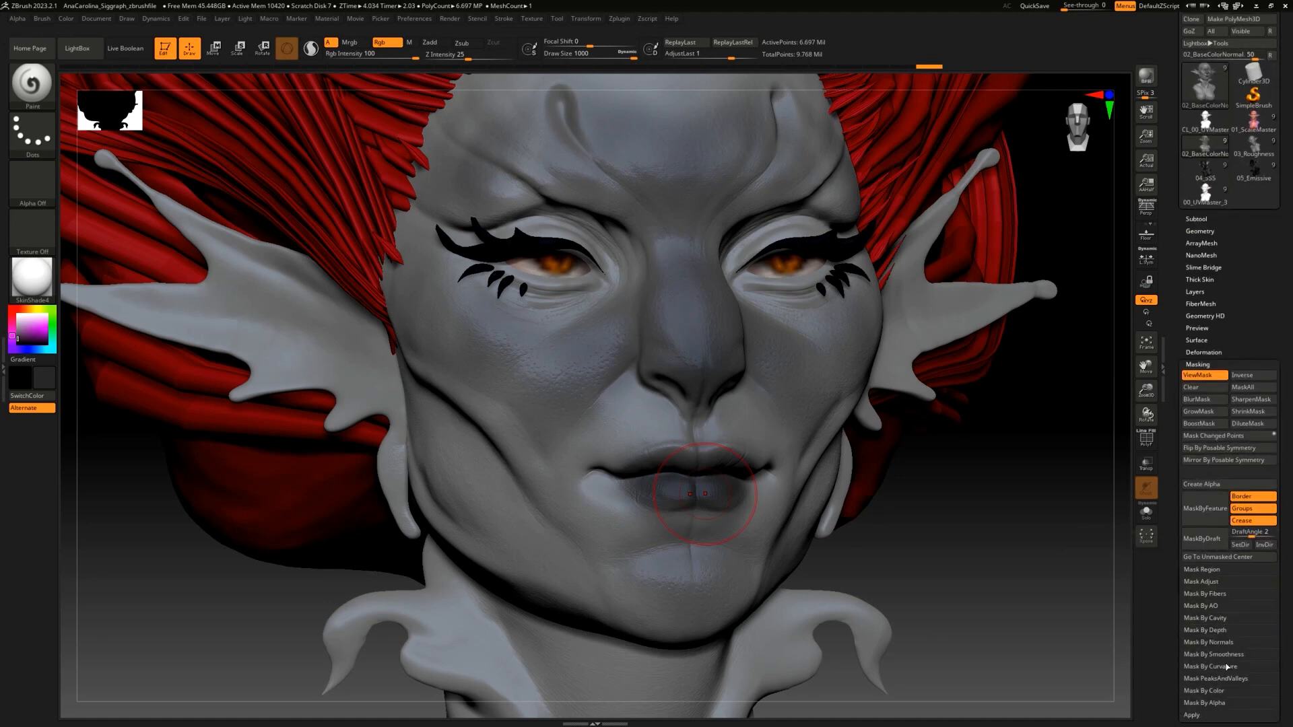
left_click(1234, 618)
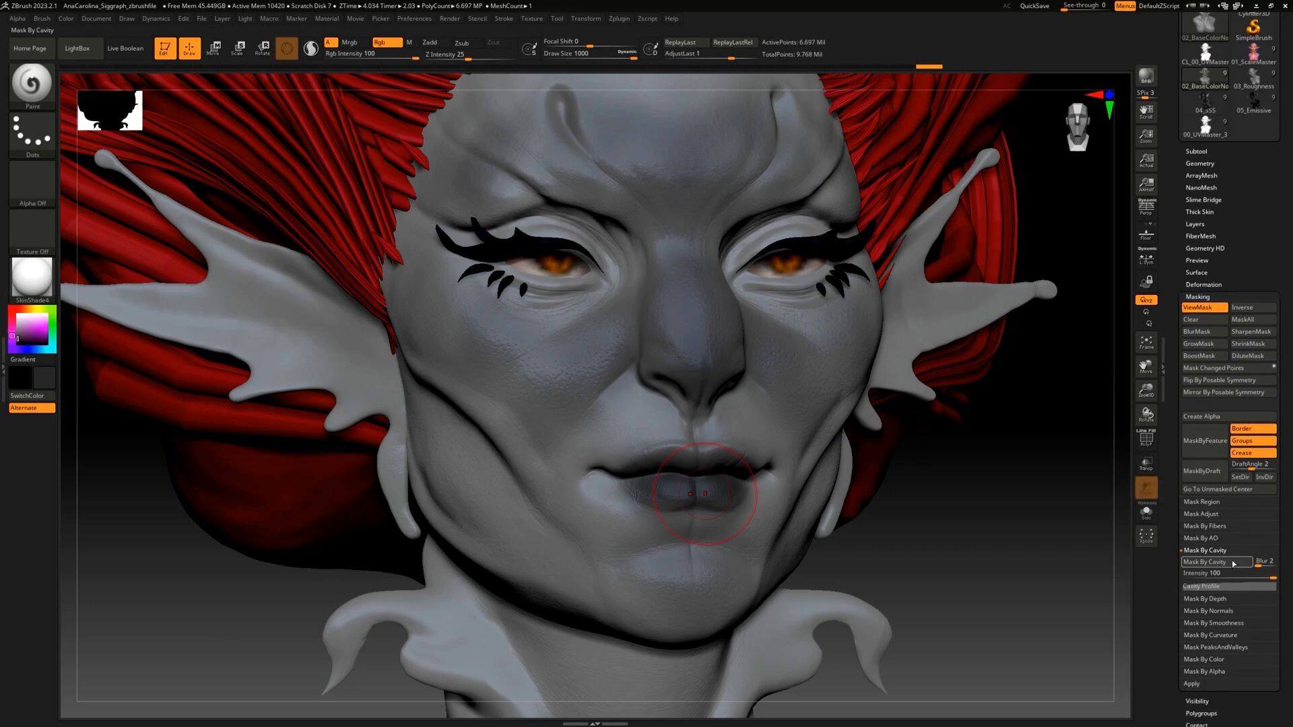
left_click(1203, 562)
right_click(1026, 649)
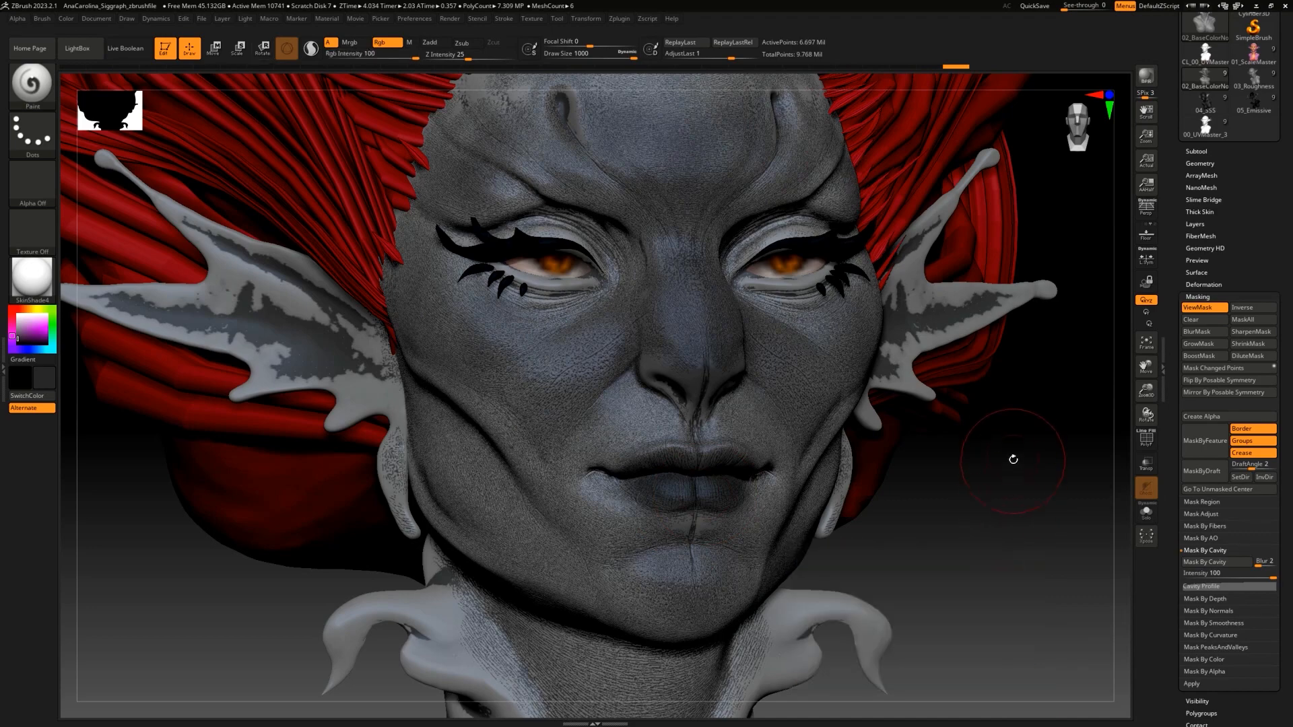
right_click_drag(1012, 458, 1047, 584, "ctrl")
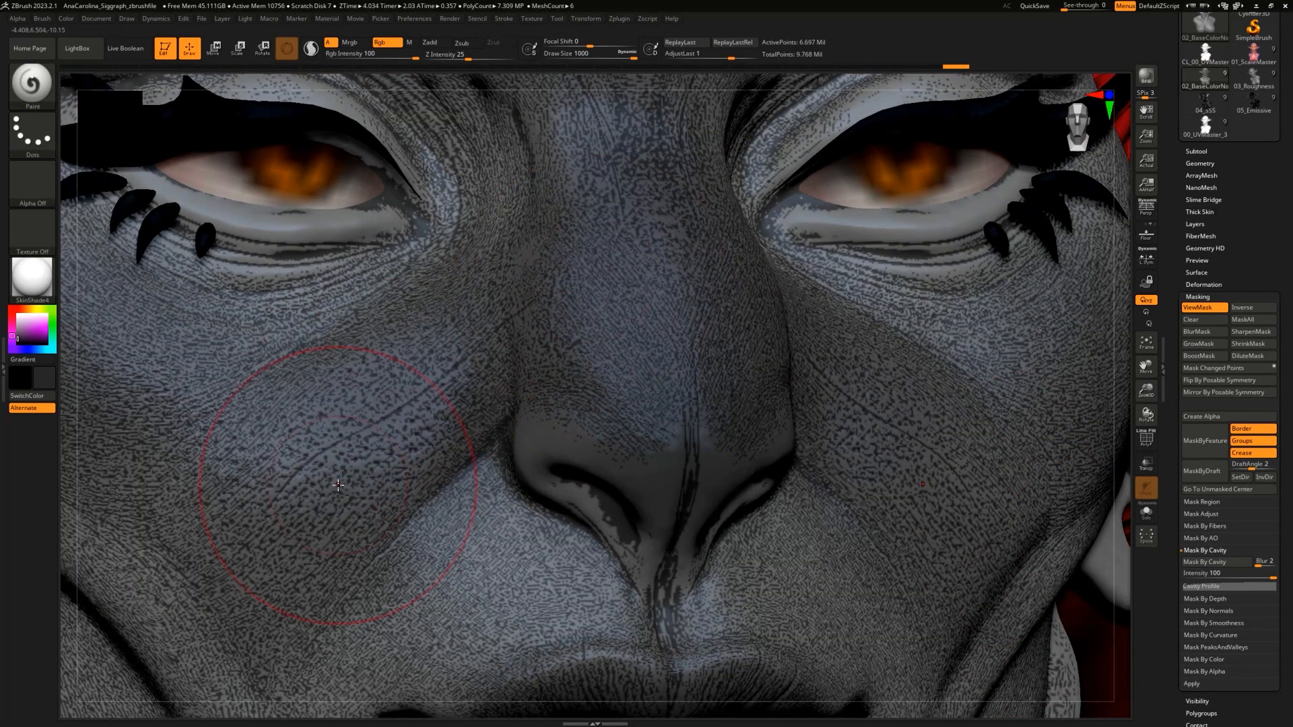
right_click_drag(1123, 578, 1100, 502, "ctrl")
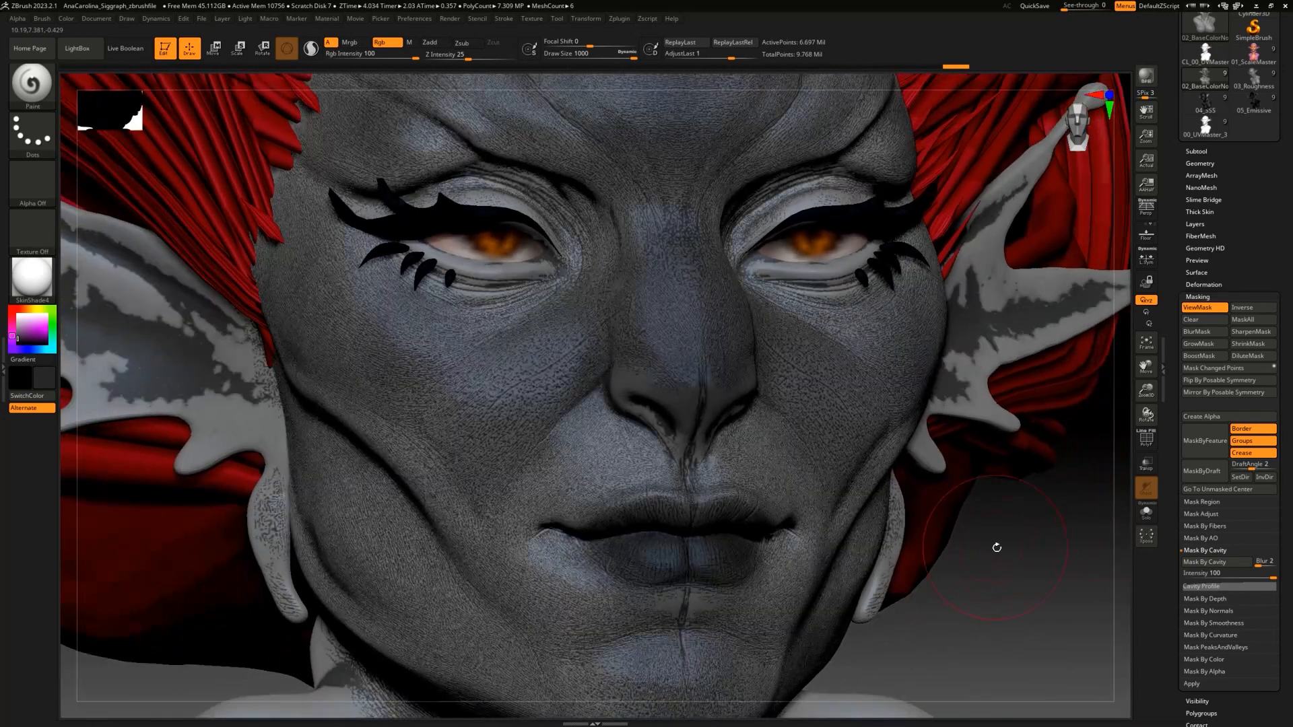
left_click(1006, 552, "ctrl")
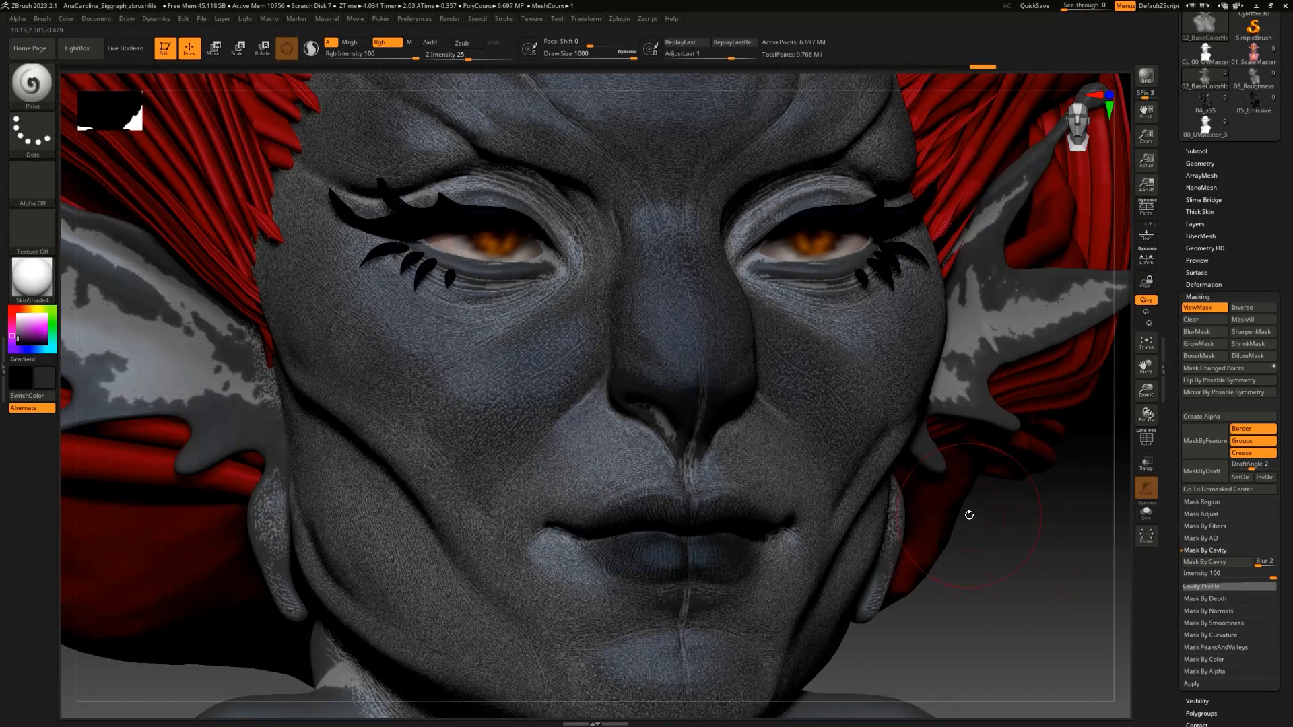
Step: Hide the mask display and try near-white strokes through the mask beside the nose, undoing each stroke
left_click(18, 317)
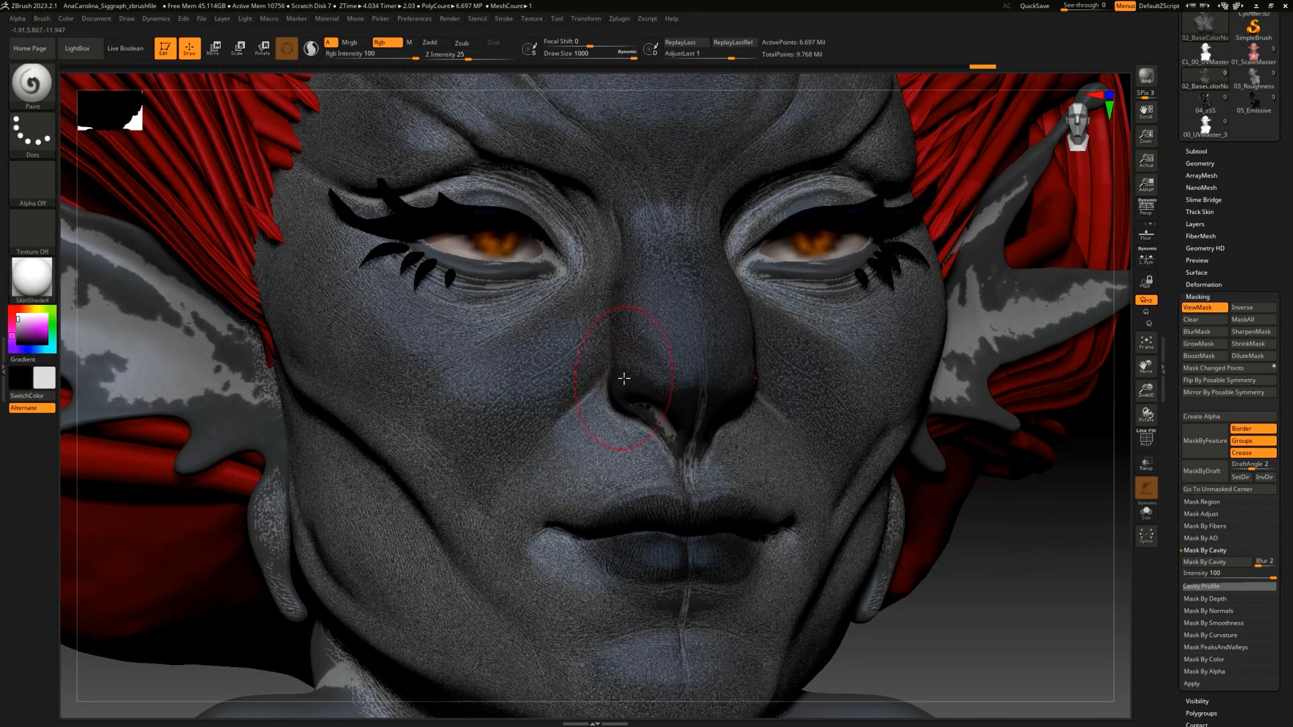
left_click_drag(568, 381, 590, 354)
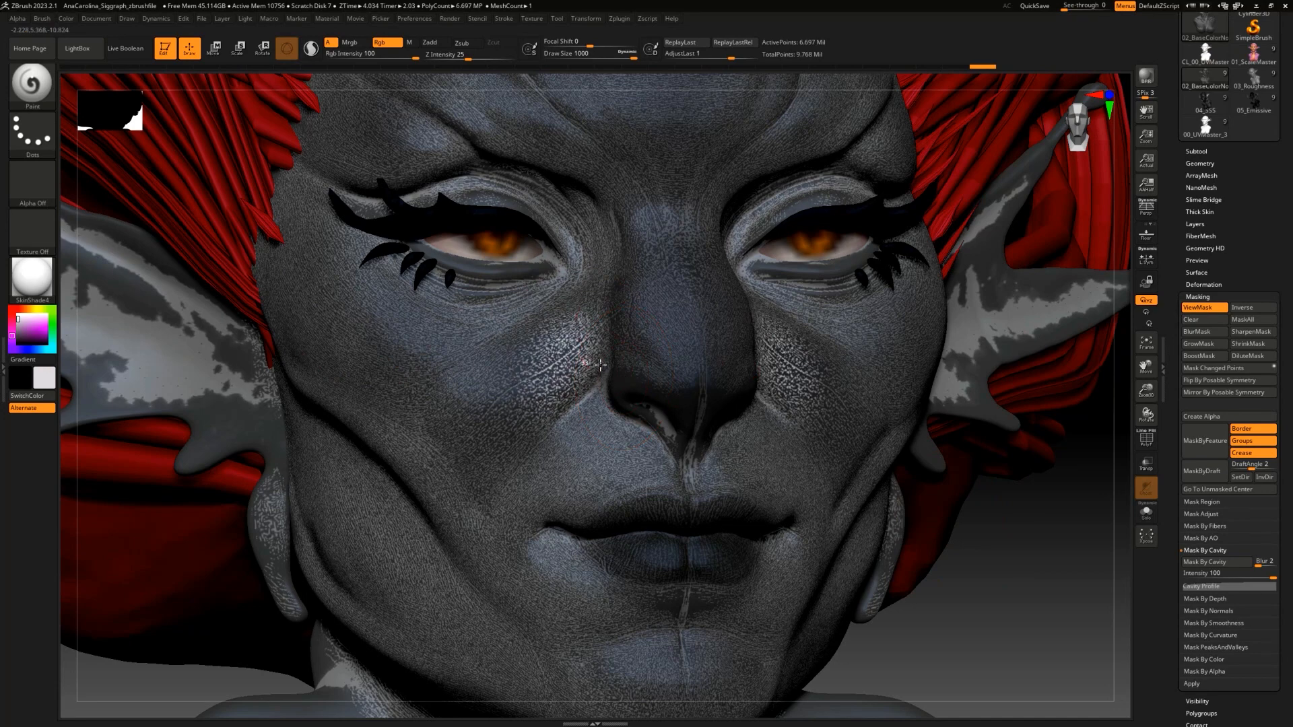
key("ctrl+z")
key("ctrl+h")
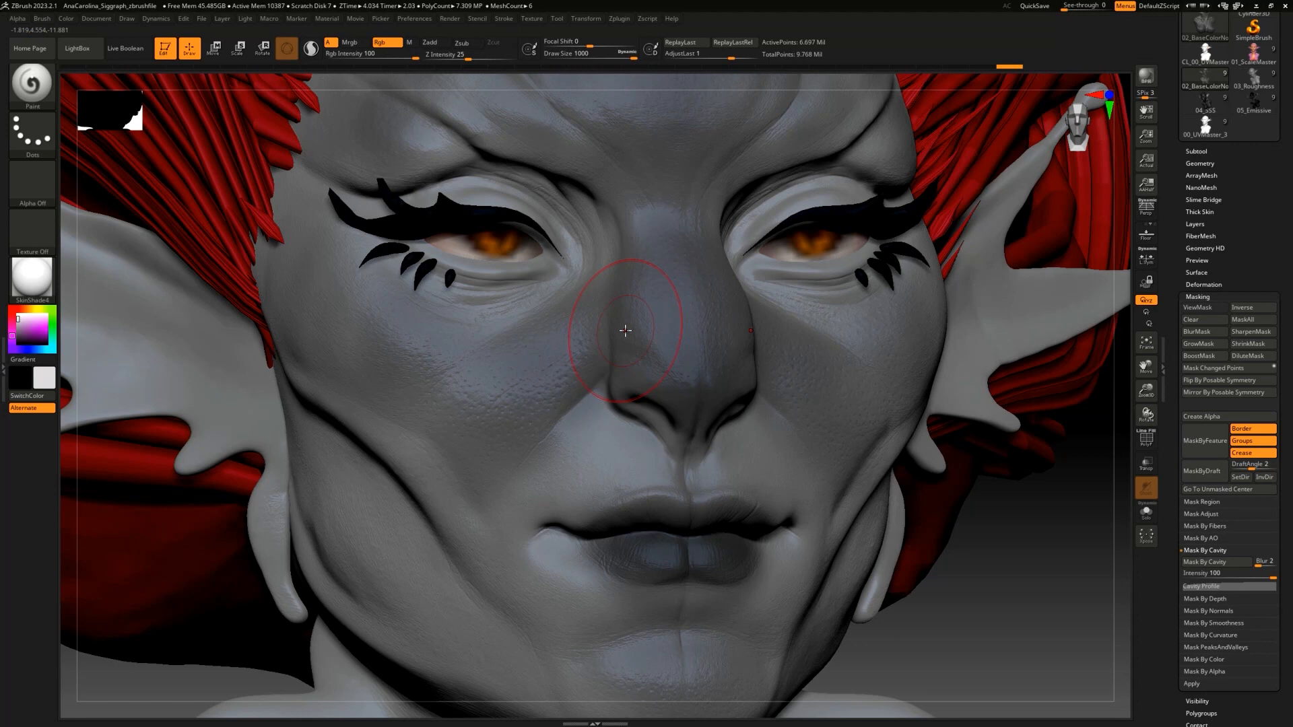
mouse_move(571, 419)
left_mouse_down()
mouse_move(556, 336)
mouse_move(569, 422)
left_mouse_up()
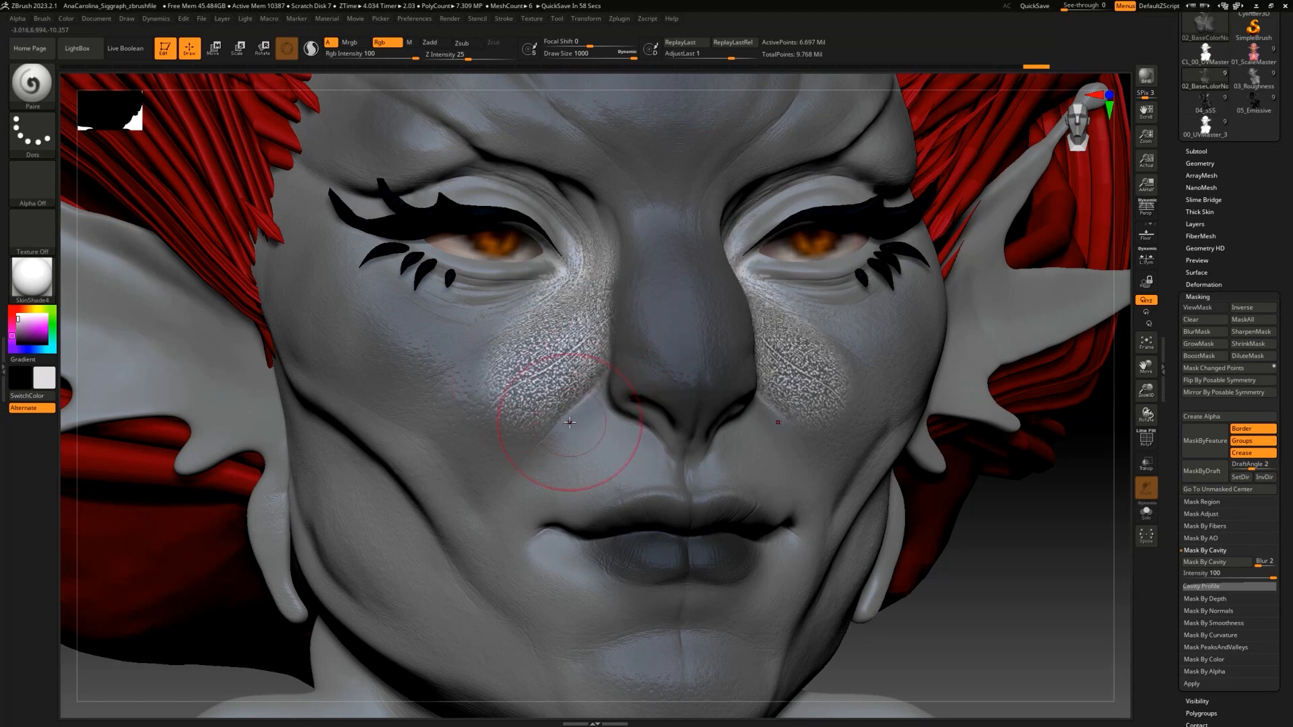
key("ctrl+z")
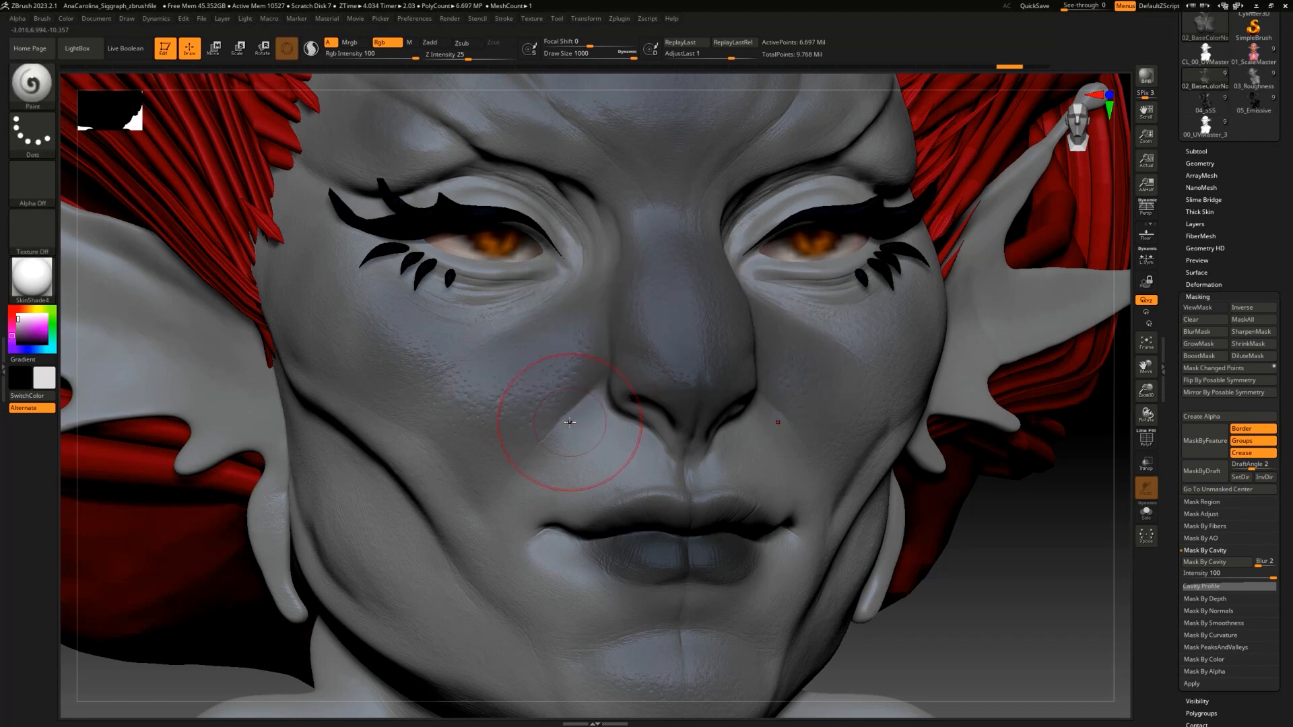
Step: Choose a softer light grey and paint through the cavity mask over the cheeks, nose, lips, chin and forehead
left_click(18, 323)
mouse_move(543, 361)
left_mouse_down()
mouse_move(555, 403)
mouse_move(573, 364)
mouse_move(400, 463)
mouse_move(649, 364)
mouse_move(730, 374)
mouse_move(750, 427)
mouse_move(740, 516)
mouse_move(774, 565)
mouse_move(700, 626)
mouse_move(687, 673)
left_mouse_up()
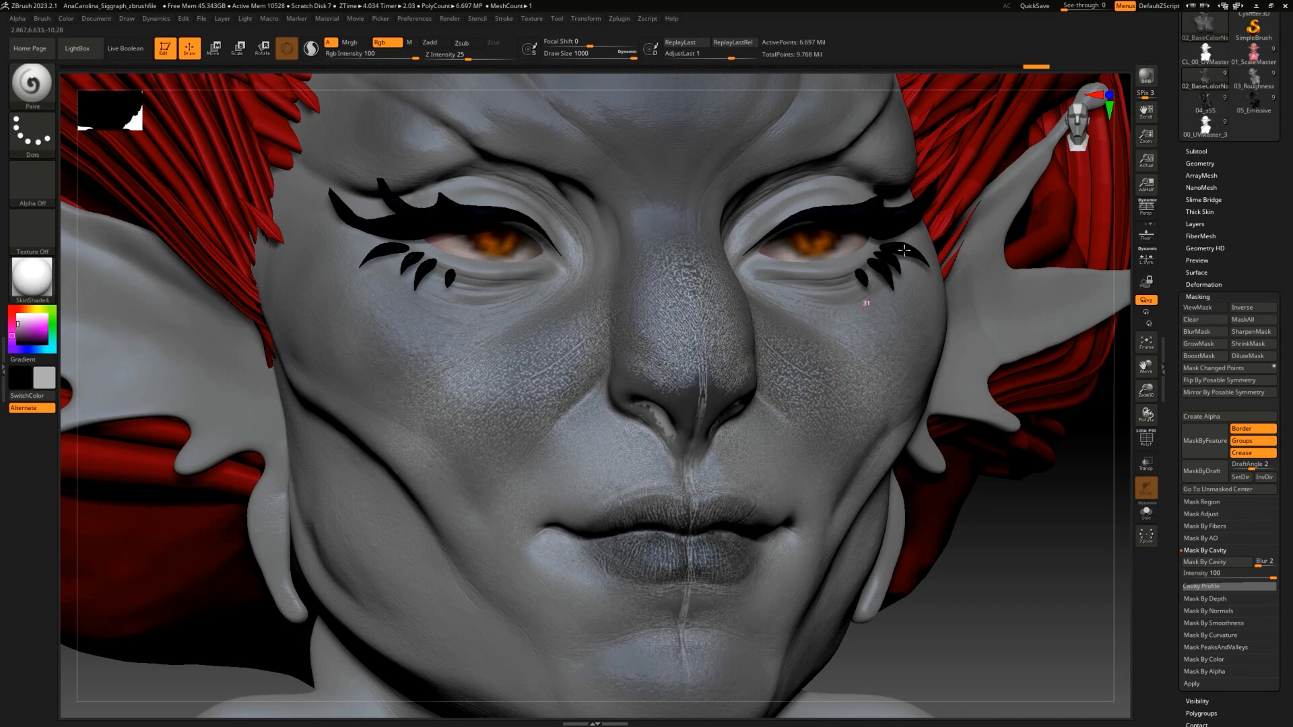
mouse_move(700, 249)
left_mouse_down()
mouse_move(721, 101)
mouse_move(848, 101)
left_mouse_up()
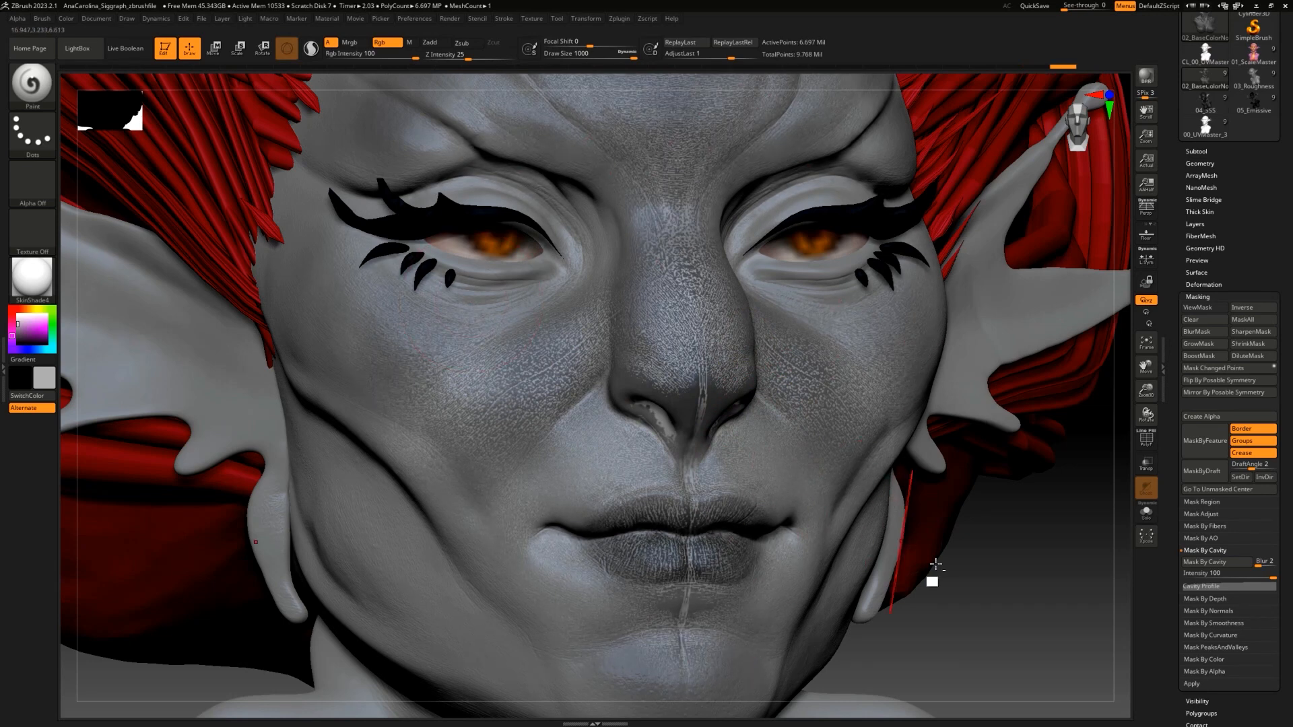
right_click_drag(935, 564, 969, 562, "ctrl")
mouse_move(707, 162)
left_mouse_down()
mouse_move(687, 97)
mouse_move(568, 184)
mouse_move(538, 162)
mouse_move(463, 243)
left_mouse_up()
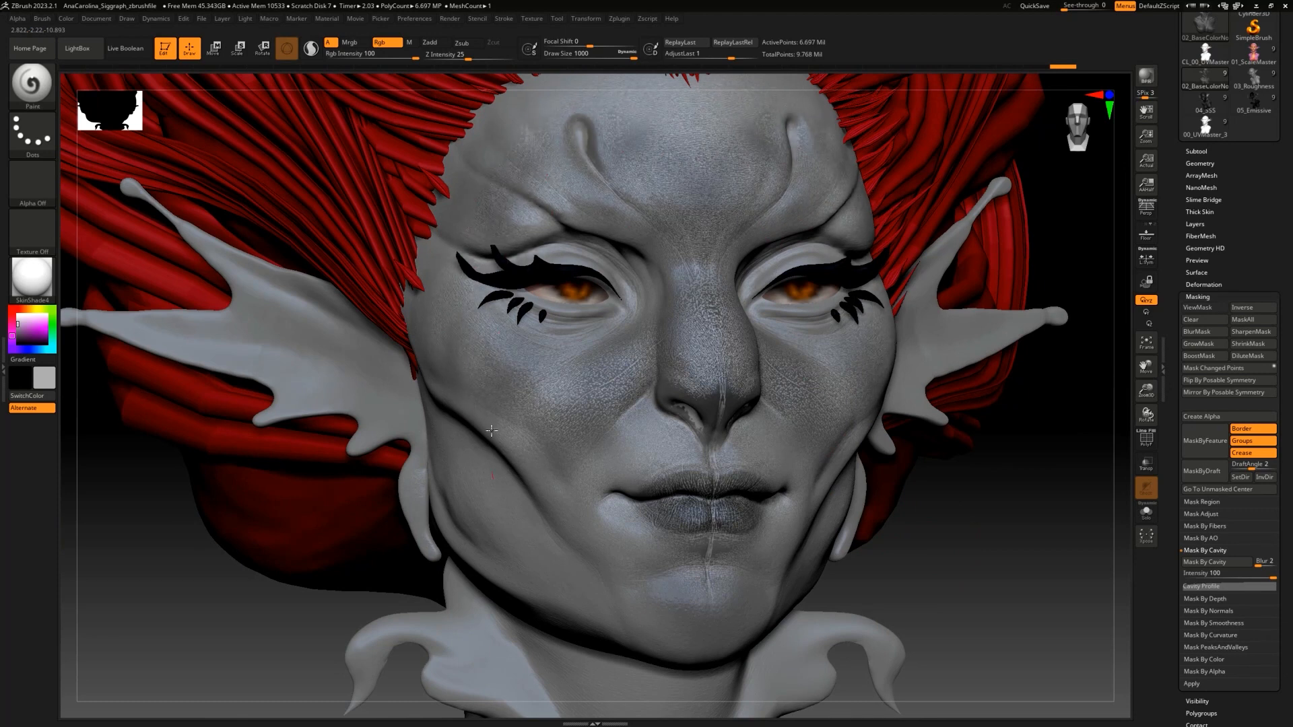
mouse_move(642, 506)
left_mouse_down()
mouse_move(670, 595)
mouse_move(779, 576)
left_mouse_up()
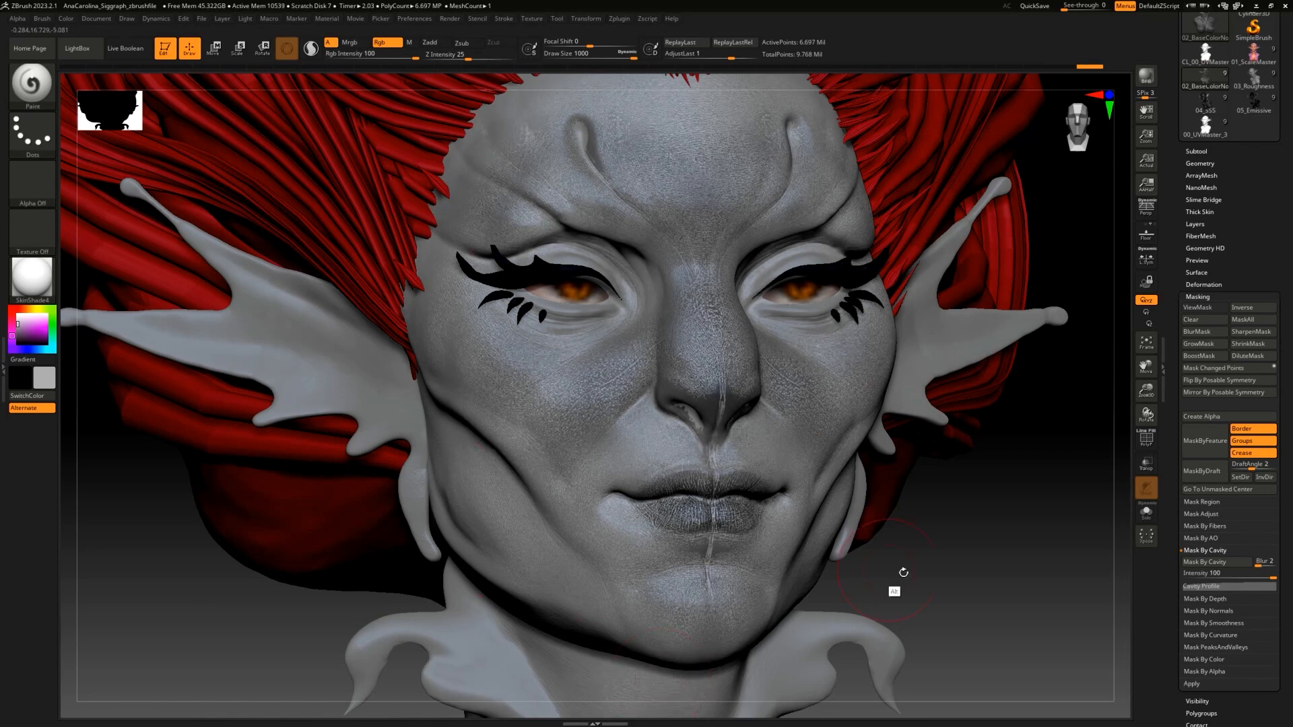
Step: Paint light grey through the cavity mask over the front of the mermaid's neck
left_click_drag(949, 508, 941, 259, "alt")
left_click_drag(663, 476, 669, 490)
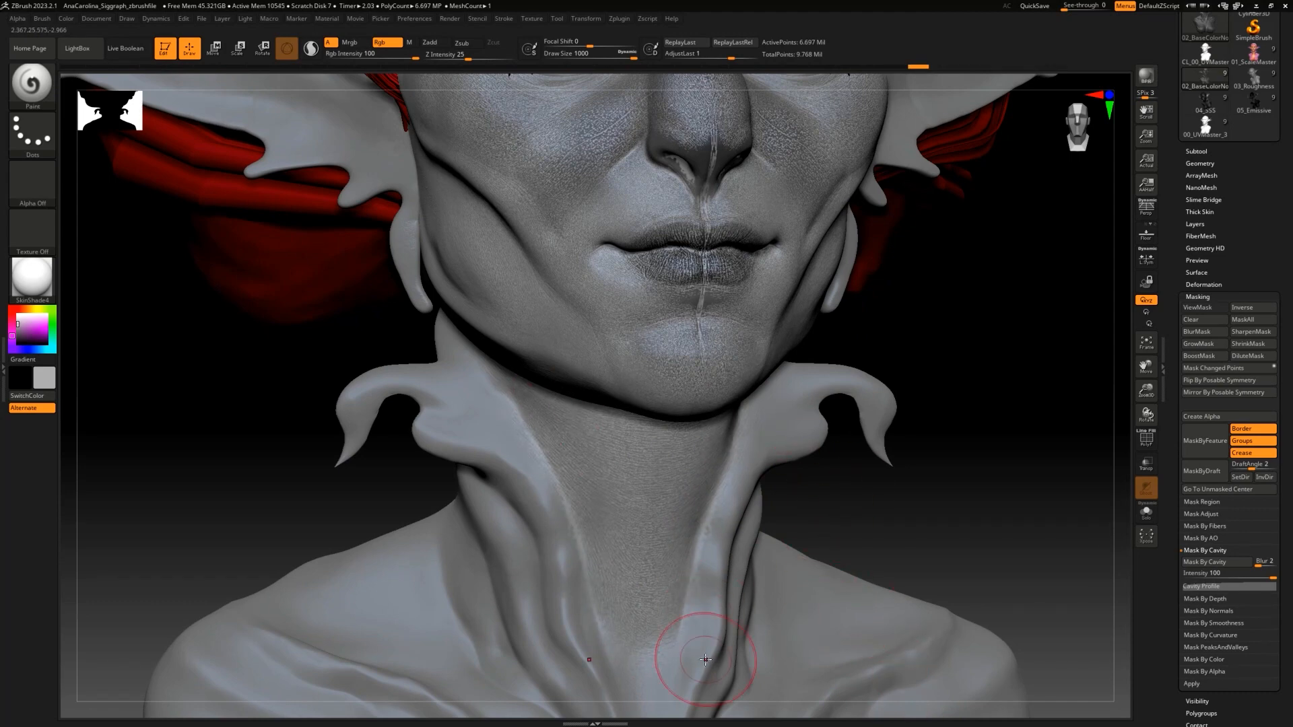
left_click_drag(933, 559, 839, 595, "alt")
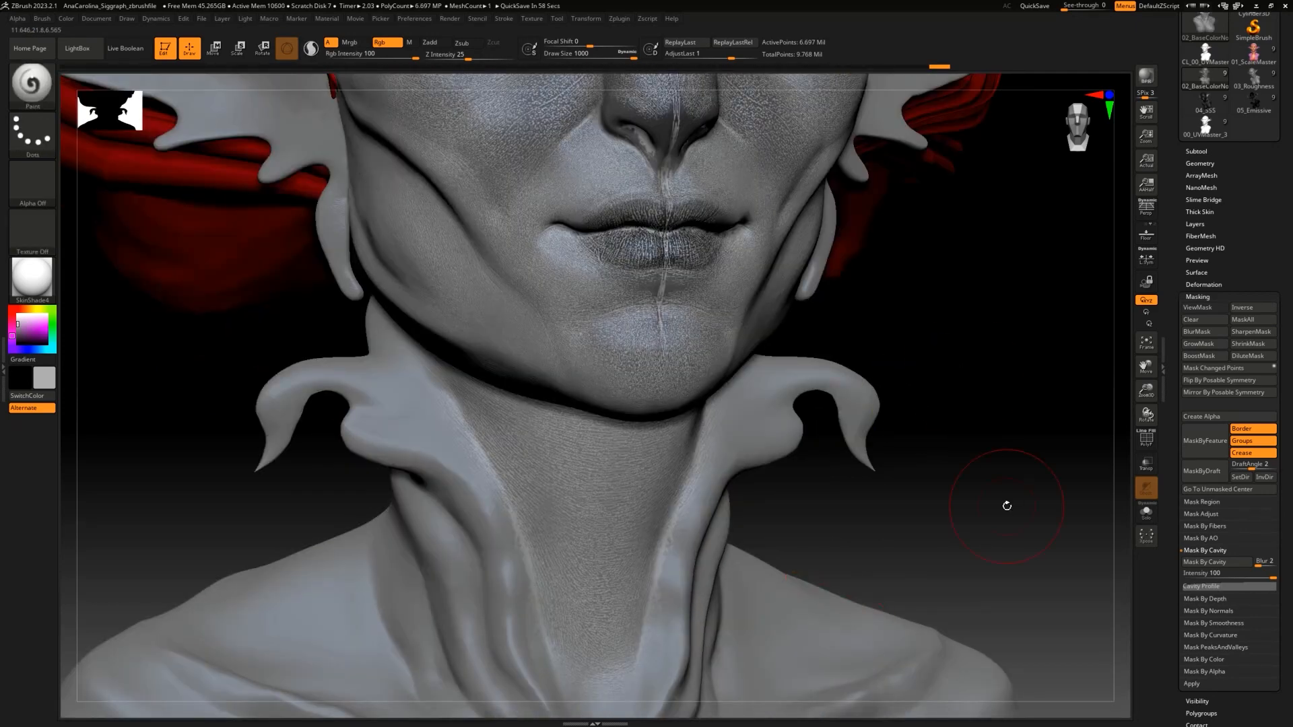
left_click_drag(1007, 505, 900, 584, "alt")
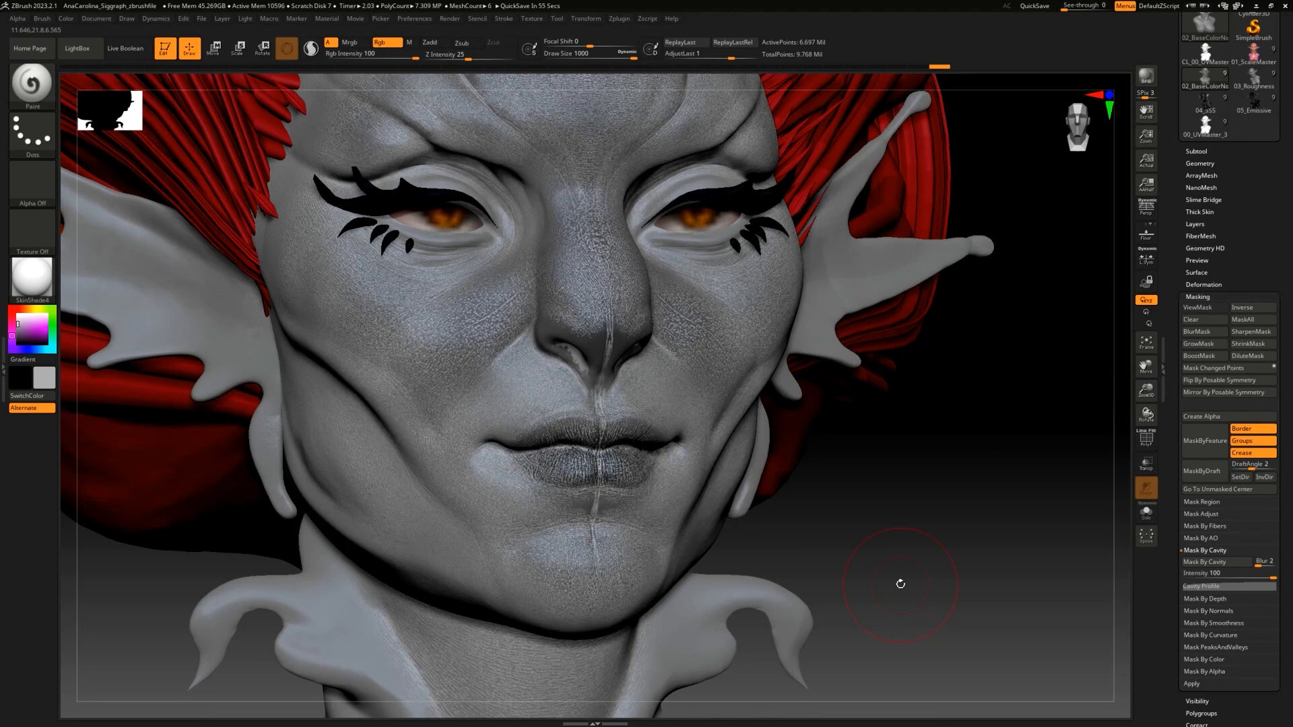
Step: Try a higher RGB Gamma of about 1.63 on the skin's polypaint with Adjust Colors, and cancel the adjustment
left_click(1217, 297)
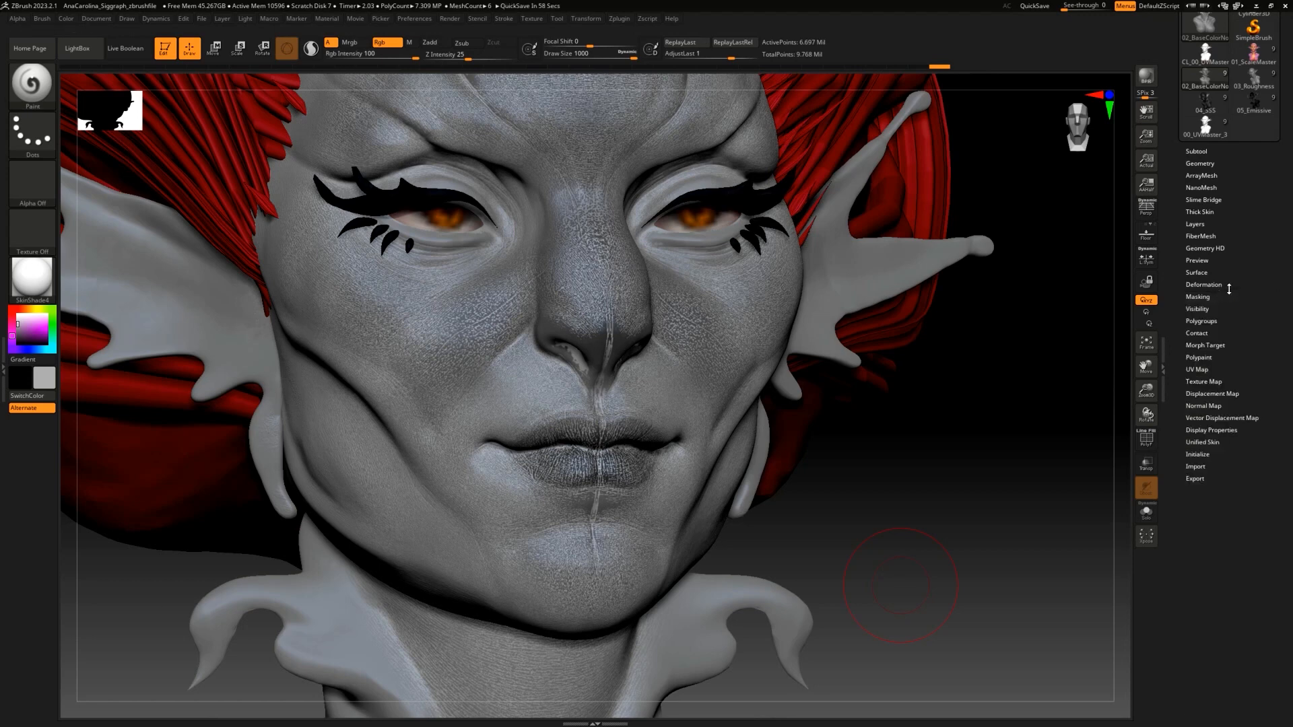
left_click(1213, 356)
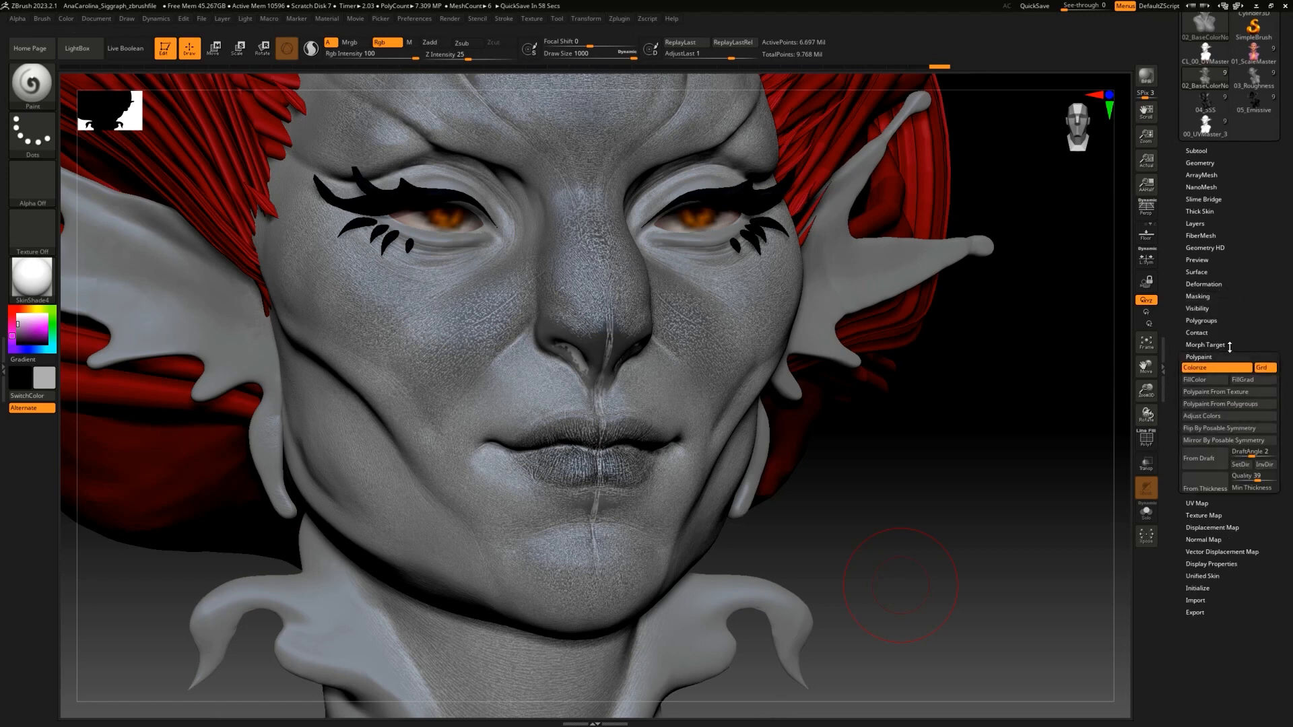
left_click(1229, 418)
left_click_drag(1053, 493, 1114, 639)
left_click_drag(1134, 346, 1112, 262, "alt")
left_click_drag(1135, 463, 1140, 465, "alt")
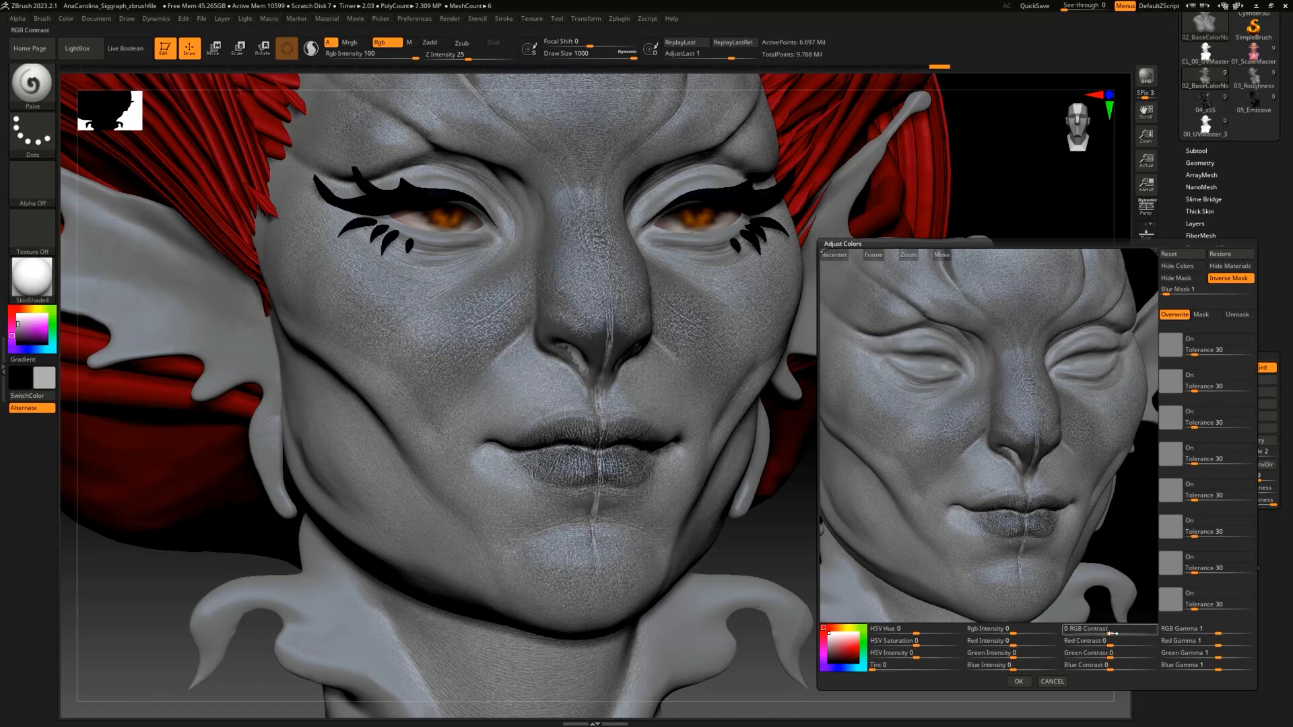
mouse_move(1116, 629)
left_mouse_down()
mouse_move(1131, 629)
mouse_move(1112, 637)
left_mouse_up()
left_click_drag(1218, 630, 1224, 632)
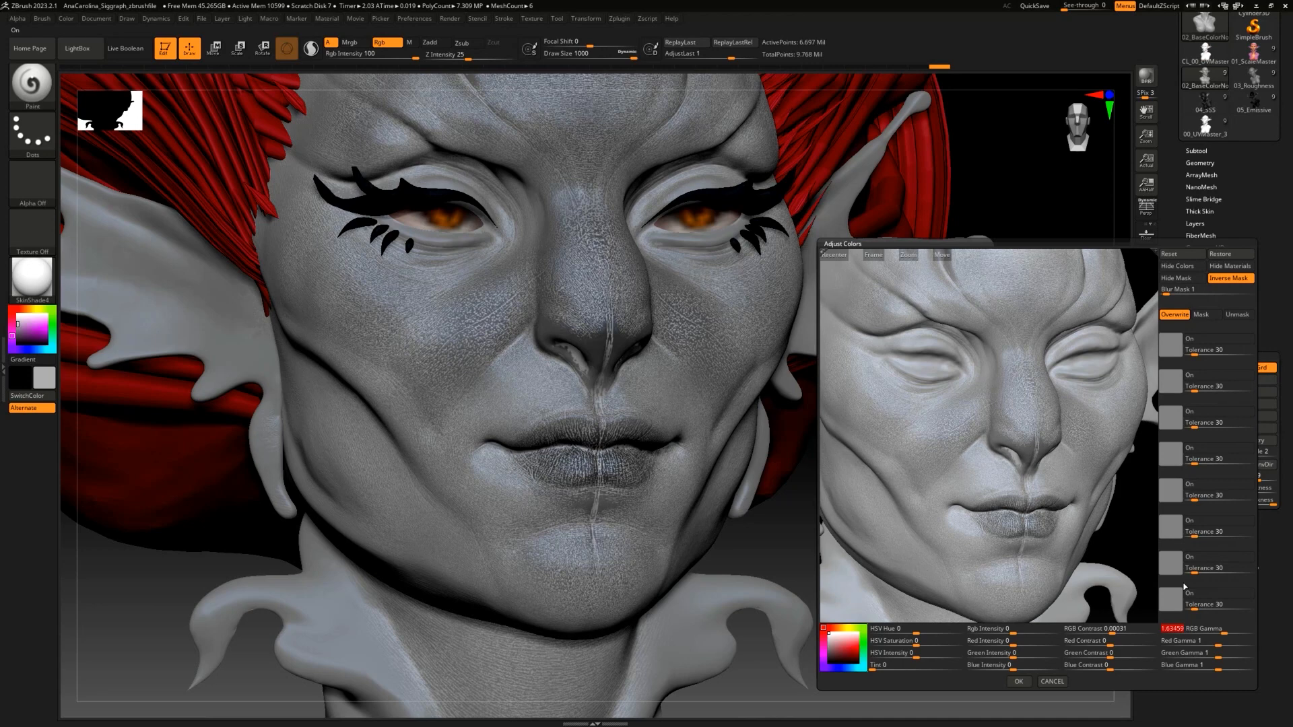
left_click(1052, 681)
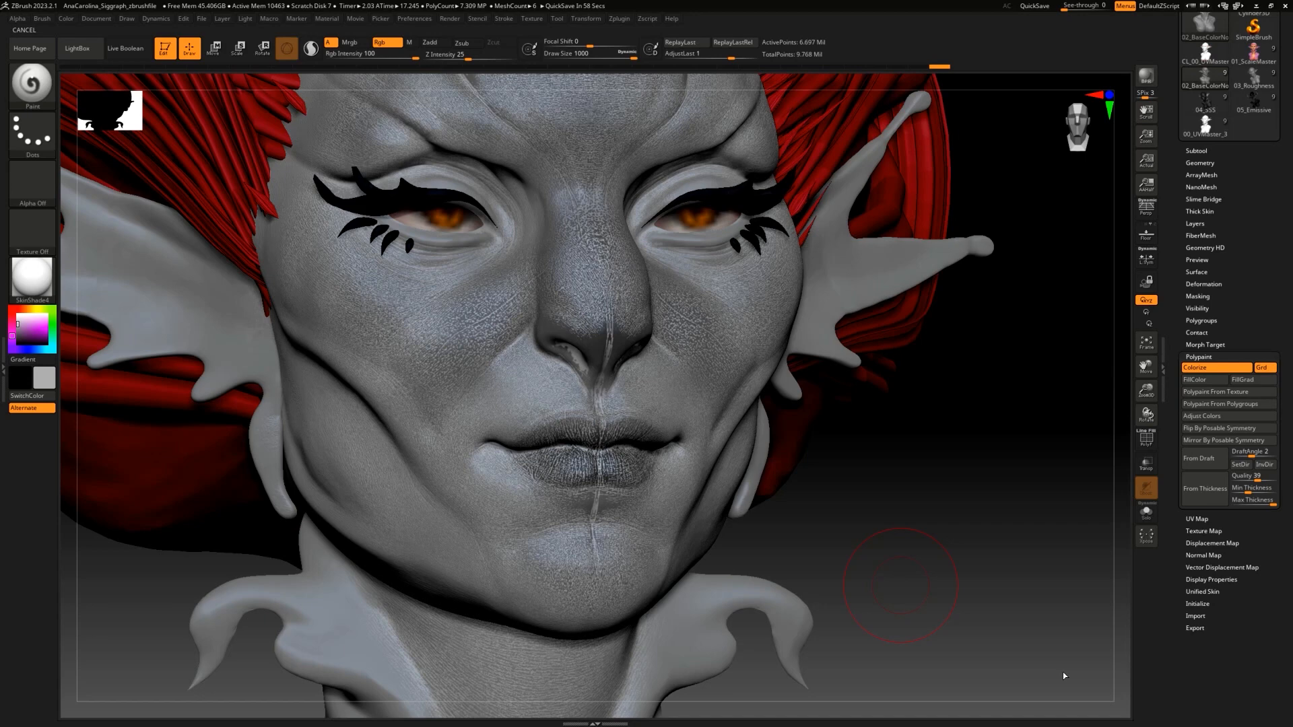
Step: Create a texture map from the skin's polypaint and clone it for export
left_click(1226, 356)
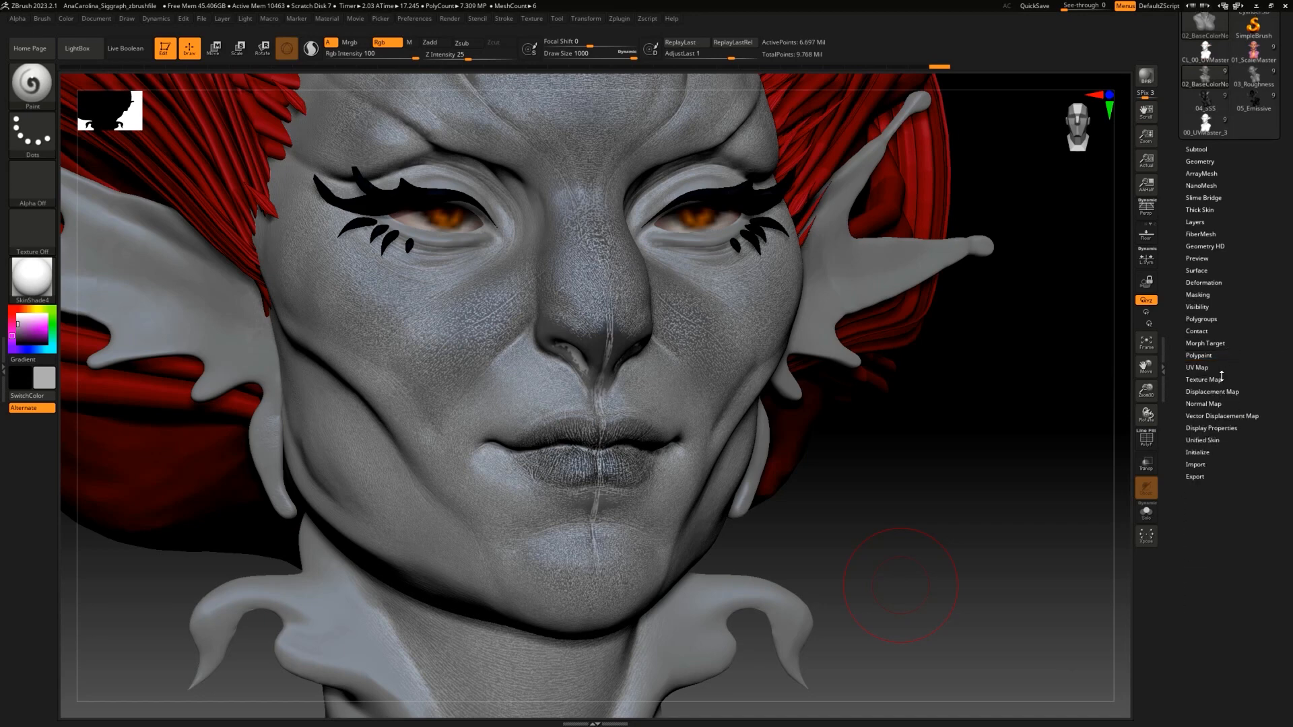
left_click(1221, 379)
left_click(1234, 473)
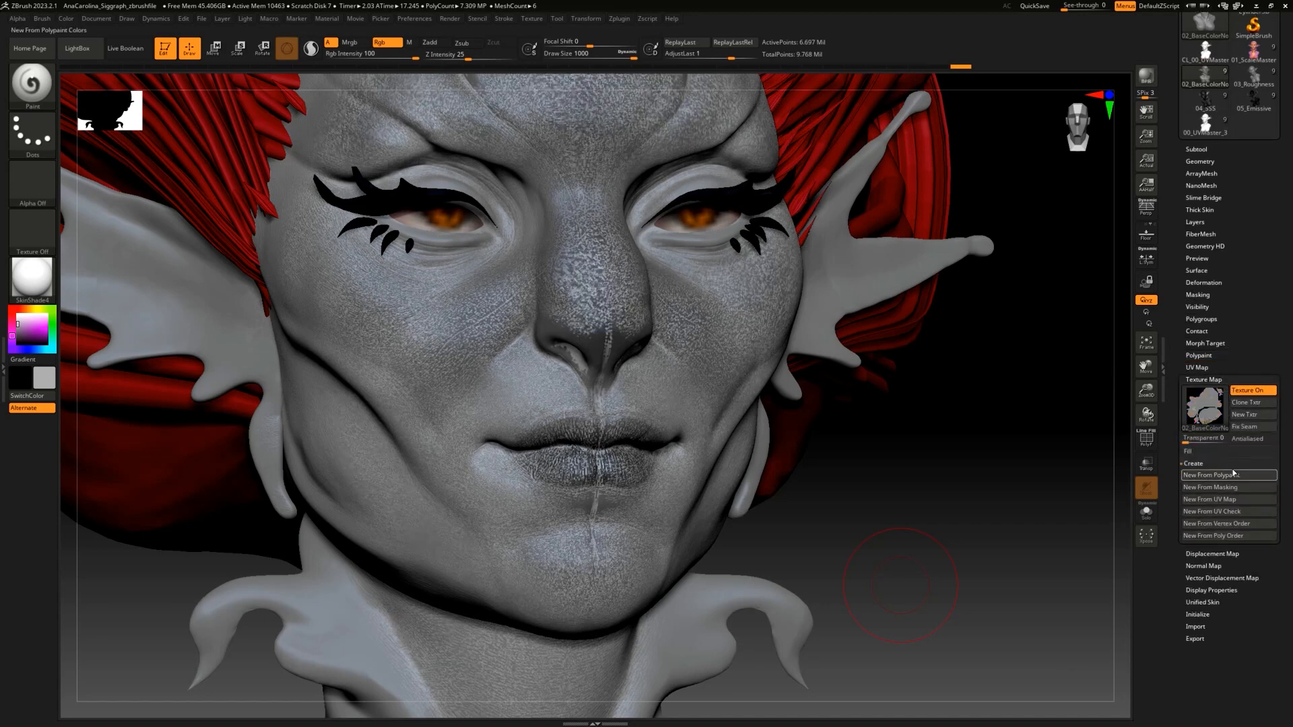
mouse_move(1218, 420)
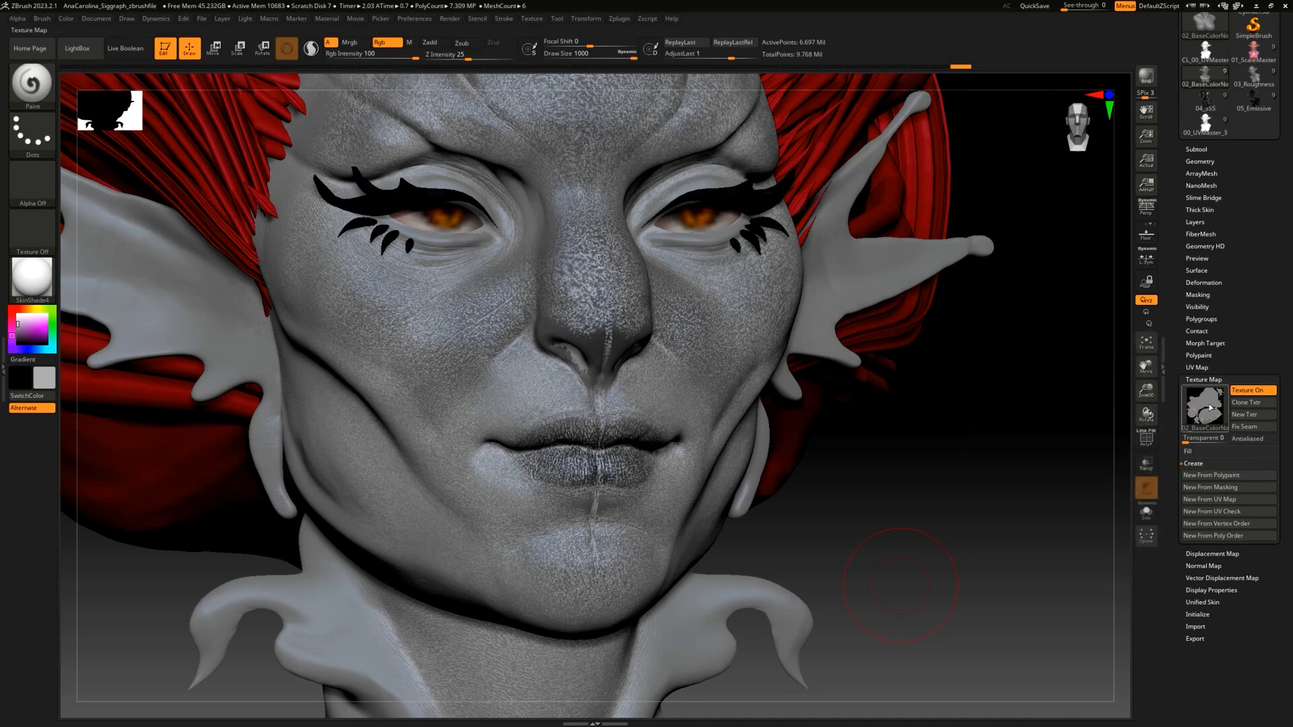
left_click(1252, 403)
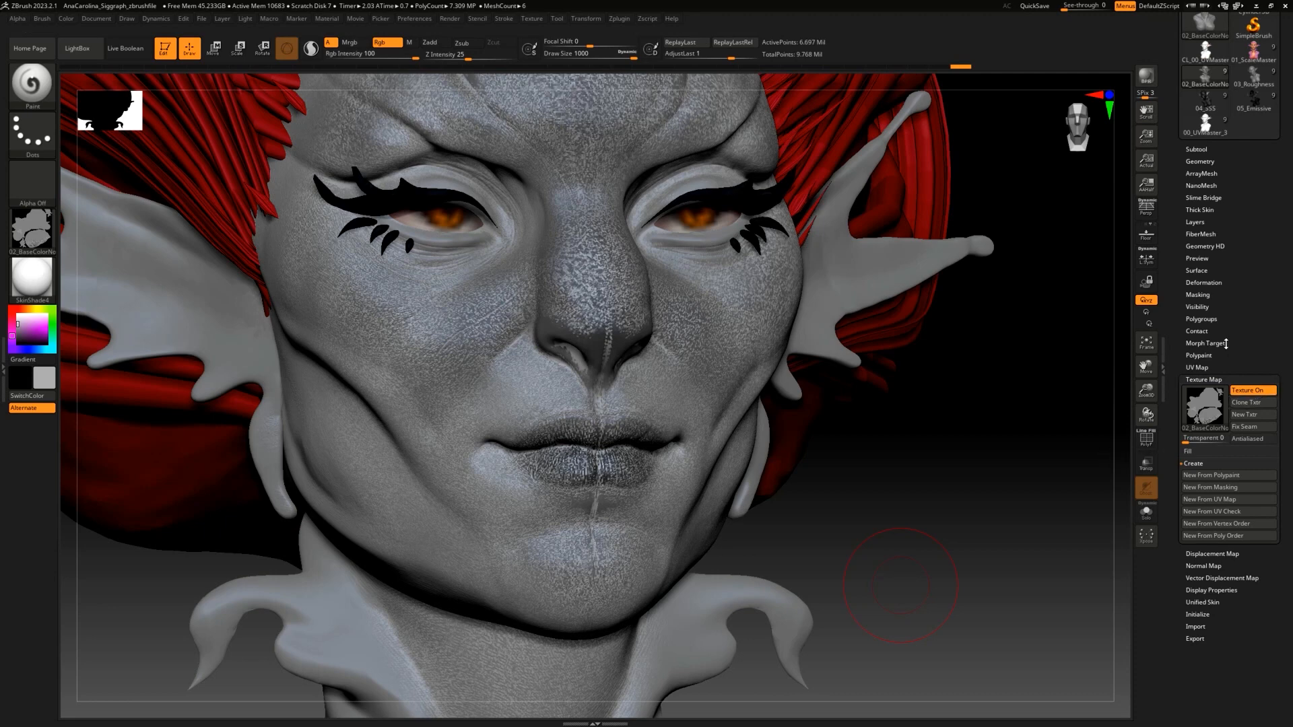
Step: Export the cloned texture as the JPEG file T_MermaidSkin_R in the SIGGRAPH_v2 folder, keeping the default export settings
left_click(539, 18)
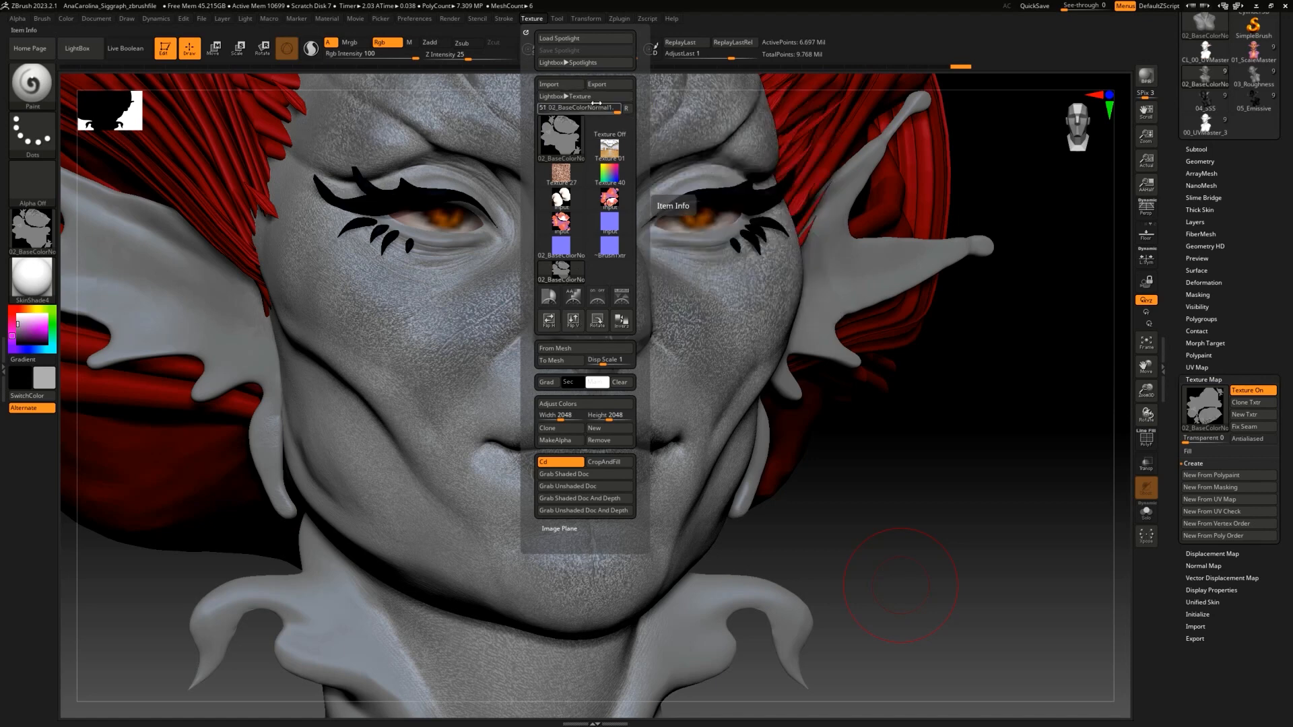
left_click(609, 85)
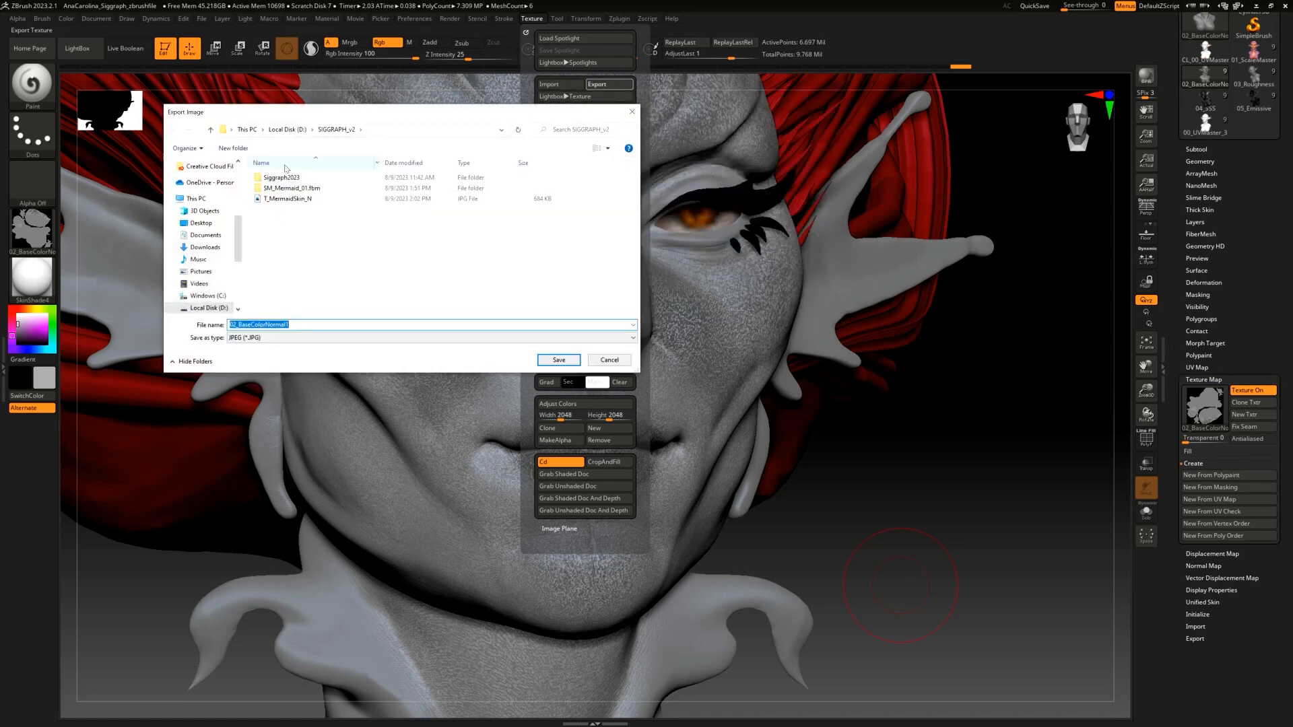
left_click(304, 197)
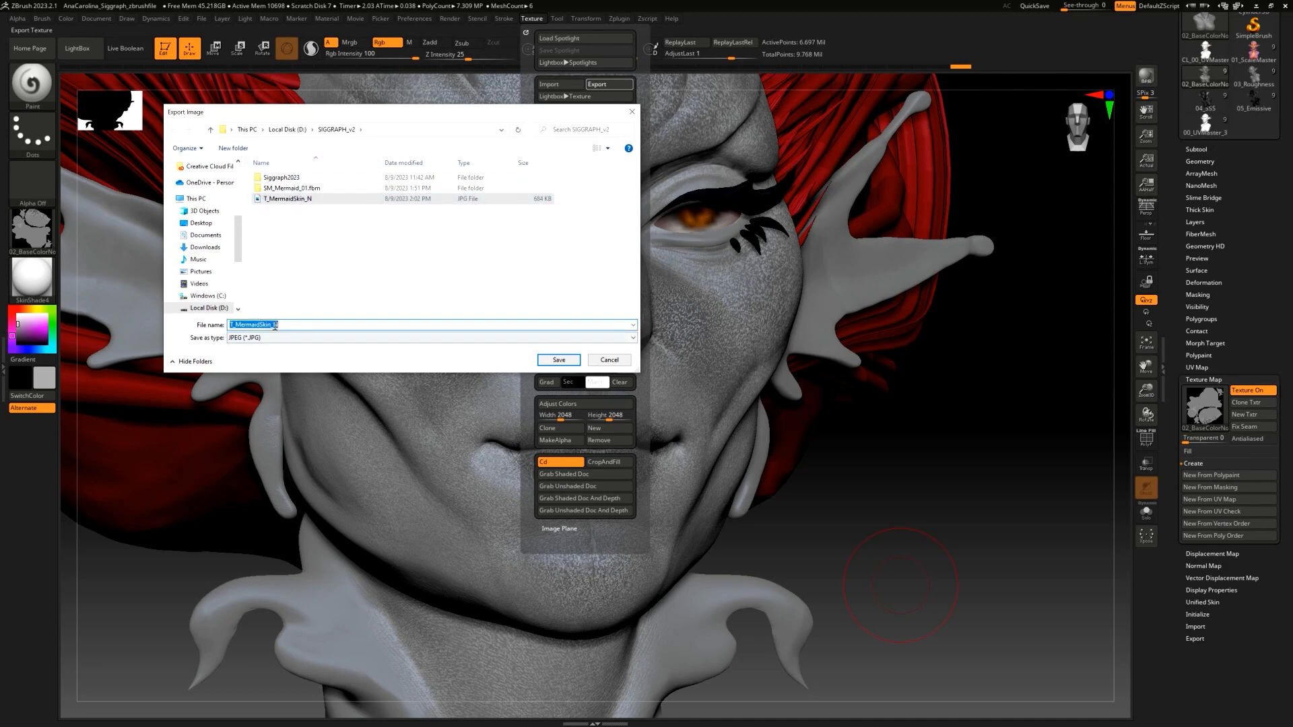
left_click_drag(273, 324, 278, 325)
type("R")
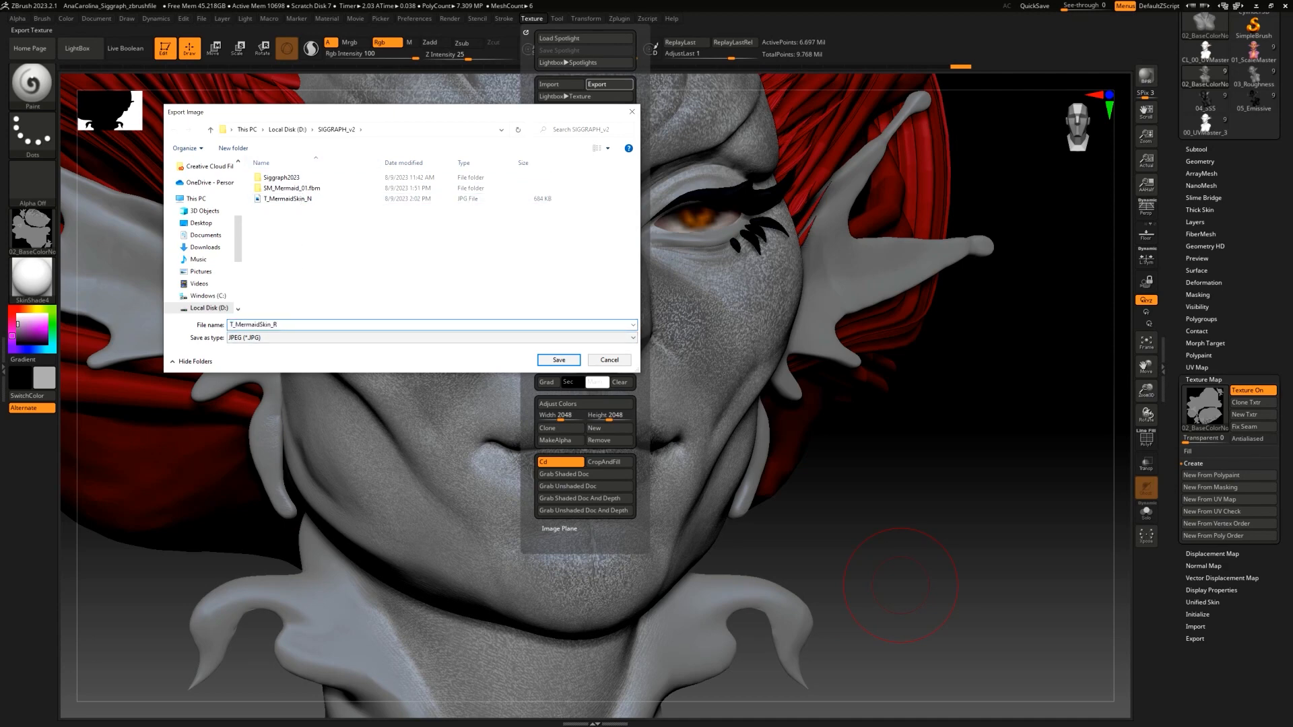
key("Return")
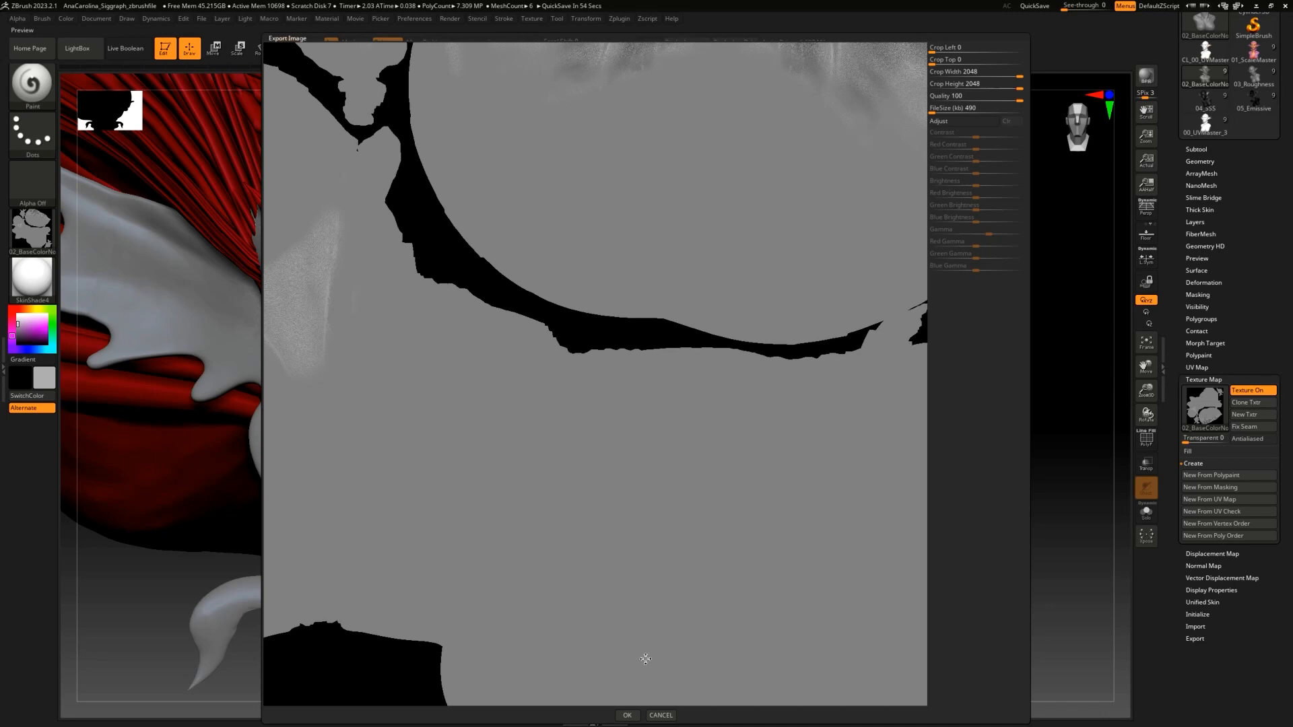
left_click(627, 716)
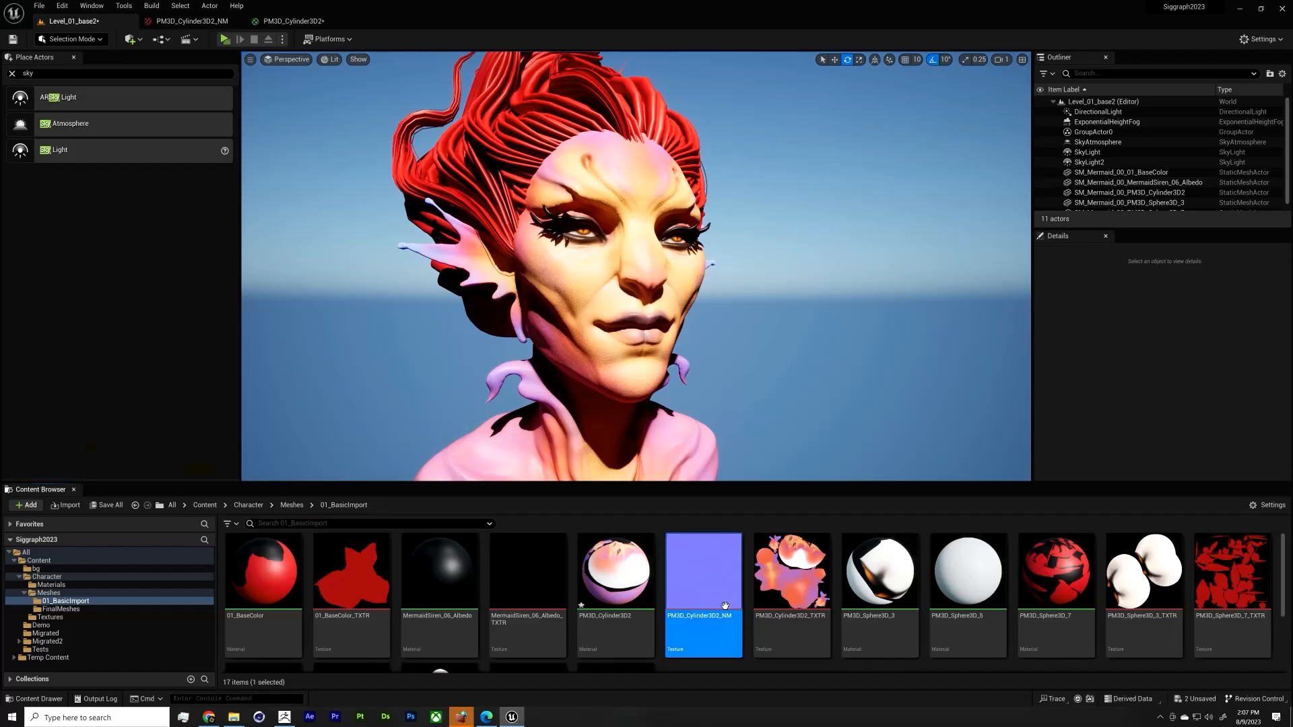
Step: In Unreal Engine, import T_MermaidSkin_R from the SIGGRAPH_v2 folder on drive D into the 01_BasicImport content folder
scroll(873, 628, "down", 1)
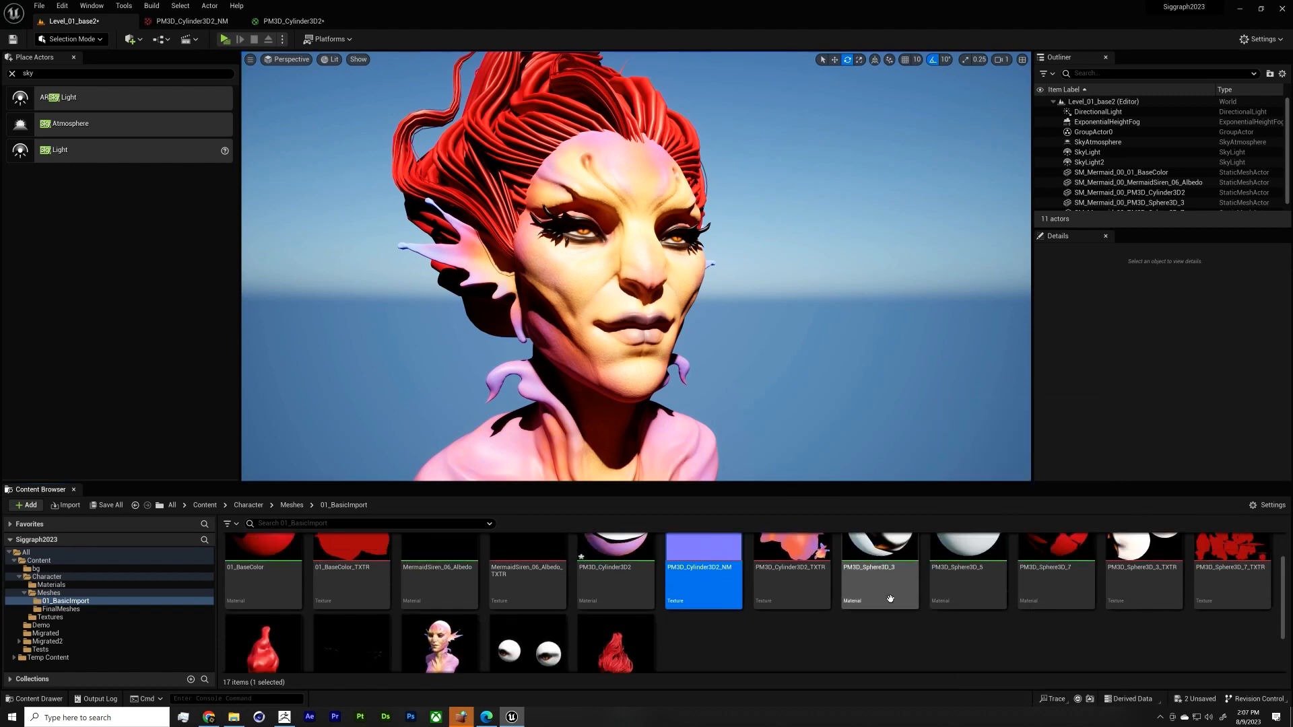
left_click(233, 716)
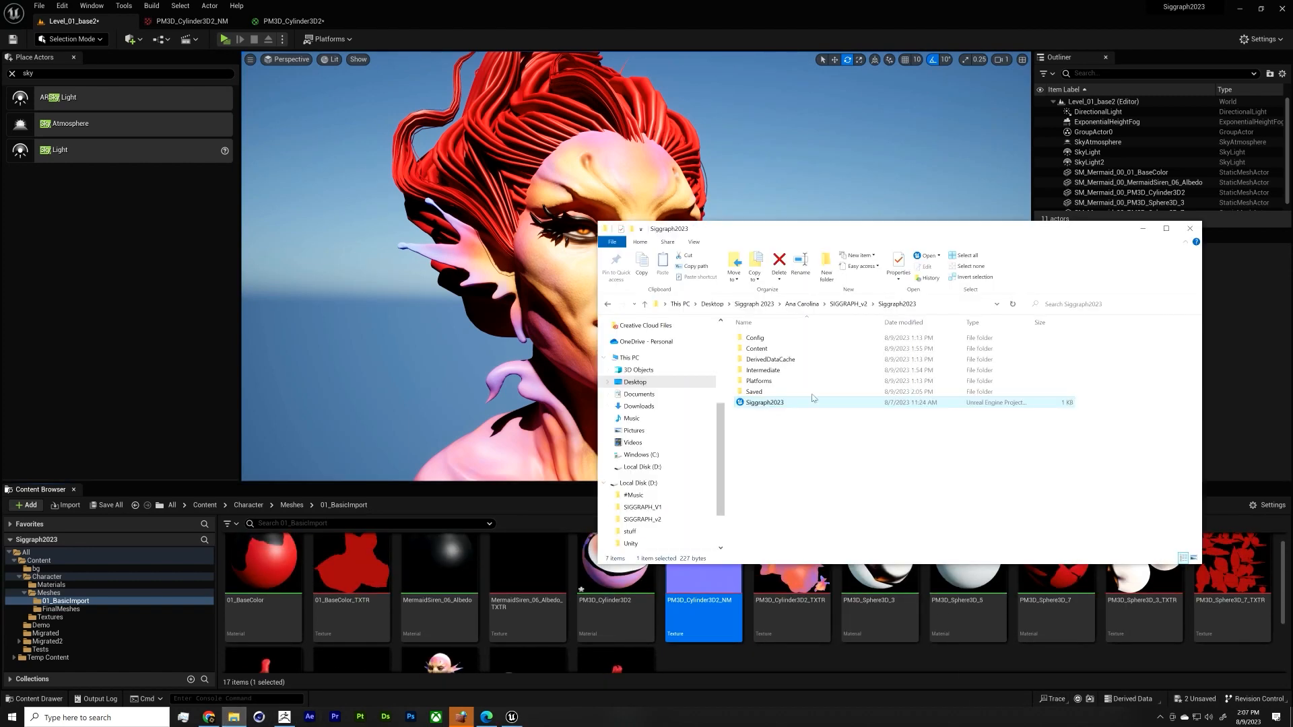
left_click(854, 306)
left_click(799, 305)
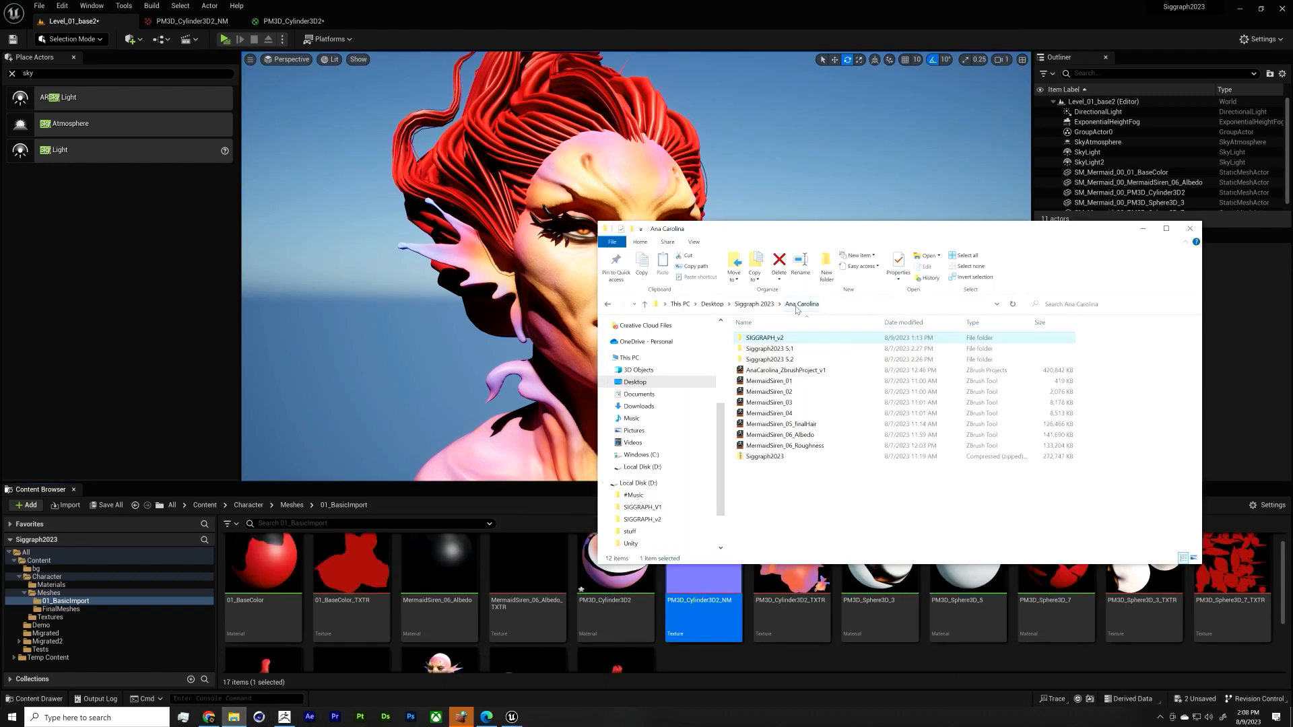
scroll(636, 501, "down", 2)
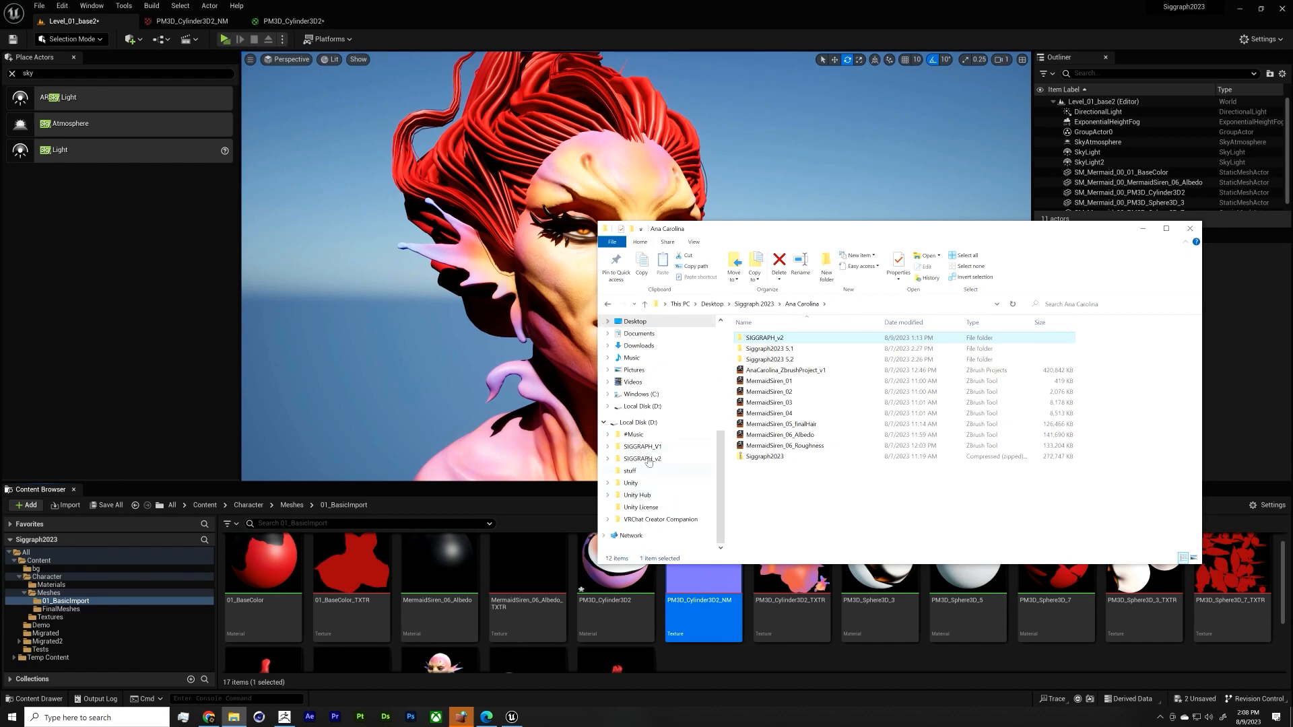
left_click(654, 424)
double_click(892, 365)
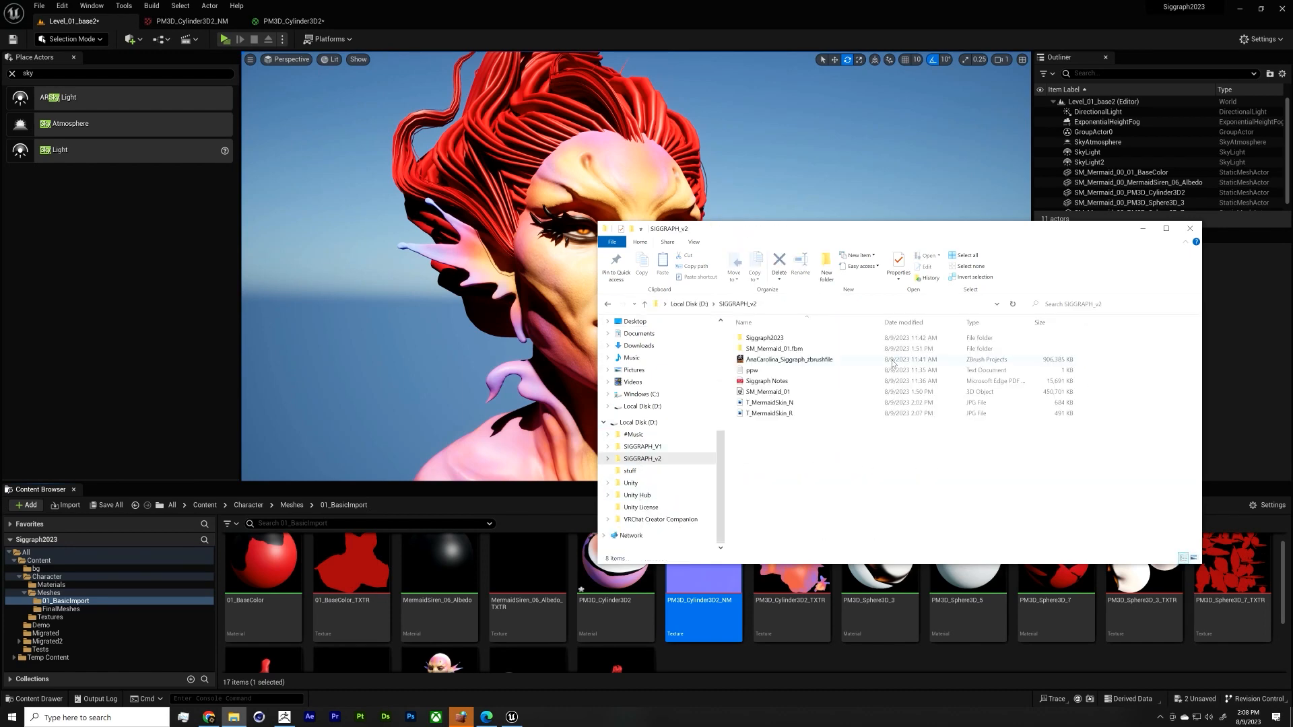
left_click_drag(788, 413, 863, 644)
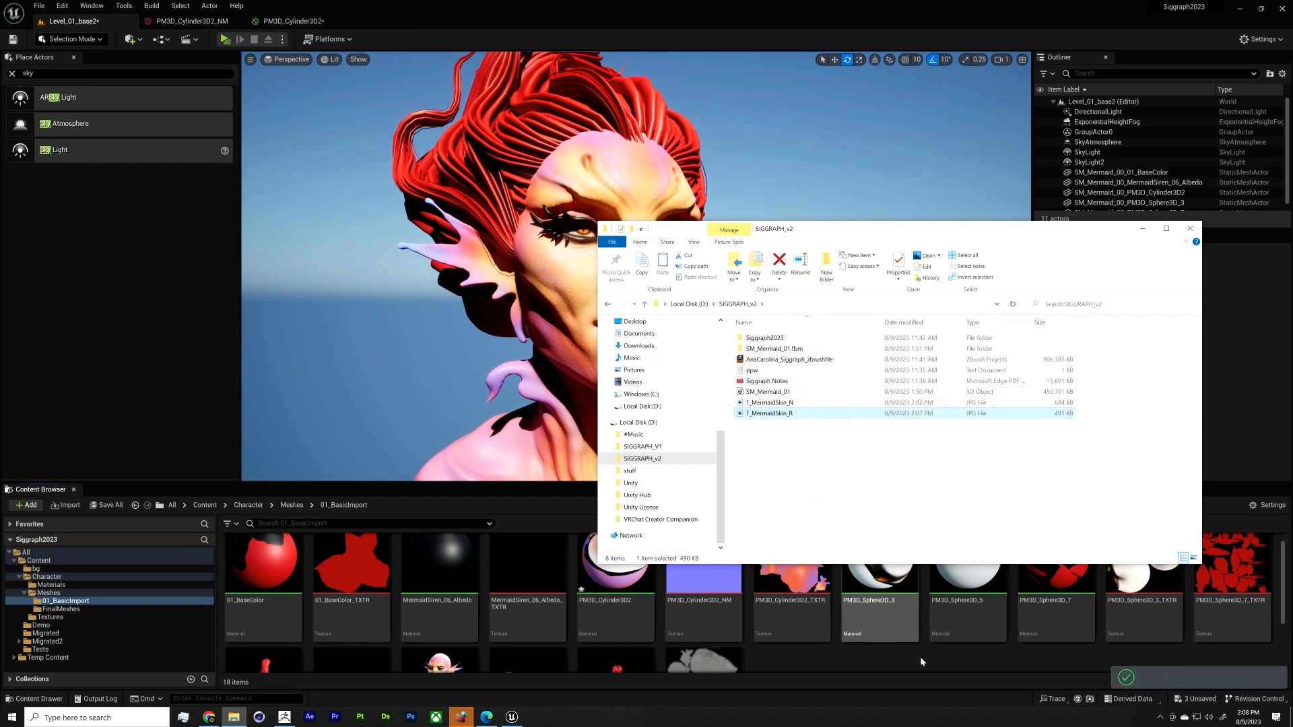
left_click(920, 656)
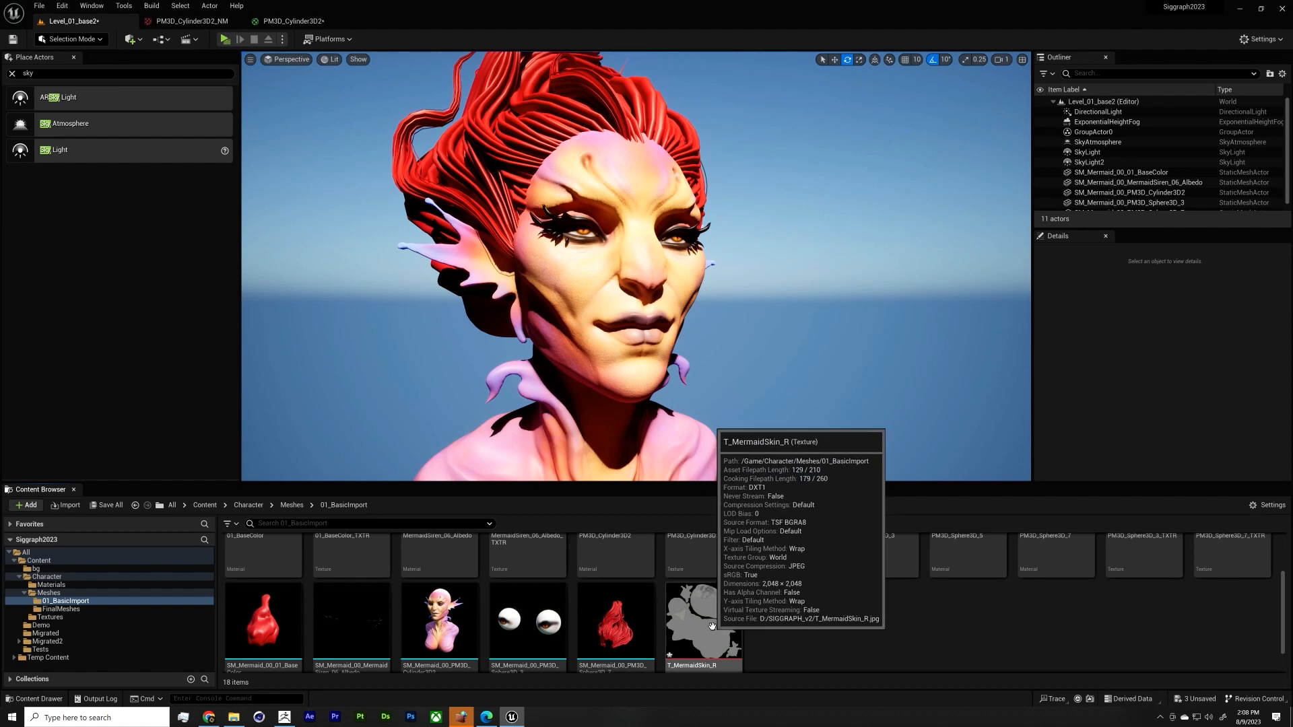
Step: Turn off sRGB for the T_MermaidSkin_R texture and save the asset
double_click(711, 627)
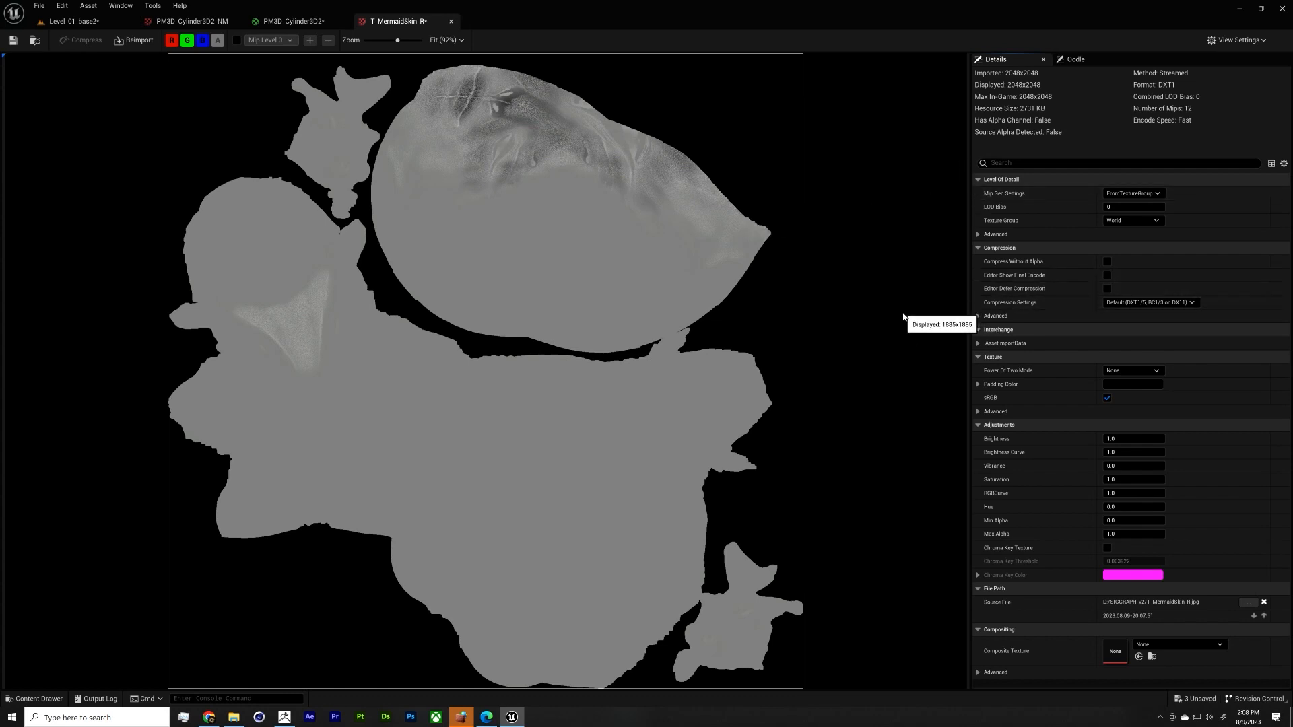
left_click(1107, 398)
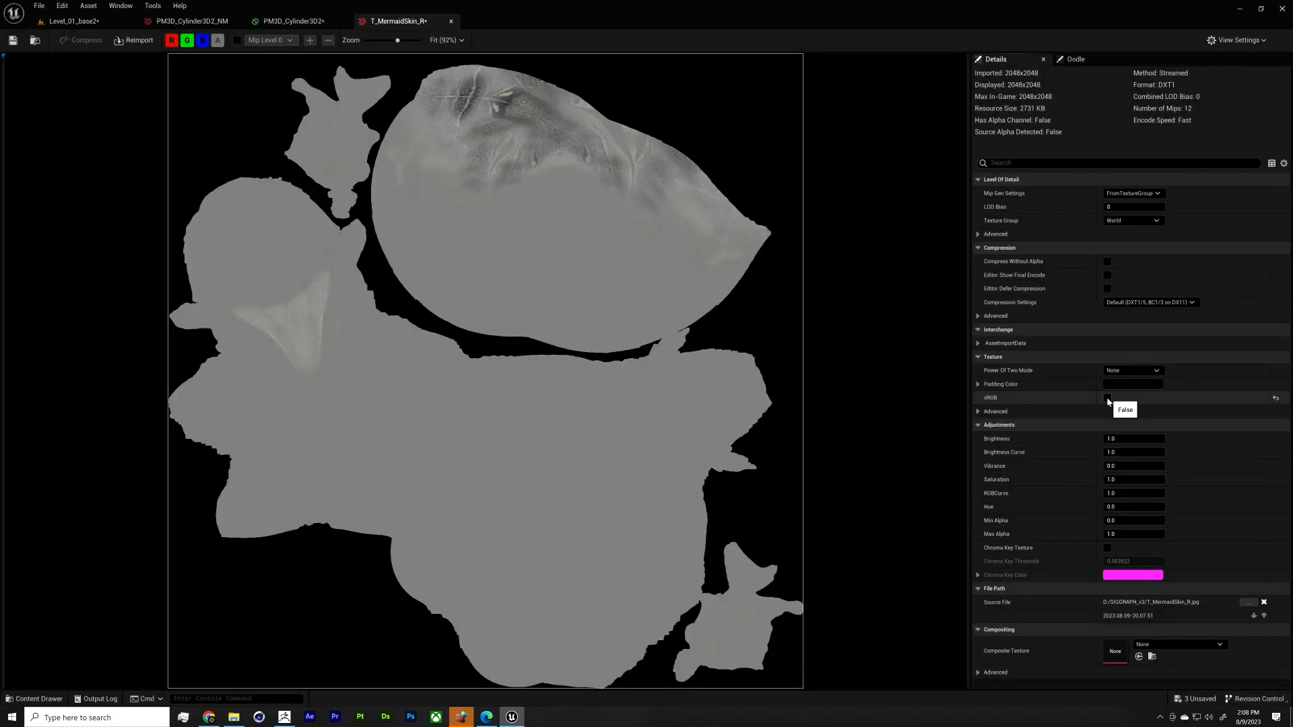
left_click(13, 39)
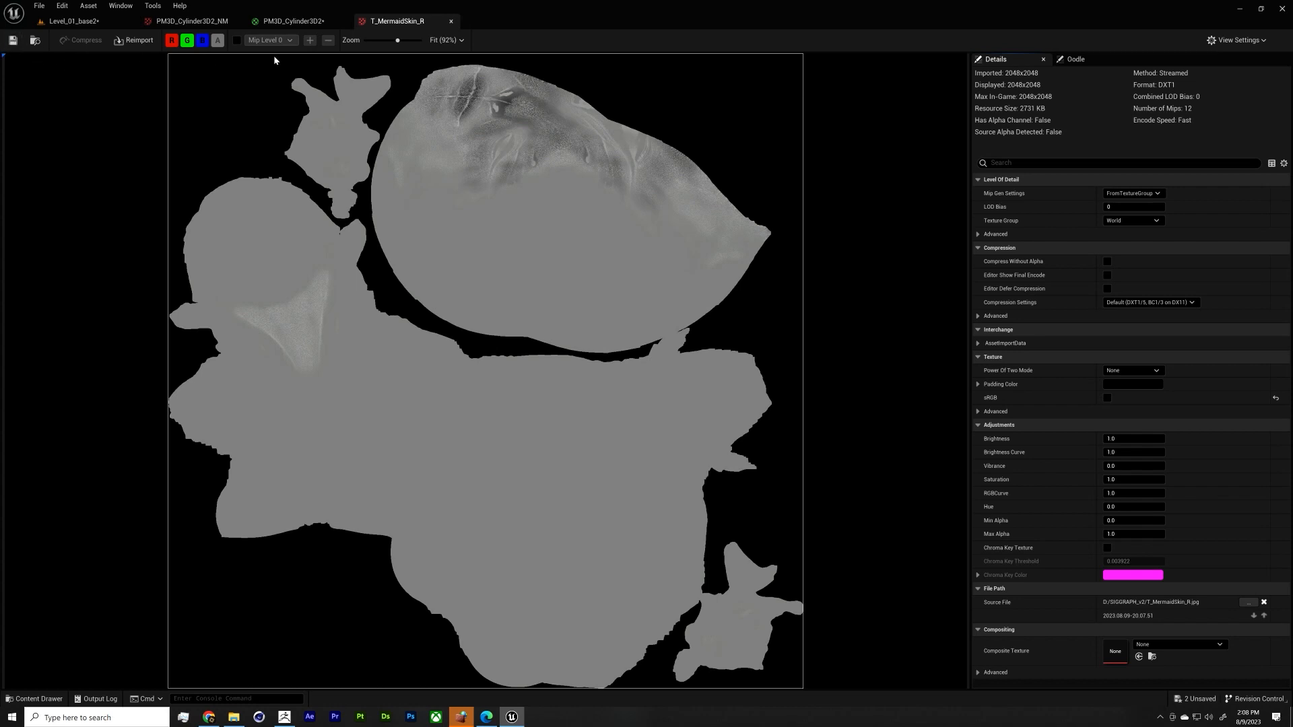
Step: Float the PM3D_Cylinder3D2 material editor as an enlarged window over the level, keeping the mermaid's face and the content folder visible
left_click(106, 27)
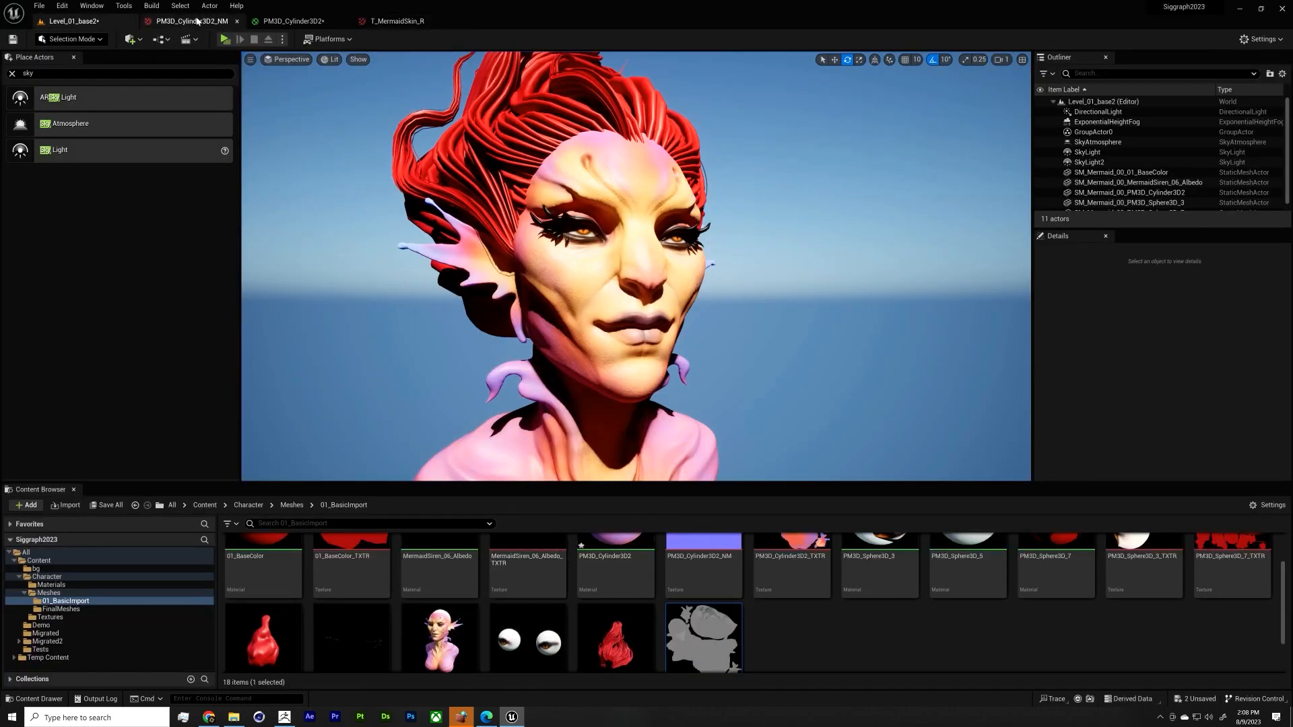
left_click(192, 22)
left_click(286, 21)
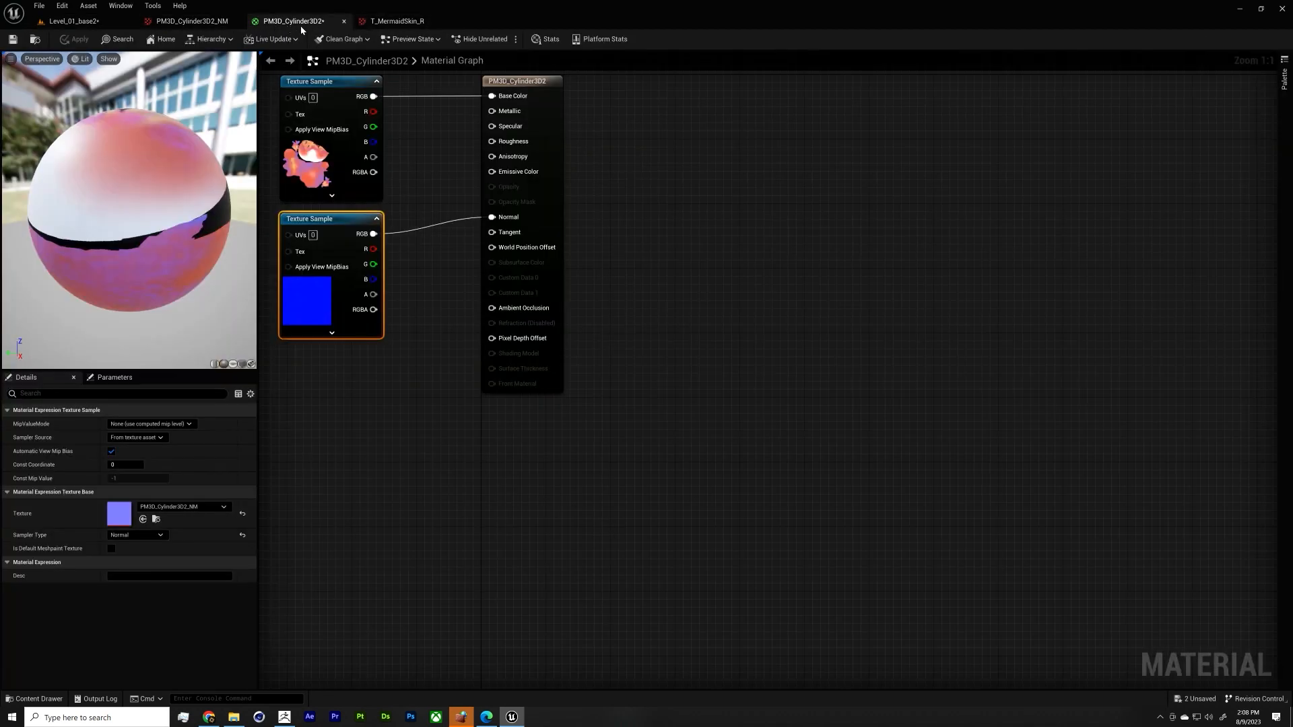
left_click_drag(300, 23, 619, 114)
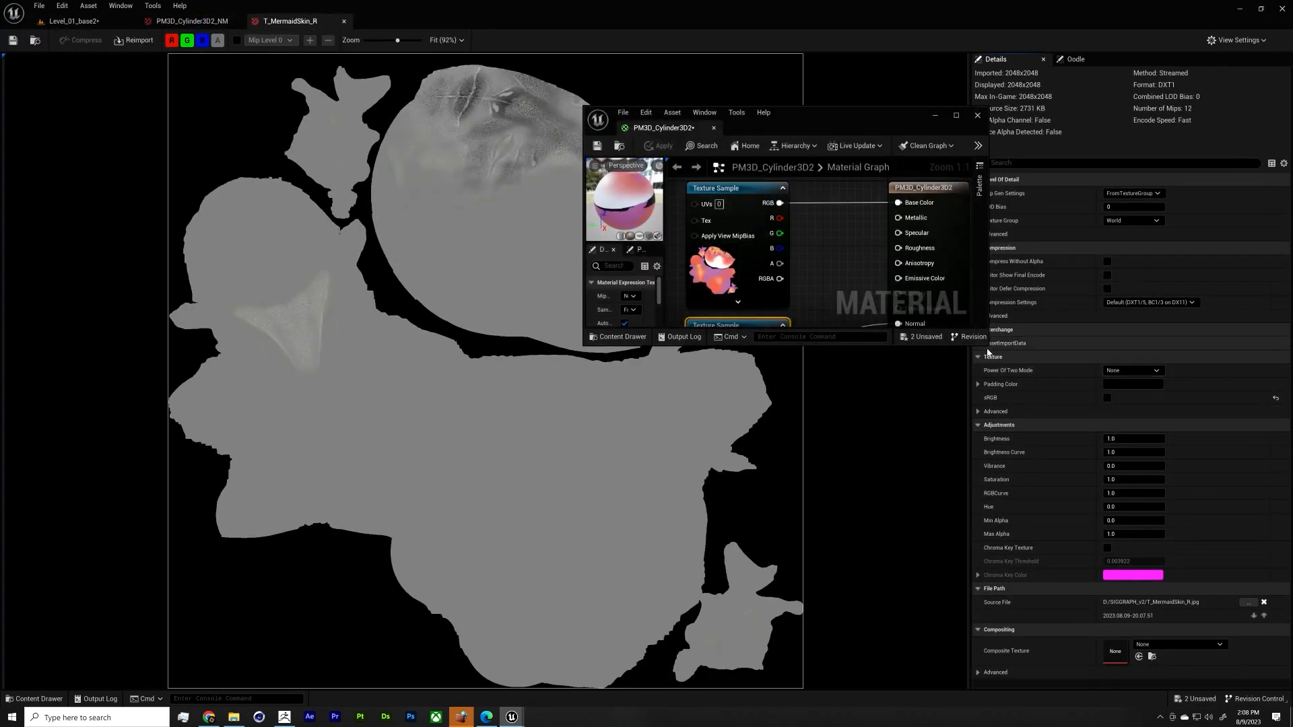
left_click_drag(985, 344, 1244, 629)
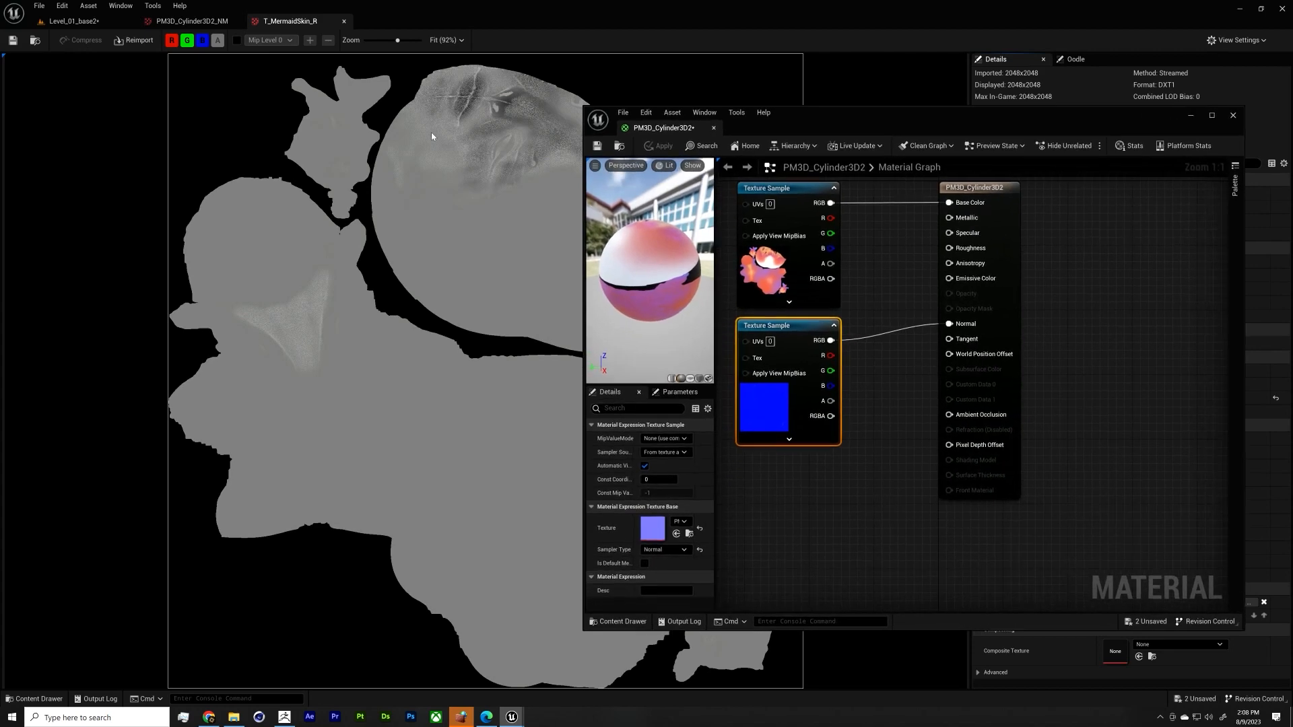
left_click(78, 25)
left_click_drag(807, 118, 872, 76)
right_click_drag(468, 295, 573, 295)
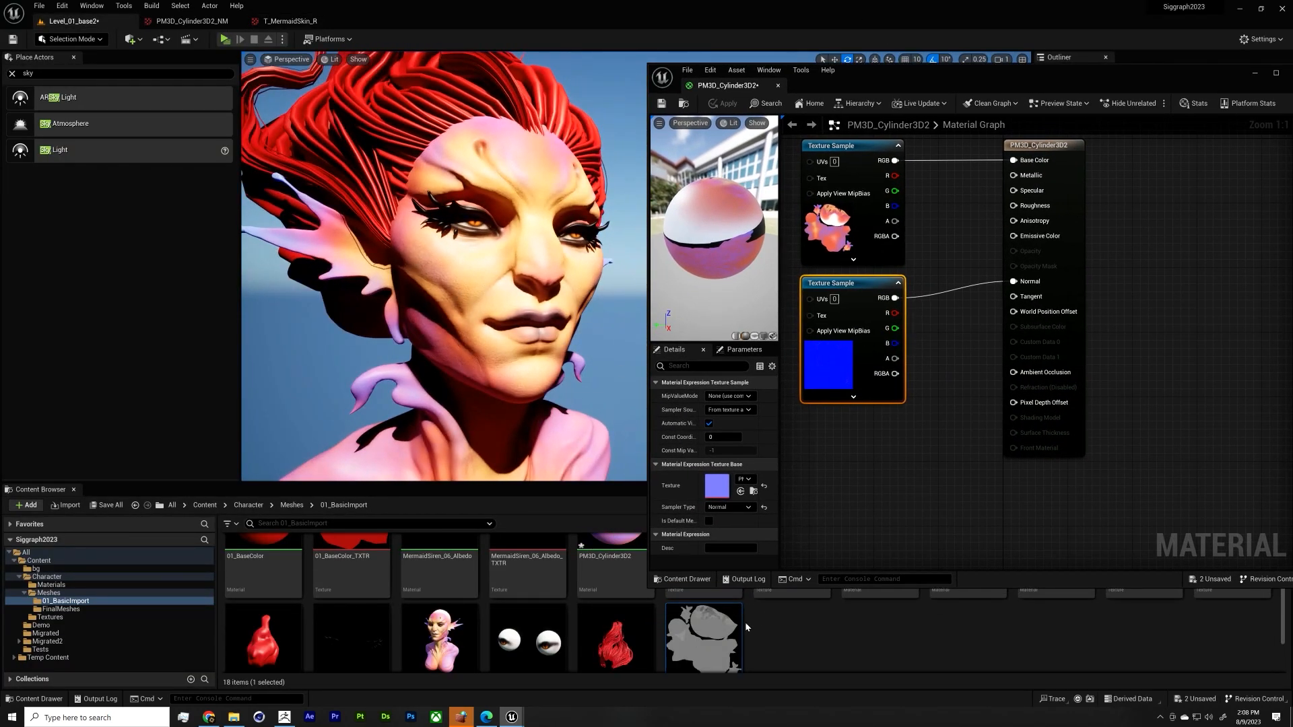
Step: Add T_MermaidSkin_R to the material graph as a Texture Sample and connect its RGB output to Roughness
left_click_drag(718, 632, 827, 451)
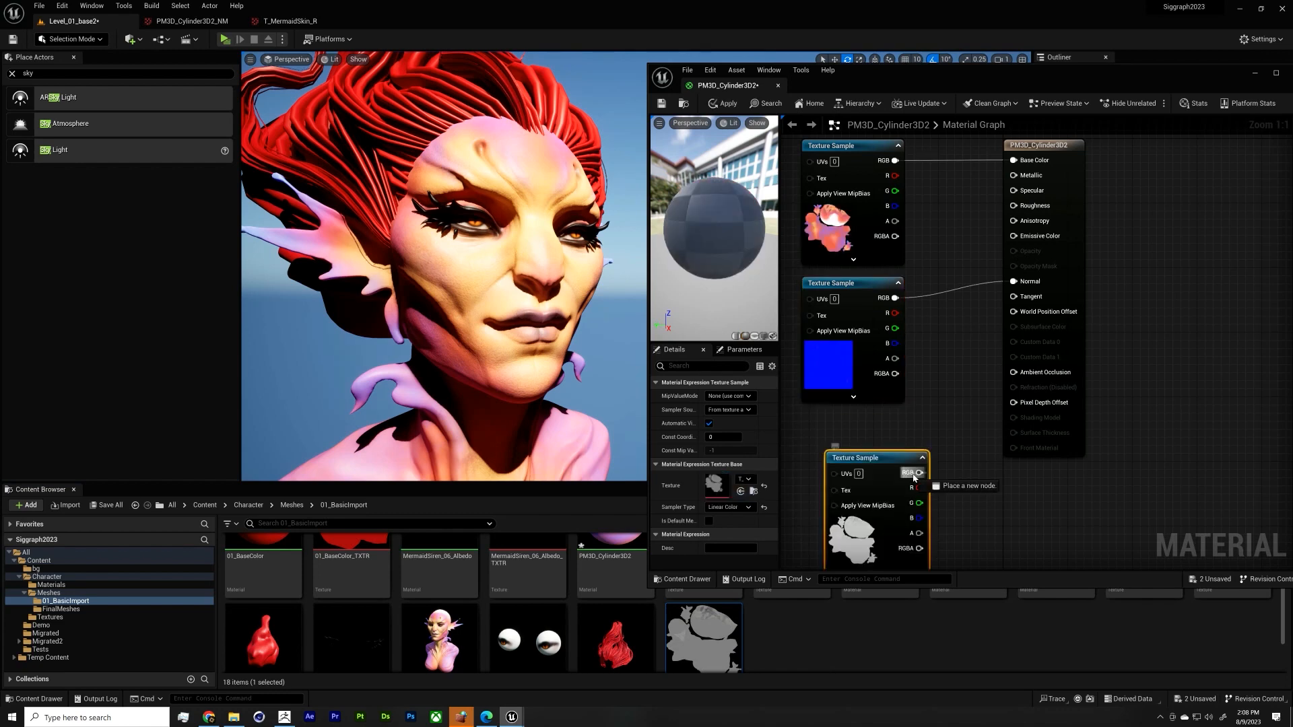
left_click_drag(919, 472, 1013, 206)
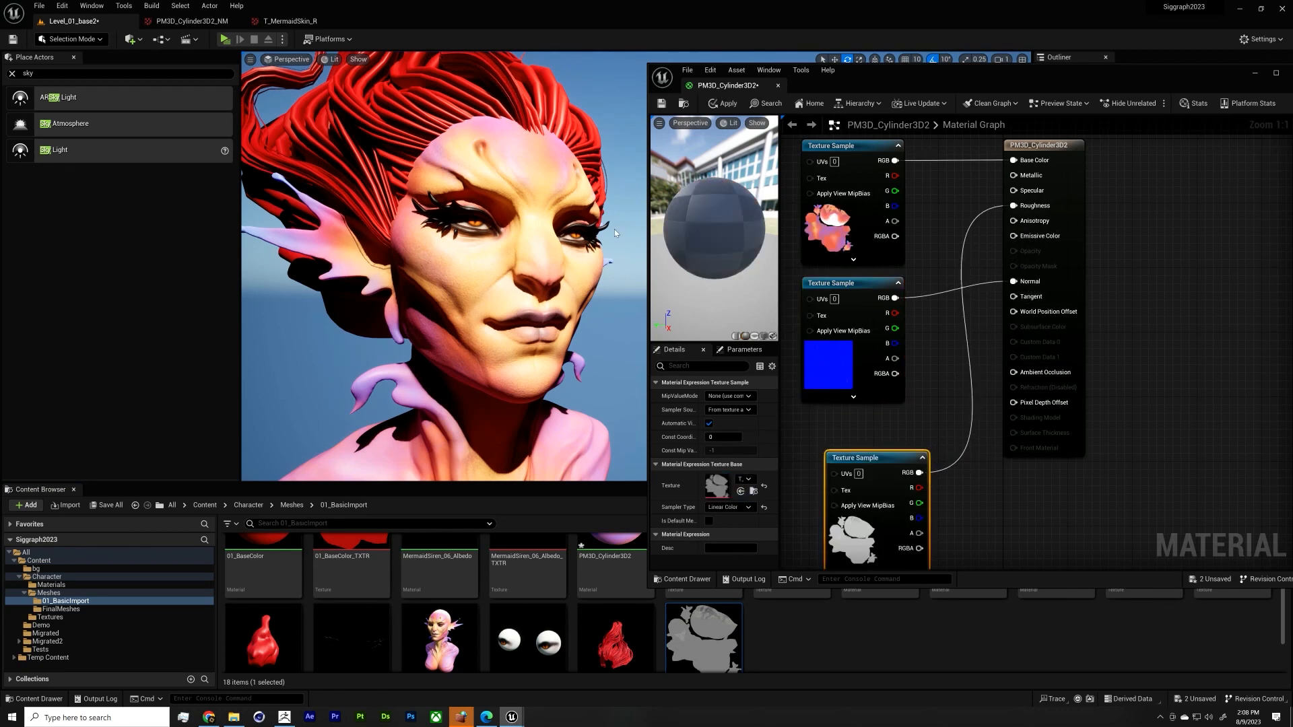
Step: Apply the PM3D_Cylinder3D2 material changes and stack the roughness Texture Sample directly beneath the normal map node
right_click_drag(609, 90, 576, 91)
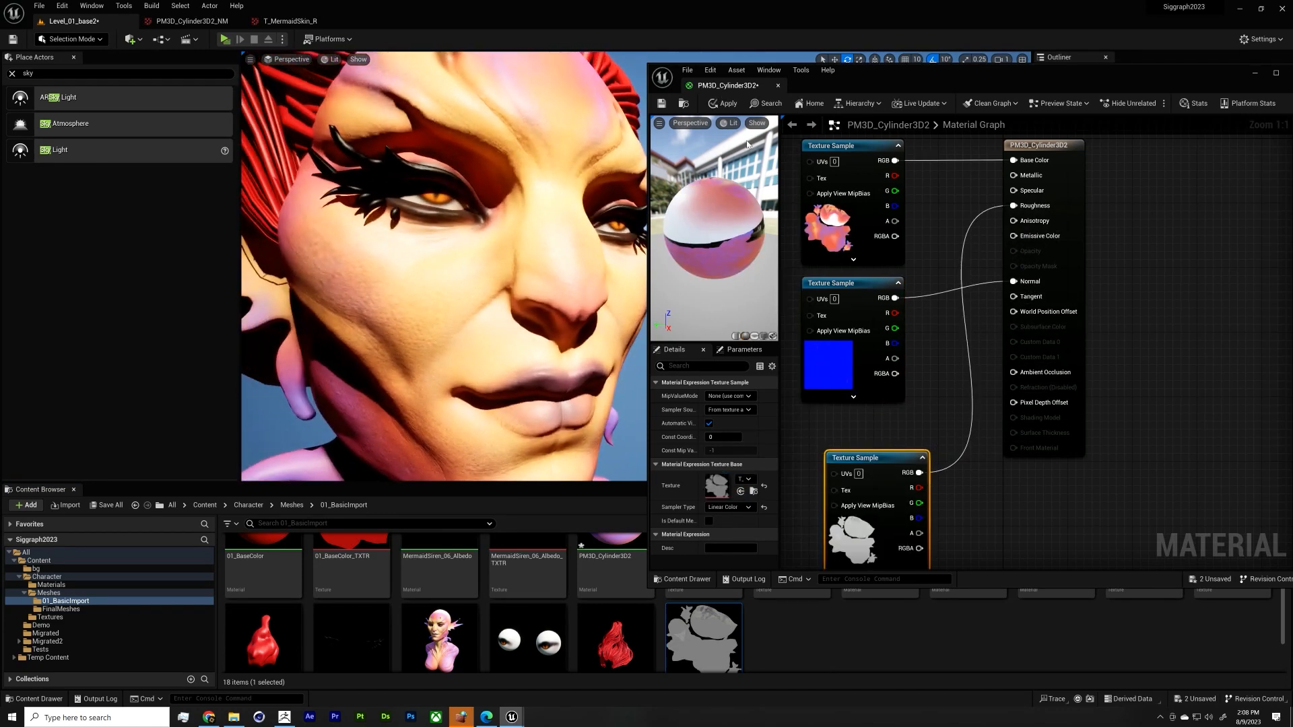
left_click(722, 103)
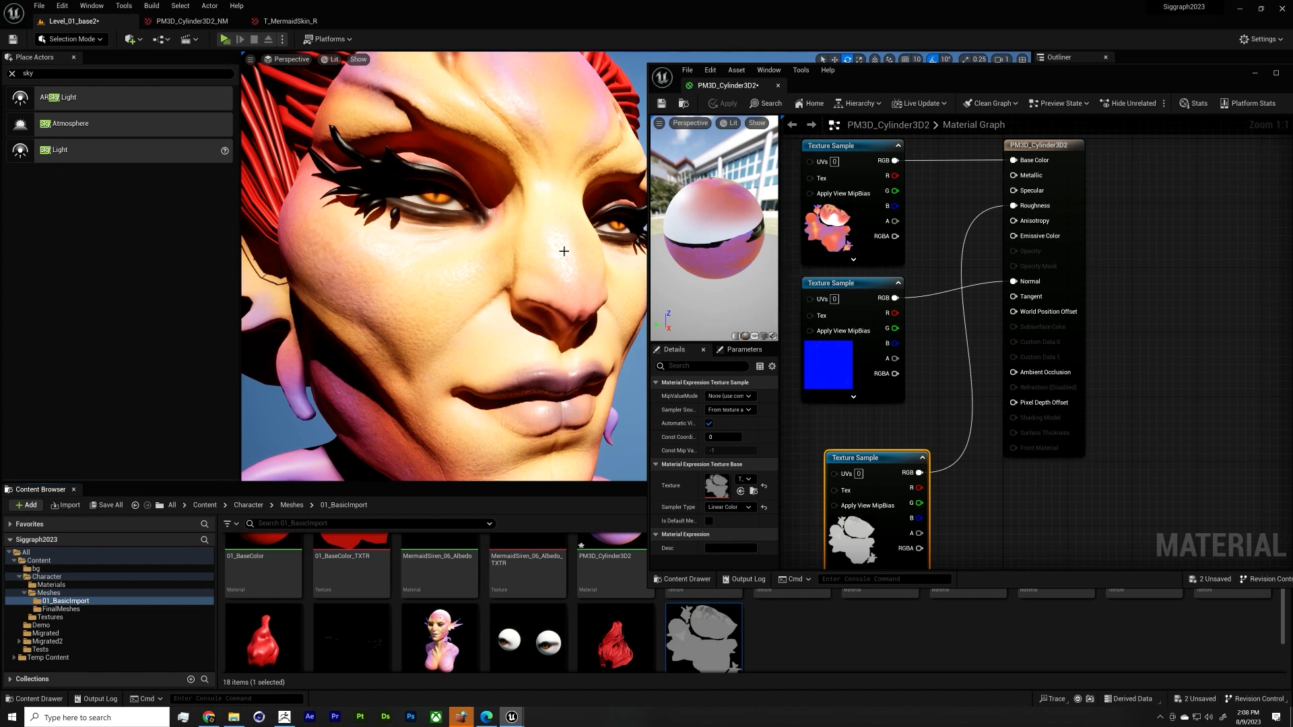
left_click_drag(888, 458, 855, 421)
left_click_drag(865, 361, 856, 369)
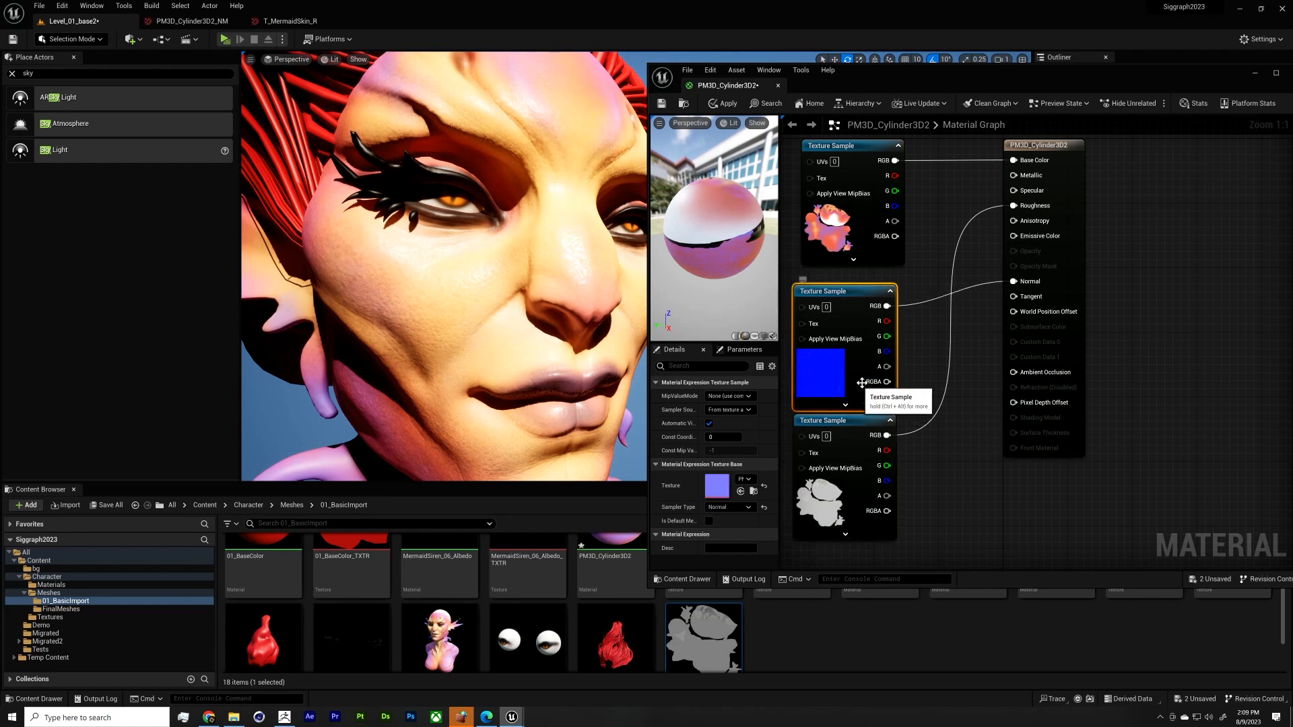
Step: Add a black Constant3Vector node (0,0,0) above the textures, connect it to Base Color and apply the material
right_click_drag(952, 212, 990, 407)
left_click(919, 302)
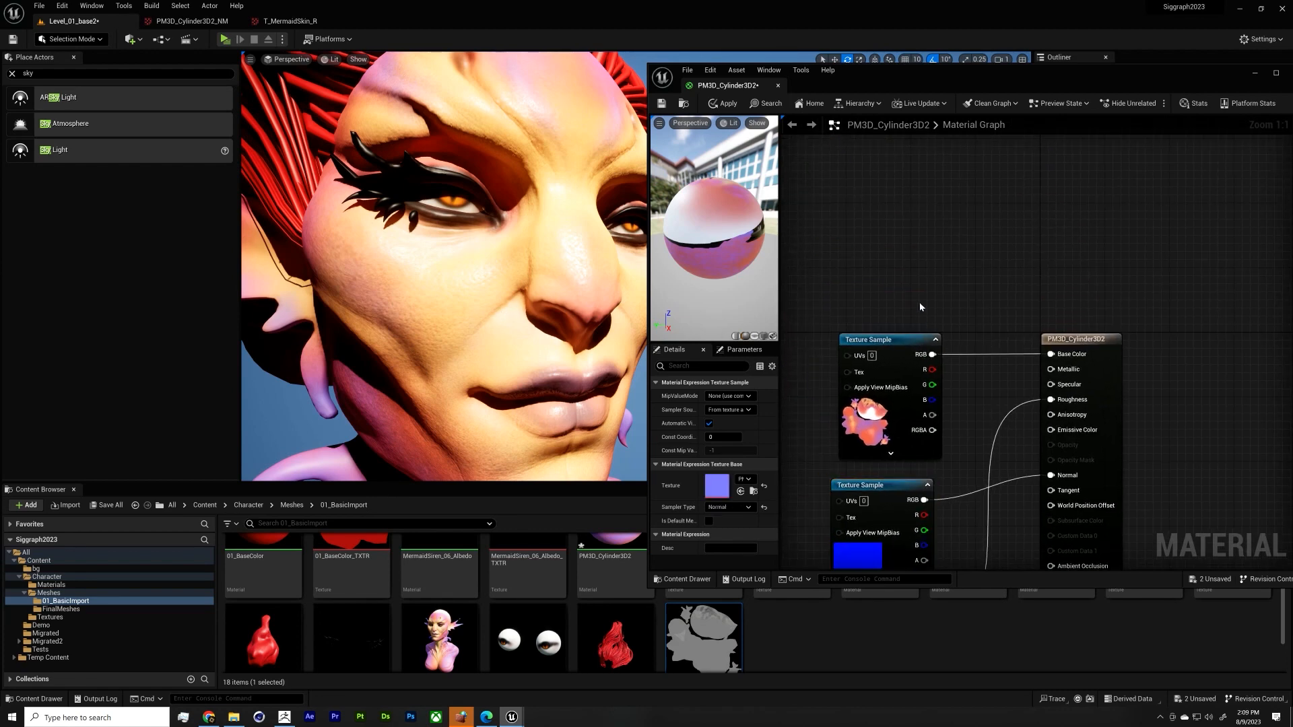
key("3")
left_click(905, 246)
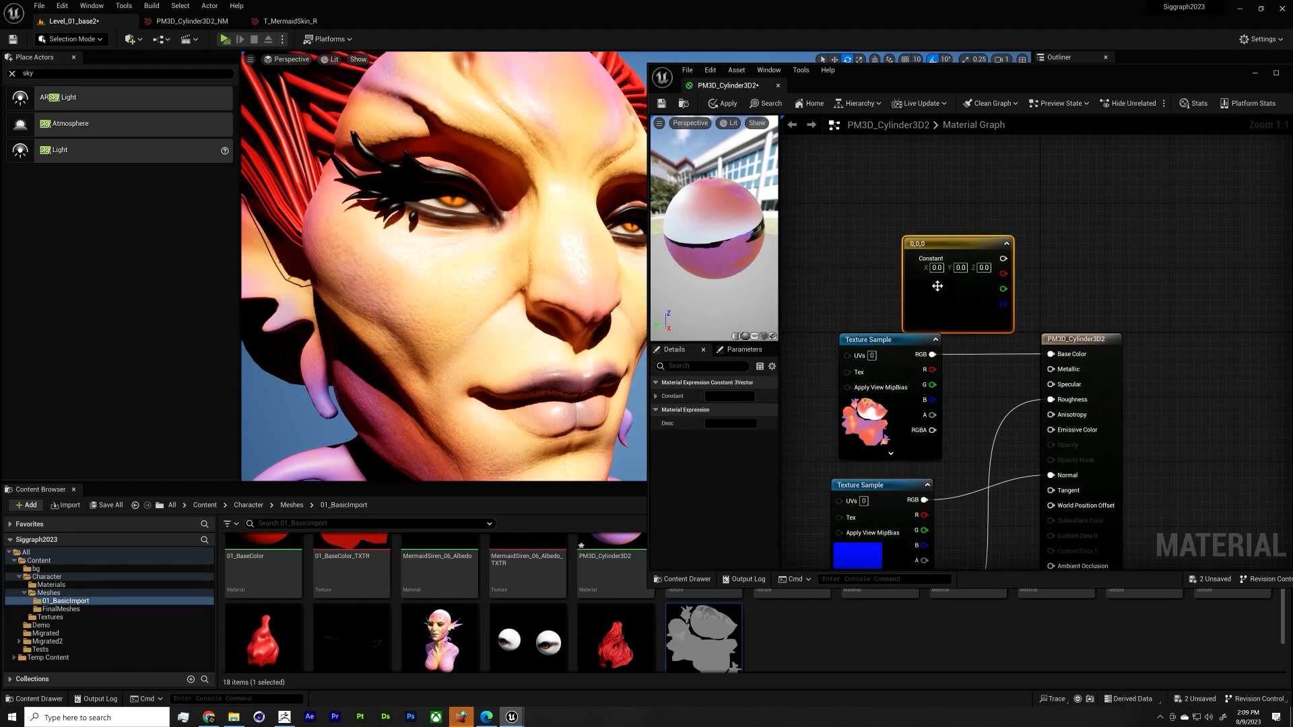
left_click_drag(937, 286, 905, 269)
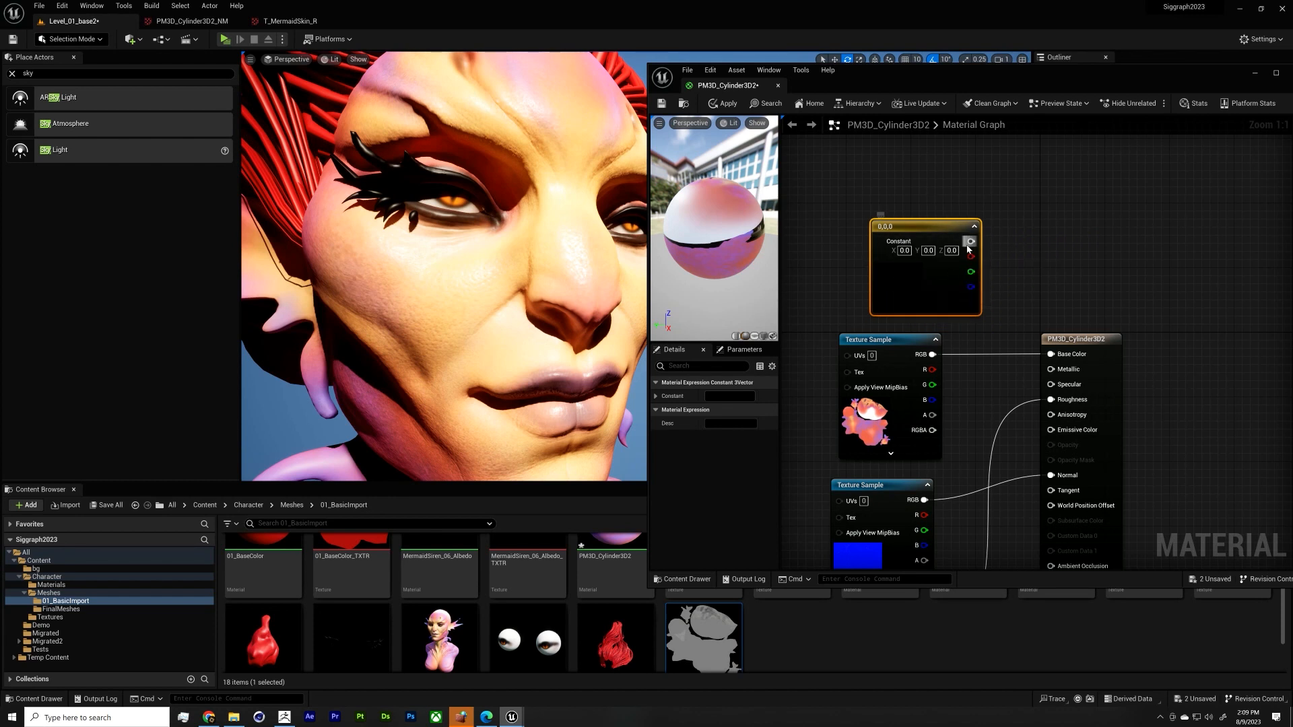
left_click_drag(970, 241, 1054, 355)
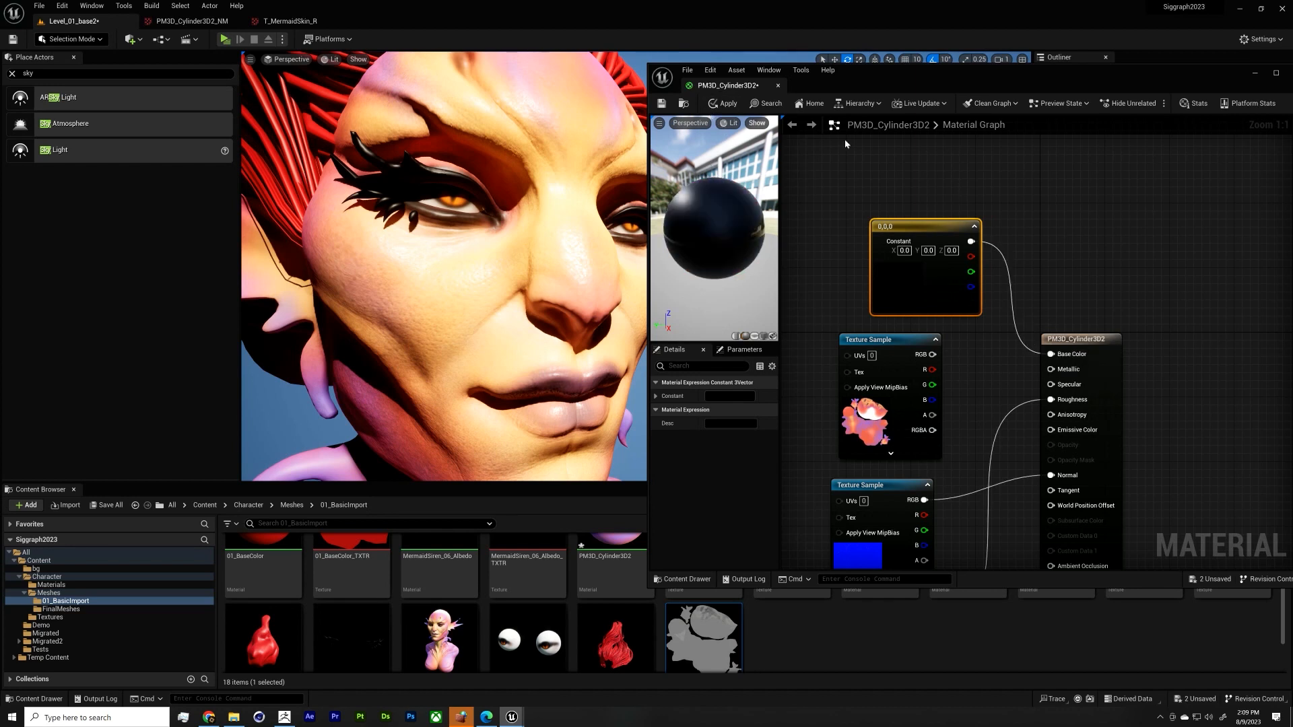
left_click(726, 104)
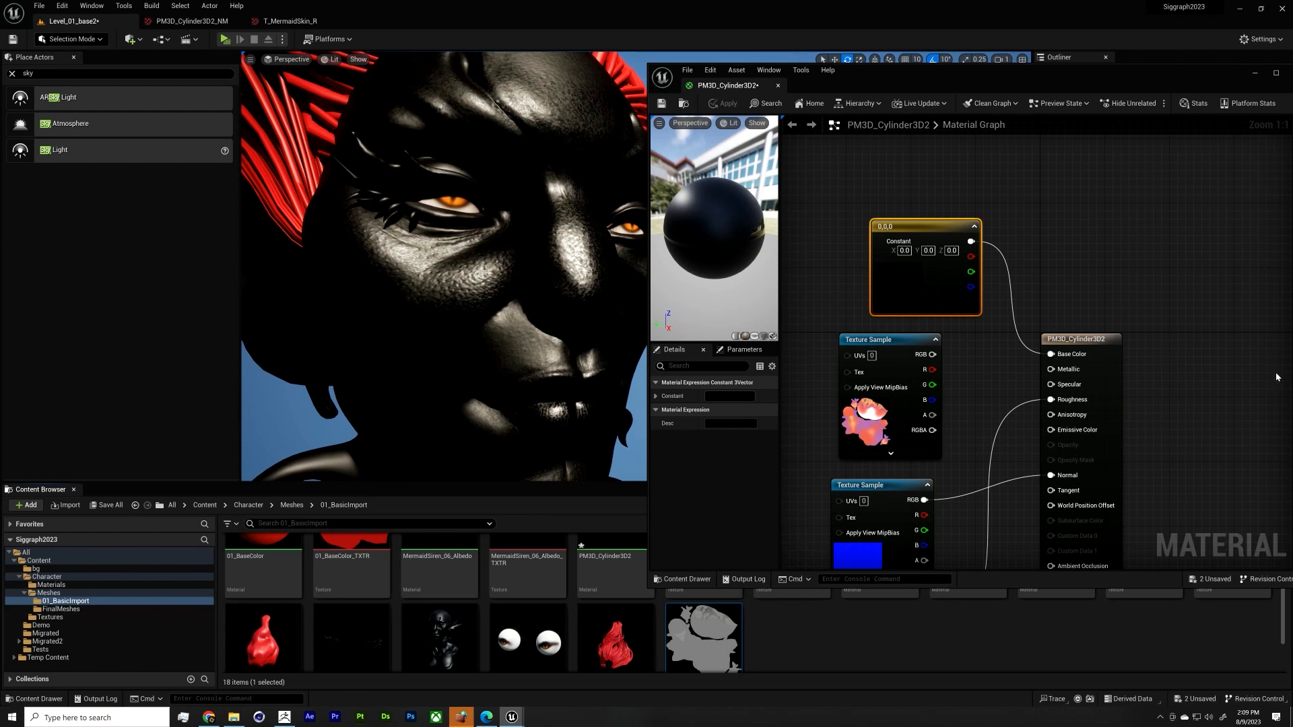
Step: Reconnect the skin color Texture Sample's RGB to Base Color, delete the black constant node and apply the material
mouse_move(850, 385)
left_mouse_down()
mouse_move(869, 387)
mouse_move(832, 377)
left_mouse_up()
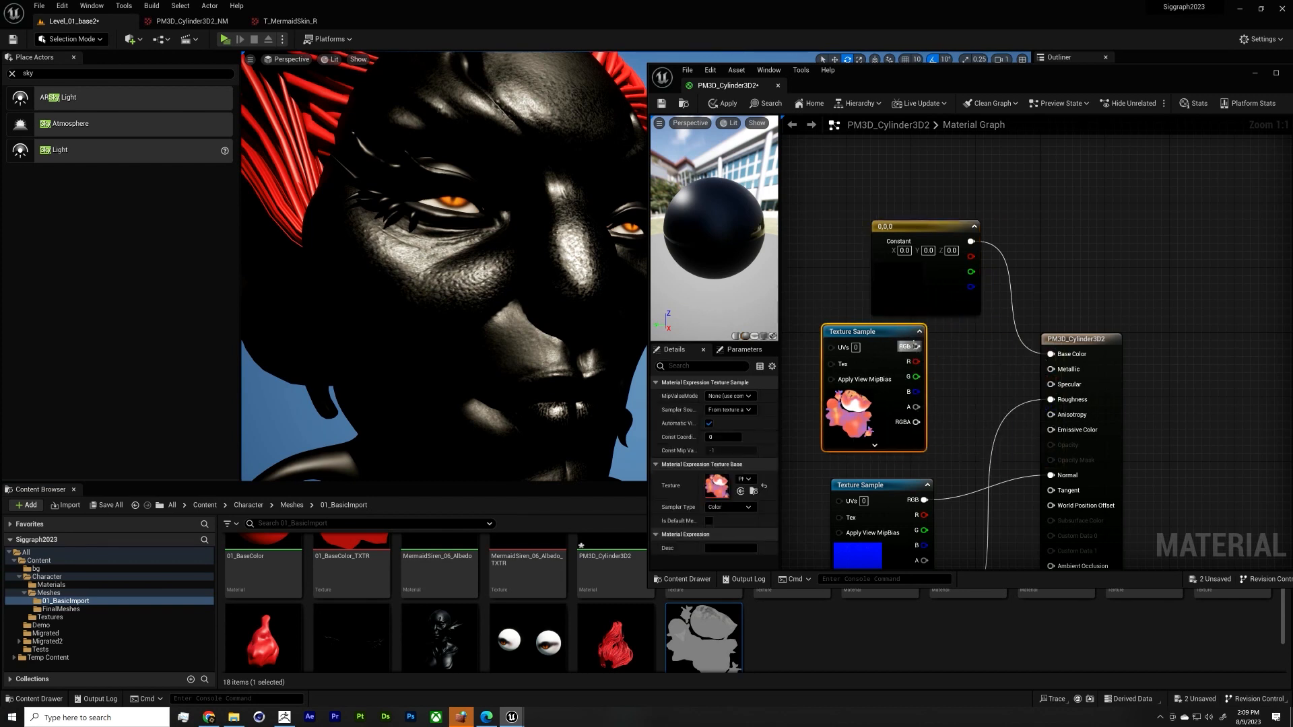
left_click_drag(916, 346, 1063, 359)
left_click(933, 286)
key("Delete")
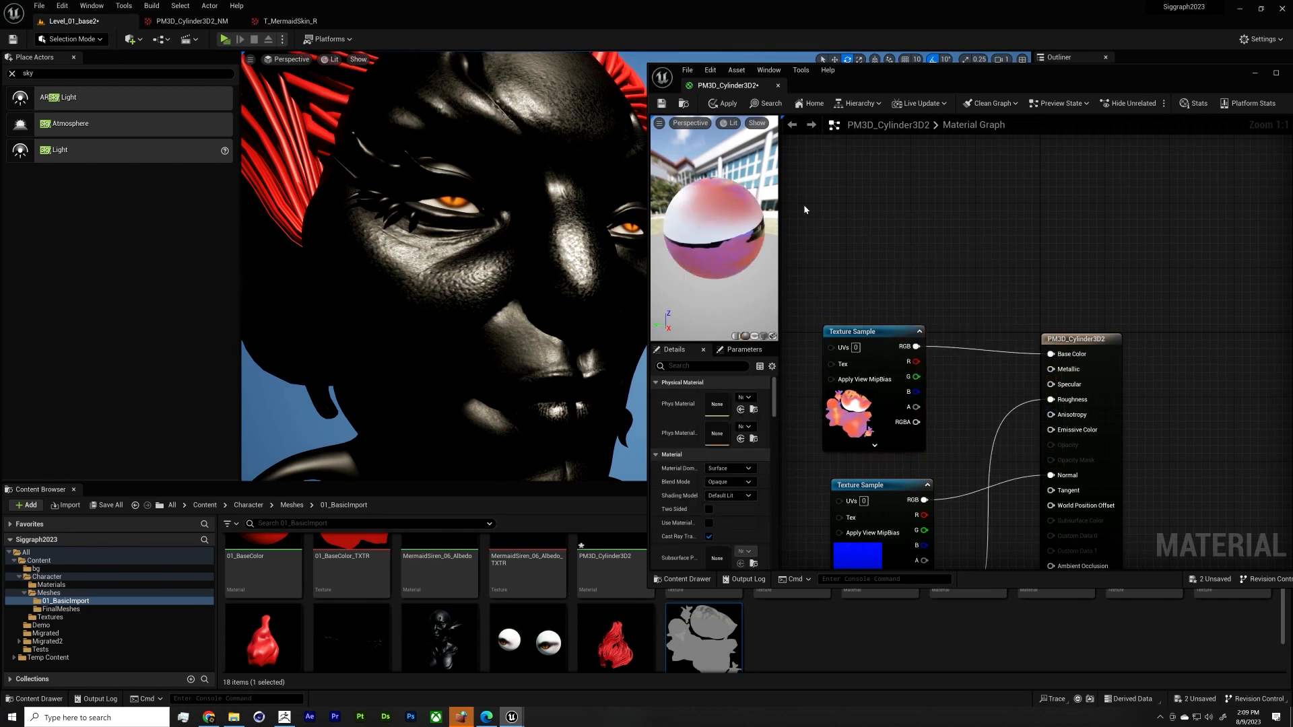
left_click(716, 108)
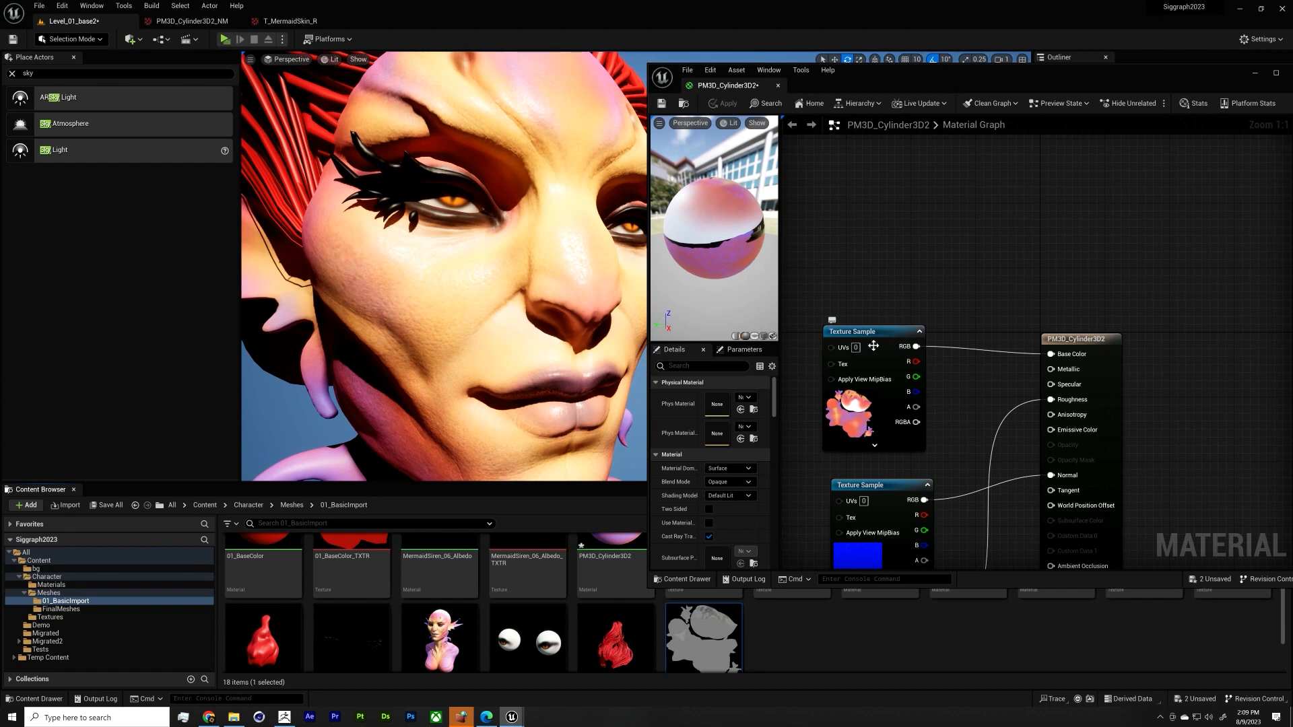
Step: Tidy the material graph by lining up the color Texture Sample with Base Color and centring the normal node below it
left_click_drag(874, 348, 889, 340)
key("alt+Tab")
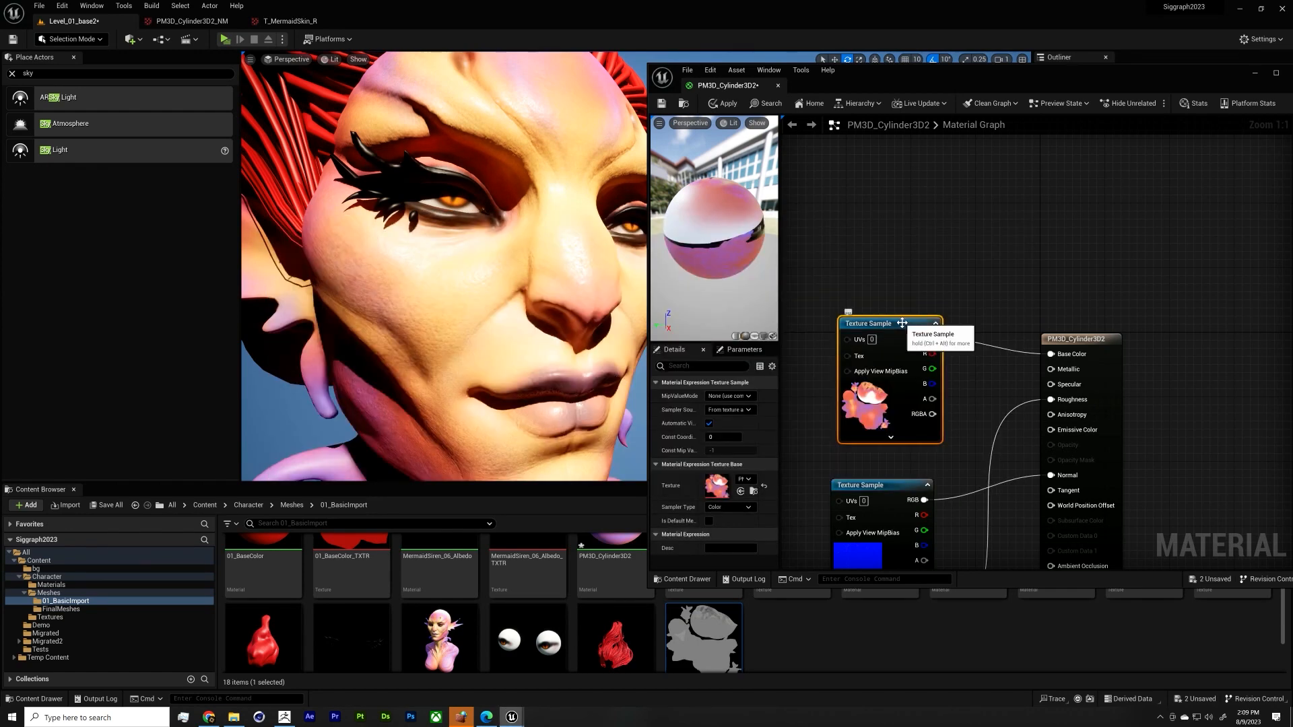
left_click_drag(904, 318, 896, 334)
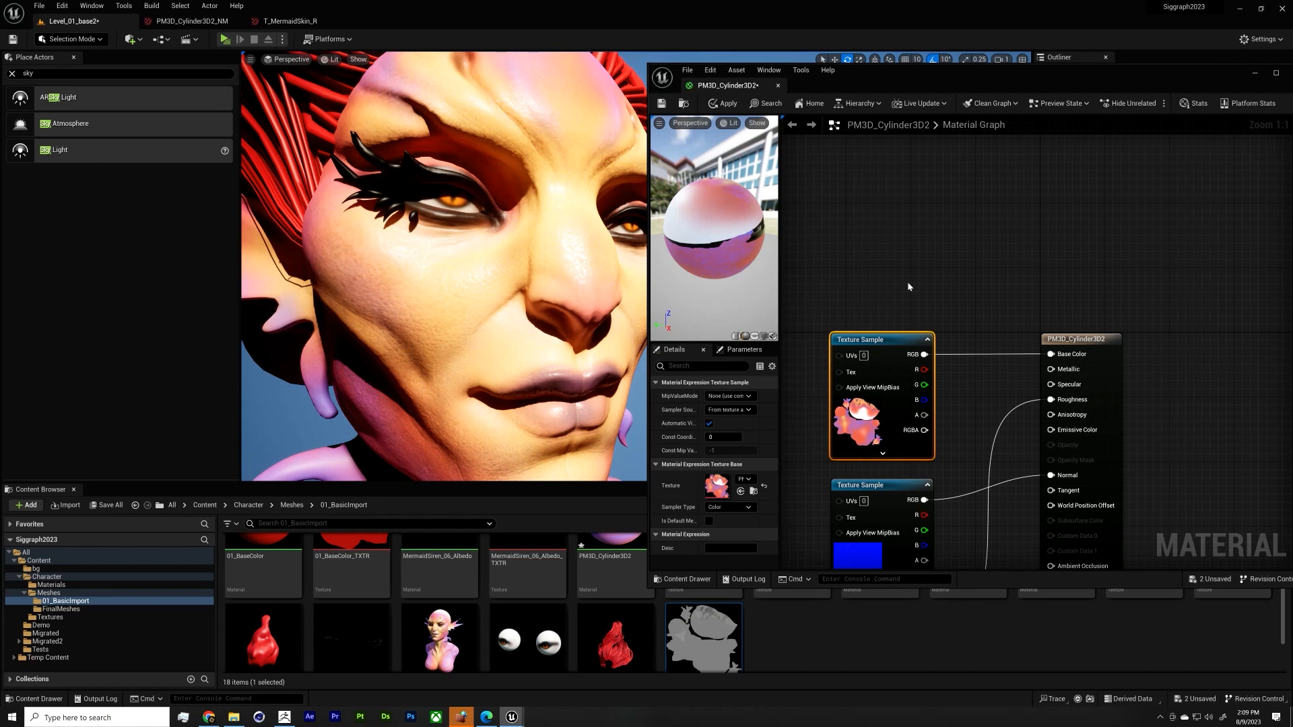
left_click(880, 267)
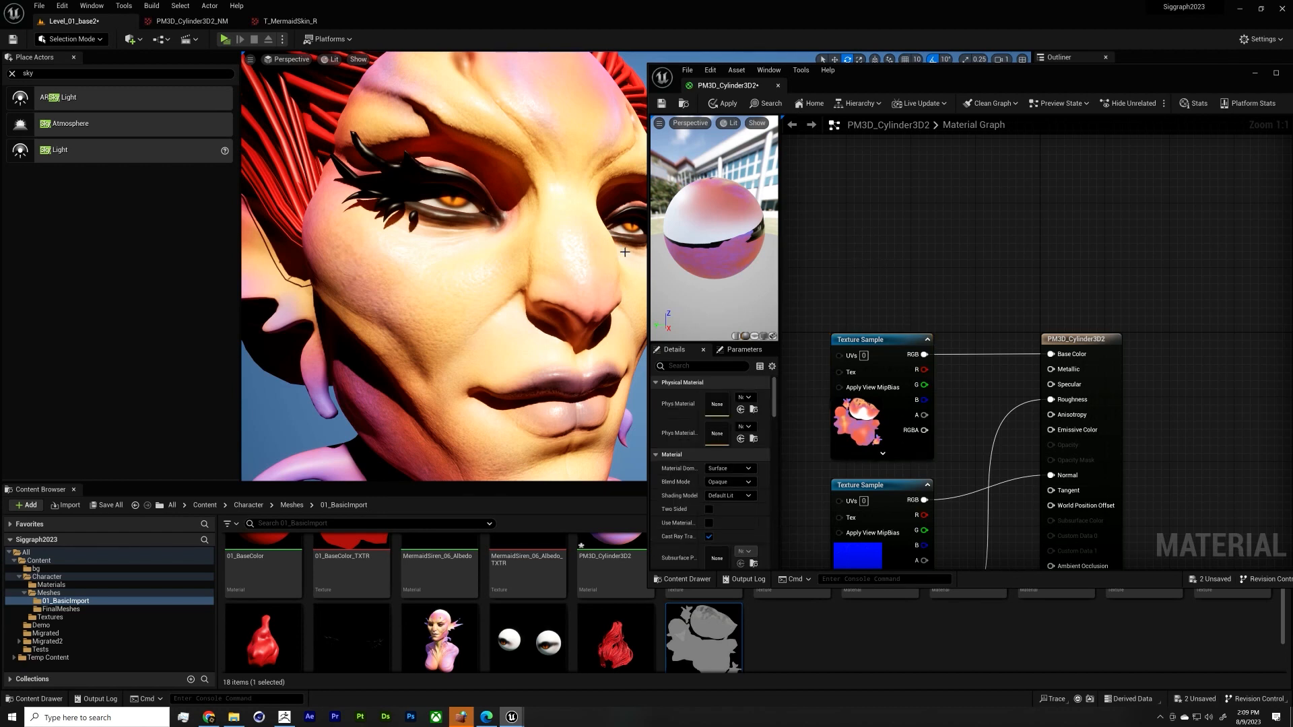
right_click_drag(950, 407, 1027, 201)
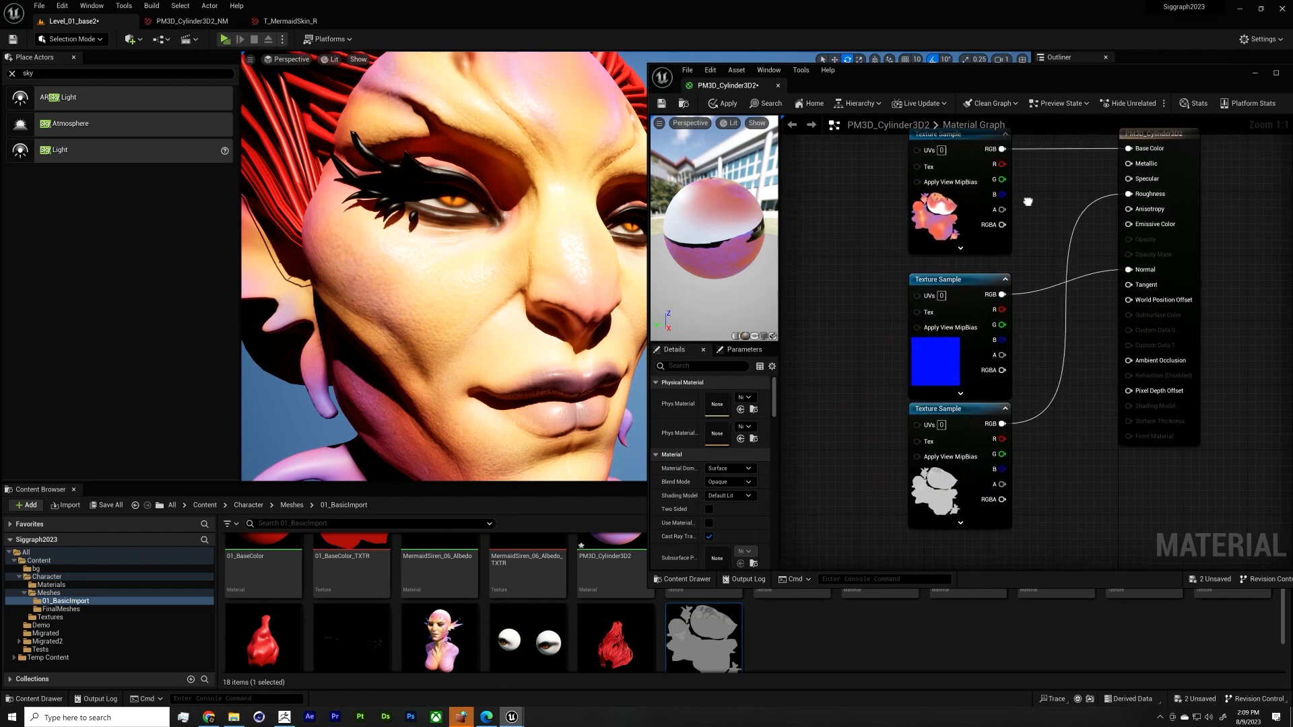
left_click_drag(970, 377, 968, 369)
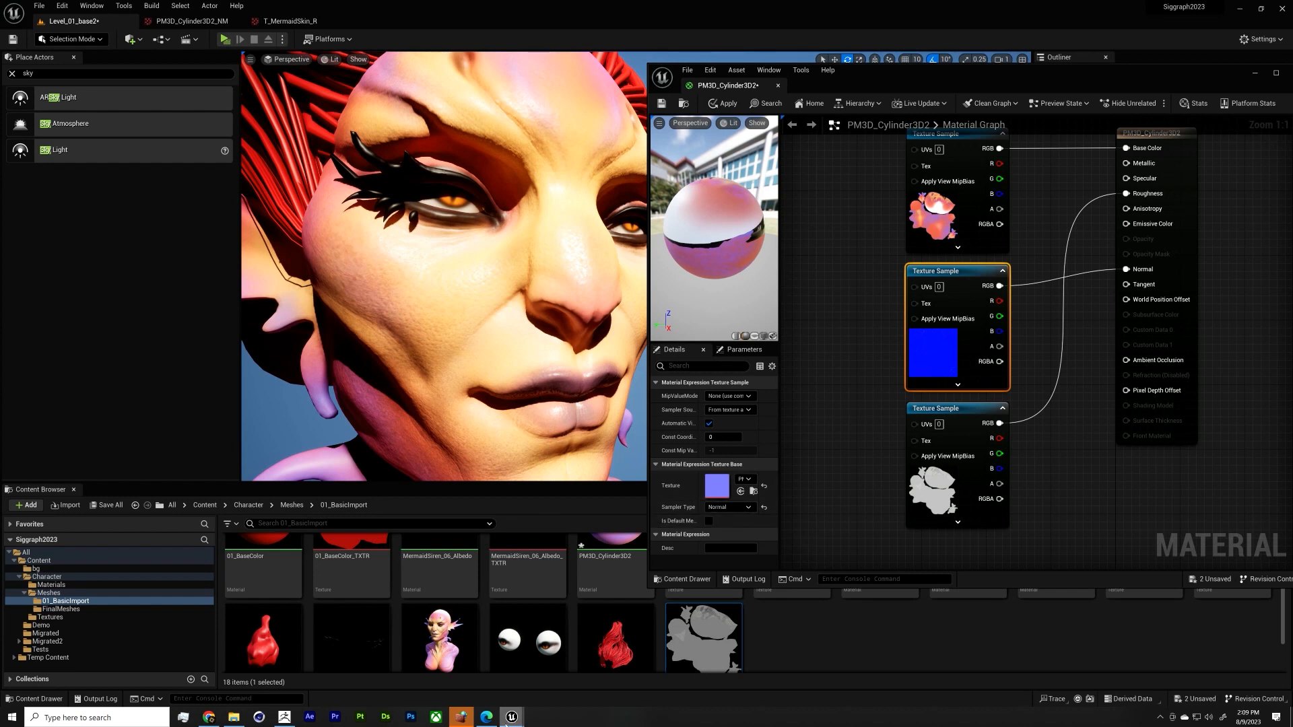
Step: Switch to ZBrush, turn off the skin's texture map and fill the skin with near-black, RGB 20, 20, 20
left_click(285, 716)
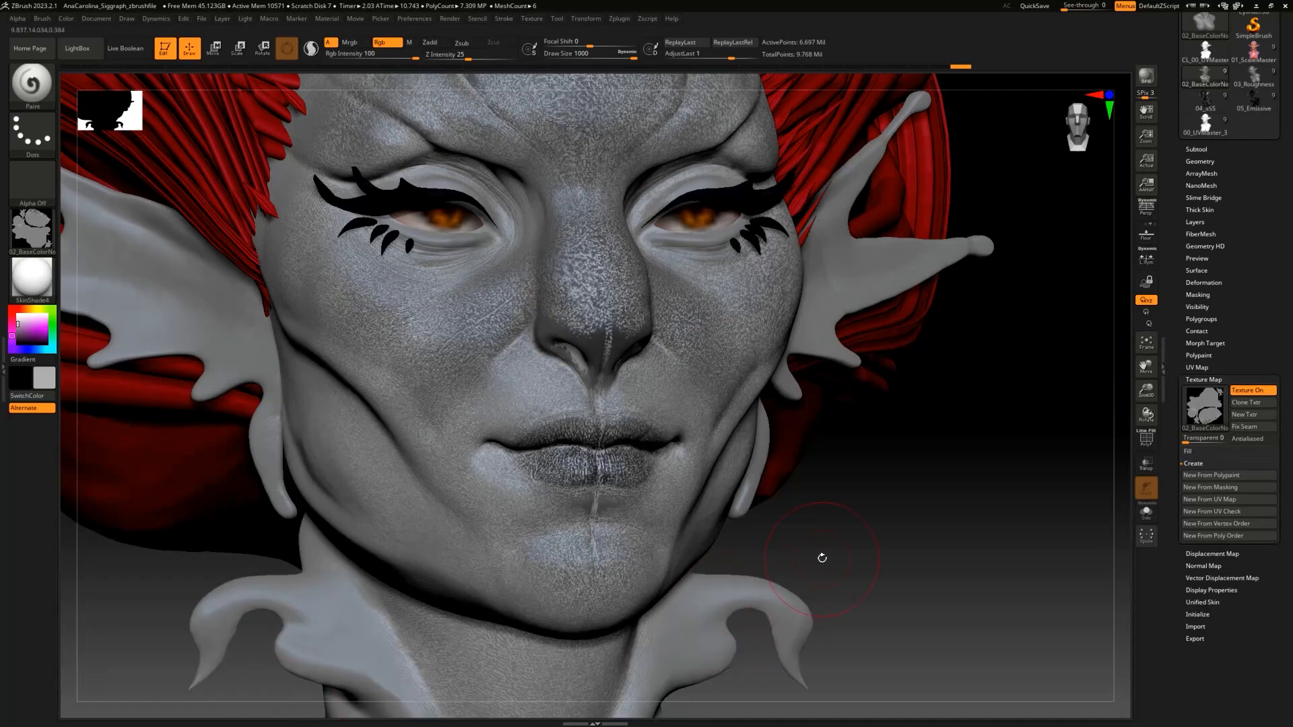
mouse_move(820, 558)
left_mouse_down()
mouse_move(891, 491)
mouse_move(912, 445)
mouse_move(979, 411)
left_mouse_up()
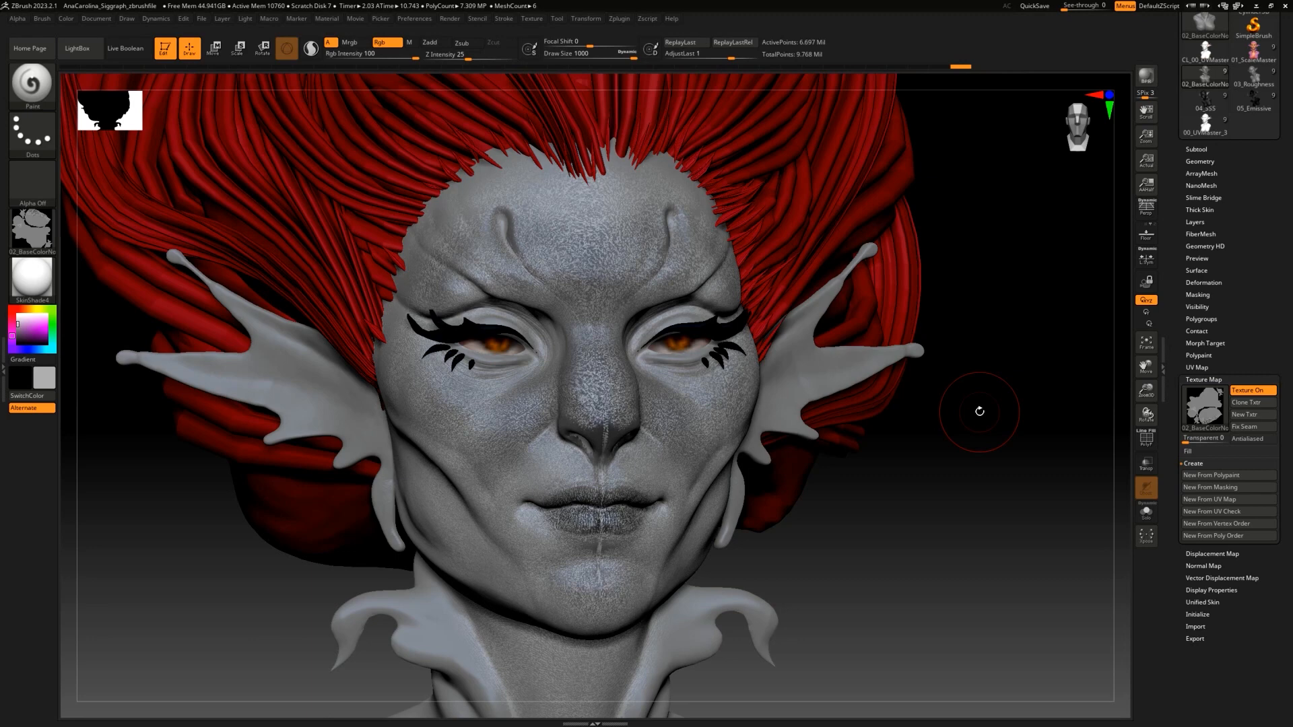
left_click_drag(940, 453, 929, 471)
left_click_drag(23, 336, 17, 342)
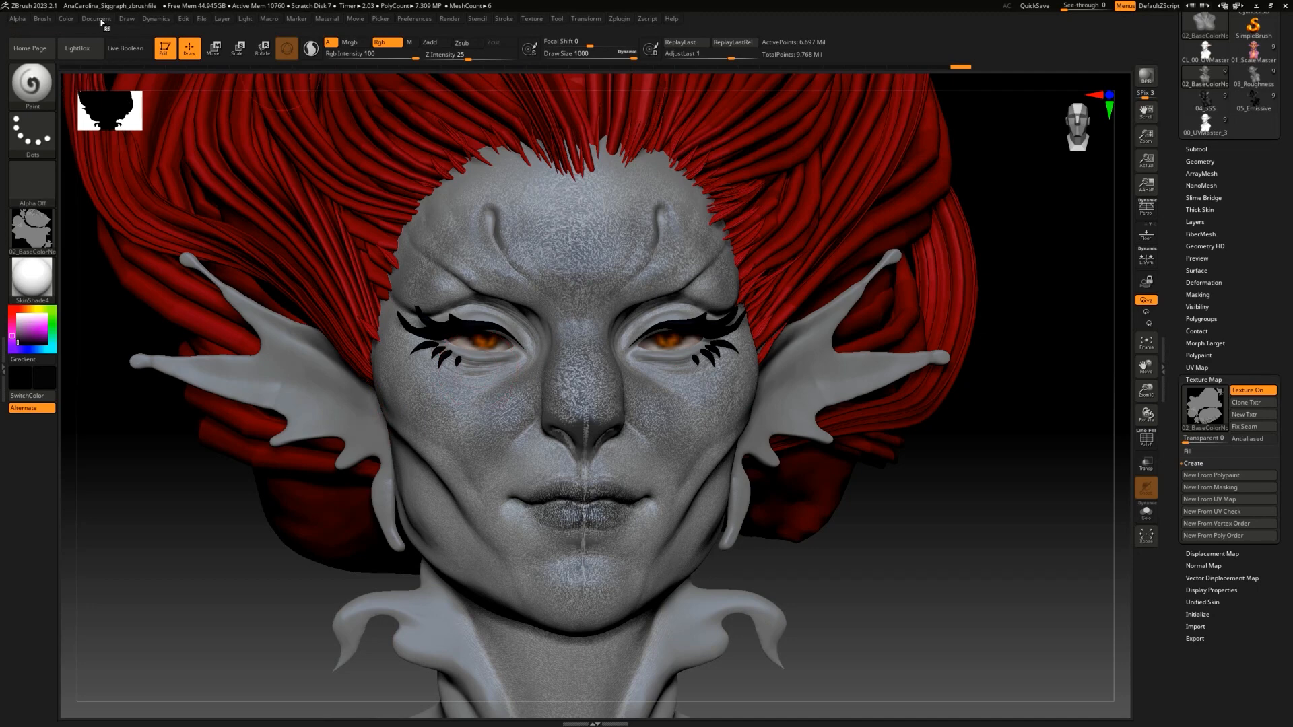
left_click(72, 19)
left_click(101, 235)
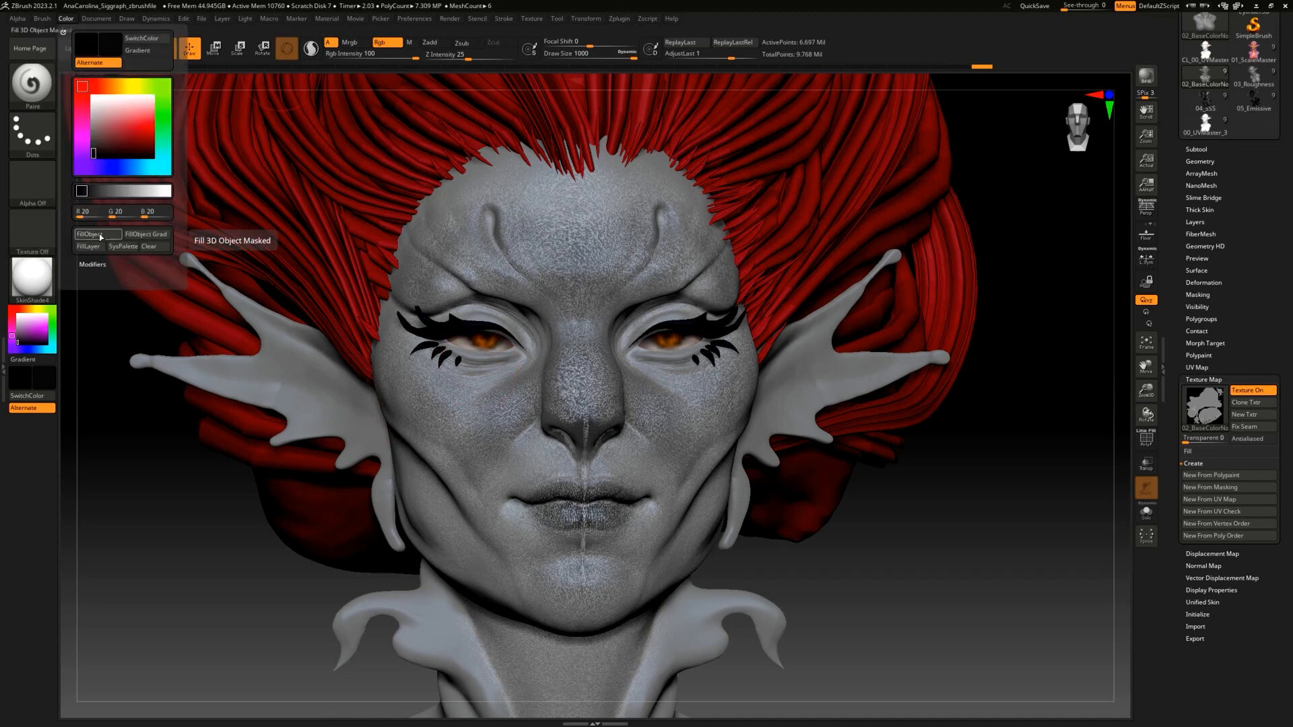
left_click(1272, 392)
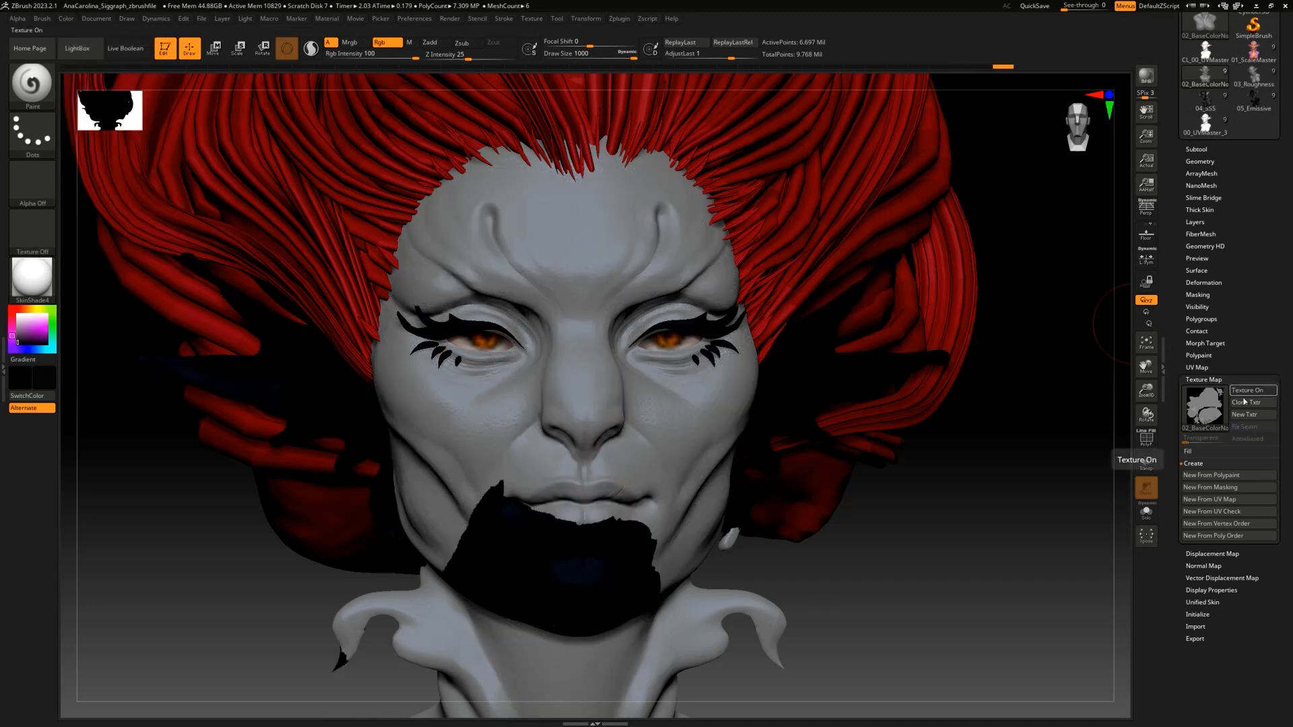
left_click(66, 19)
left_click(101, 232)
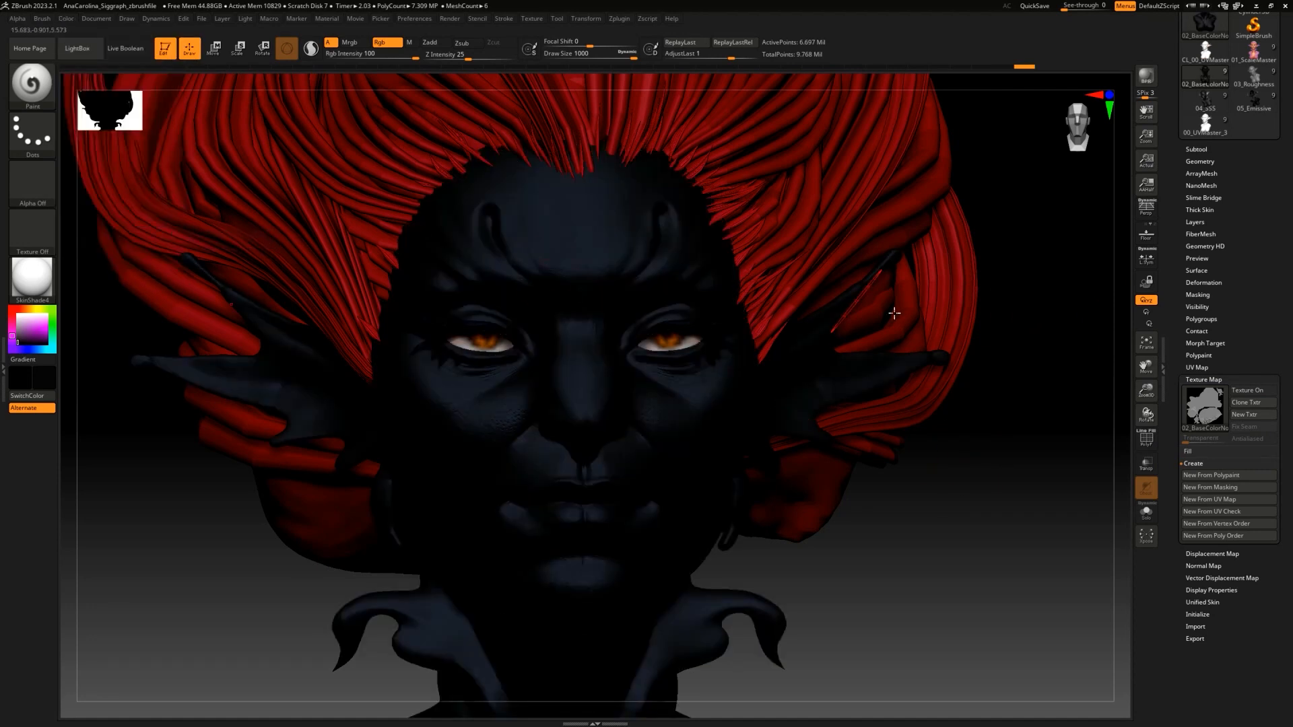
Step: Set the Paint brush's main color to white and choose Alpha 07, framing the mermaid's face at three-quarter view
left_click_drag(917, 487, 921, 392, "alt")
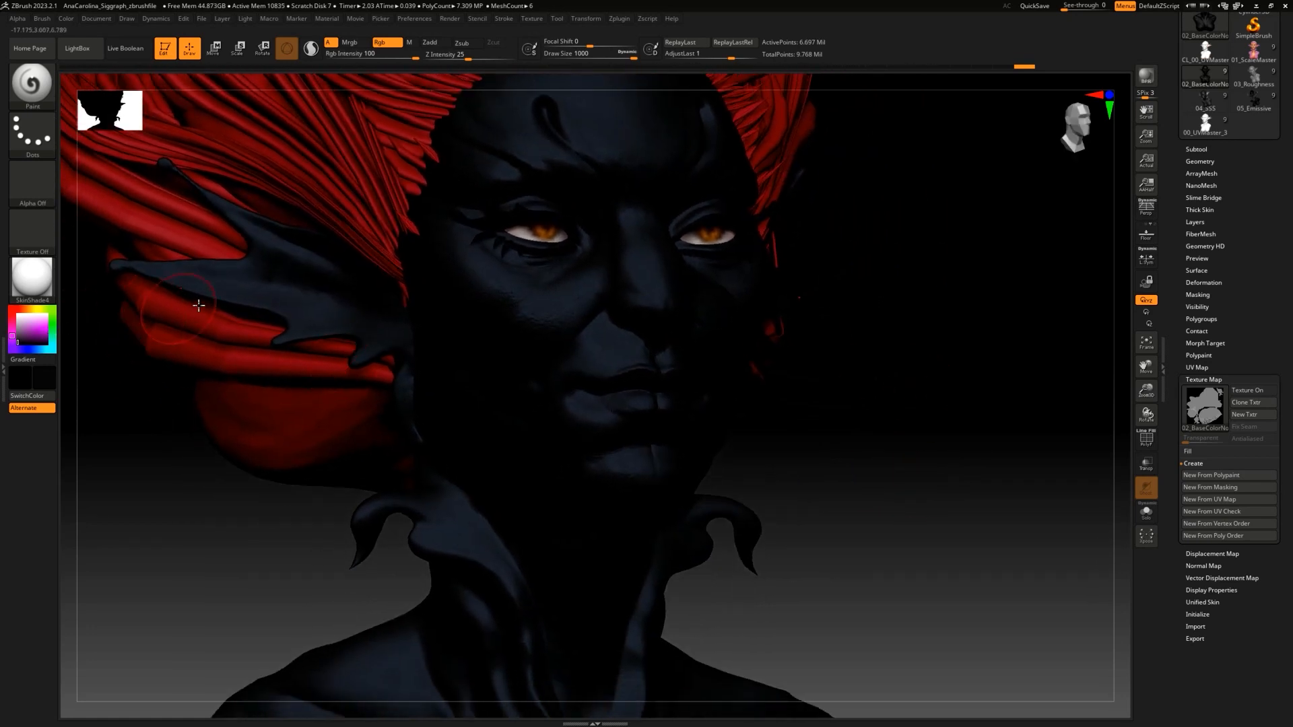
left_click(17, 314)
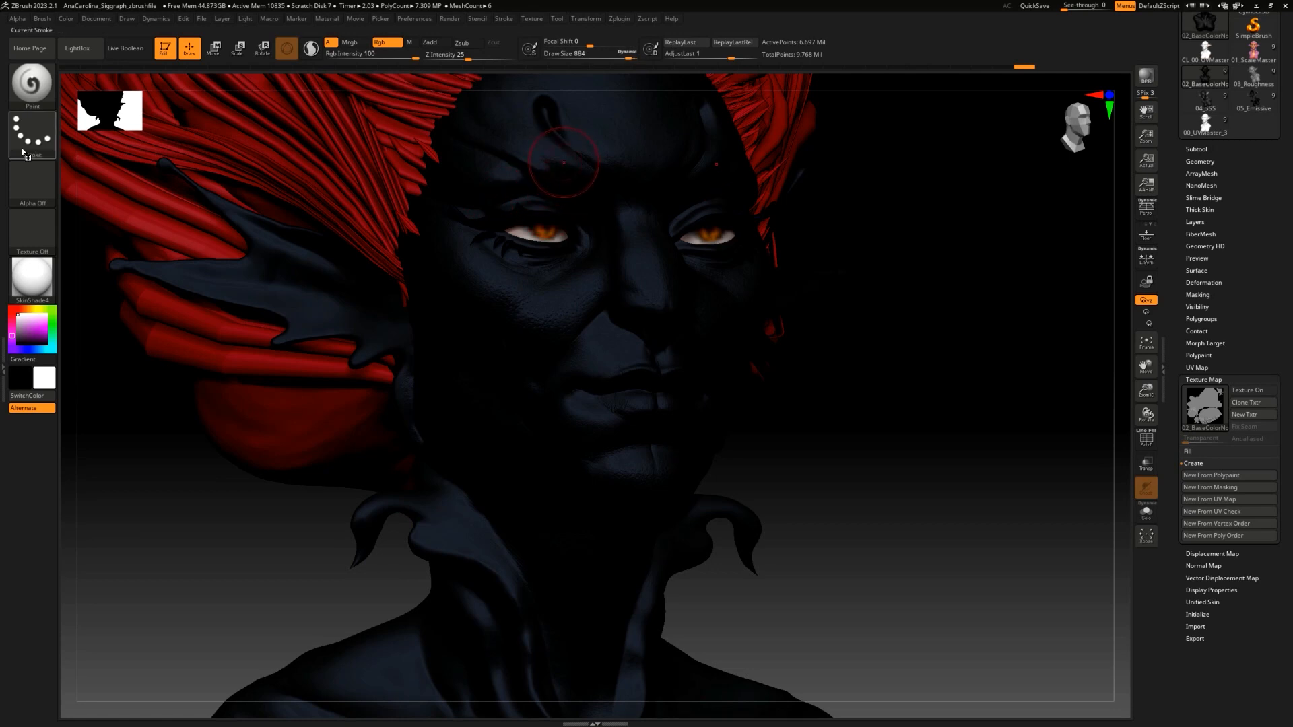
left_click(48, 187)
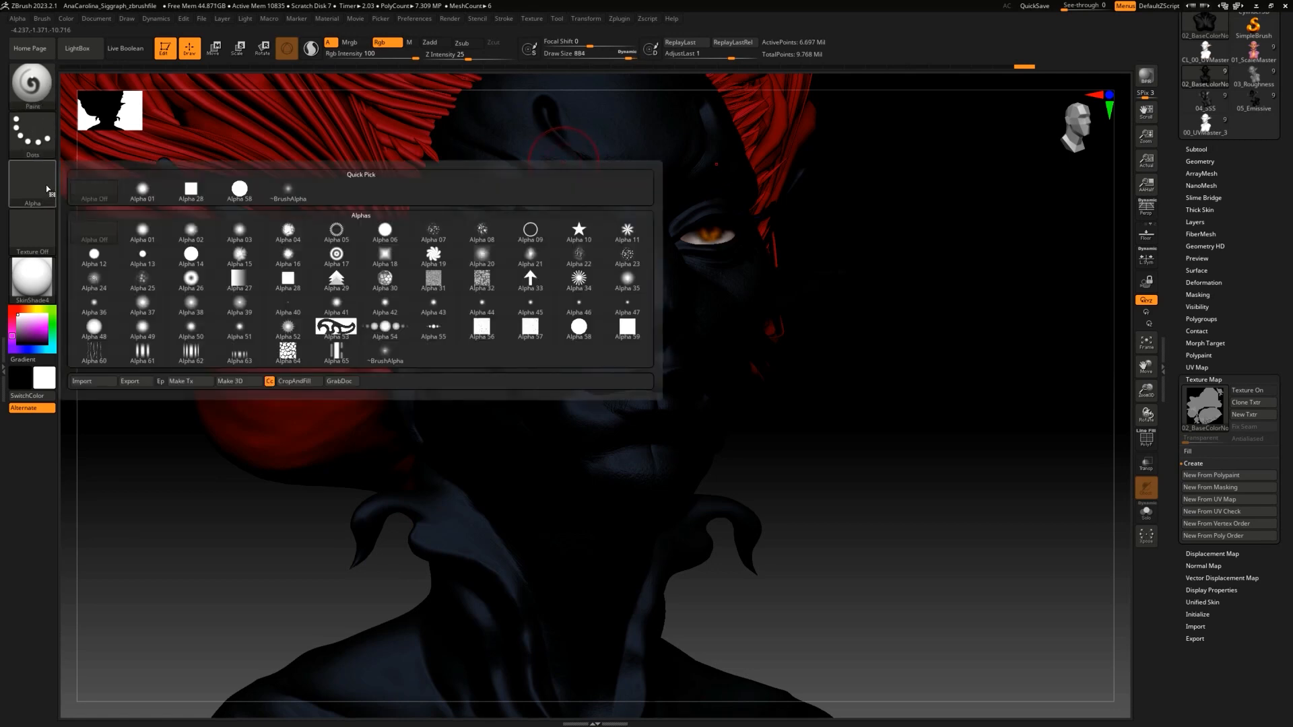
left_click(446, 232)
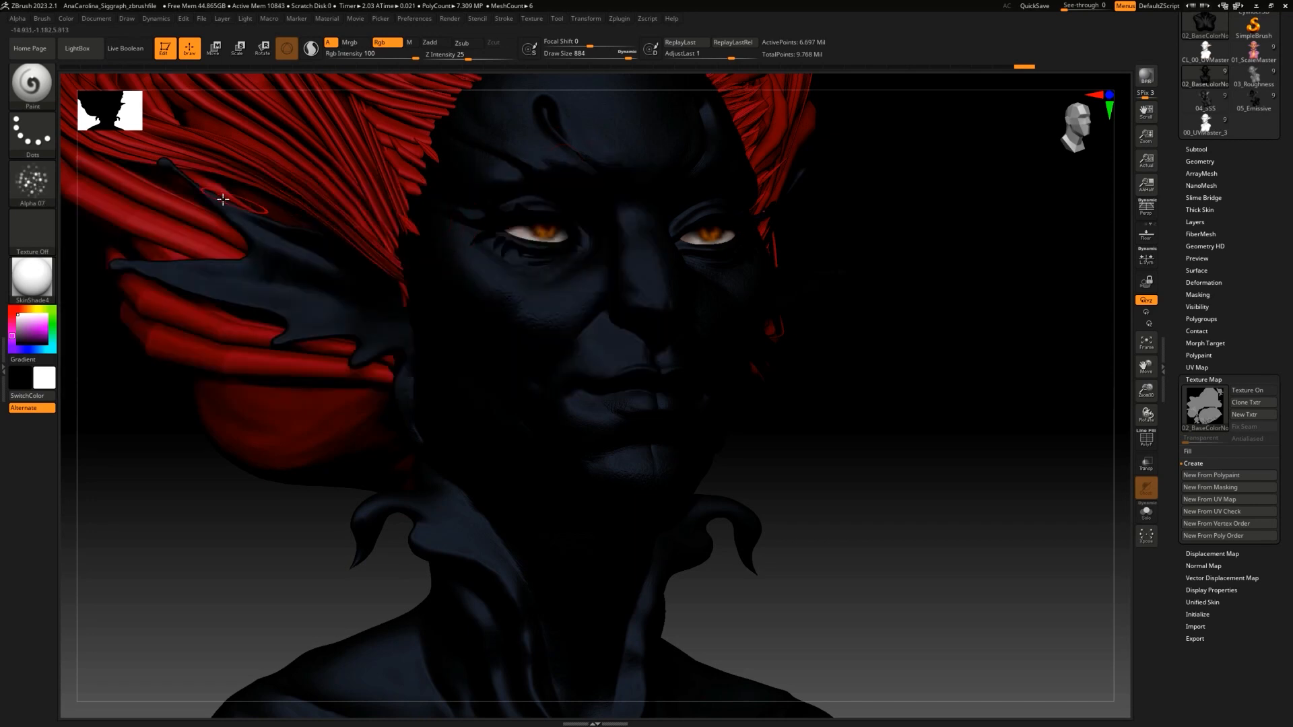
Step: Try painting white speckles on the mermaid's cheek with the Spray stroke
left_click(33, 135)
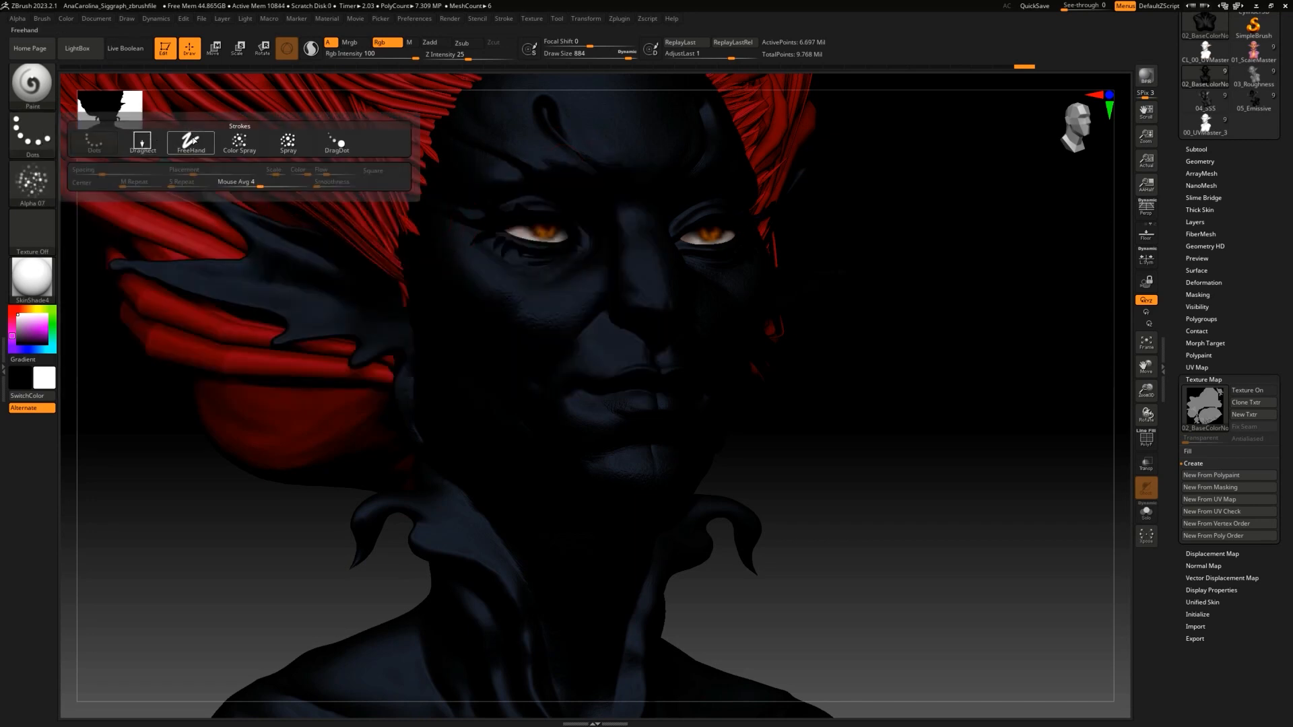
left_click(287, 141)
mouse_move(476, 289)
left_mouse_down()
mouse_move(505, 303)
mouse_move(571, 283)
left_mouse_up()
key("ctrl+z")
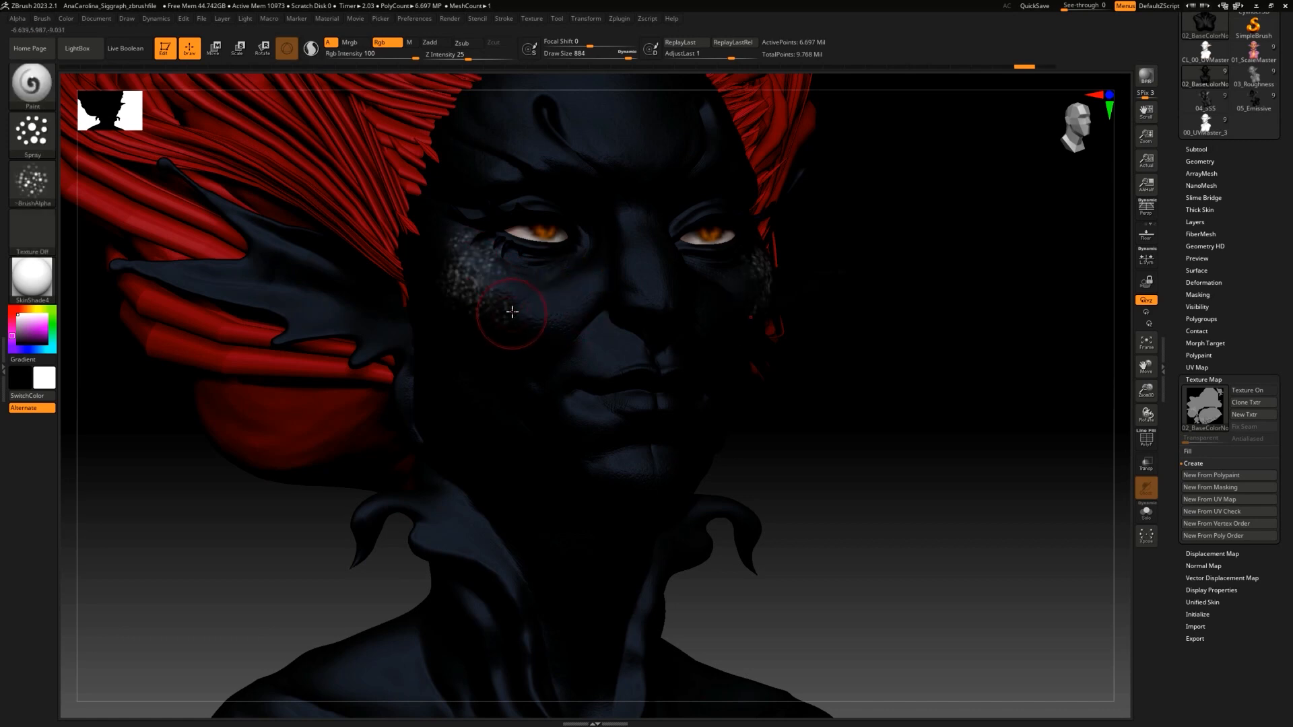
key("ctrl+z")
Step: Stamp clusters of white dots across the mermaid's cheeks below the eyes using the DragRect stroke
left_click(35, 138)
left_click(135, 143)
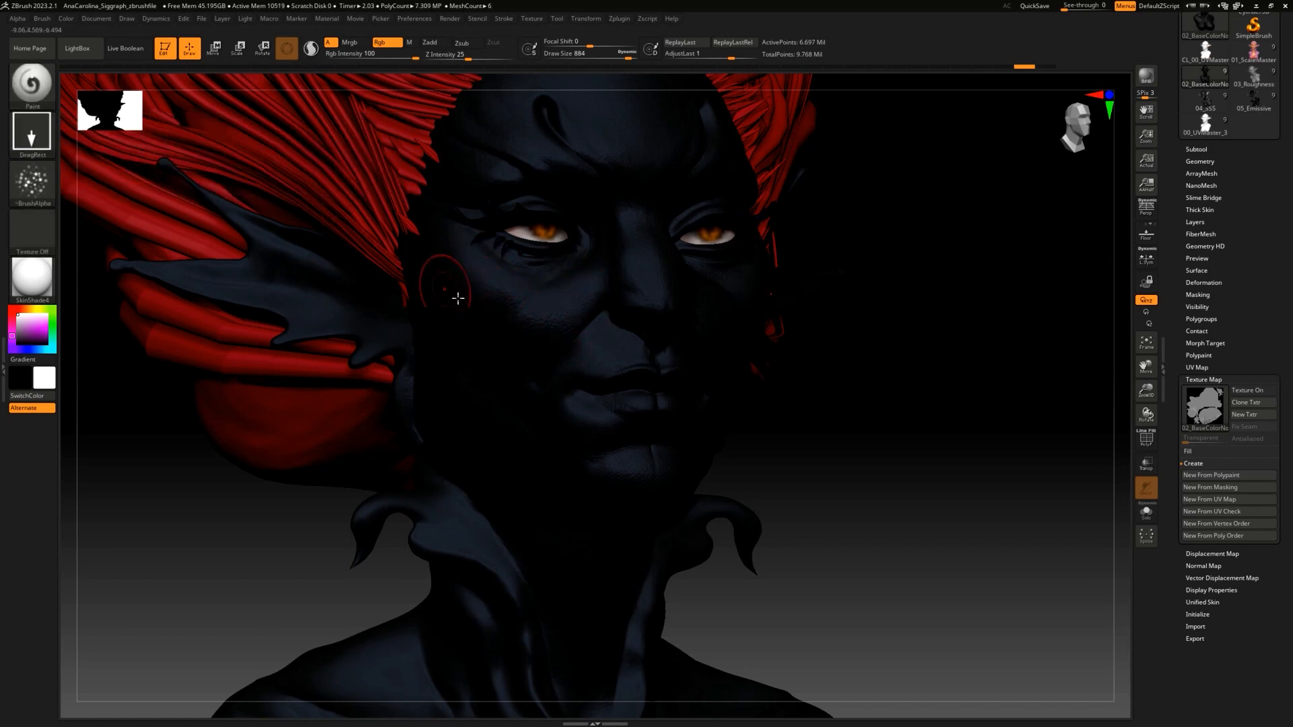
mouse_move(496, 299)
left_mouse_down()
mouse_move(522, 313)
mouse_move(476, 322)
mouse_move(445, 267)
left_mouse_up()
left_click_drag(560, 308, 611, 297)
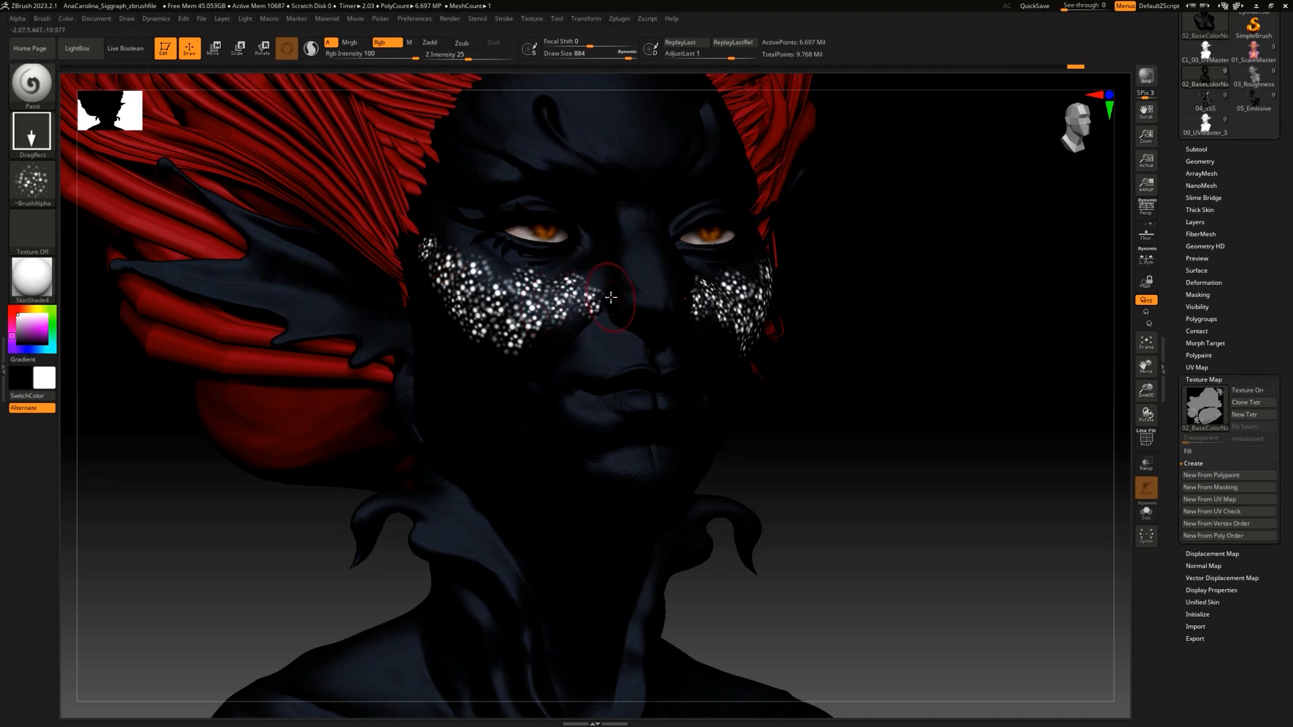
Step: Create a new texture map from the skin's polypaint and clone it into the texture palette
left_click_drag(793, 306, 949, 339)
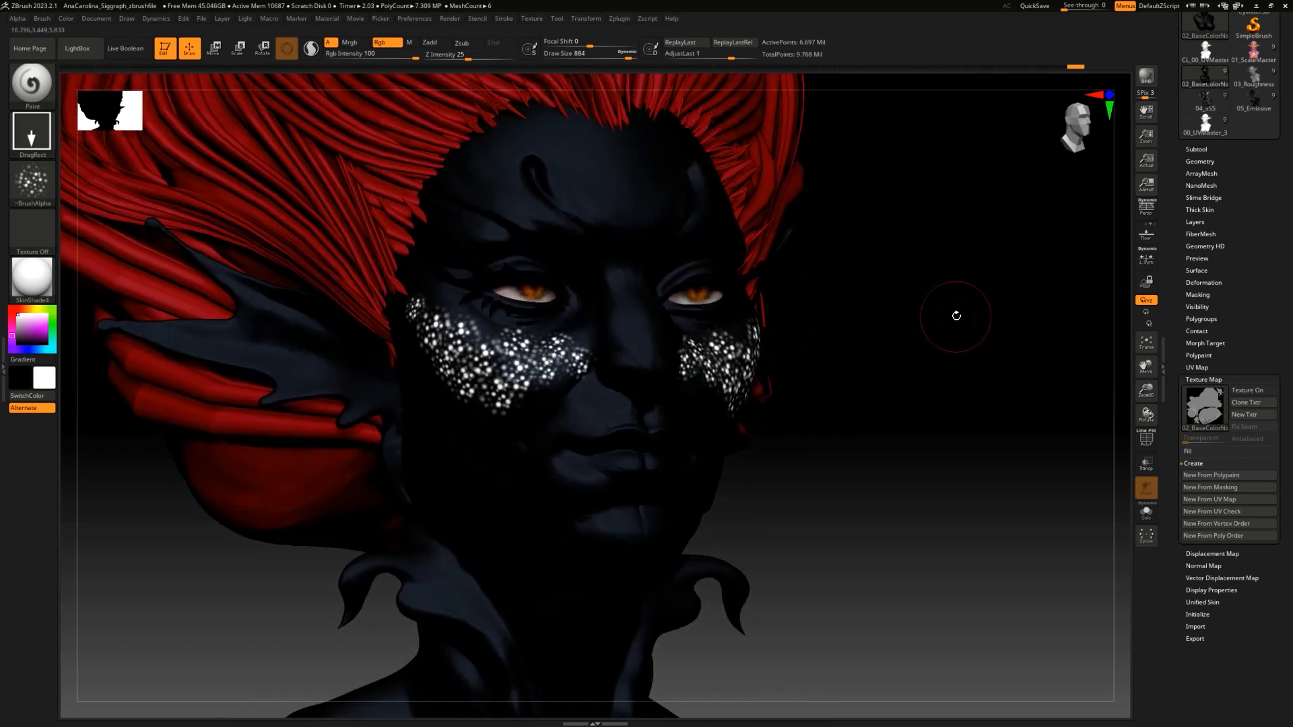
left_click(1221, 475)
mouse_move(1203, 418)
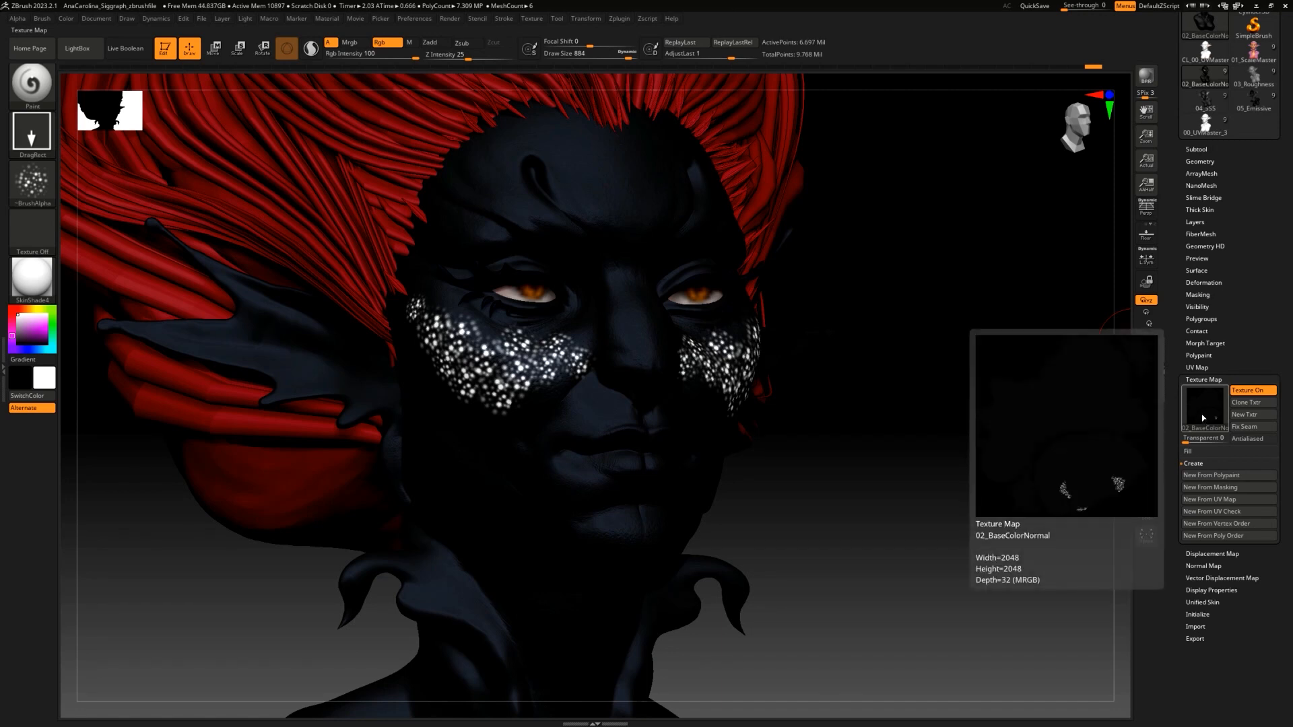
Step: Export the cheek-dot texture as the JPEG T_MermaidSkin_A in the SIGGRAPH_v2 folder at quality 100
left_click(542, 20)
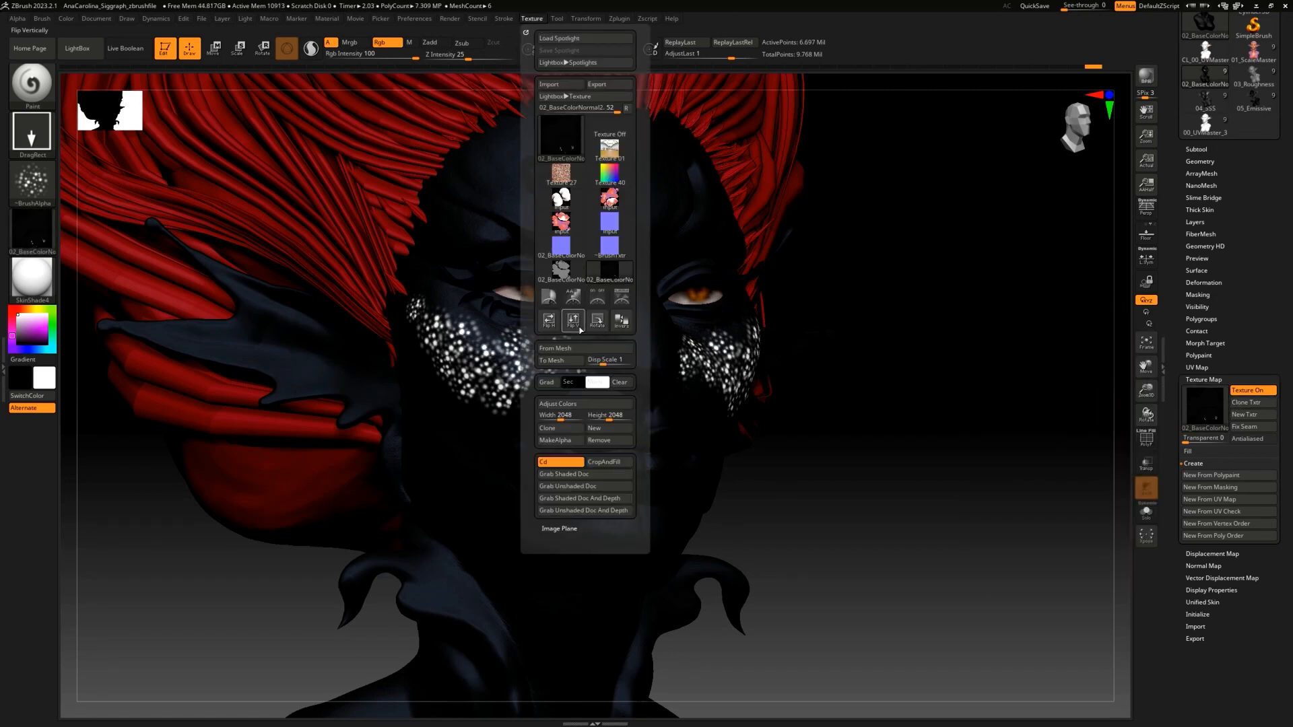
left_click(596, 84)
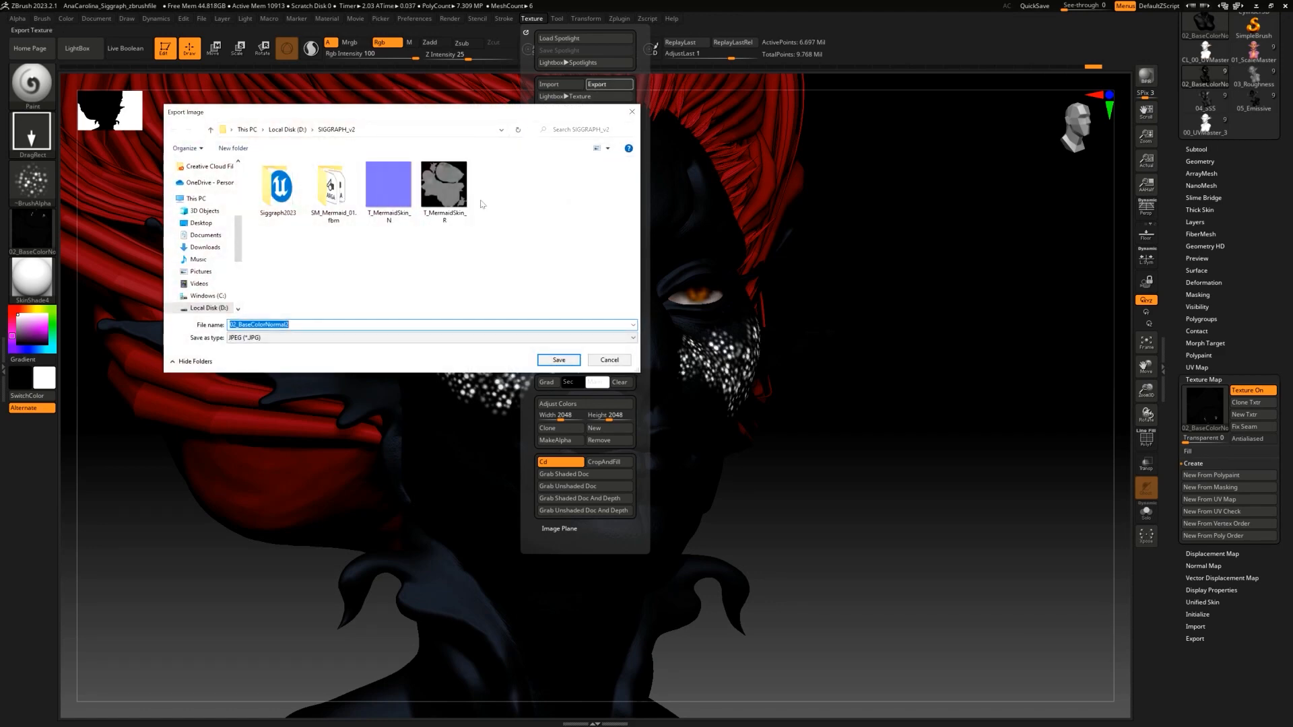
left_click(440, 202)
left_click(279, 326)
left_click_drag(271, 326, 279, 325)
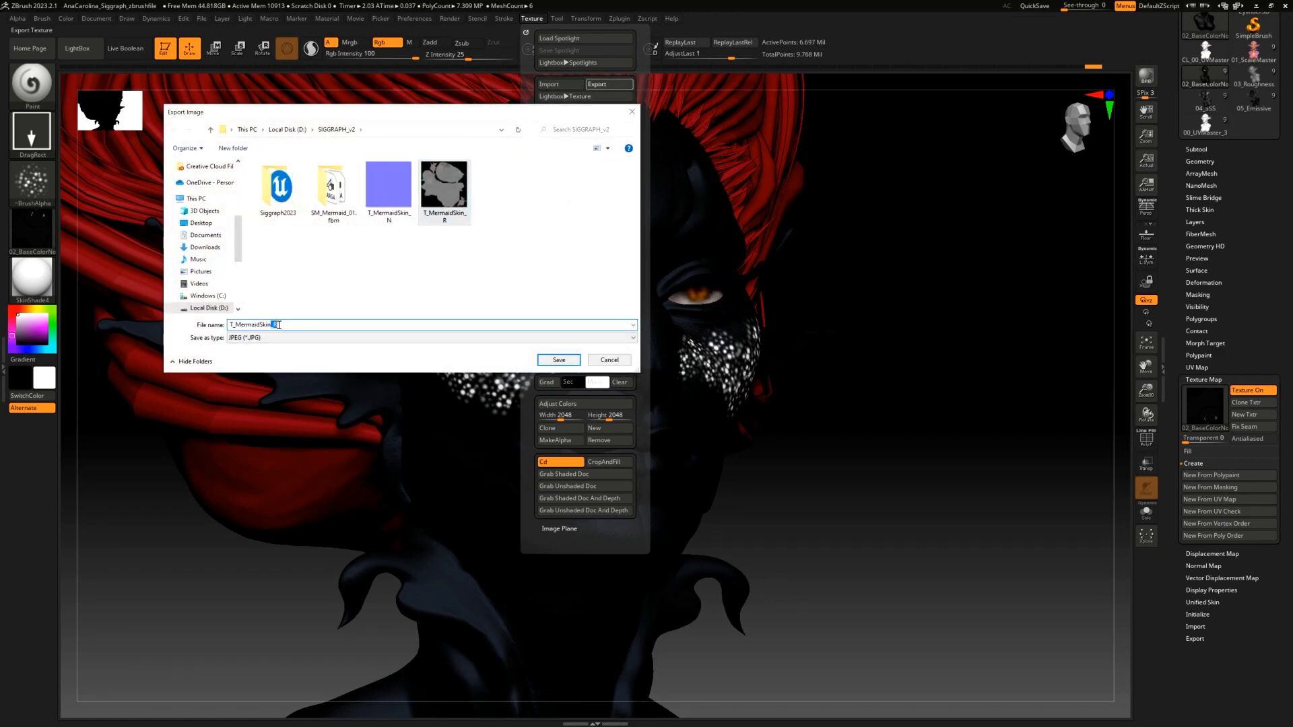
type("_A")
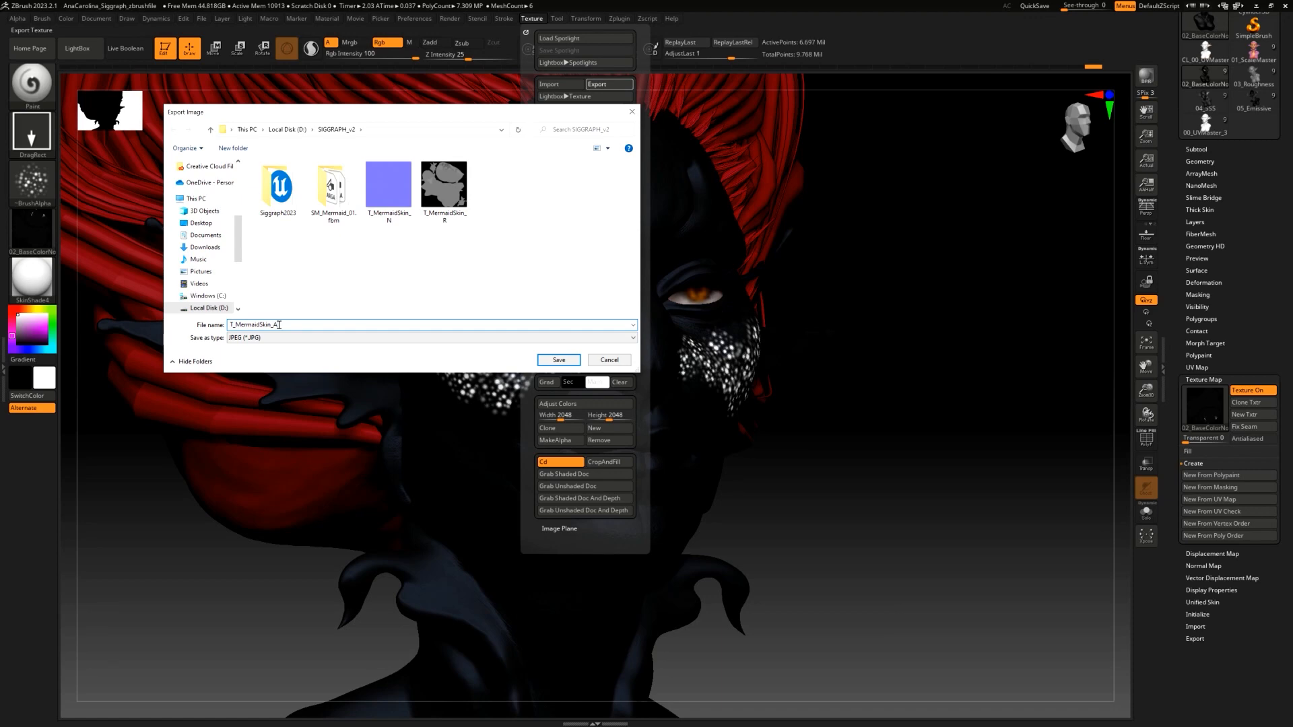
key("Return")
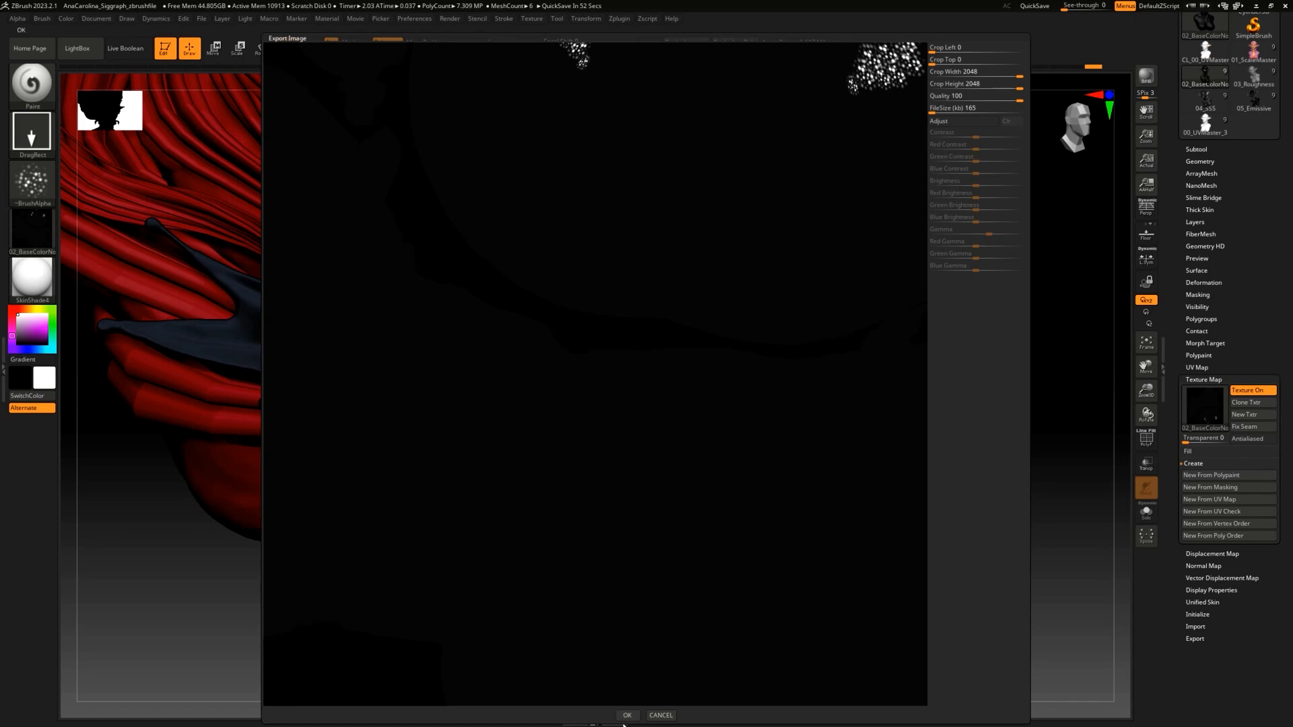
left_click(625, 715)
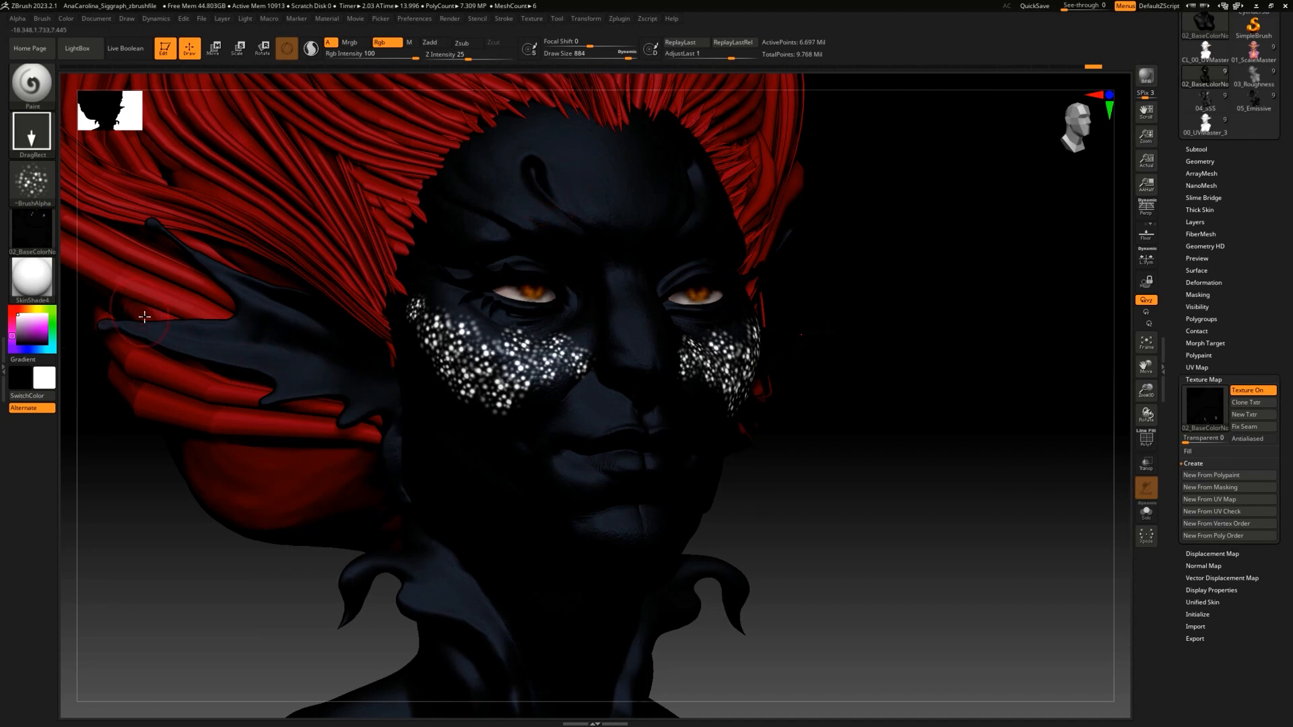
left_click(1203, 379)
left_click(1198, 355)
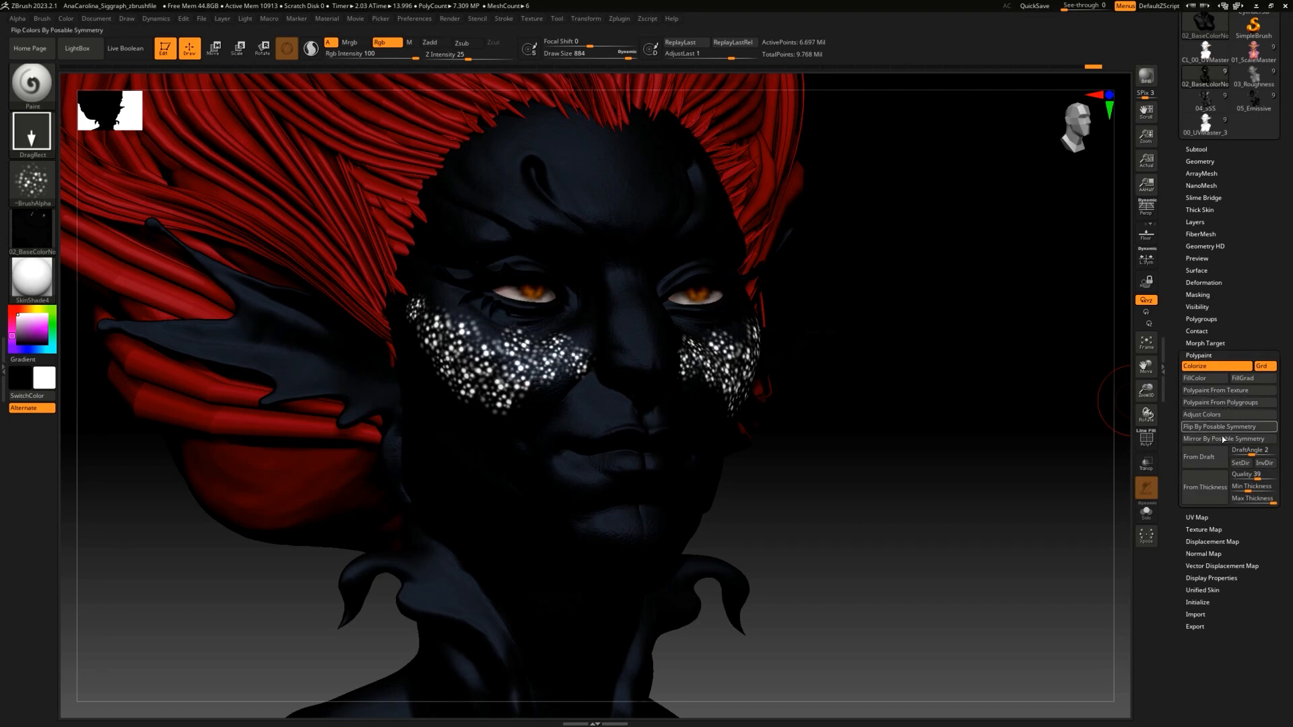
left_click(1221, 416)
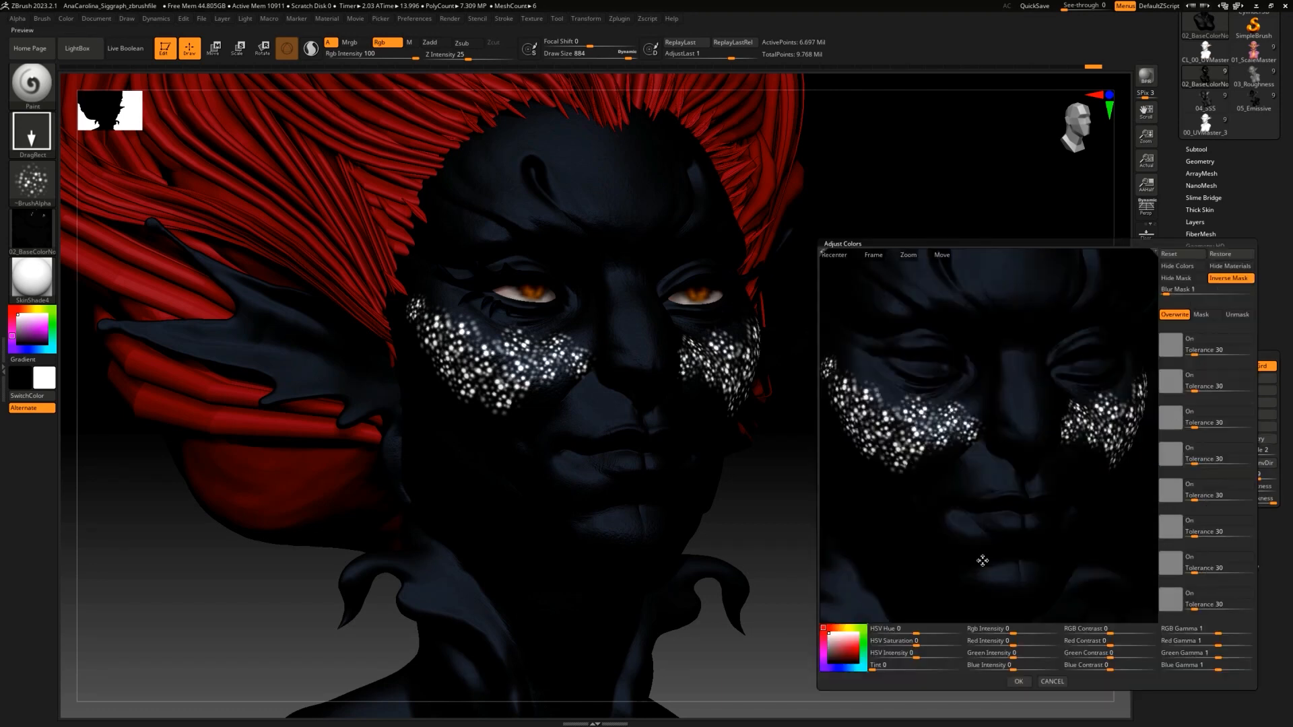
left_click_drag(1120, 633, 1126, 632)
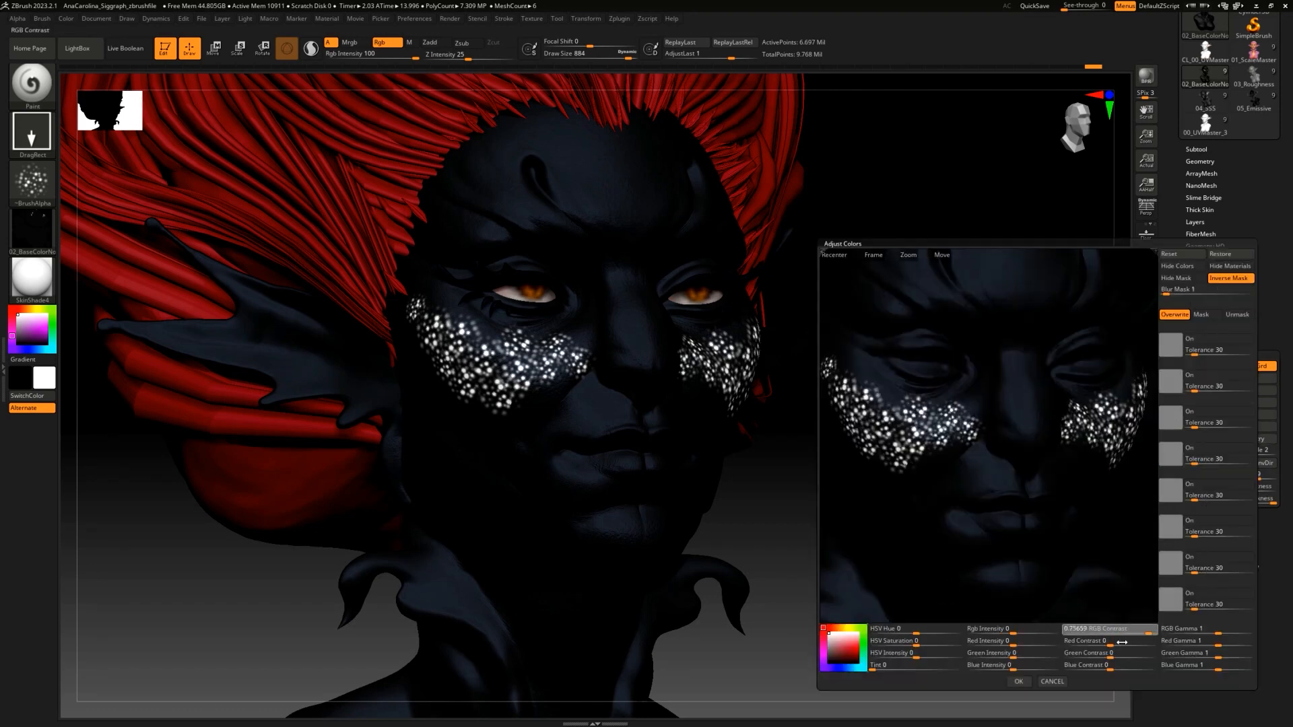
left_click(1051, 681)
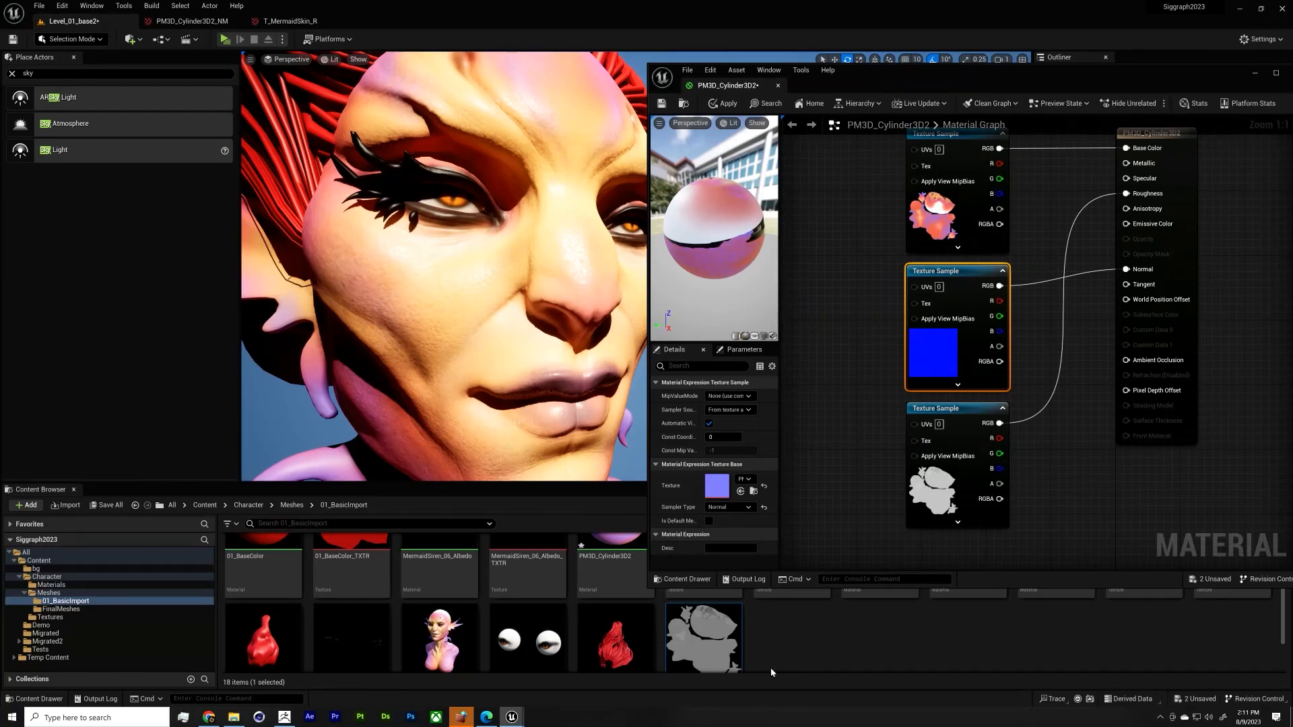
Step: In Unreal Engine, import T_MermaidSkin_A from the SIGGRAPH_v2 folder into 01_BasicImport and add it to the PM3D_Cylinder3D2 graph as a Texture Sample
left_click(234, 717)
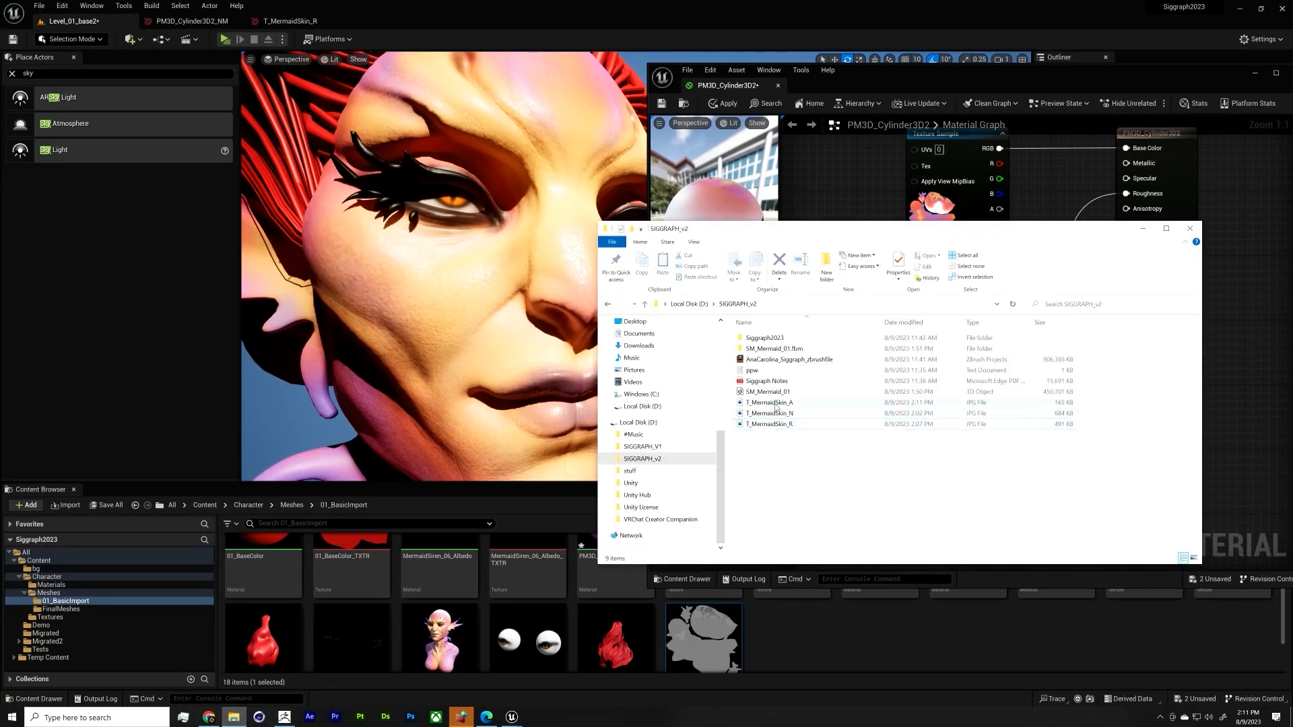
left_click_drag(770, 402, 825, 454)
left_click(847, 633)
scroll(825, 454, "down", 2)
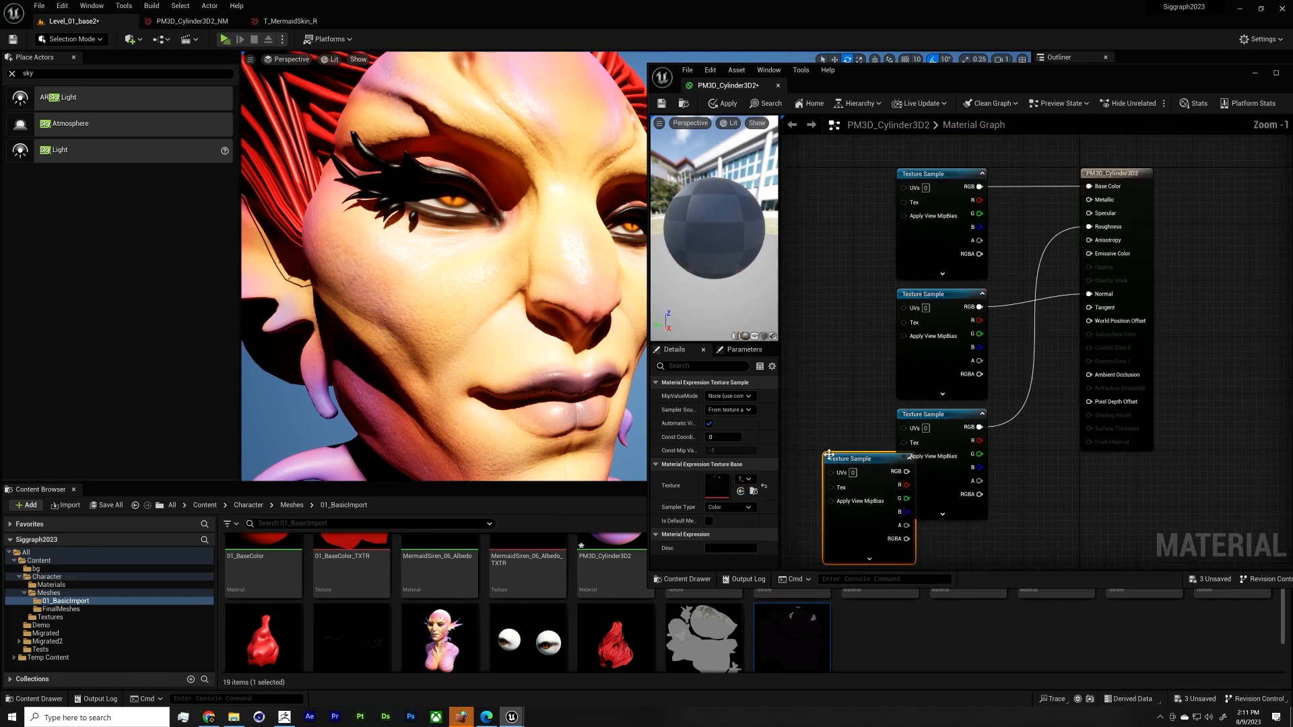
Step: Move the three existing Texture Samples away from the material output and line up the new mask sample beneath them
left_click_drag(834, 273, 831, 342)
left_click(916, 420, "shift")
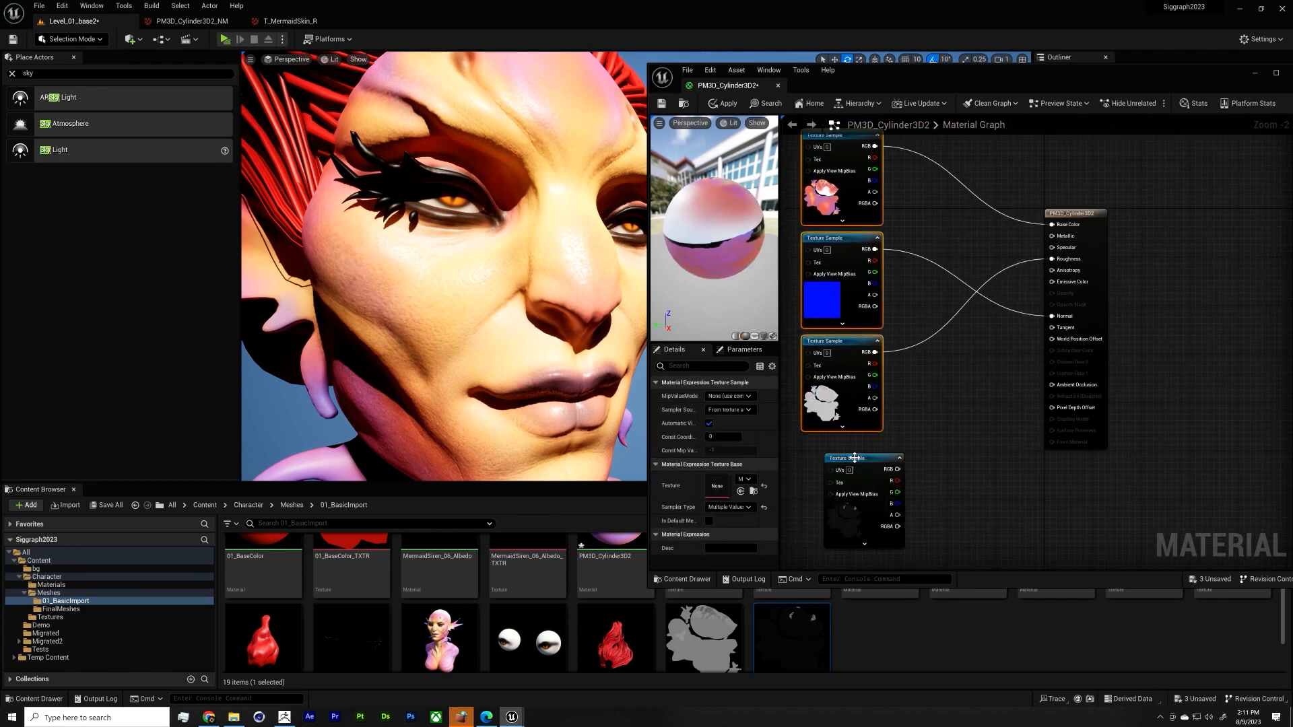
left_click_drag(854, 458, 855, 446)
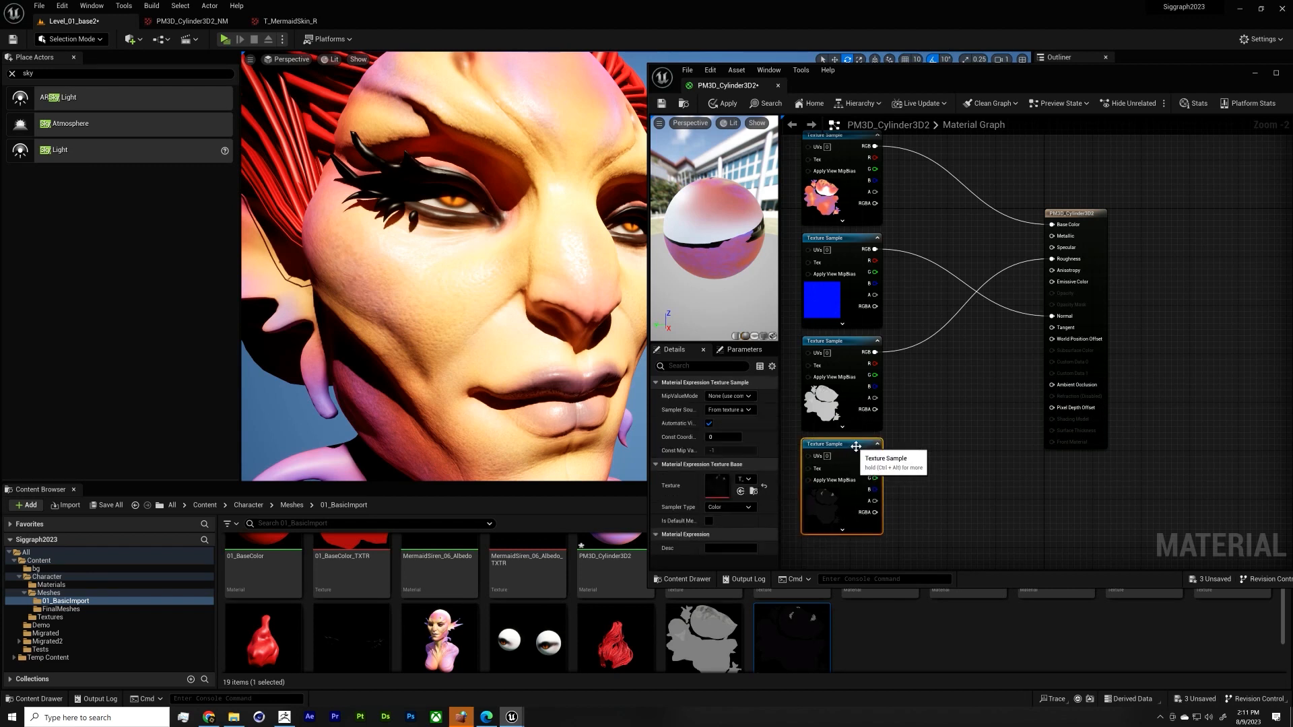
left_click(910, 434)
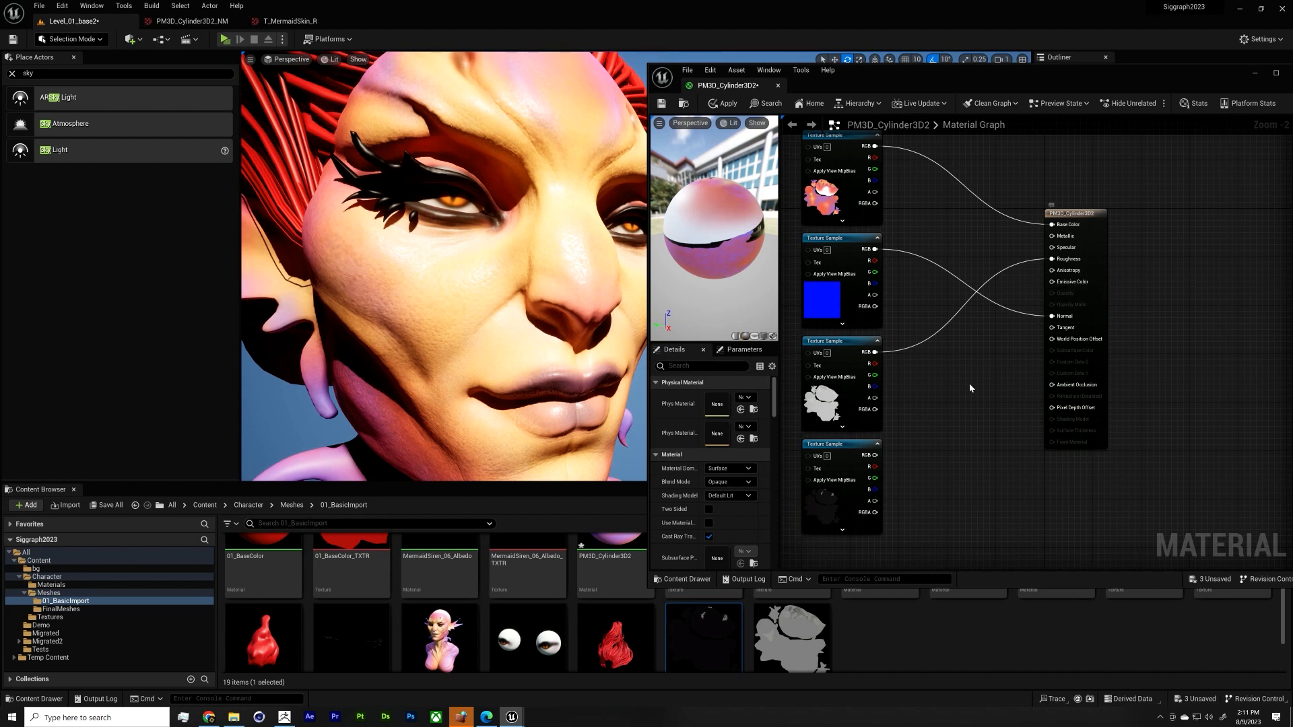
Step: Try the mask texture's RGB output directly as Emissive Color, apply the material, and break the link
left_click_drag(873, 456, 1052, 282)
left_click(723, 103)
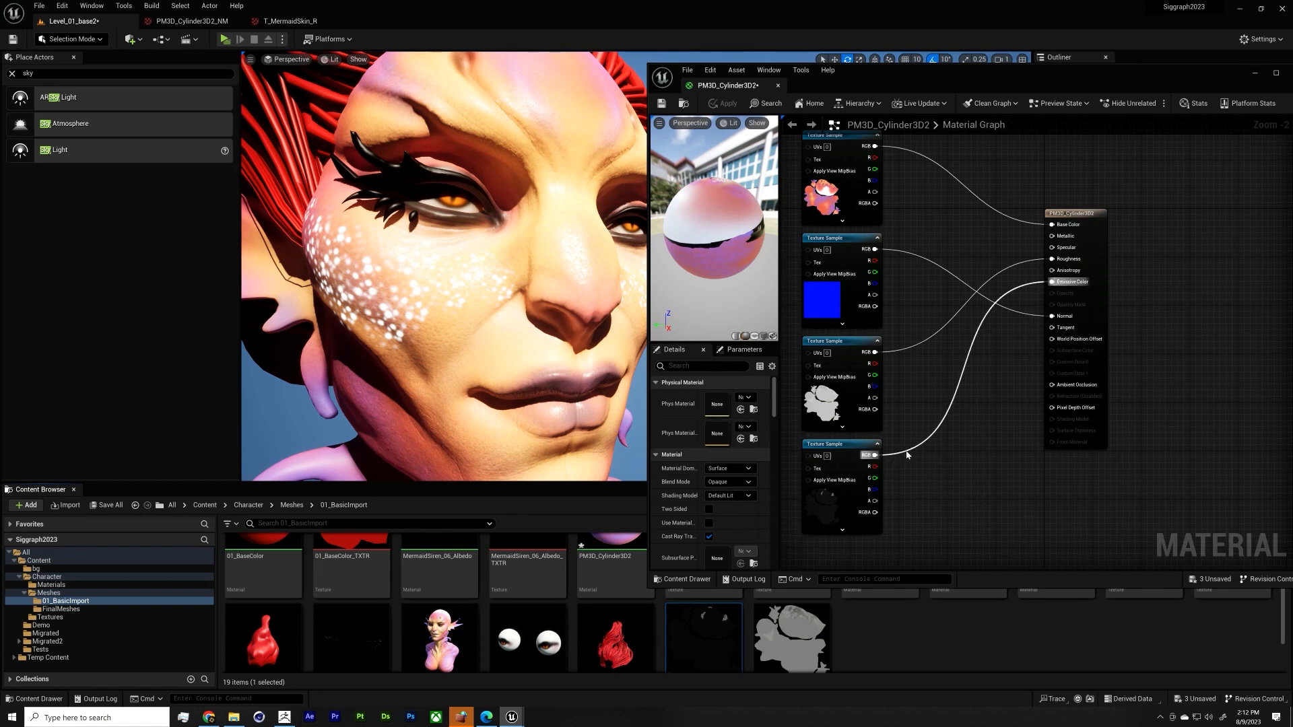
left_click(866, 455, "alt")
Step: Add two Constant3Vector nodes below the roughness Texture Sample, moving the mask sample out of their way
left_click_drag(867, 455, 866, 491)
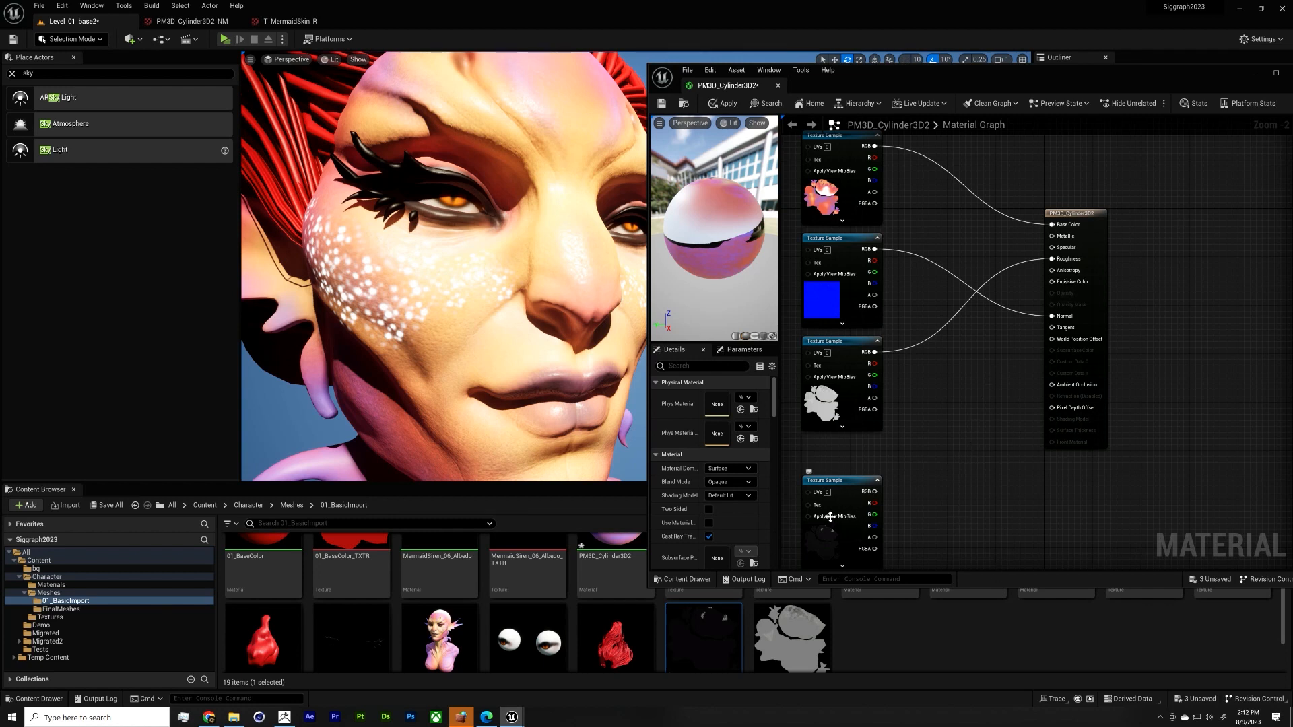
left_click_drag(839, 482, 837, 534)
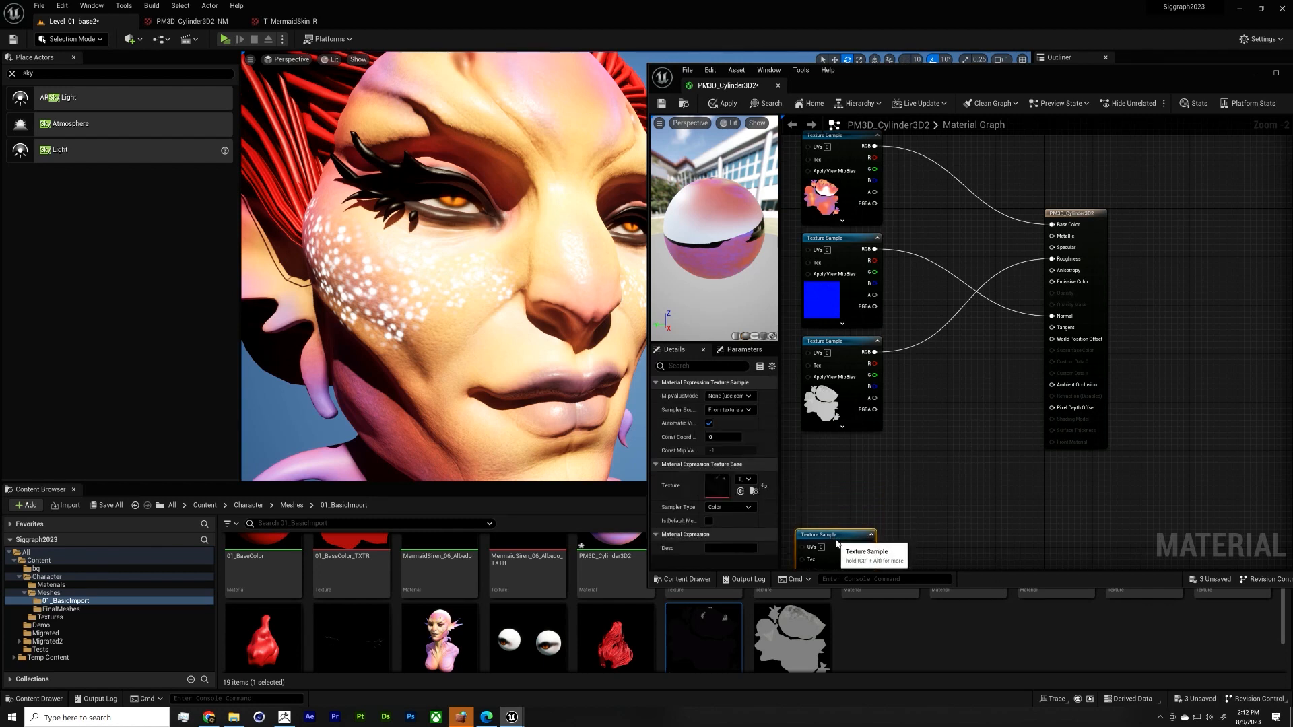
key("3")
left_click(919, 431)
left_click_drag(942, 476, 882, 485)
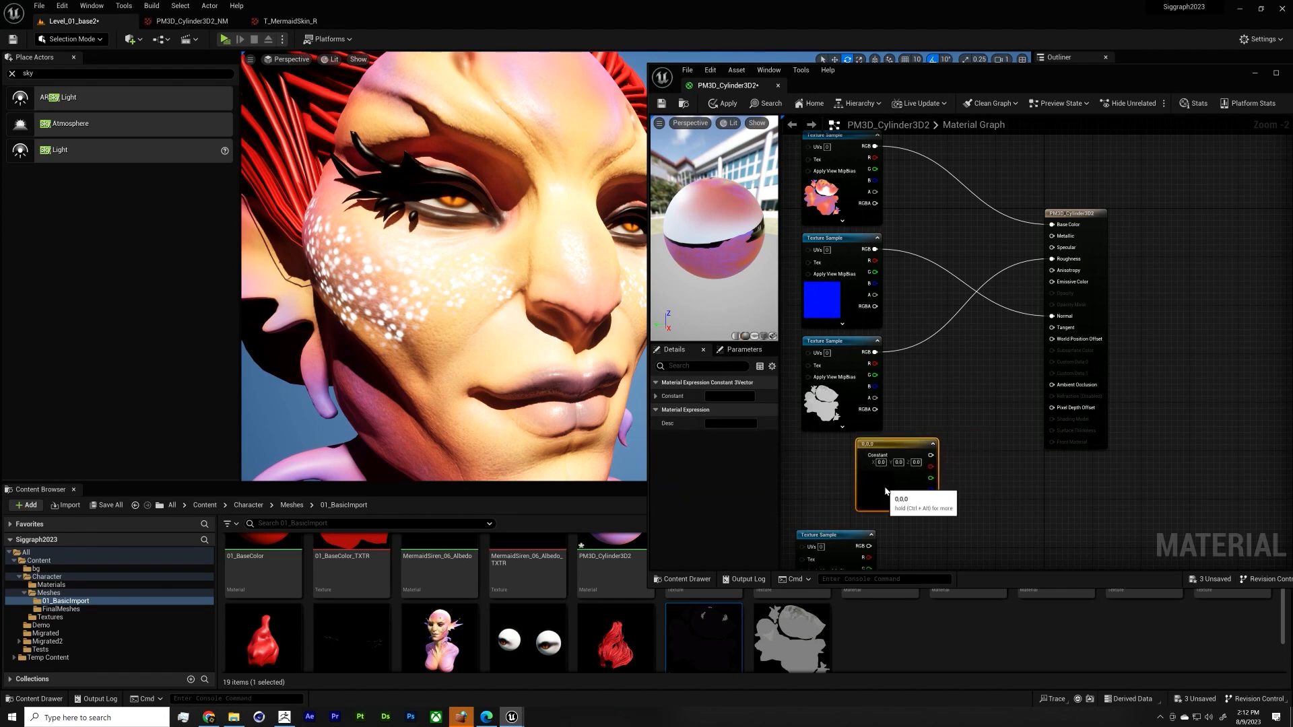
right_click_drag(918, 534, 910, 429)
key("3")
left_click(909, 426)
left_click_drag(938, 472, 1008, 437)
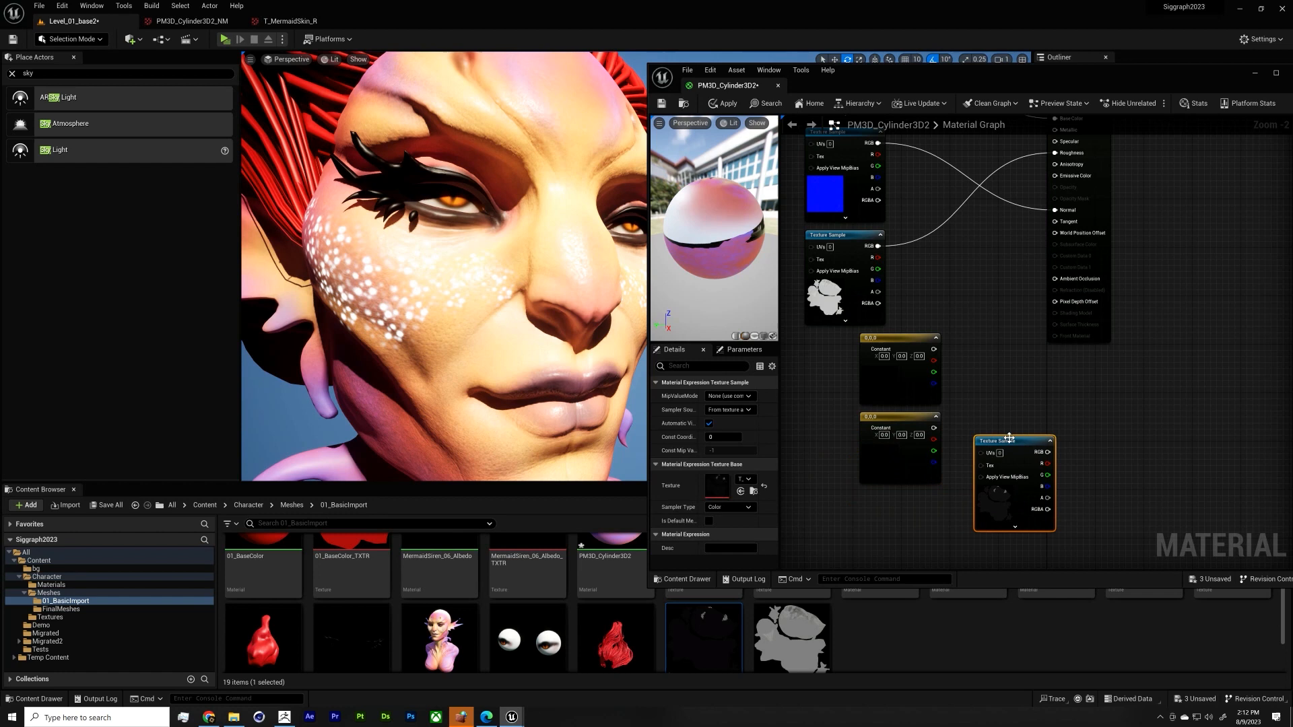
Step: Set the lower Constant3Vector's color to magenta (1.0, 0.0, 0.988948)
left_click(881, 400)
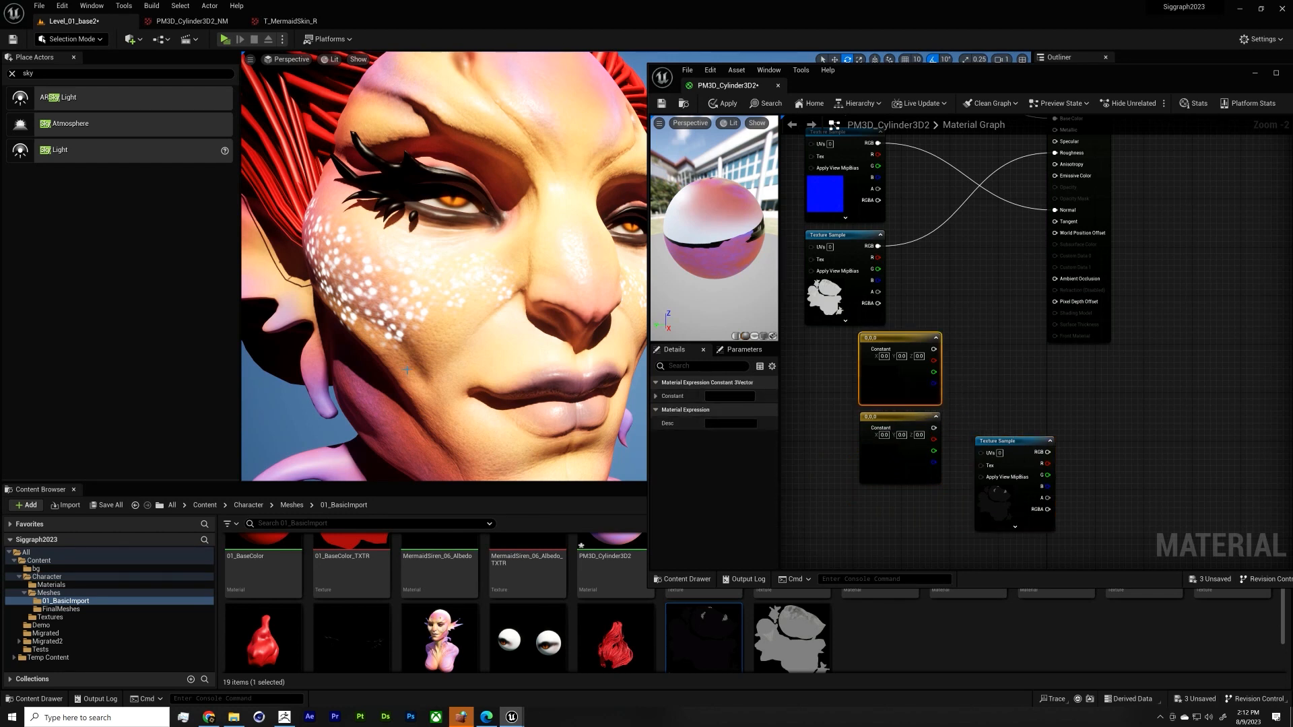
left_click(883, 476)
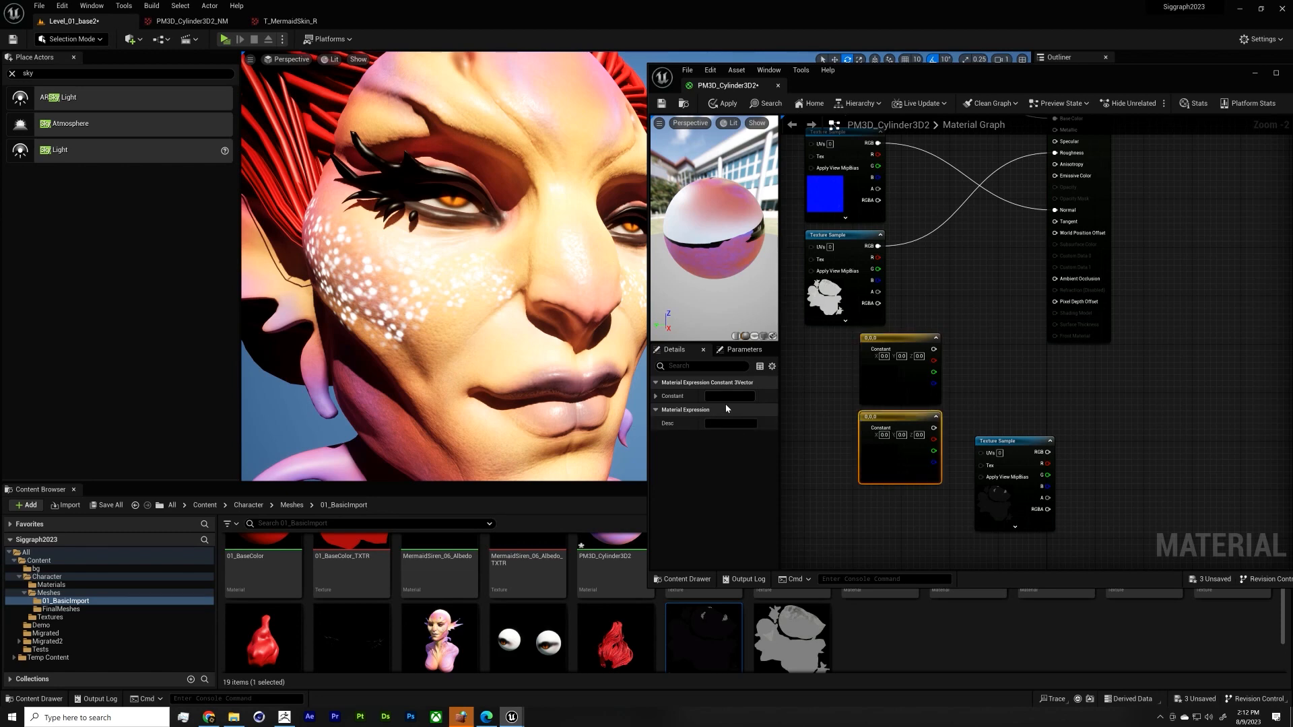
left_click(727, 397)
left_click_drag(818, 459, 812, 444)
left_click(873, 439)
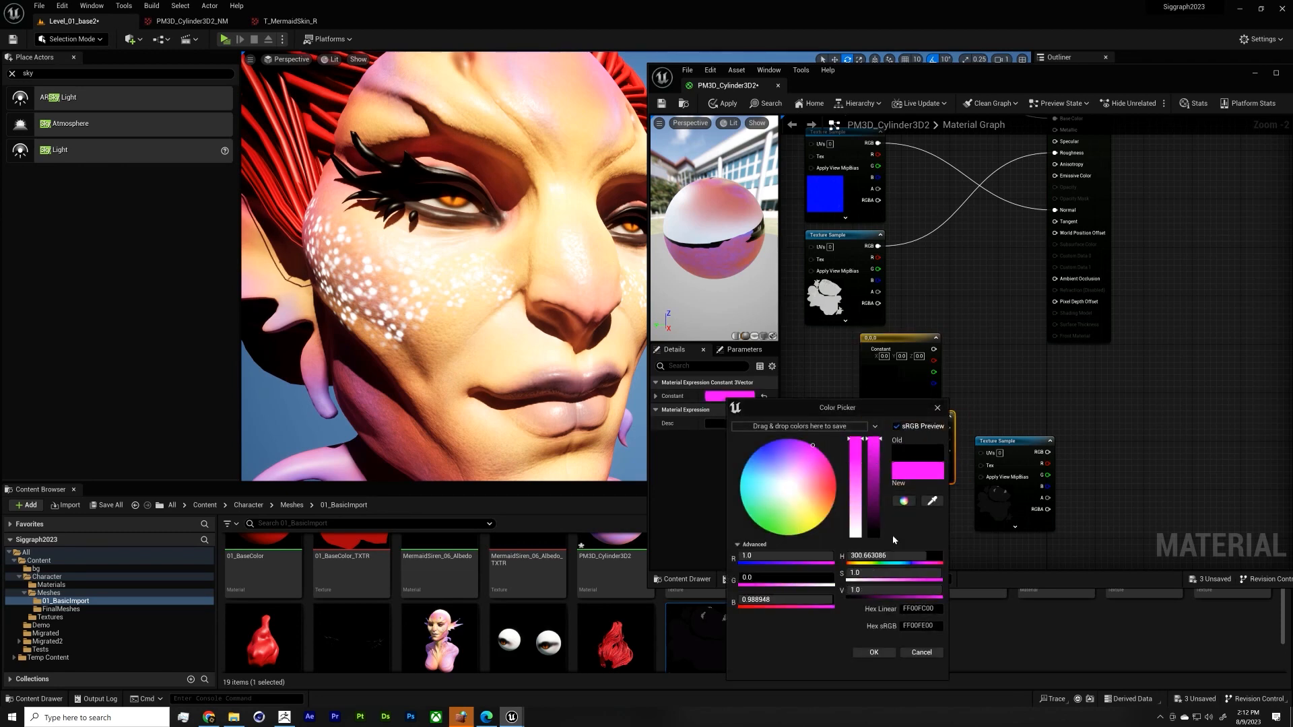
left_click(879, 652)
Step: Add a LinearInterpolate node with the black constant as A, the lower constant as B and the mask texture's RGB as Alpha
left_click_drag(981, 469, 883, 528)
right_click_drag(997, 510, 1002, 474)
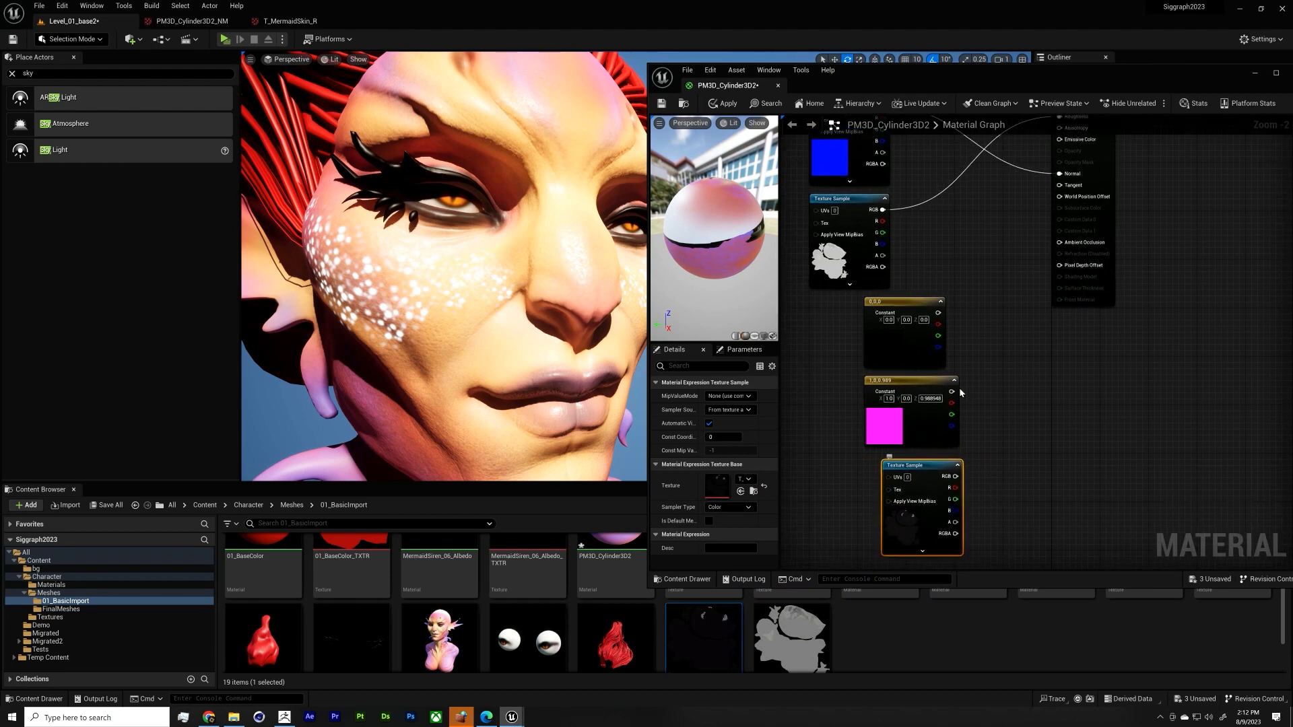
left_click_drag(937, 313, 998, 332)
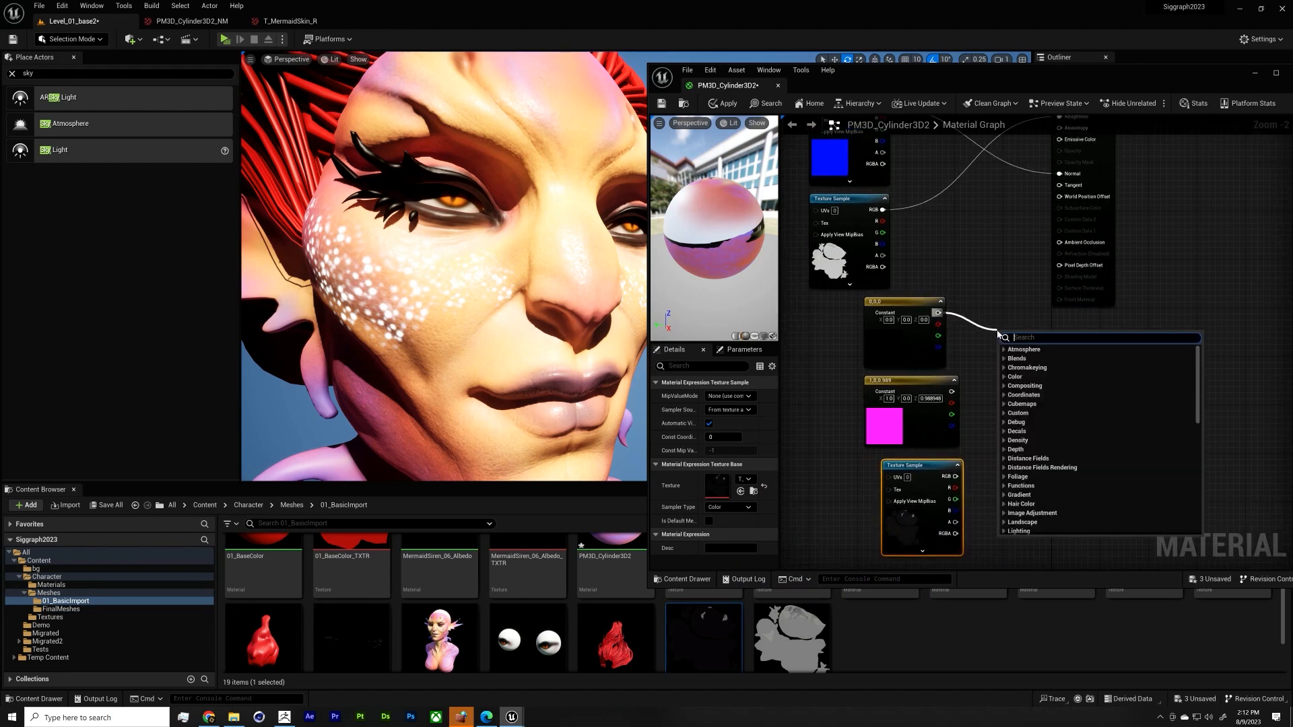
type("ler")
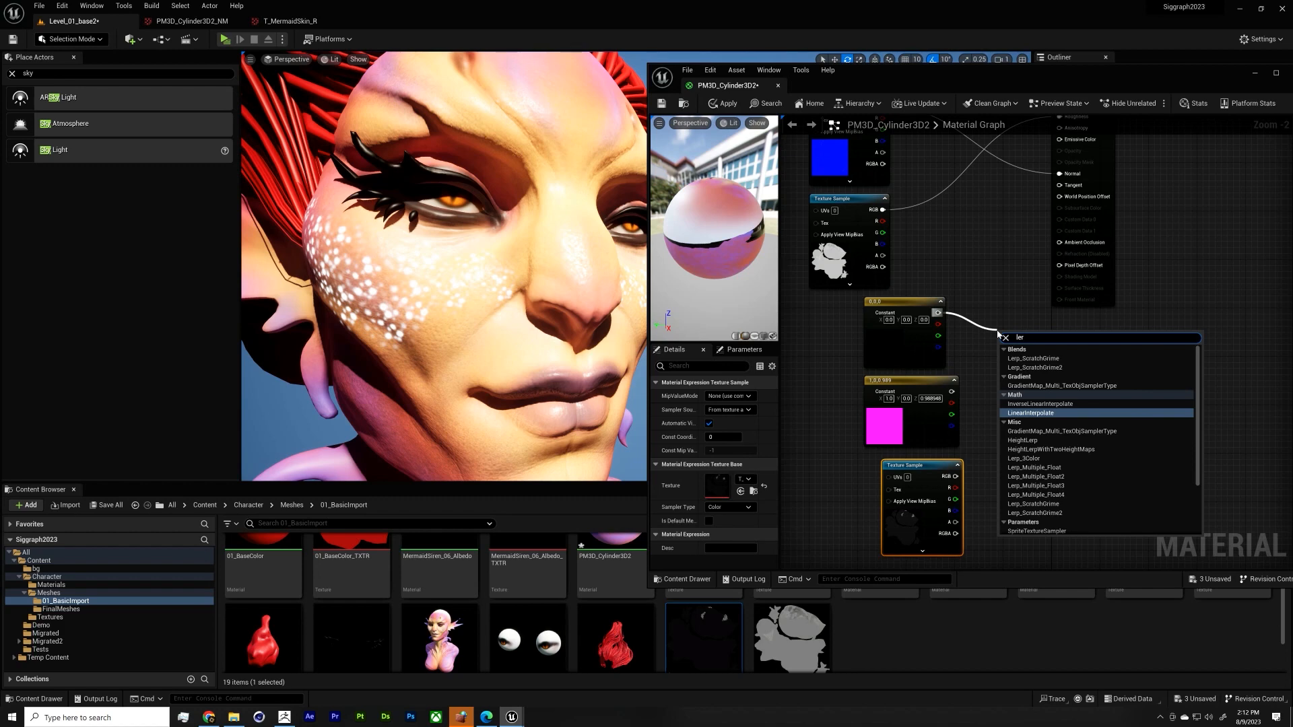
key("Return")
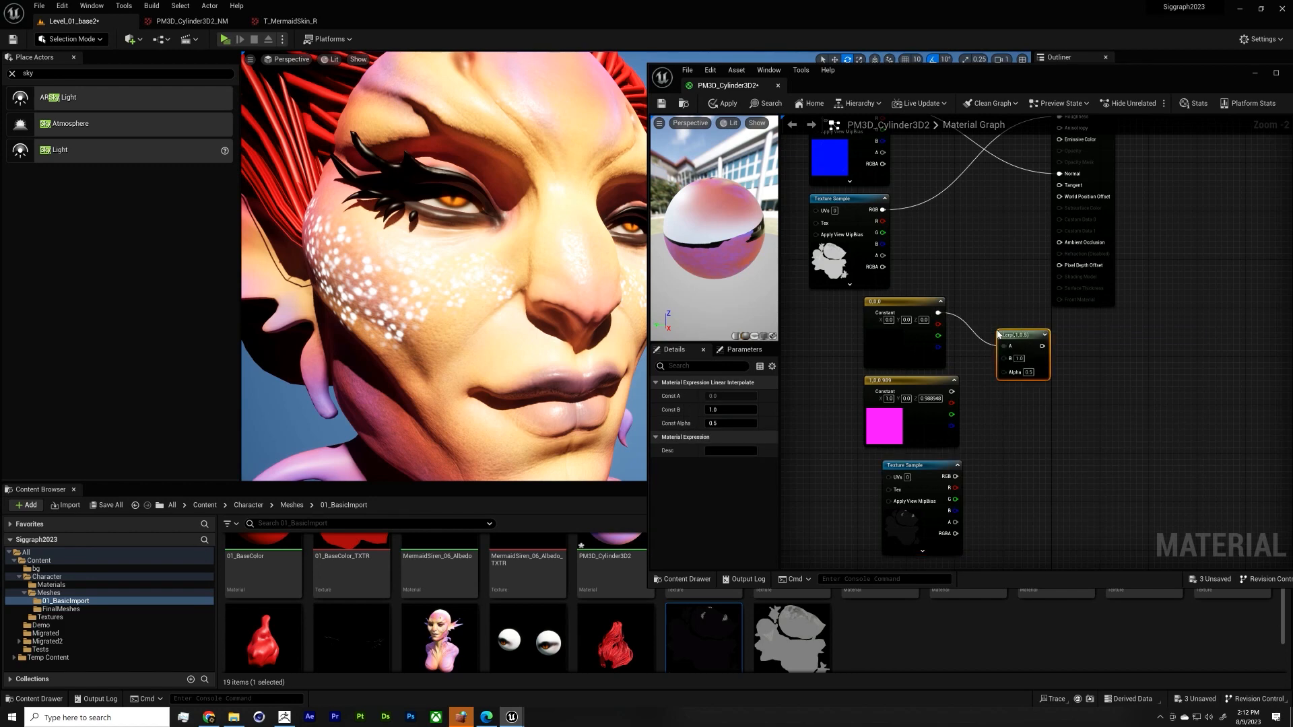
scroll(1010, 345, "up", 2)
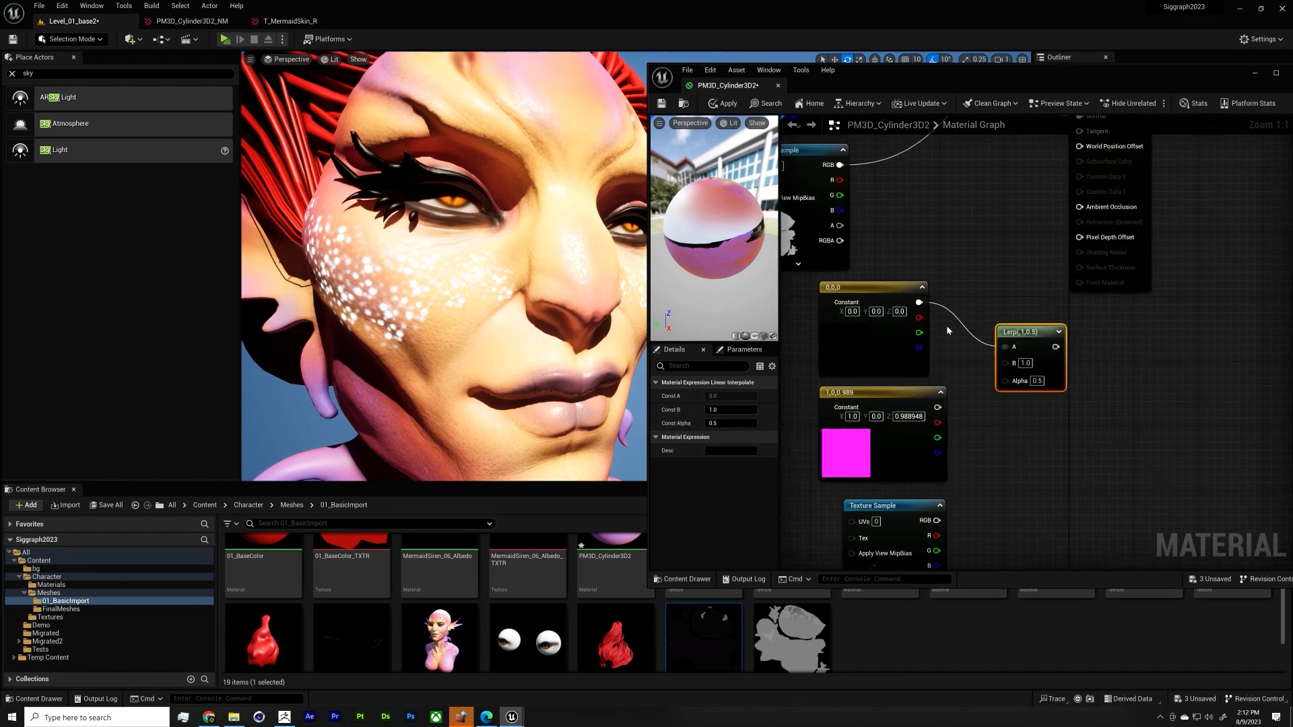
left_click_drag(937, 408, 1006, 362)
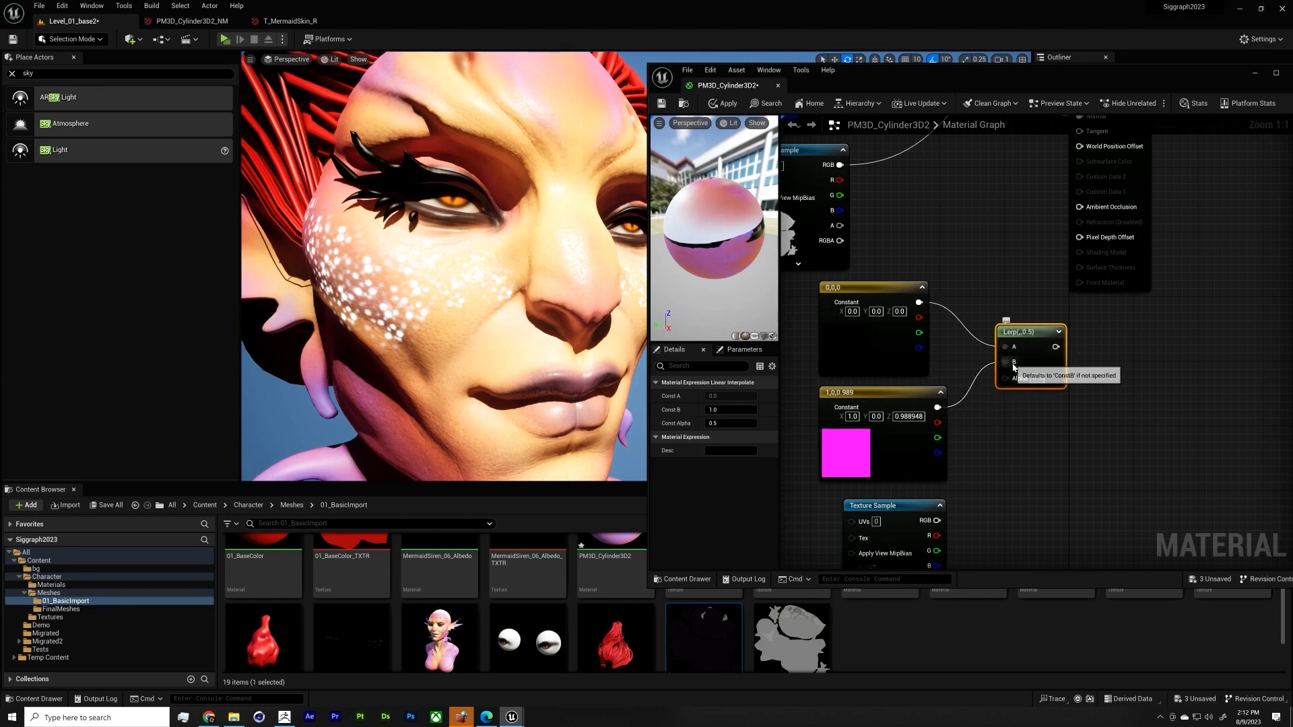
left_click_drag(936, 521, 1005, 378)
Step: Connect the Lerp output to the material's Emissive Color and apply the material
right_click_drag(1072, 386, 1076, 543)
left_click_drag(1045, 503, 1089, 228)
right_click_drag(1028, 314, 1104, 143)
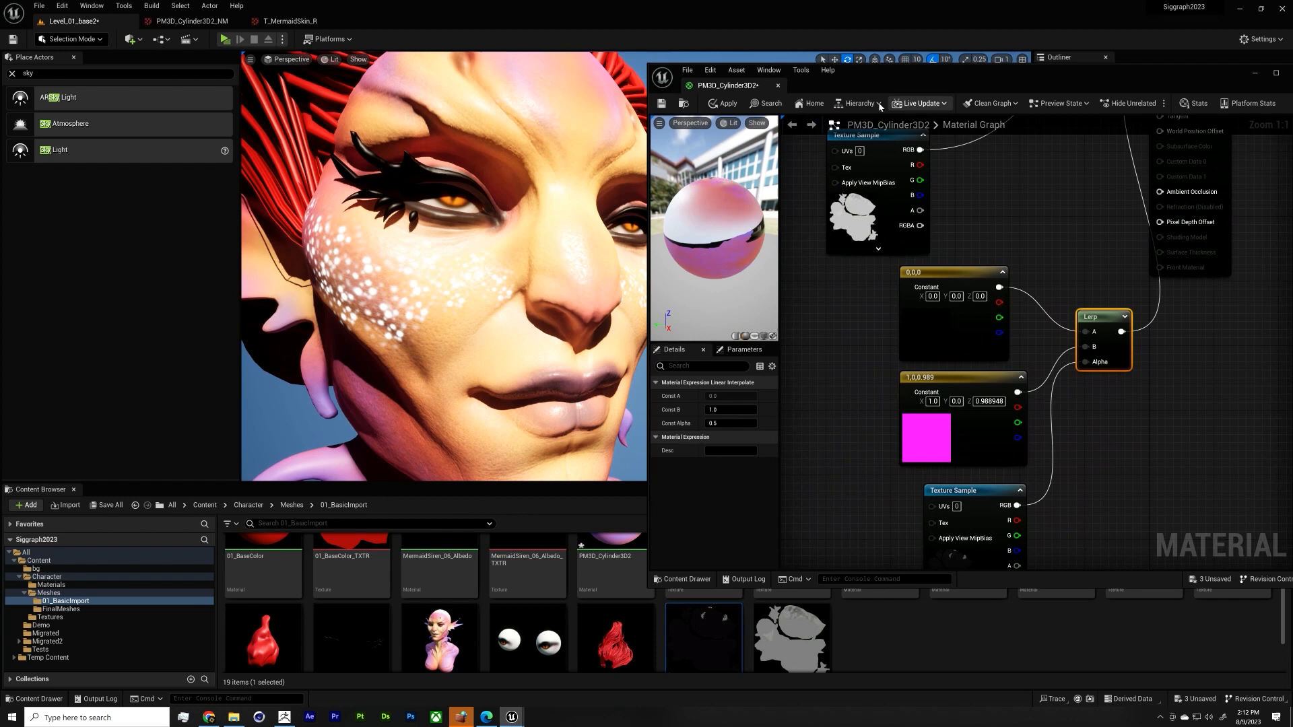
left_click(726, 108)
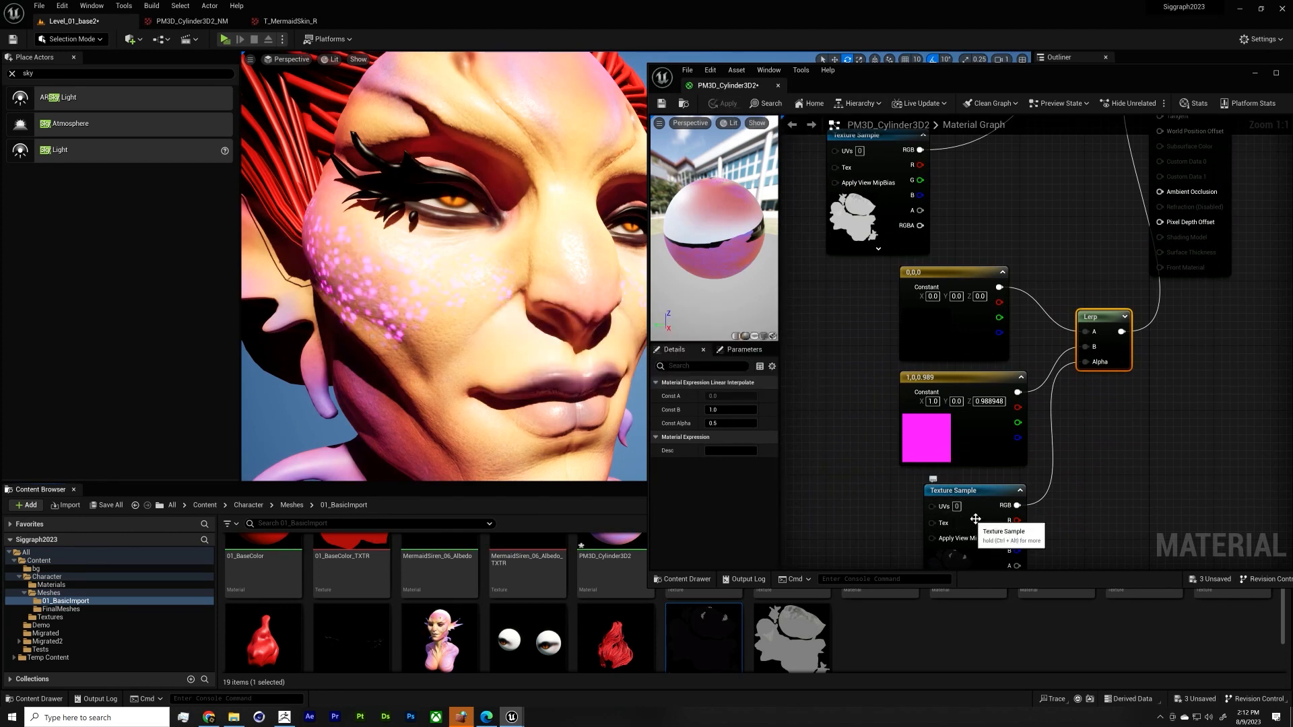
Step: Change the constant feeding the Lerp's B input to blue (0.0, 0.188982, 1.0) and apply the material
right_click_drag(1098, 322, 1121, 391)
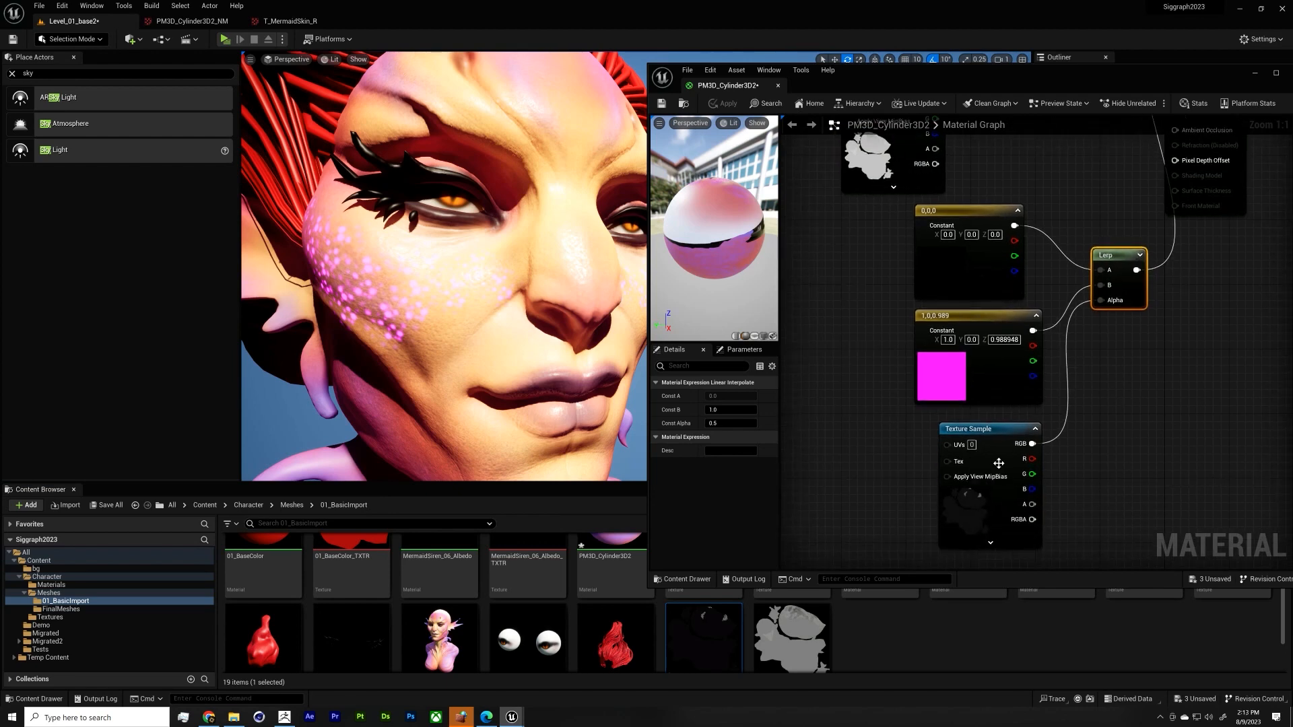
left_click(946, 374)
left_click(733, 397)
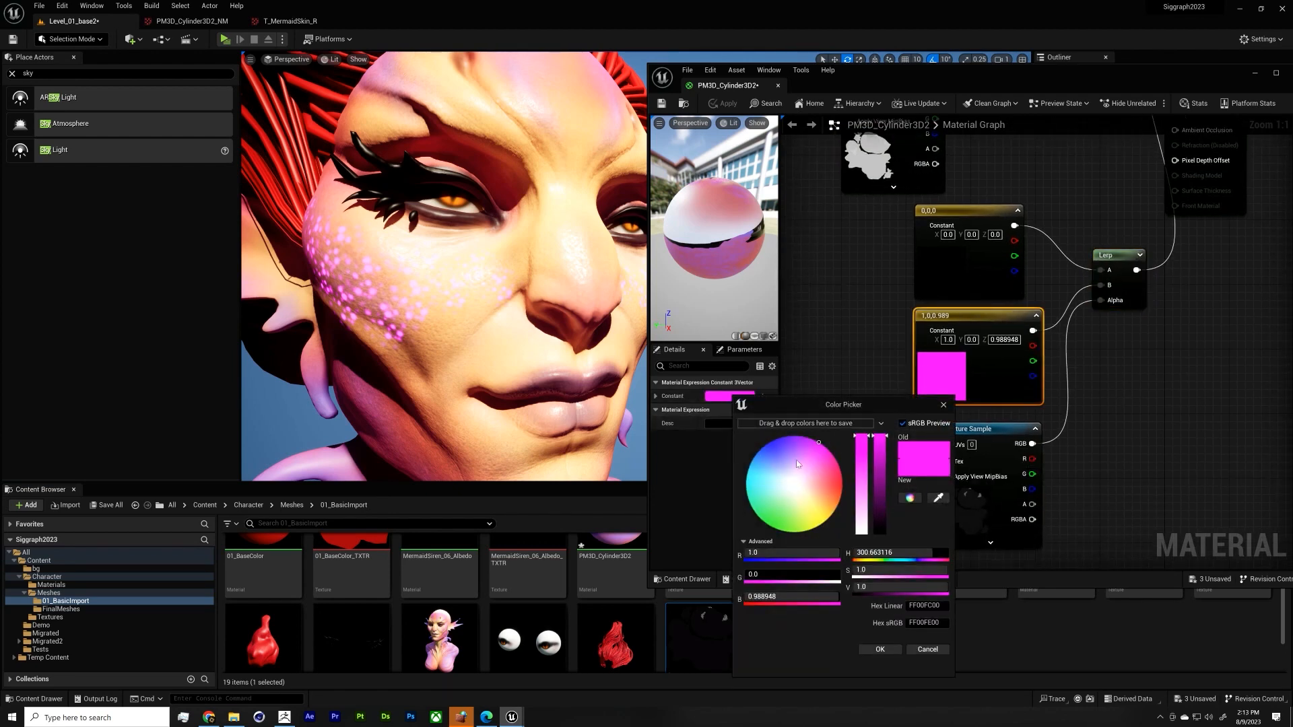
left_click(763, 447)
left_click(880, 649)
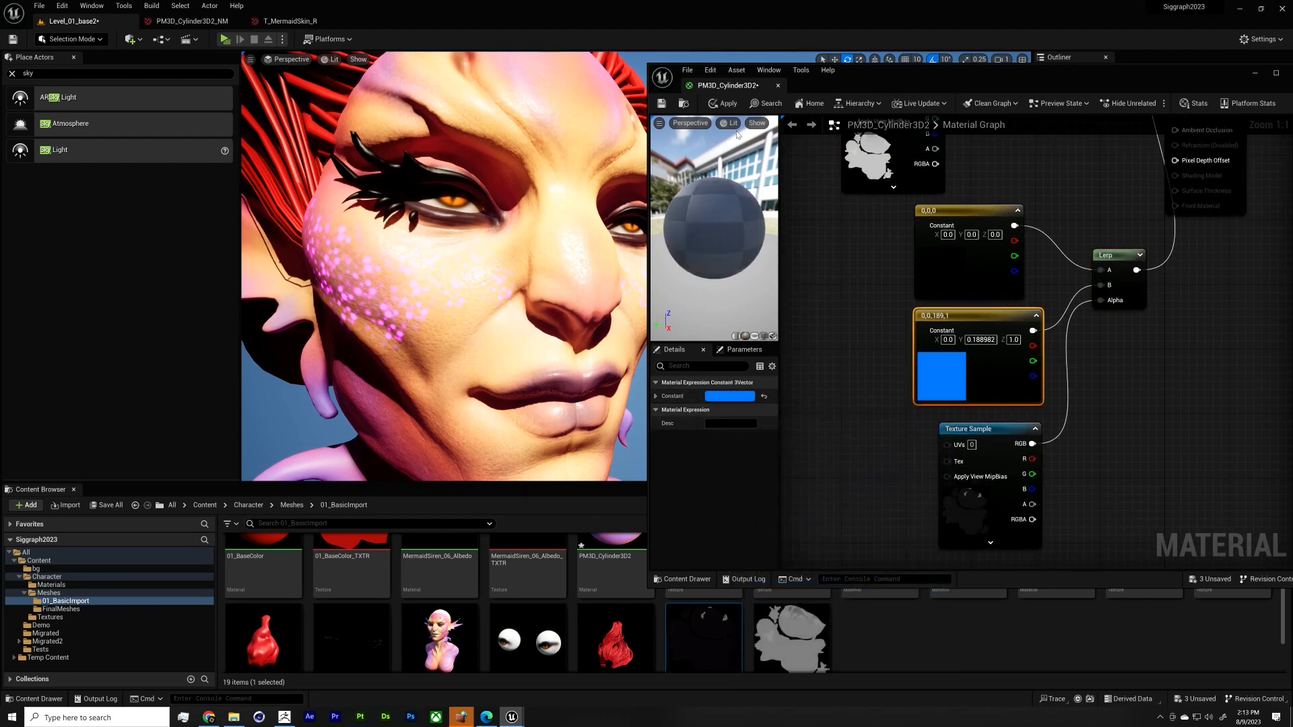
left_click(727, 104)
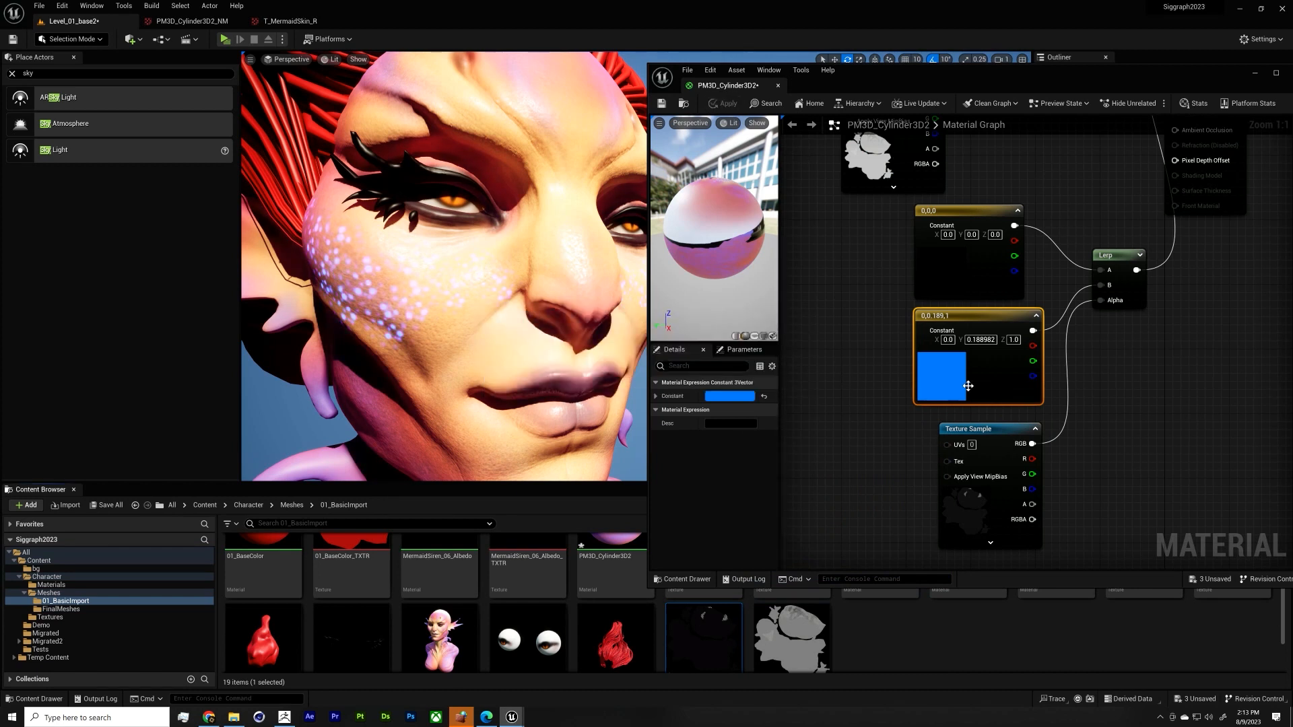
Step: Change the constant feeding the Lerp's B input to yellow-green (0.359122, 1.0, 0.0) and apply the material
left_click(730, 396)
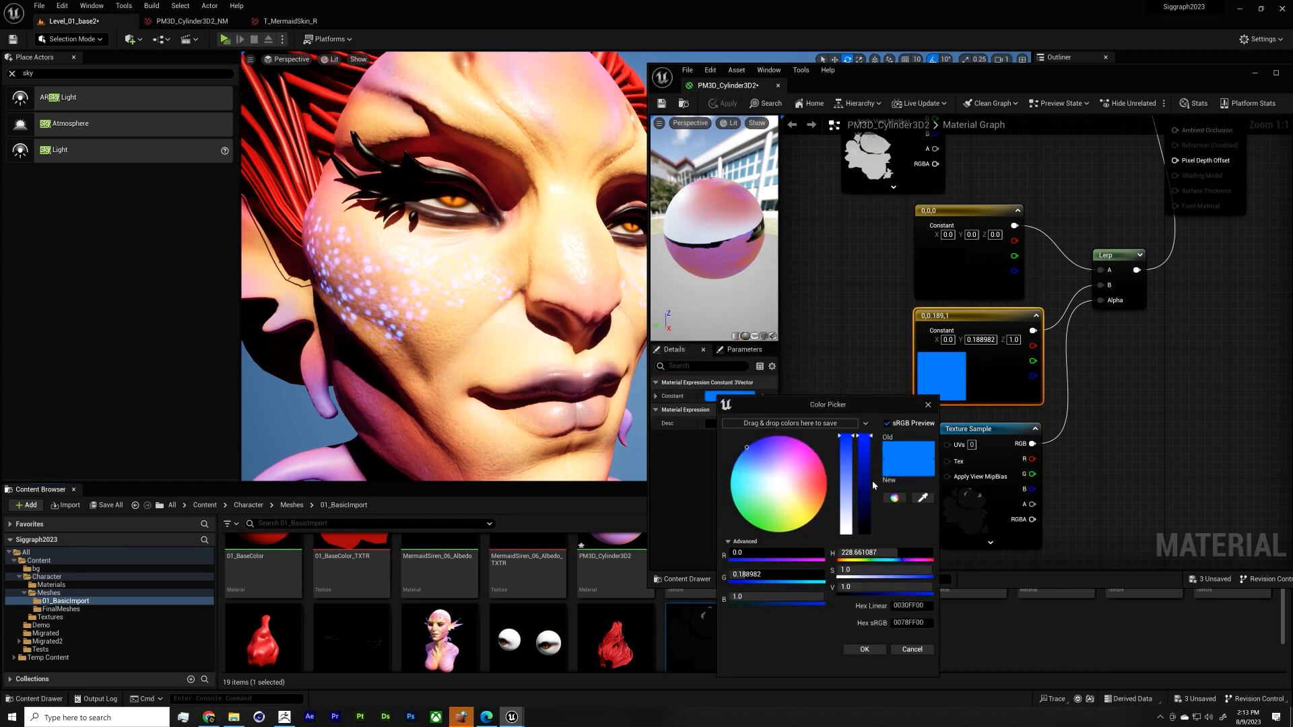
left_click_drag(774, 515, 785, 530)
left_click(864, 650)
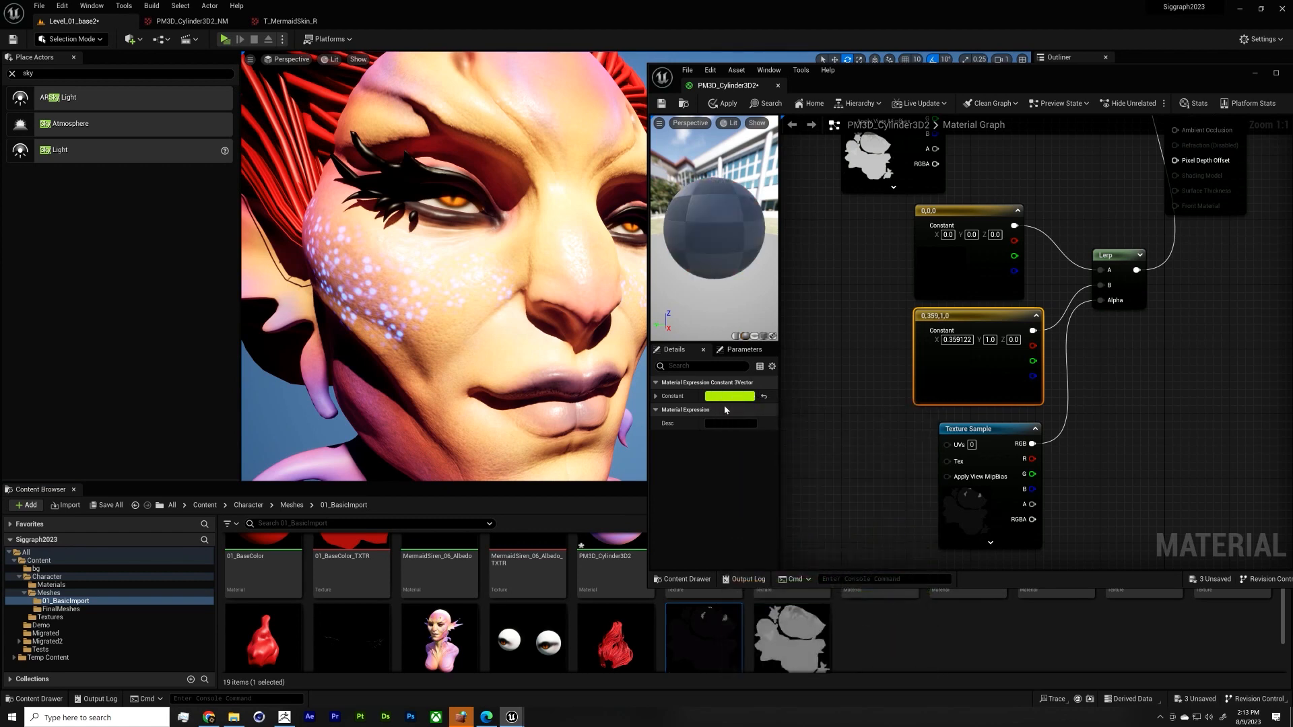
left_click(719, 104)
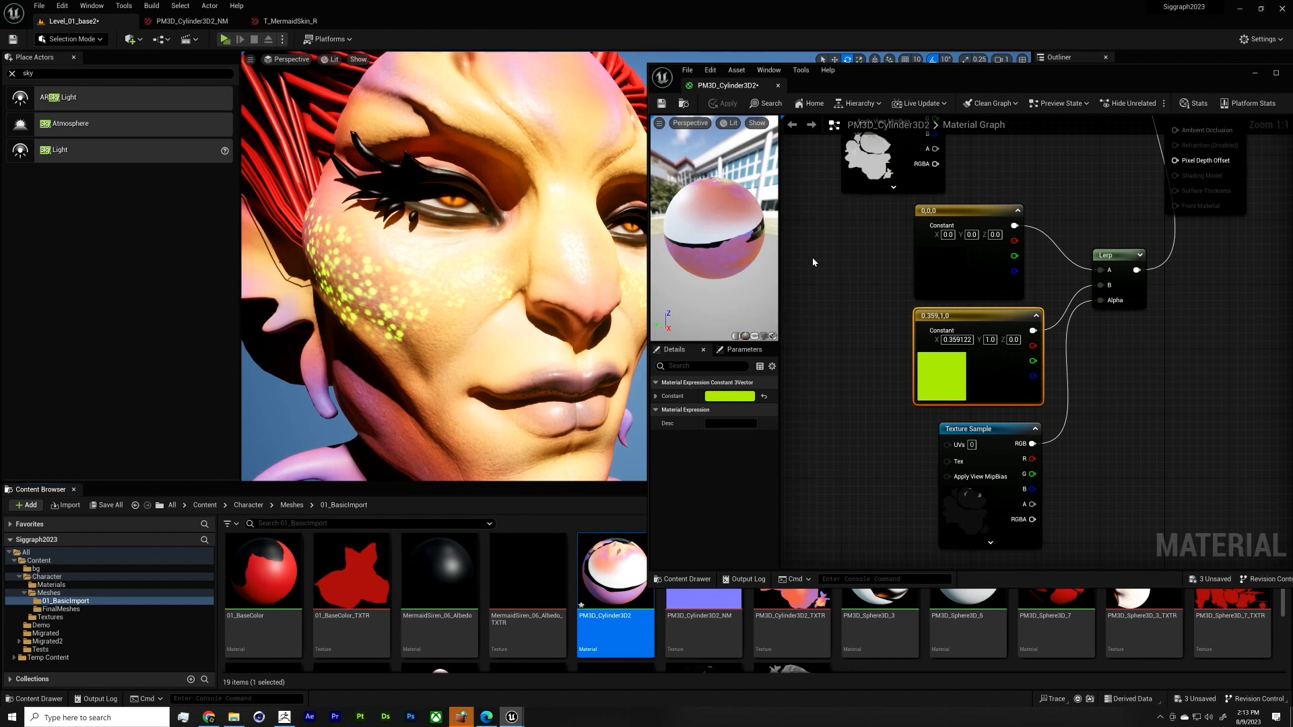
Step: Save the PM3D_Cylinder3D2 material and close its editor
right_click_drag(1165, 379, 1074, 494)
scroll(1075, 494, "down", 2)
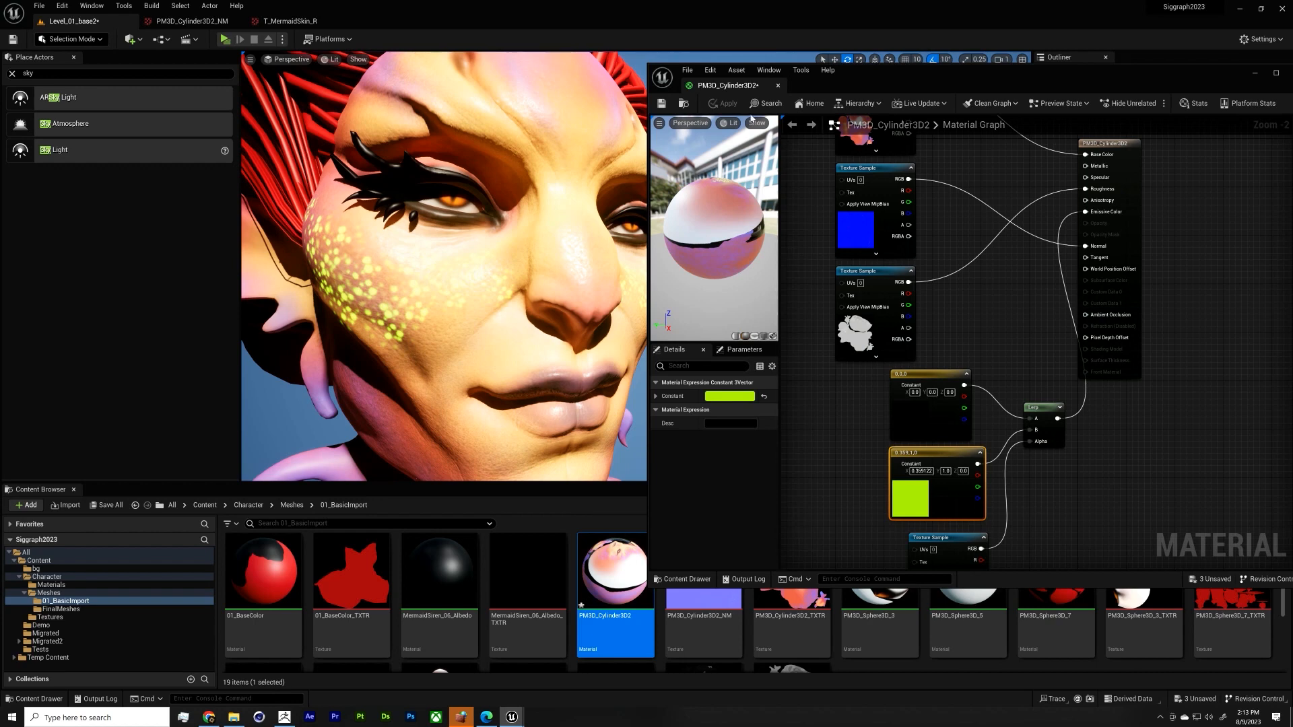
left_click(661, 103)
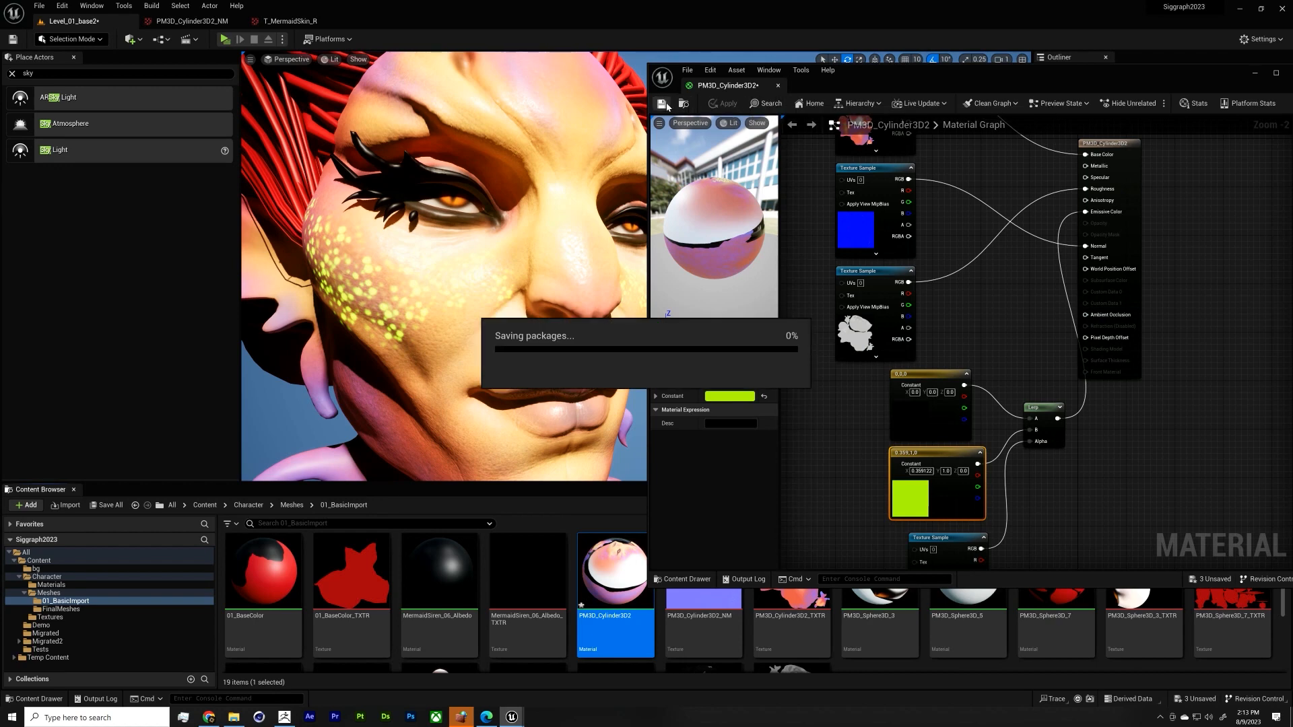
left_click_drag(1164, 68, 1083, 76)
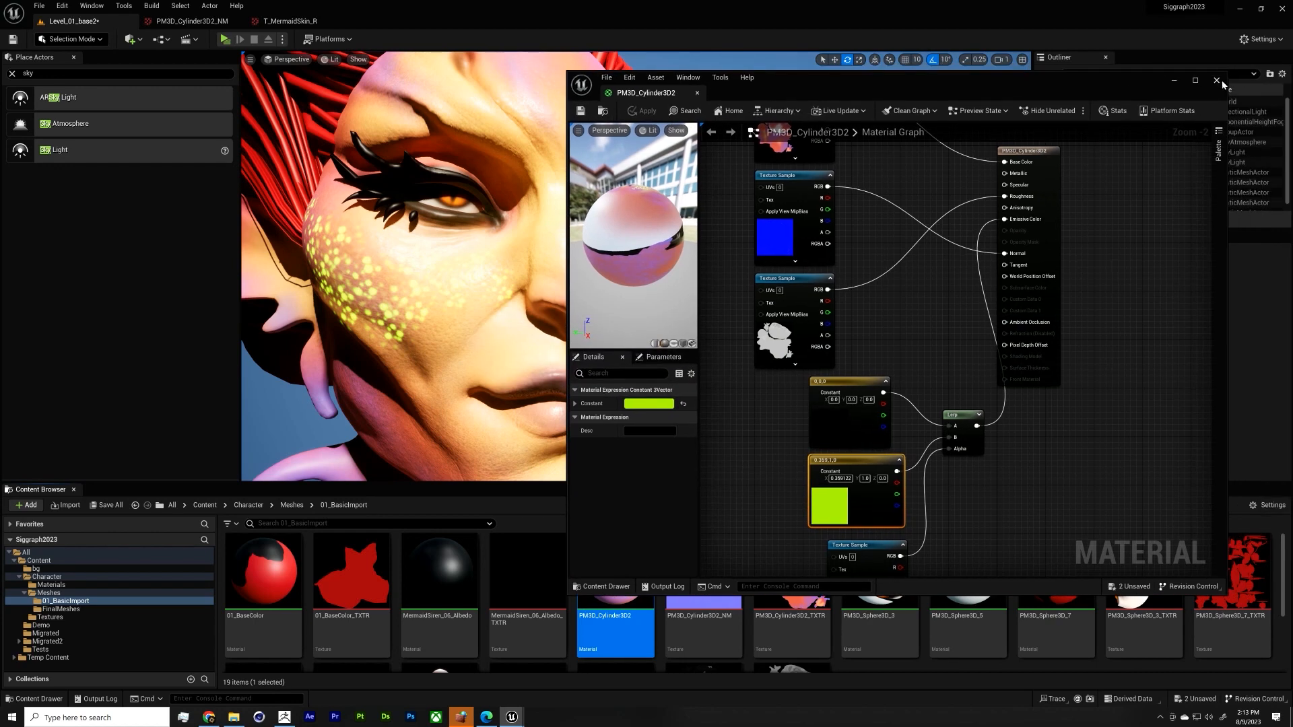
left_click(1220, 80)
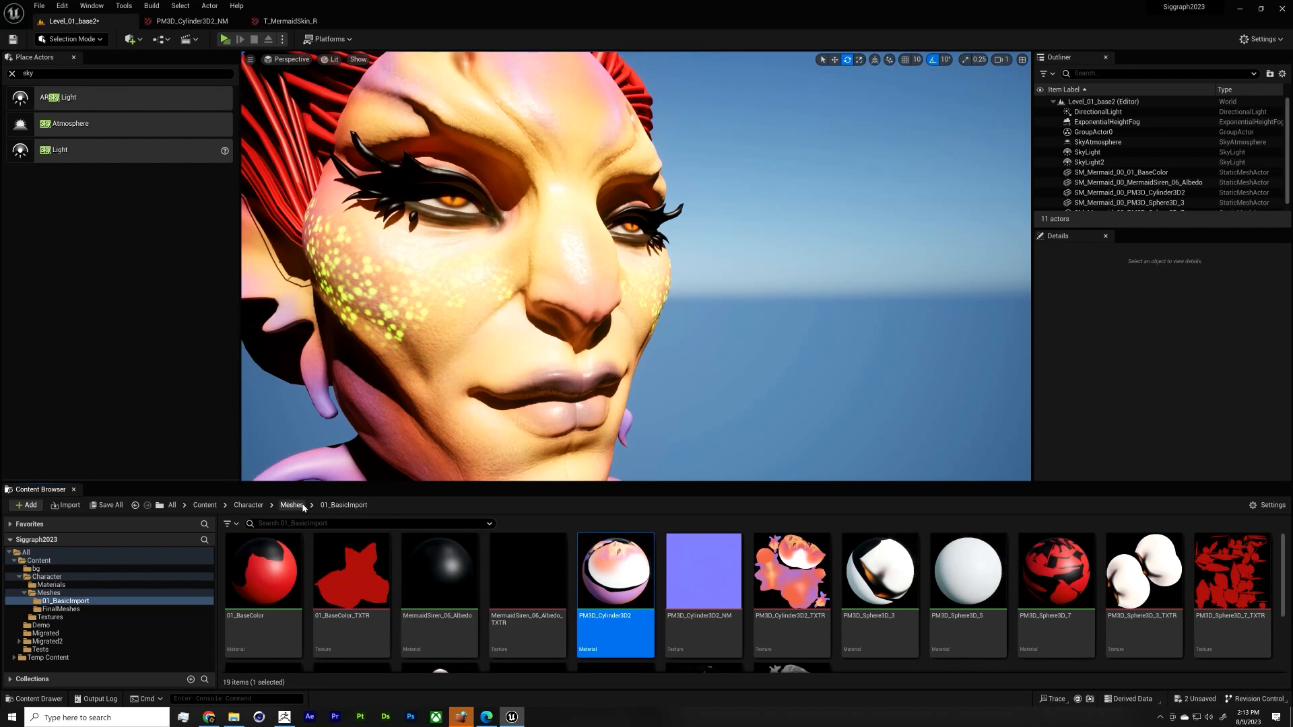
Step: Save all remaining unsaved content, including Level_01_base2 and T_MermaidSkin_A
left_click(249, 505)
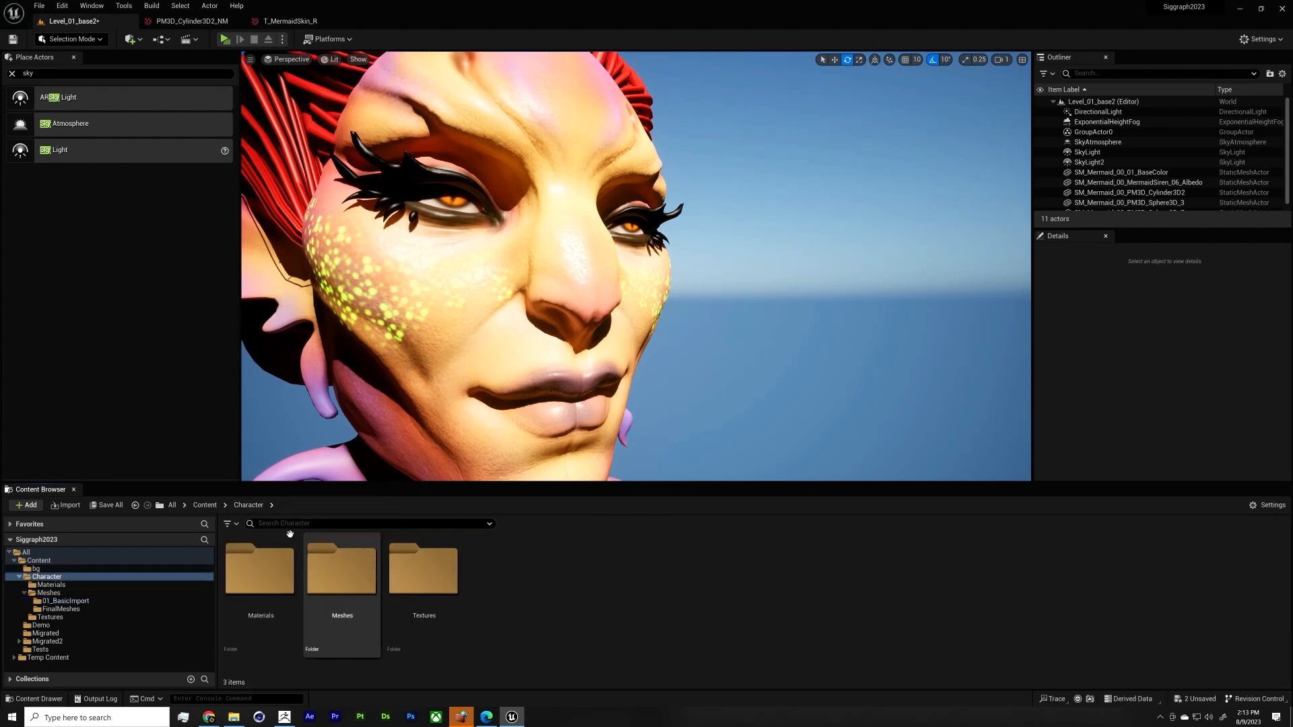
left_click(106, 505)
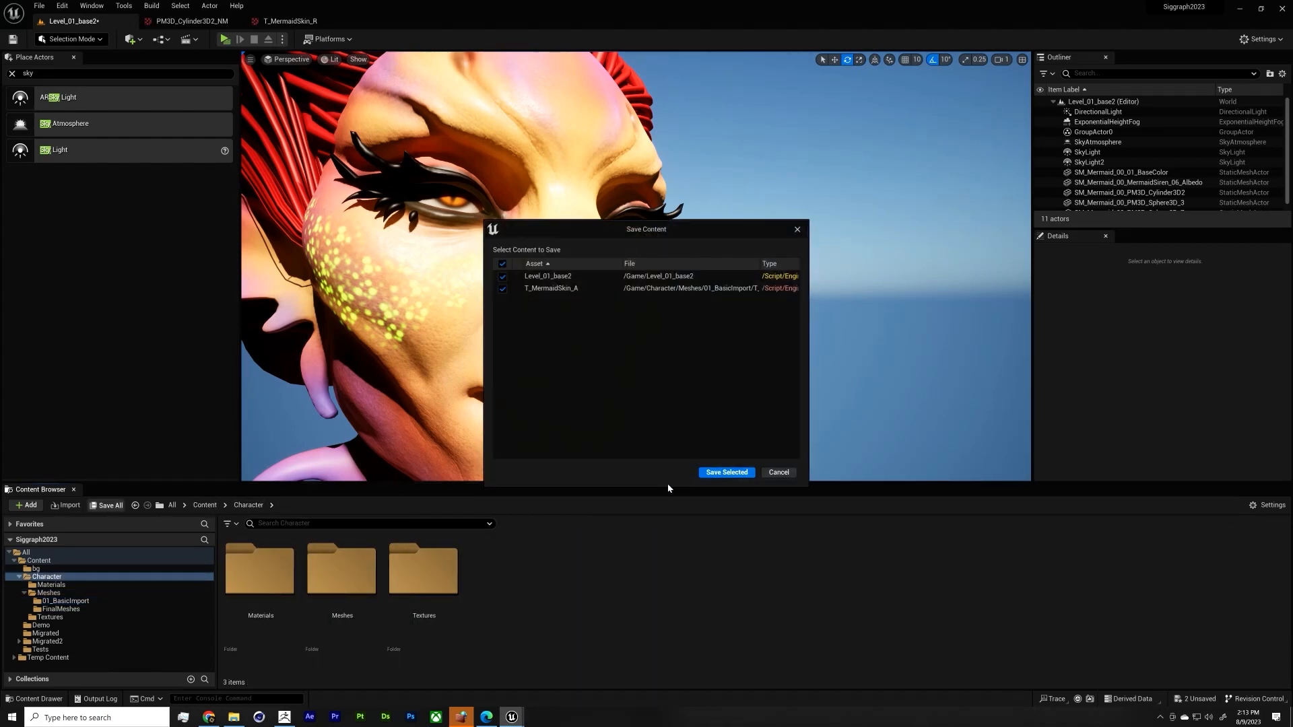
left_click(725, 475)
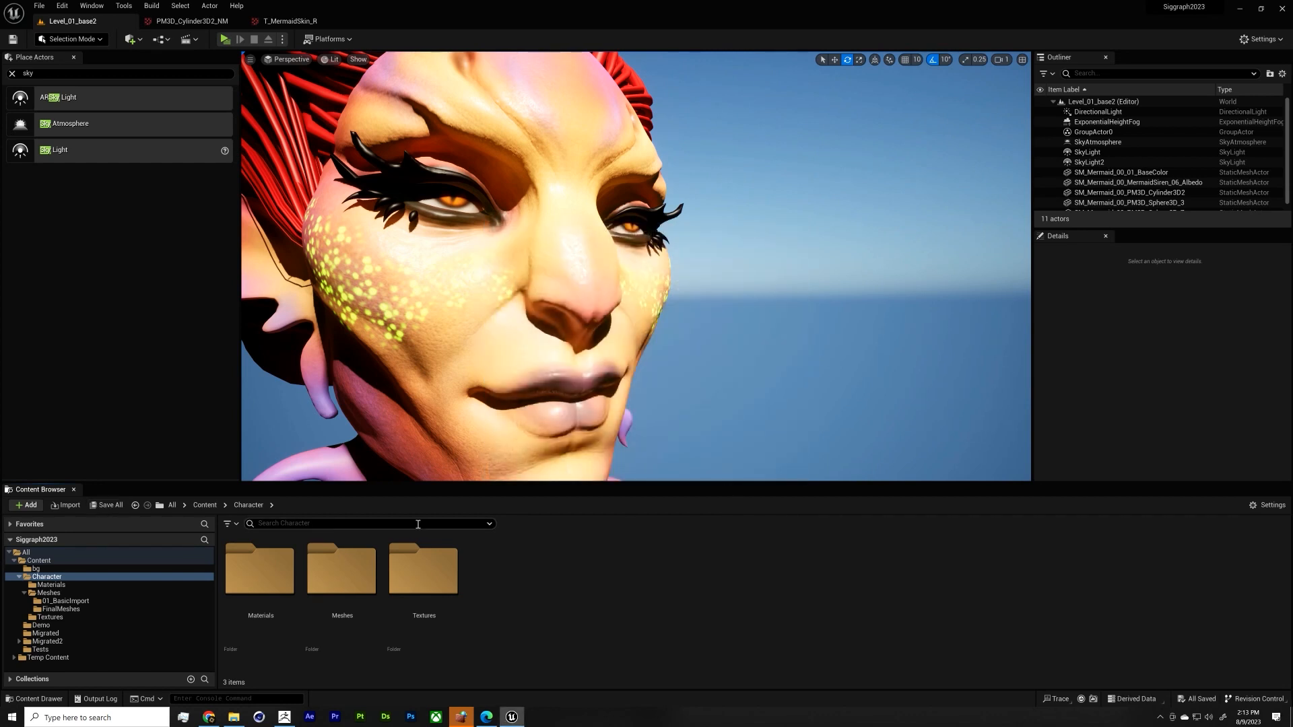
Step: Open the Level_02_NoLights level from the Content folder and inspect the backdrop plane behind the mermaid
left_click(213, 506)
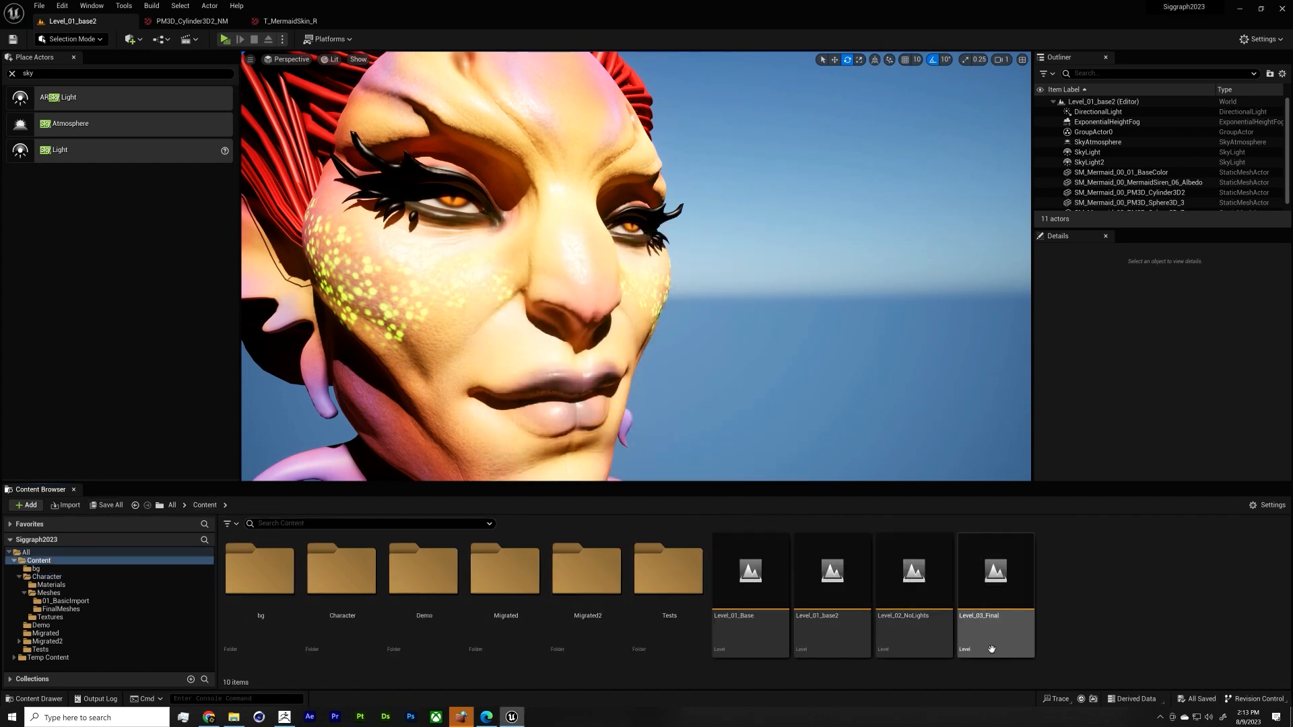
double_click(931, 623)
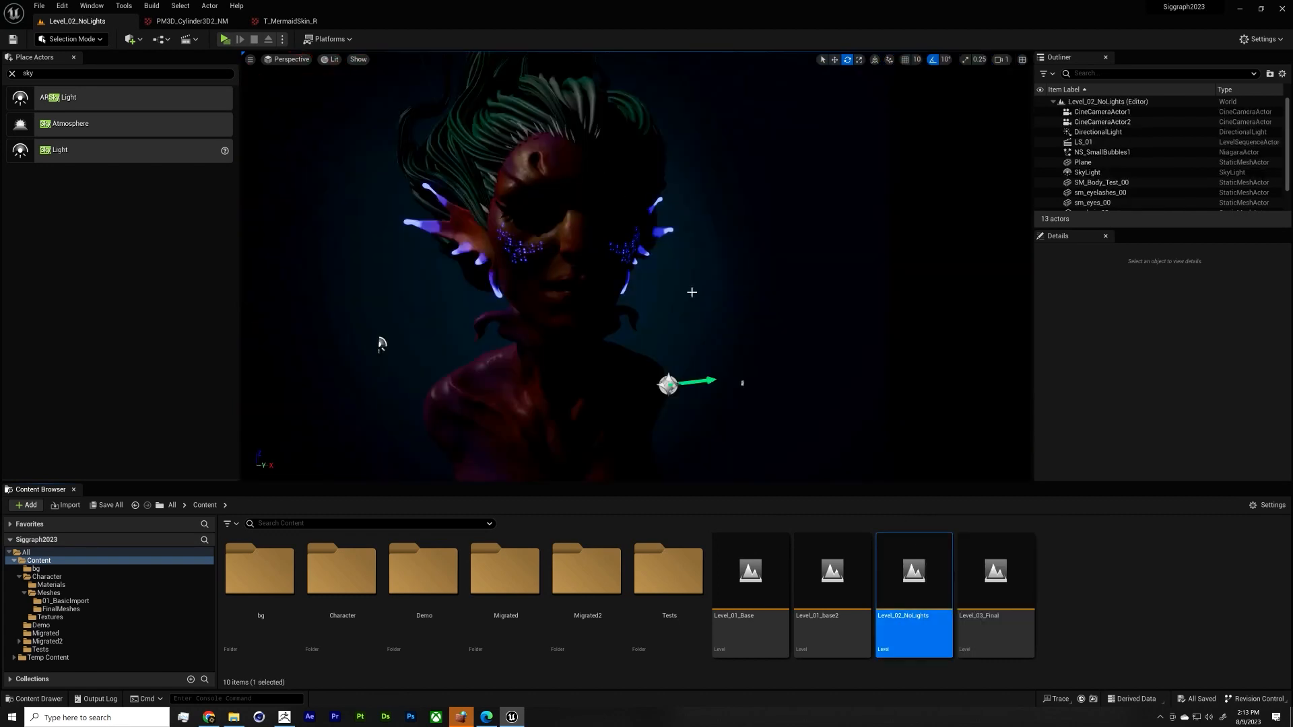
scroll(382, 344, "down", 4)
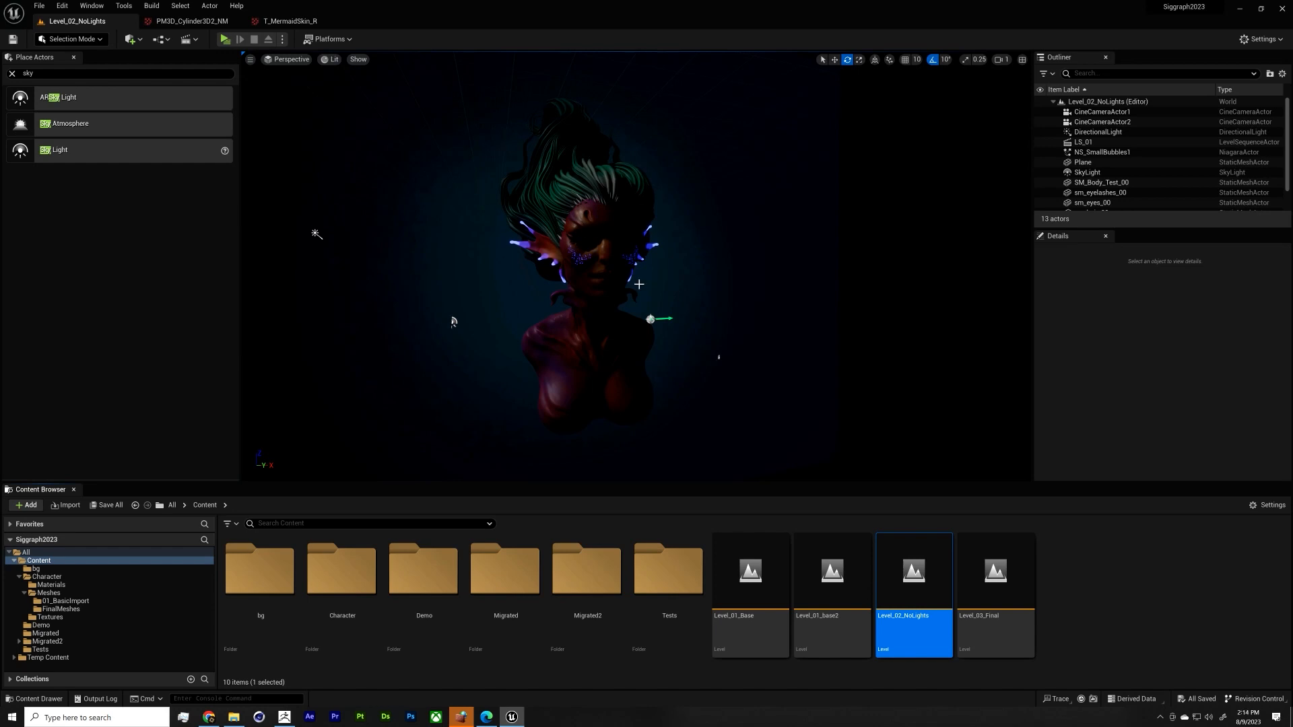
left_click(760, 204)
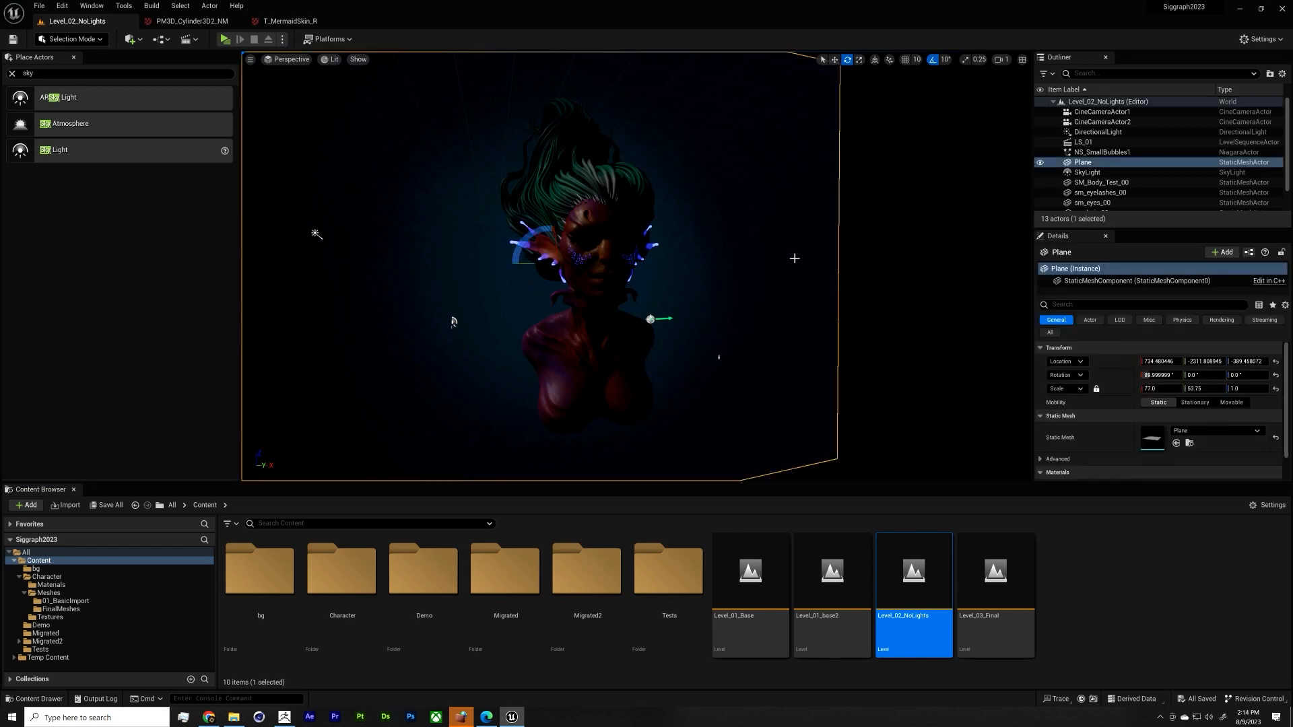
scroll(795, 259, "down", 5)
left_click_drag(802, 268, 658, 142, "alt")
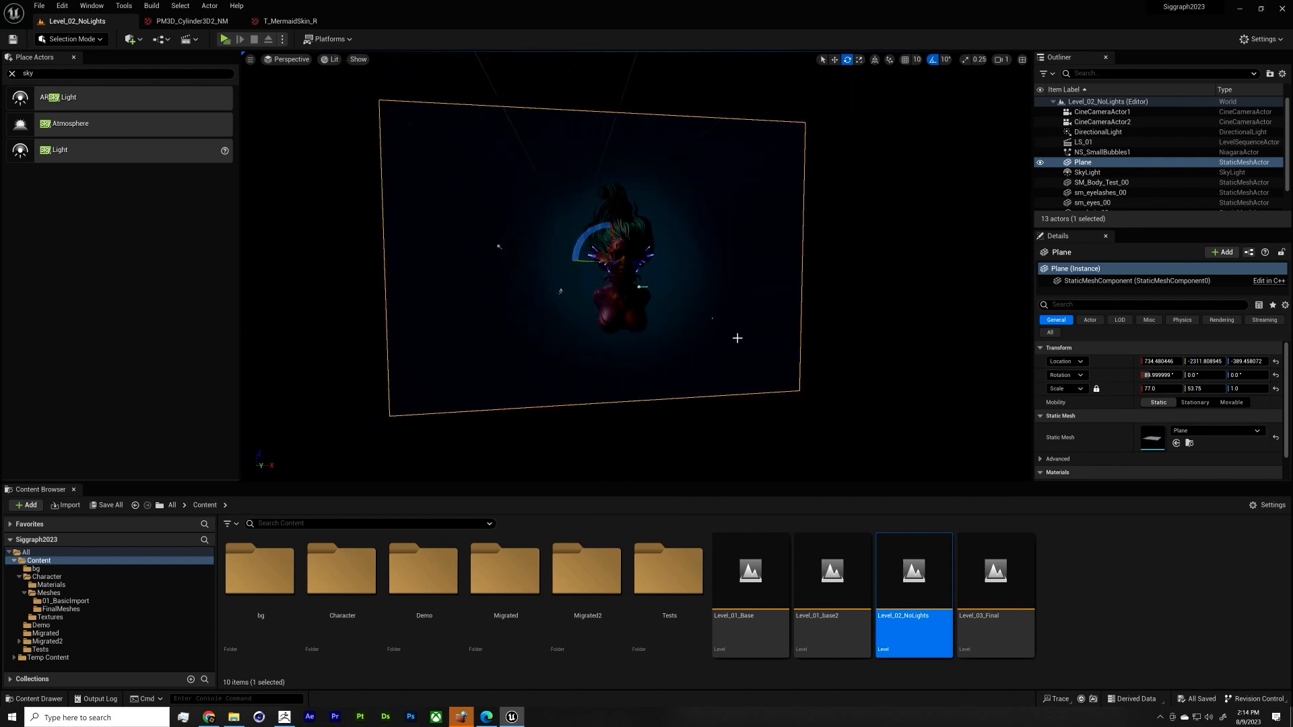
scroll(652, 356, "up", 5)
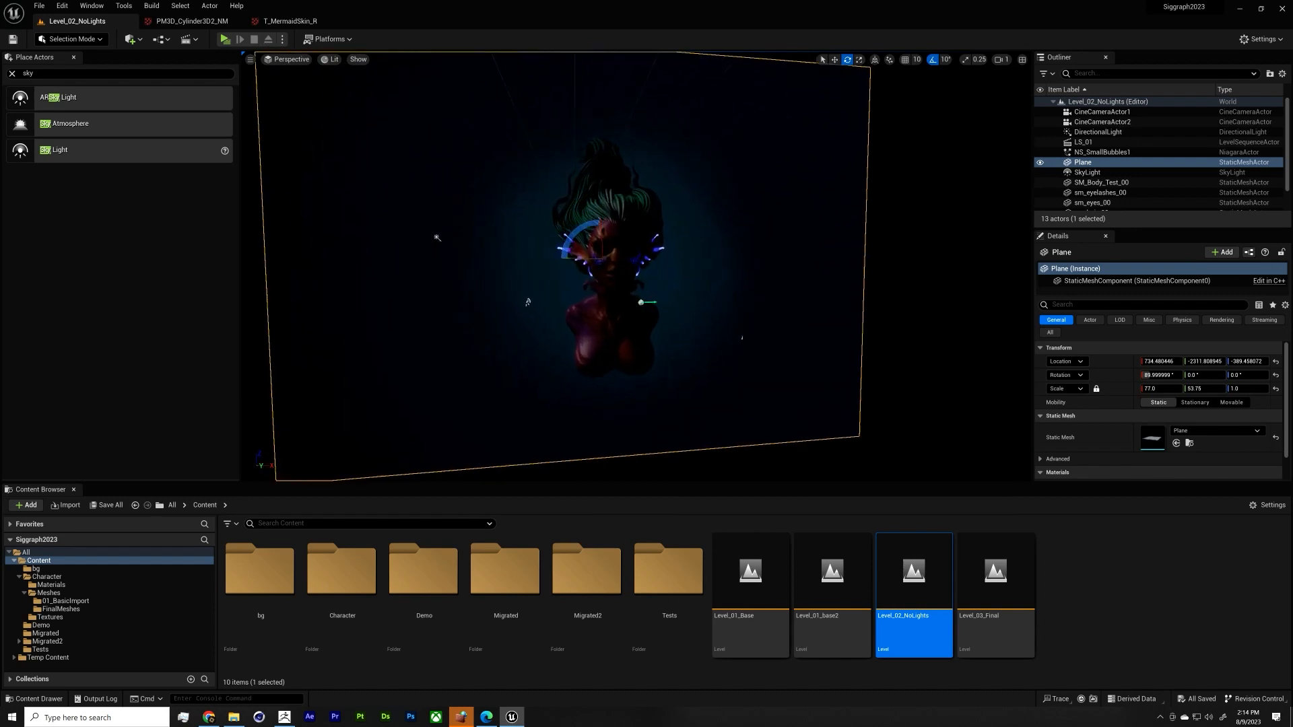
mouse_move(596, 357)
left_mouse_down("alt")
mouse_move(700, 357)
mouse_move(609, 358)
left_mouse_up("alt")
left_click_drag(697, 359, 410, 235, "alt")
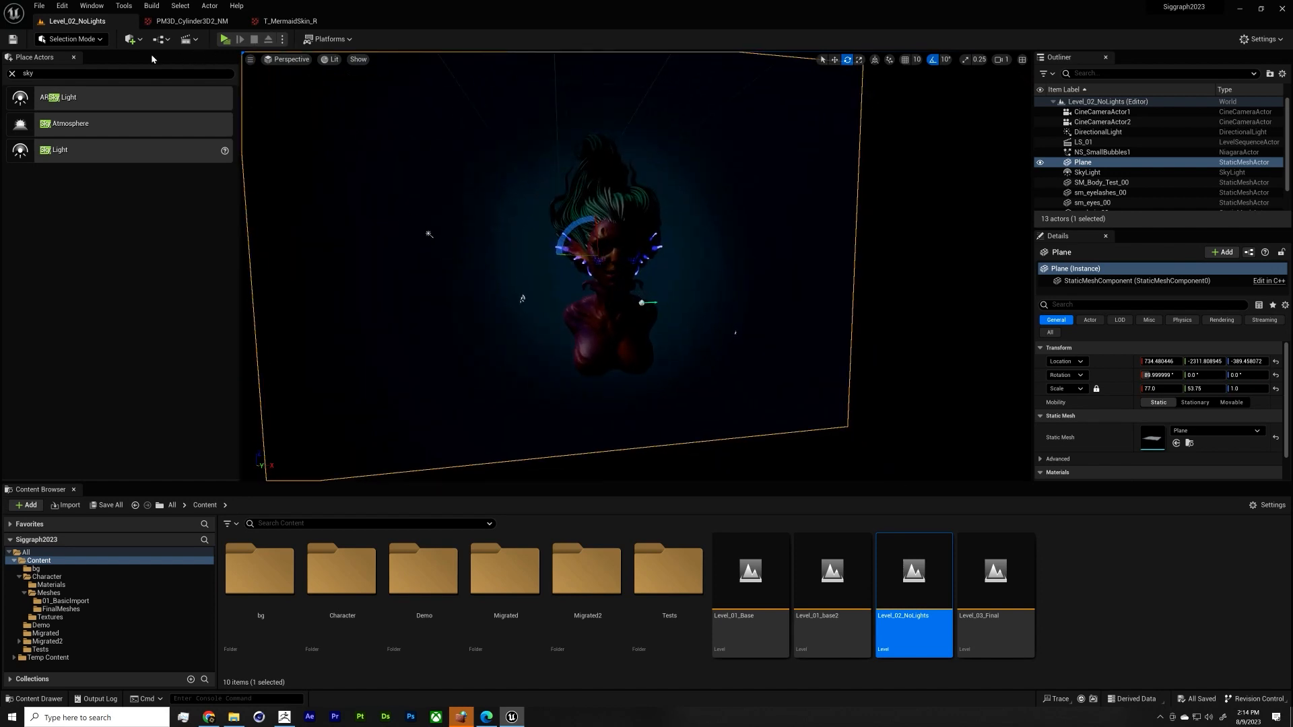
Step: Clear the actor search, place a Spot Light in the level and move it up in front of the mermaid
left_click(12, 74)
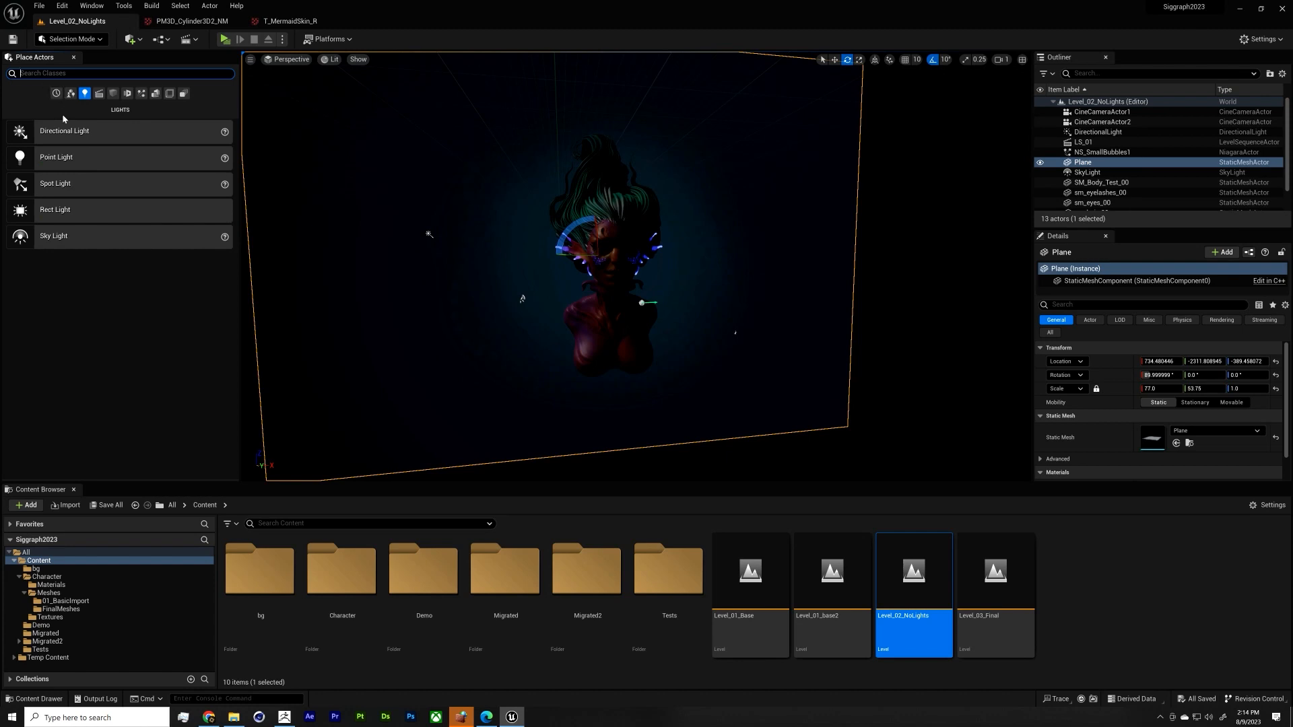
left_click(86, 95)
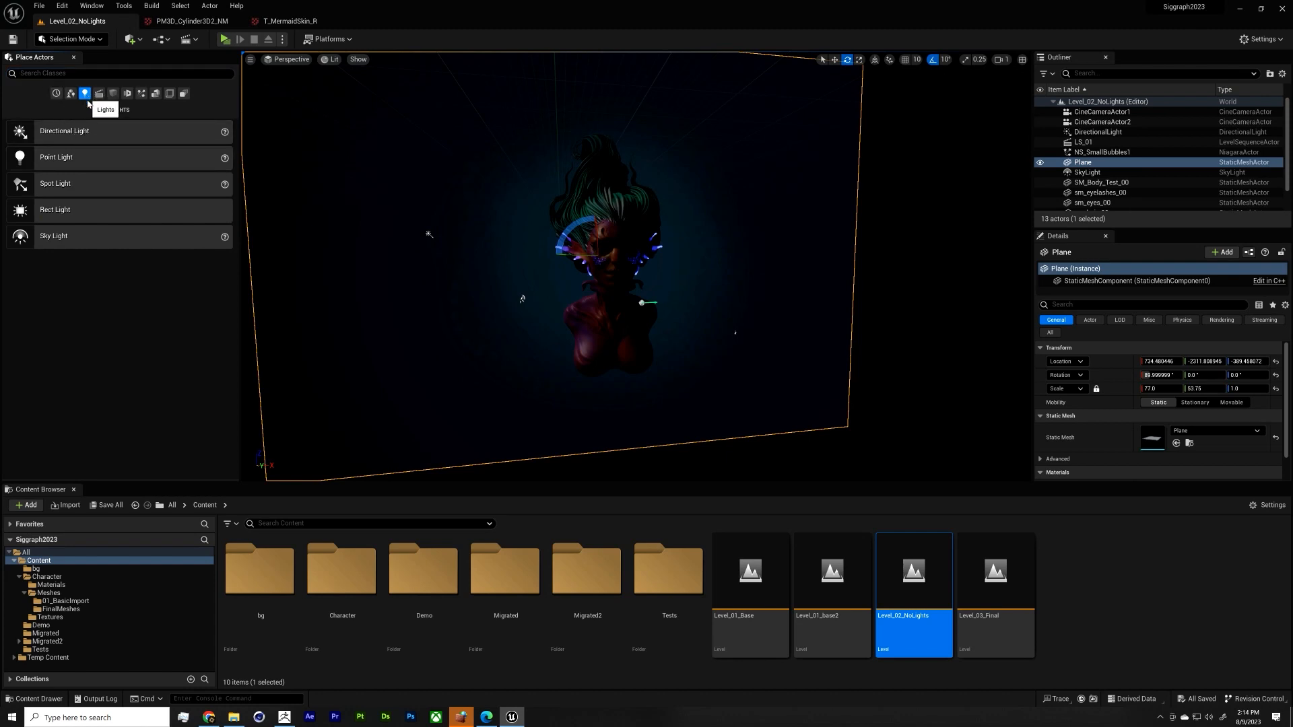
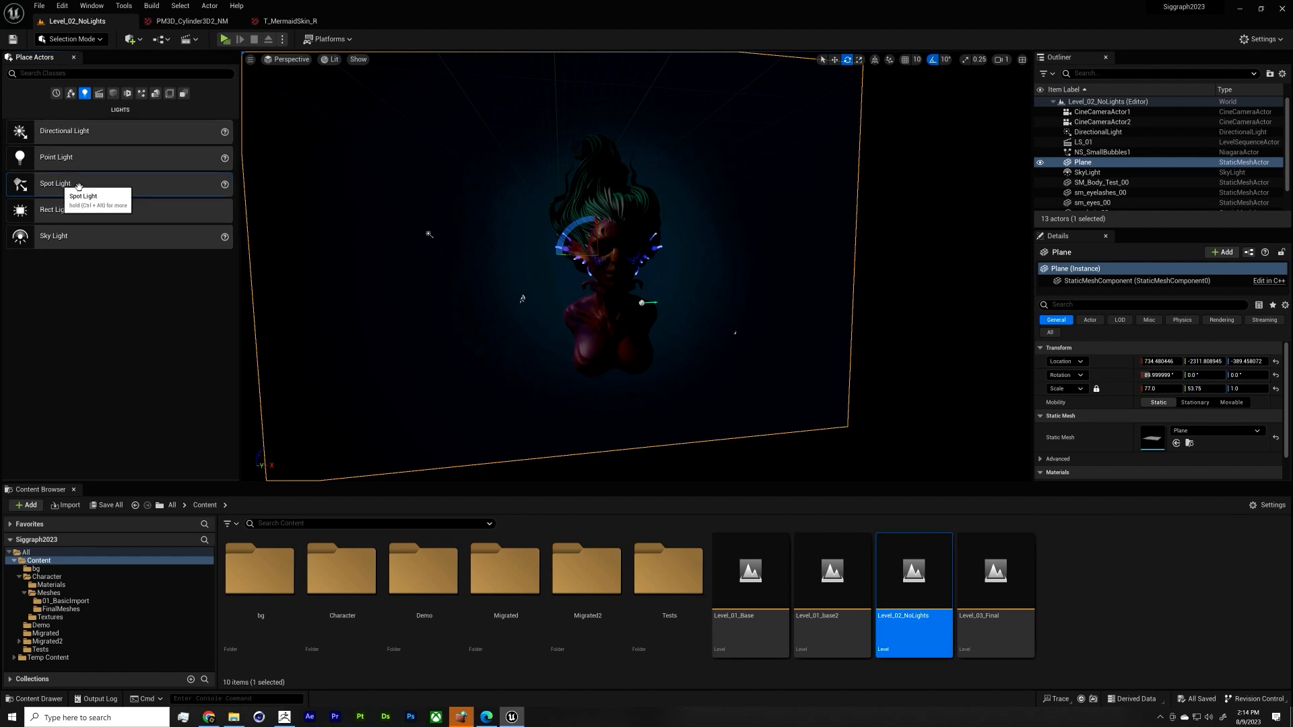
left_click_drag(71, 185, 848, 338)
key("w")
left_click_drag(616, 316, 756, 194)
key("e")
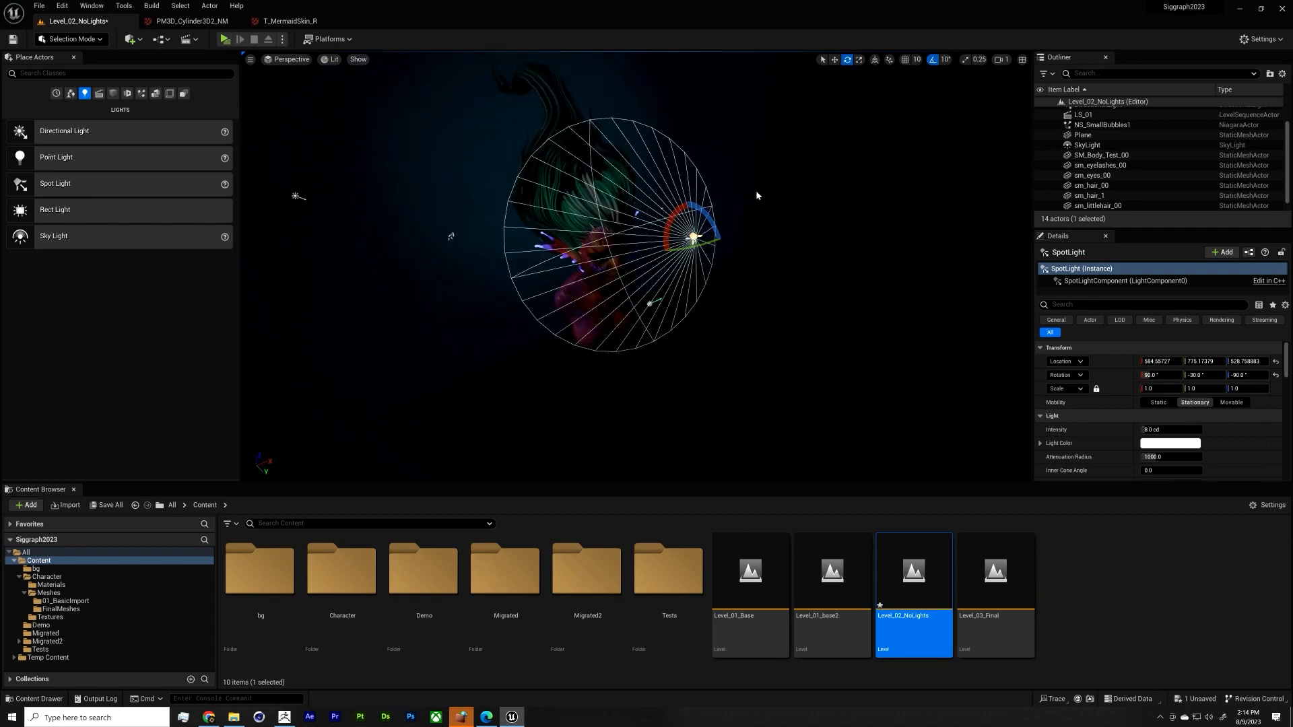
Step: Move the spot light to about X 231 and rotate it to aim down at the mermaid's face
key("w")
left_click_drag(723, 240, 596, 277, "alt")
key("e")
mouse_move(633, 213)
left_mouse_down()
mouse_move(599, 222)
mouse_move(611, 219)
left_mouse_up()
left_click_drag(611, 218, 687, 292, "alt")
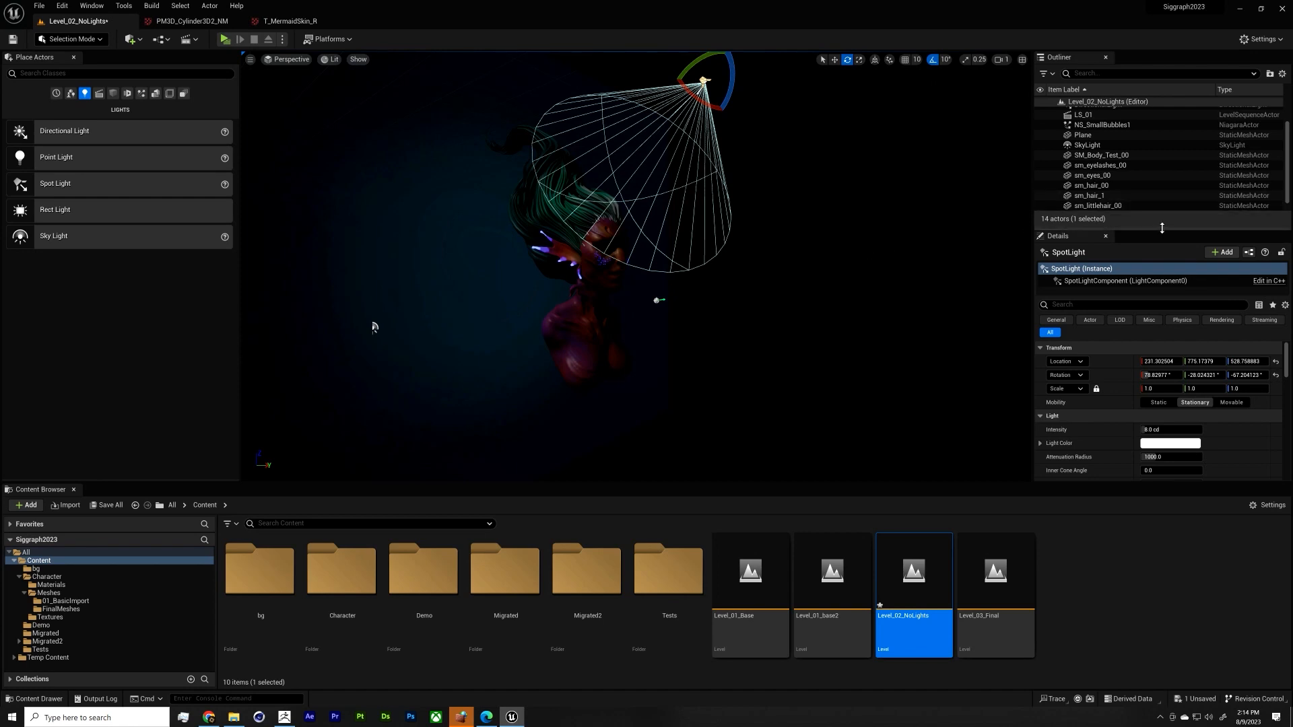
Step: Set the spot light's Attenuation Radius to about 3251.56 and its Intensity to 500 cd
left_click_drag(1163, 234, 1163, 138)
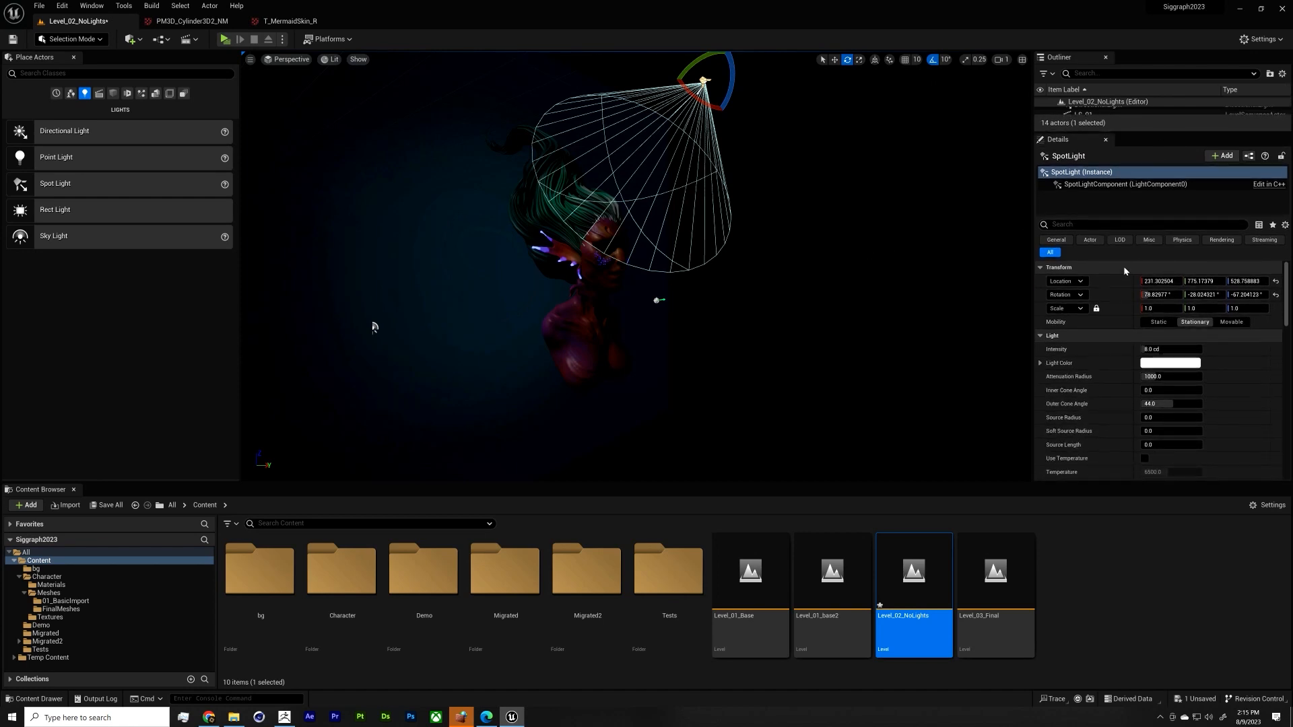
left_click_drag(1168, 349, 1174, 348)
left_click_drag(1164, 349, 1167, 349)
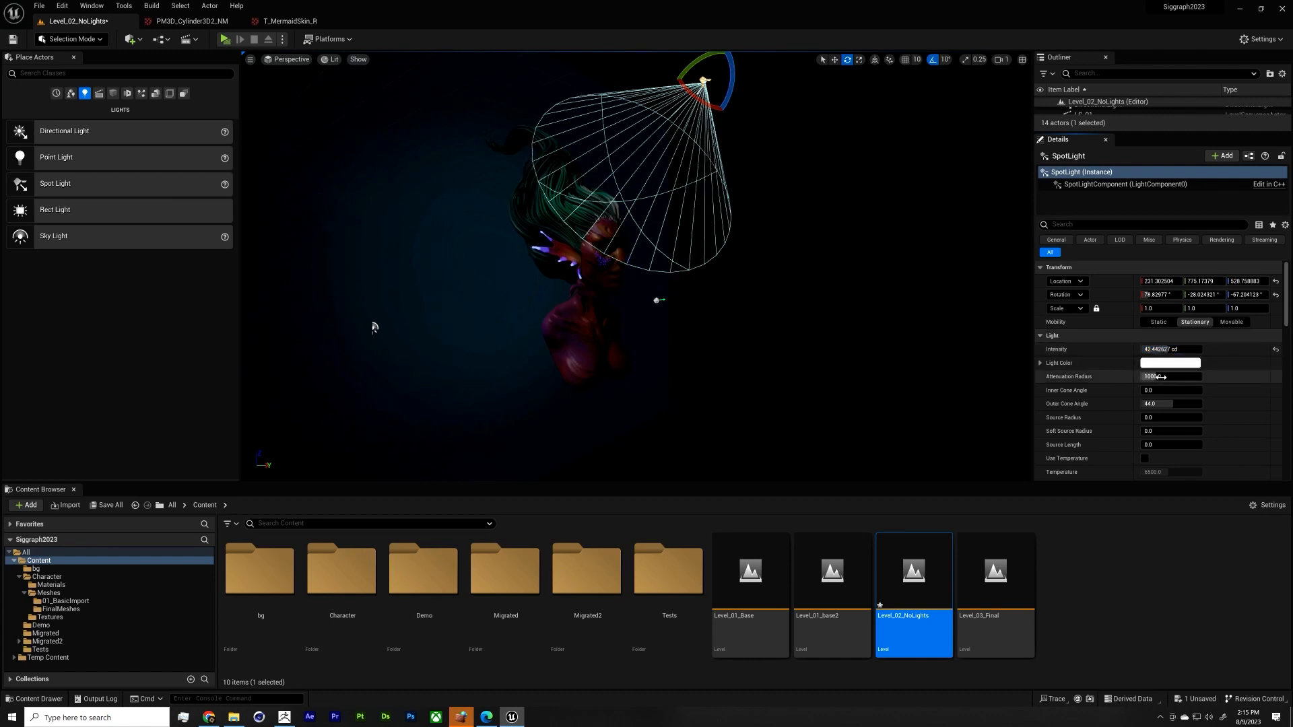
left_click_drag(1156, 377, 1179, 376)
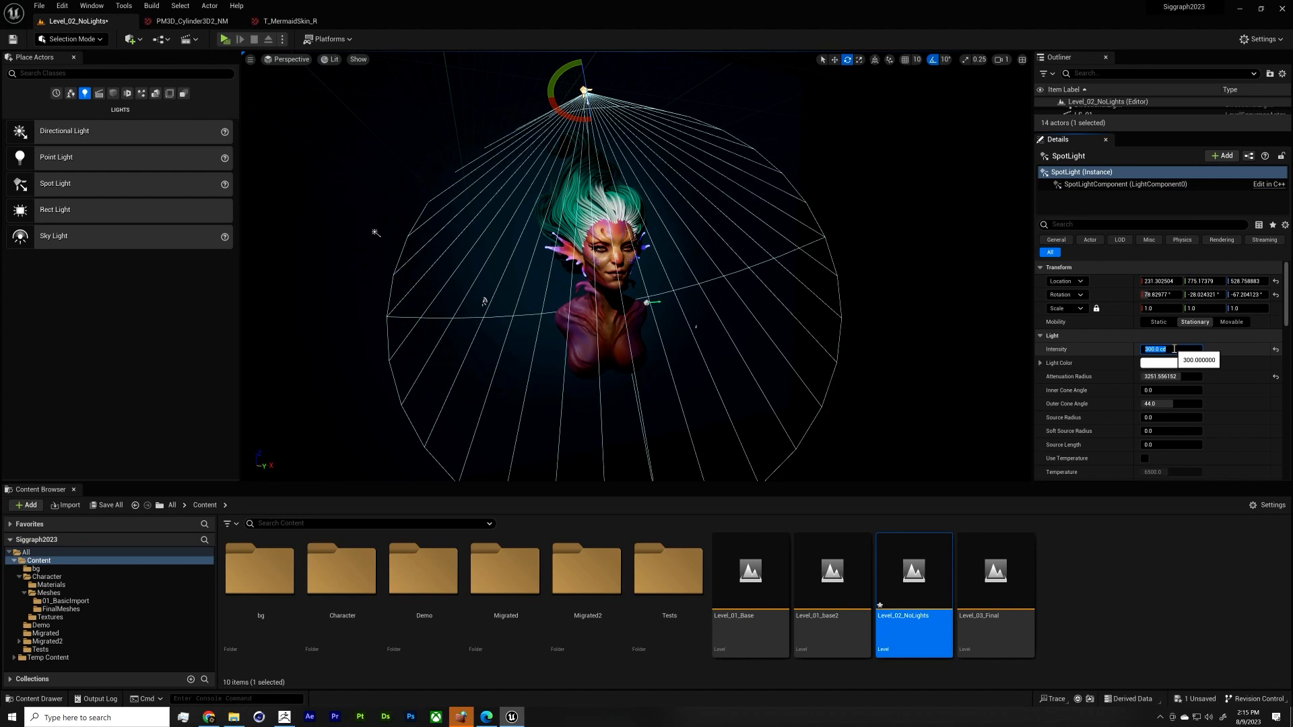
type("5")
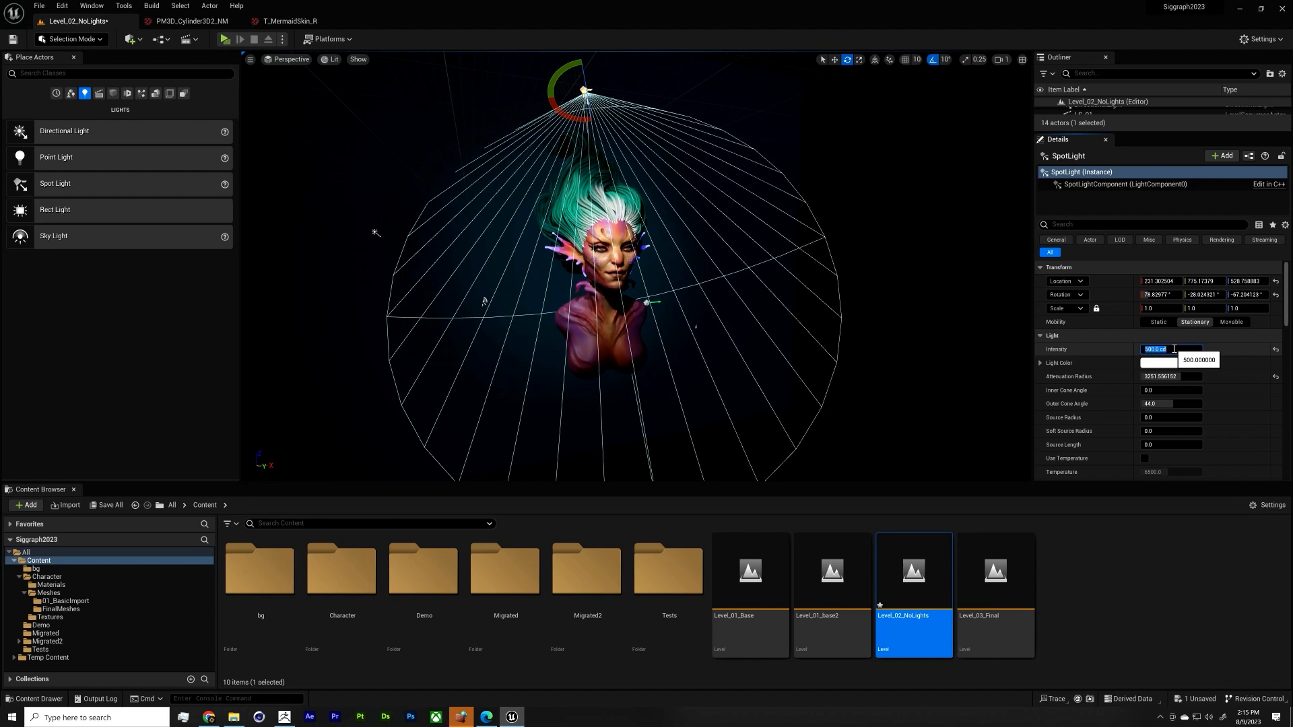
key("Return")
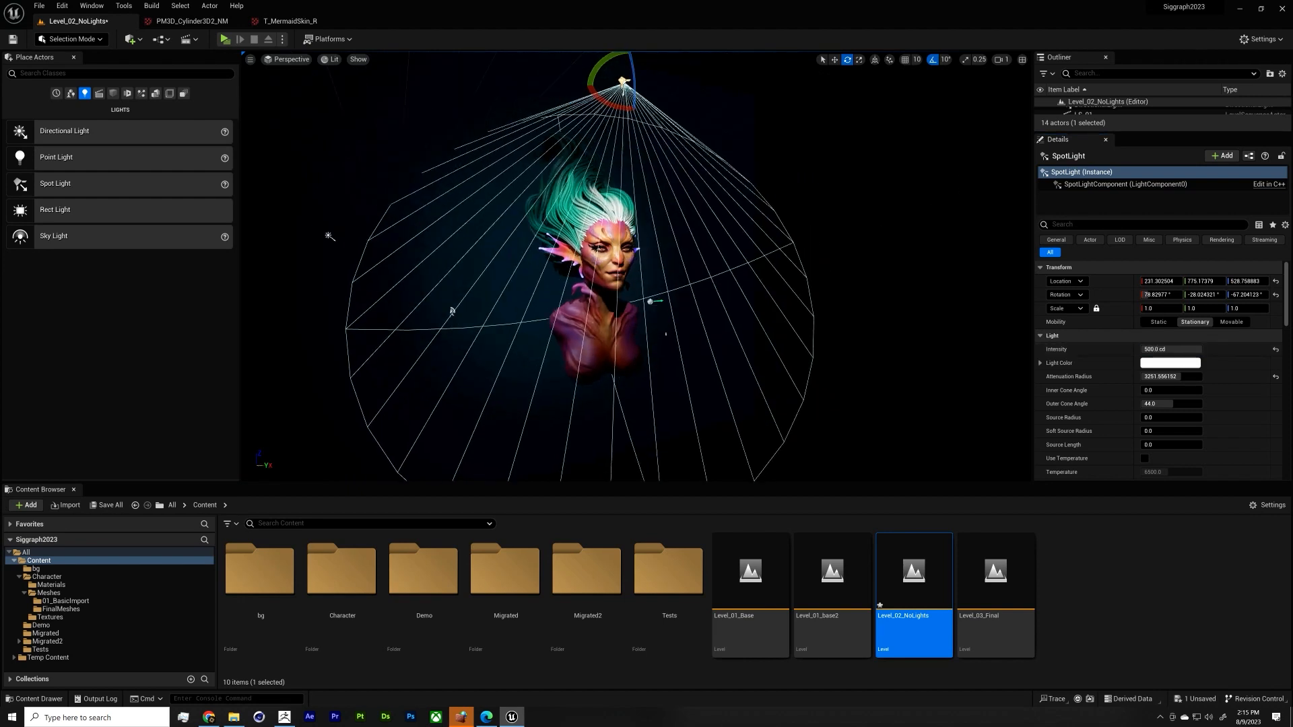
Step: Soften the spot light's shadows by raising its Source Radius to about 485.5
left_click_drag(674, 99, 644, 87, "alt")
key("w")
key("e")
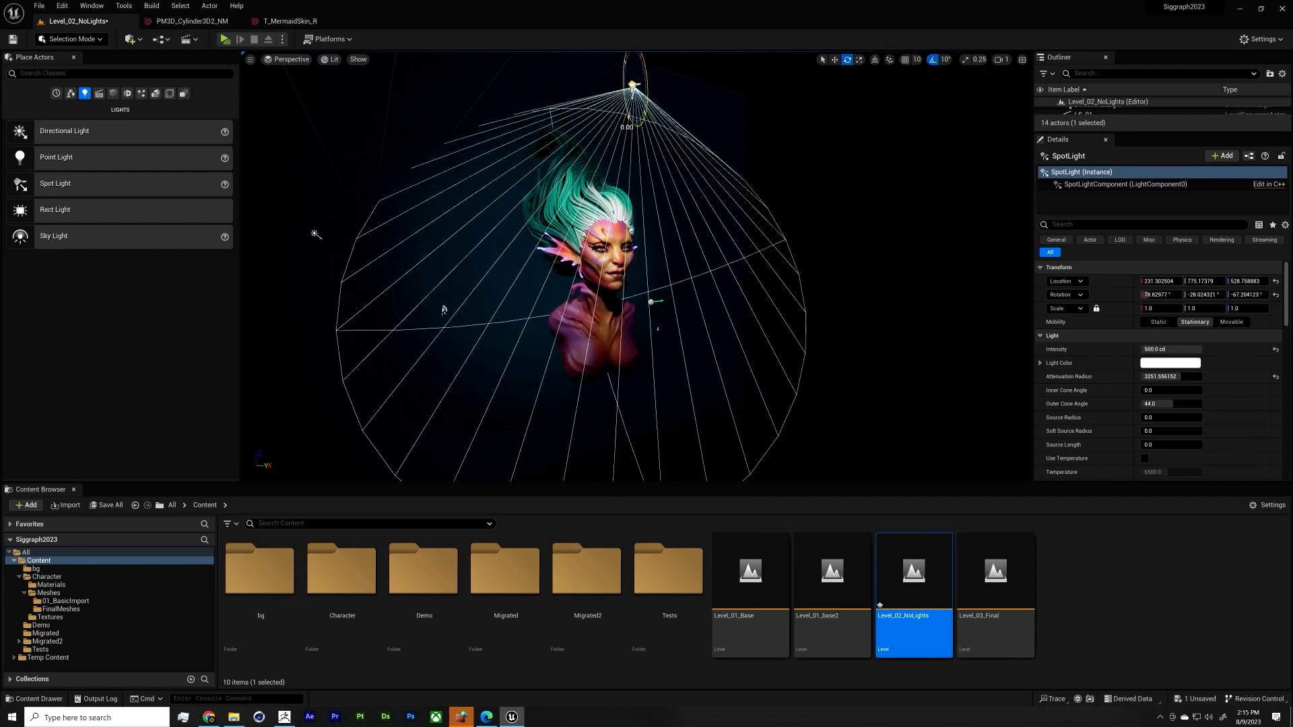
scroll(652, 182, "up", 5)
left_click_drag(652, 182, 593, 183, "alt")
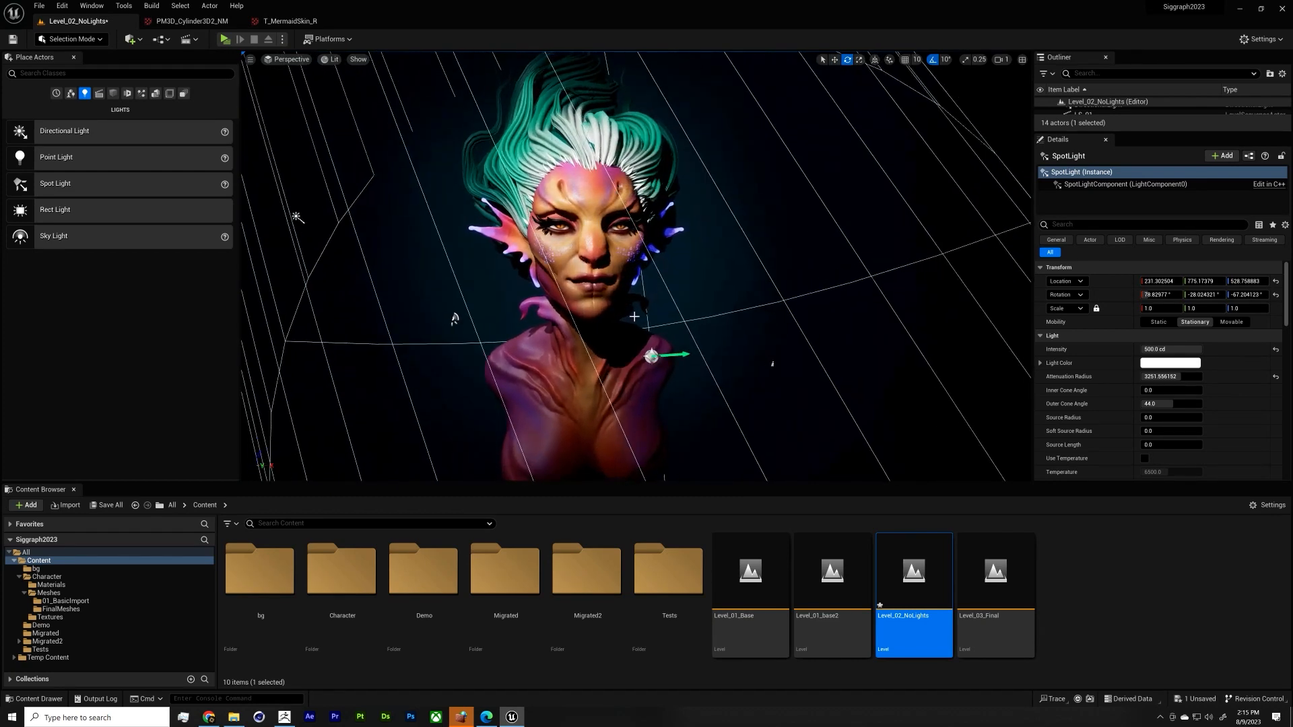
scroll(543, 342, "up", 4)
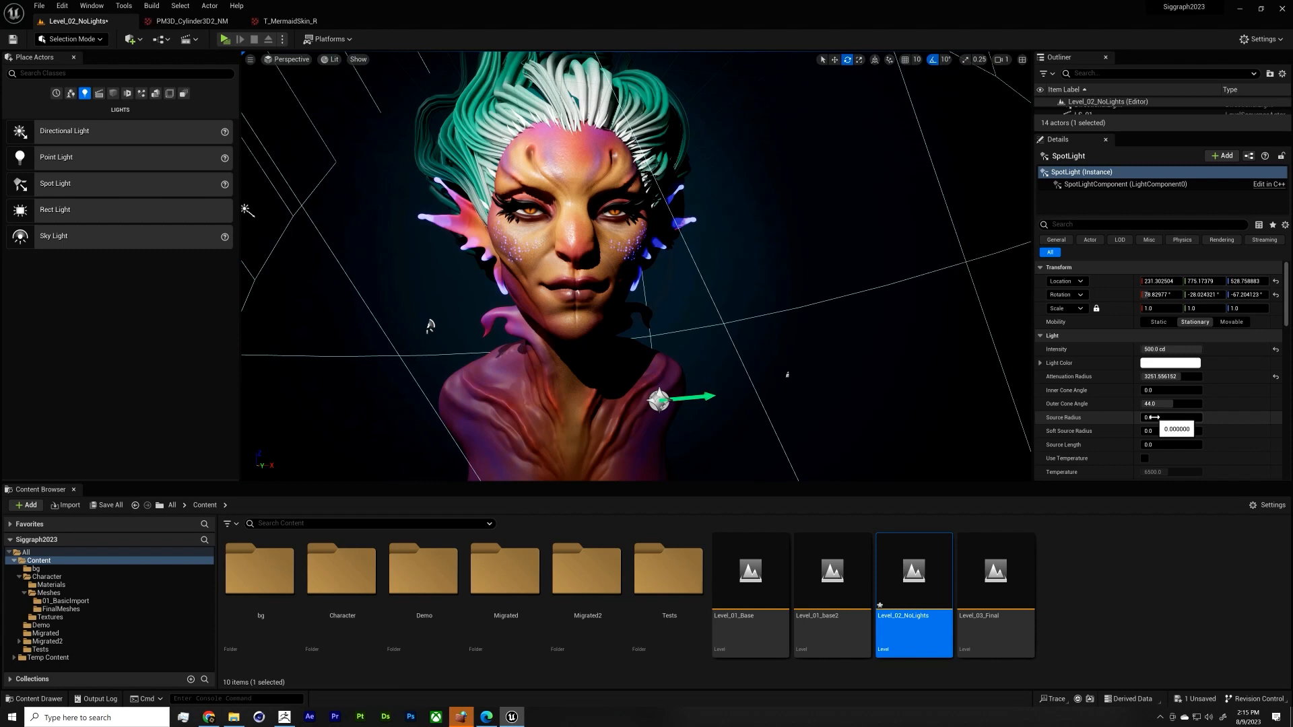
left_click_drag(1153, 417, 1205, 418)
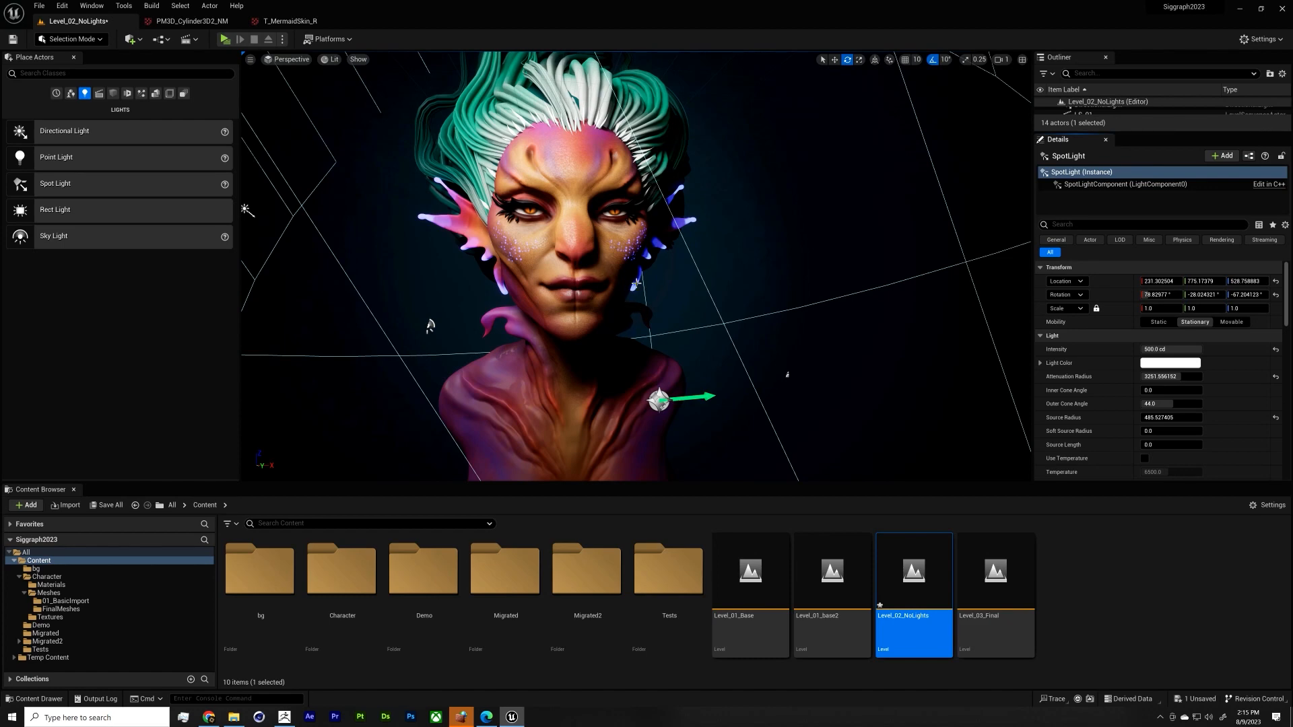
Step: Check the mermaid's lighting in game view and duplicate the spot light
left_click_drag(637, 283, 659, 321, "alt")
scroll(659, 321, "down", 5)
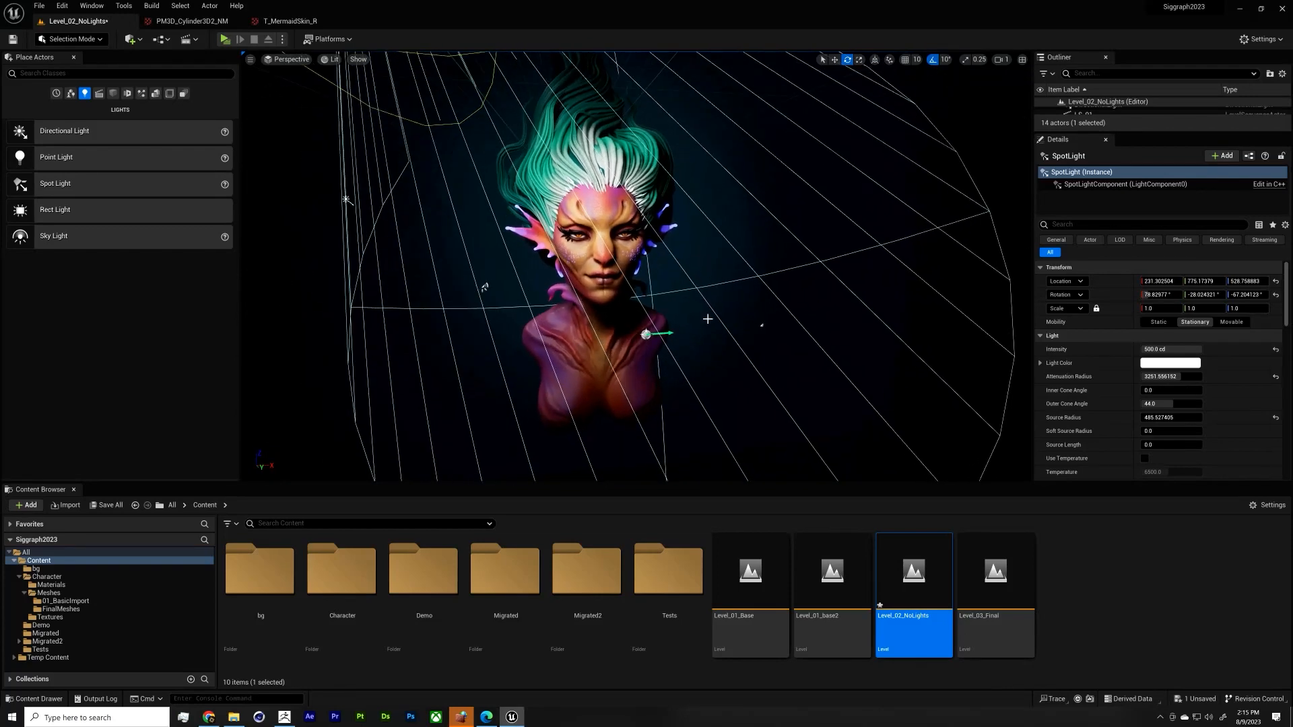
left_click(725, 340)
left_click_drag(852, 372, 740, 332, "alt")
scroll(674, 382, "down", 4)
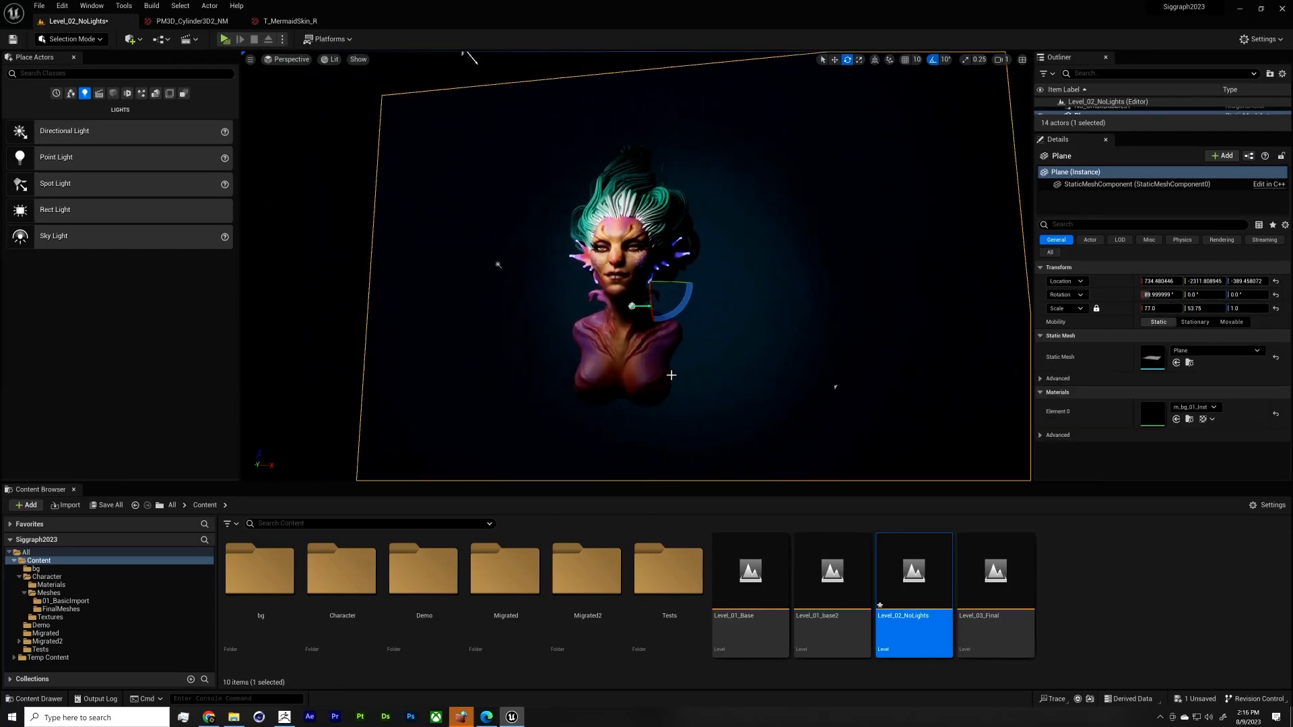
key("g")
key("g")
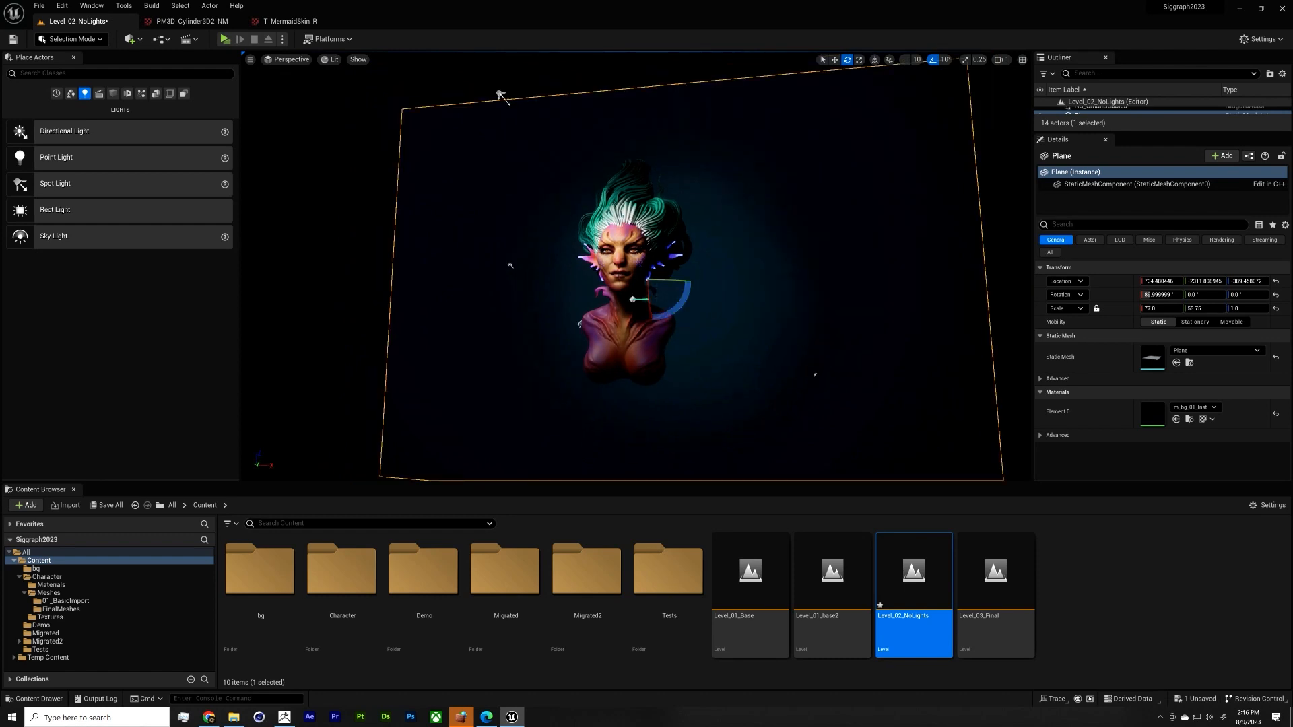
left_click(500, 94)
key("ctrl+d")
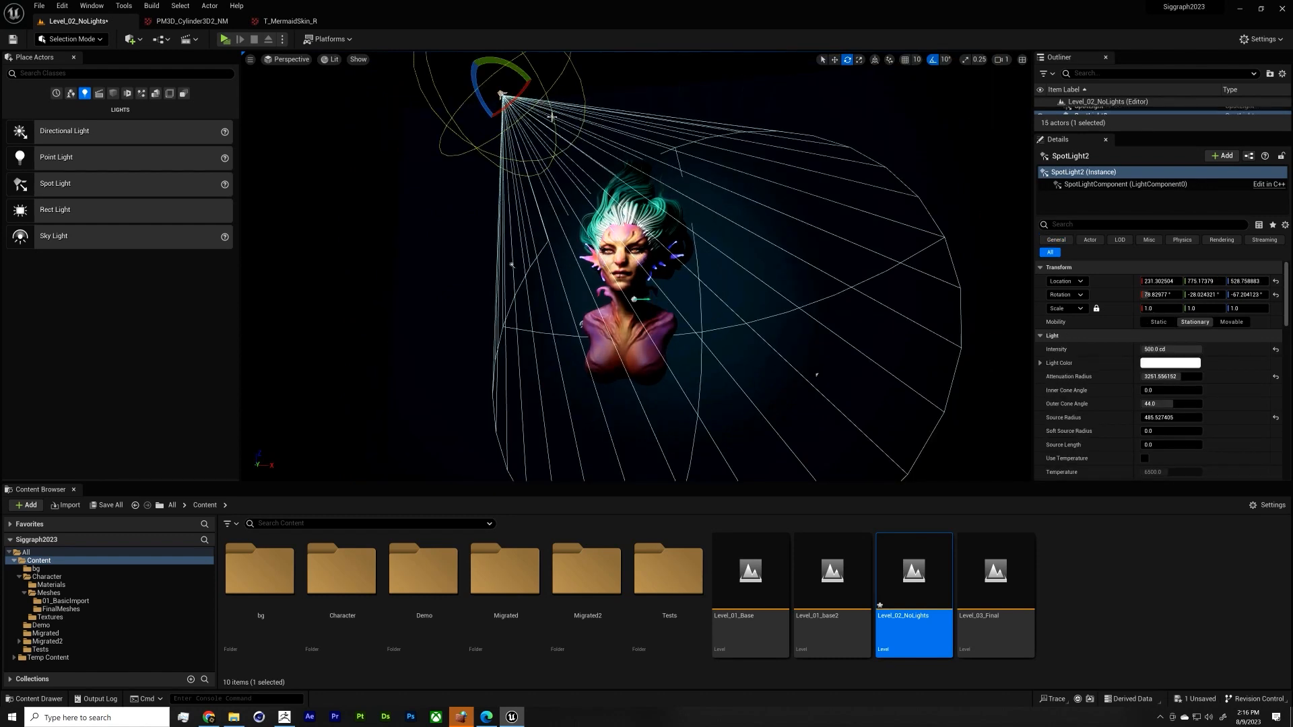
Step: Move the duplicated spot light in front of and below the mermaid, to about X 1252, Y 1690, Z -312
left_click_drag(552, 115, 564, 135, "alt")
key("w")
left_click_drag(524, 95, 667, 44)
right_click_drag(624, 146, 630, 116)
left_click_drag(628, 151, 653, 442)
scroll(698, 349, "down", 3)
right_click_drag(652, 442, 663, 499)
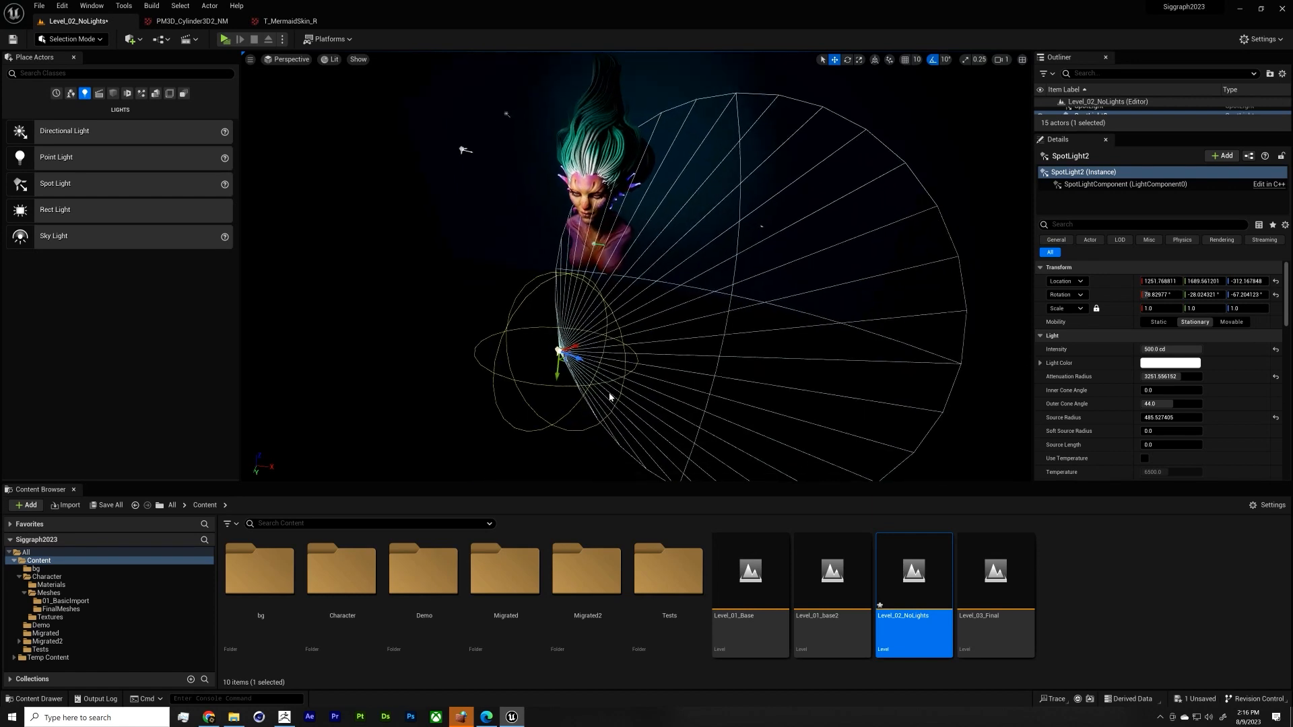
Step: Rotate the lower spot light to aim up at the mermaid and shift it to about X 1742, Y 1659, Z -609
key("e")
left_click_drag(584, 364, 650, 375)
left_click(626, 372)
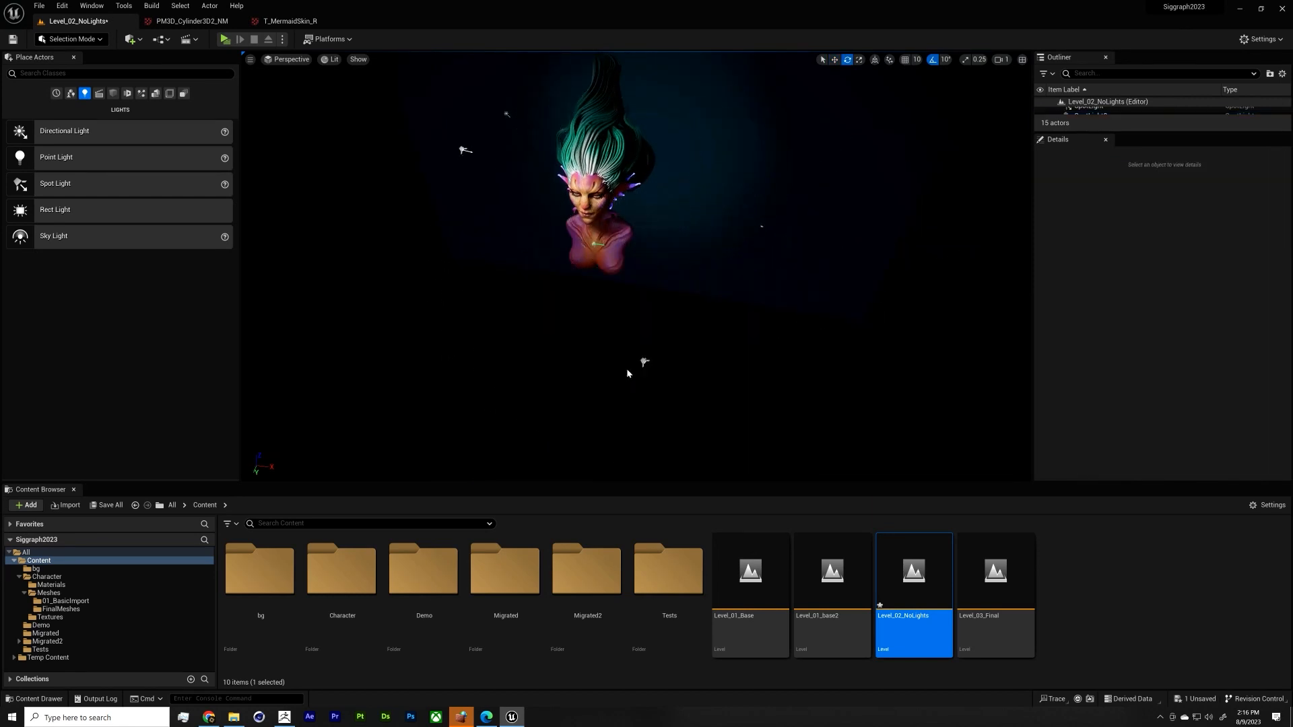
left_click(643, 362)
left_click_drag(620, 374, 780, 302)
key("w")
key("e")
key("w")
right_click_drag(594, 286, 601, 301)
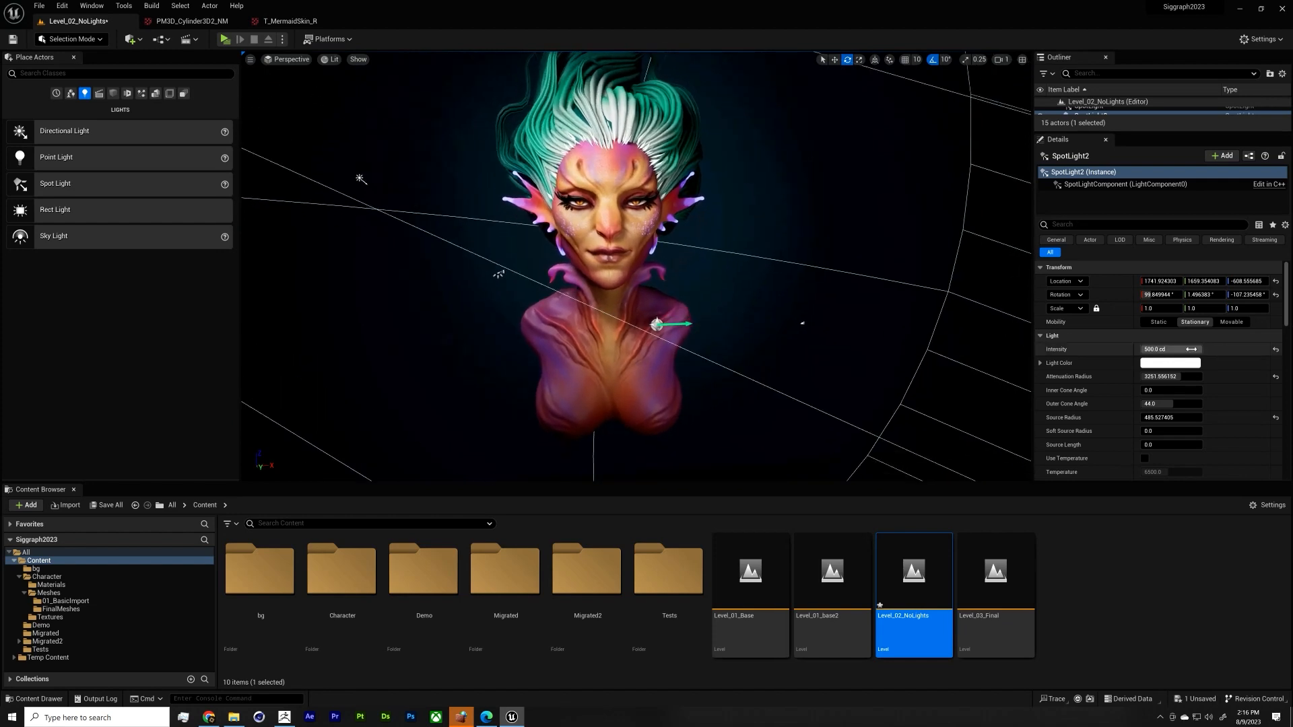
Step: Tint the lower spot light pale pink (Hex sRGB FFD7D7FF) and set its Intensity to 300 cd
left_click(1169, 363)
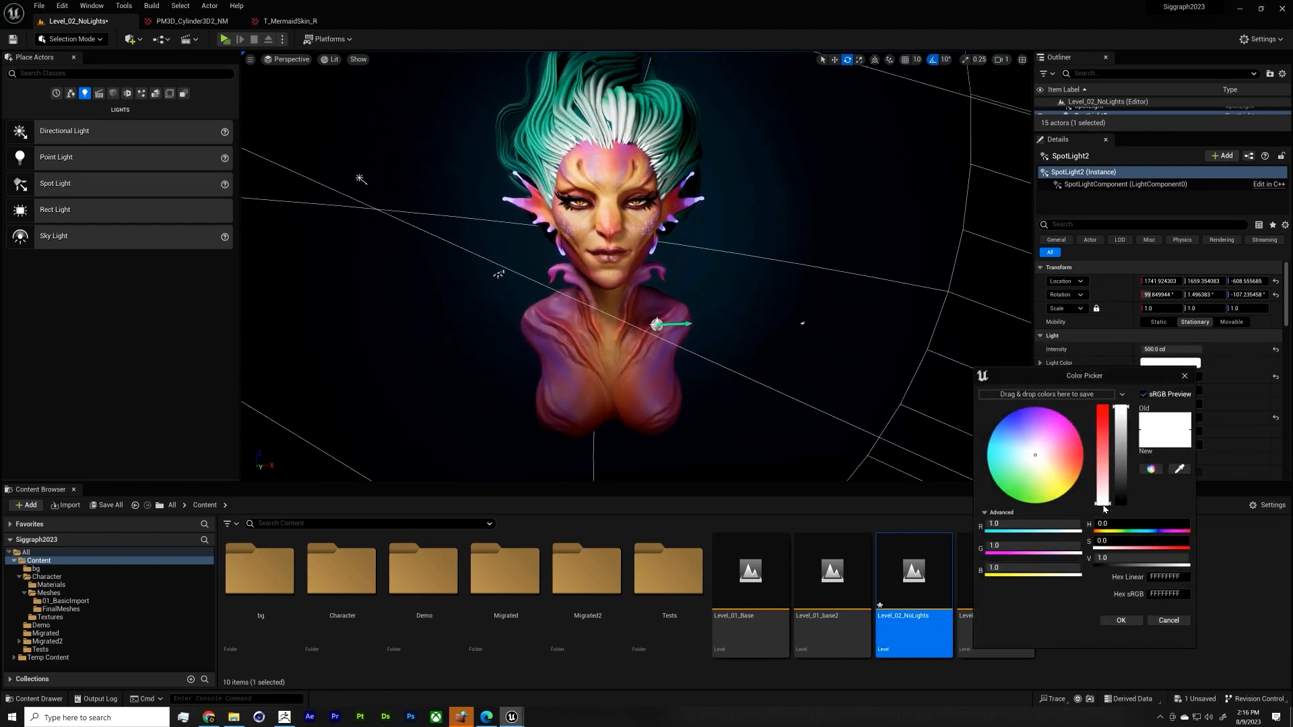
left_click_drag(1099, 490, 1102, 473)
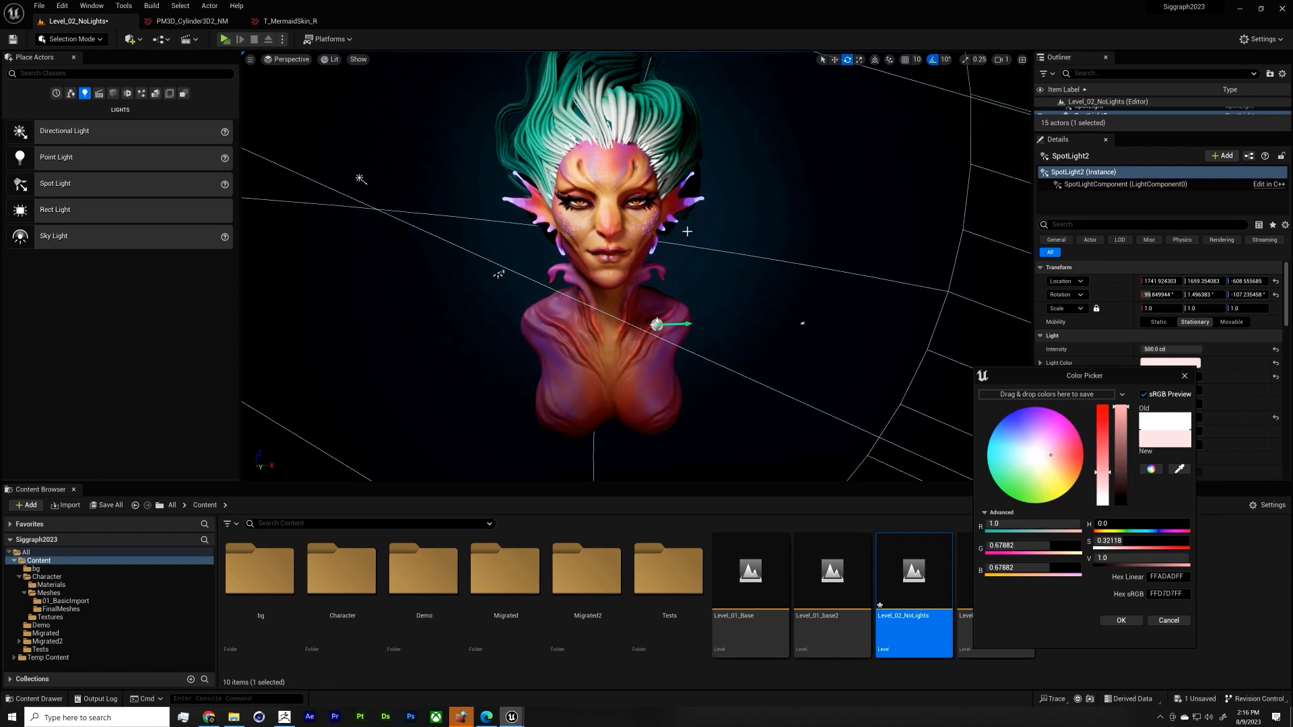
left_click(1110, 621)
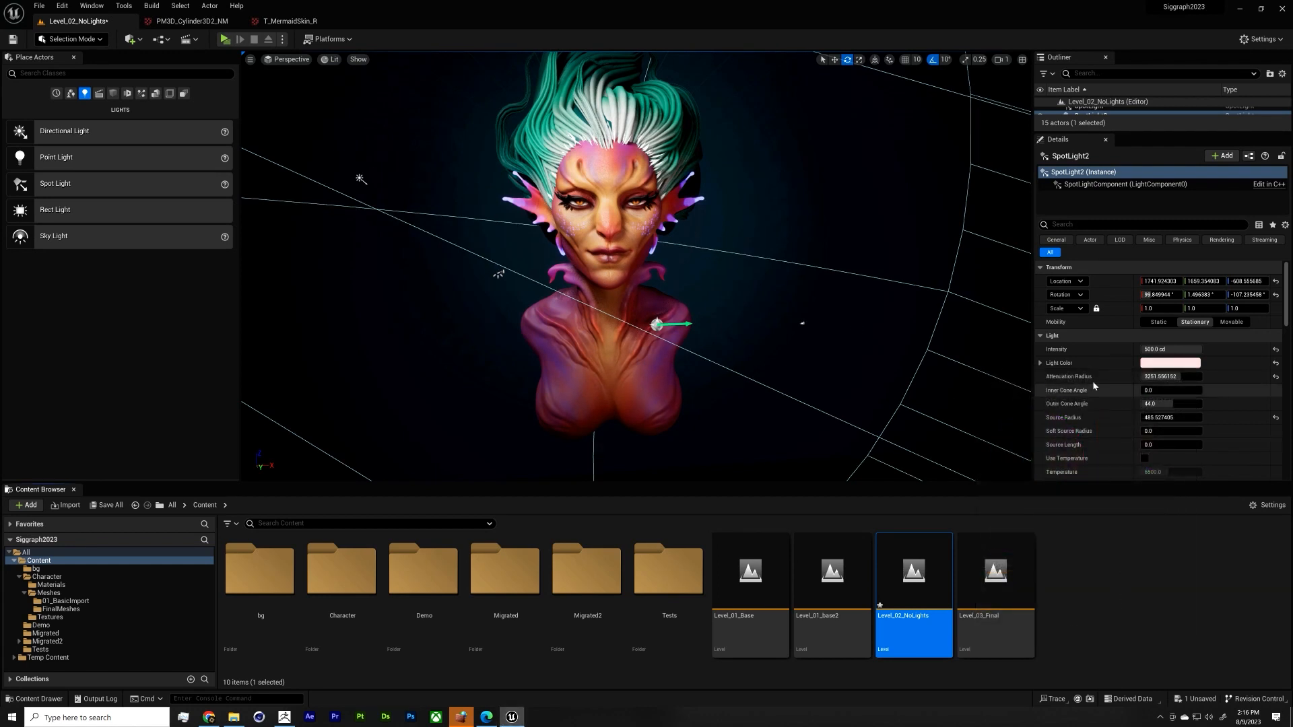
left_click_drag(1192, 349, 1187, 349)
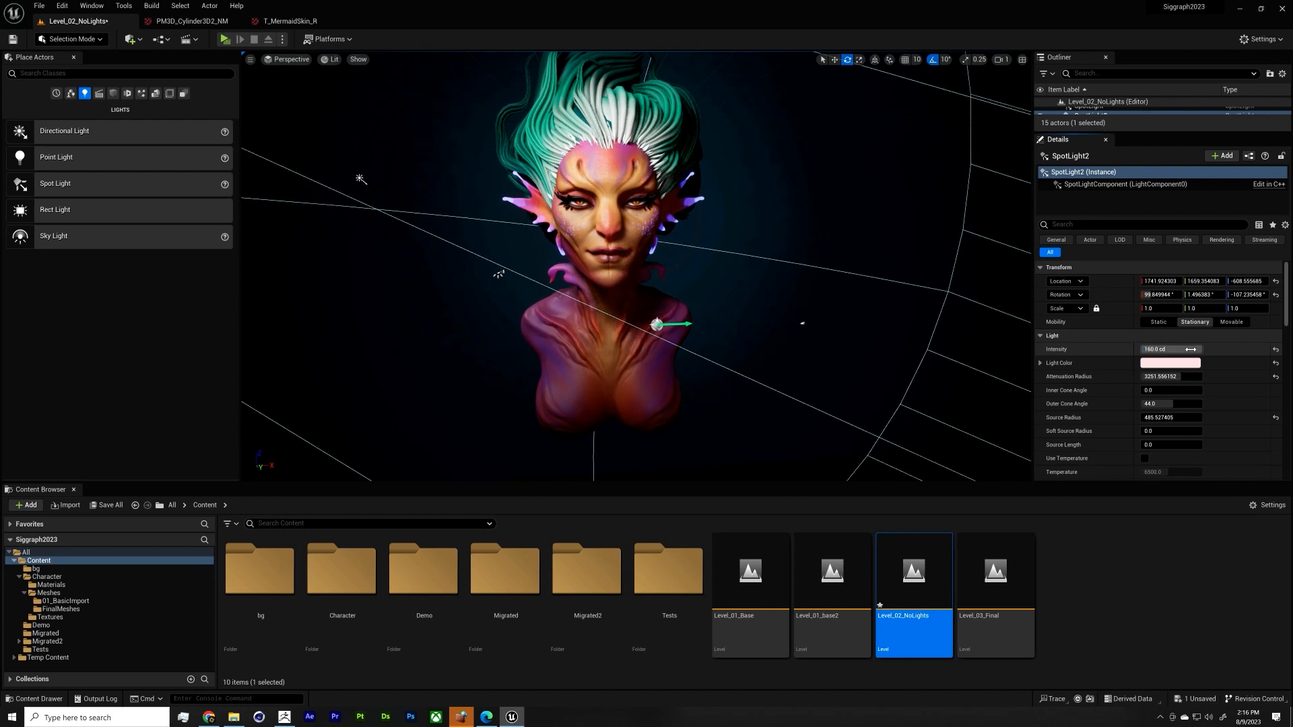
left_click(1187, 349)
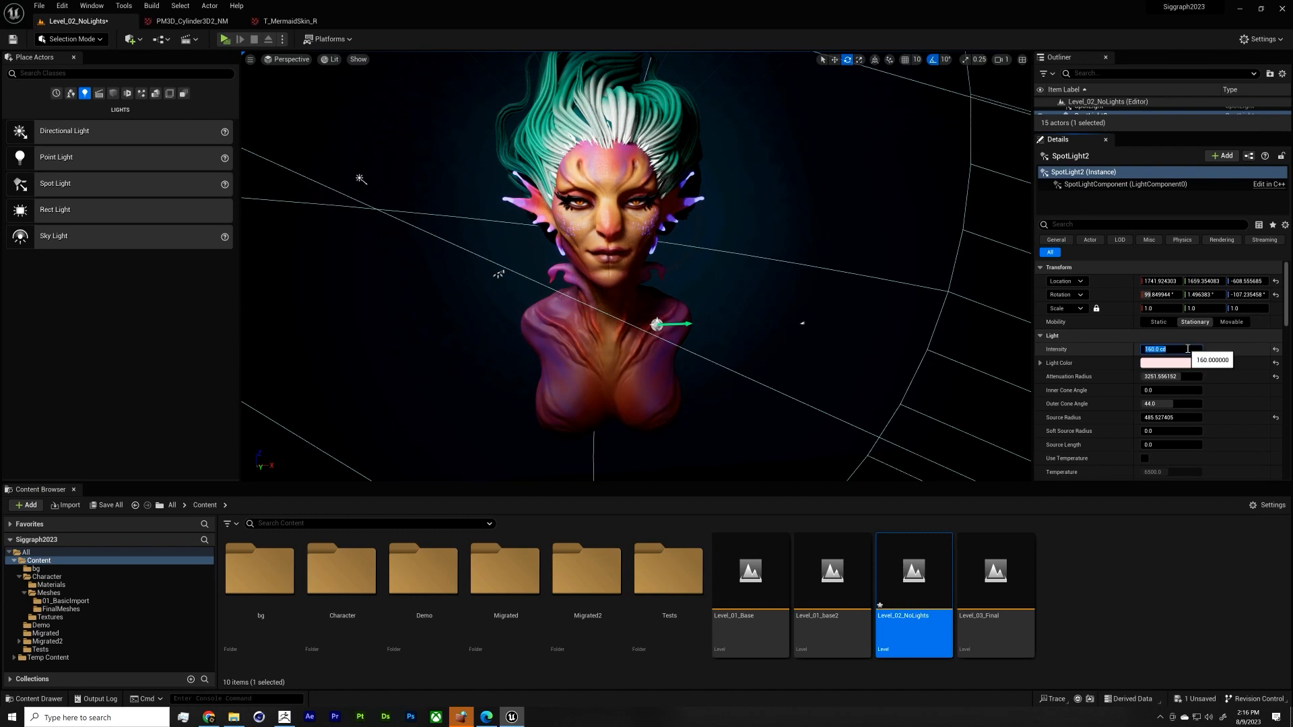
type("200")
key("Return")
type("300")
key("Return")
Step: Examine the mermaid's lighting from several angles, including in game view
left_click_drag(812, 245, 744, 282, "alt")
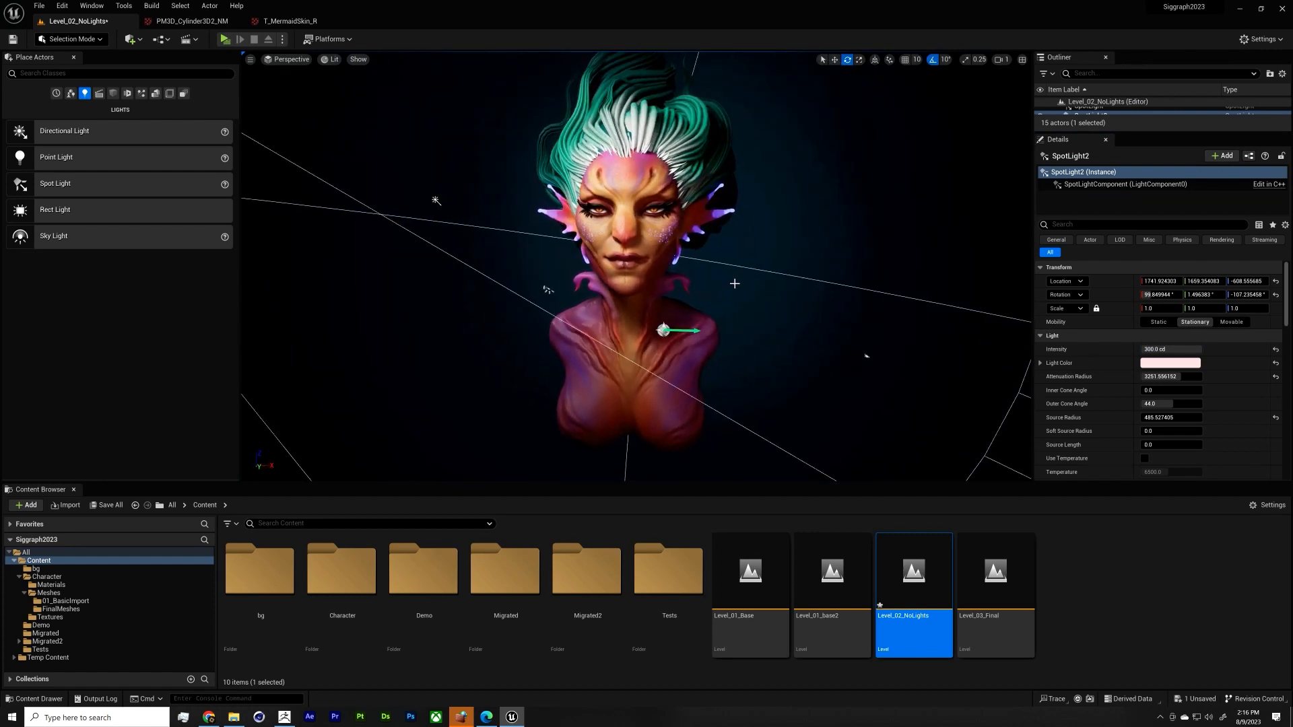
left_click(757, 332)
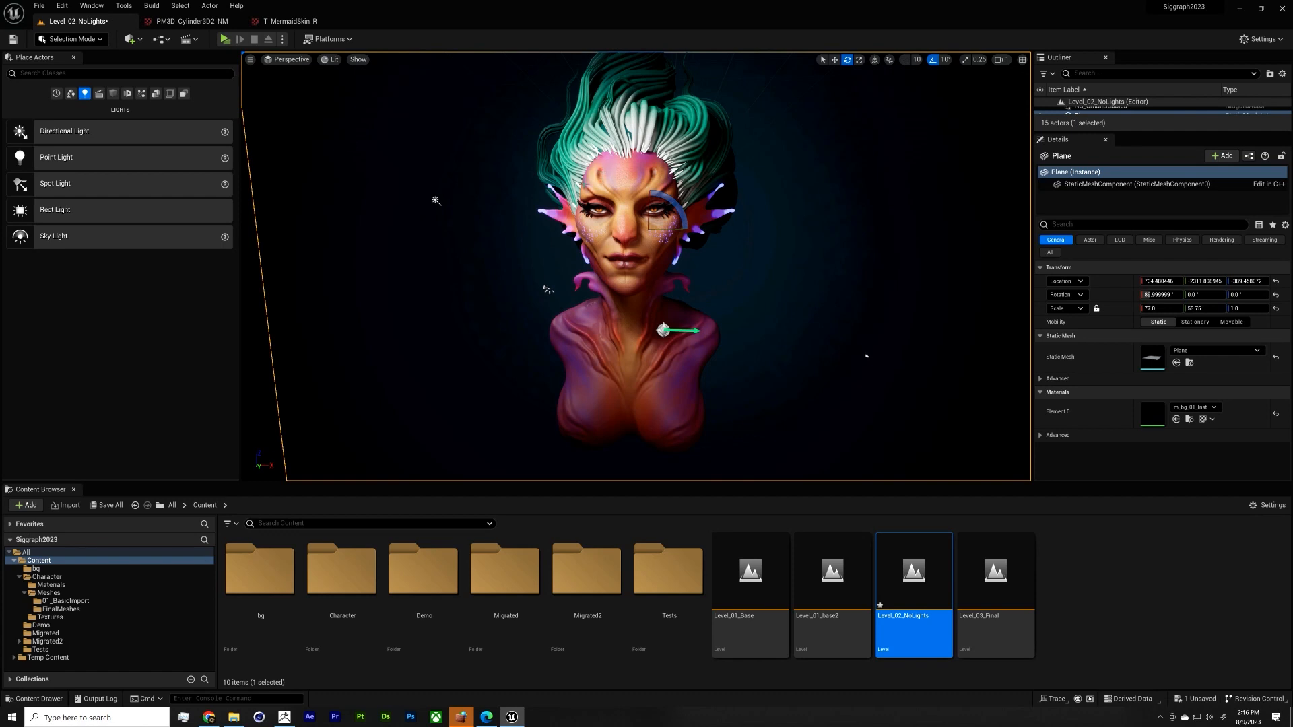
scroll(733, 319, "down", 4)
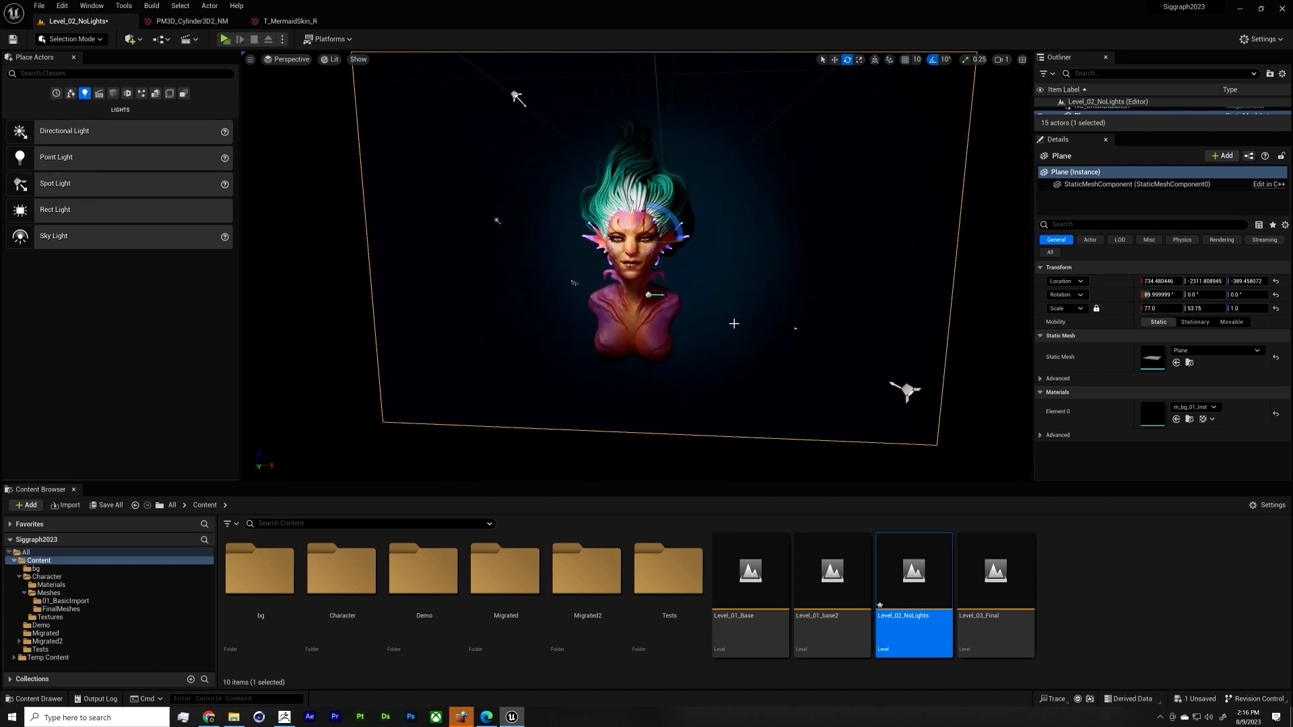
left_click_drag(733, 323, 779, 353, "alt")
scroll(542, 290, "down", 2)
key("g")
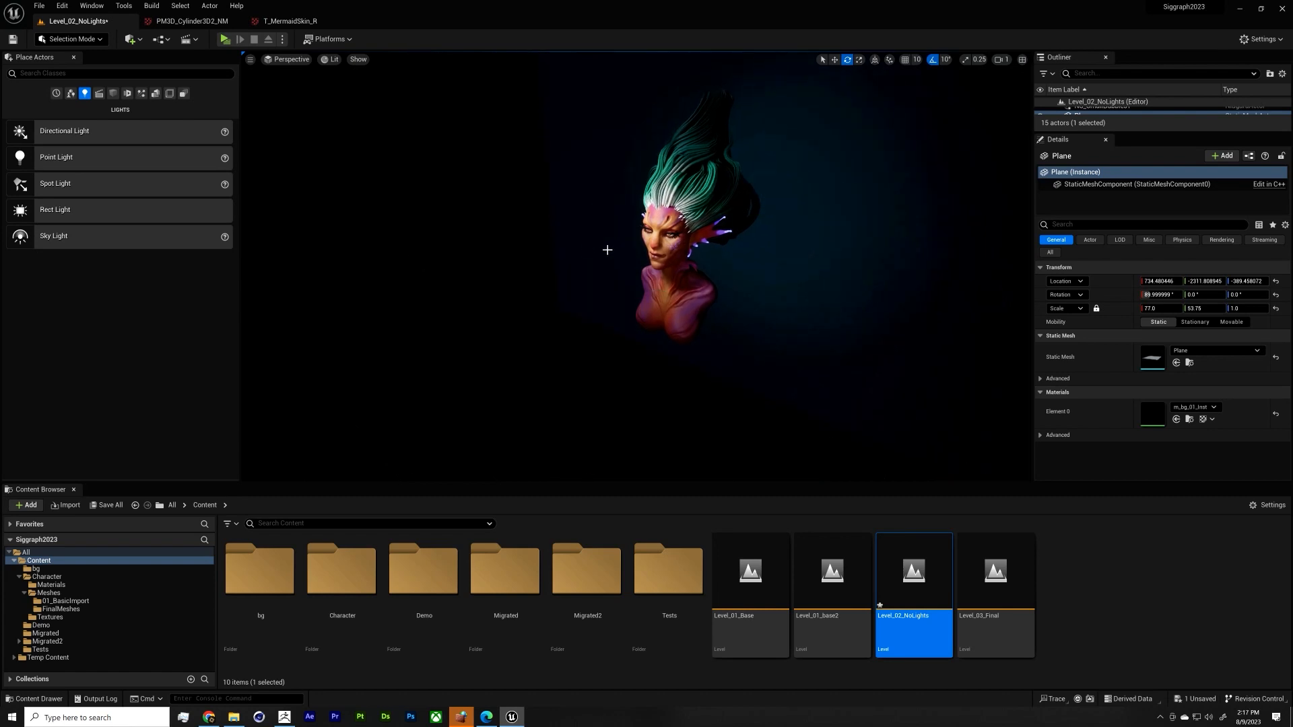
key("g")
right_click_drag(606, 249, 606, 206)
Step: Duplicate the upper front spot light and place the copy behind the mermaid at about X -158, Y -1657, Z 267
left_click(516, 206)
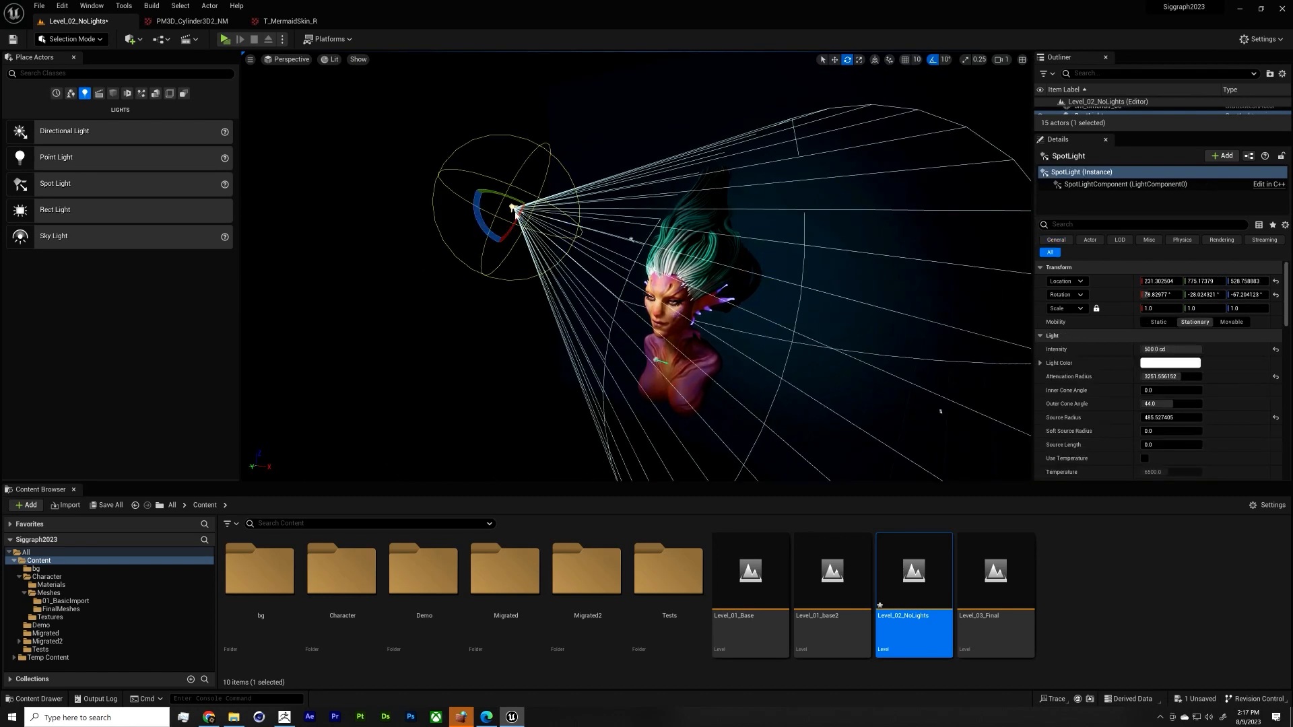
key("w")
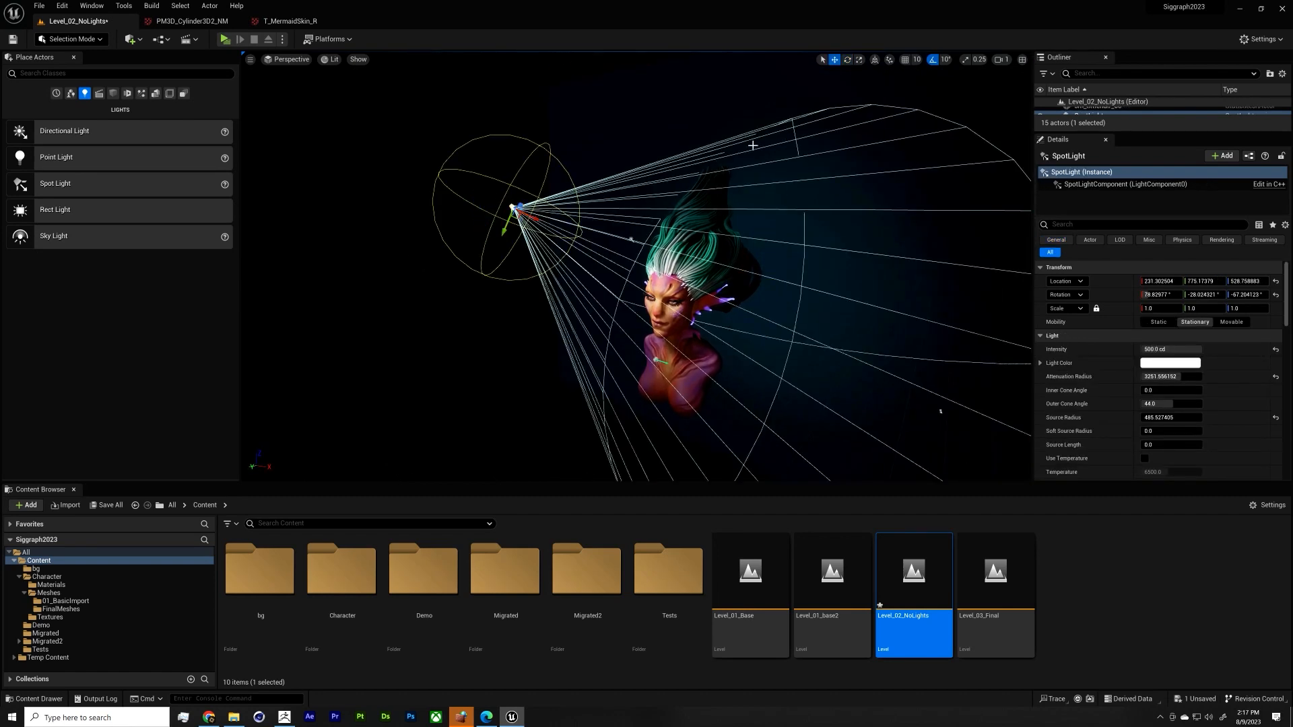
left_click_drag(535, 217, 528, 178, "alt")
key("e")
key("w")
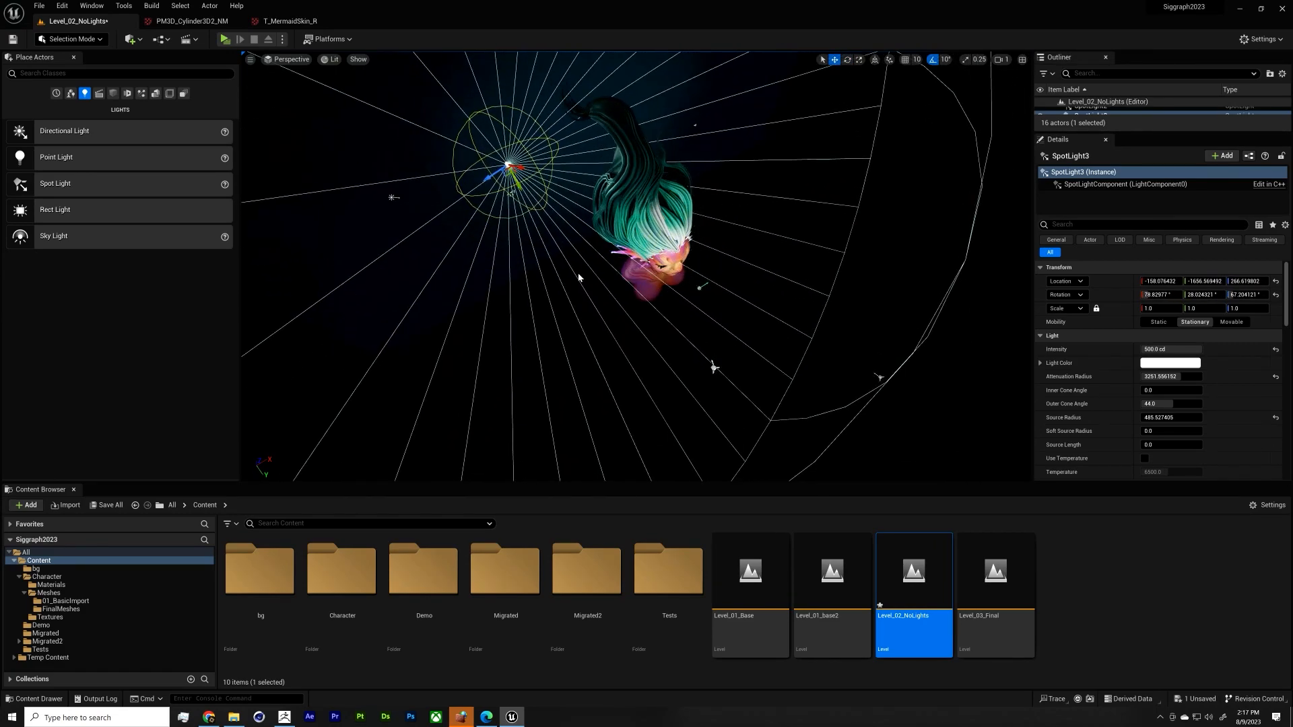
Step: Move the back spot light to about X -445, Y -2338, Z -127 and rotate it to face the mermaid's back
left_click_drag(578, 273, 619, 223, "alt")
left_click_drag(457, 239, 347, 343)
key("e")
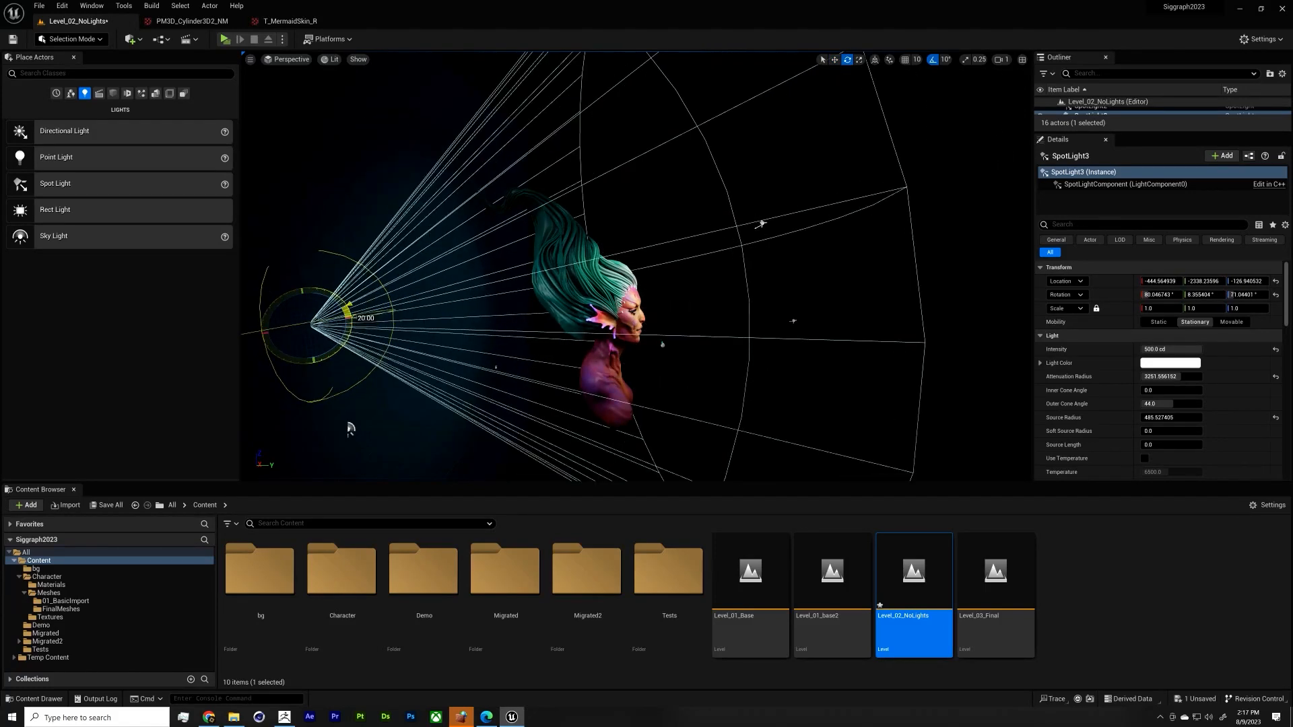
left_click_drag(605, 303, 431, 286, "alt")
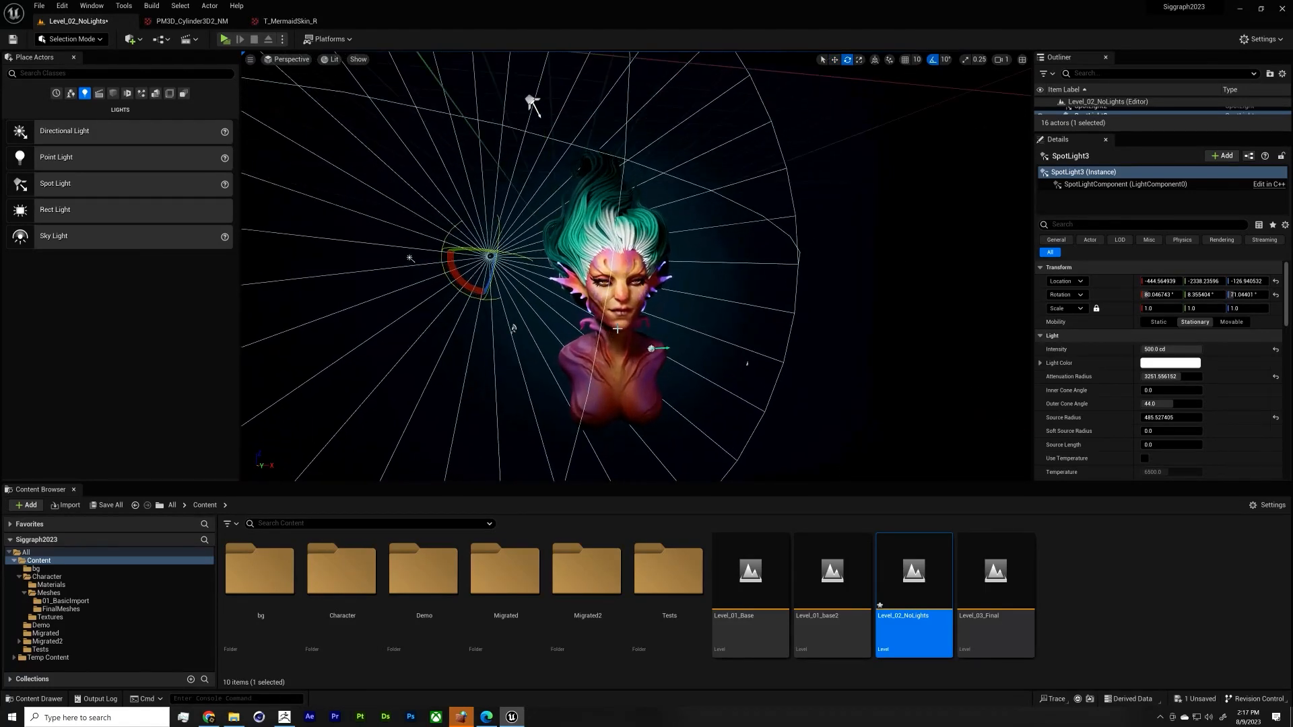
Step: Set the back spot light's Intensity to 2000 cd and its Light Color to blue (Hex sRGB 7689FFFF)
left_click(1191, 349)
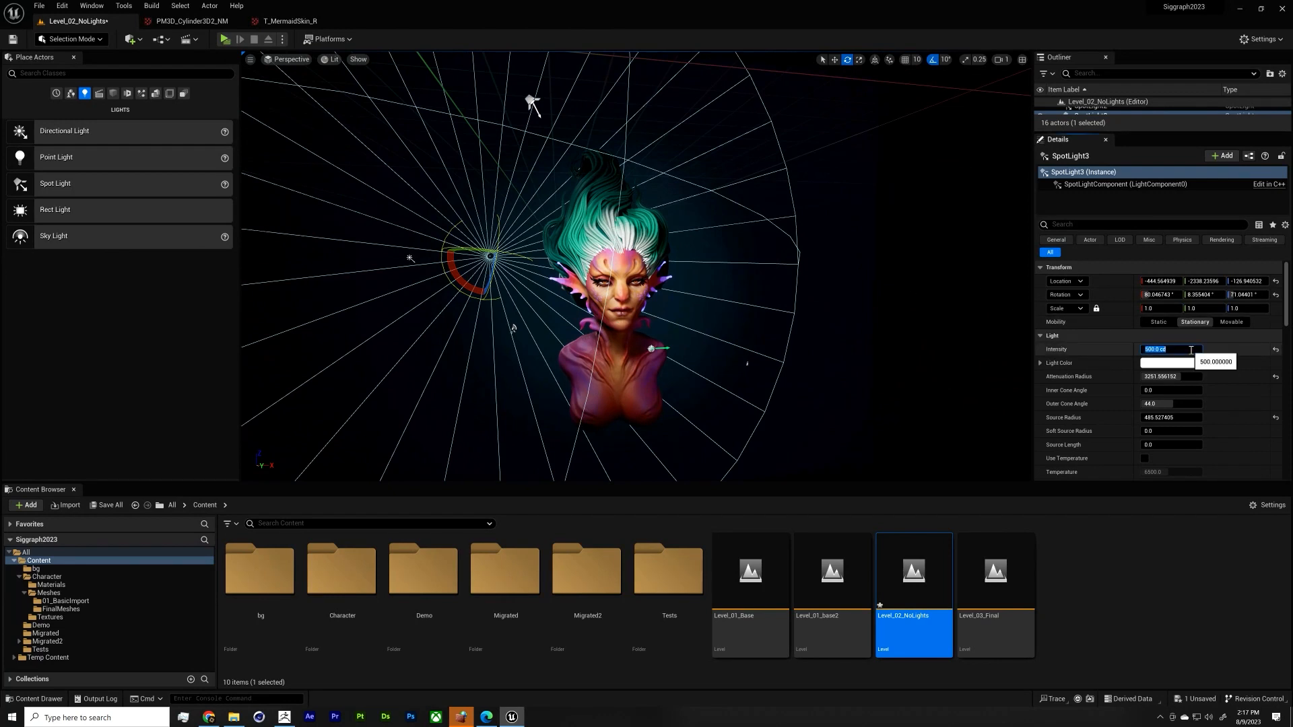
type("1000")
key("Return")
type("2000")
left_click(1168, 363)
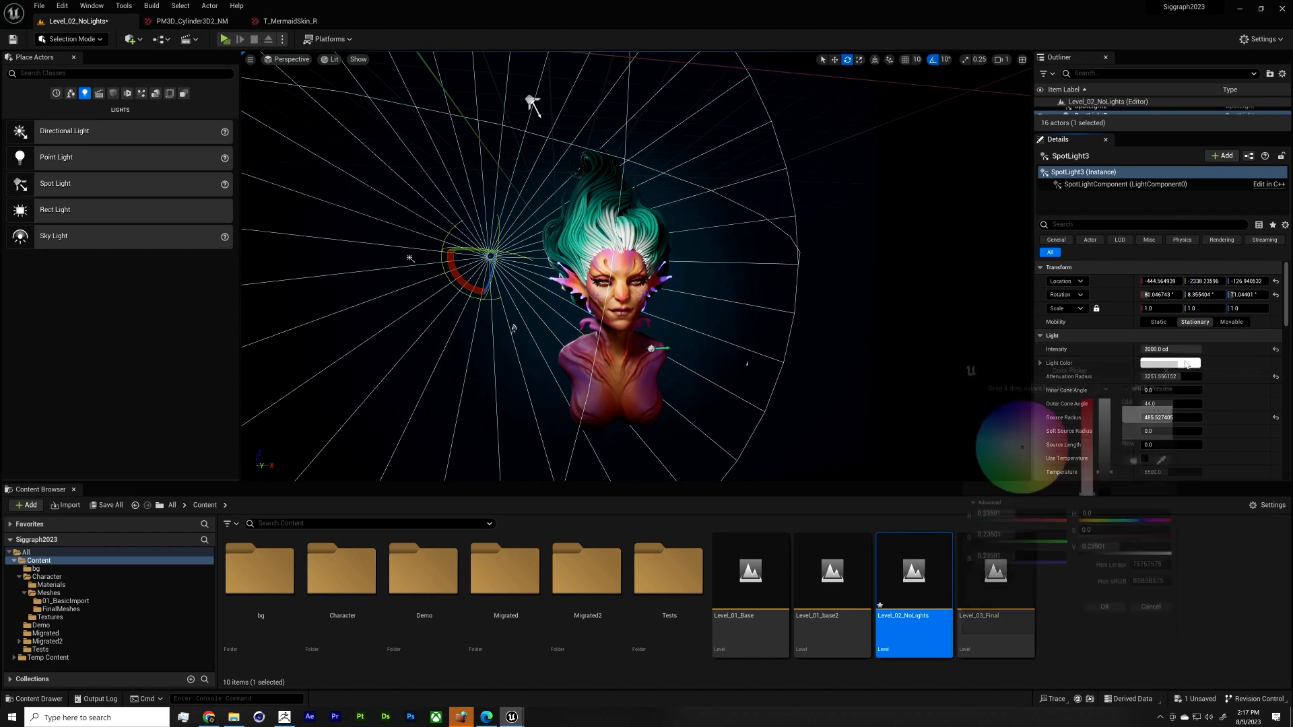
left_click(1001, 419)
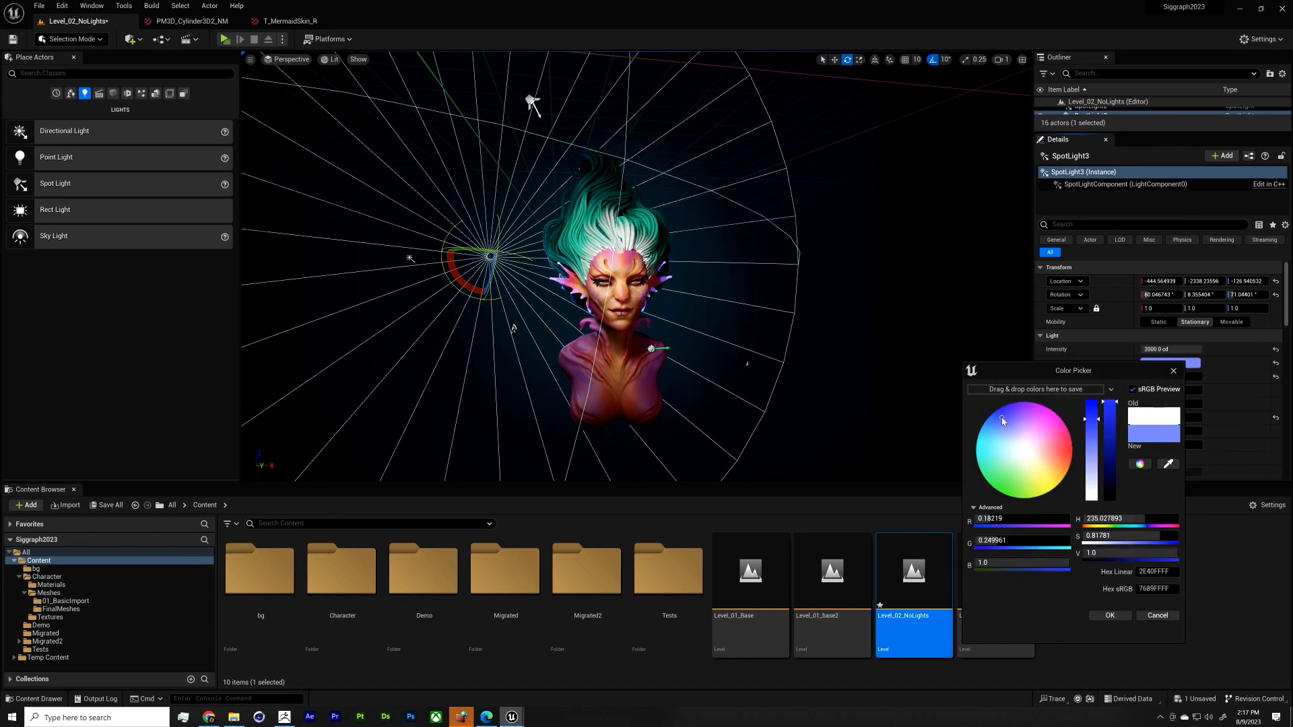
left_click(1120, 618)
Step: Raise the back spot light's Source Length to about 4333 and roll the light to about 180° so its source stands upright
right_click_drag(527, 356, 505, 368)
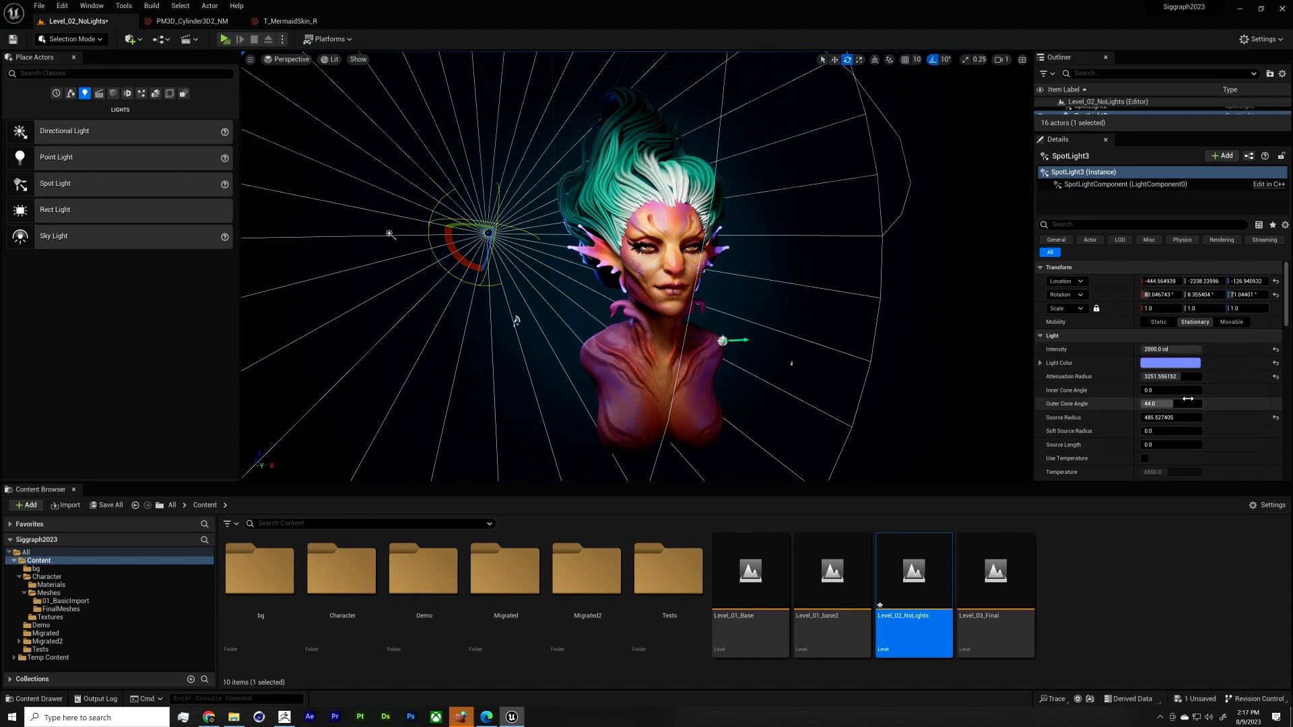
left_click_drag(1164, 443, 1137, 435)
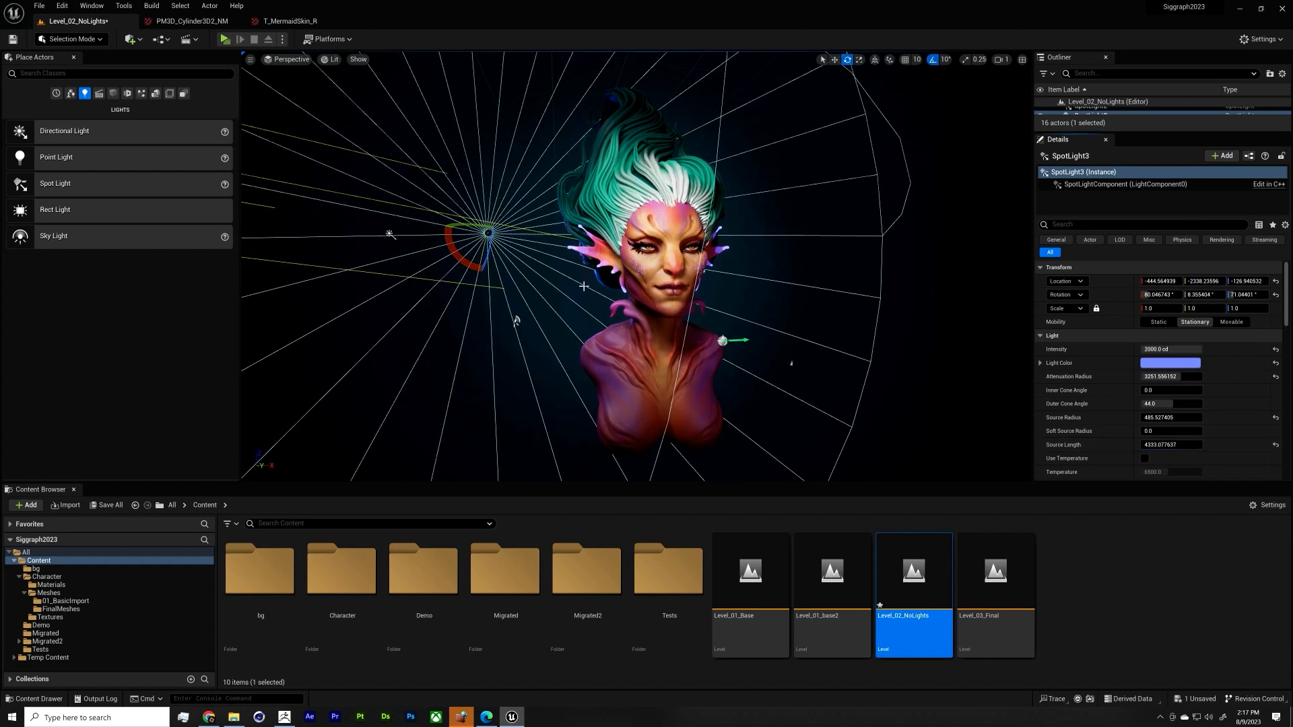
mouse_move(477, 253)
left_mouse_down()
mouse_move(498, 283)
mouse_move(490, 272)
left_mouse_up()
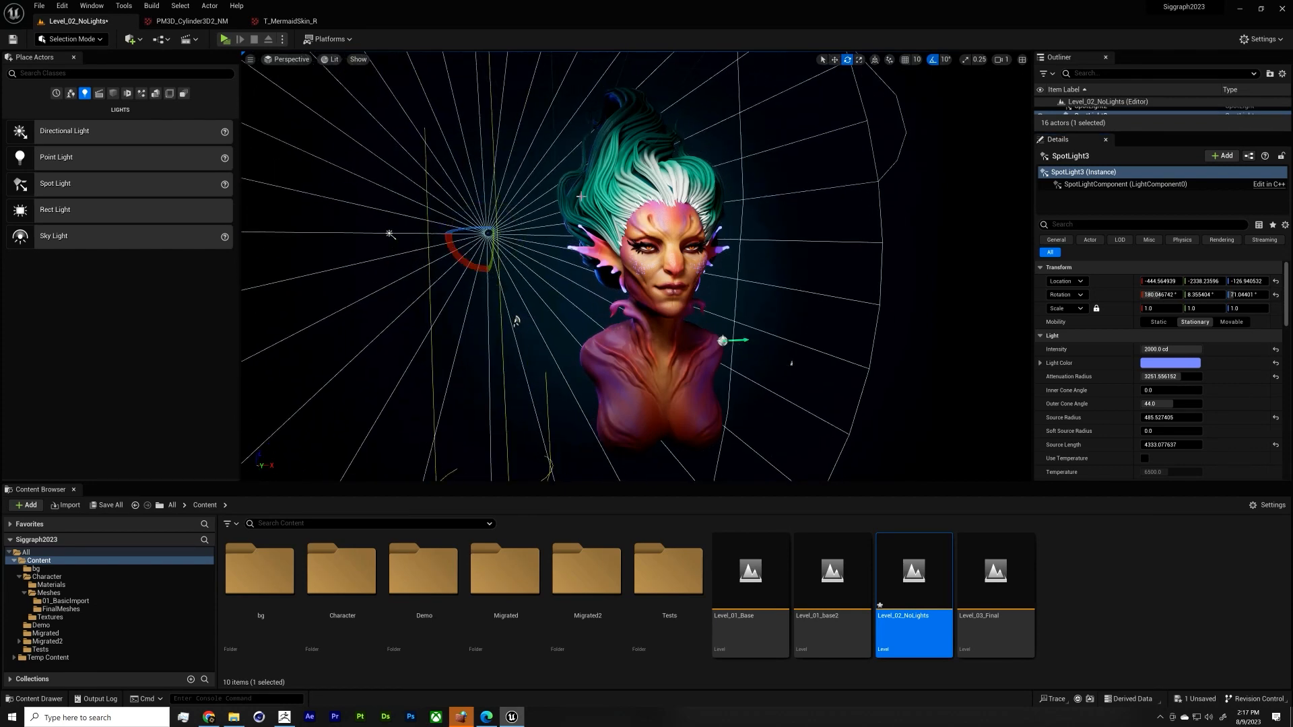
Step: Set the blue back spot light's Intensity to 5000 cd
left_click(1181, 349)
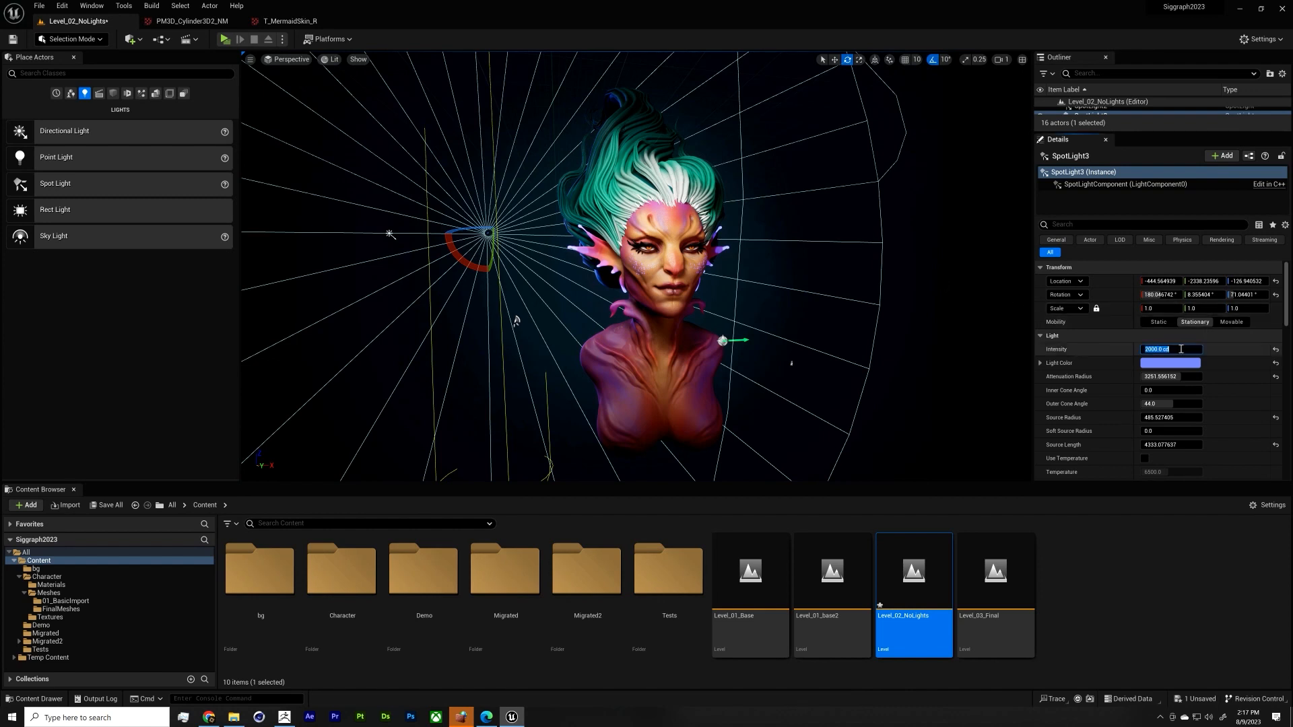
type("5000")
key("Return")
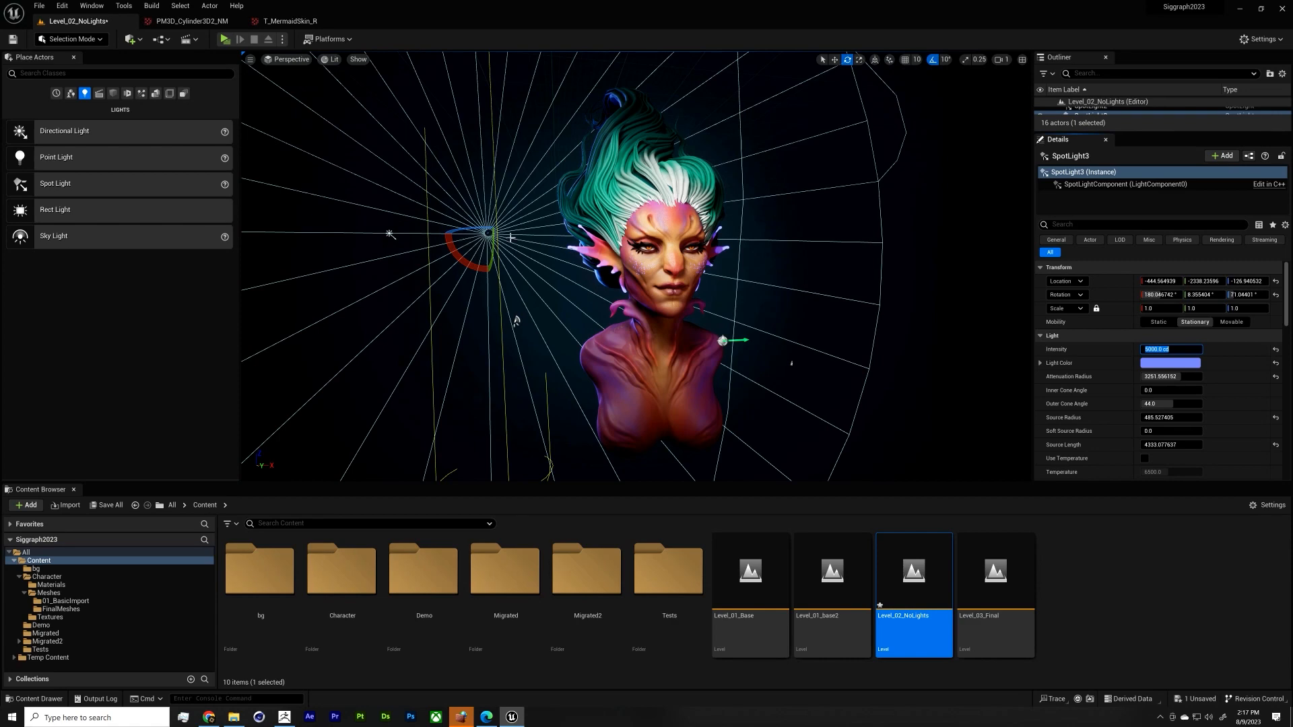
Step: Move the blue back spot light farther out to about X -707, Y -2272, Z 24
key("w")
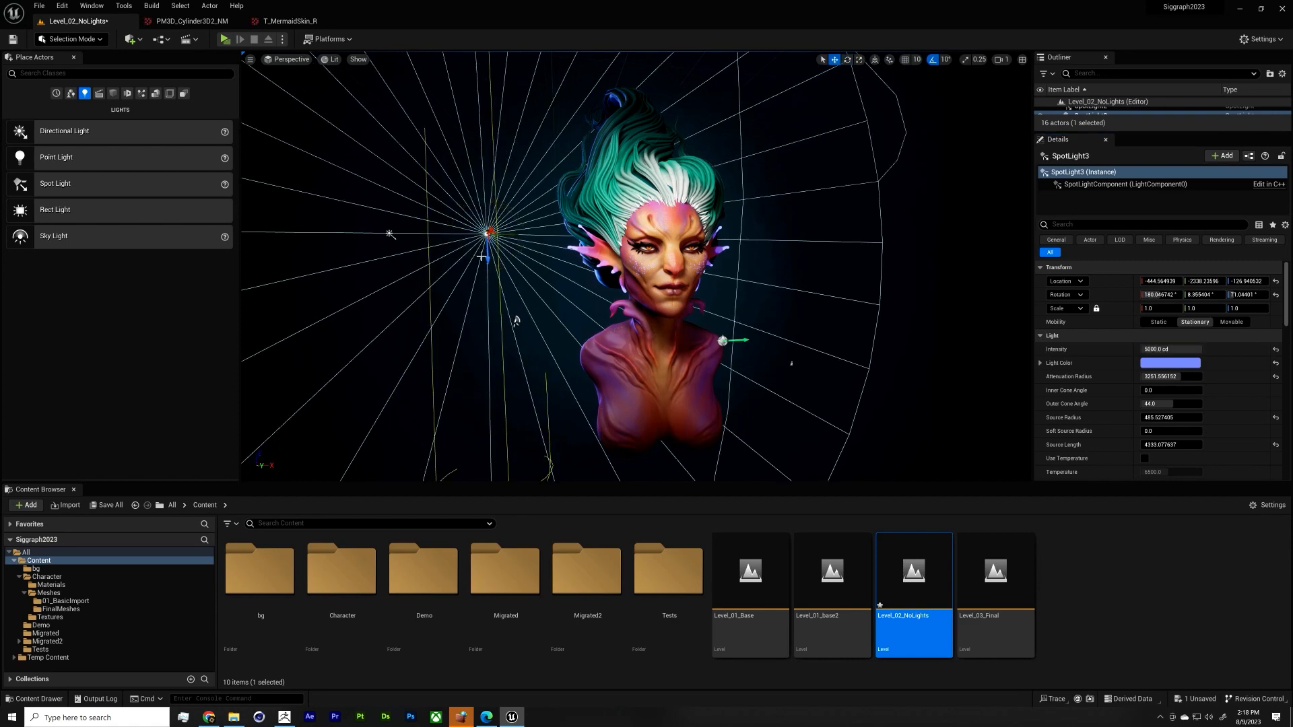
mouse_move(482, 256)
left_mouse_down()
mouse_move(485, 237)
mouse_move(467, 240)
left_mouse_up()
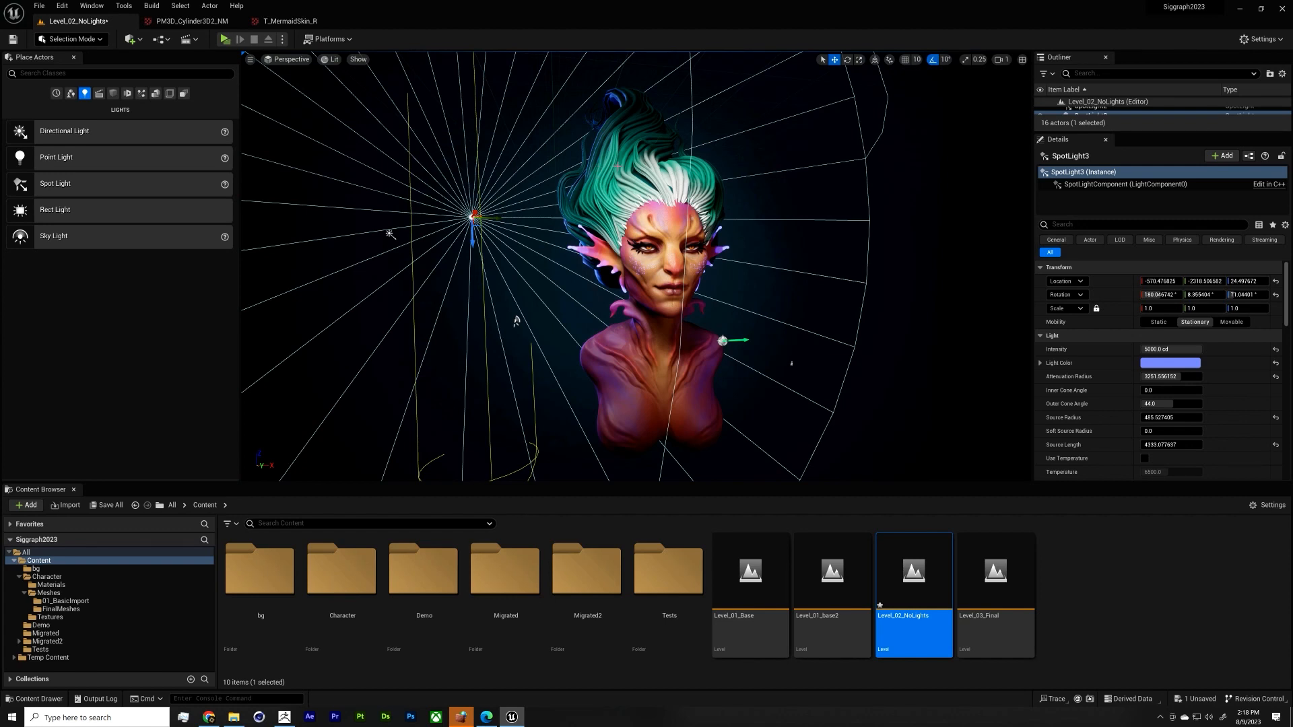
left_click_drag(490, 217, 444, 212)
key("e")
Step: Examine the blue rim lighting on the mermaid's hair and face from different angles, with and without game view
right_click_drag(763, 297, 740, 297, "alt")
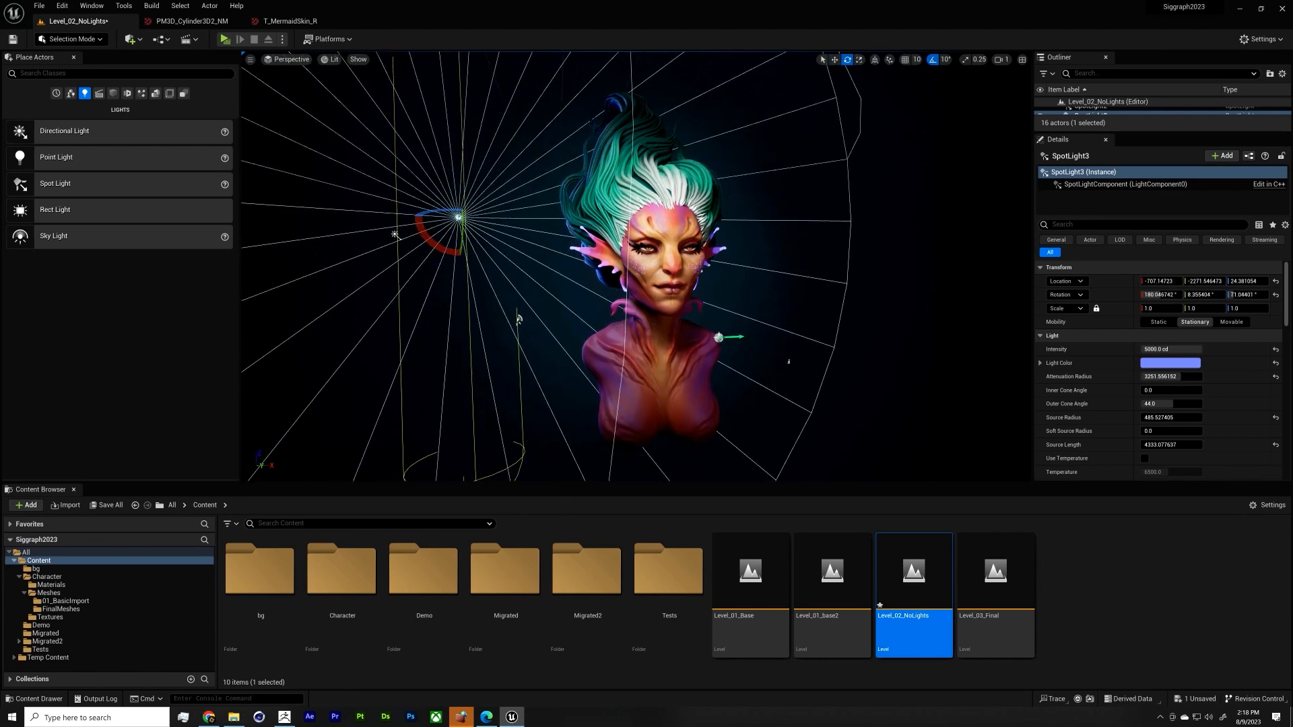
middle_click_drag(757, 296, 738, 305, "alt")
key("g")
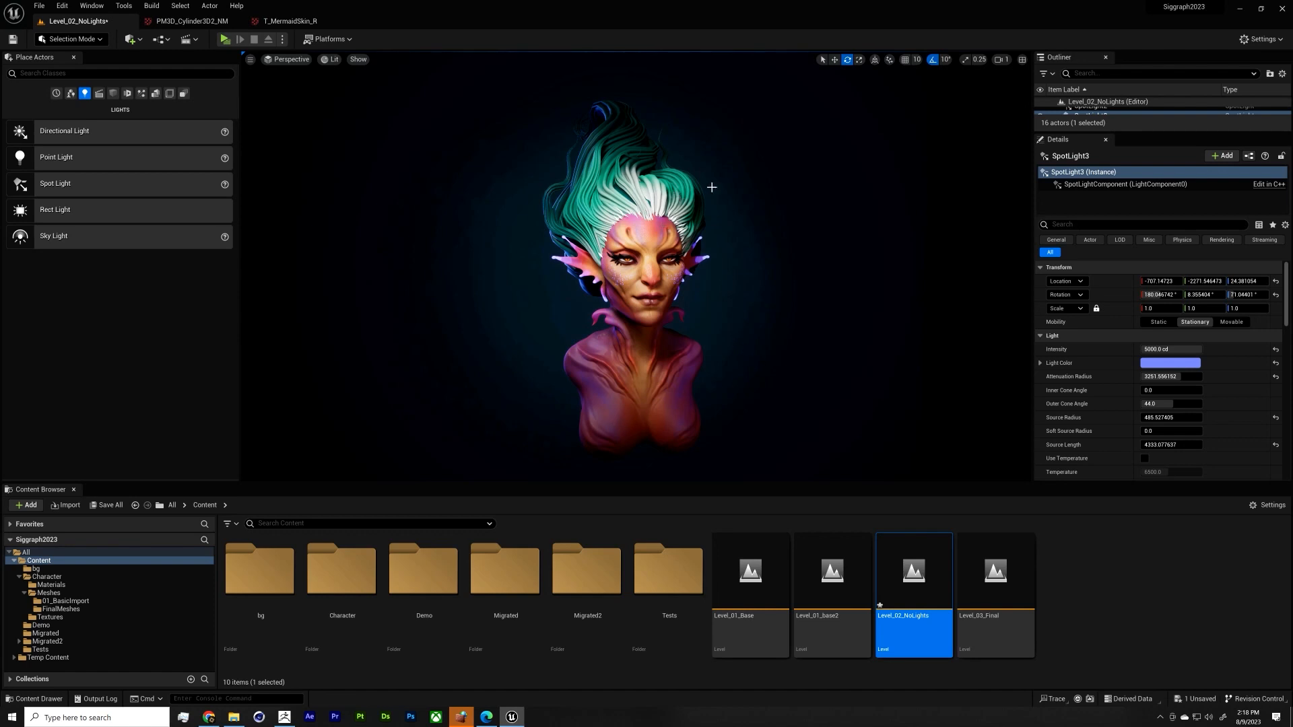
right_click_drag(669, 214, 732, 355)
middle_click_drag(731, 355, 752, 387)
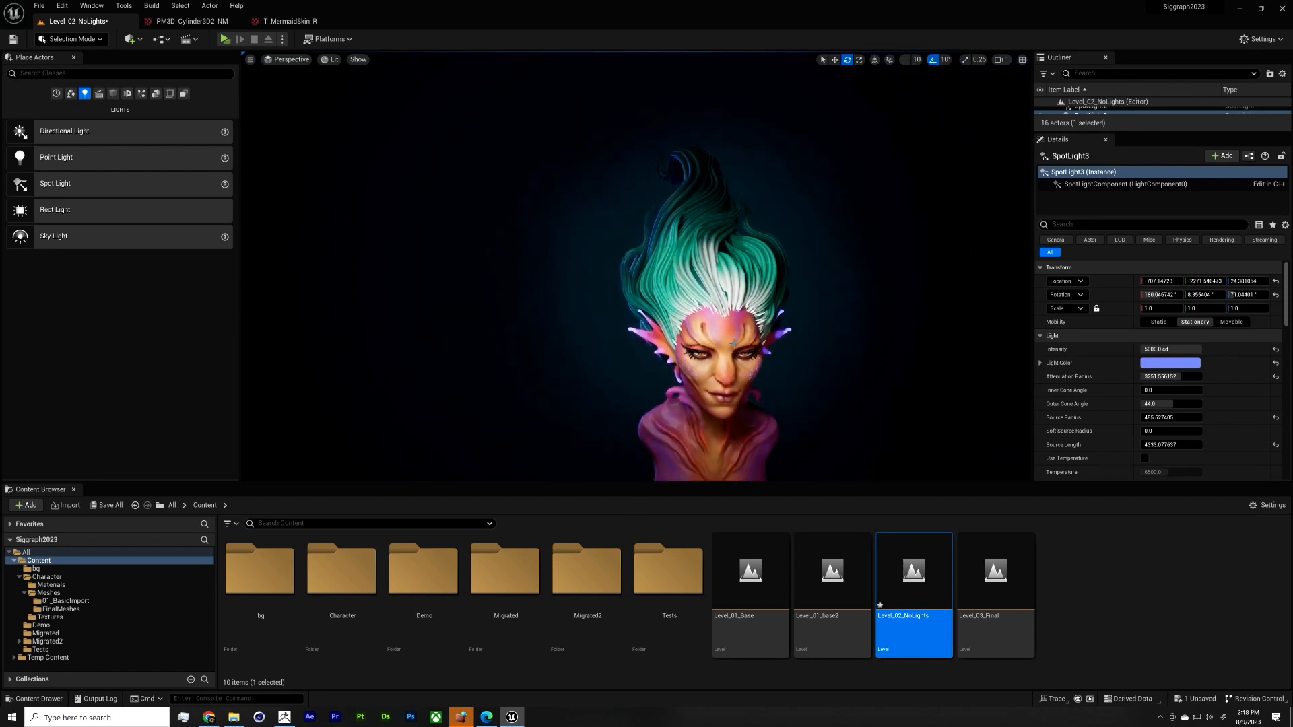
key("g")
key("g")
key("g")
key("g")
mouse_move(711, 225)
right_mouse_down()
mouse_move(724, 198)
mouse_move(706, 268)
mouse_move(711, 211)
right_mouse_up()
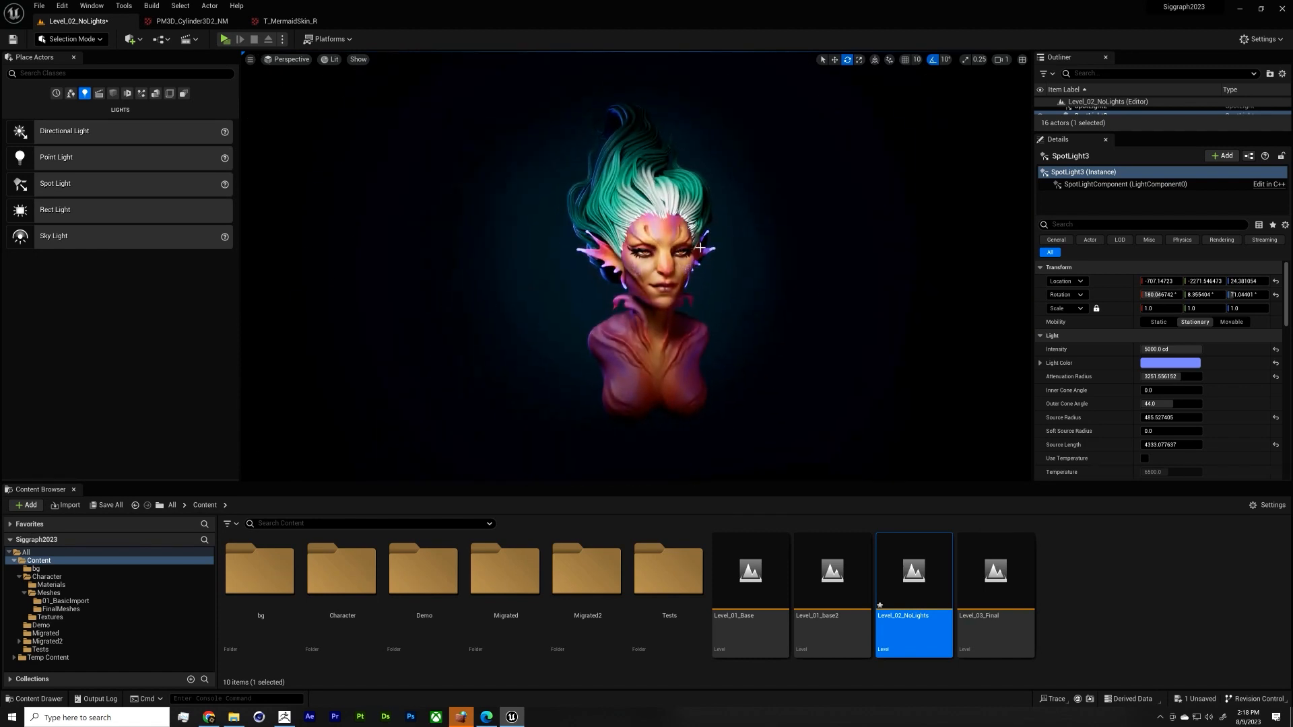
key("g")
key("g")
key("g")
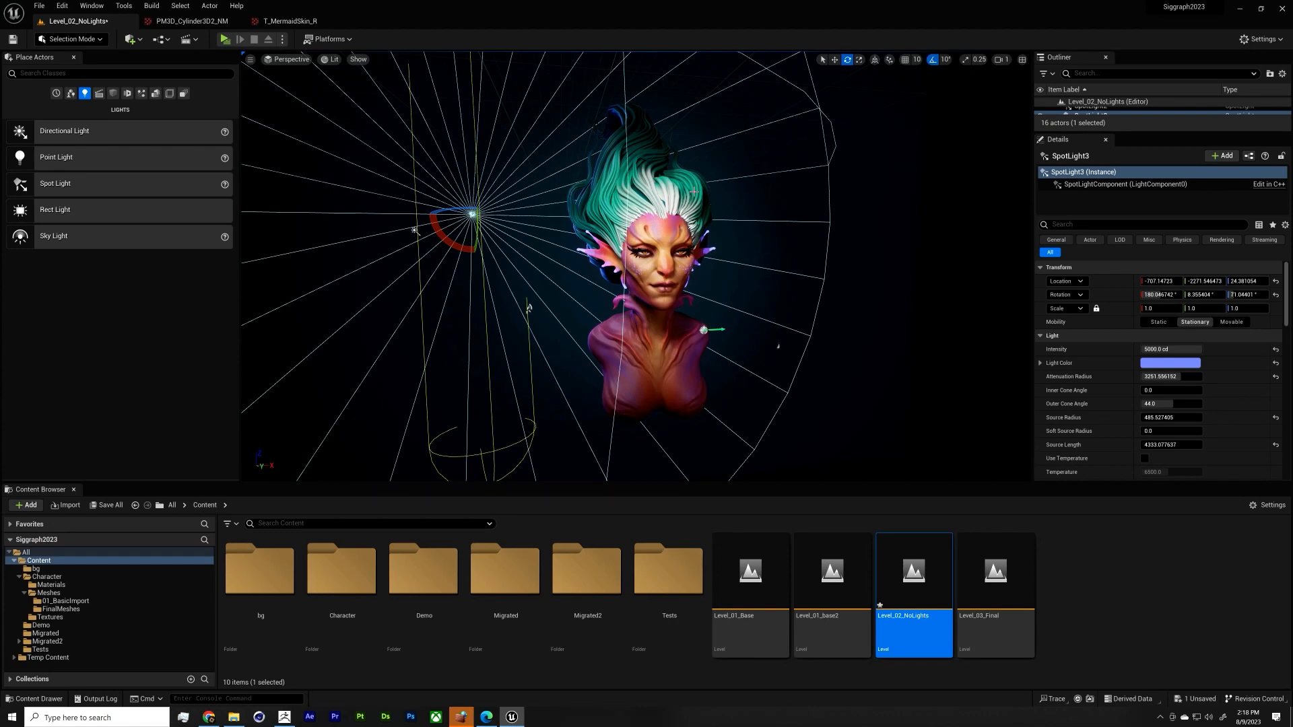
Step: Duplicate the blue back light to the mermaid's other side at about X 1475, Y -2808, Z 56 and turn it toward her
key("w")
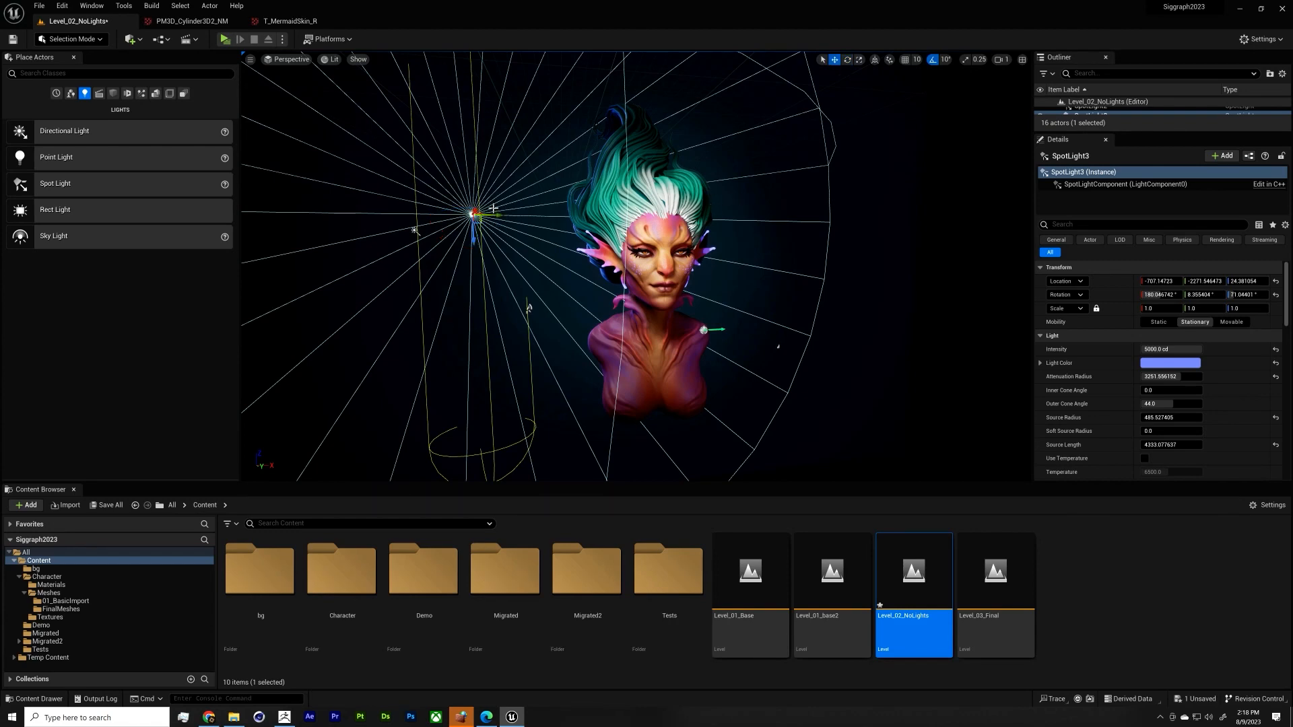
left_click_drag(494, 209, 721, 258, "alt")
key("e")
key("w")
key("e")
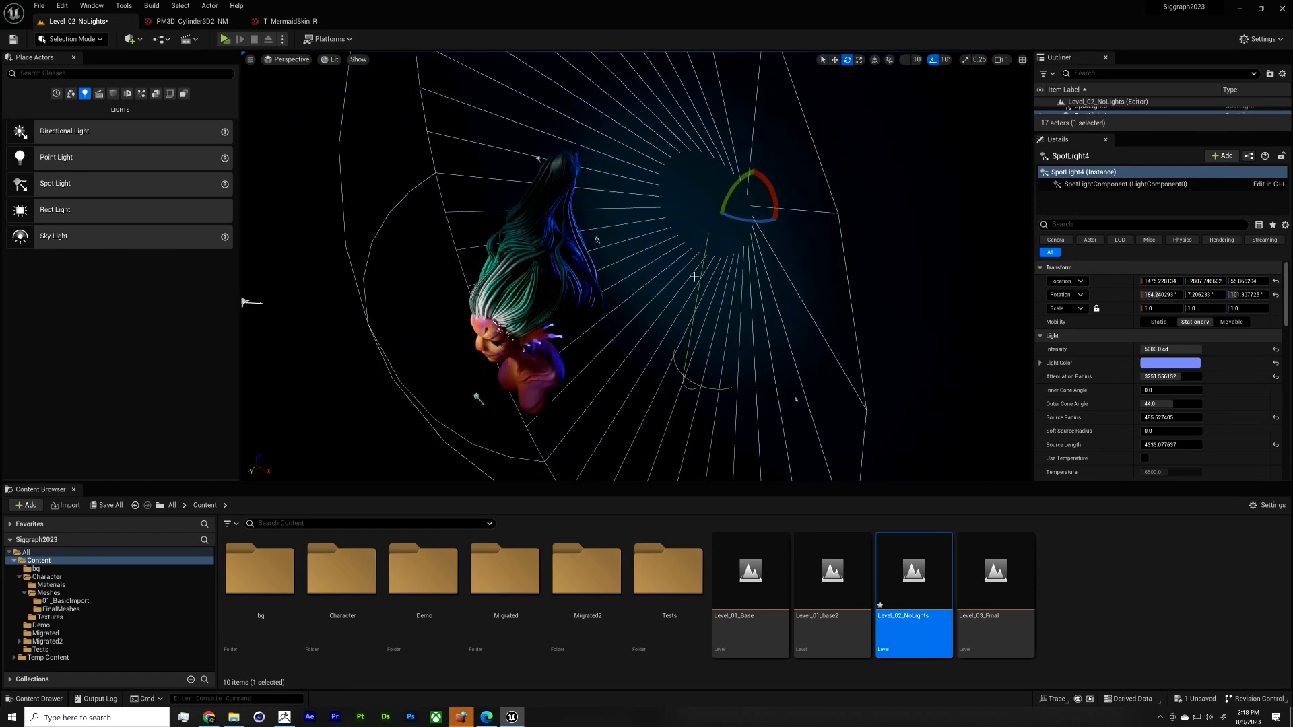
Step: Move the second blue rim light to about X 2048, Y -1726, Z 234 and aim it at the mermaid's hair and shoulder
key("w")
left_click_drag(741, 205, 625, 329)
key("e")
key("w")
right_click_drag(748, 210, 789, 210)
mouse_move(662, 194)
left_mouse_down()
mouse_move(685, 193)
mouse_move(640, 190)
left_mouse_up()
key("e")
middle_click_drag(692, 229, 673, 238)
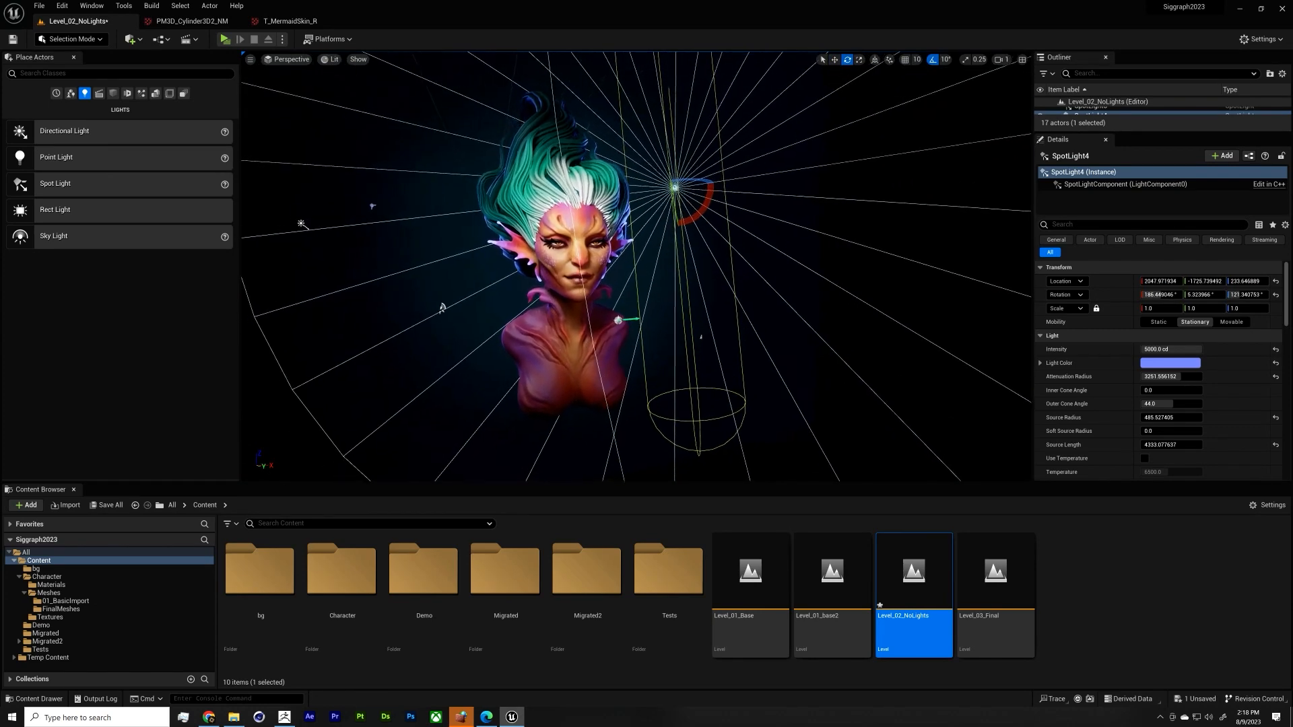
Step: Check the framed mermaid in game view without light gizmos and save Level_02_NoLights
key("g")
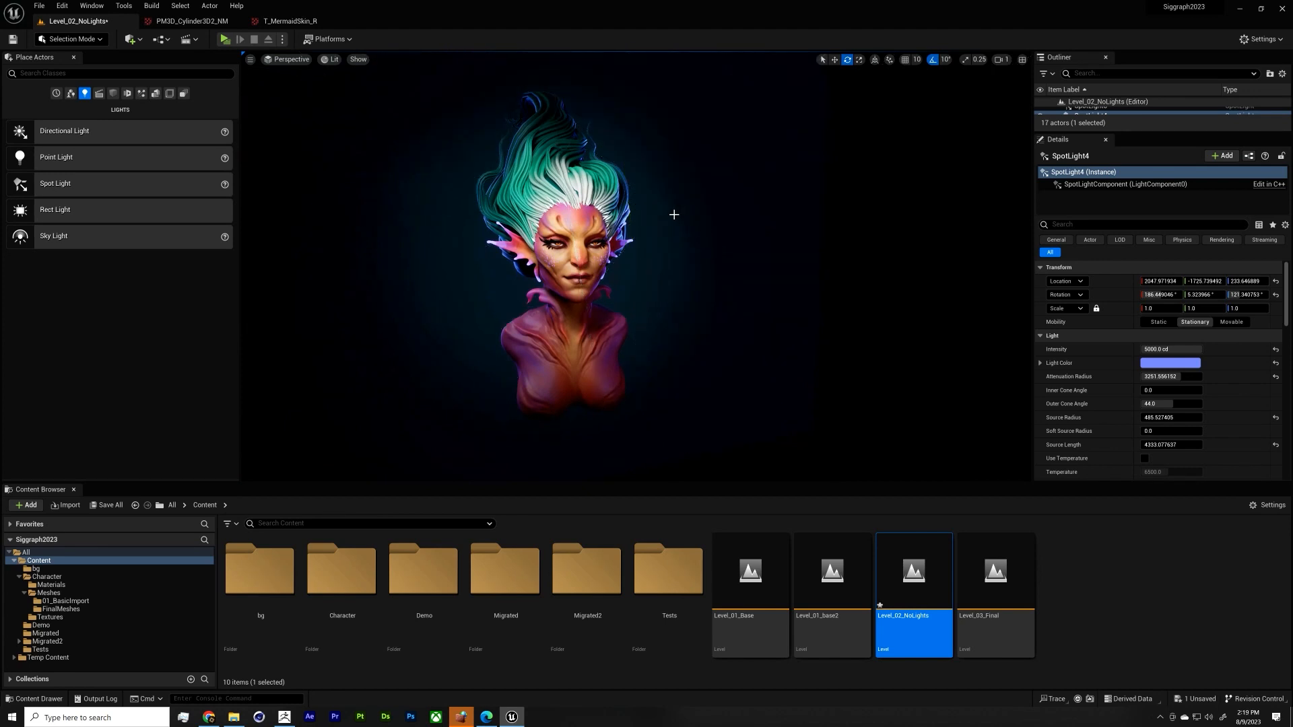
right_click_drag(674, 214, 649, 212)
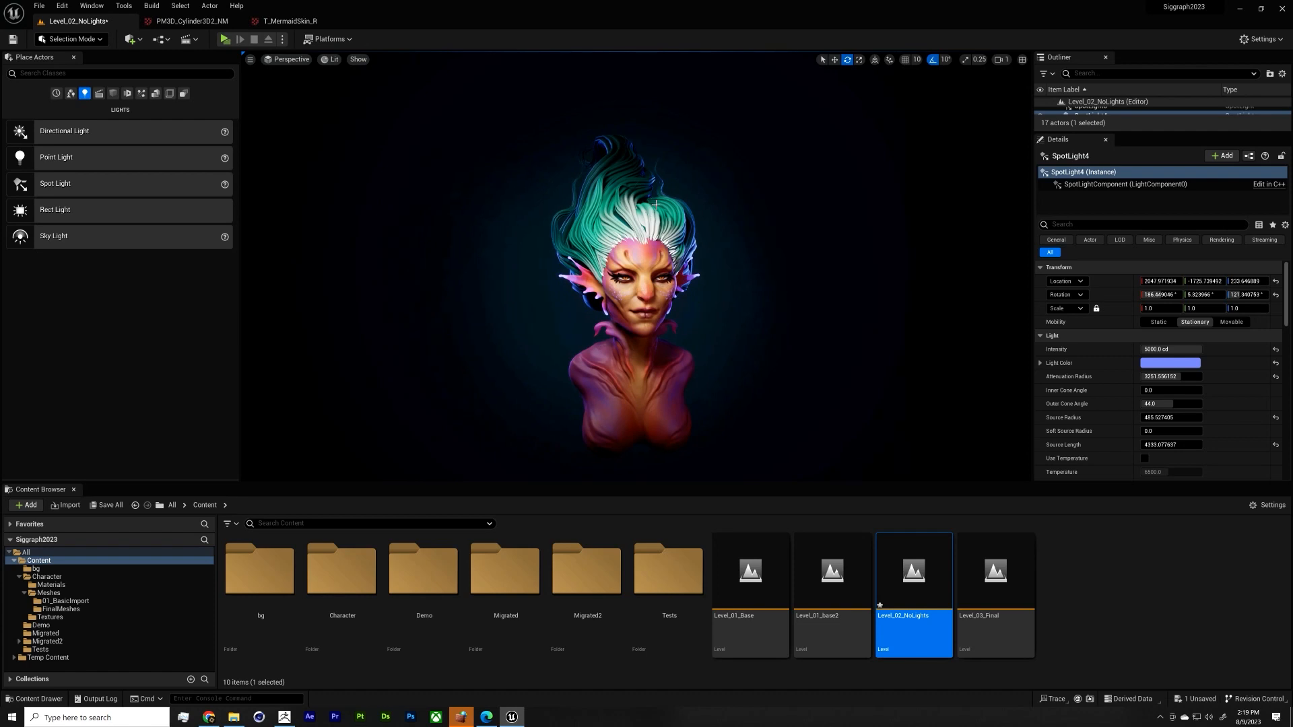
left_click(107, 505)
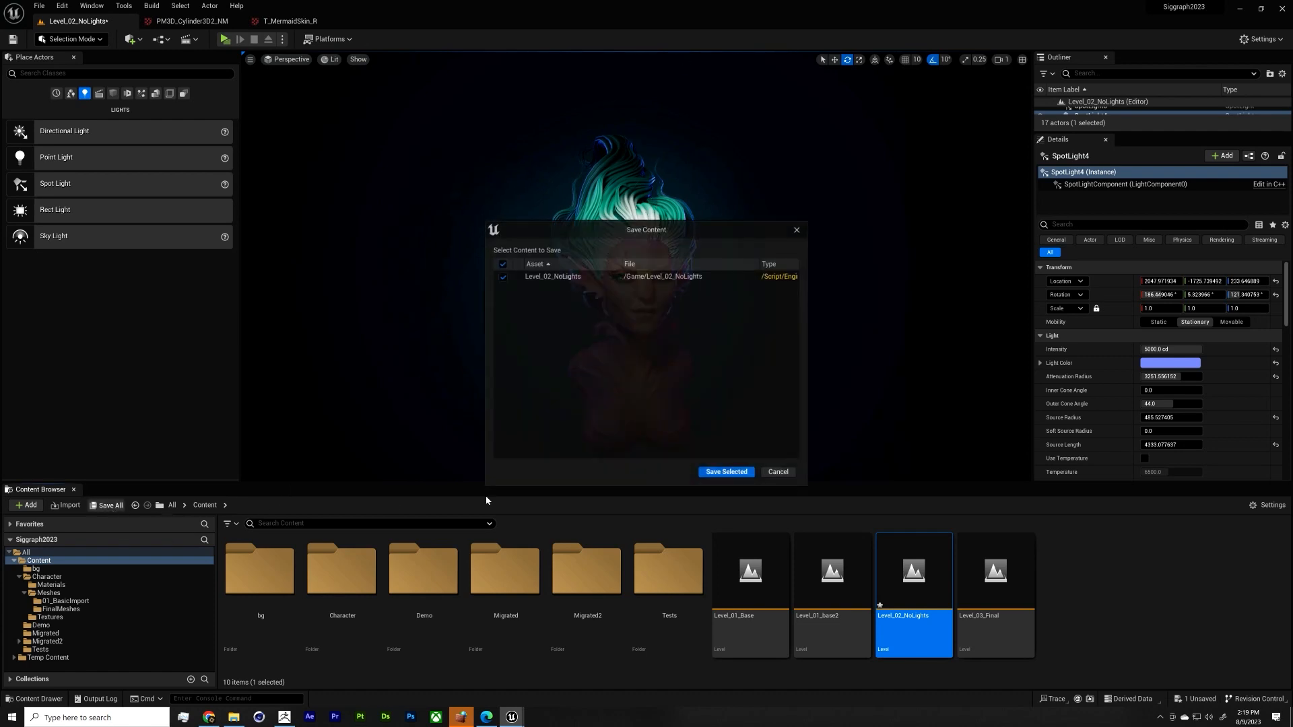
left_click(727, 471)
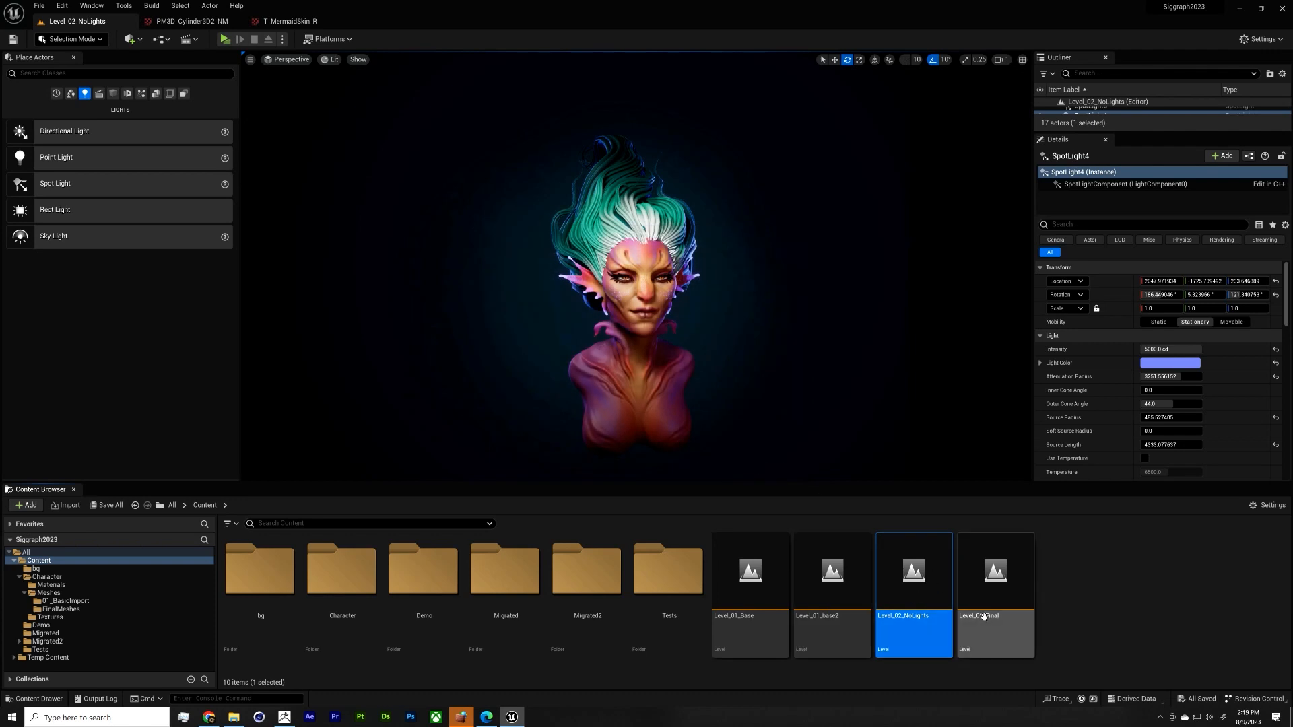
Step: Open the Level_03_Final level and frame the mermaid bust from the front in game view
double_click(995, 596)
scroll(739, 307, "up", 5)
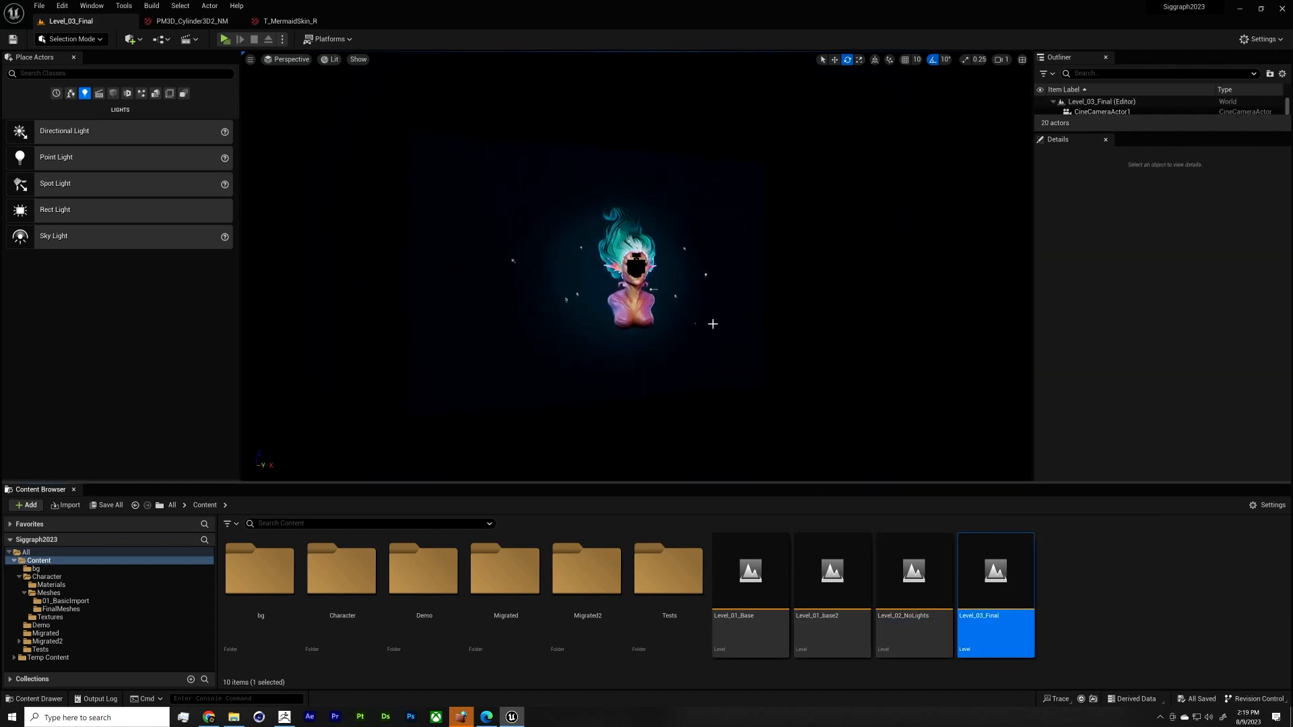
scroll(694, 340, "up", 8)
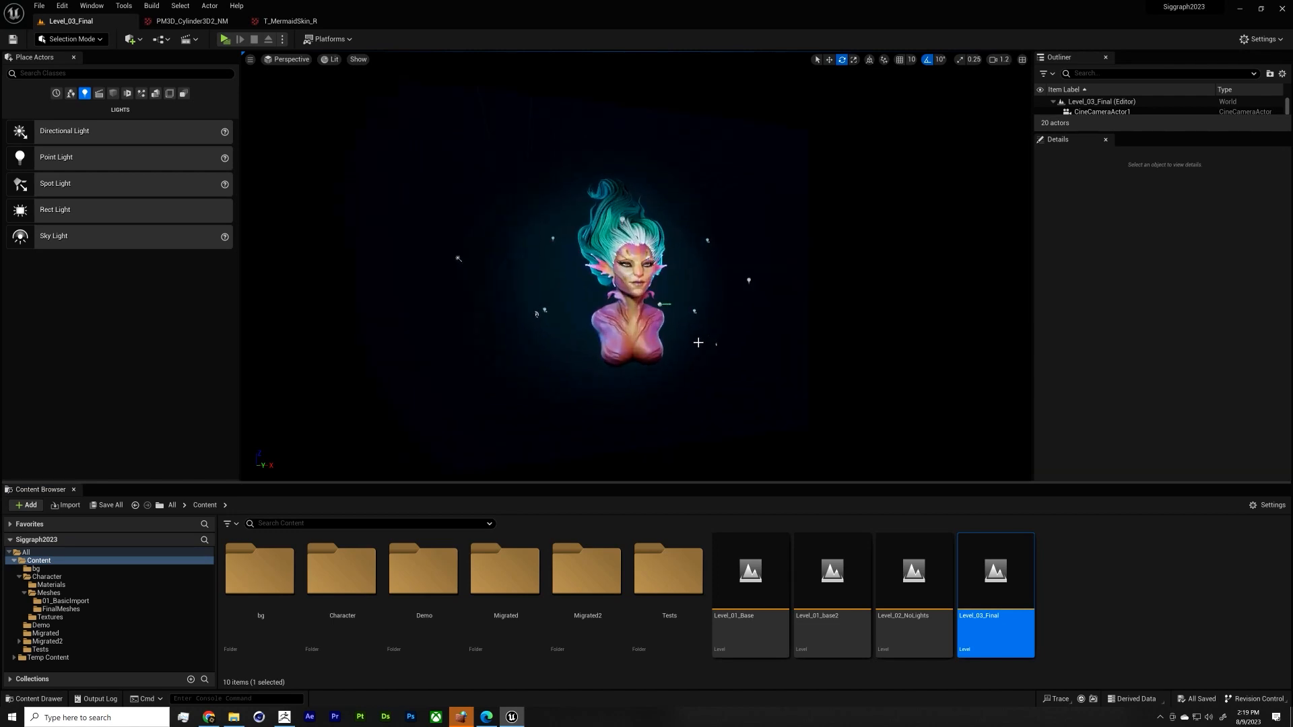
scroll(700, 348, "up", 2)
scroll(700, 350, "down", 10)
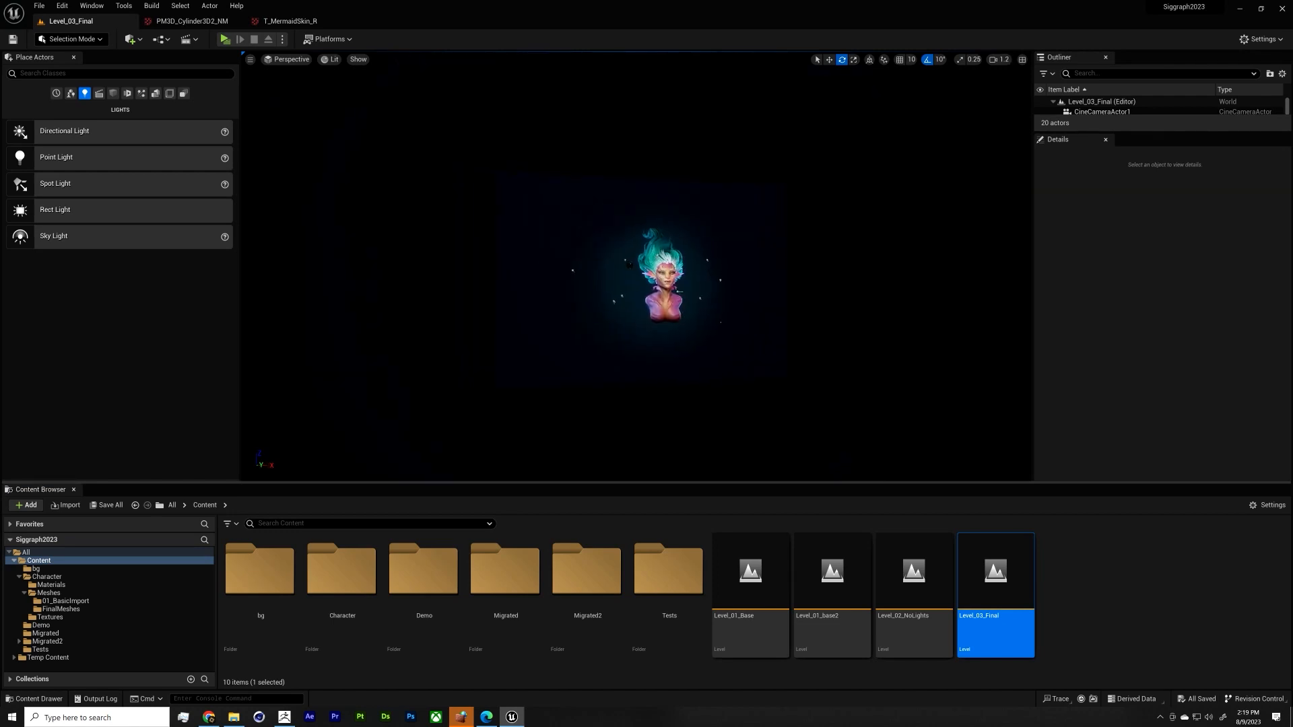
left_click(681, 329)
key("f")
scroll(681, 330, "up", 4)
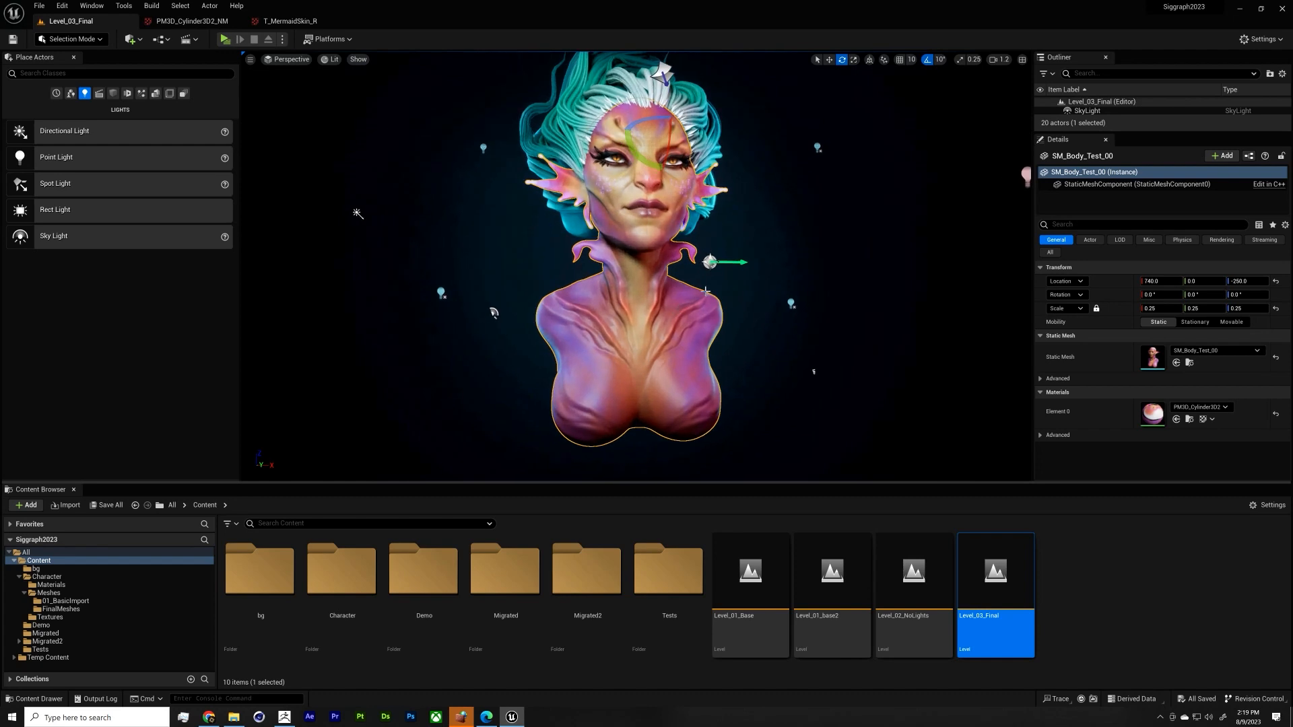
left_click_drag(730, 317, 727, 357, "alt")
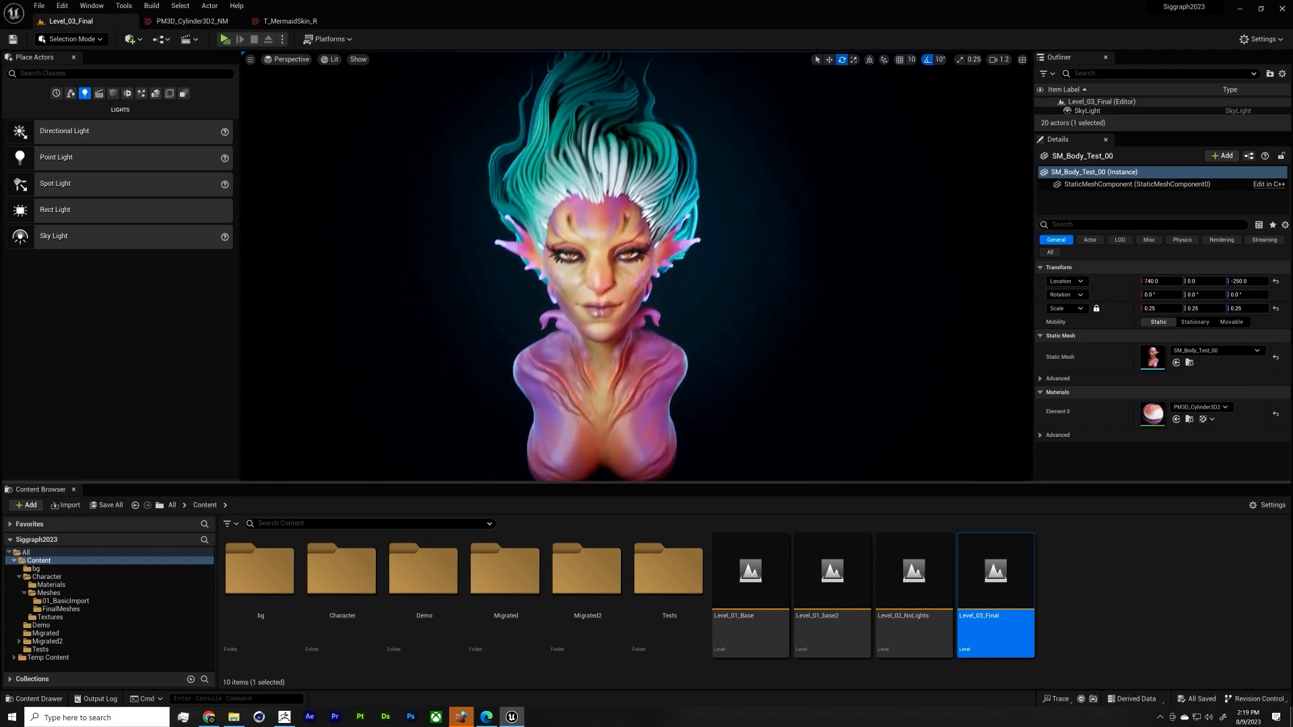
right_click_drag(731, 317, 368, 177)
scroll(730, 316, "down", 3)
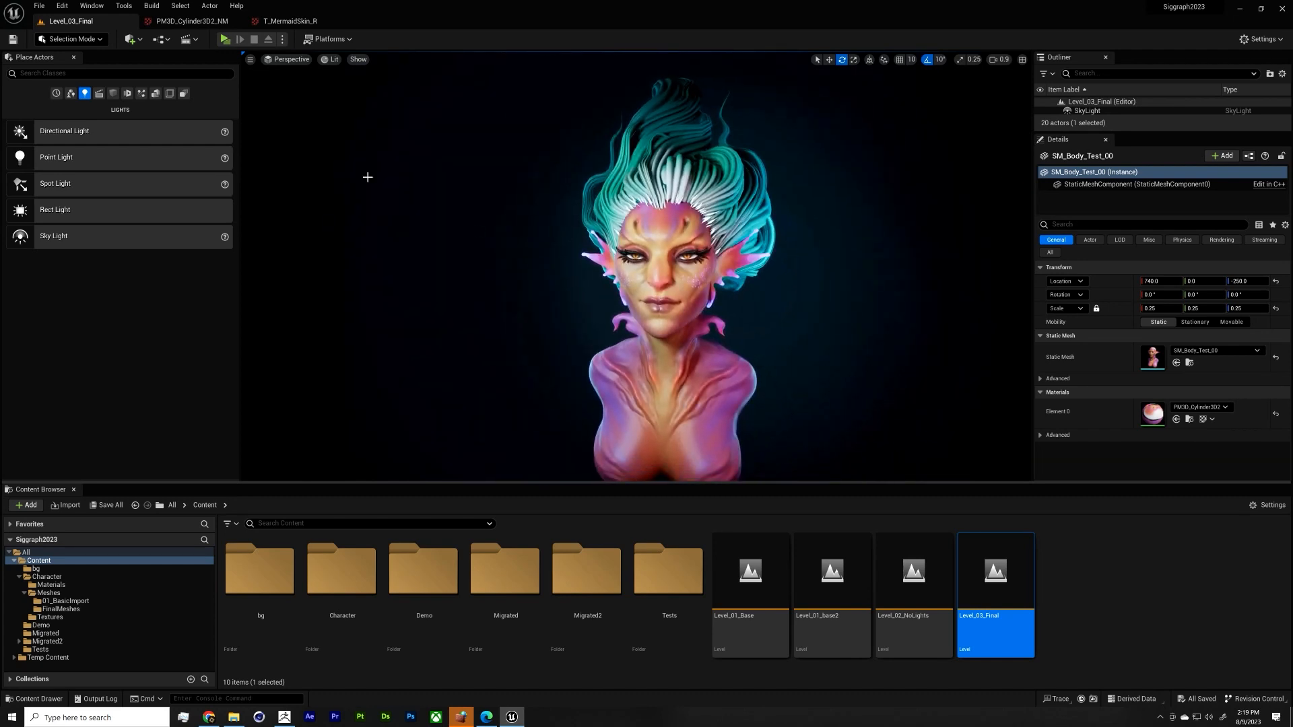
Step: Capture a high-resolution screenshot of the mermaid view with a size multiplier of 1.0
left_click(251, 61)
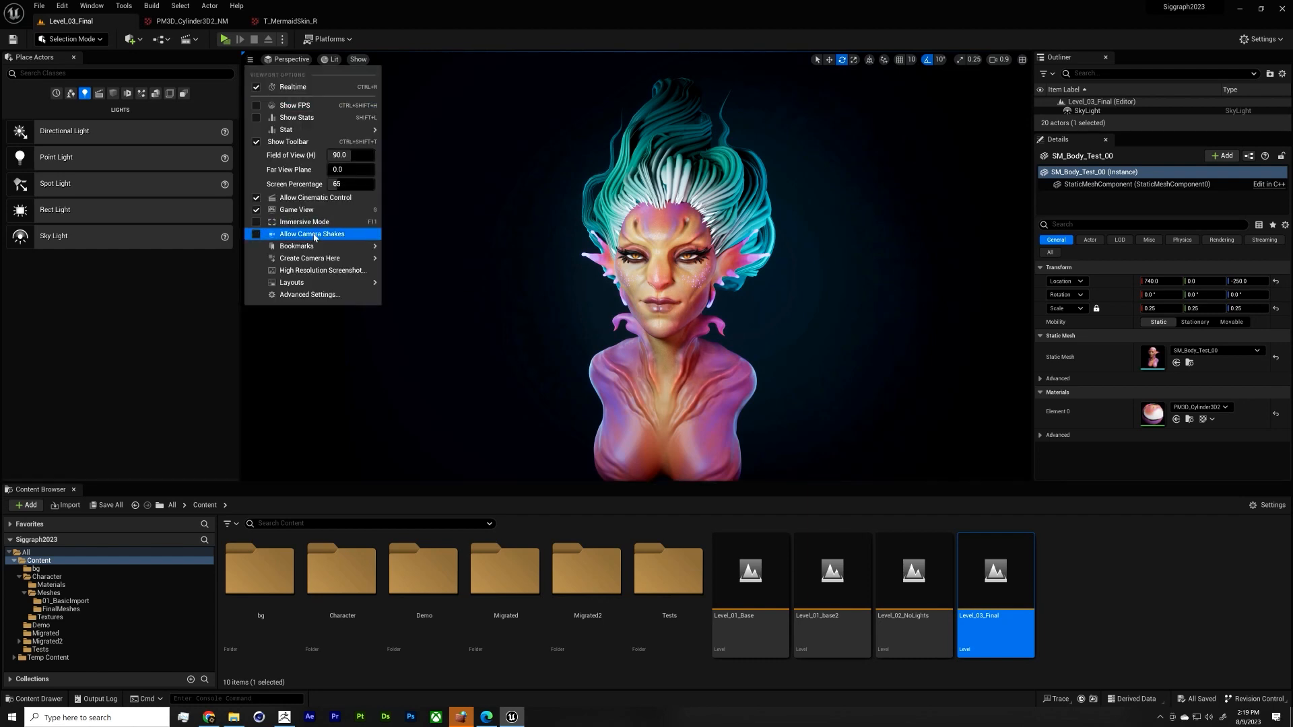
left_click(326, 271)
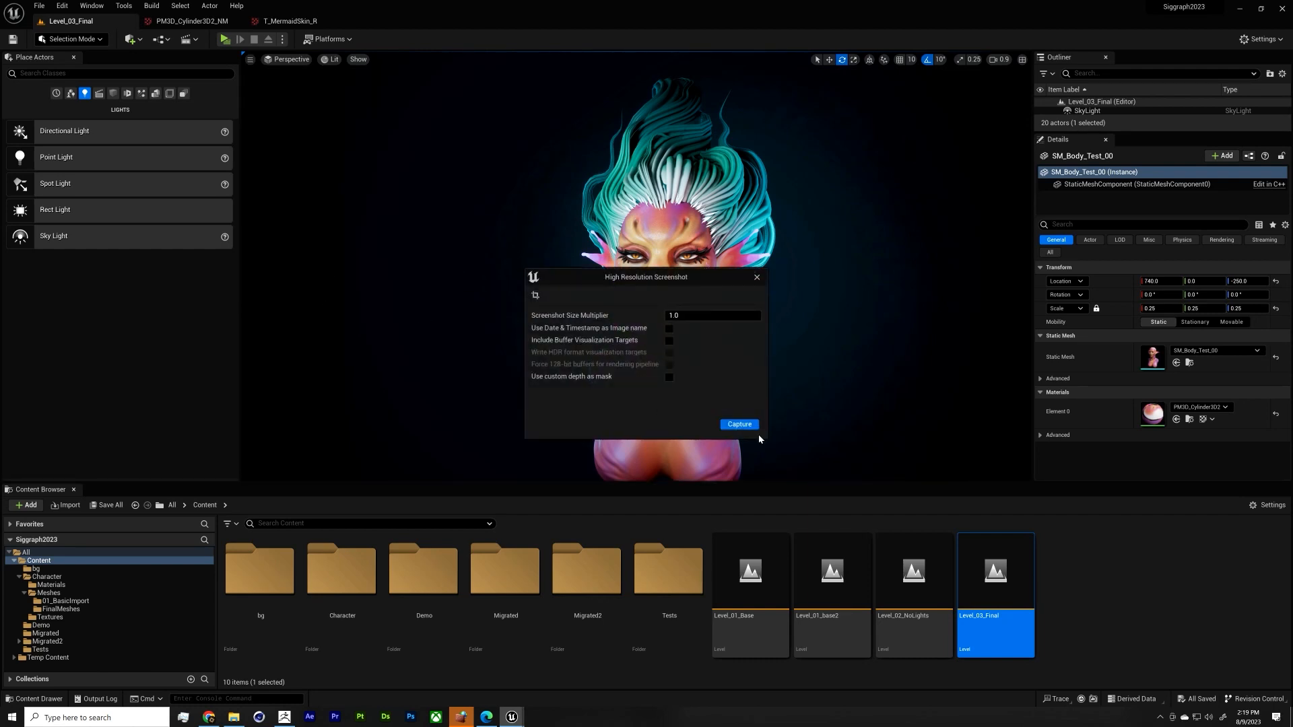
left_click(736, 423)
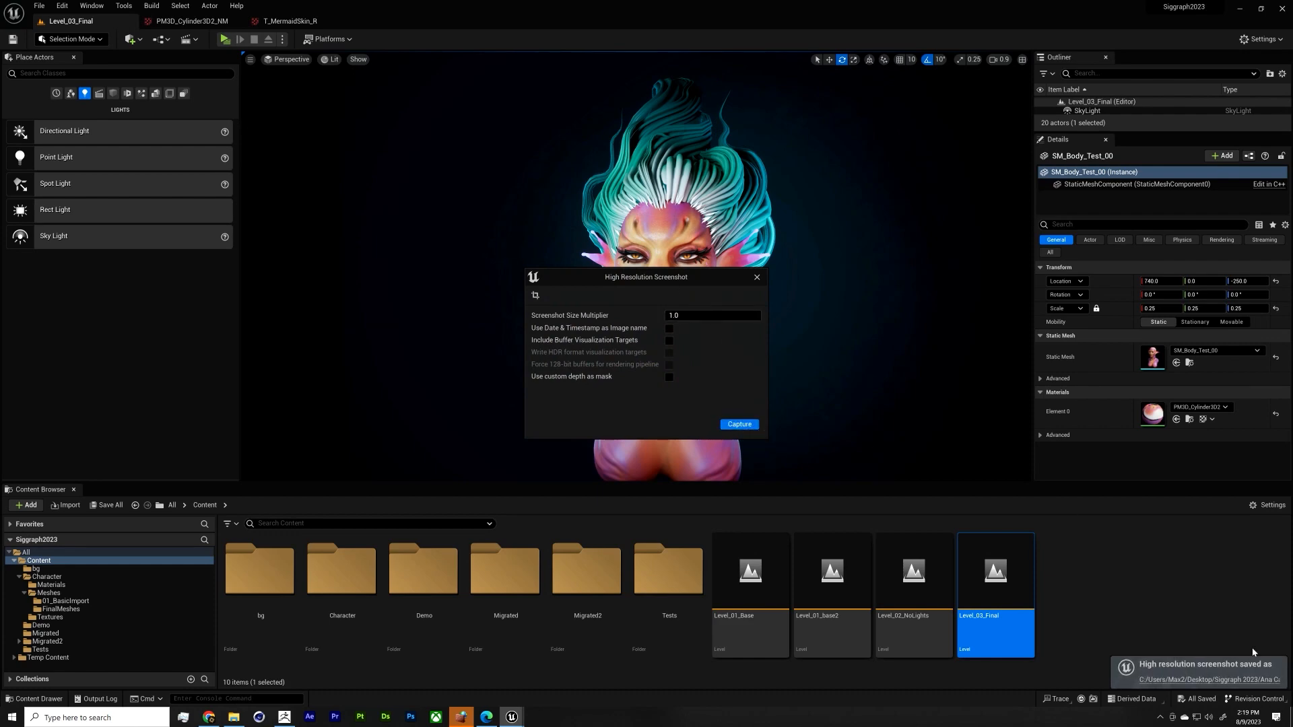
Step: View the newly saved screenshot from the WindowsEditor folder, then close the image and the High Resolution Screenshot dialog
left_click(1237, 680)
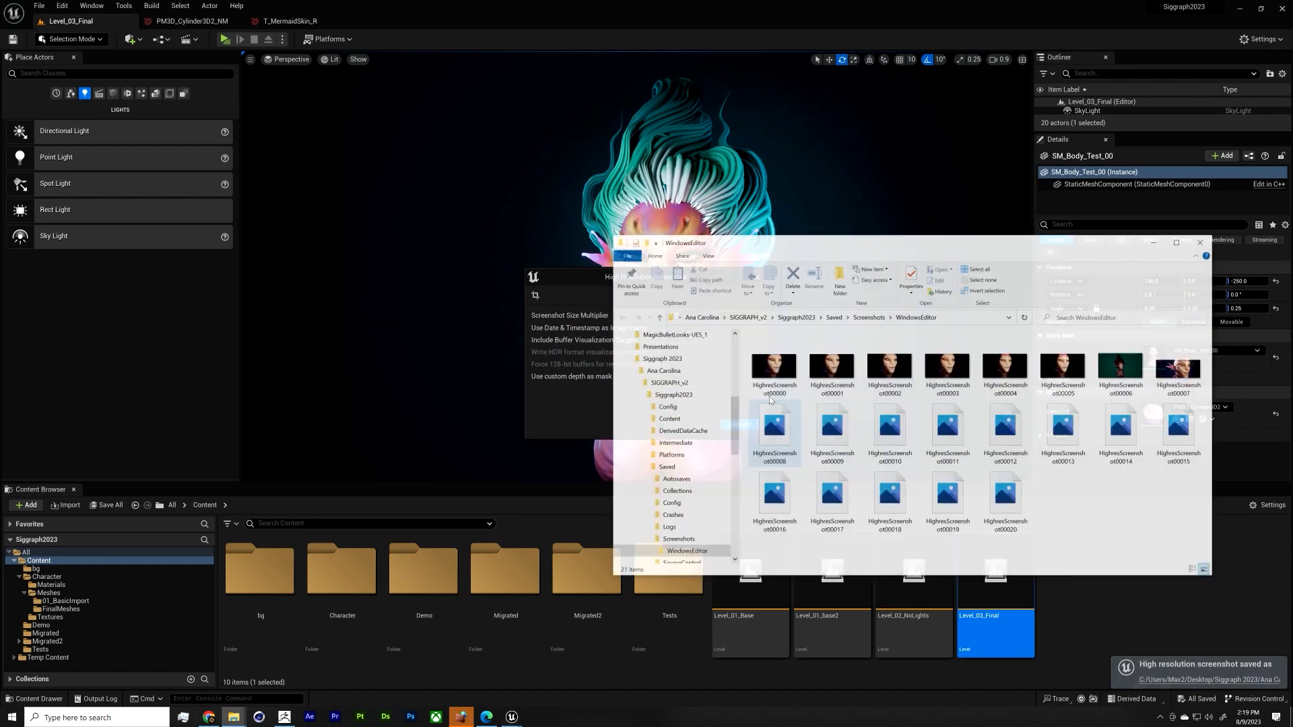
double_click(1007, 504)
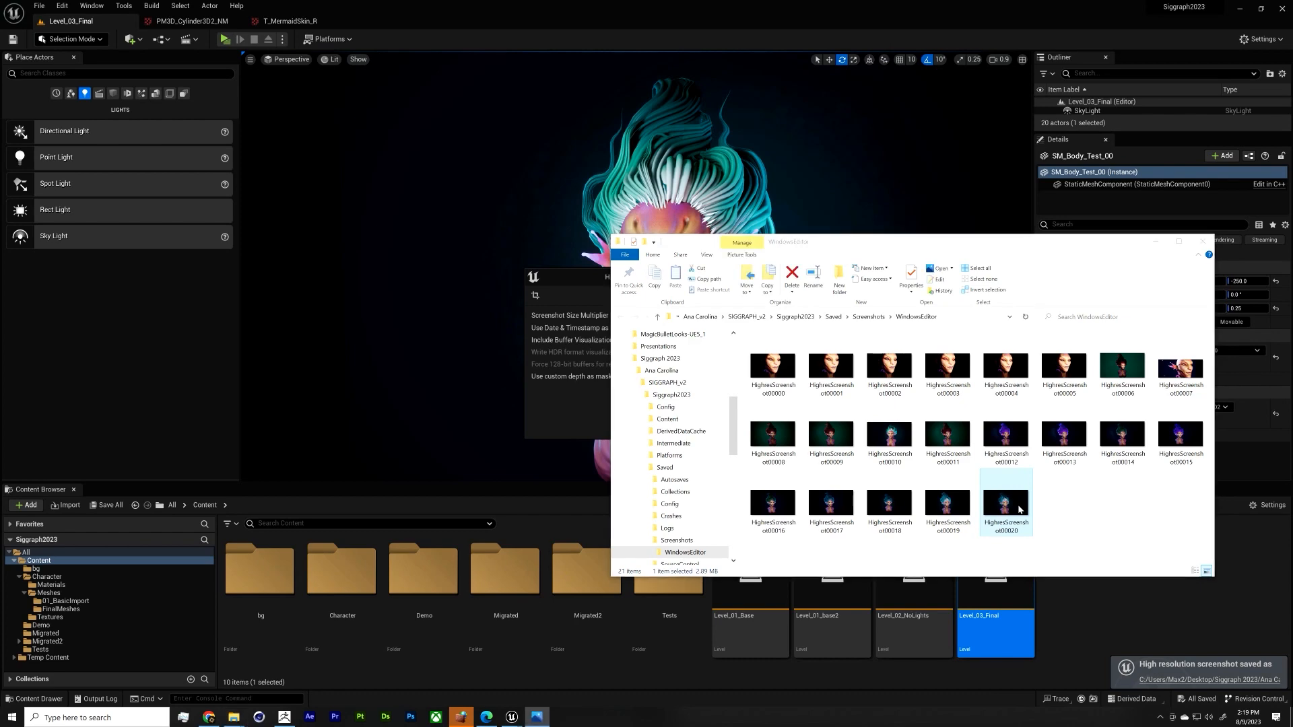
left_click_drag(1152, 18, 1037, 2)
left_click(1280, 8)
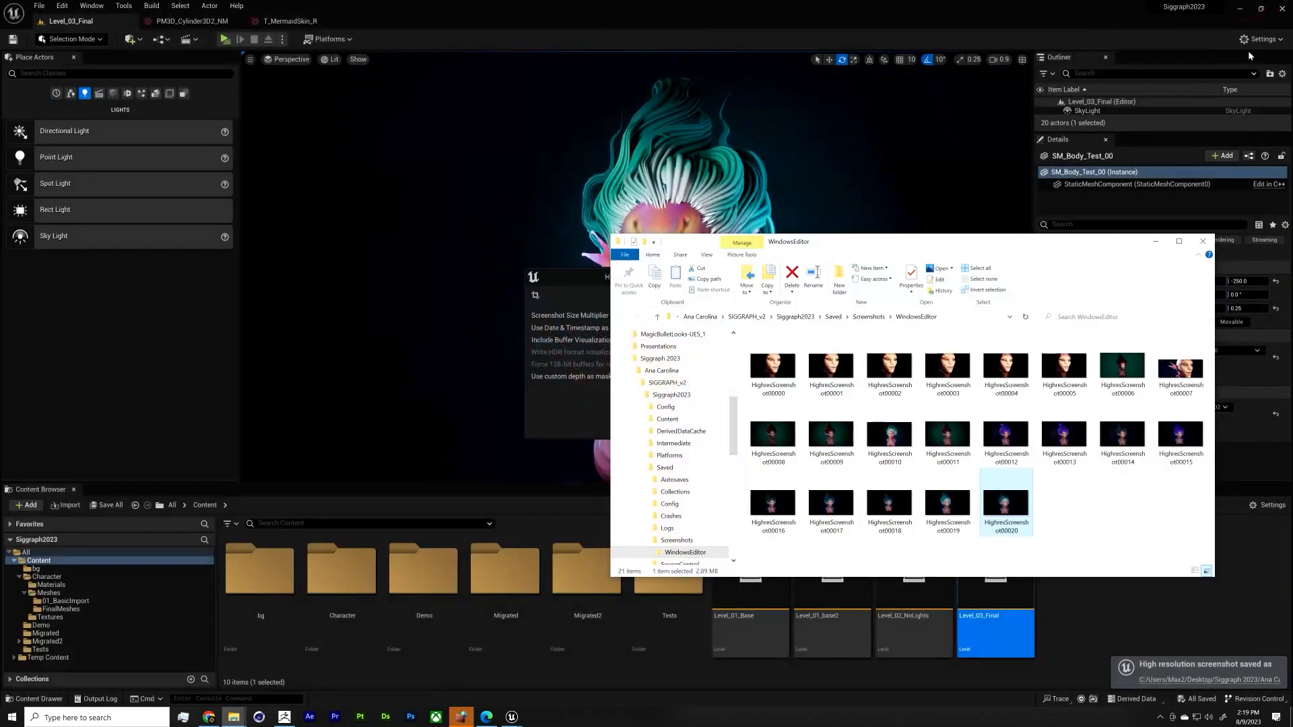
left_click(1156, 243)
left_click_drag(694, 268, 1091, 359)
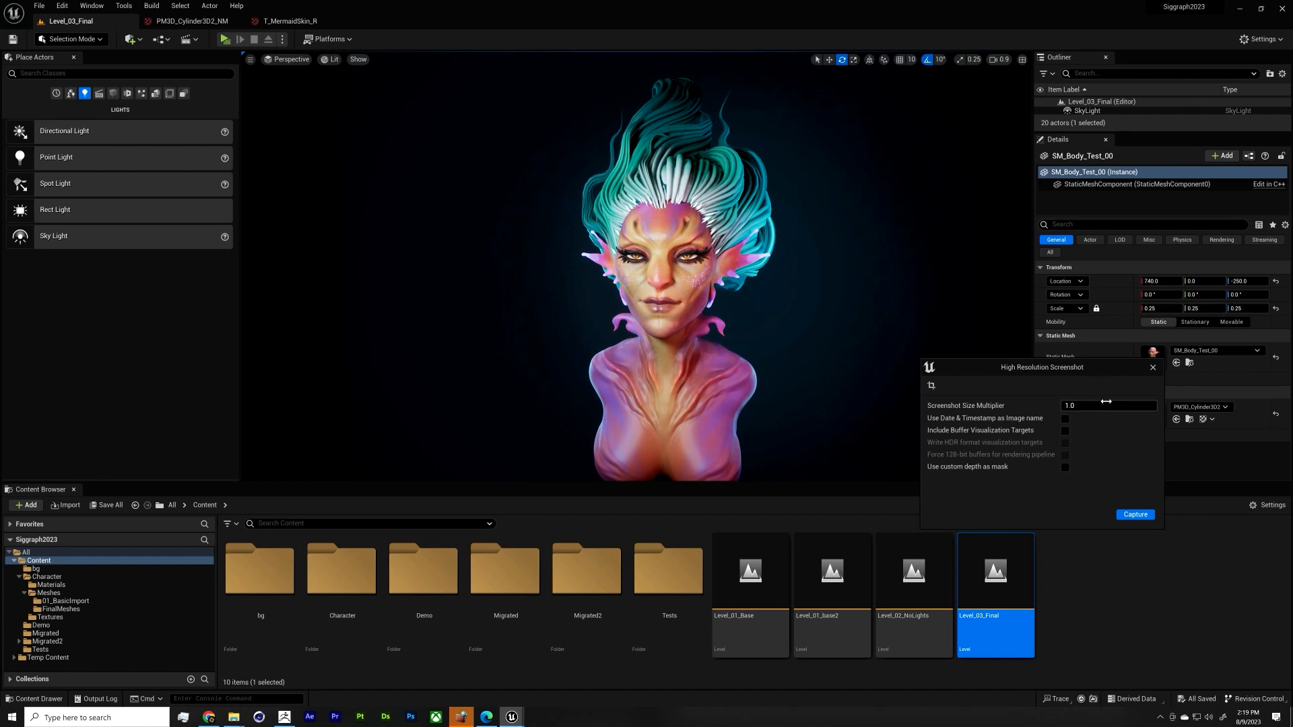
left_click(1152, 369)
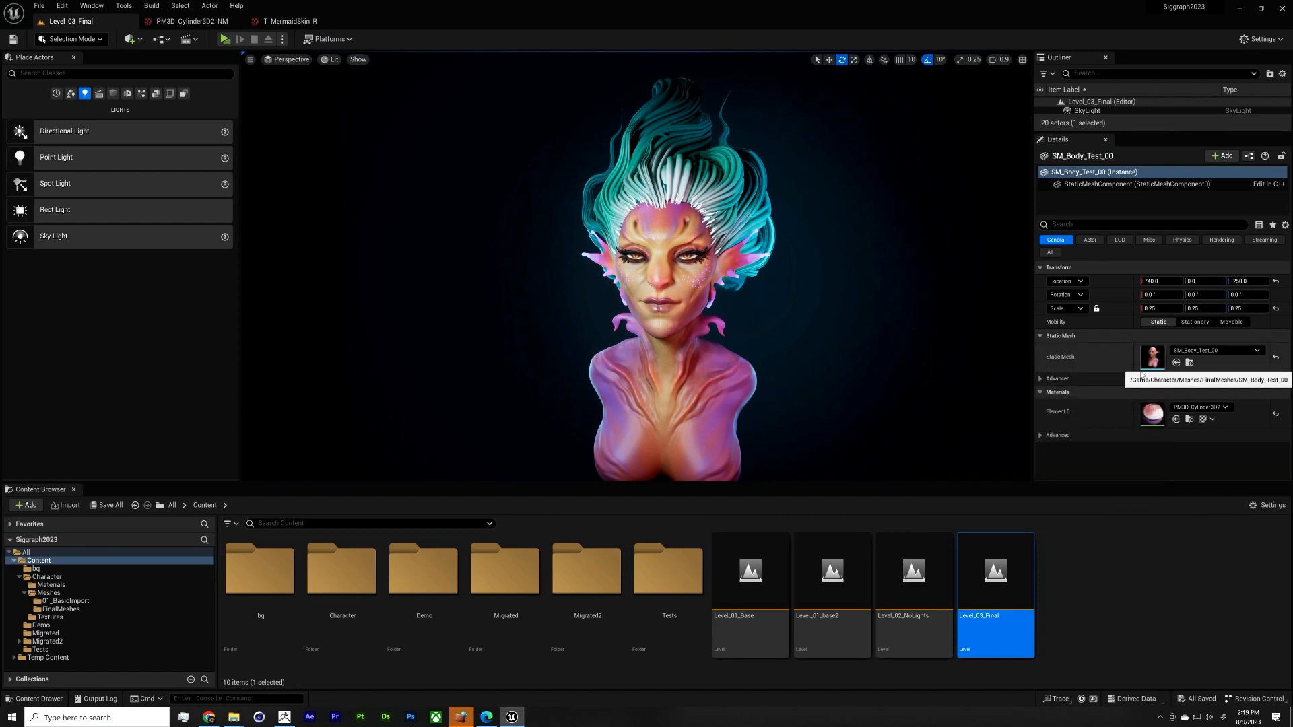
Step: Search the placeable actors for "camera" and place a Cine Camera Actor in front of the mermaid's chest
right_click_drag(909, 376, 911, 377)
scroll(909, 377, "down", 5)
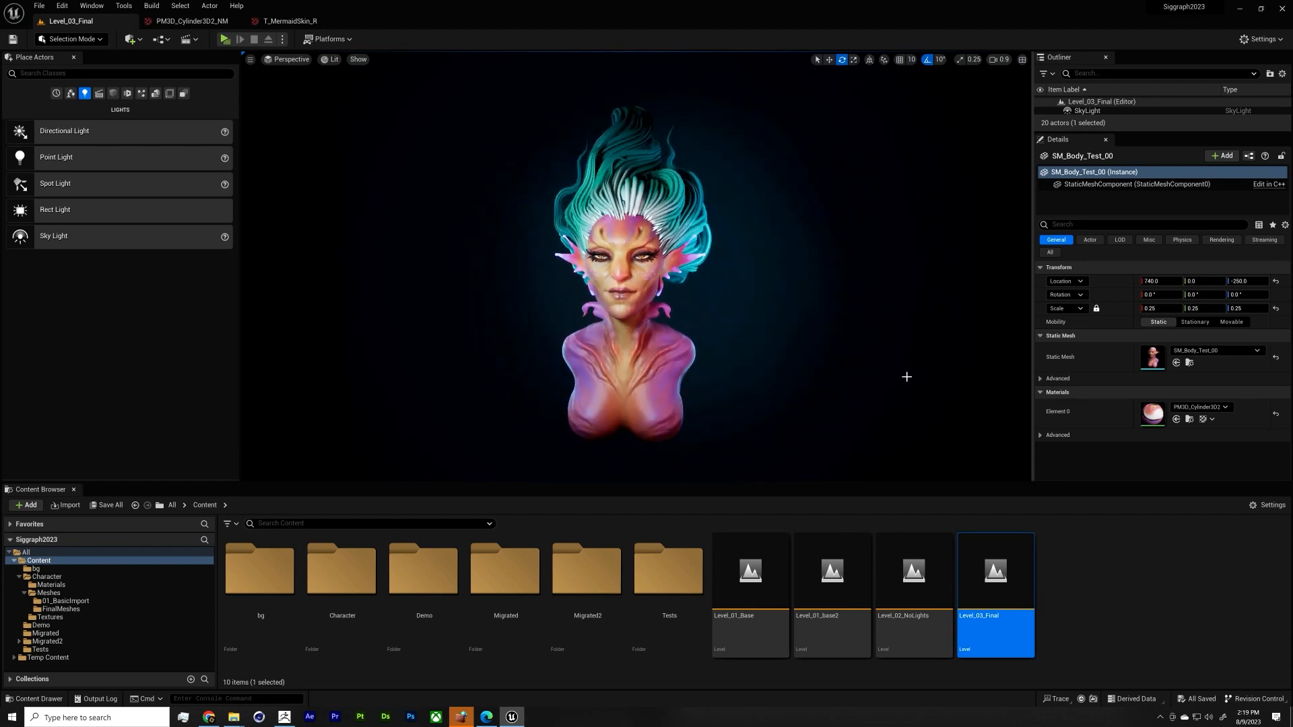
left_click(136, 72)
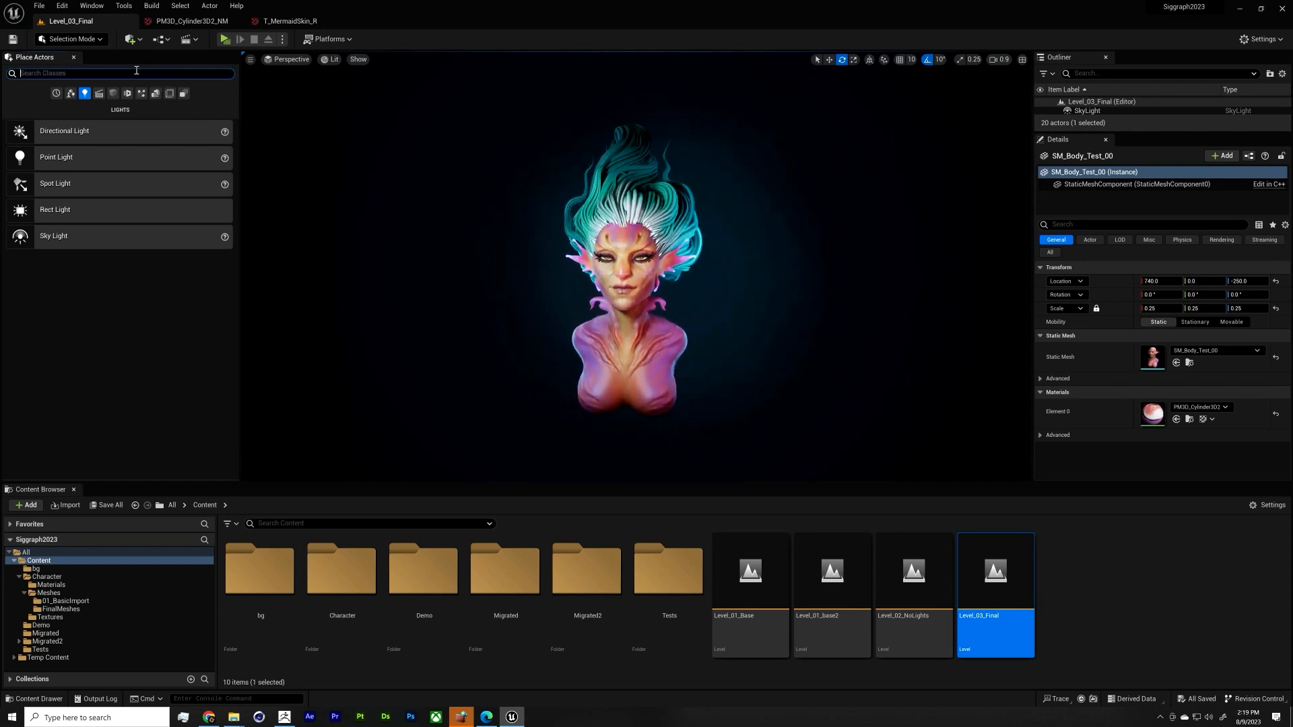
type("camera")
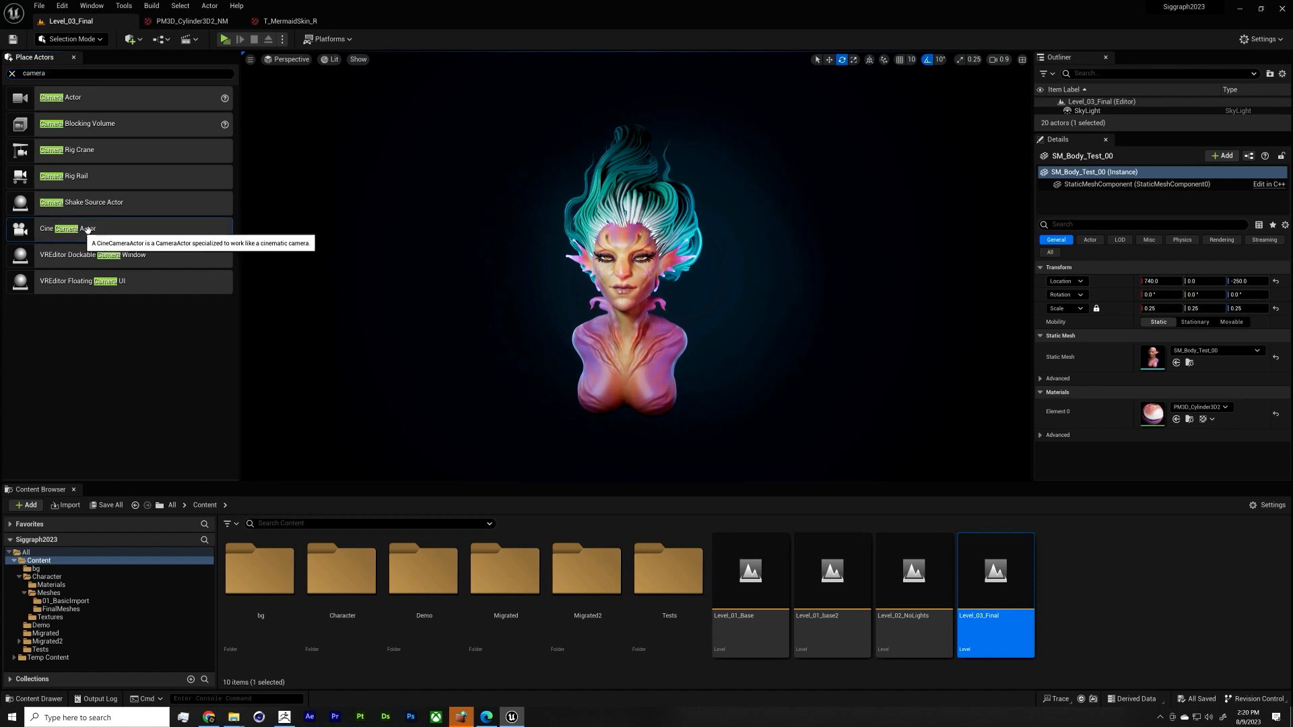
left_click_drag(52, 227, 626, 371)
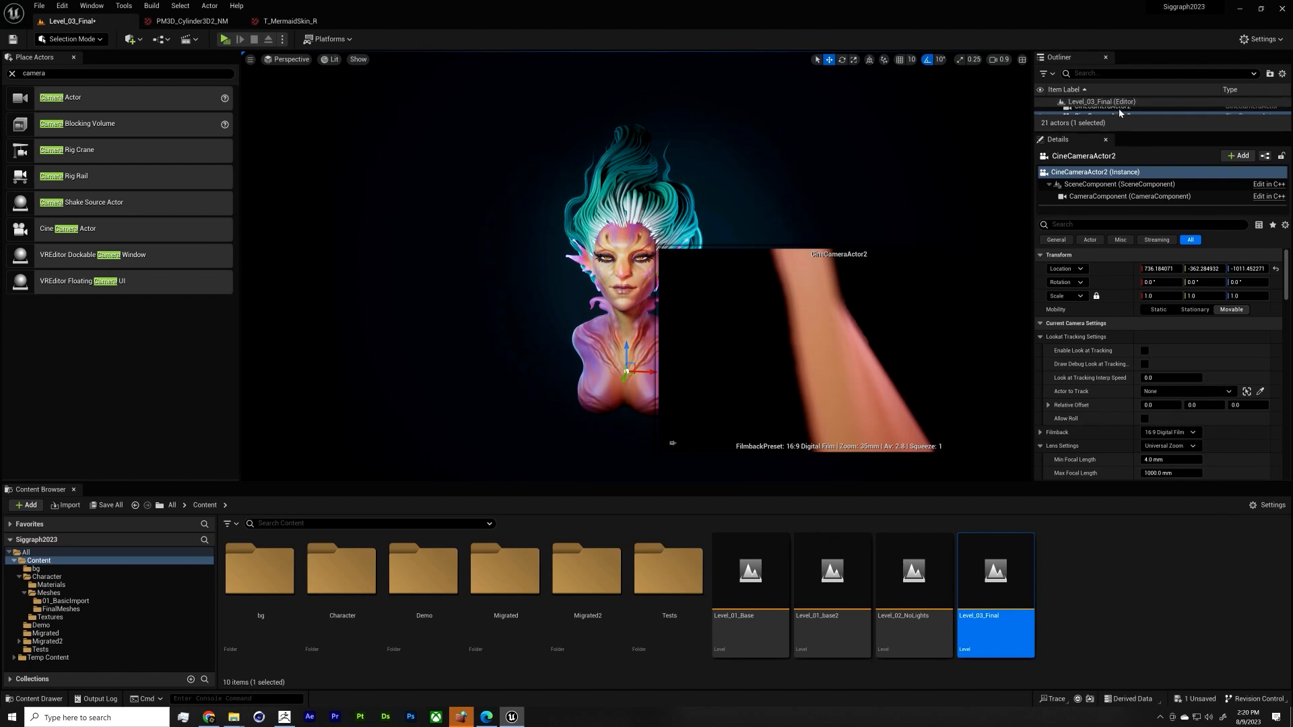
Step: Enlarge the actor list and pilot the newly placed CineCameraActor2
left_click_drag(1130, 133, 1134, 205)
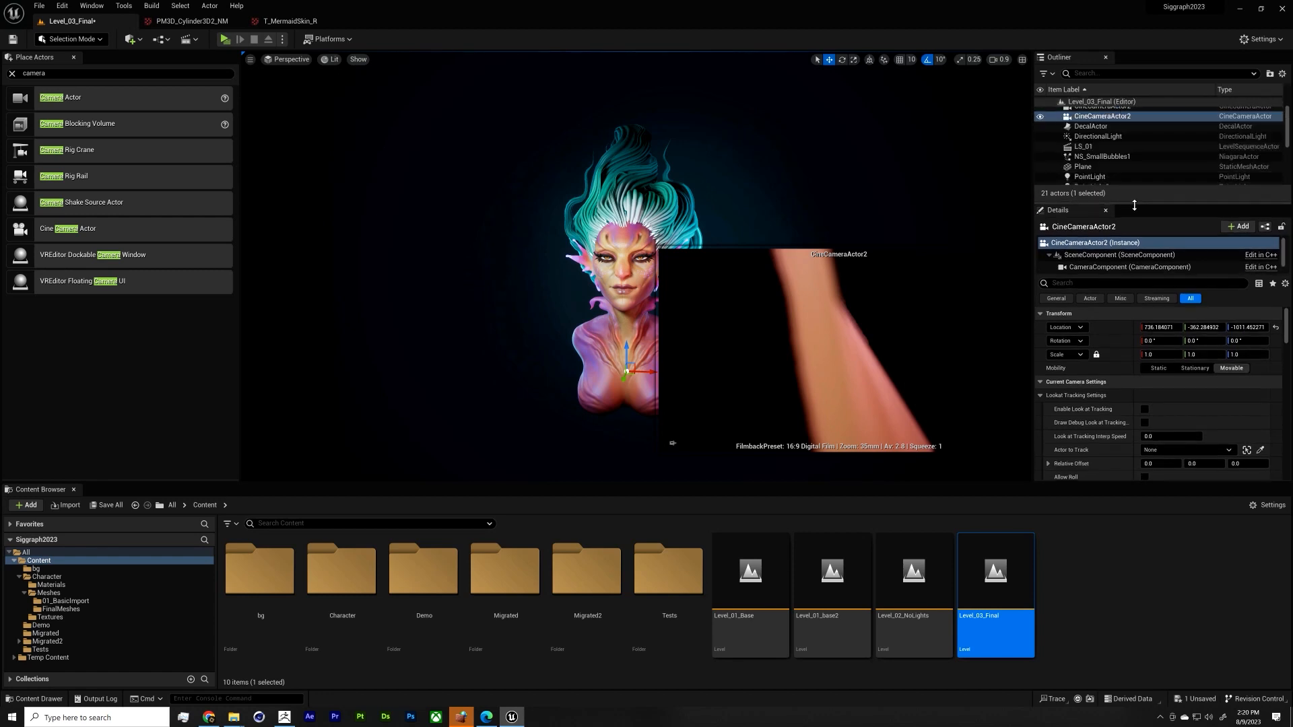
right_click(1122, 117)
mouse_move(1170, 160)
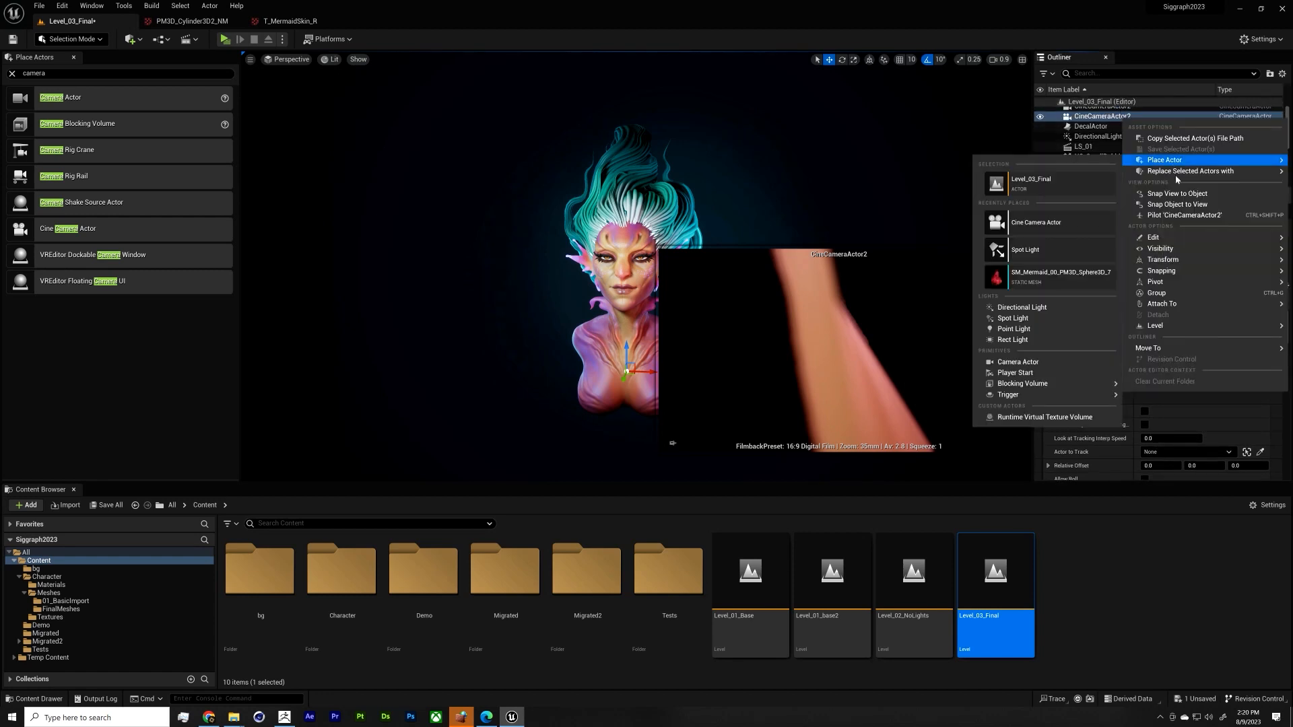
left_click(1179, 215)
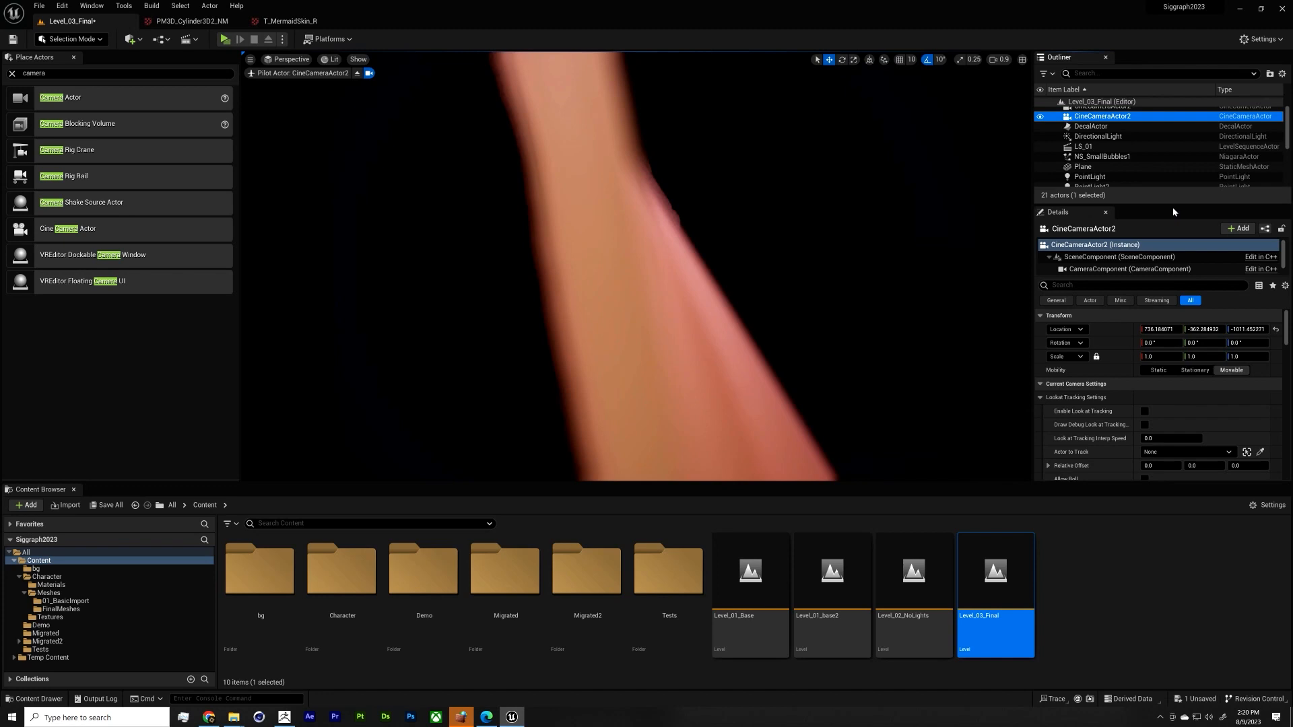
Step: Reposition the piloted cine camera so it frames the mermaid's head, hair and shoulders from the front
right_click_drag(672, 232, 533, 252)
scroll(672, 233, "down", 10)
right_click_drag(673, 232, 670, 377)
left_click(663, 259)
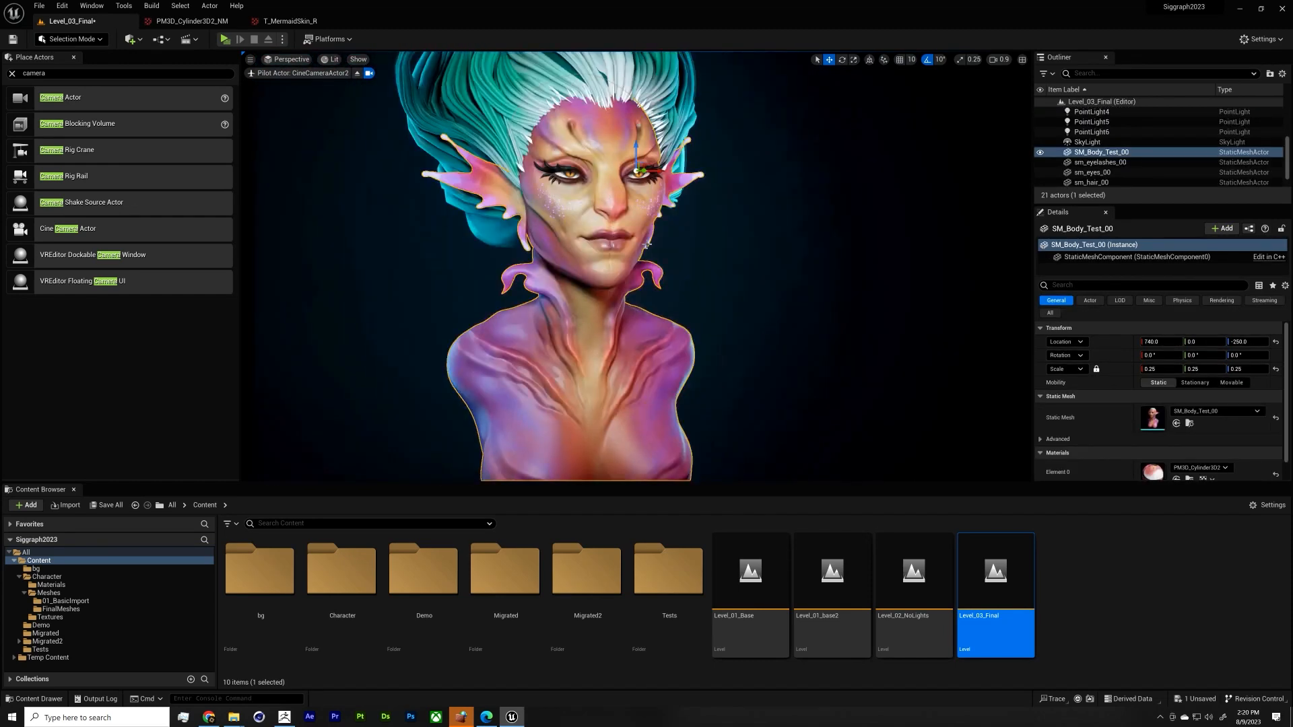
key("g")
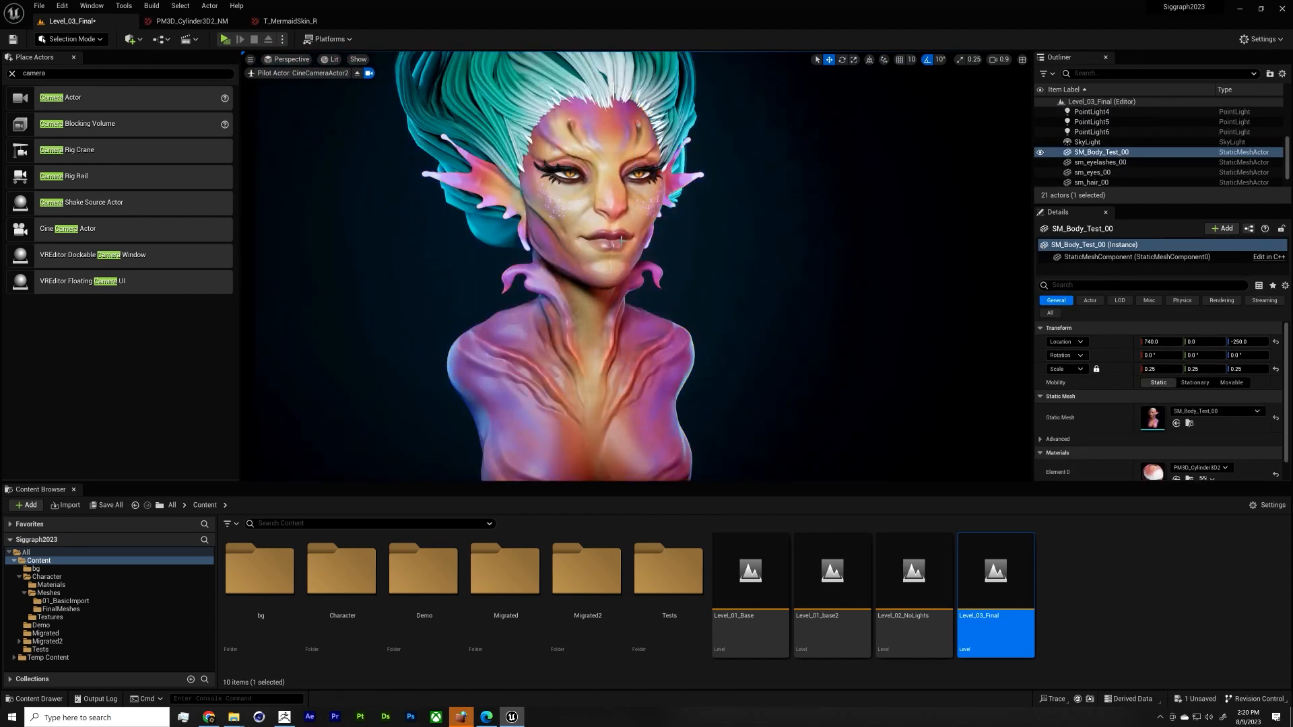
right_click_drag(514, 194, 561, 243)
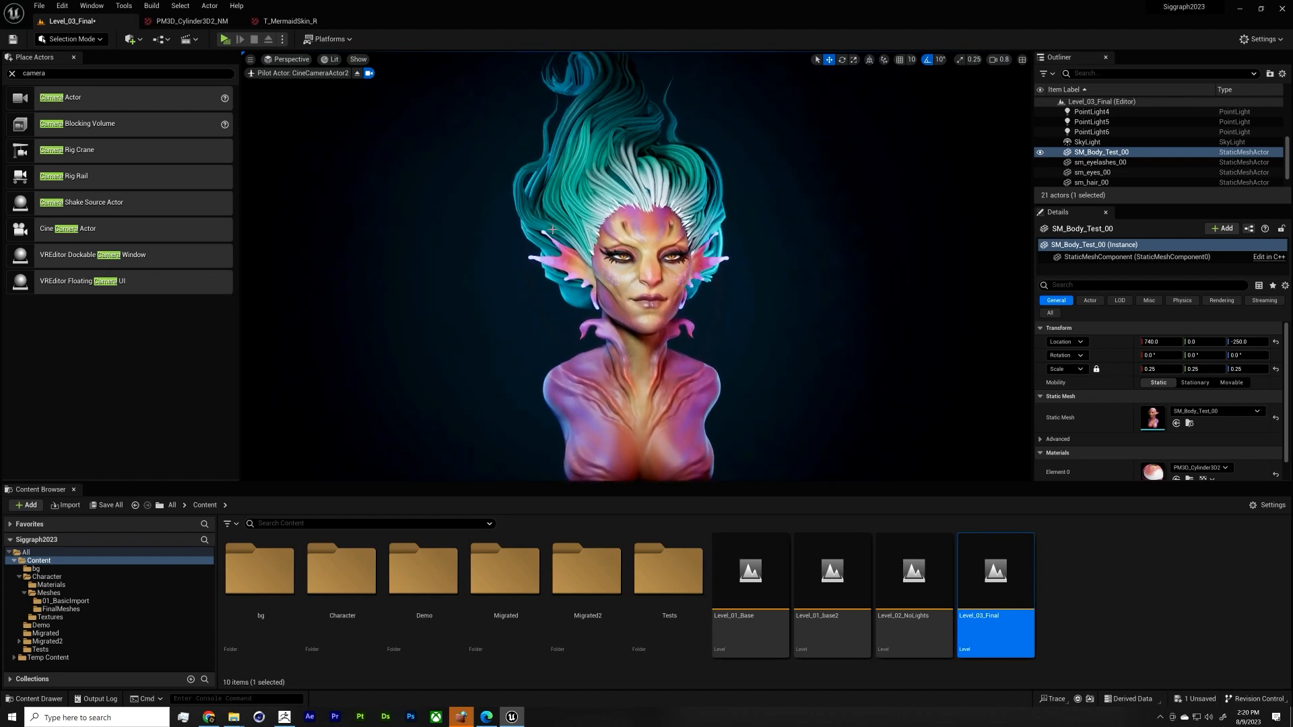
right_click_drag(657, 216, 658, 203)
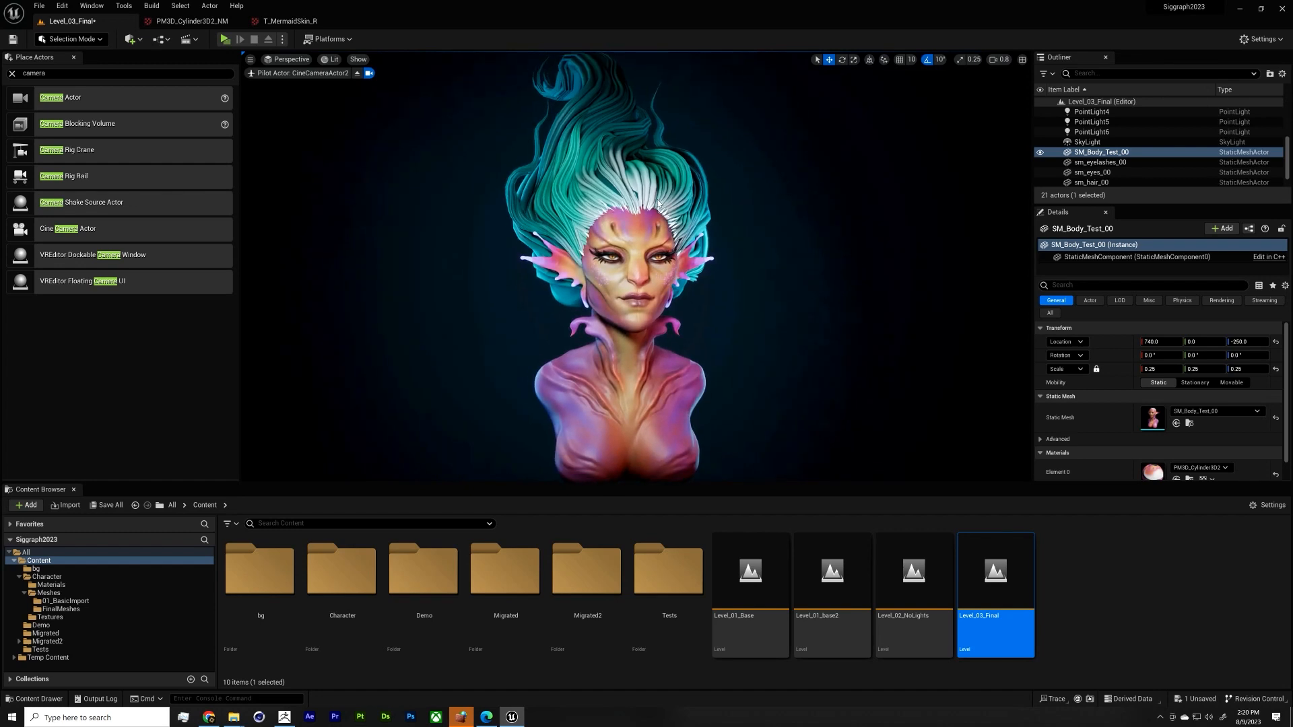
right_click(658, 204)
type("gg")
left_click(842, 228)
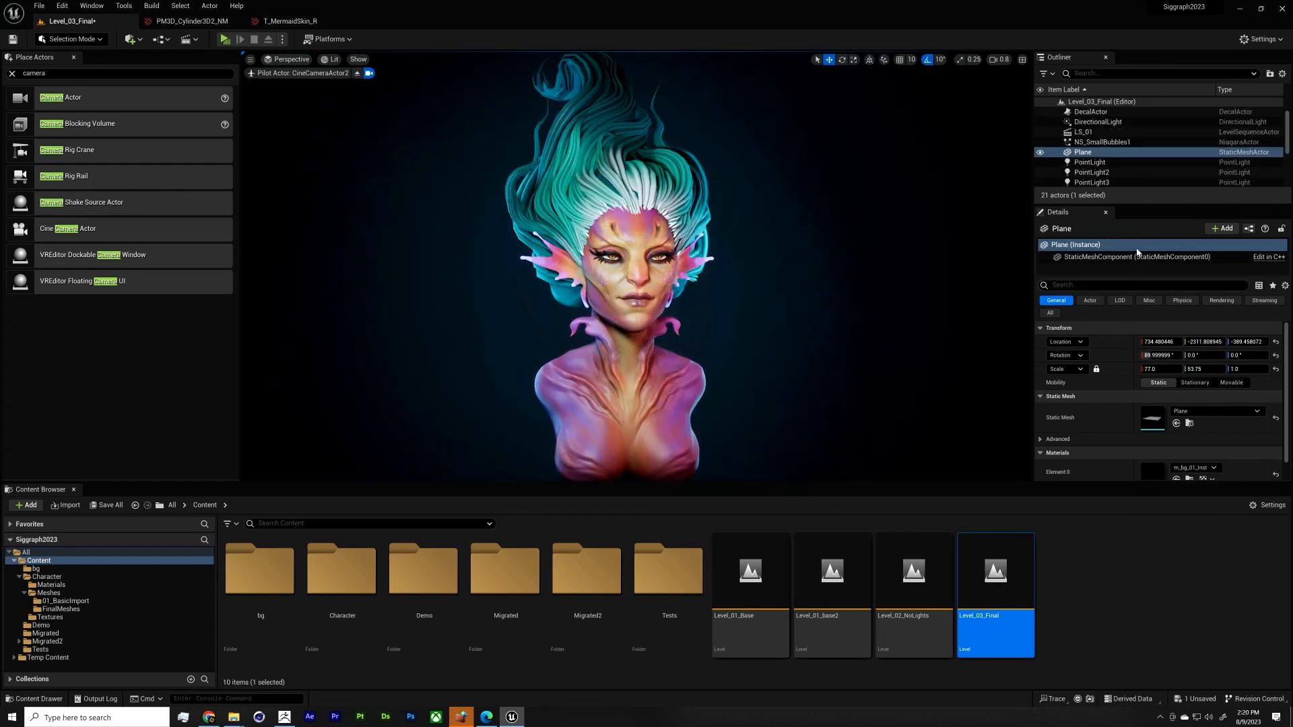
Step: Filter the level's actors by "came" and select the last CineCameraActor2 in the results
left_click_drag(1117, 207, 1056, 102)
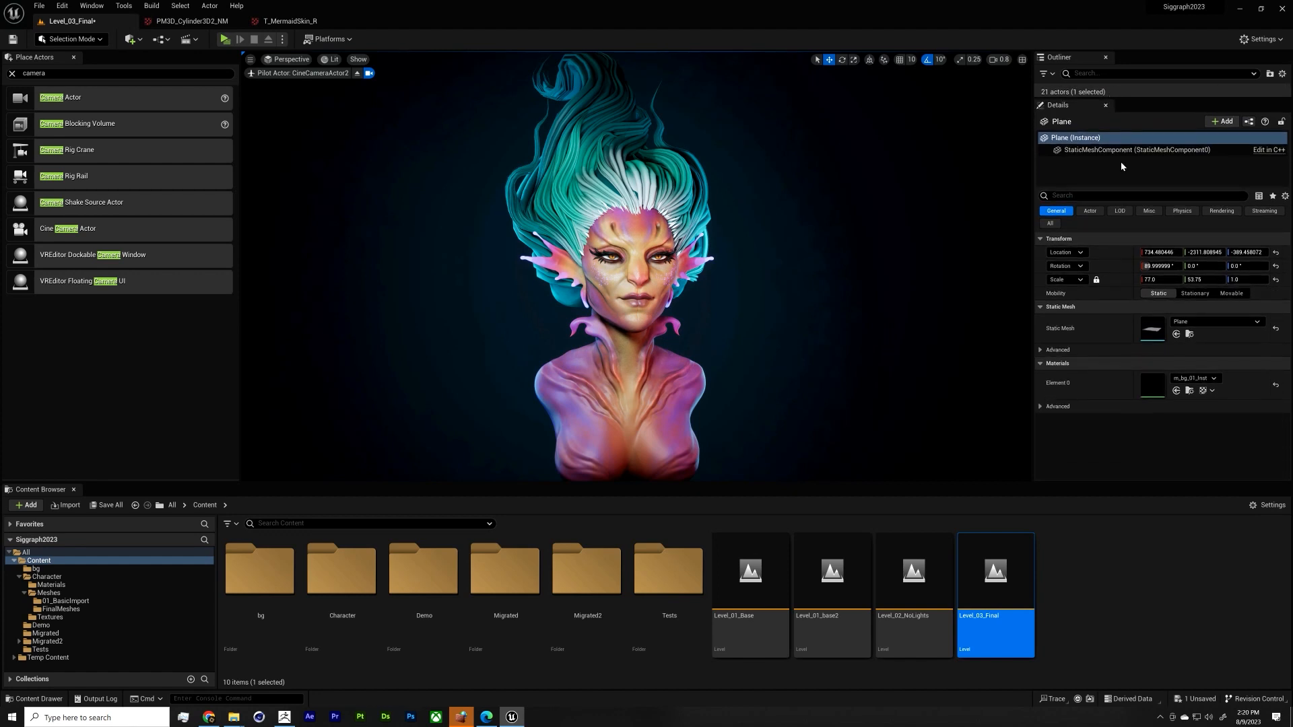
left_click(1112, 74)
type("came")
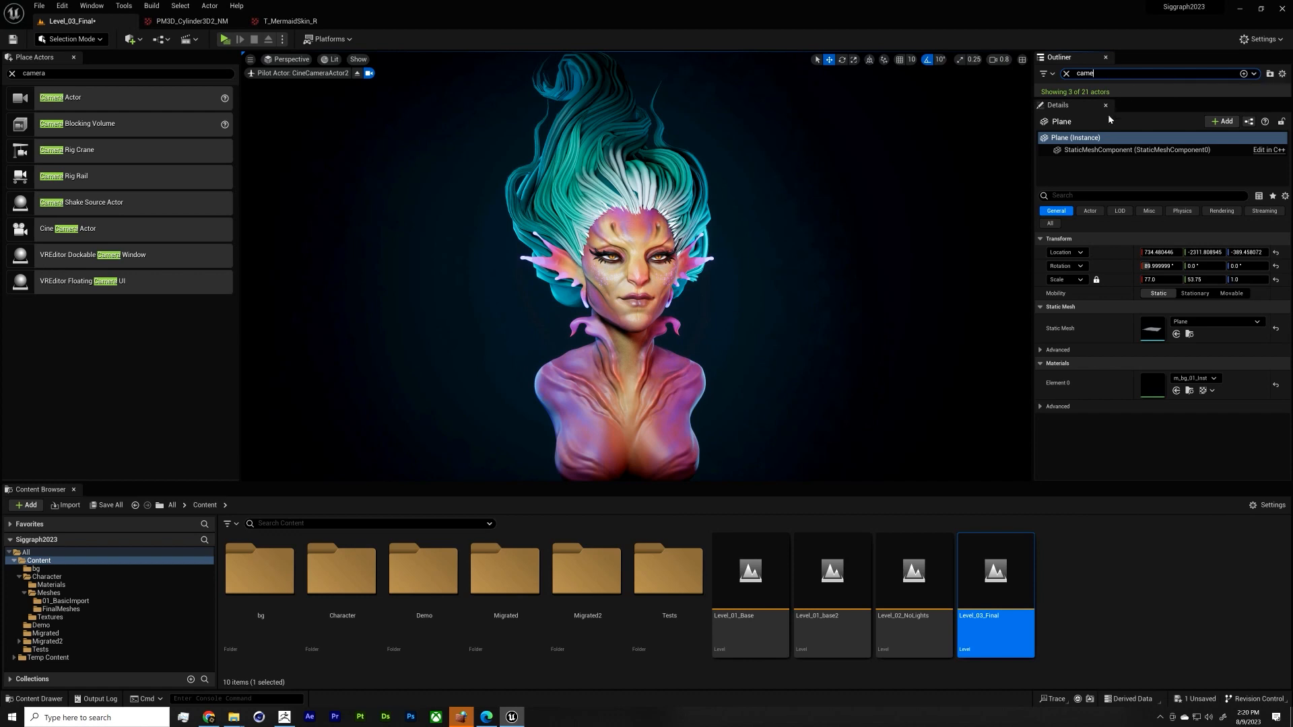
left_click_drag(1125, 100, 1125, 154)
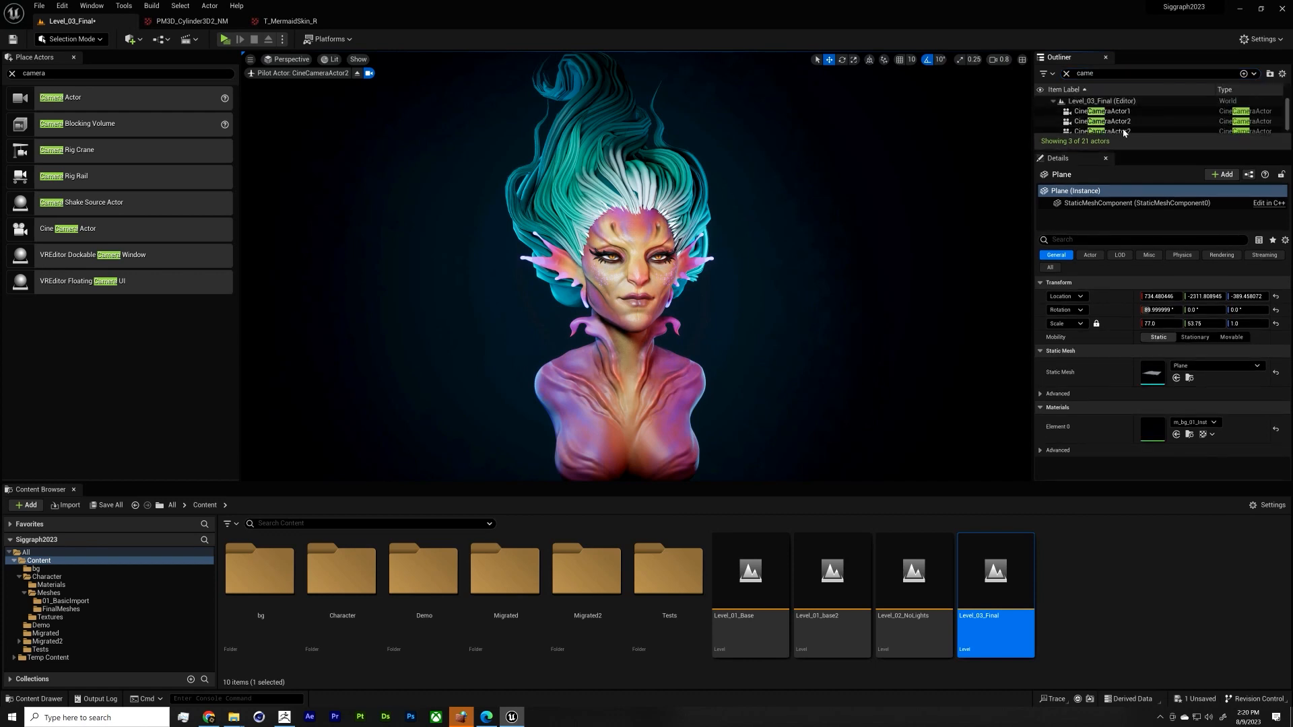
left_click(1122, 129)
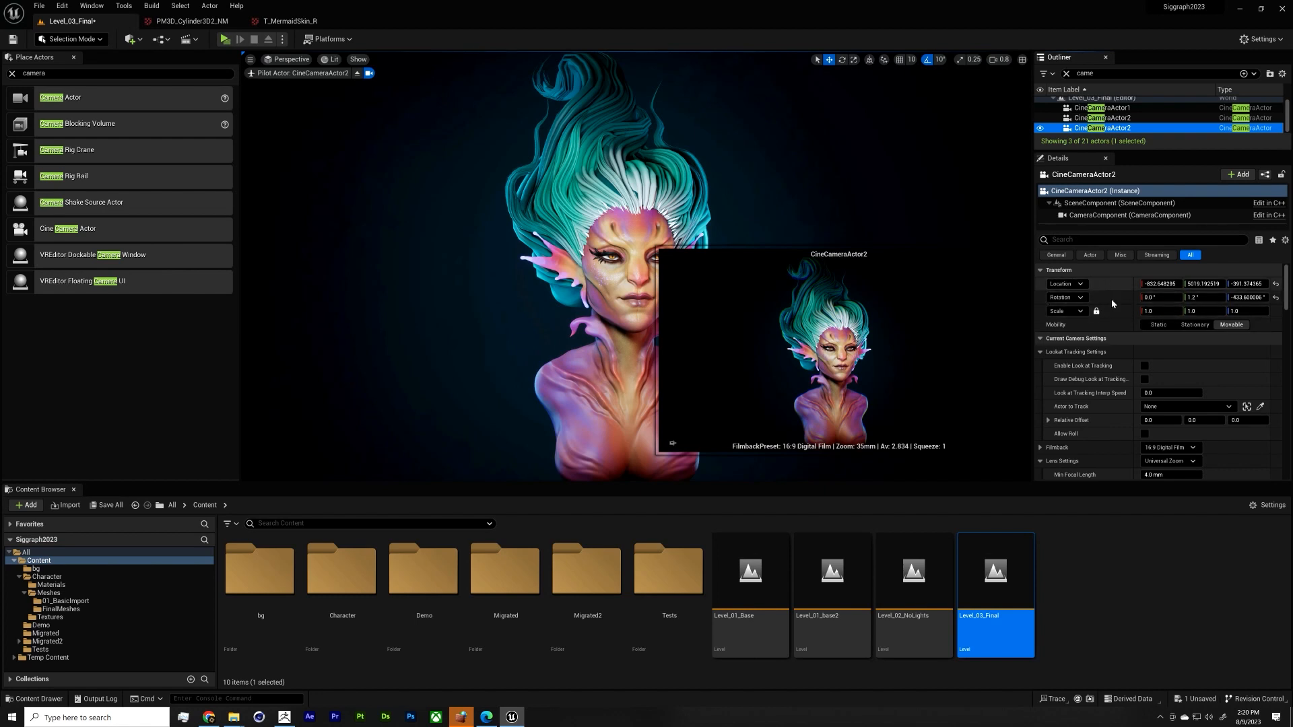
Step: Try a Current Aperture of about 2.7 on the selected cine camera and undo the change
scroll(1083, 335, "down", 8)
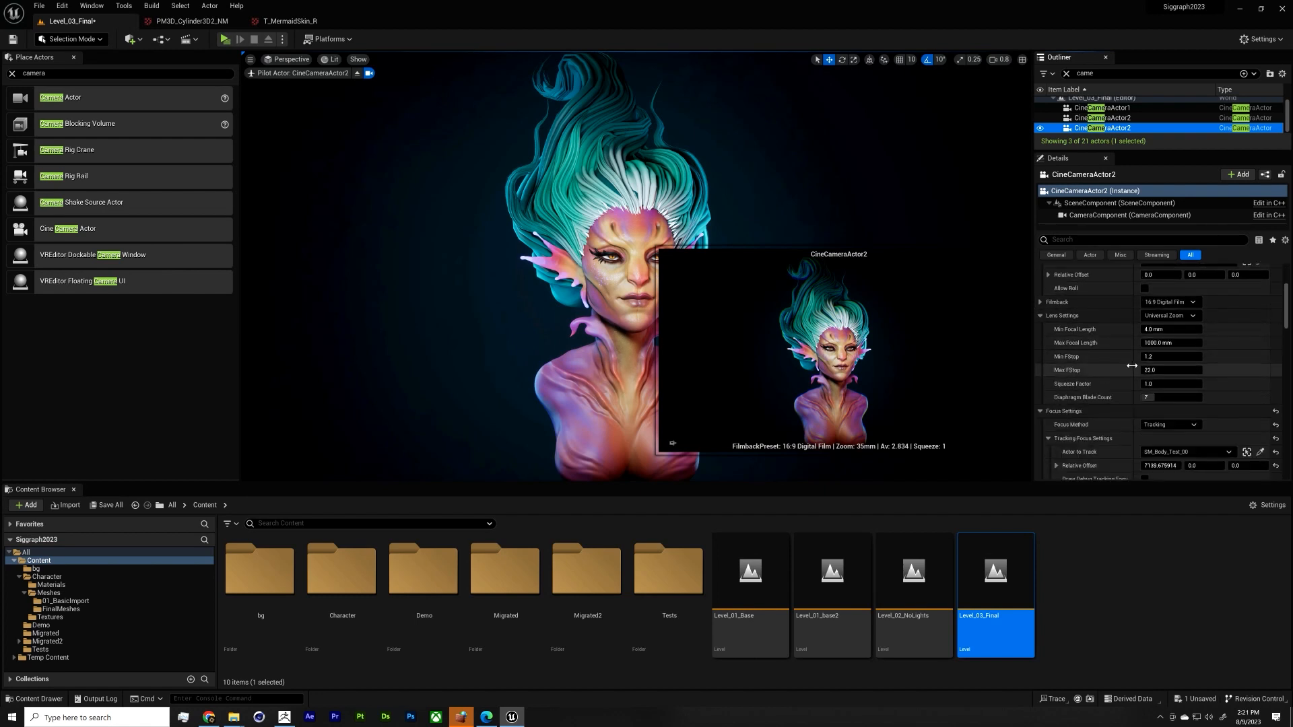
scroll(1142, 317, "down", 4)
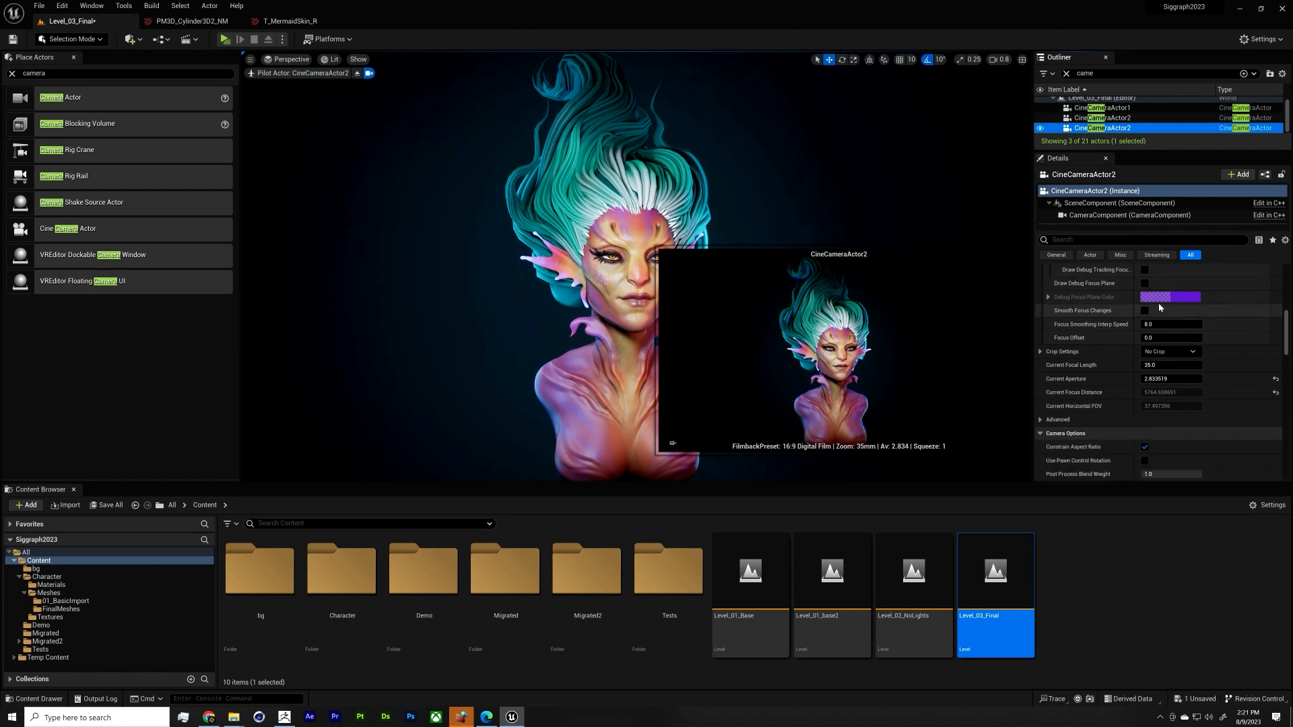
scroll(1163, 309, "down", 3)
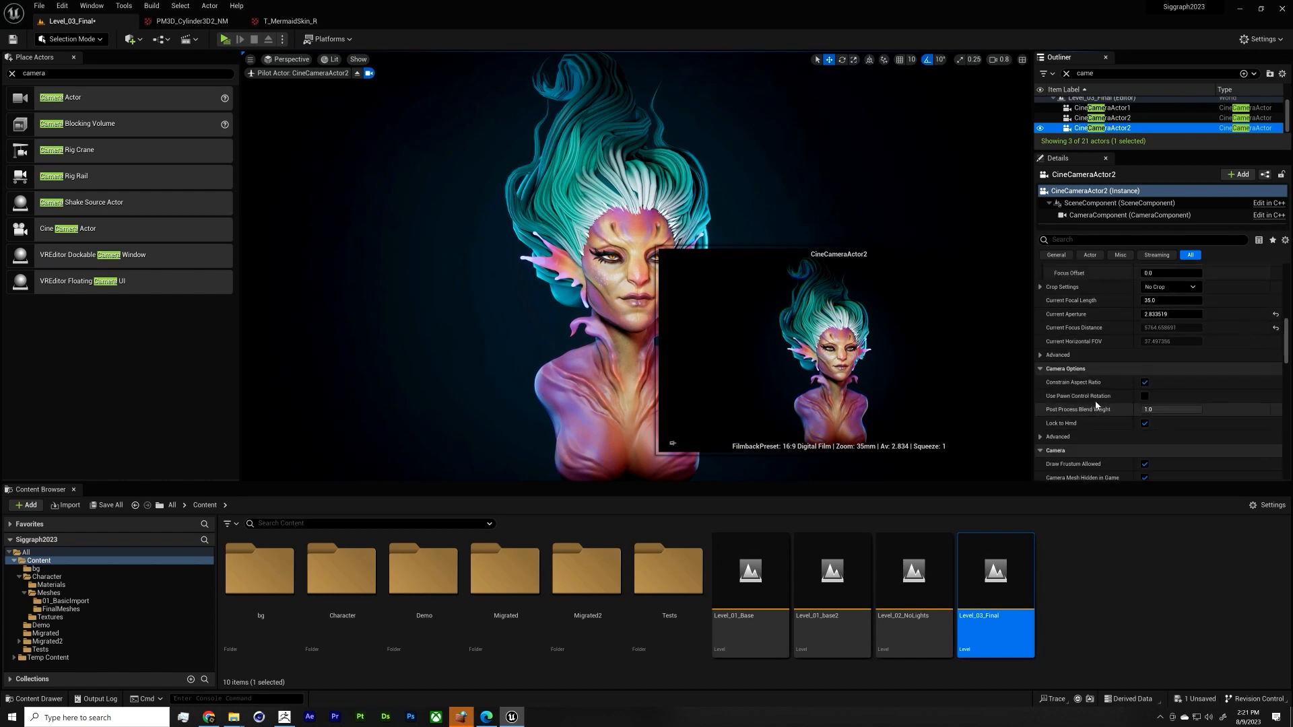
scroll(1096, 402, "up", 1)
mouse_move(1168, 330)
left_mouse_down()
mouse_move(1145, 330)
mouse_move(1169, 332)
left_mouse_up()
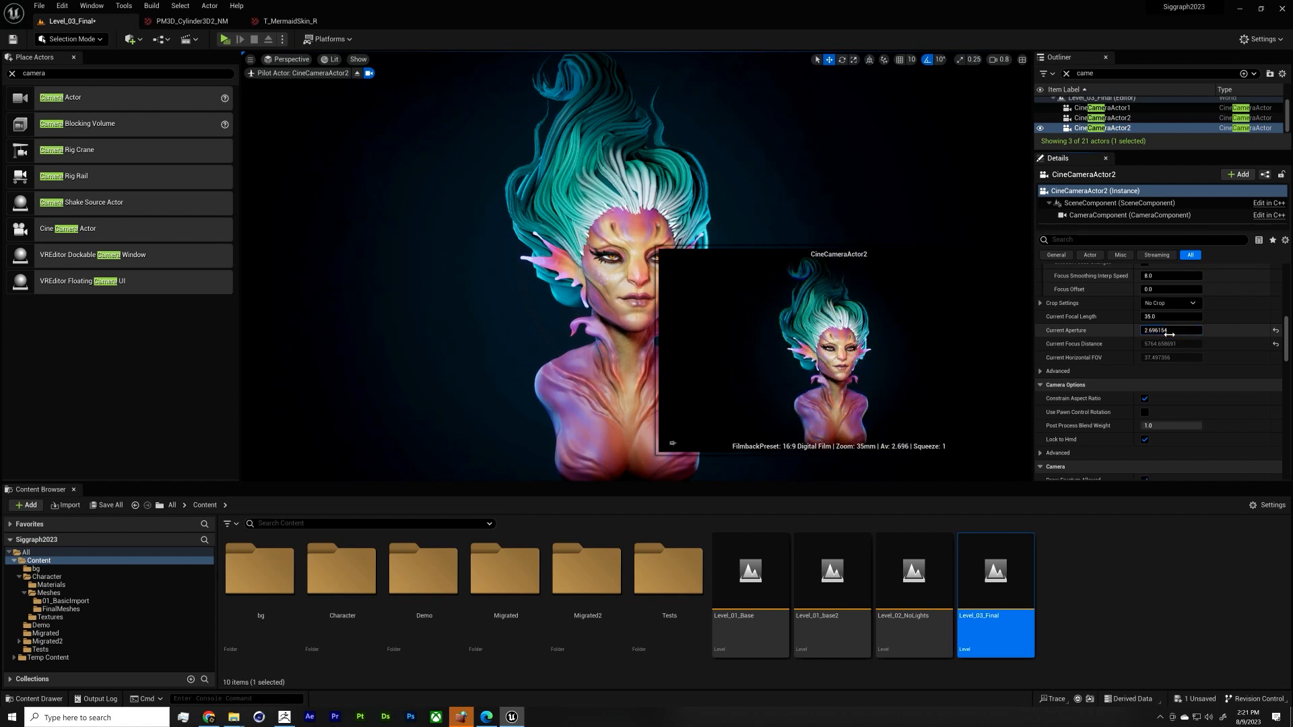
key("ctrl+z")
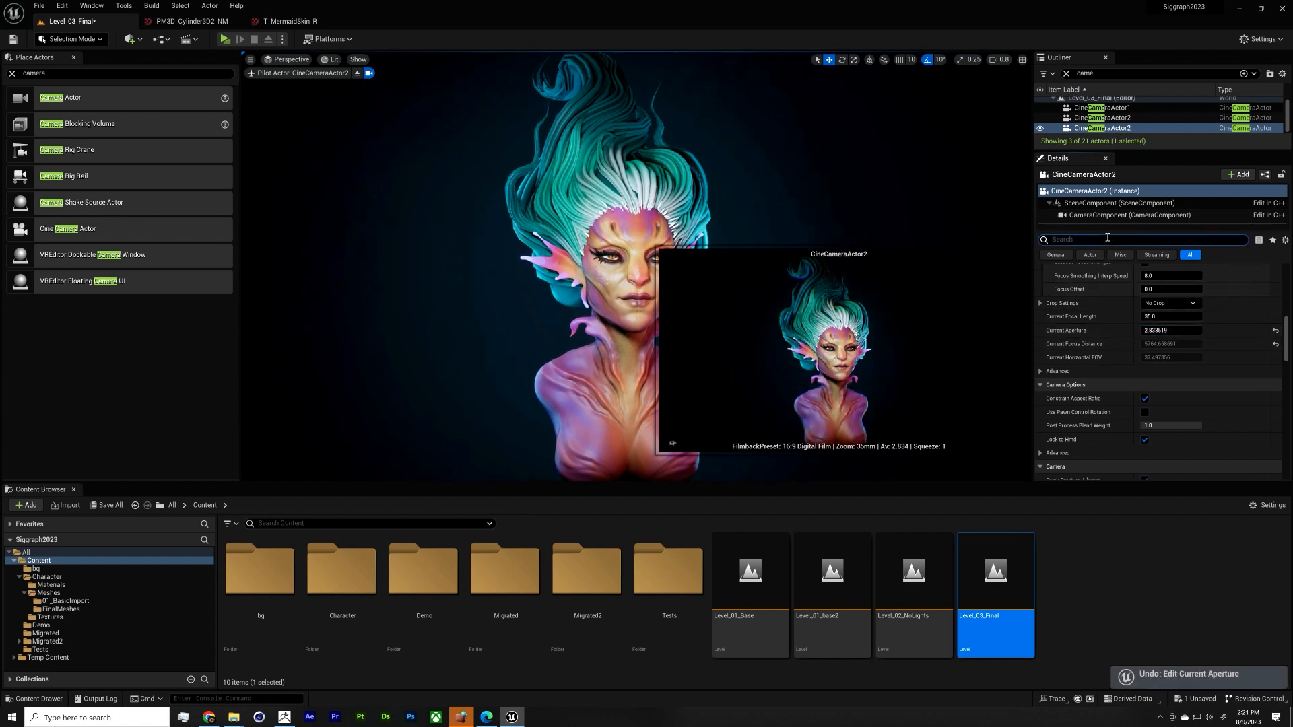
Step: Look up the camera's field-of-view properties, and set its global color-grading Saturation to 2.0
type("fov")
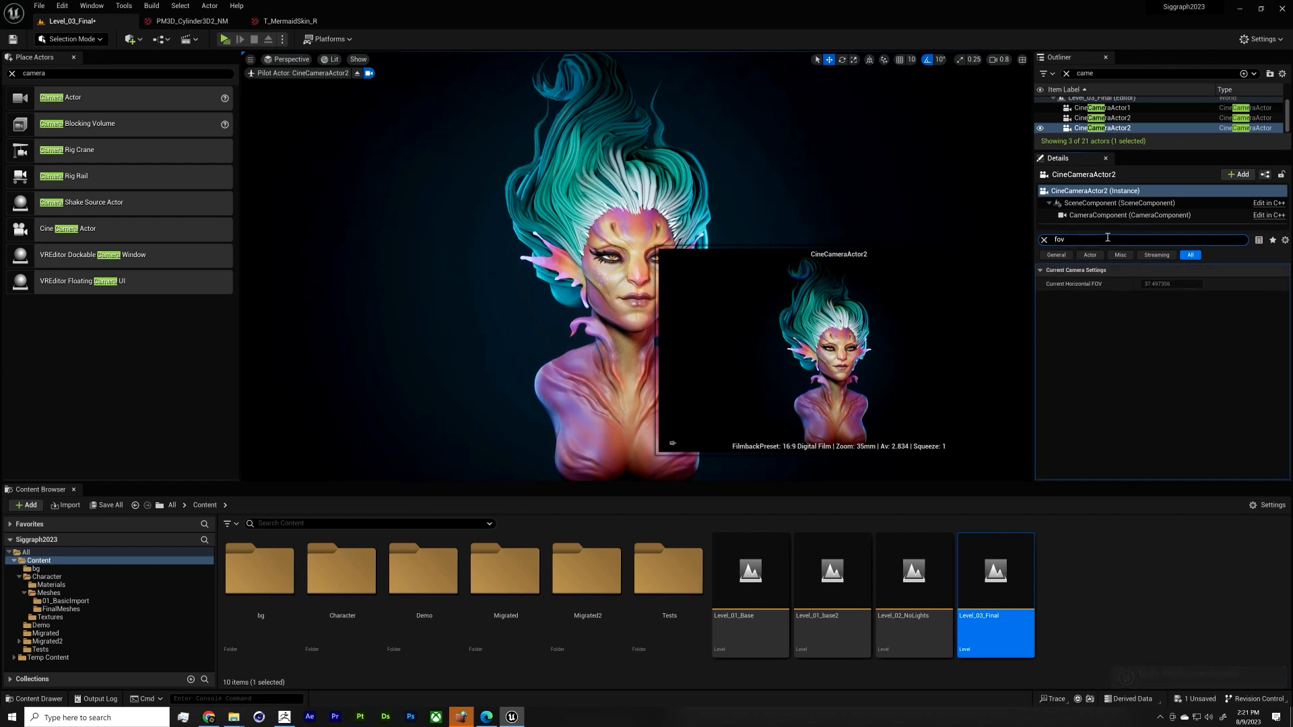
type("field")
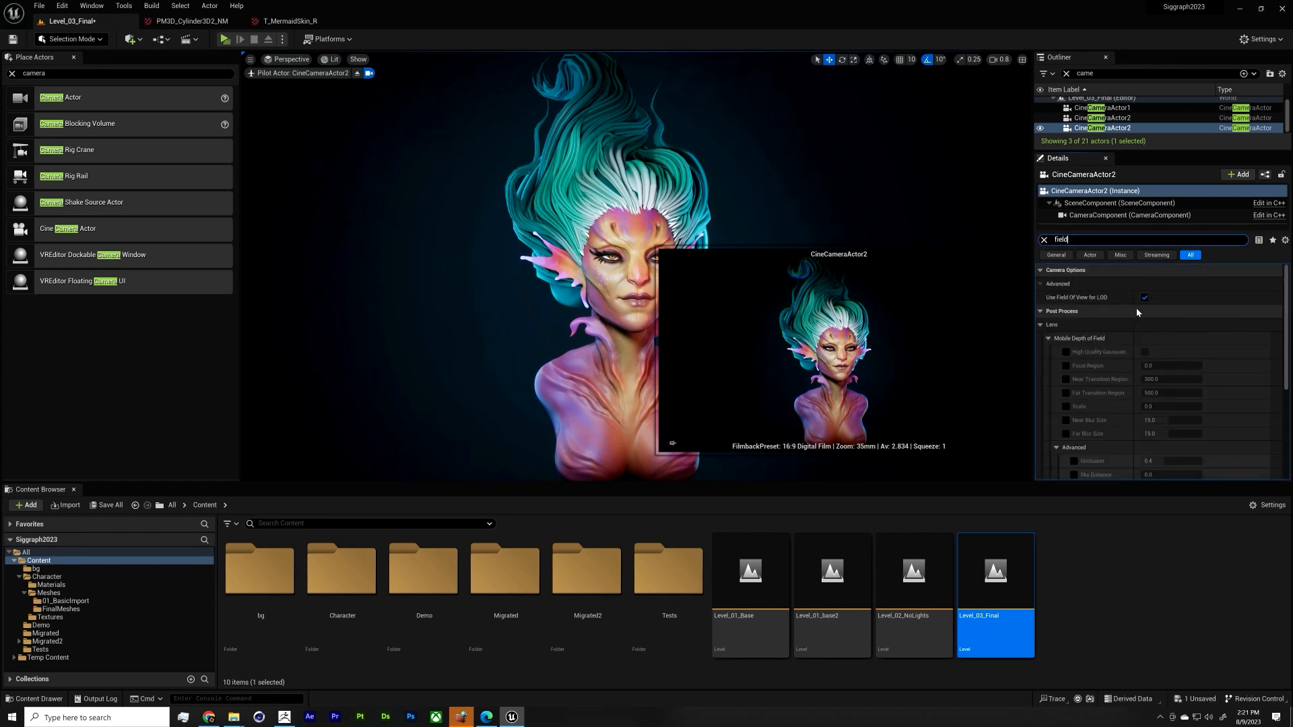
left_click(1045, 239)
type("satura")
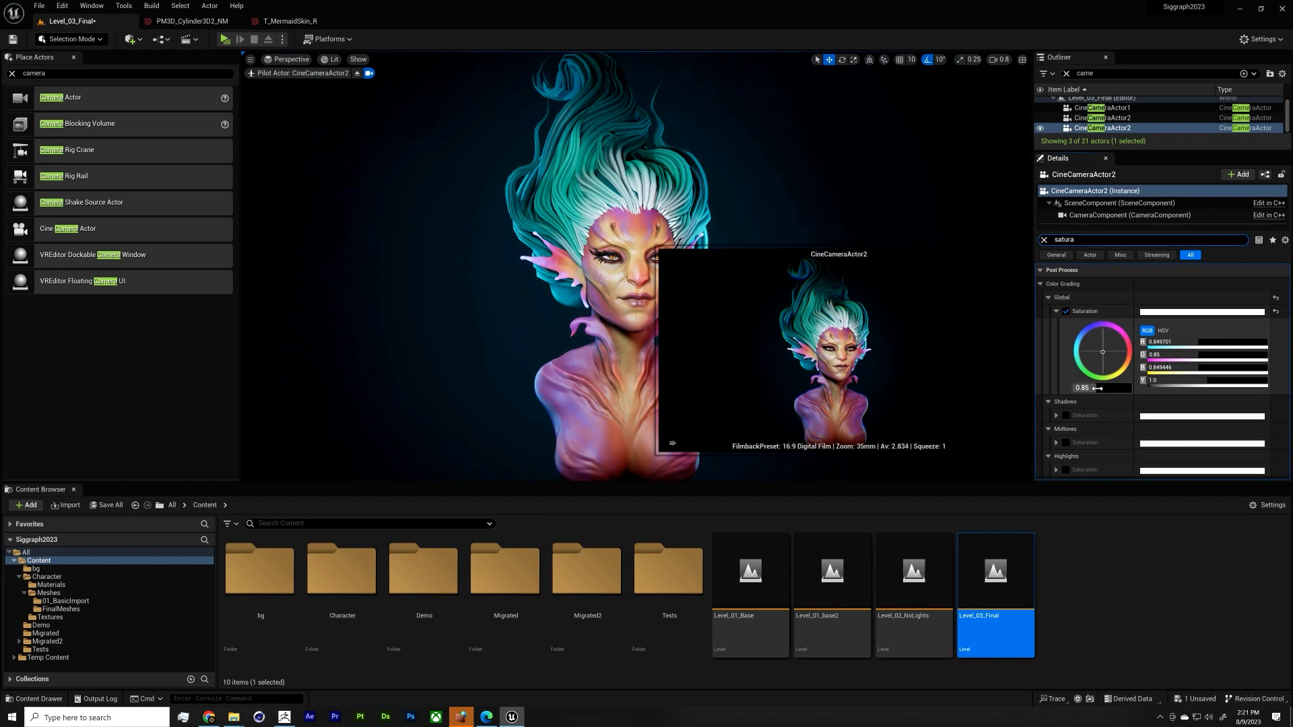
left_click(1098, 387)
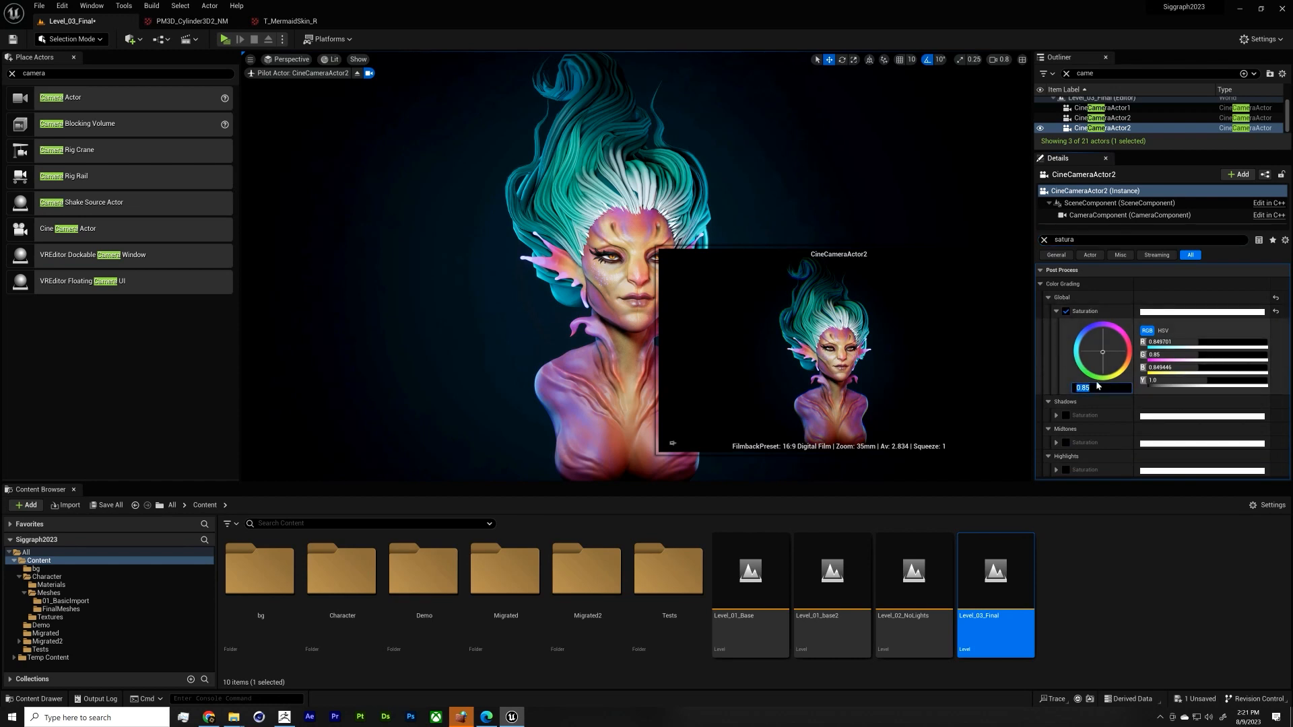
left_click_drag(1085, 388, 1148, 388)
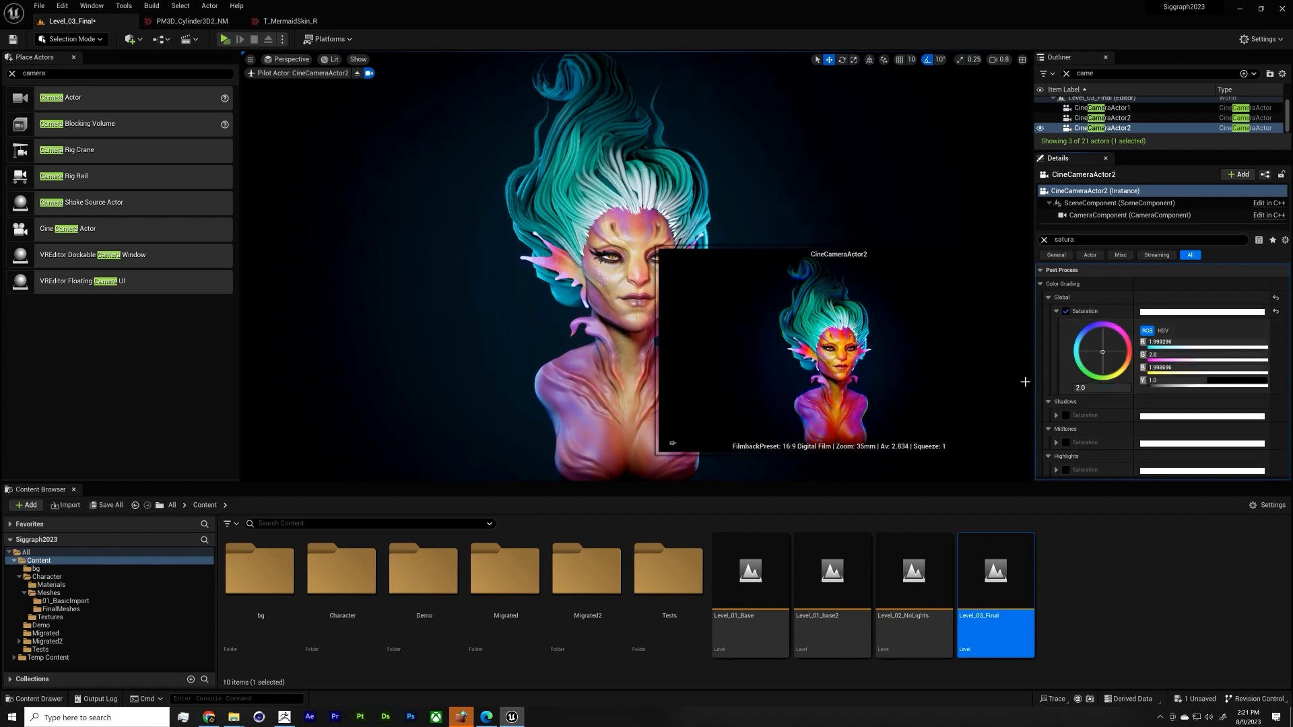
Step: Select the piloted CineCameraActor2, enable its global Saturation override, try 1.34 and undo that value
left_click(1102, 118)
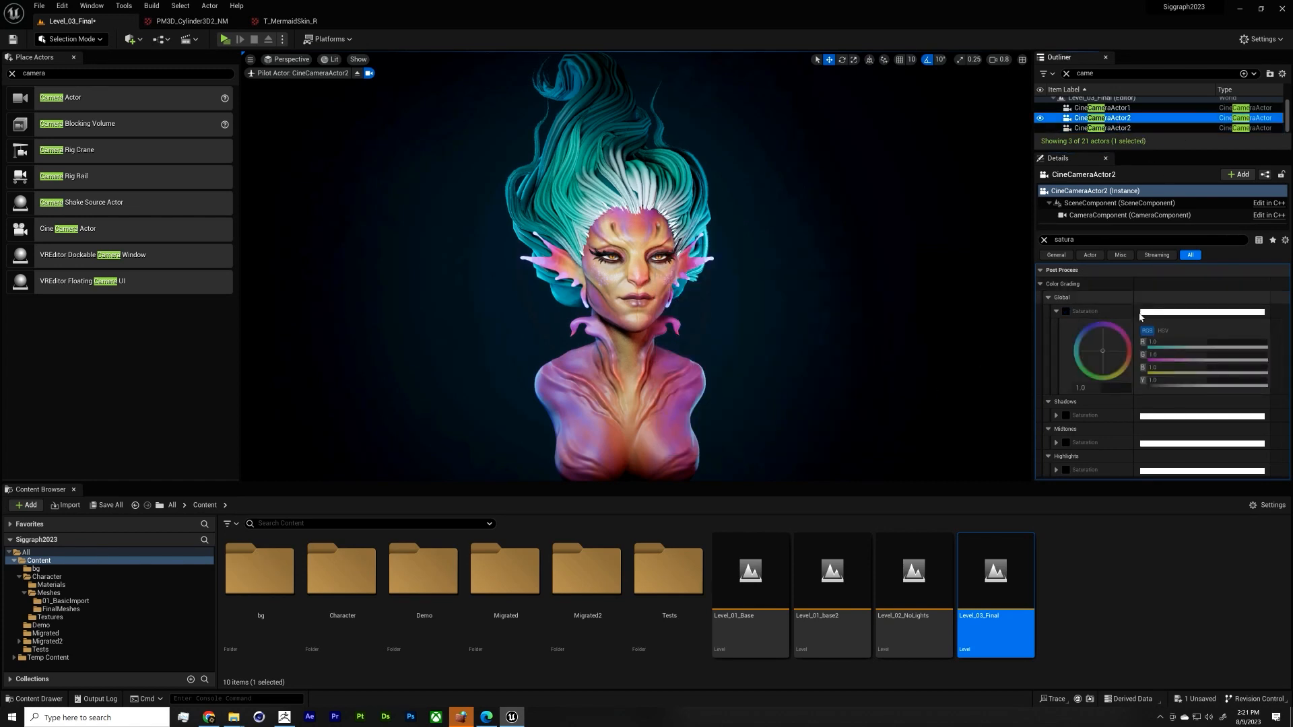
left_click(1065, 311)
mouse_move(1098, 387)
left_mouse_down()
mouse_move(1144, 386)
mouse_move(1104, 382)
left_mouse_up()
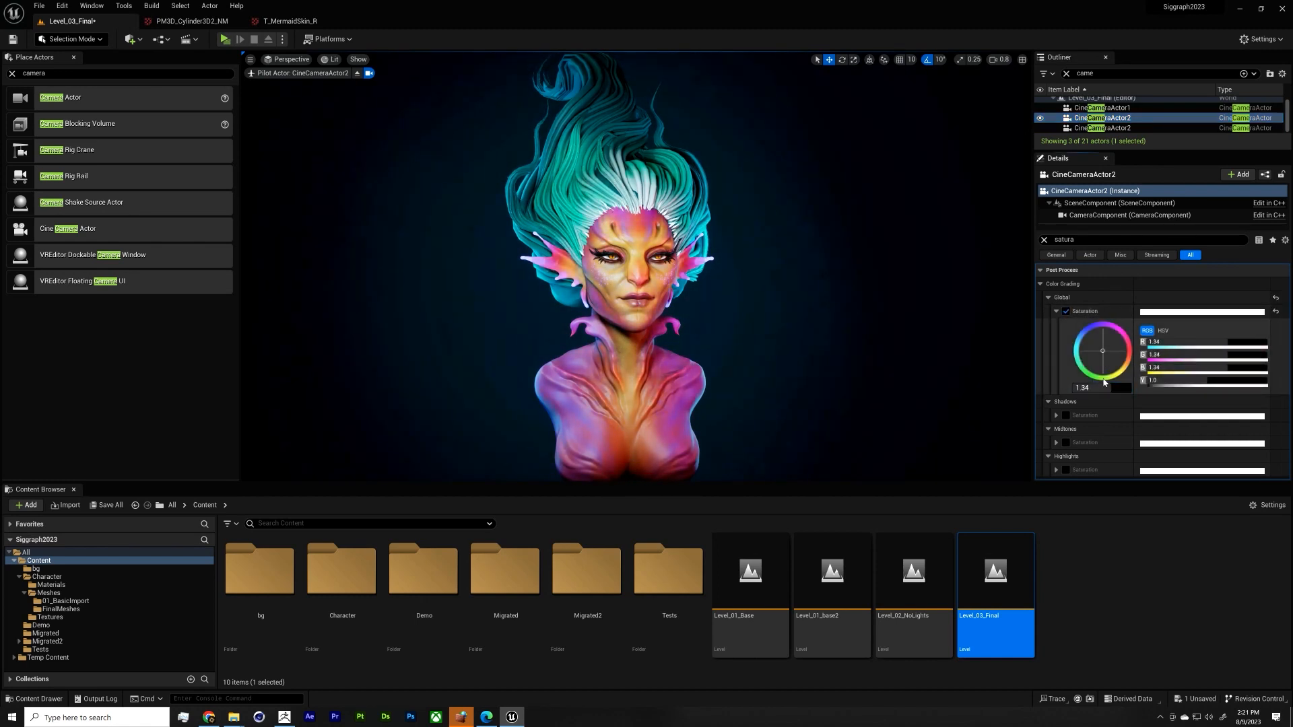
key("ctrl+z")
Step: Enable Chromatic Aberration on the piloted camera, setting Intensity to about 3.97 and raising the Start Offset
type("chroma")
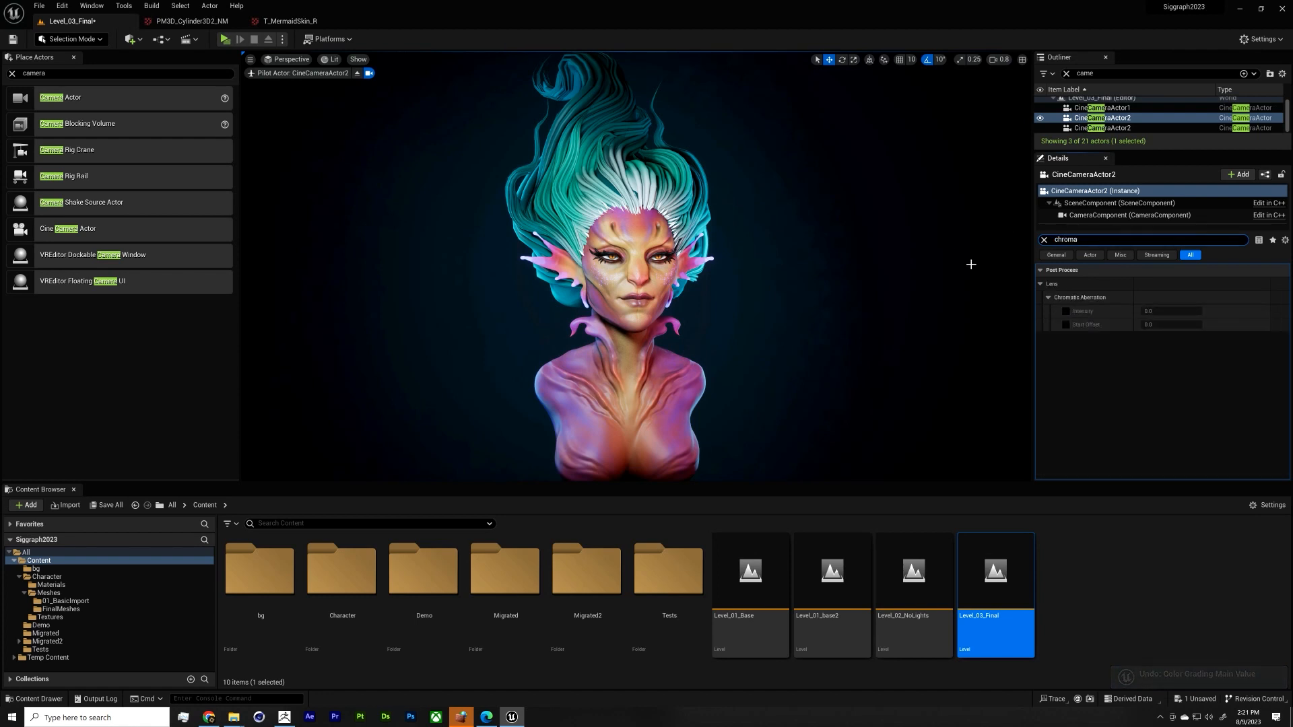
left_click(1065, 311)
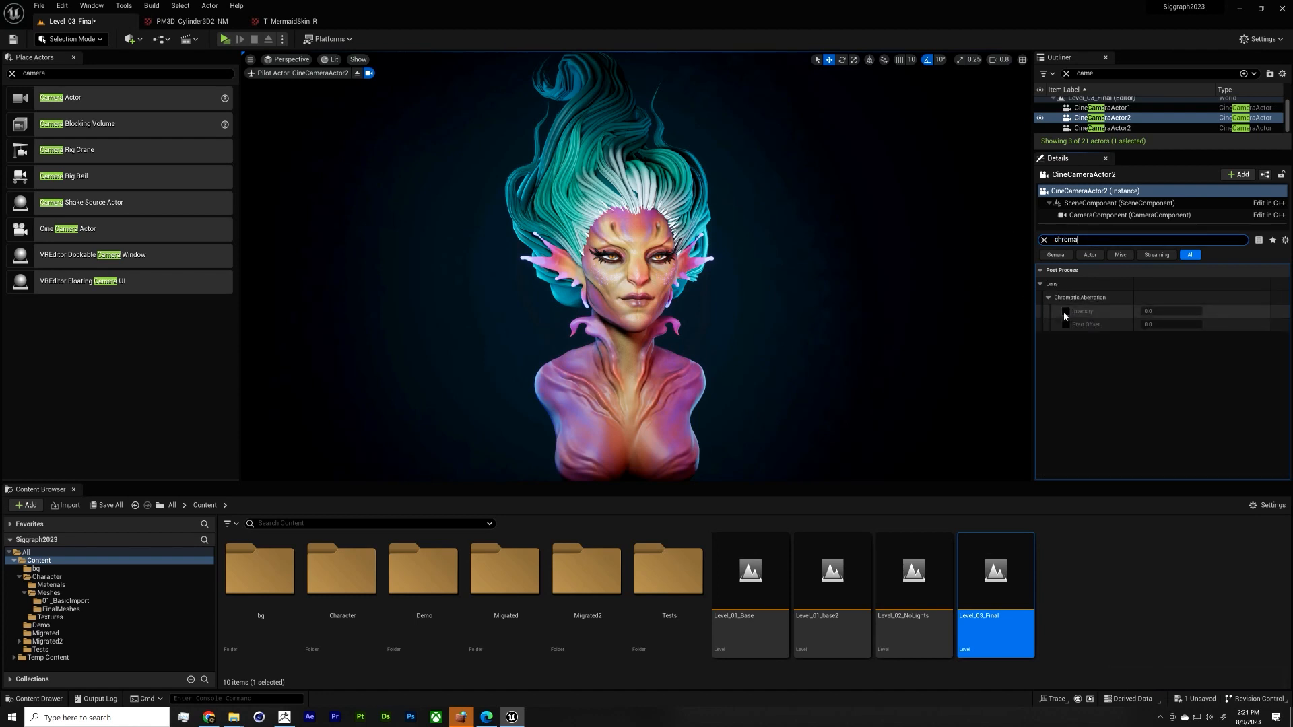
left_click(1065, 324)
mouse_move(1158, 311)
left_mouse_down()
mouse_move(1211, 311)
mouse_move(1162, 324)
left_mouse_up()
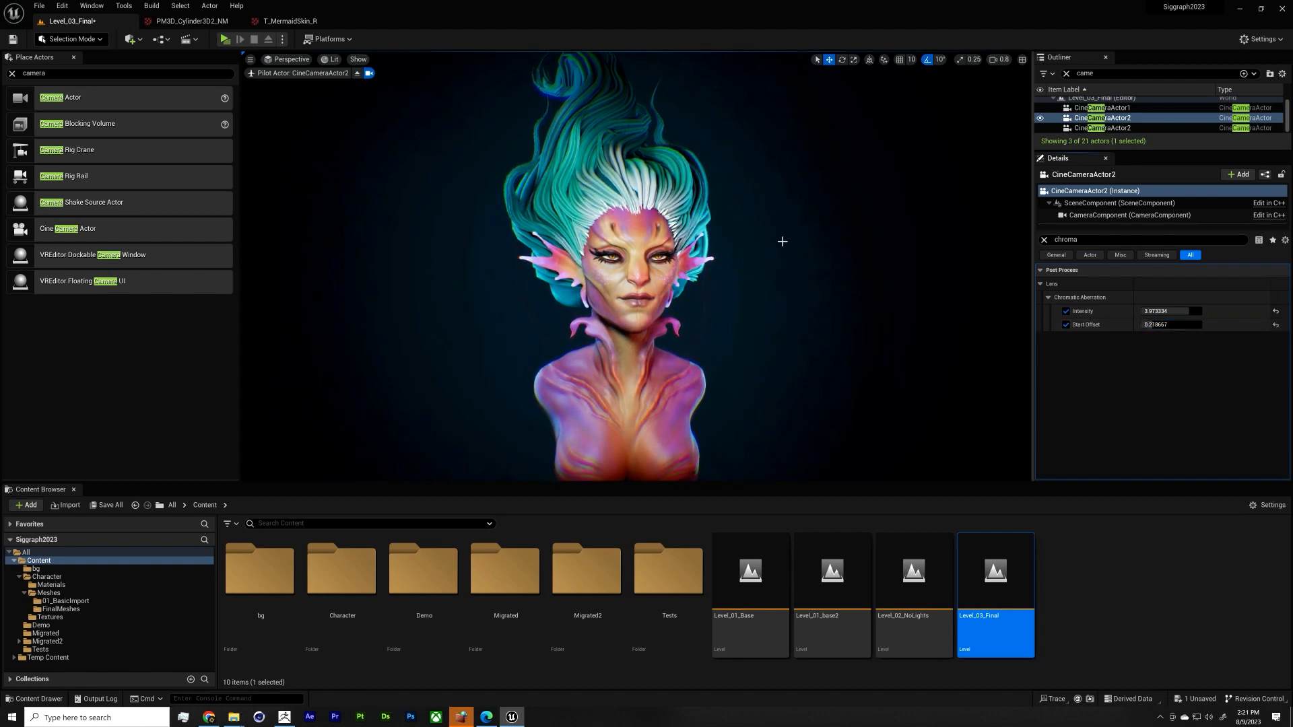
Step: Search the camera's properties for "bloom" and review the available bloom settings
left_click(1043, 240)
type("bloom")
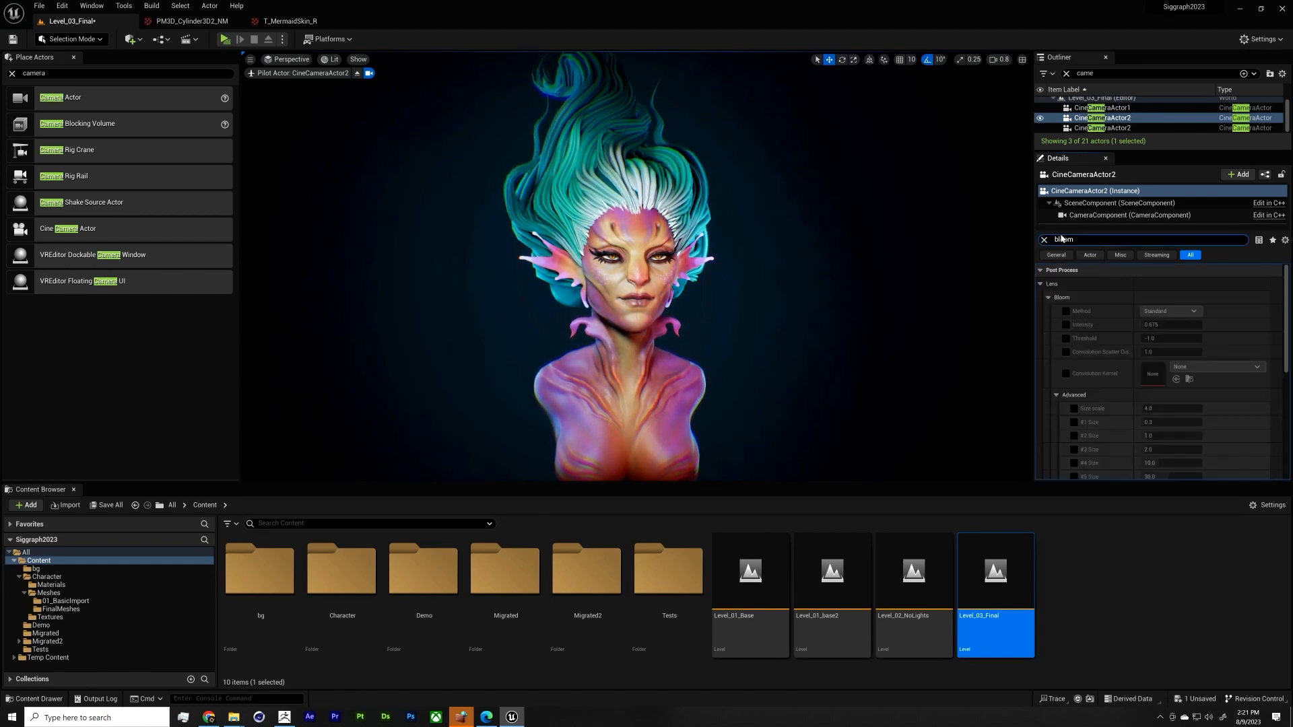
scroll(1129, 306, "down", 3)
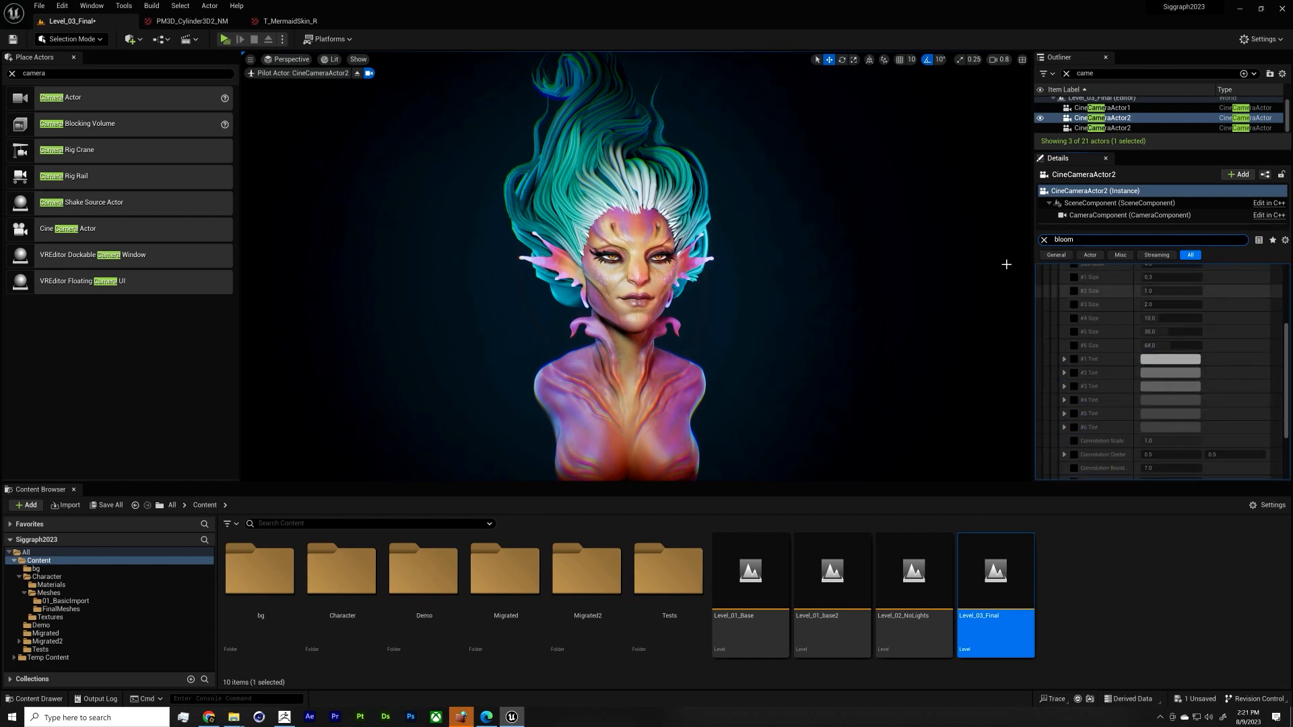
Step: Capture a high resolution screenshot with a size multiplier of 1.0 and open the folder where it is saved
left_click(252, 59)
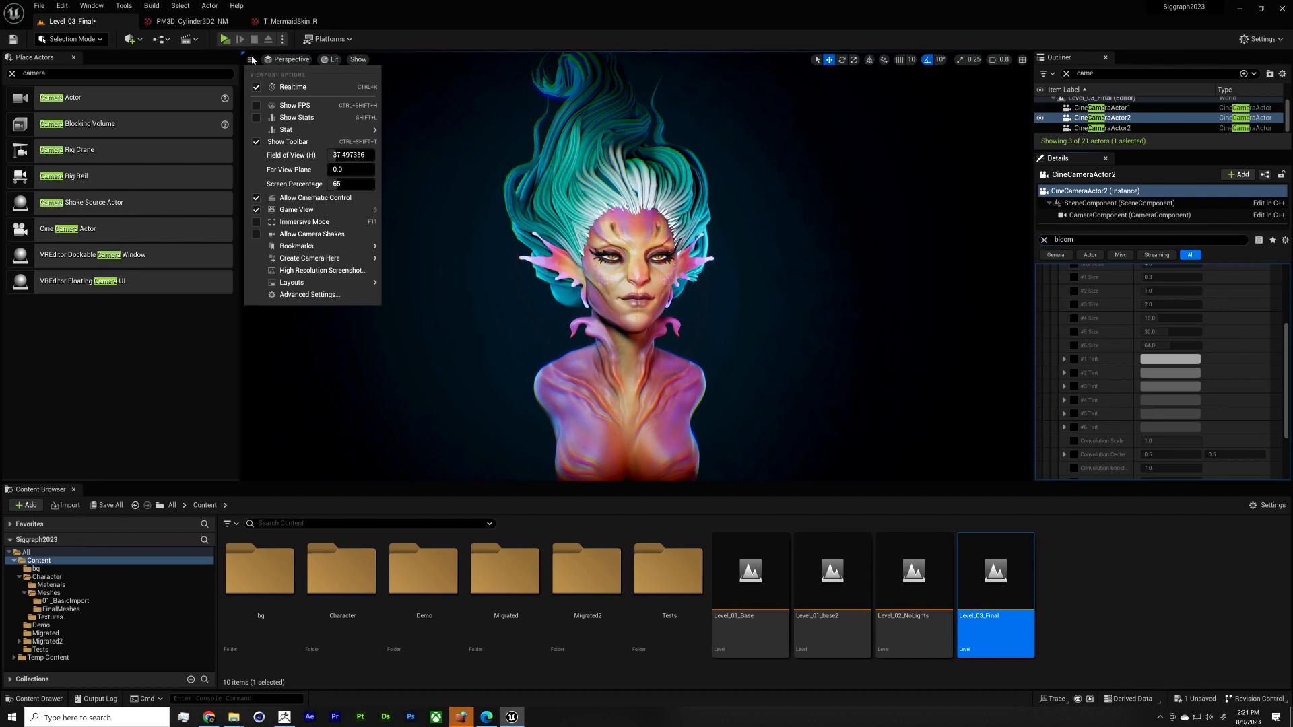
left_click(316, 270)
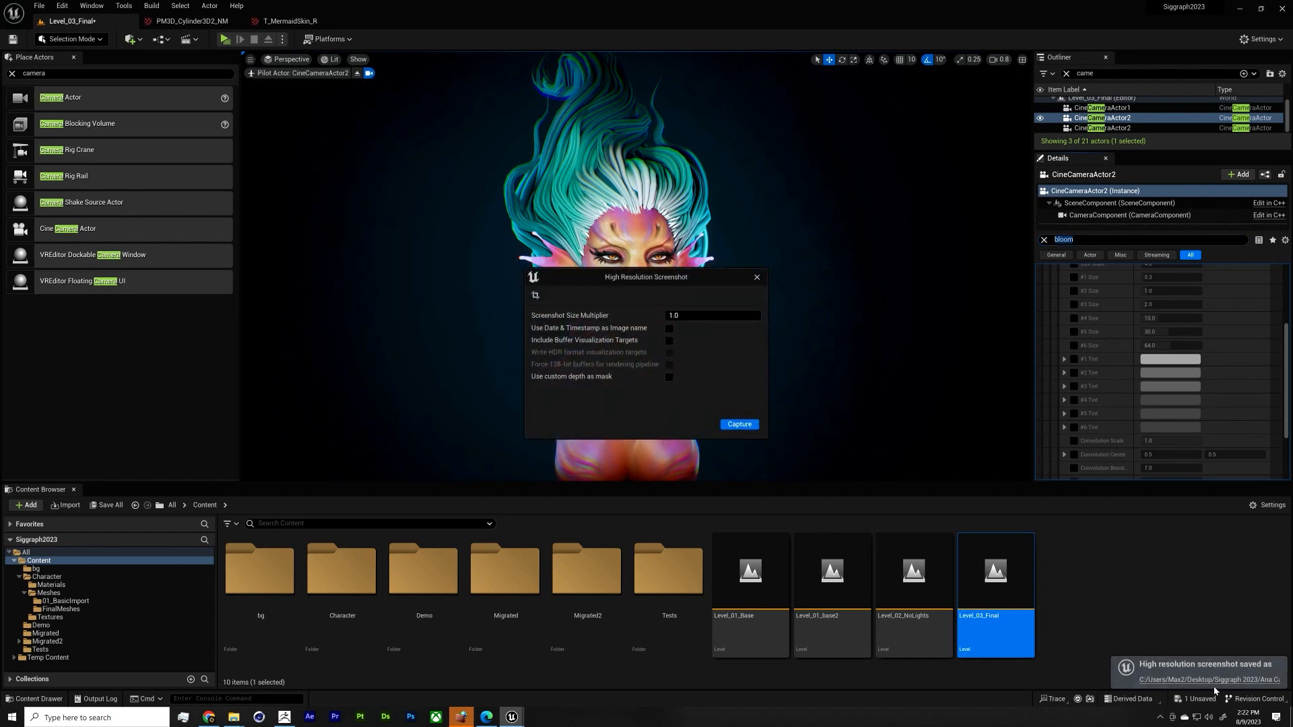
left_click(1205, 680)
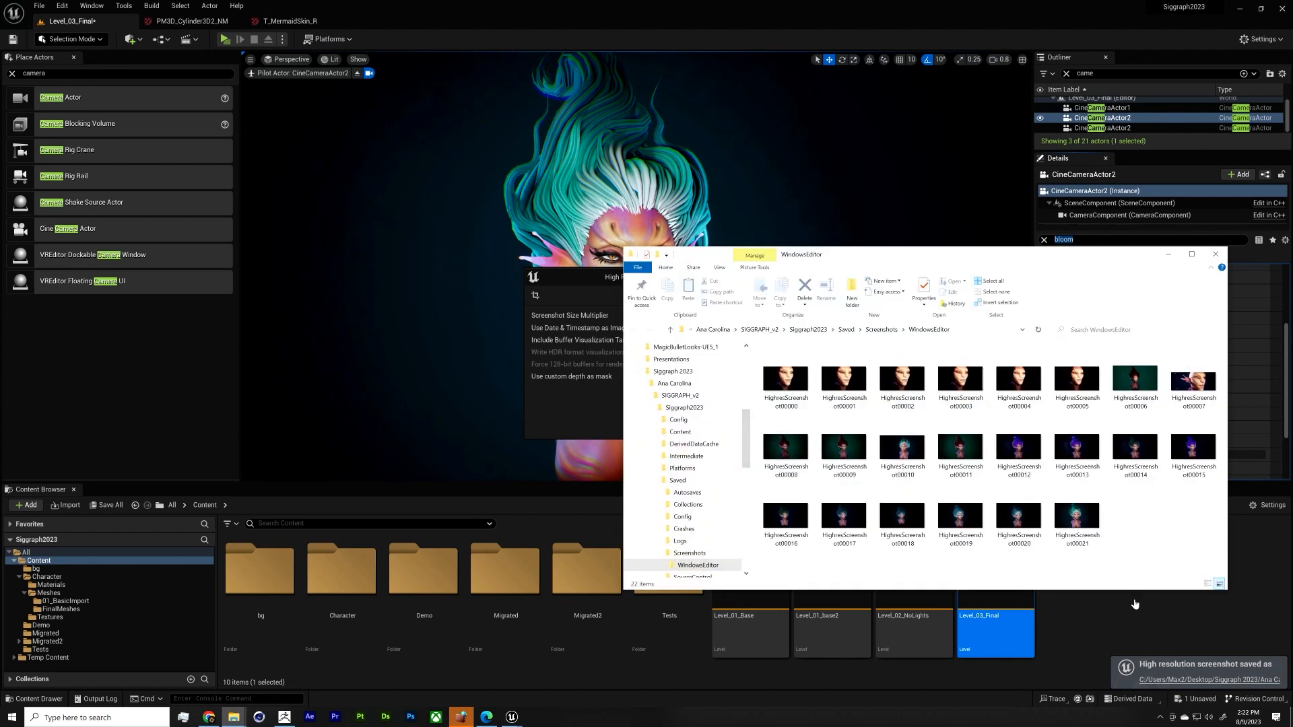
Step: View HighresScreenshot00021 at full size, then close the image and the screenshots folder
double_click(1088, 525)
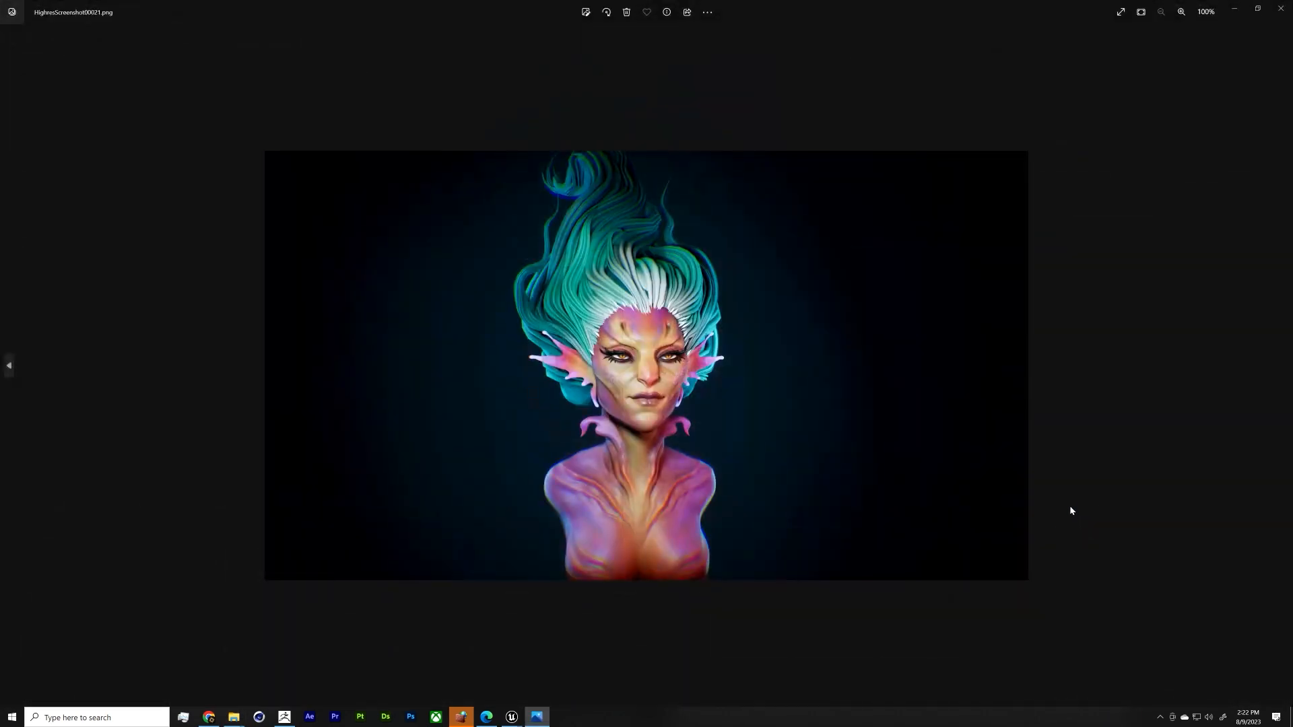
left_click(1280, 8)
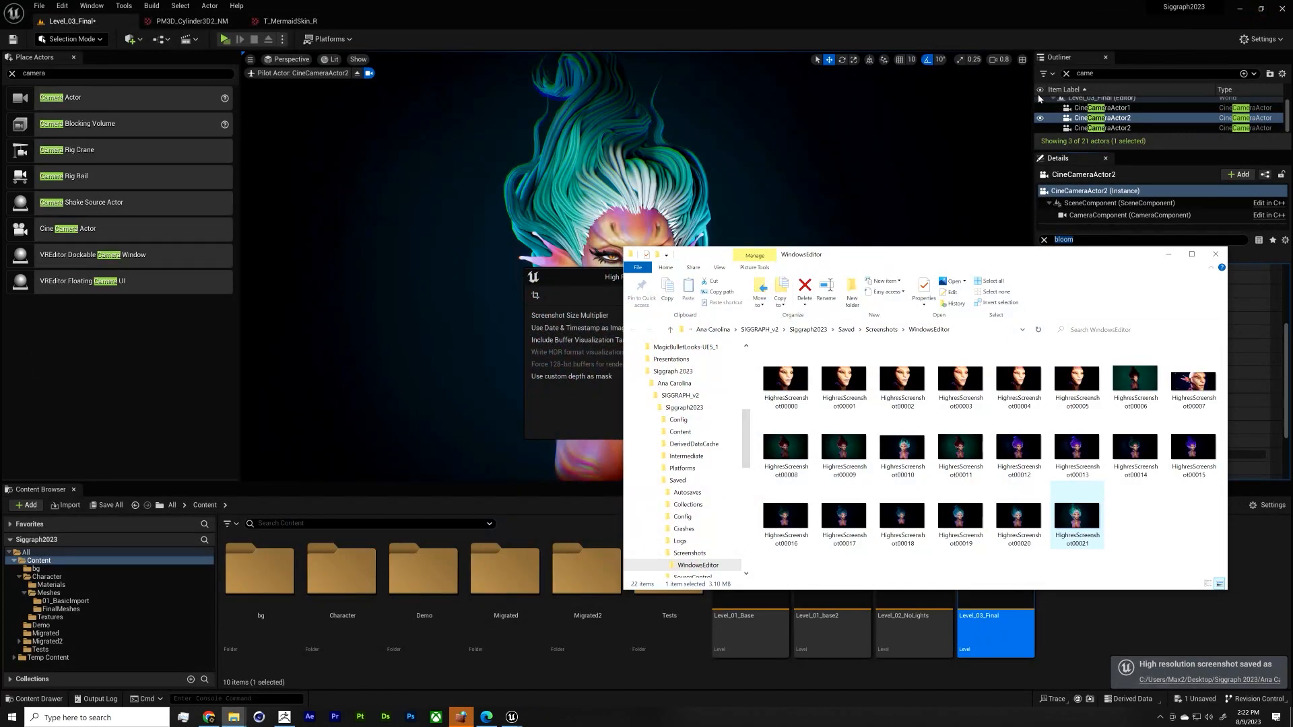
left_click(1215, 254)
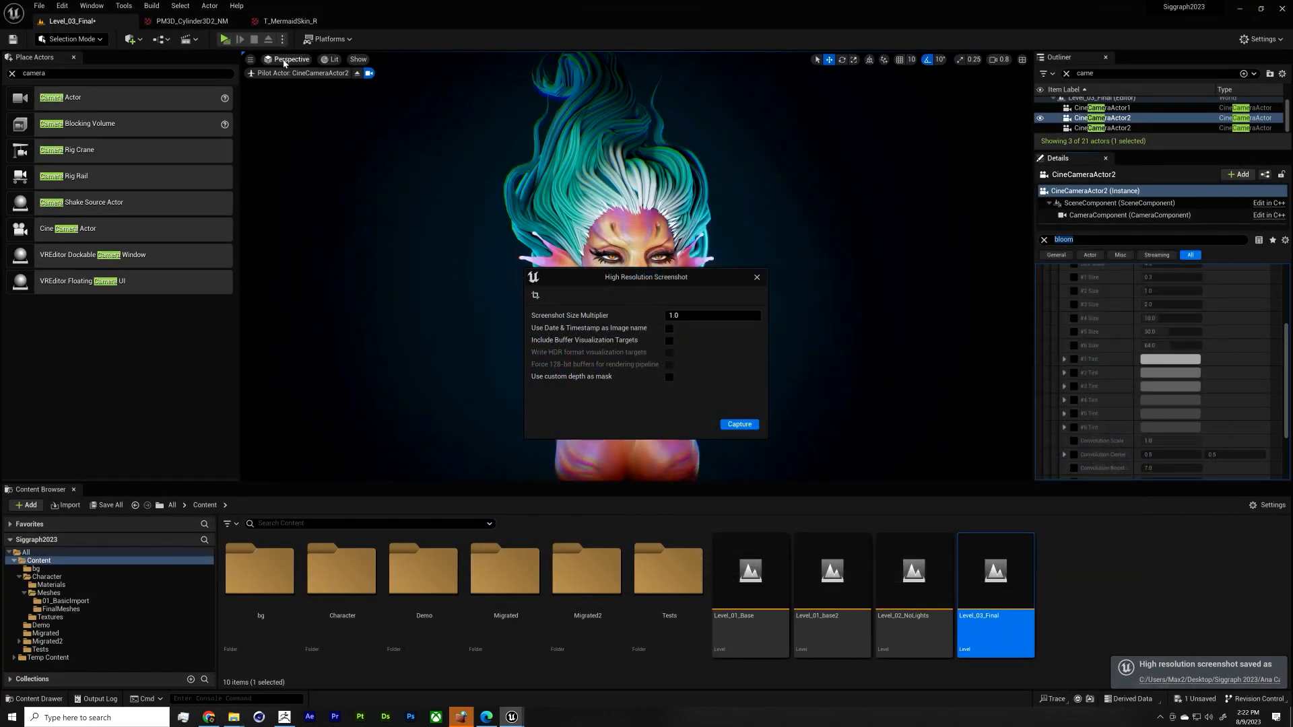
Step: Switch to the Cinematic Viewport and look through the CineCameraActor2 that has the chromatic aberration
left_click(283, 61)
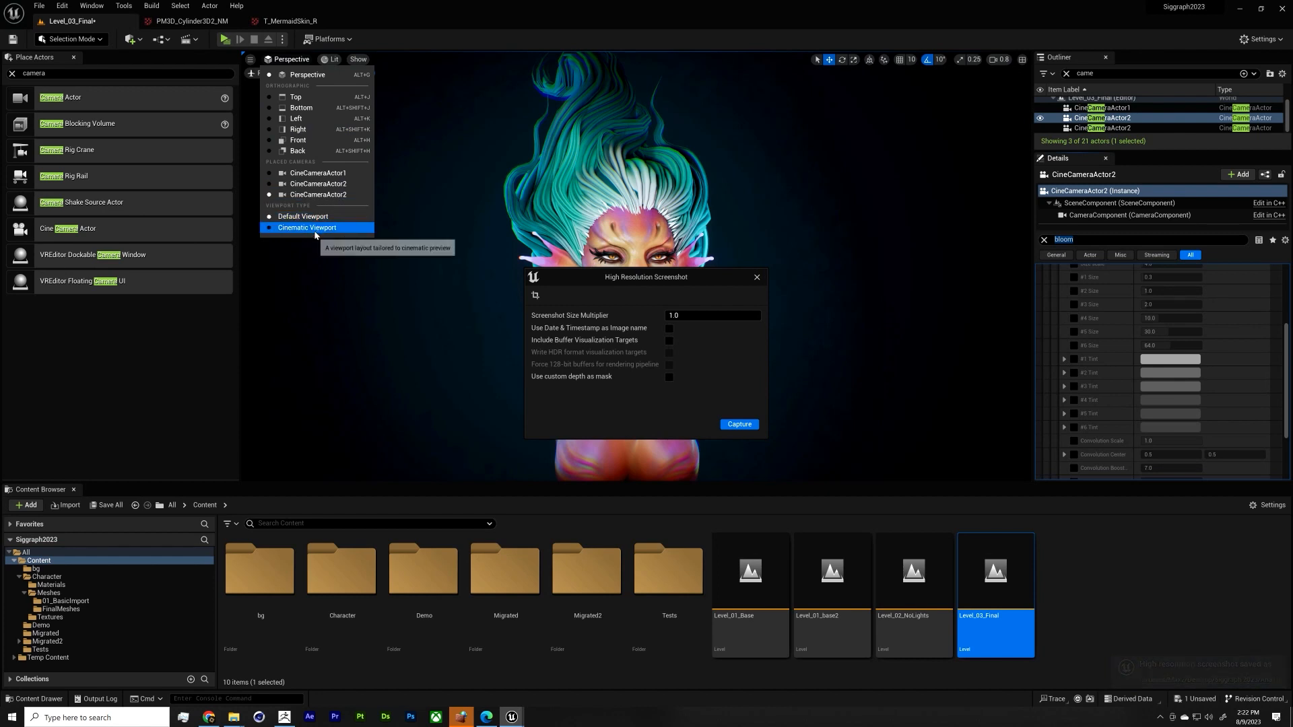
left_click(314, 232)
left_click(301, 62)
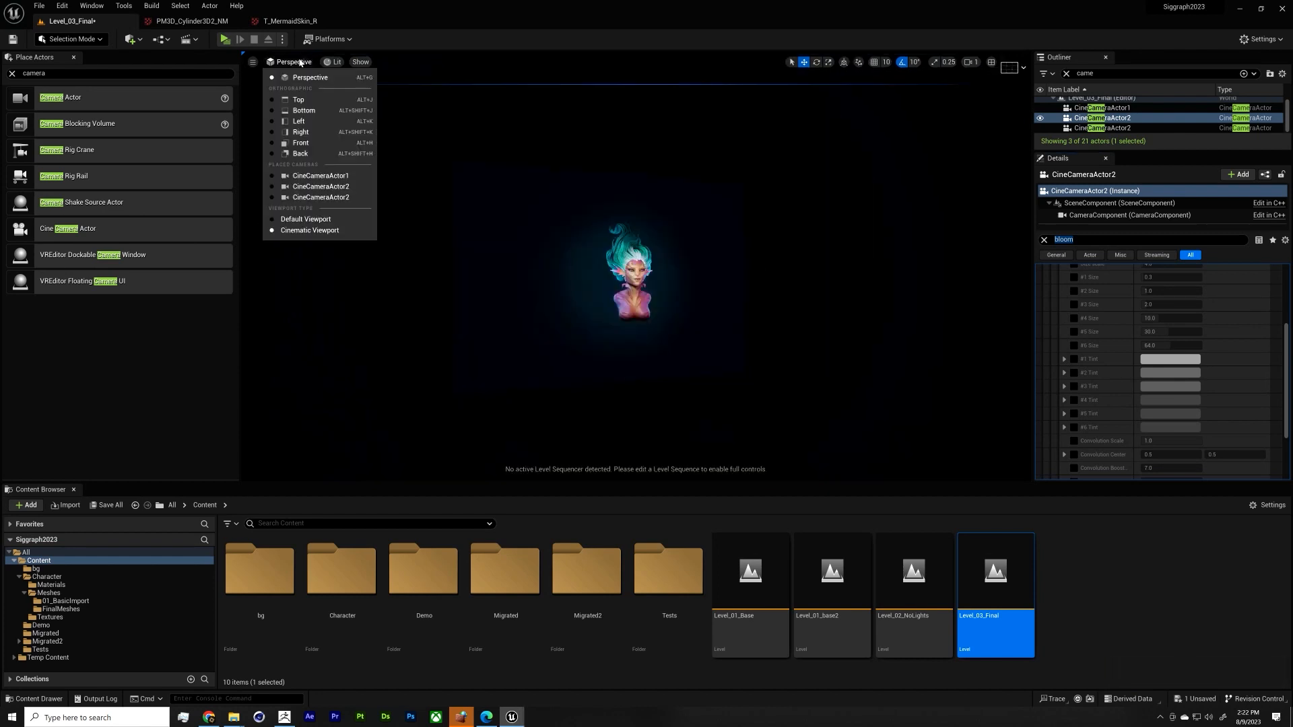
left_click(334, 187)
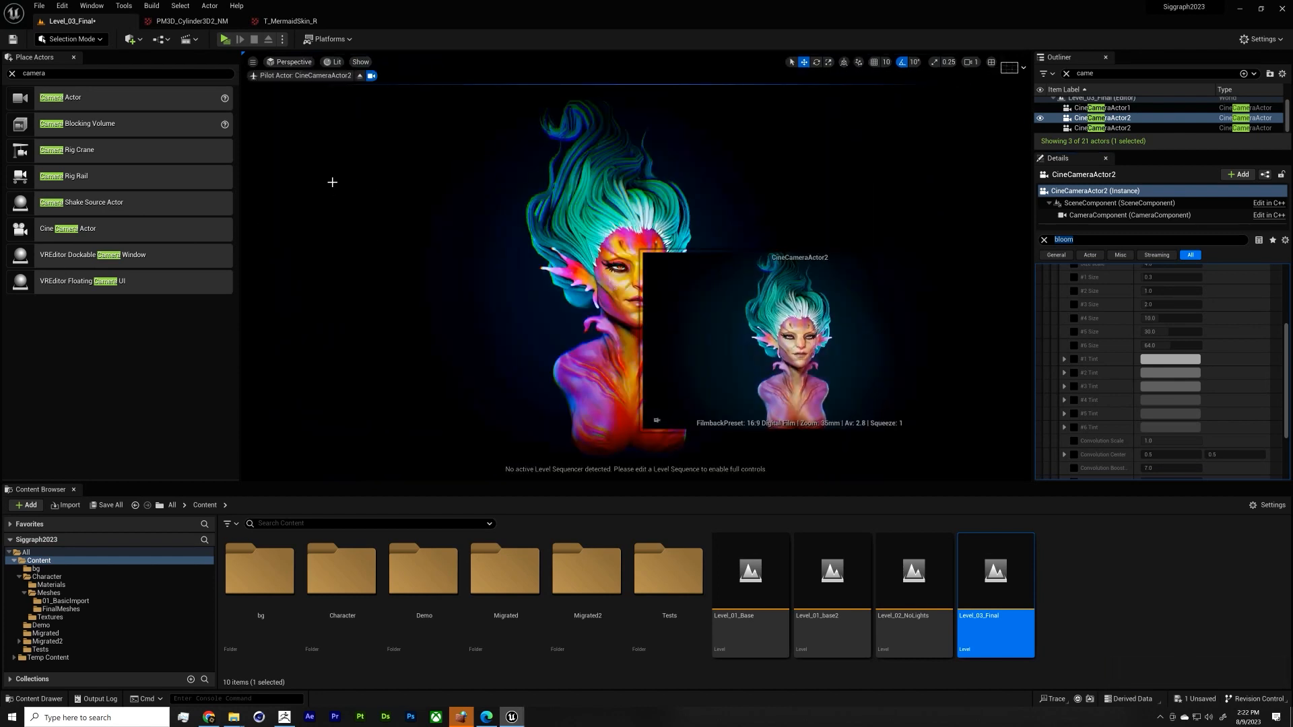
left_click(290, 61)
left_click(315, 189)
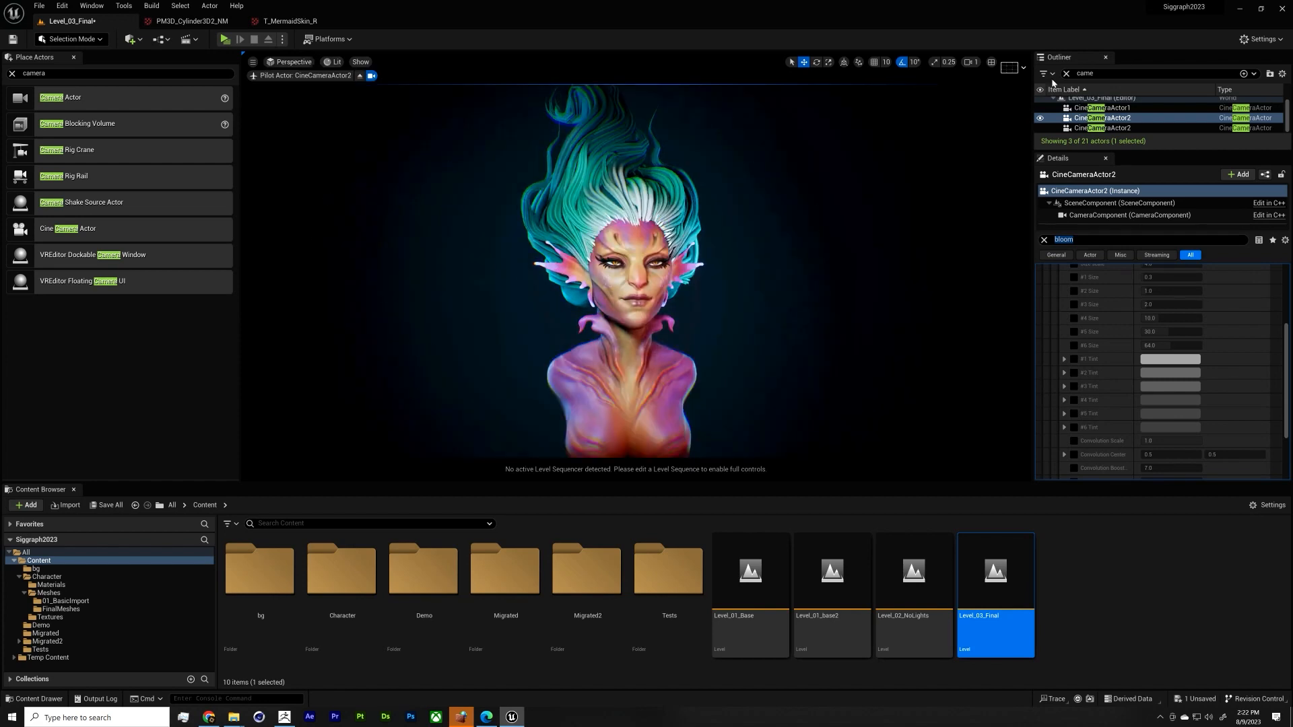
Step: Preview the Grid (3x3) composition overlay in the viewport, then apply the Grid (2x2) overlay
left_click(1004, 73)
left_click(1063, 108)
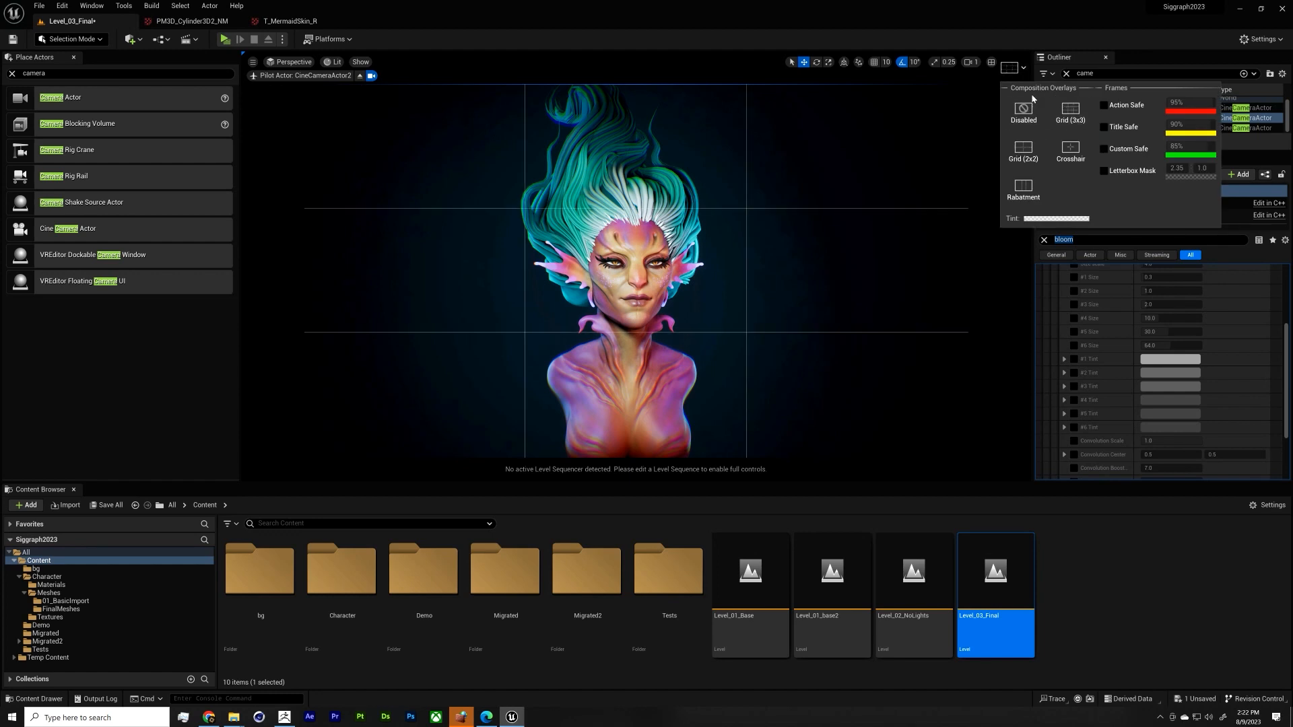
left_click(1024, 160)
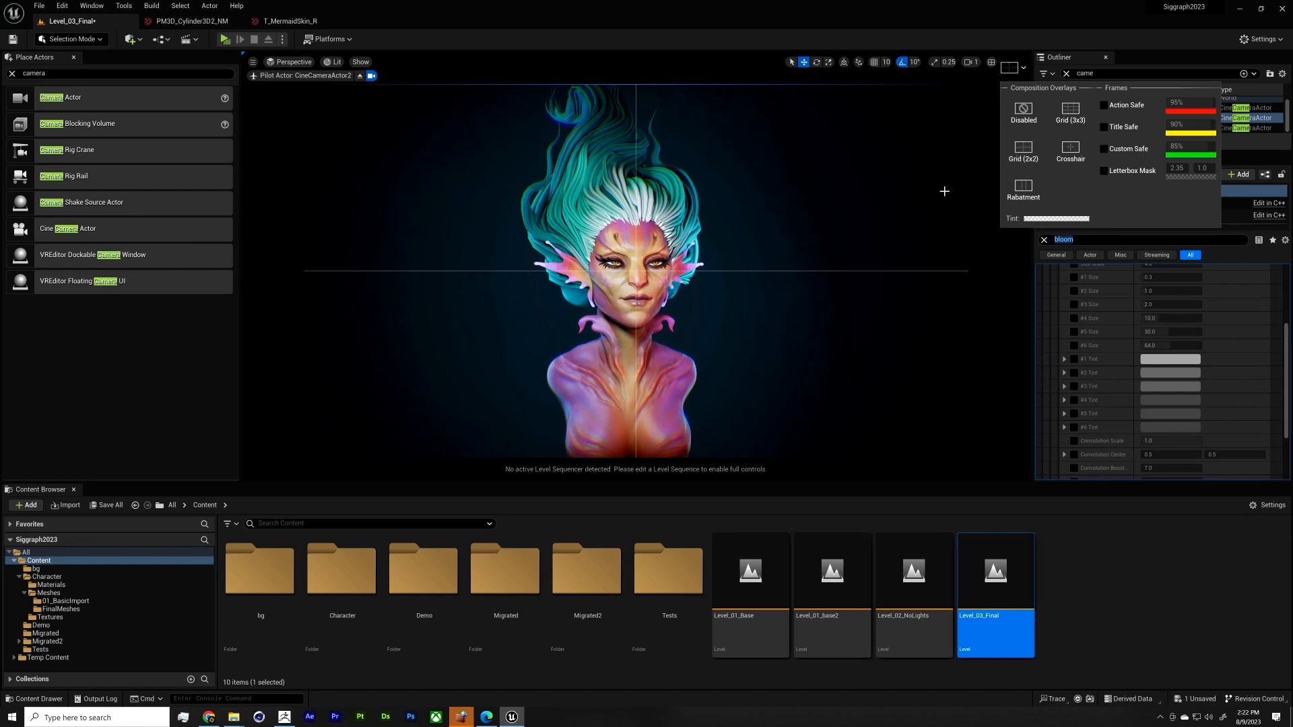
left_click(1023, 300)
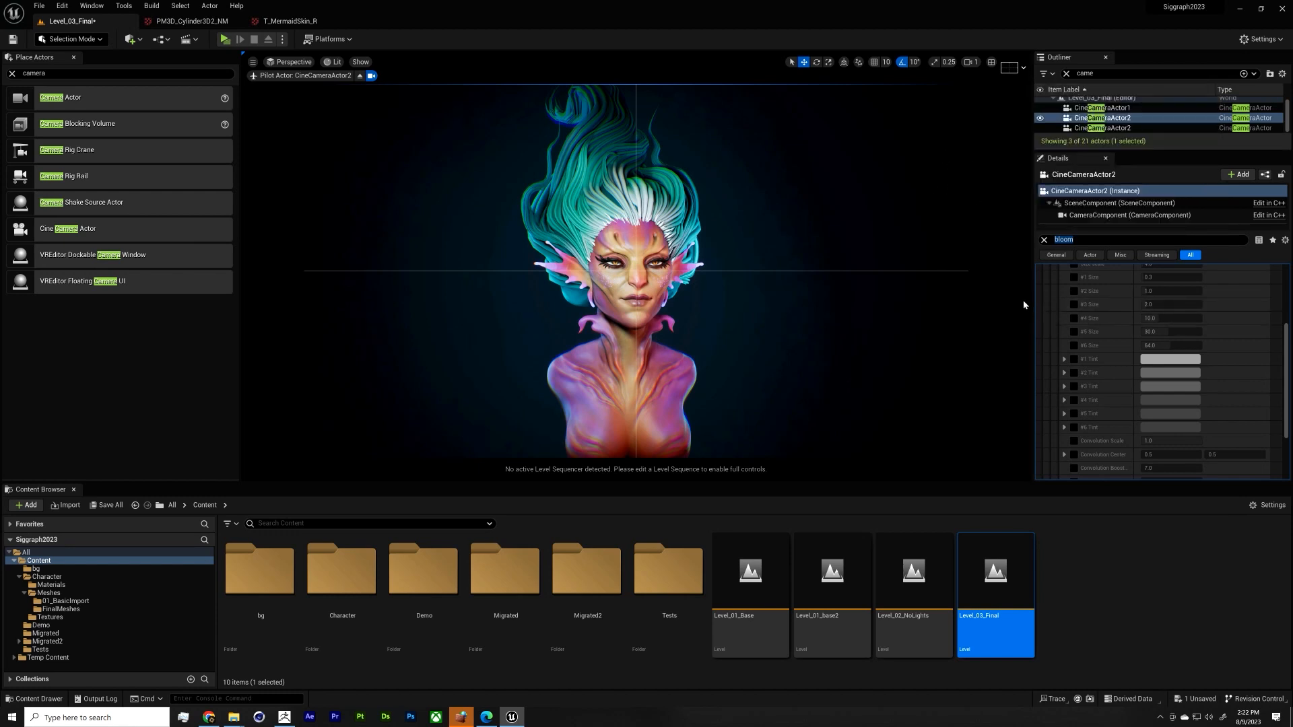